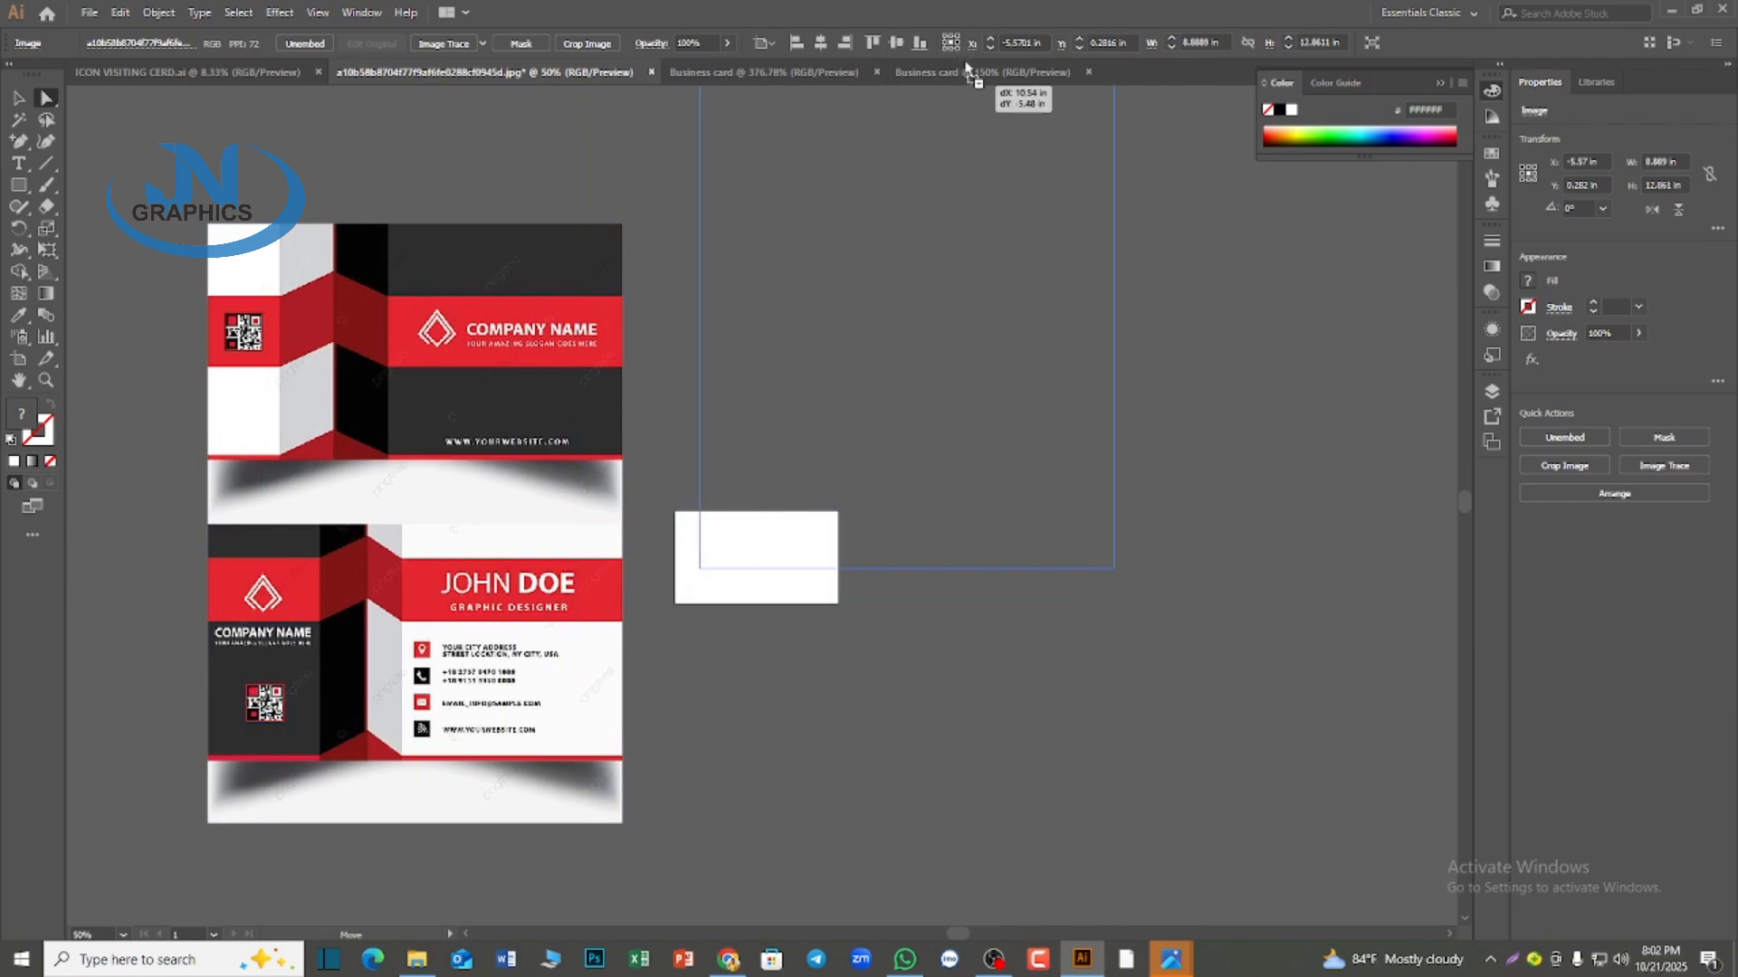
Bring the reference card image into the Business card document and scale it to about 6.08 in wide, placing it beside the first artboard
key("ctrl+minus")
key("ctrl+minus")
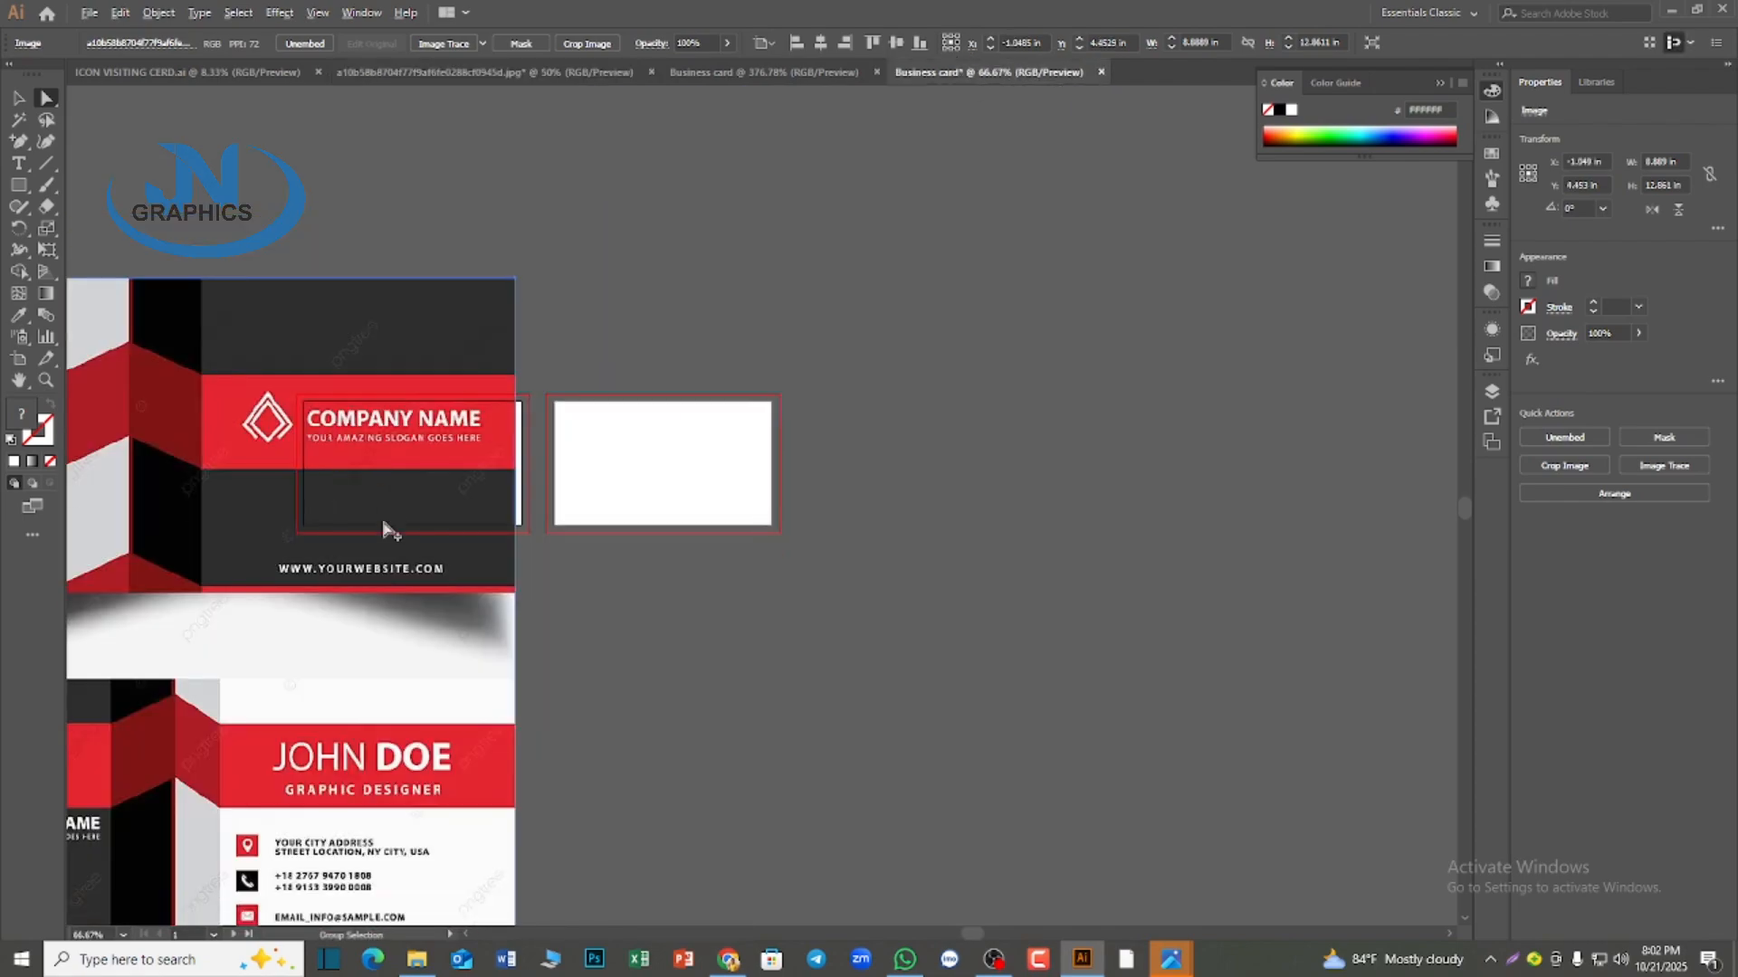
key("ctrl+minus")
left_click_drag(497, 534, 808, 483)
left_click_drag(670, 843, 540, 826)
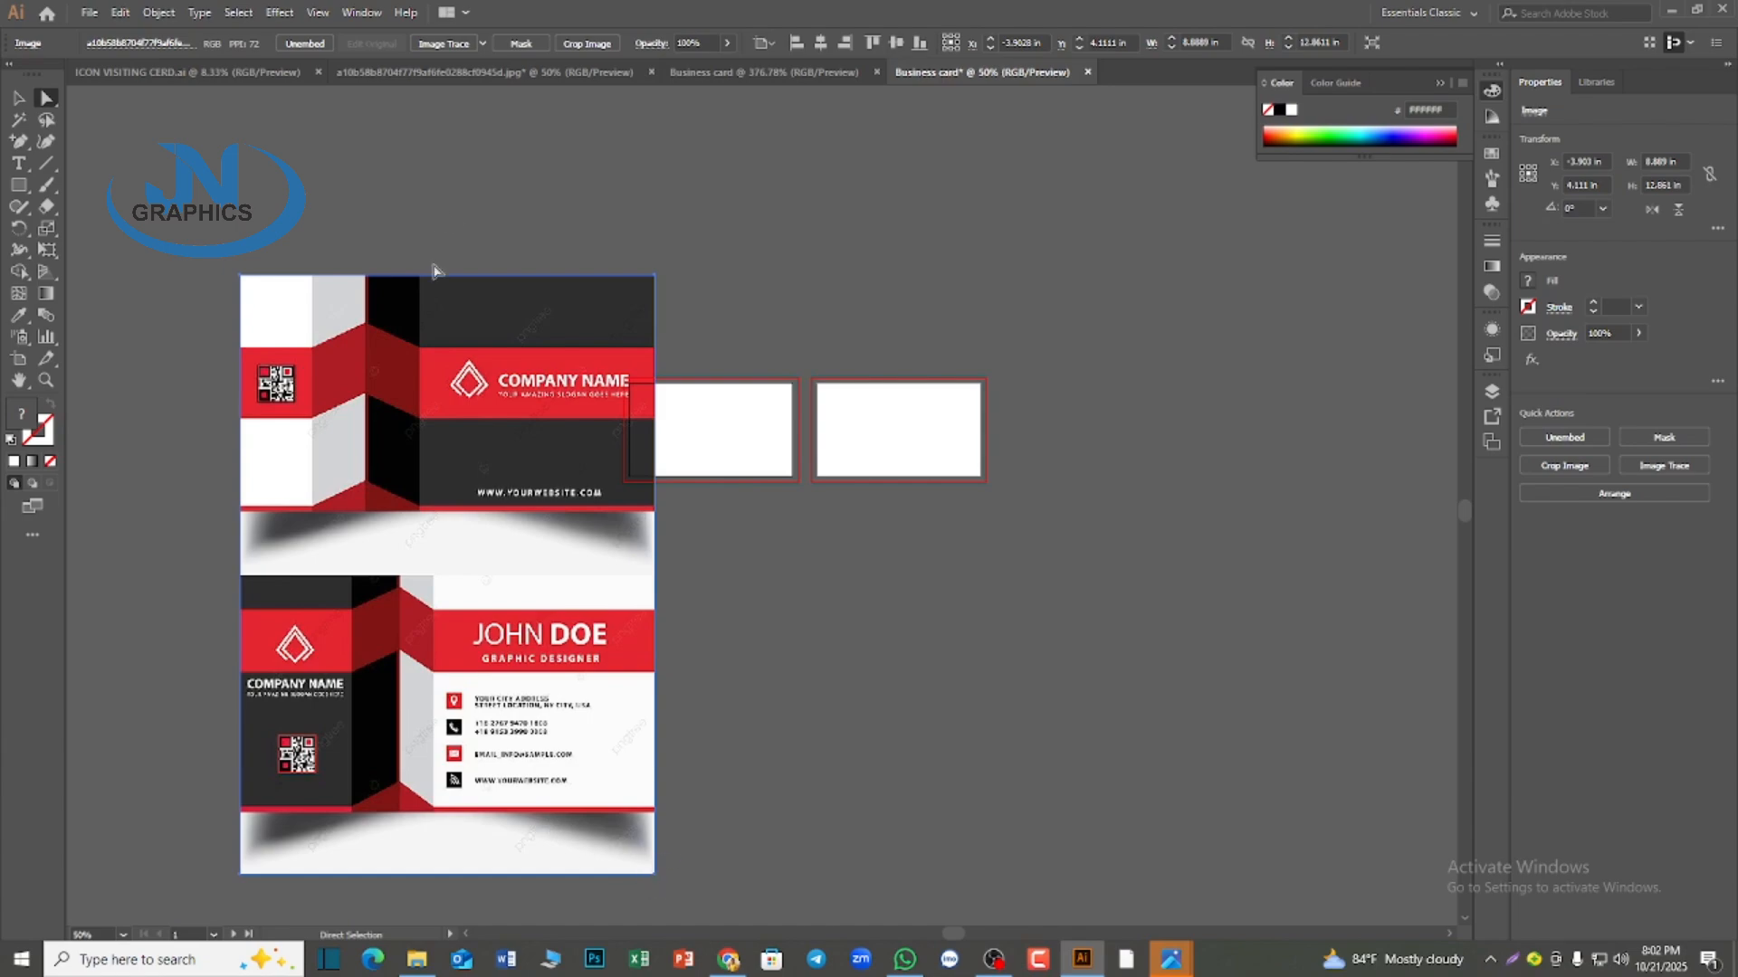
key("v")
left_click_drag(654, 874, 543, 692)
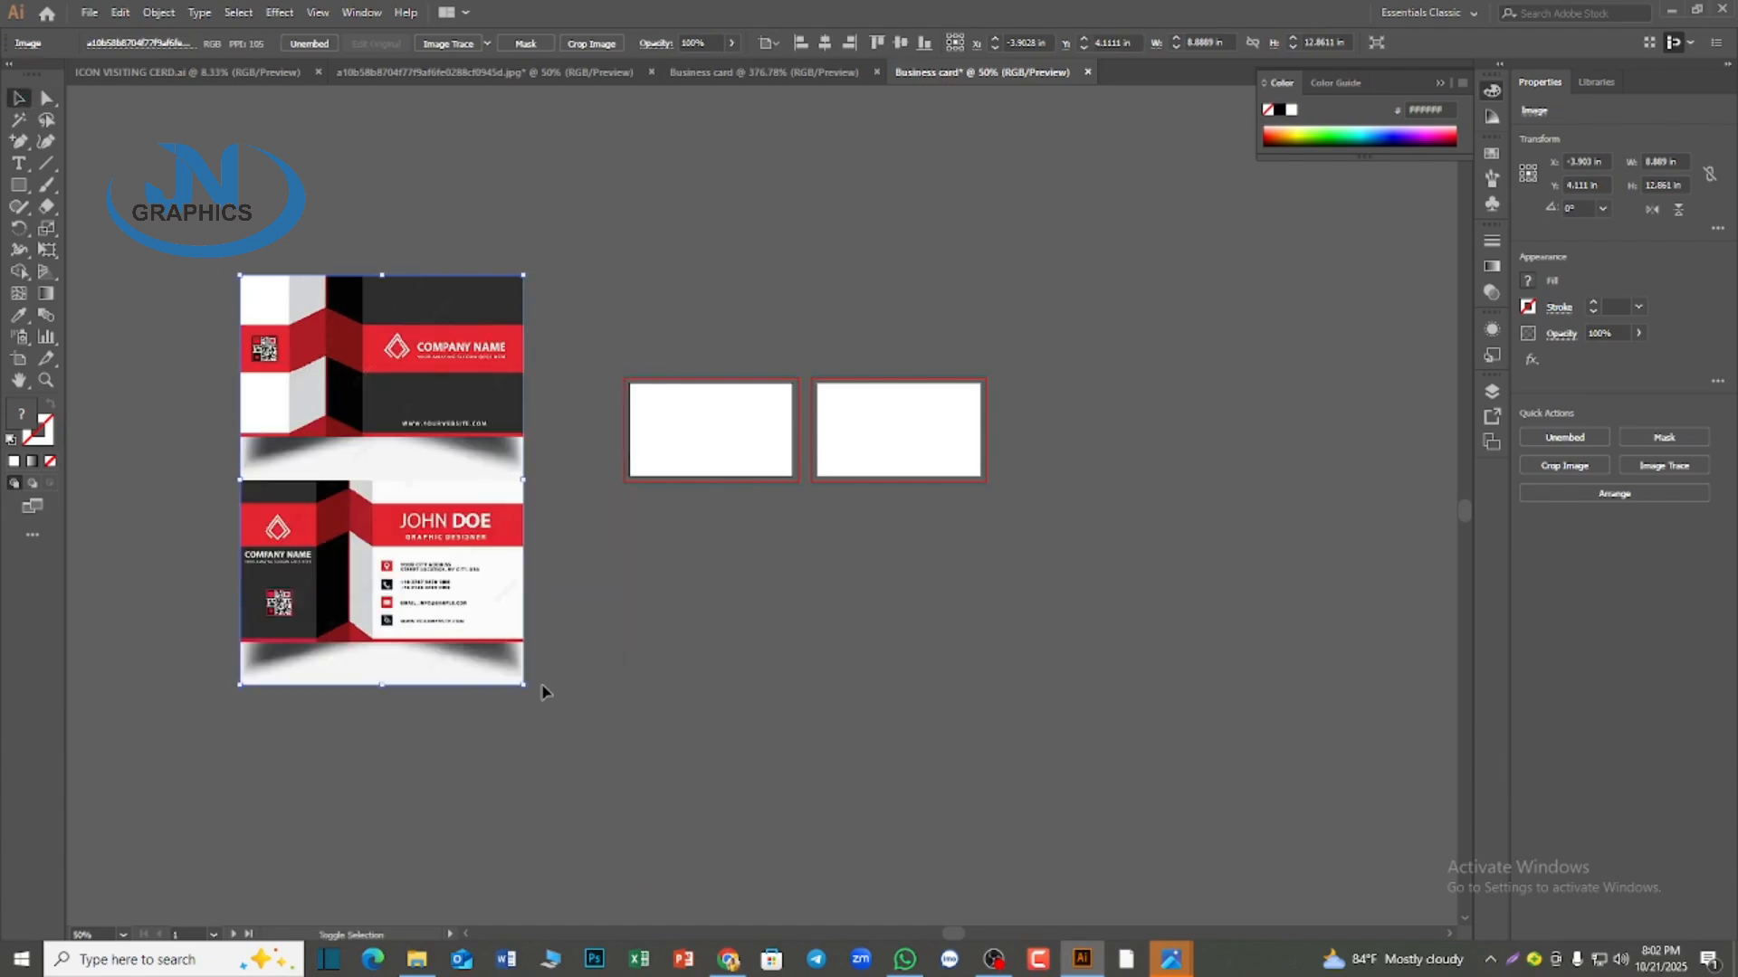
left_click_drag(415, 383, 491, 479)
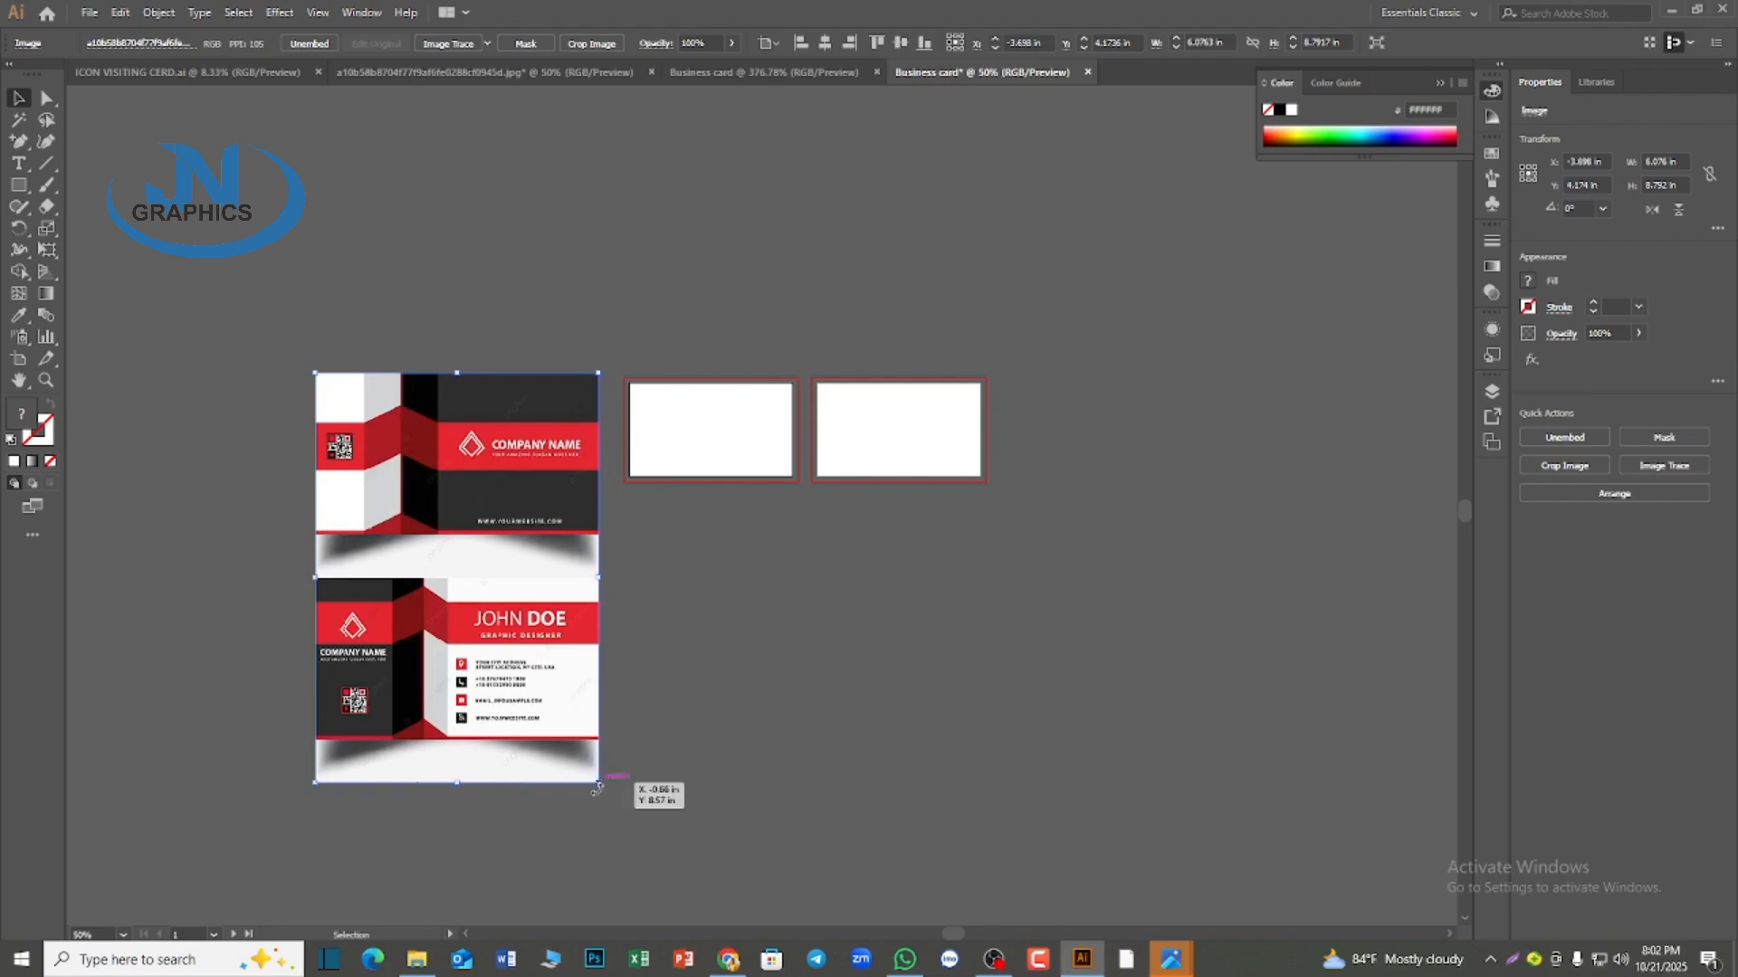
Scale the reference image down to about 4.01 × 5.81 in and position it just beside the first artboard
left_click_drag(597, 785, 527, 677)
left_click_drag(484, 558, 554, 564)
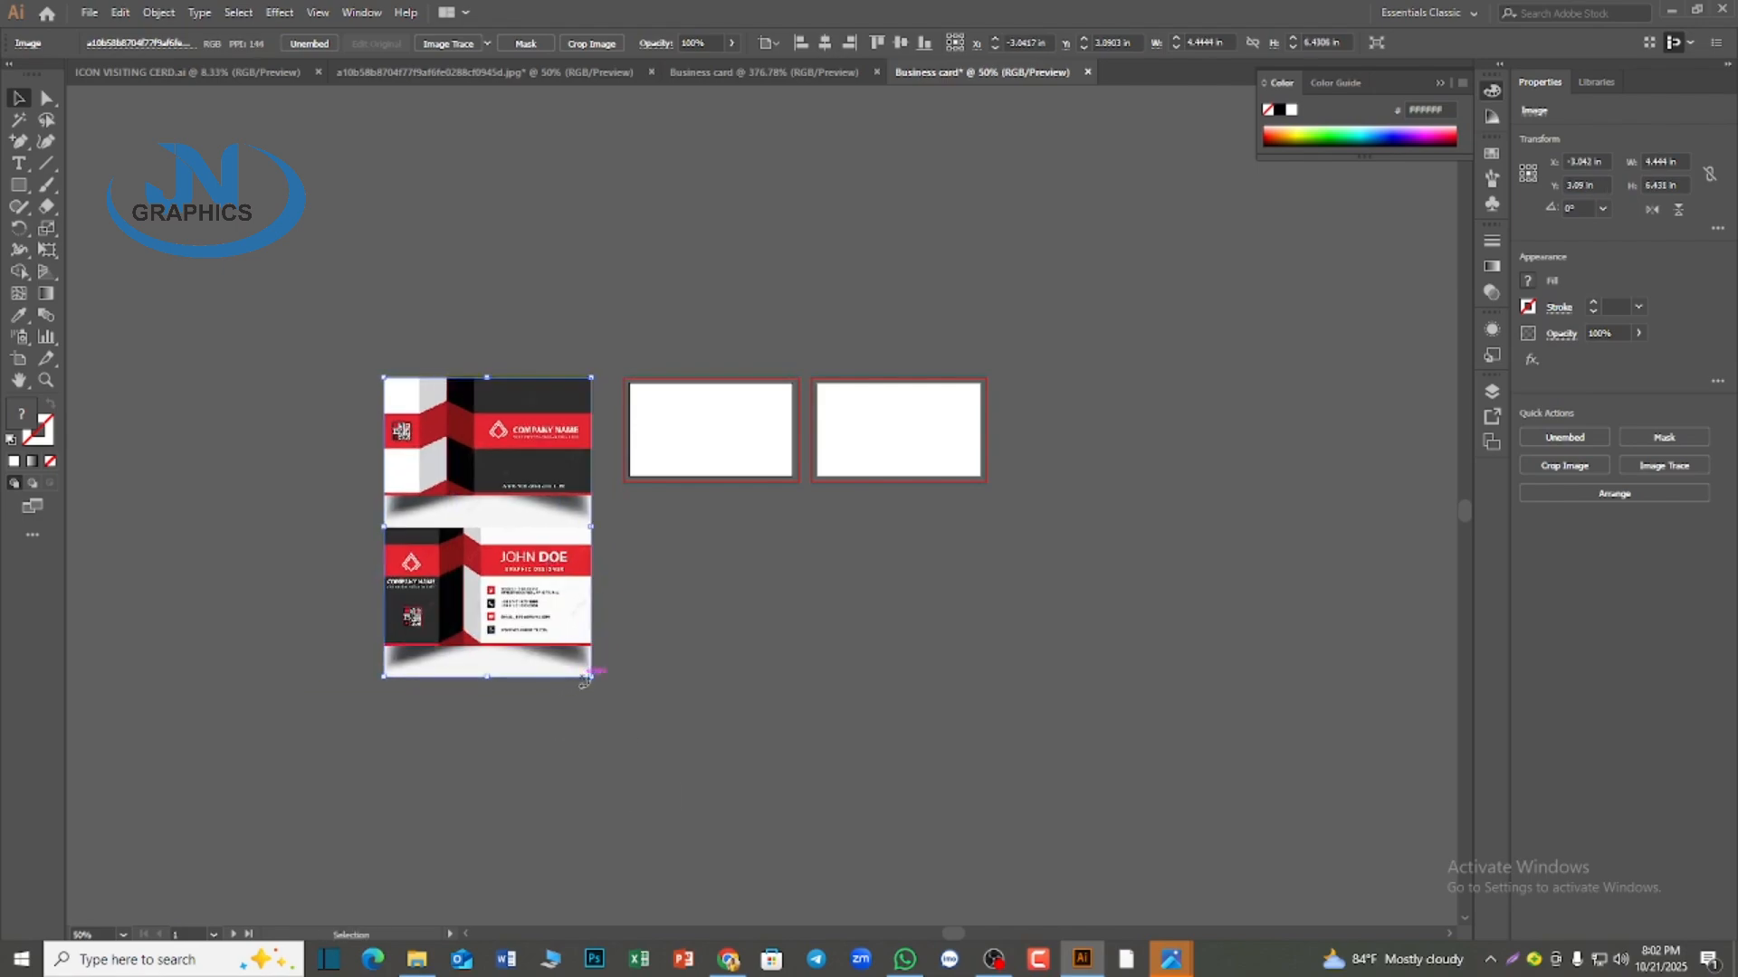
left_click_drag(585, 680, 565, 652)
left_click_drag(516, 462, 548, 455)
key("ctrl+plus")
key("ctrl+plus")
key("ctrl+plus")
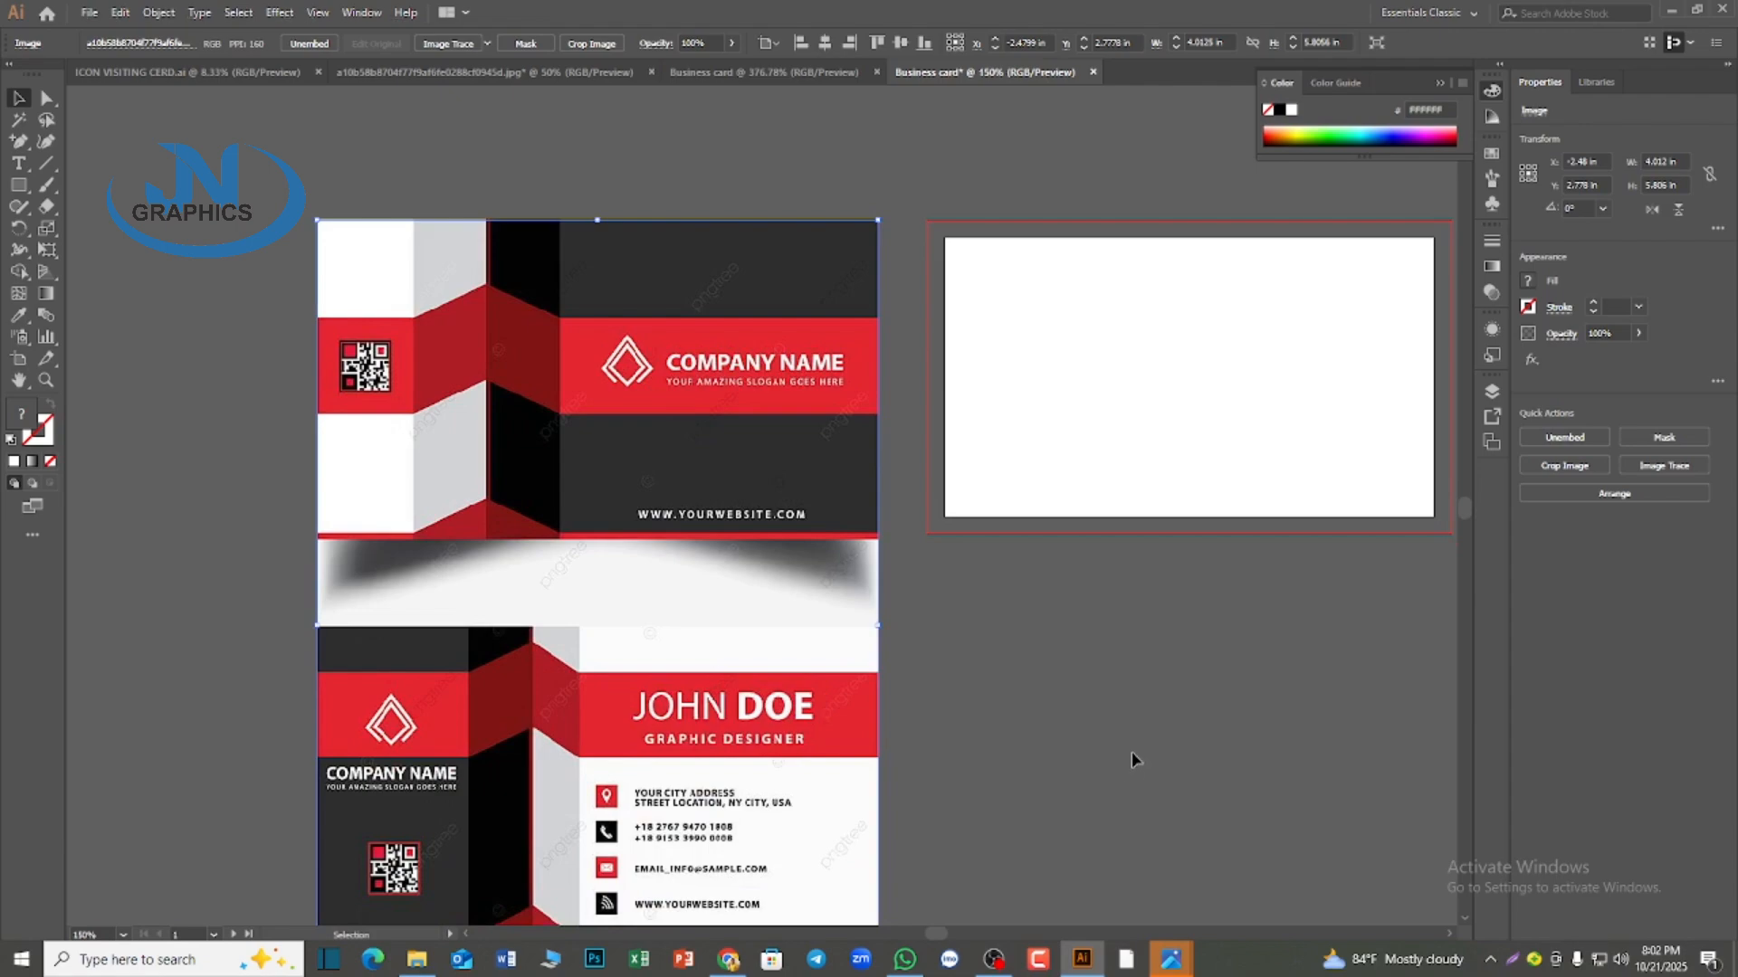
left_click_drag(1108, 667, 1026, 720)
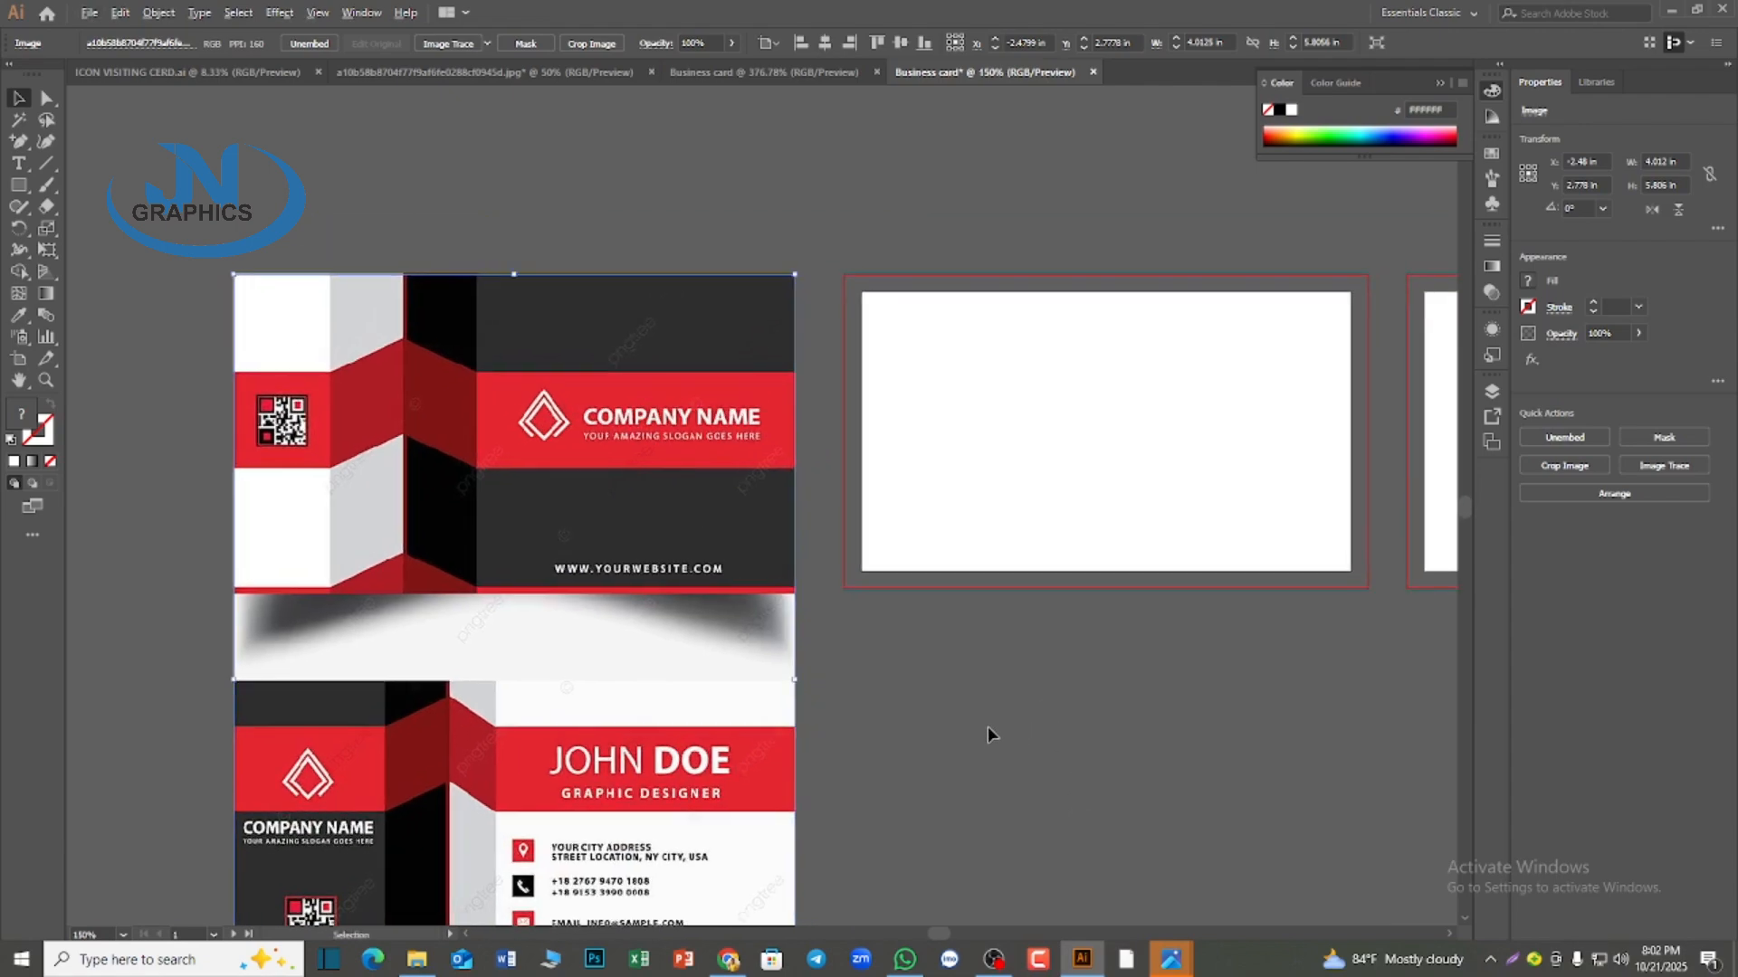
Turn off aligning art to the pixel grid on creation and transformation
scroll(991, 728, "up", 1)
scroll(992, 728, "down", 1)
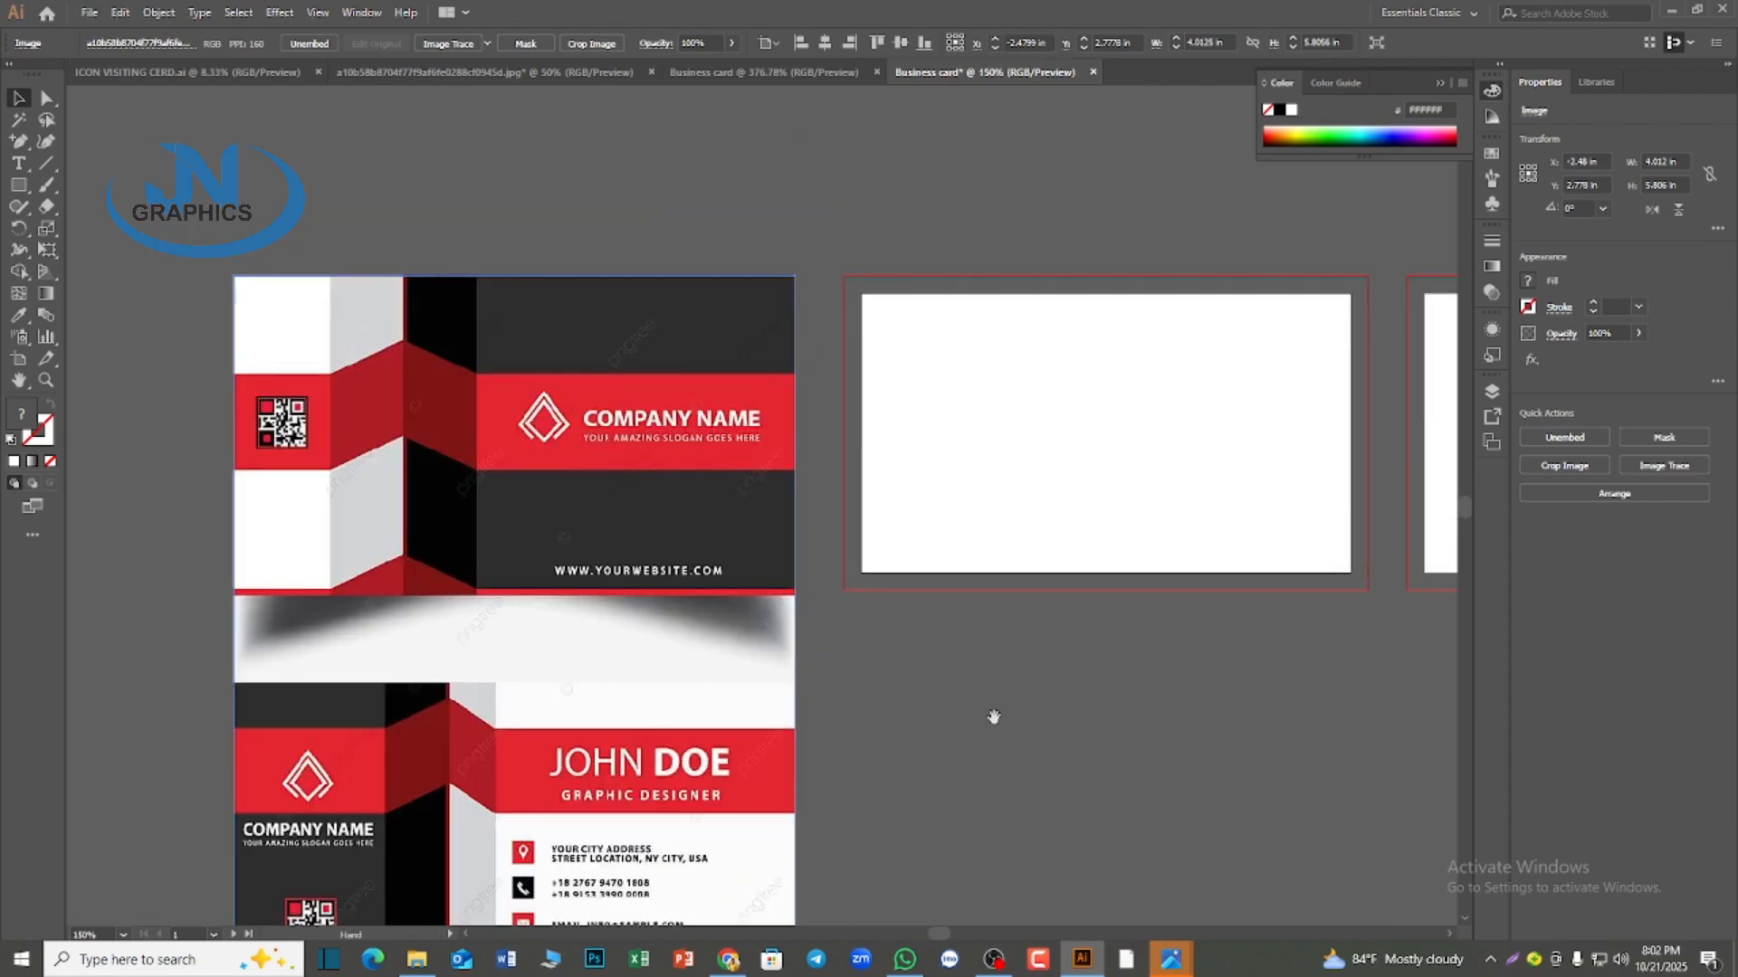
left_click_drag(994, 717, 994, 739)
scroll(1022, 735, "up", 1)
scroll(1152, 612, "down", 2)
left_click(1674, 42)
scroll(928, 775, "up", 1)
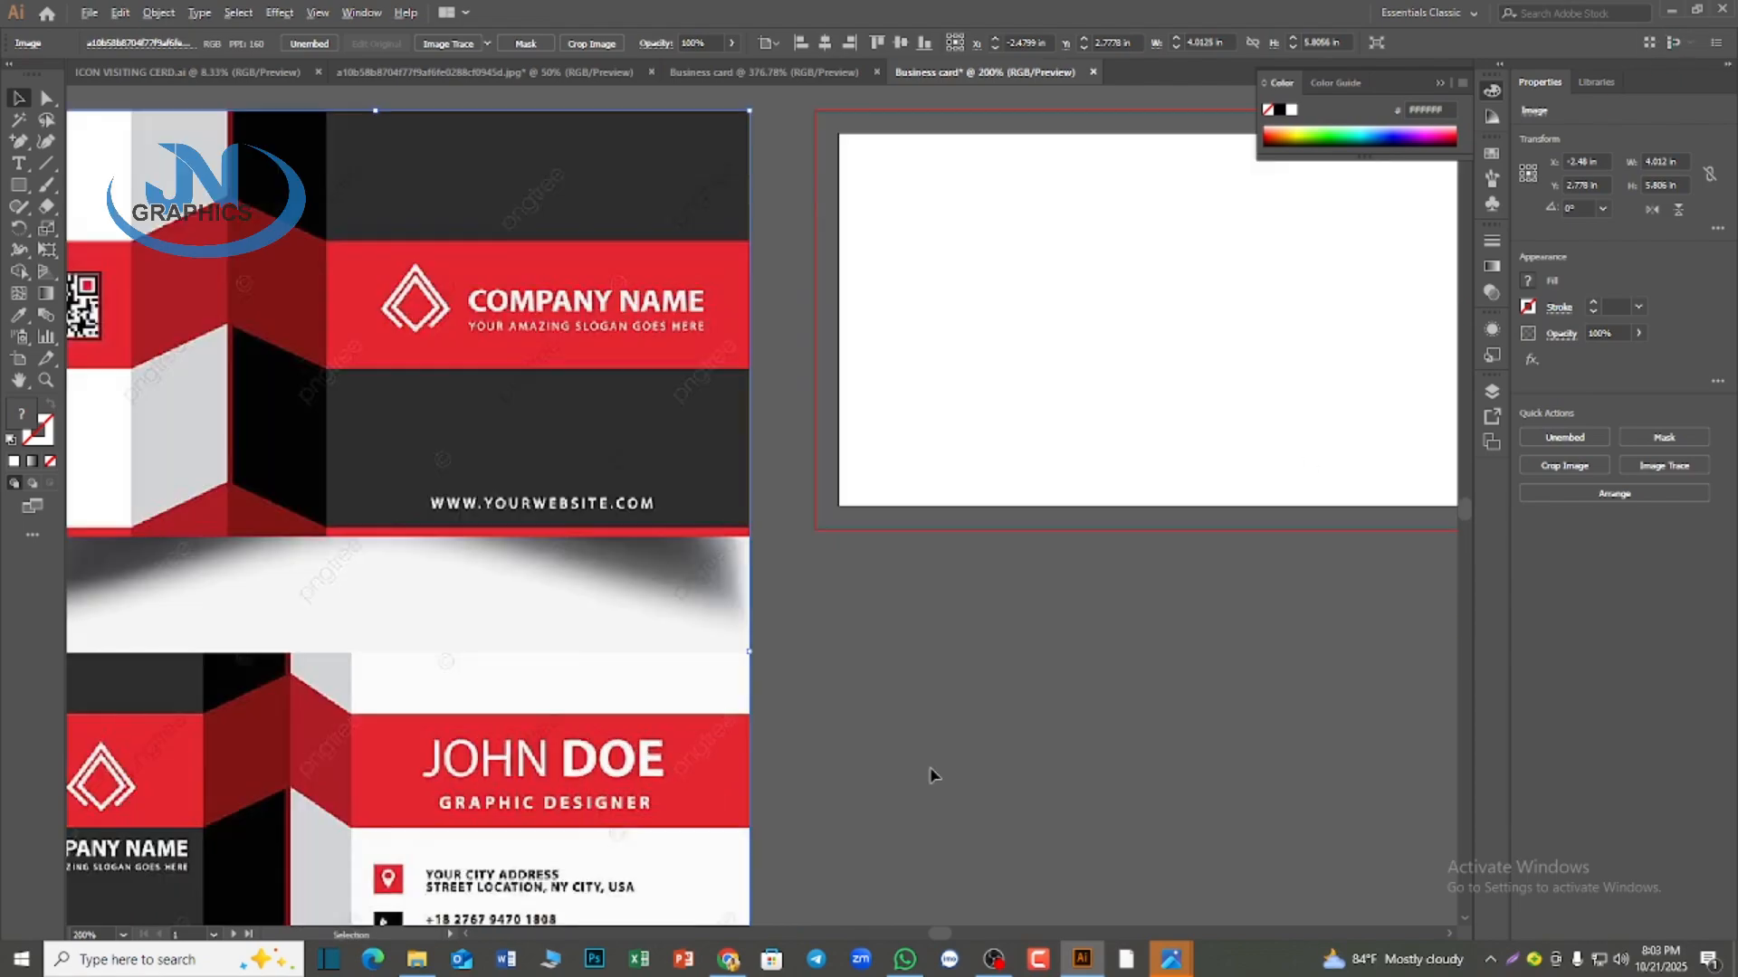
scroll(930, 775, "down", 1)
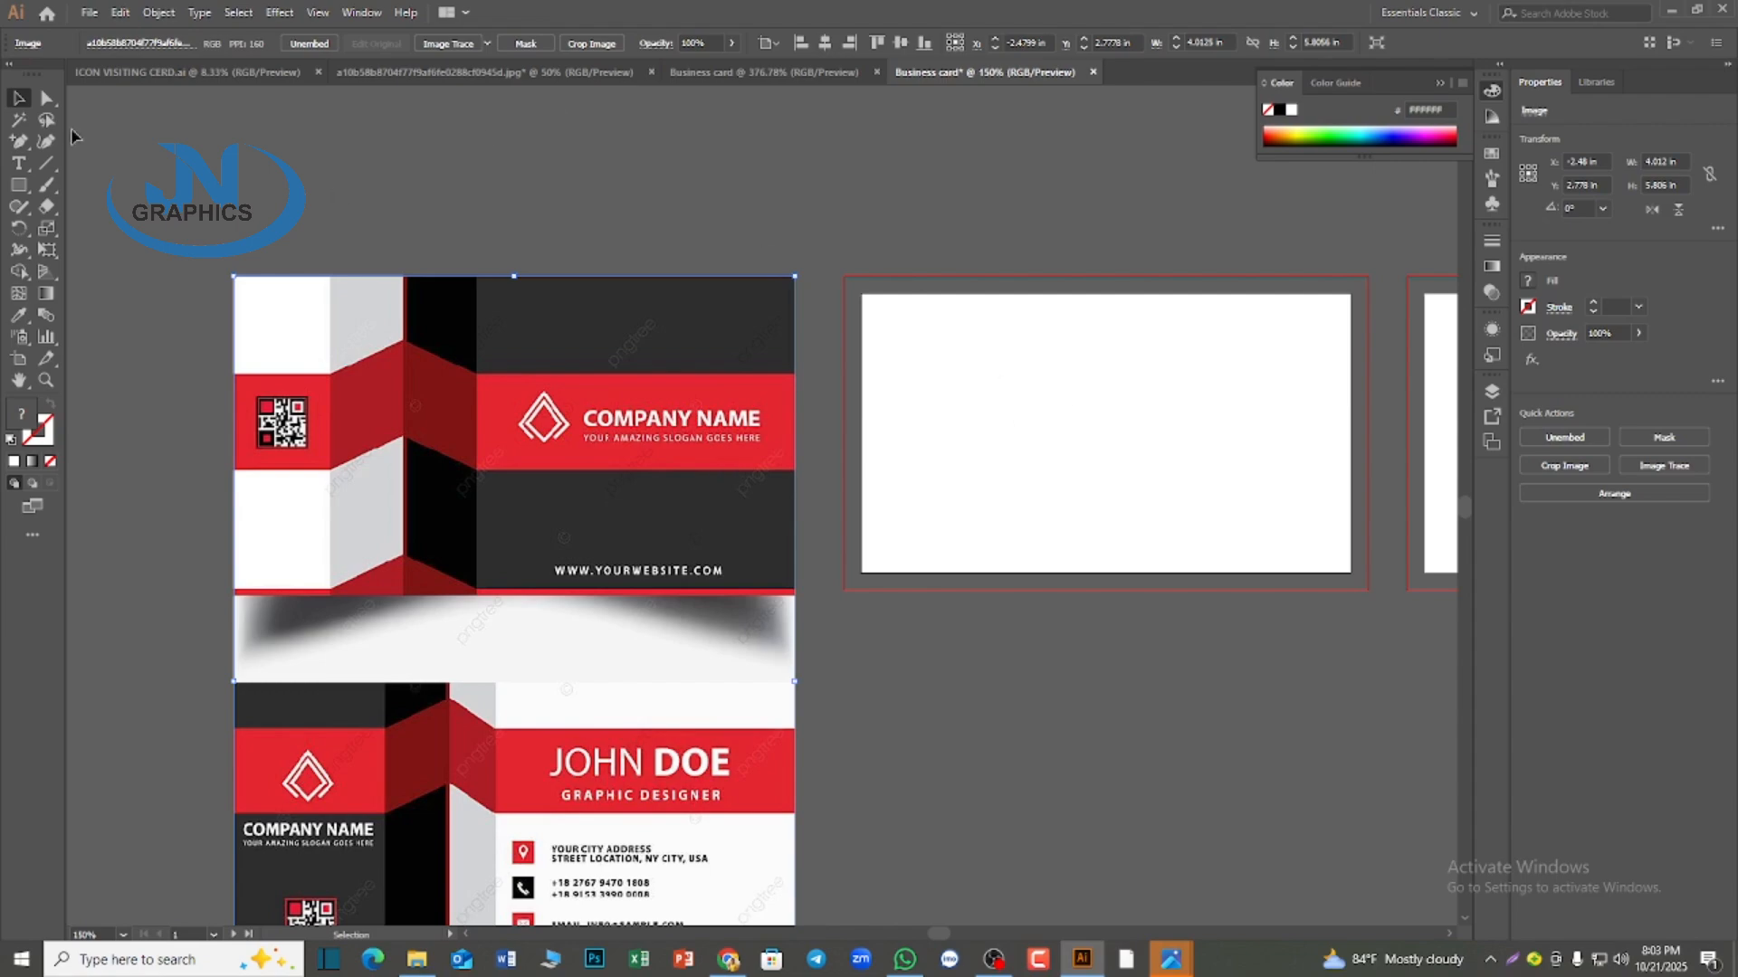
Create a 3.5 × 2 in rectangle below the first artboard and fill it with the dark red sampled from the reference card
left_click(18, 185)
left_click(874, 629)
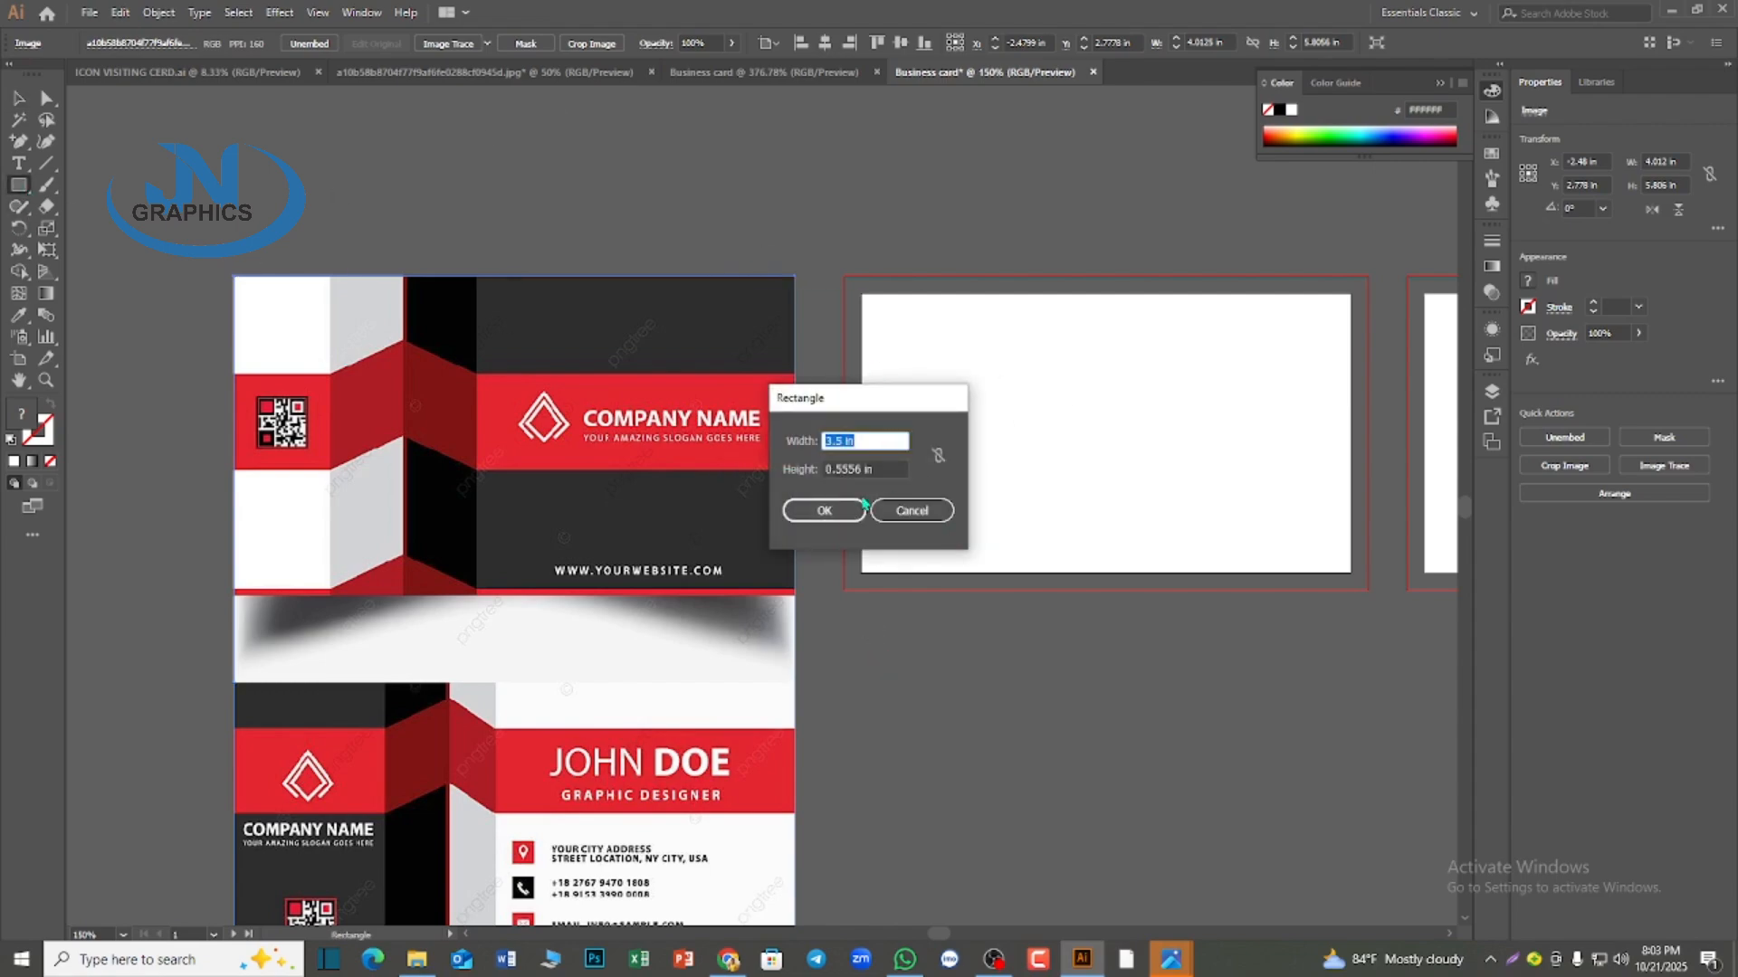
key("Tab")
type("2")
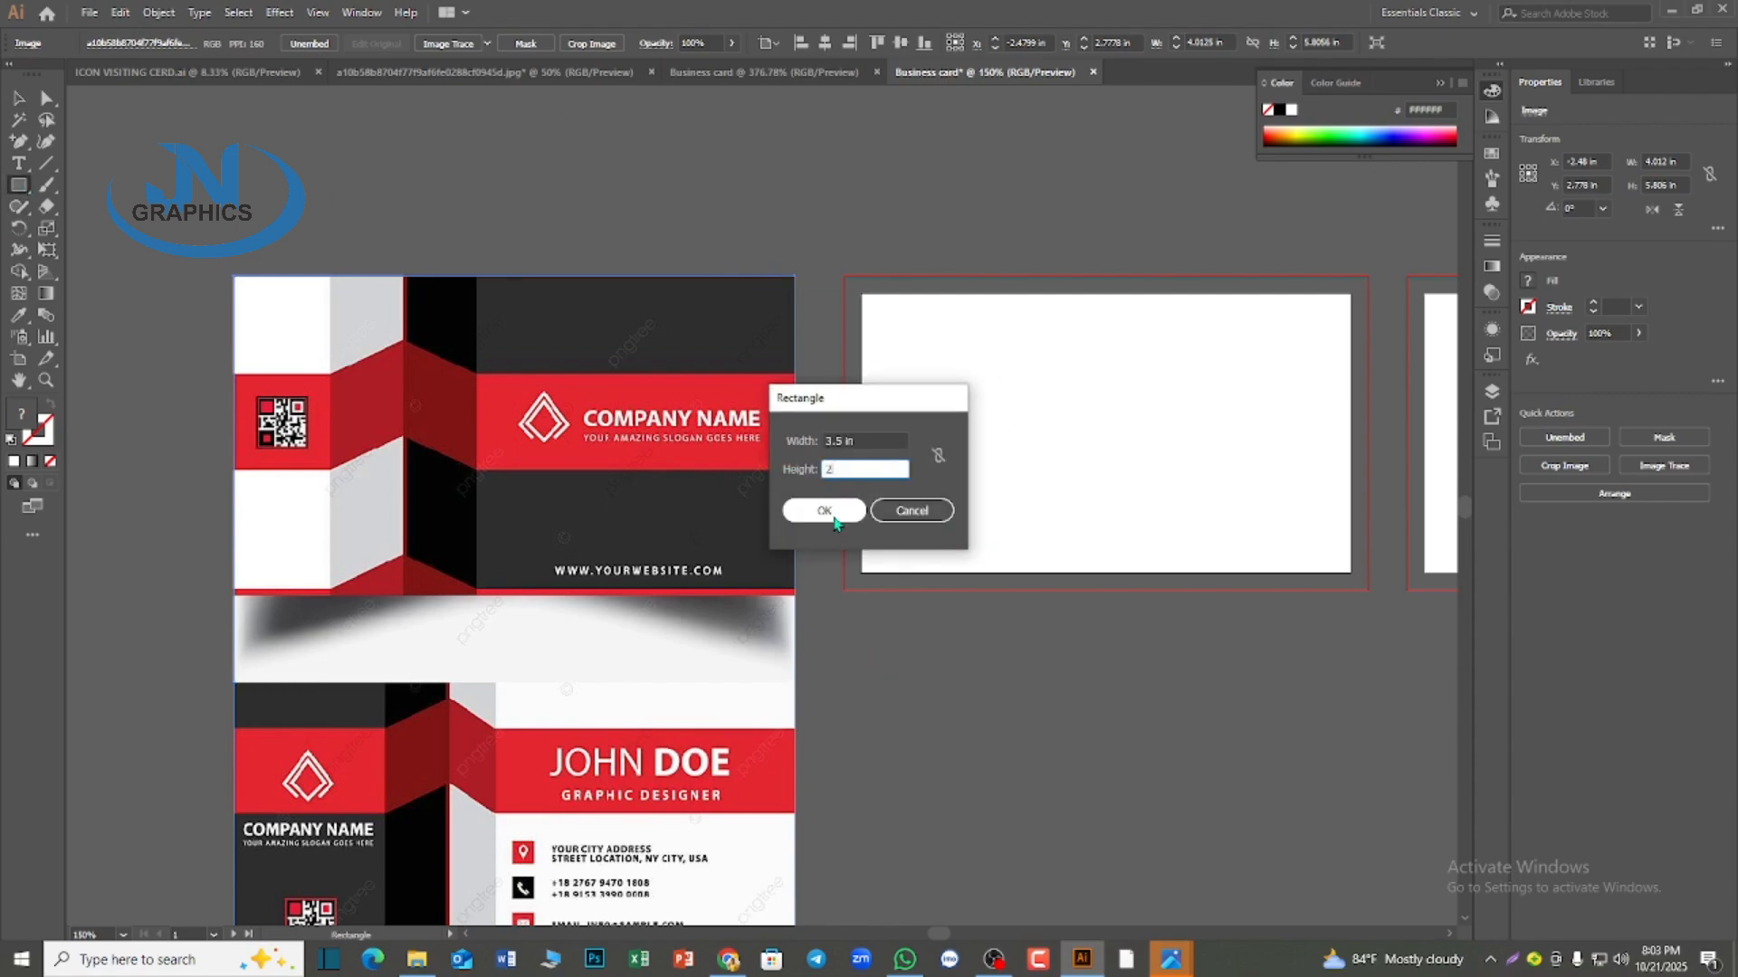
left_click(824, 510)
left_click(18, 315)
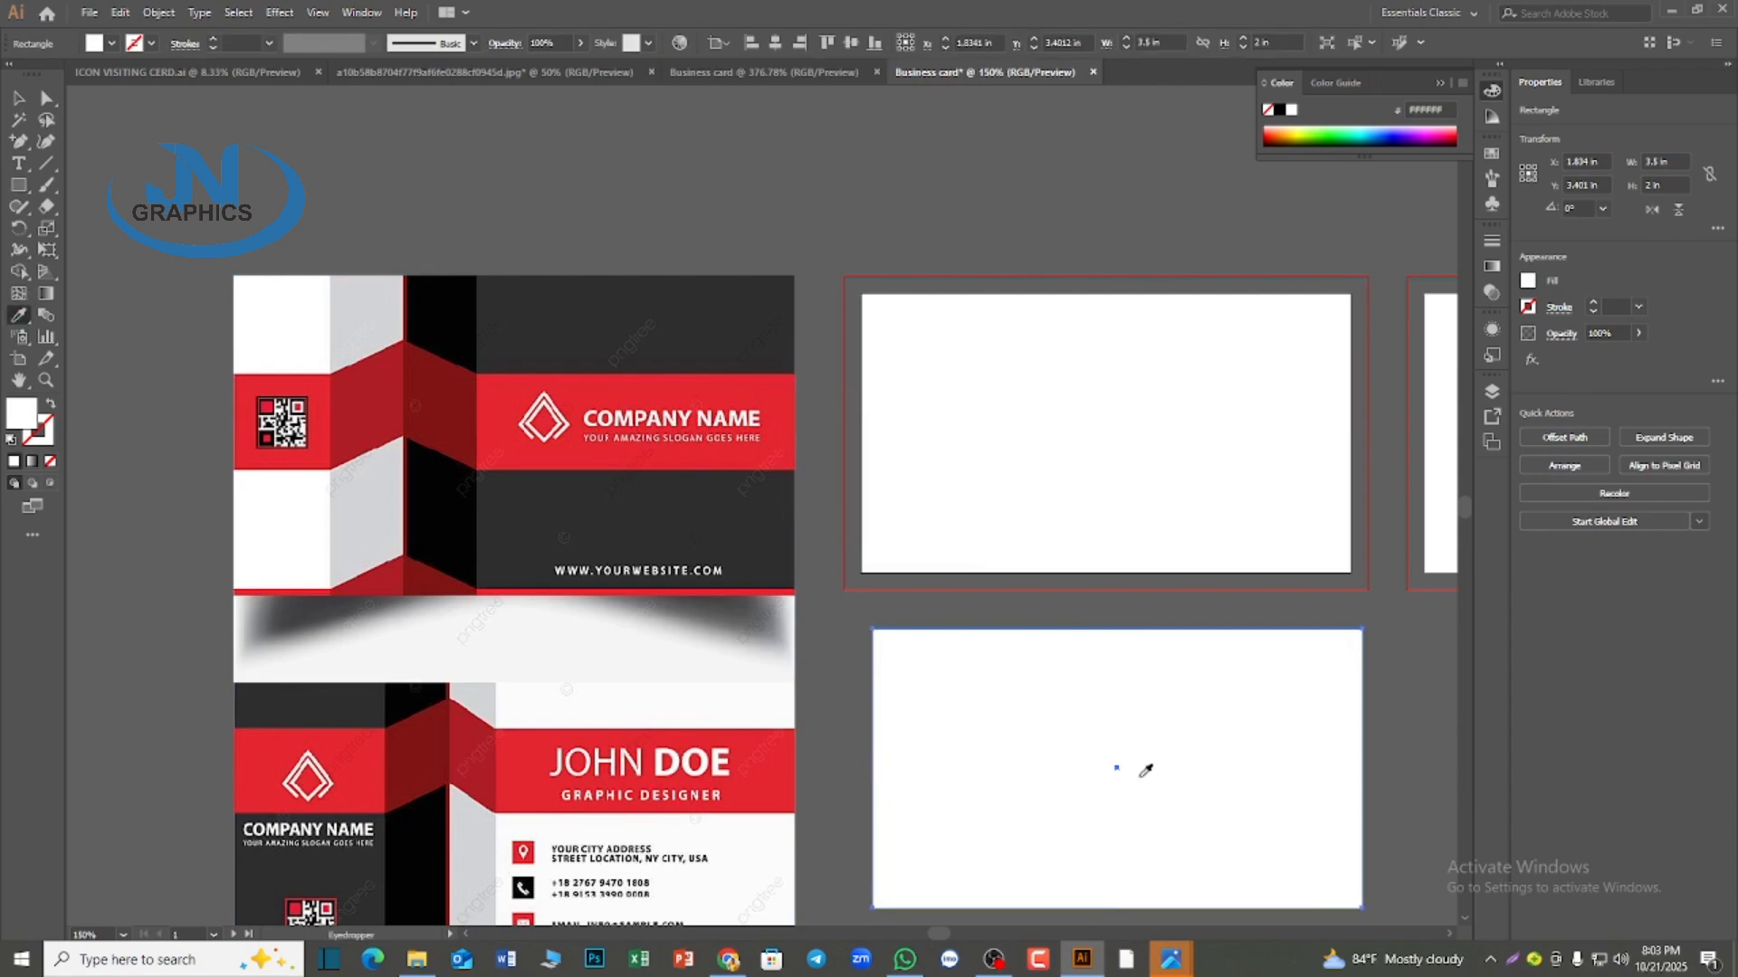
left_click(389, 571)
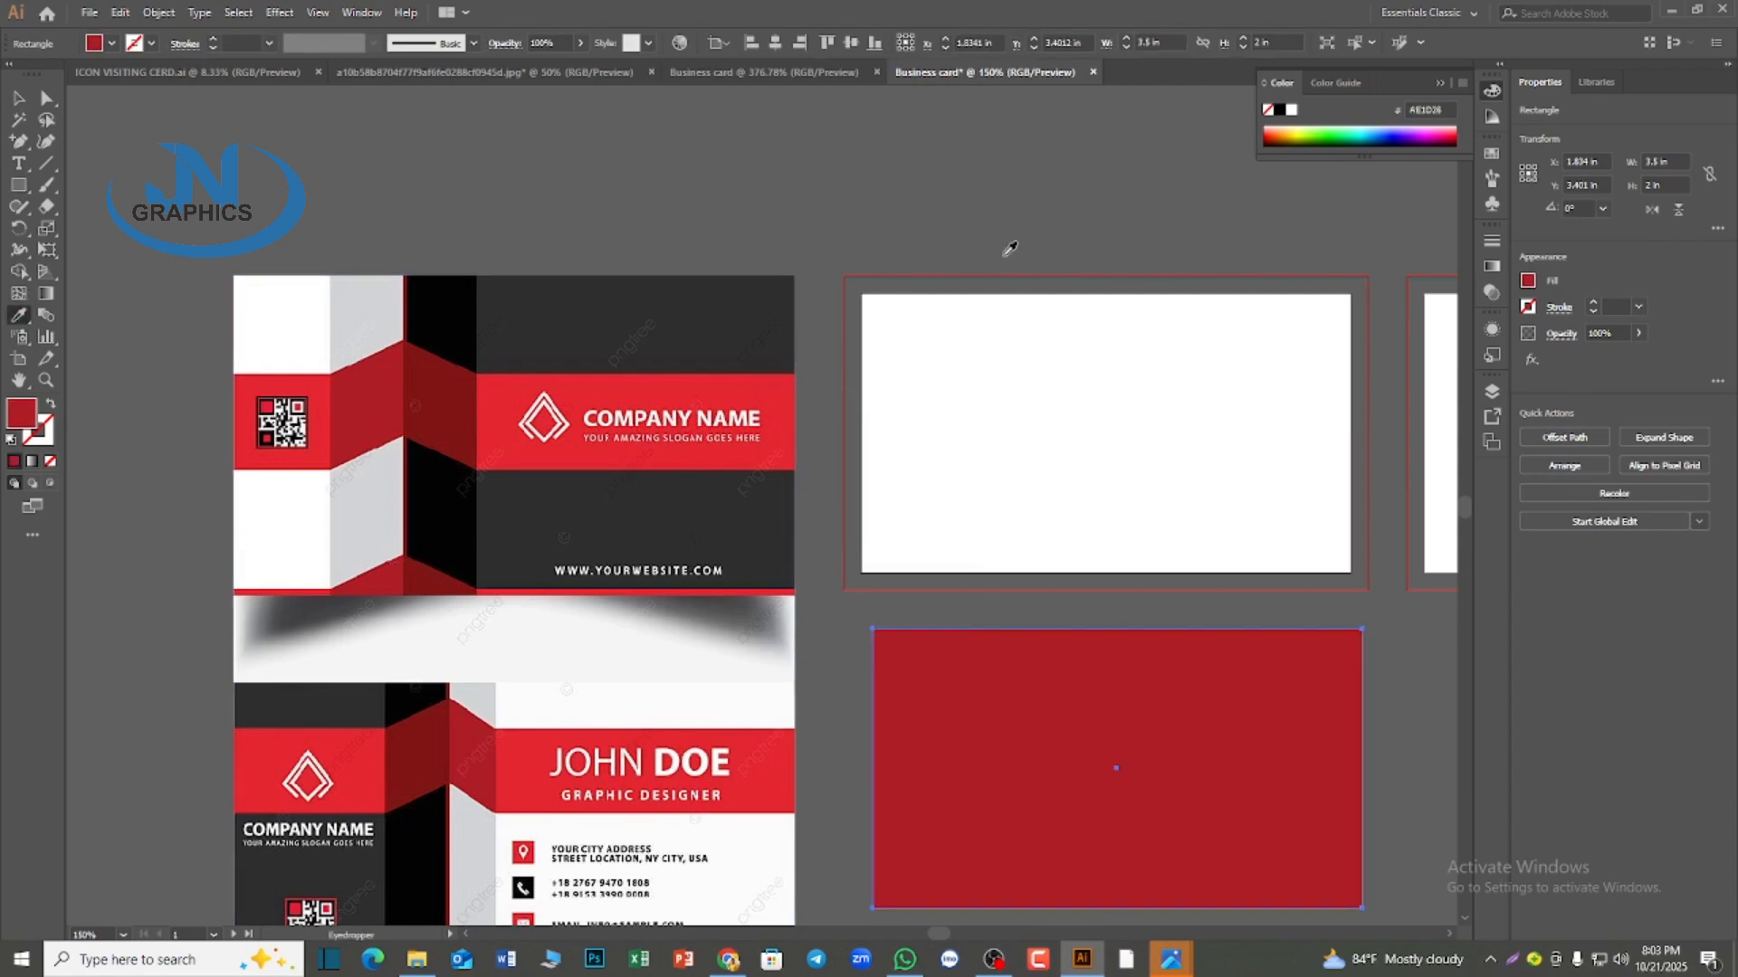
Center the dark red rectangle horizontally and vertically on the first artboard
left_click(17, 97)
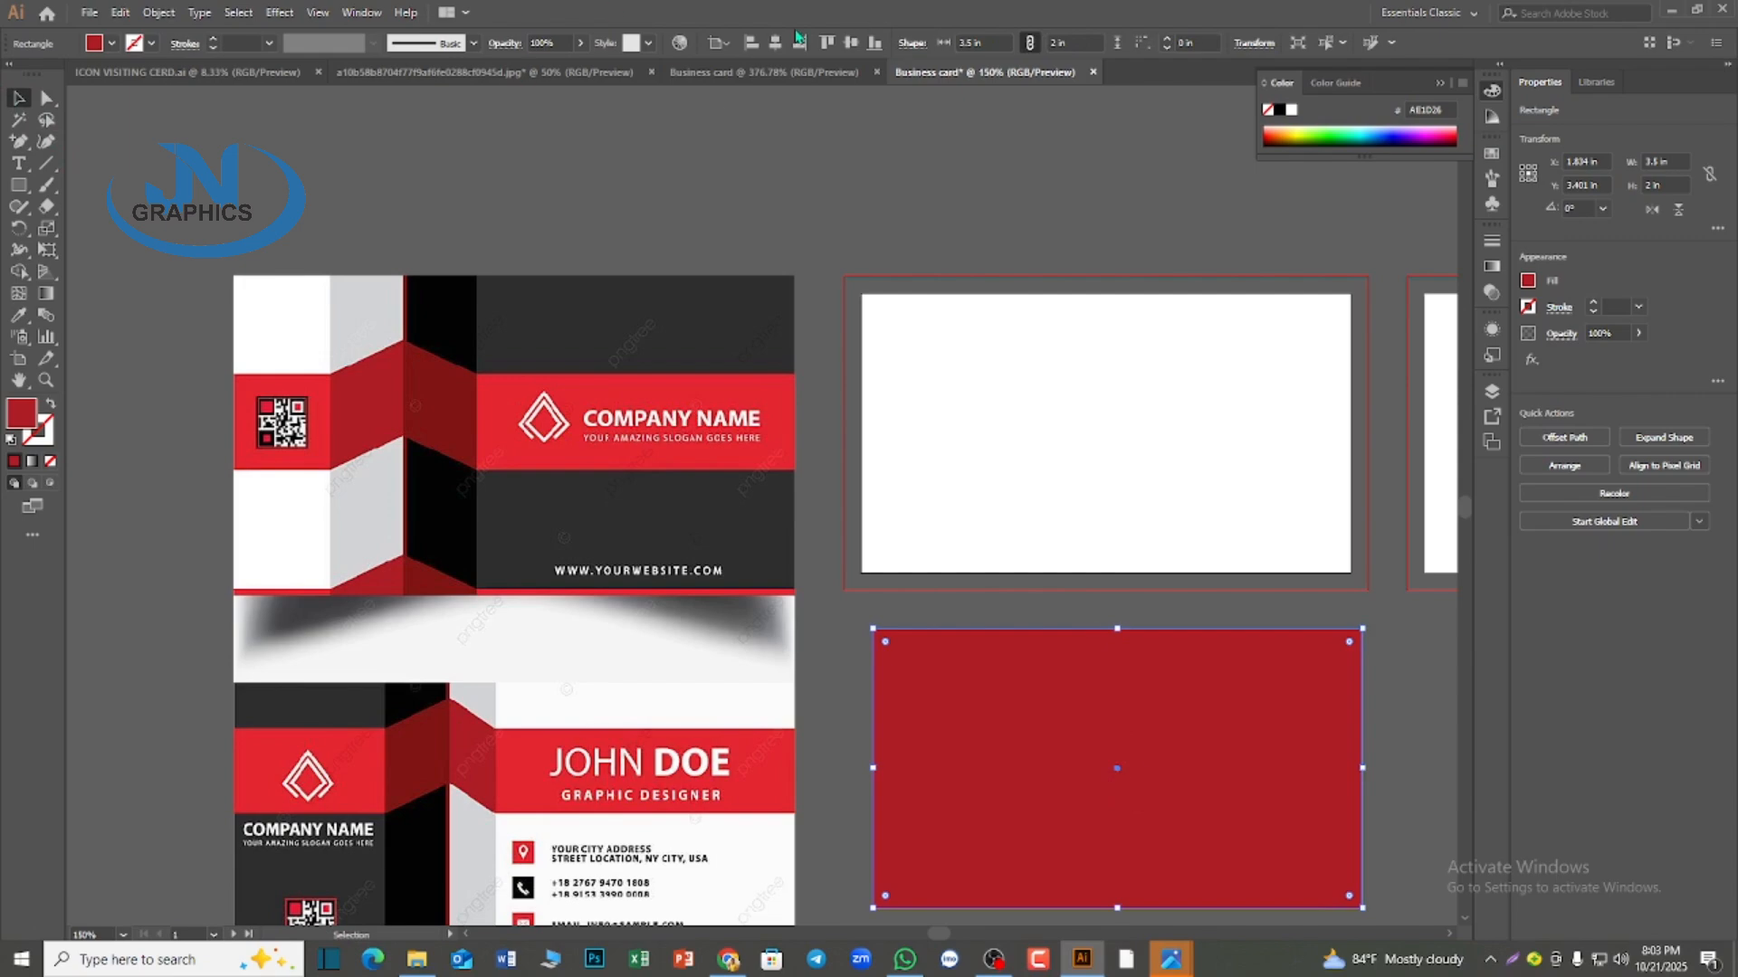
left_click(774, 42)
left_click(850, 42)
left_click(1076, 634)
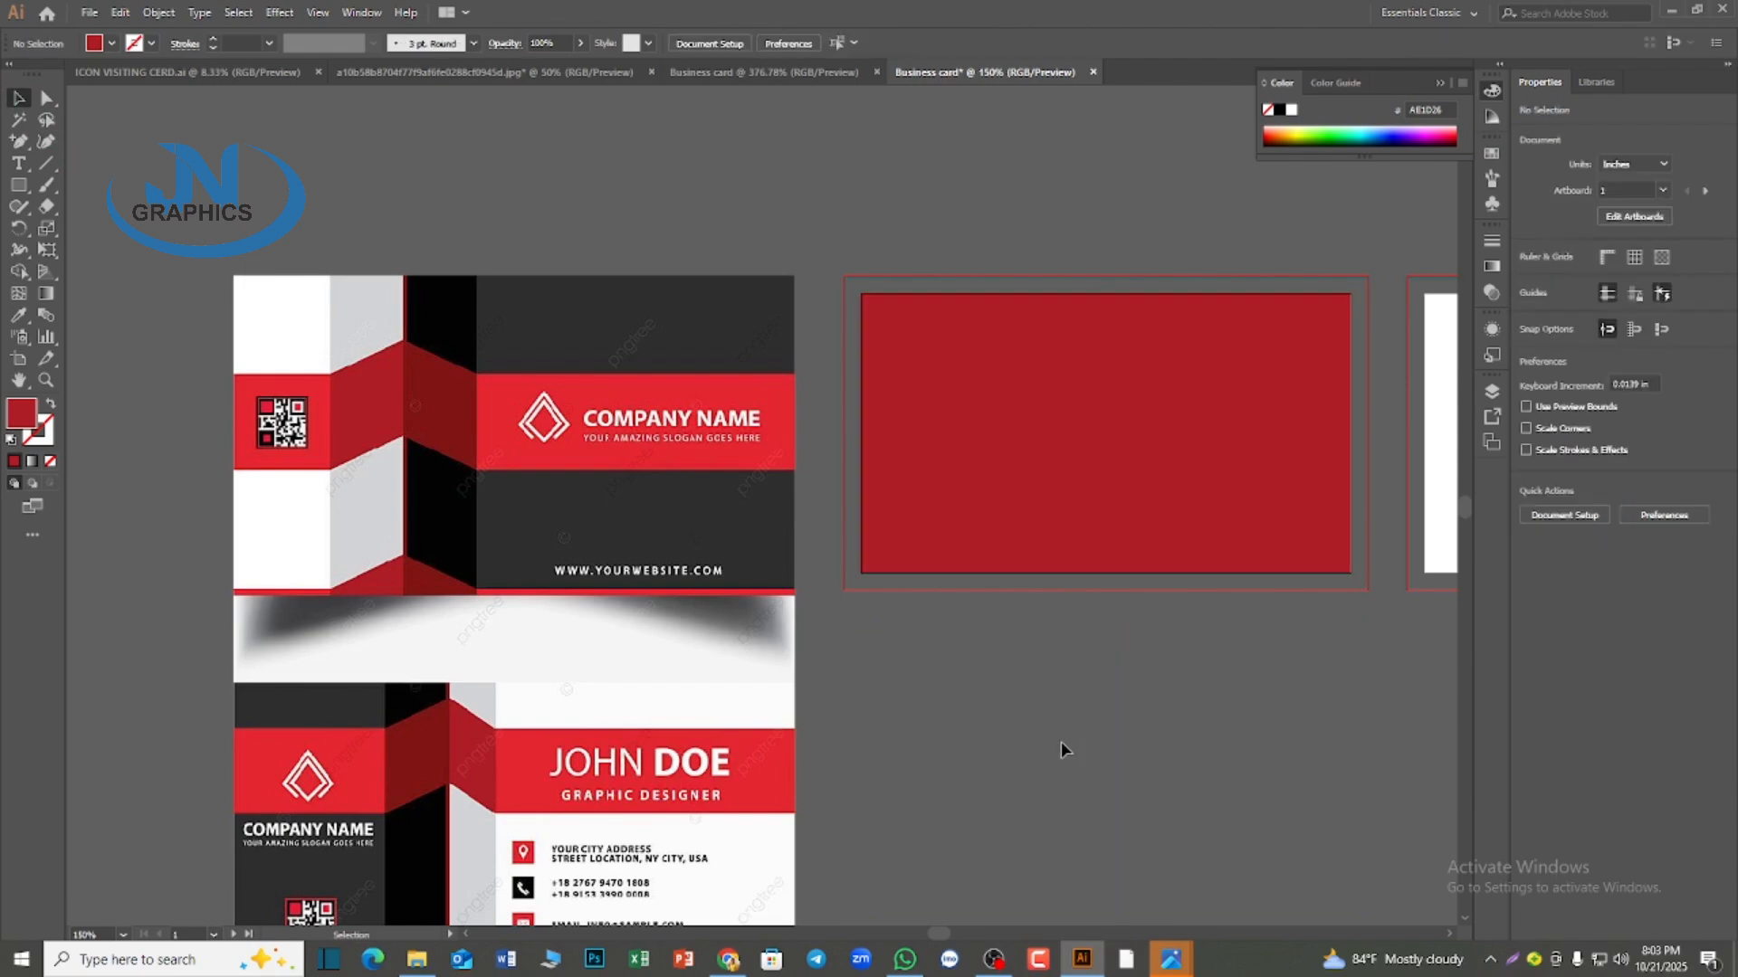
left_click(1048, 486)
left_click(1105, 686)
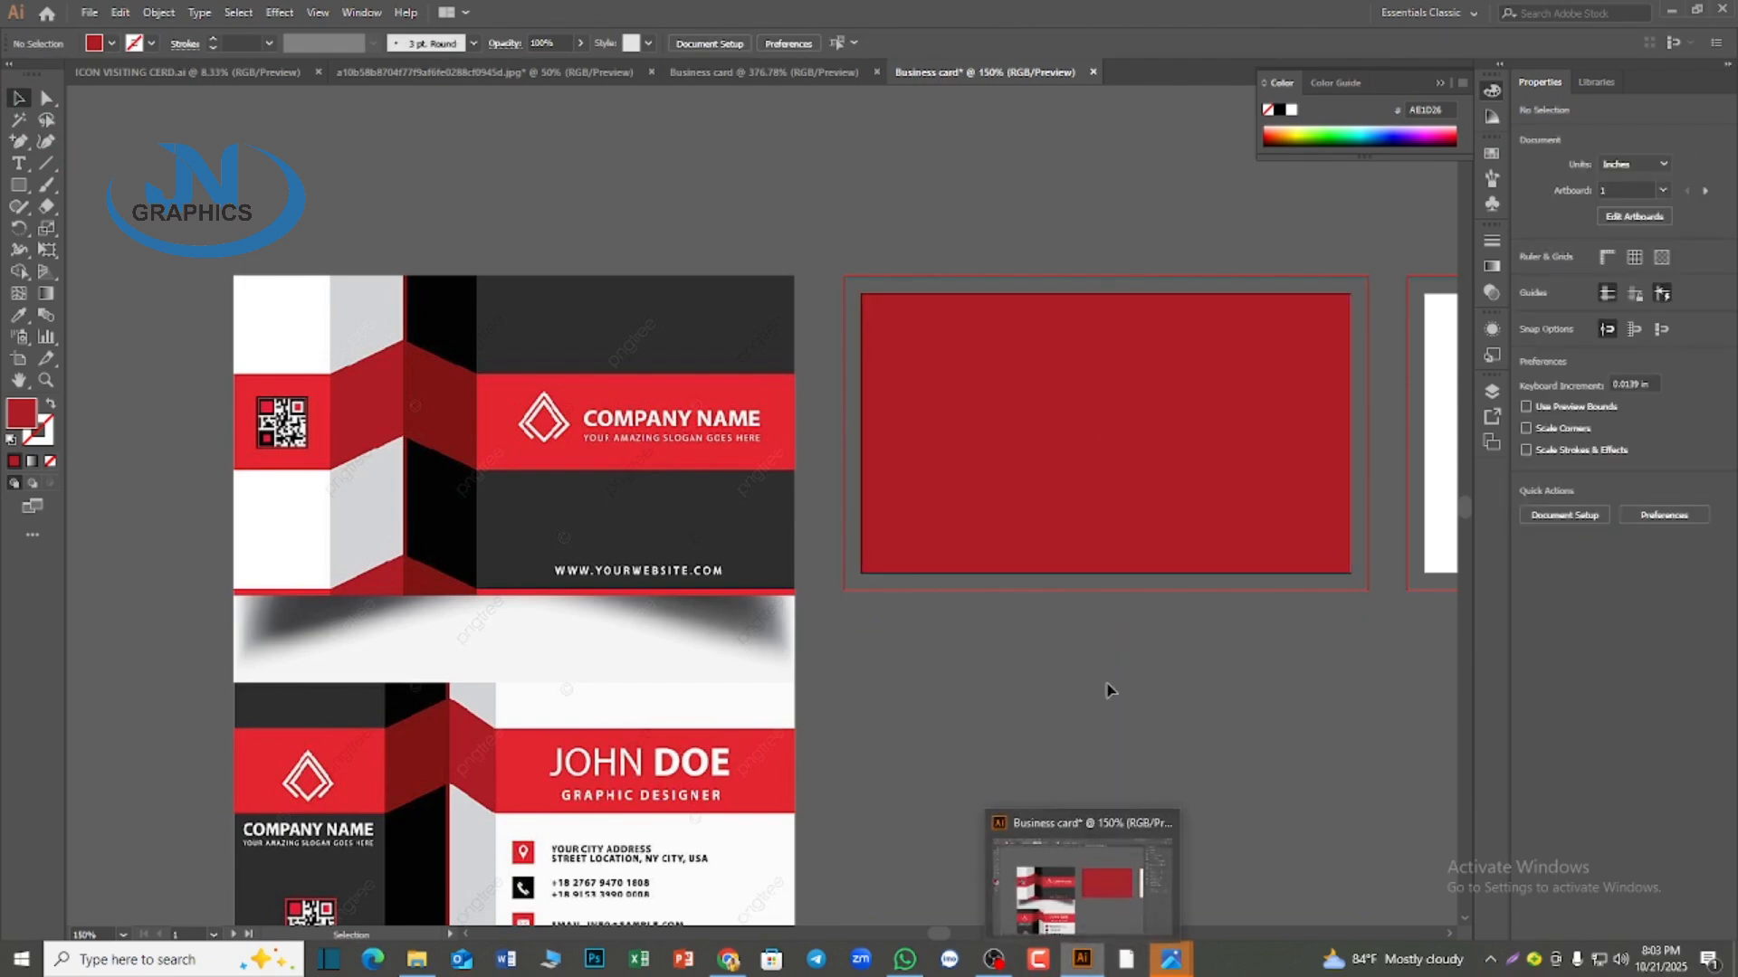
Draw a rectangular band about 3.5 × 0.65 in across the full width of the dark red card
left_click(16, 187)
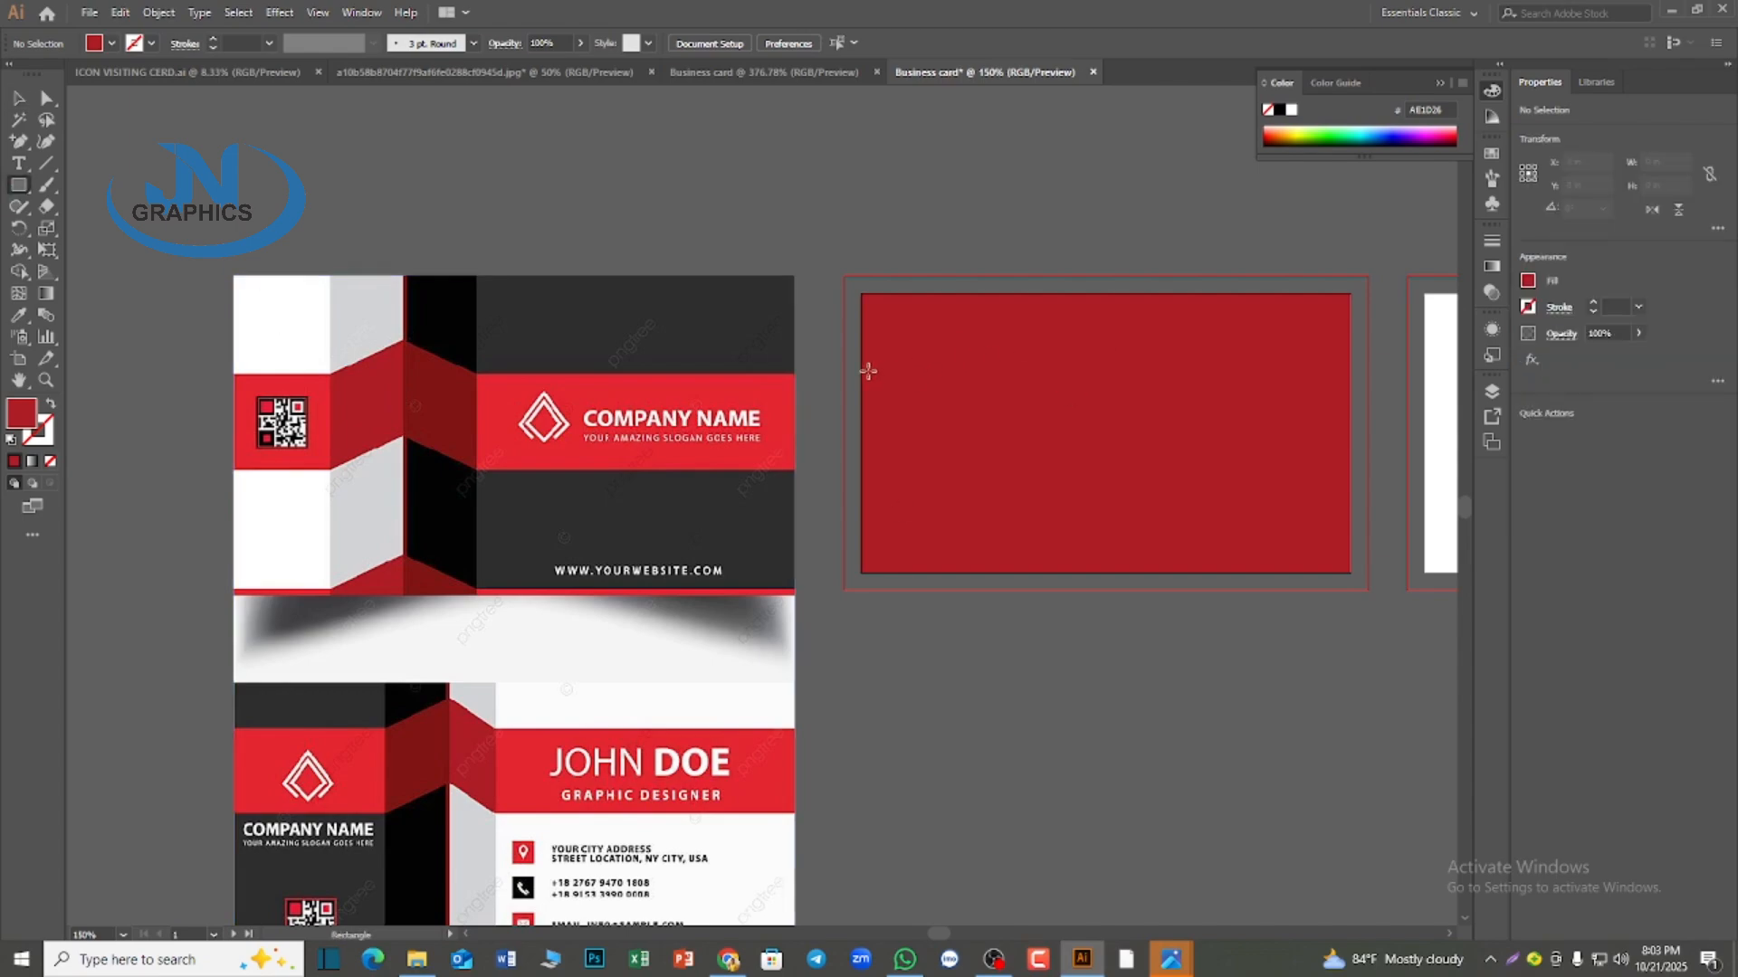
left_click_drag(862, 366, 1350, 456)
key("v")
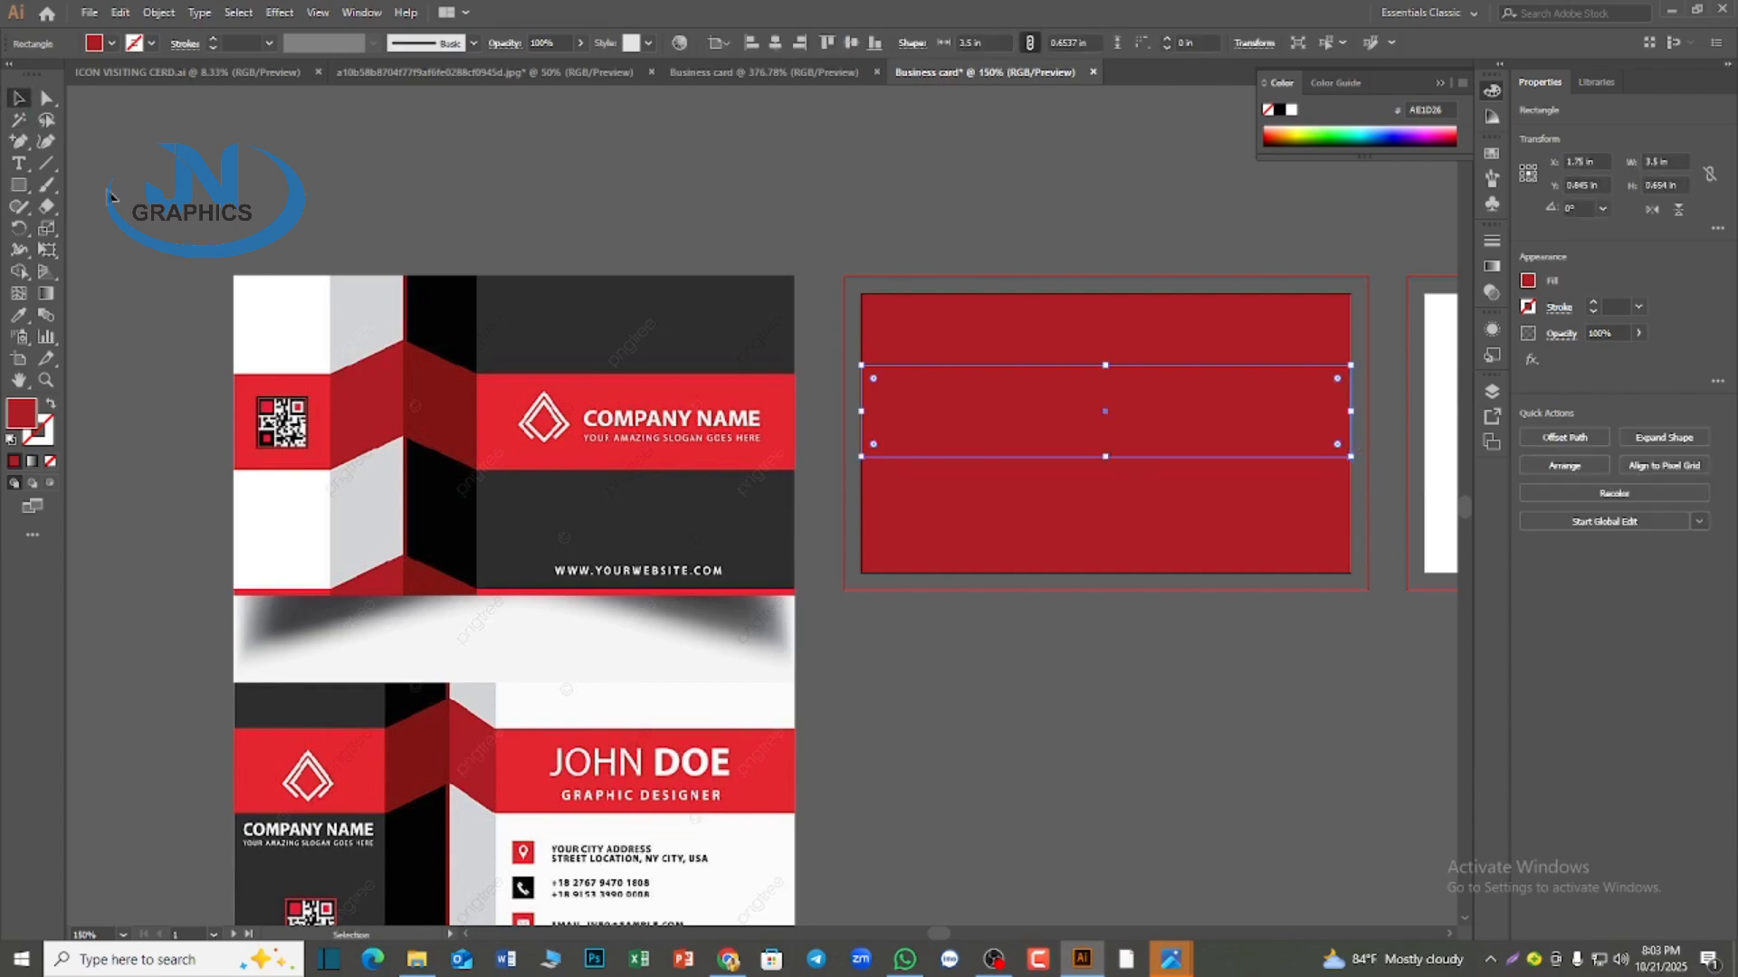
Scale the reference image down proportionally to about 3.73 × 5.06 in and reposition it beside the first artboard
left_click(704, 731)
scroll(650, 776, "down", 4)
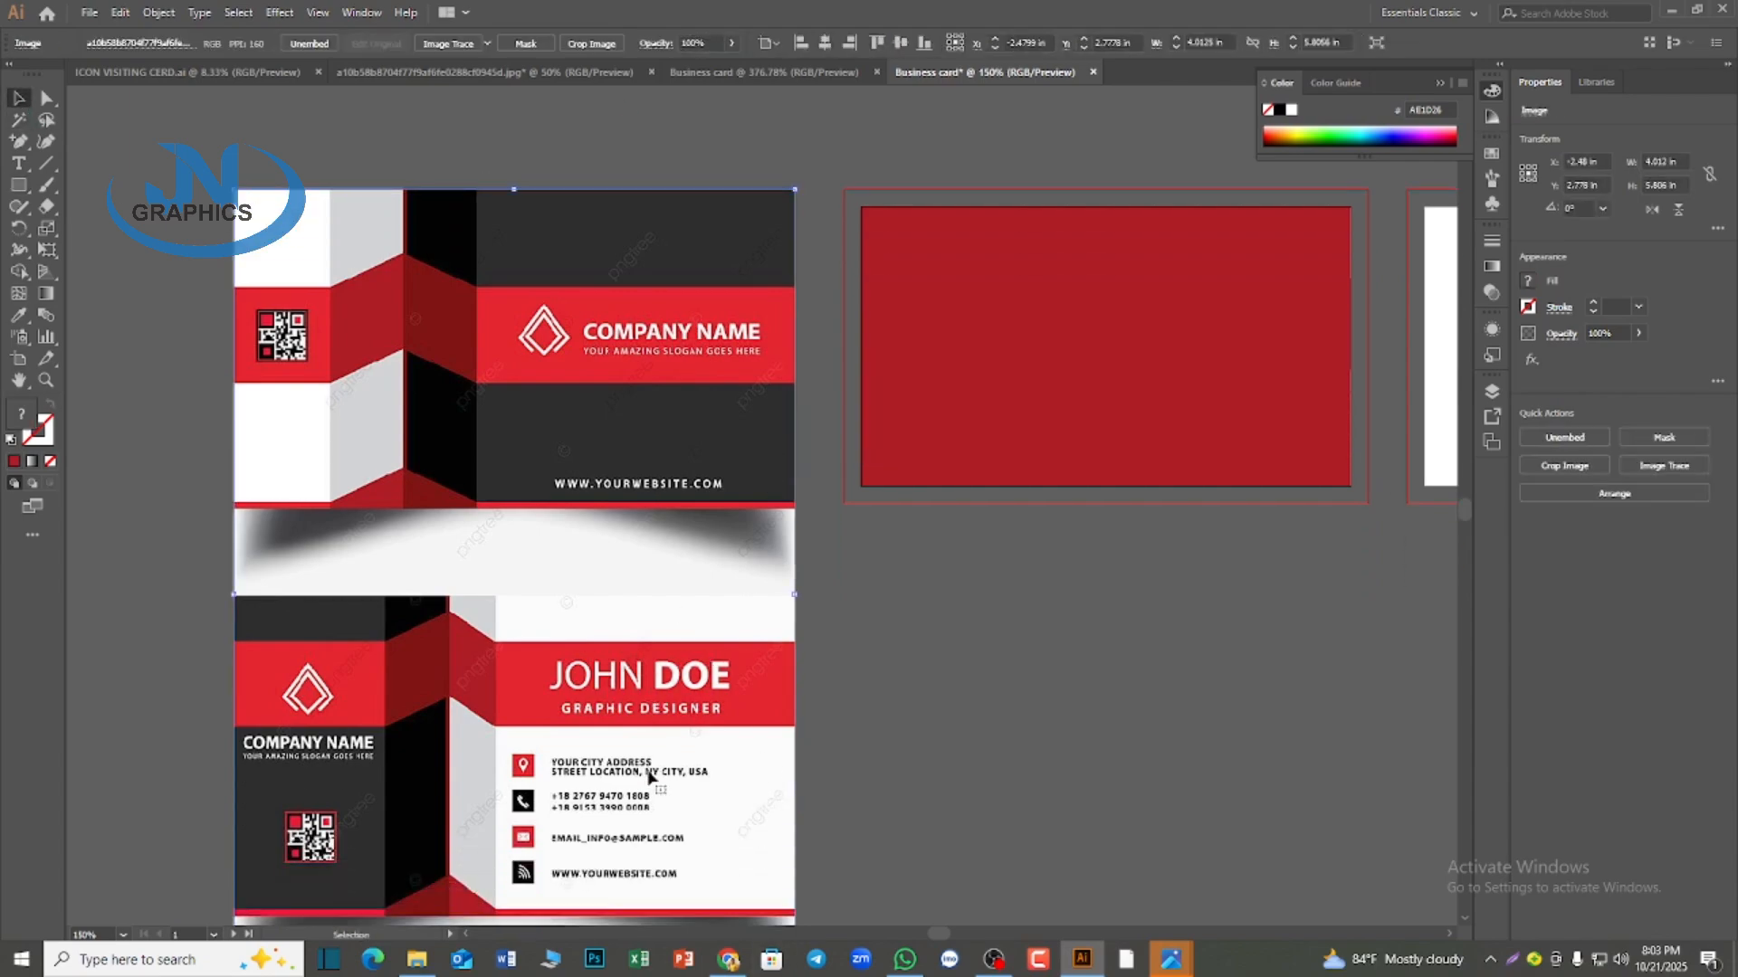
scroll(650, 775, "down", 2)
scroll(584, 541, "down", 3)
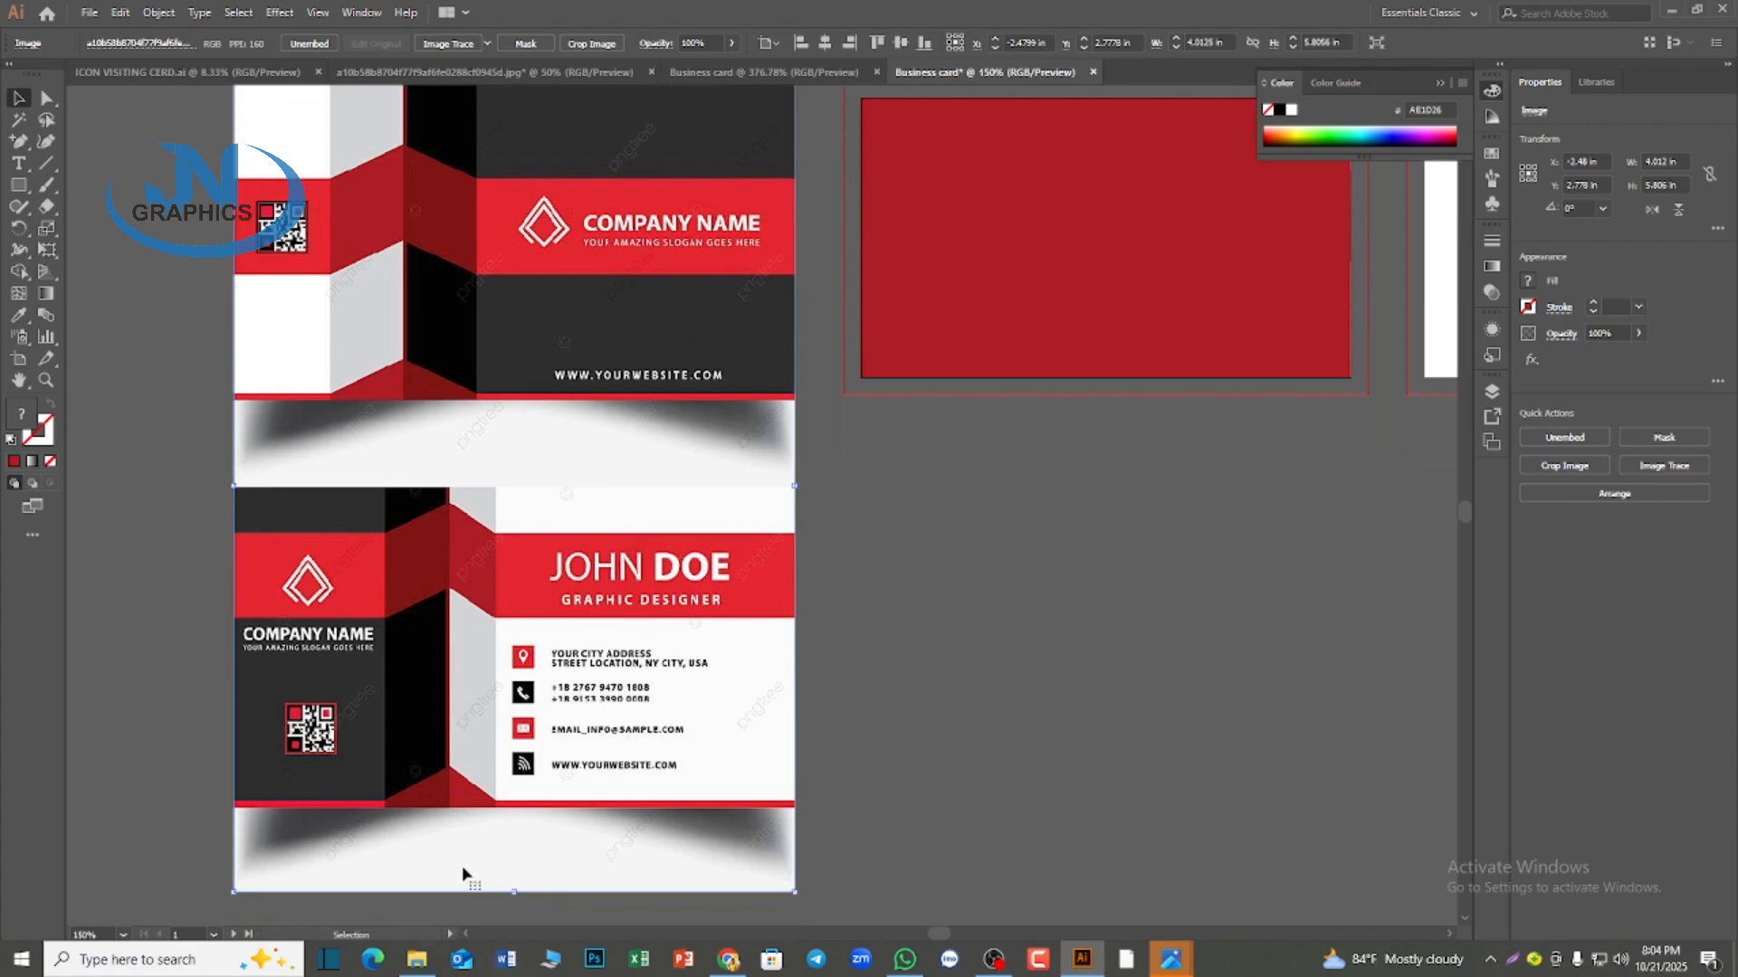
left_click_drag(517, 894, 510, 862)
scroll(517, 864, "up", 5)
scroll(474, 923, "down", 4)
scroll(510, 861, "up", 3)
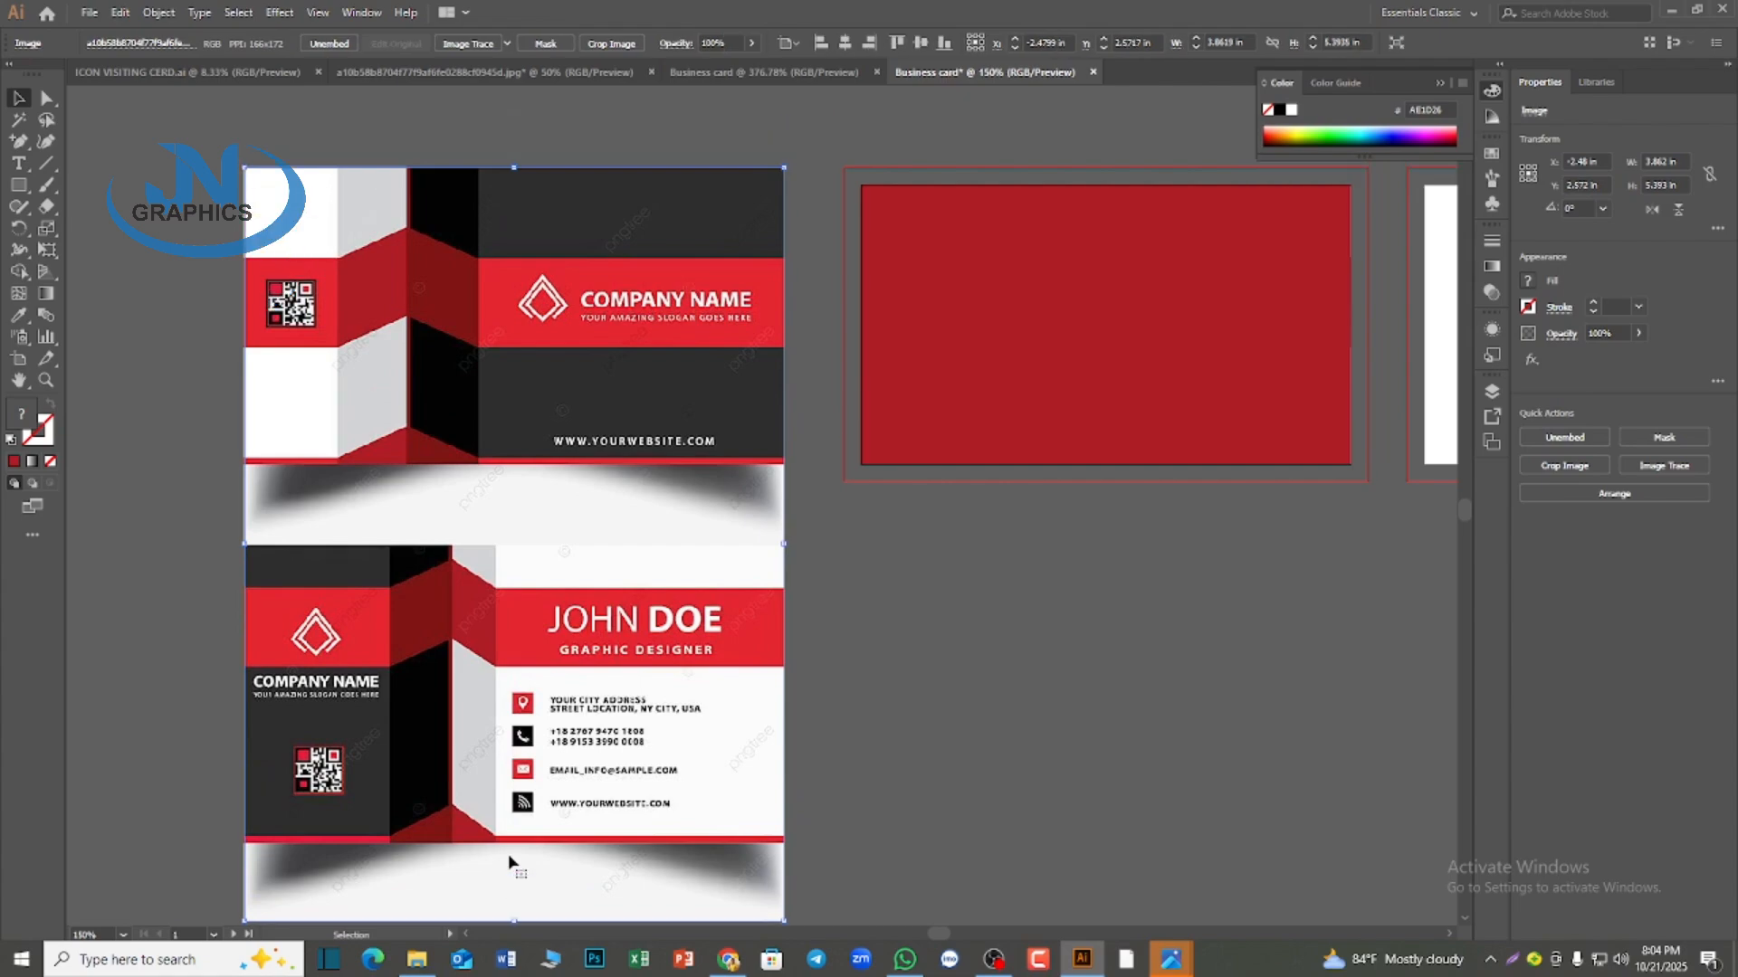
left_click_drag(514, 921, 515, 900)
left_click_drag(562, 744, 570, 767)
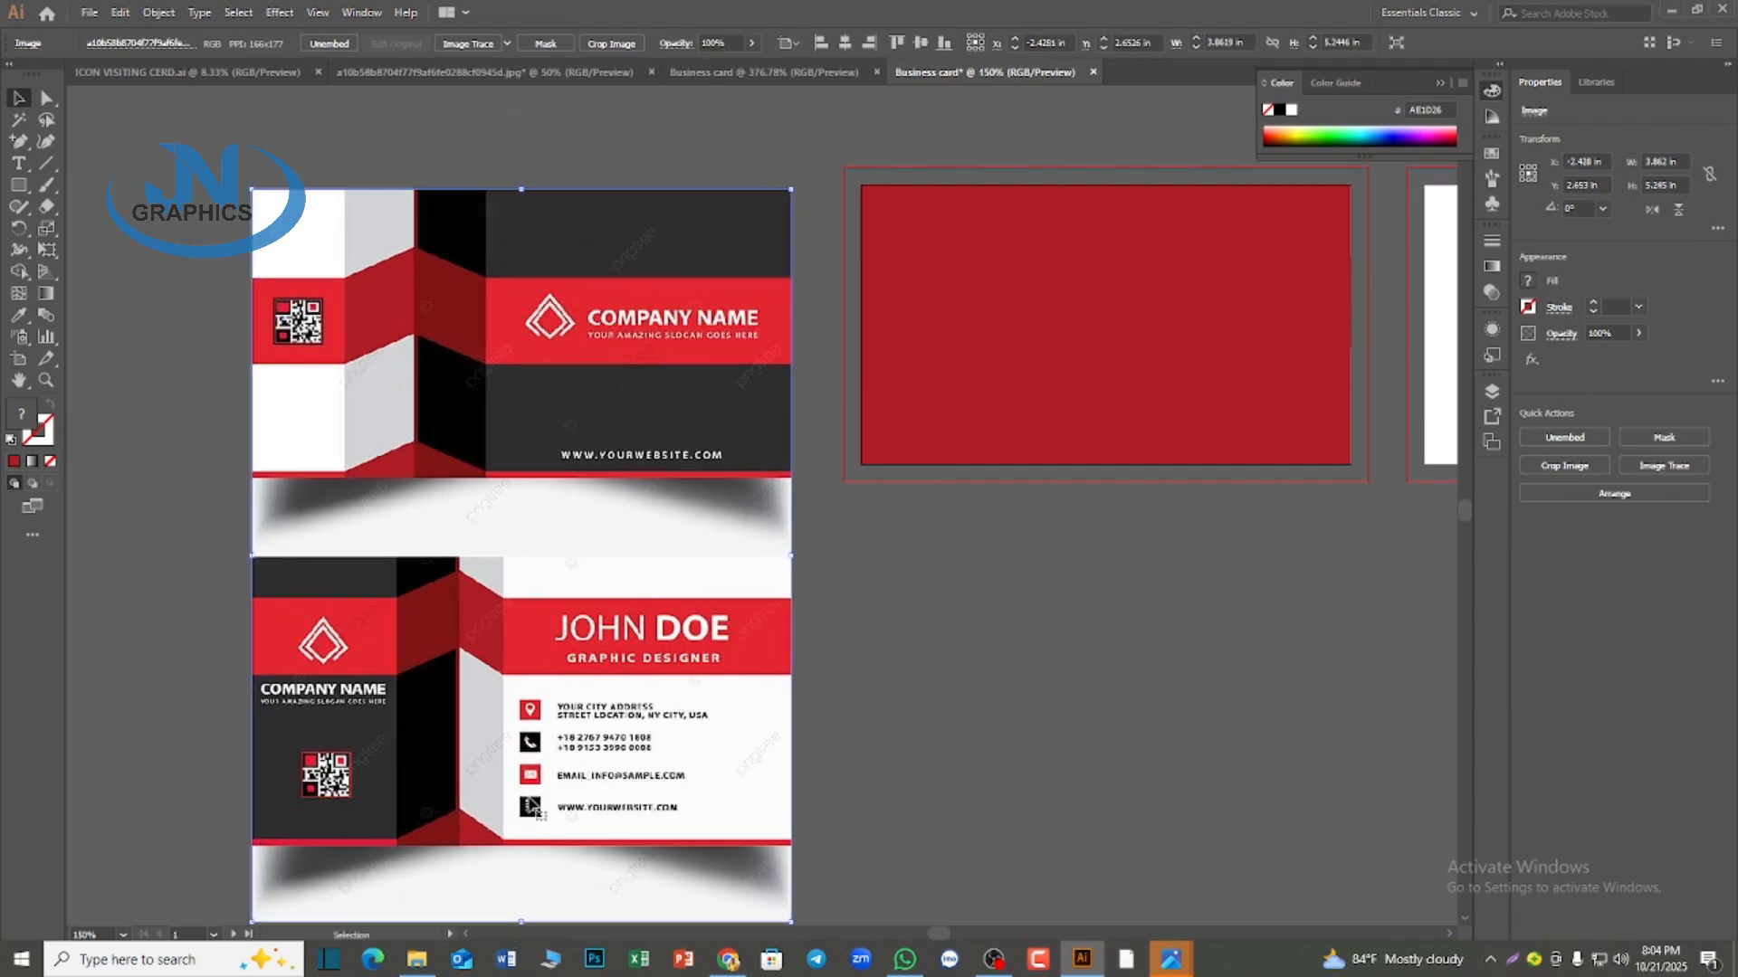
scroll(534, 815, "down", 1)
left_click_drag(524, 900, 530, 881)
left_click_drag(575, 730, 616, 731)
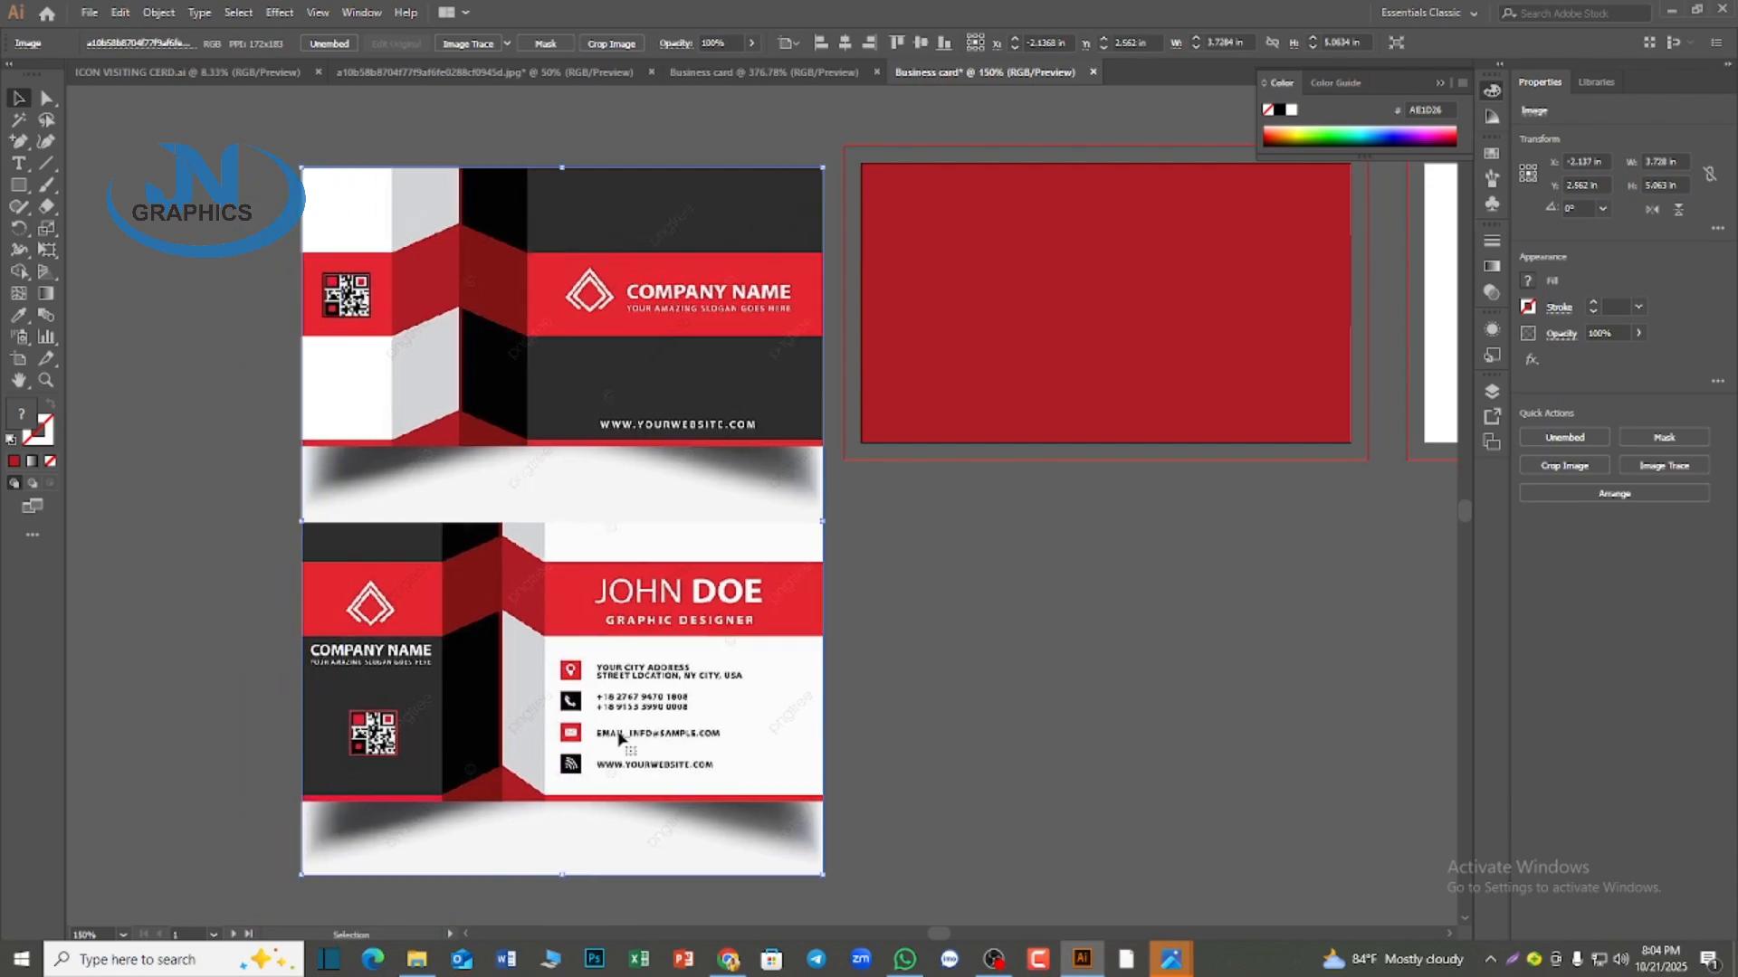
Lower the band on the card and reduce its height to about 0.57 in to match the reference stripe
scroll(955, 824, "up", 1)
scroll(948, 842, "up", 8)
left_click(942, 263)
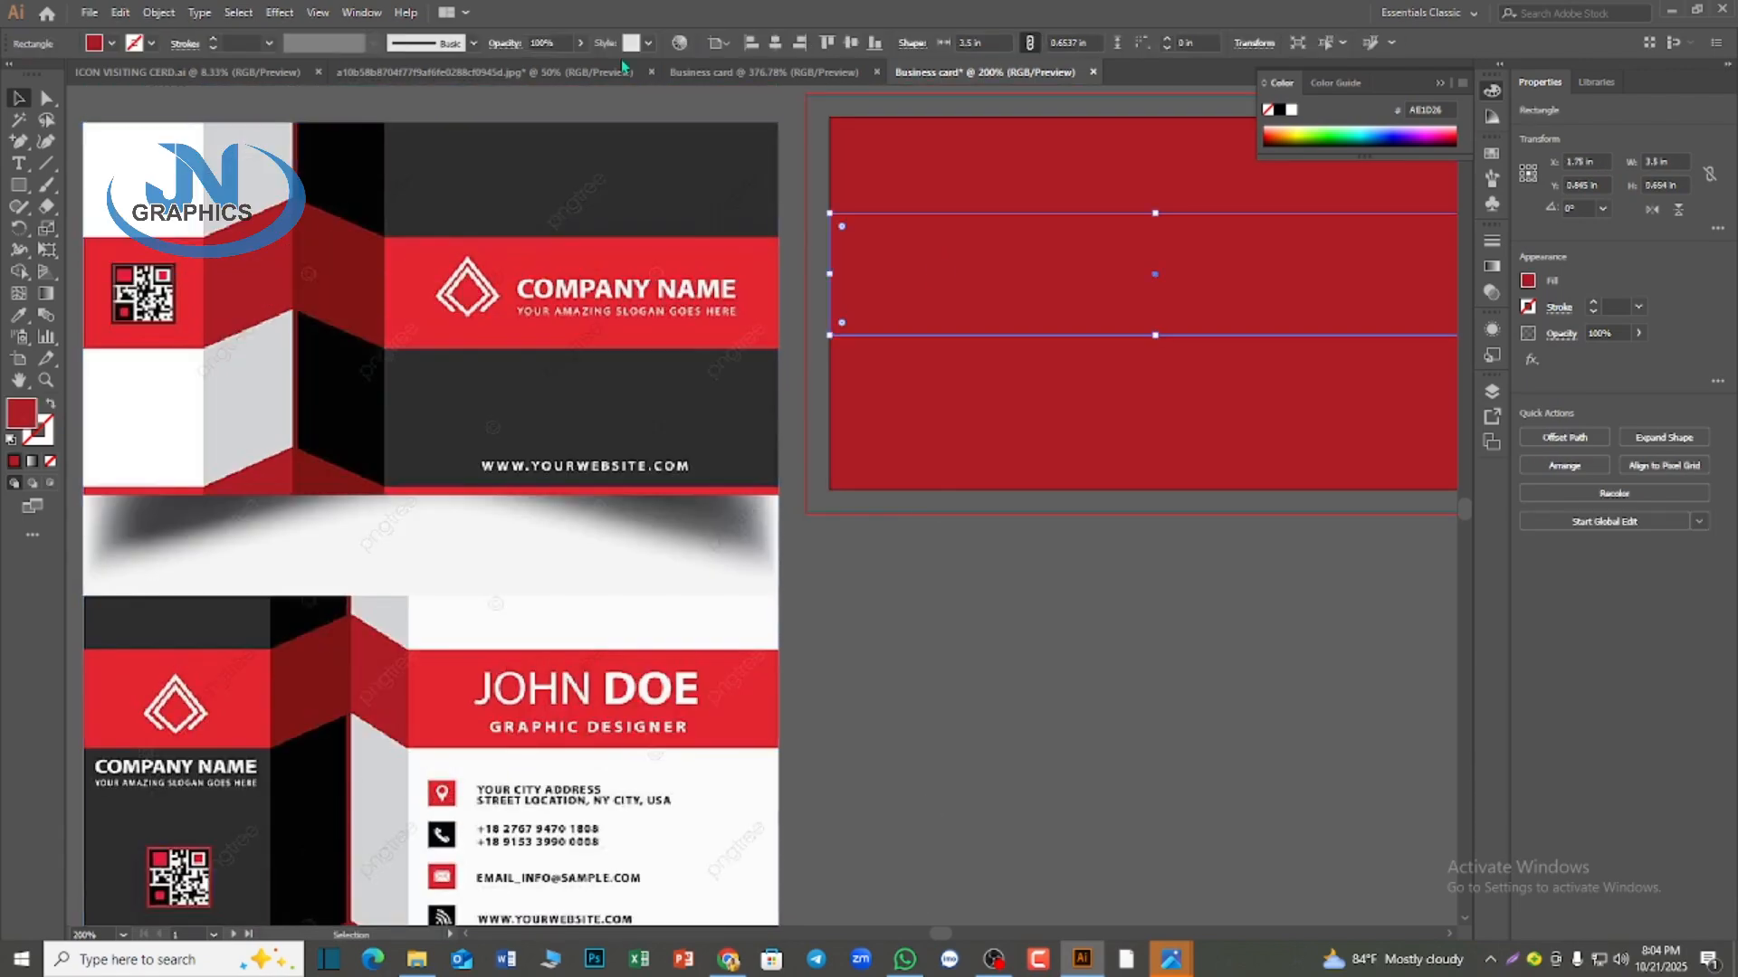
mouse_move(965, 288)
left_mouse_down()
mouse_move(1007, 286)
mouse_move(982, 291)
left_mouse_up()
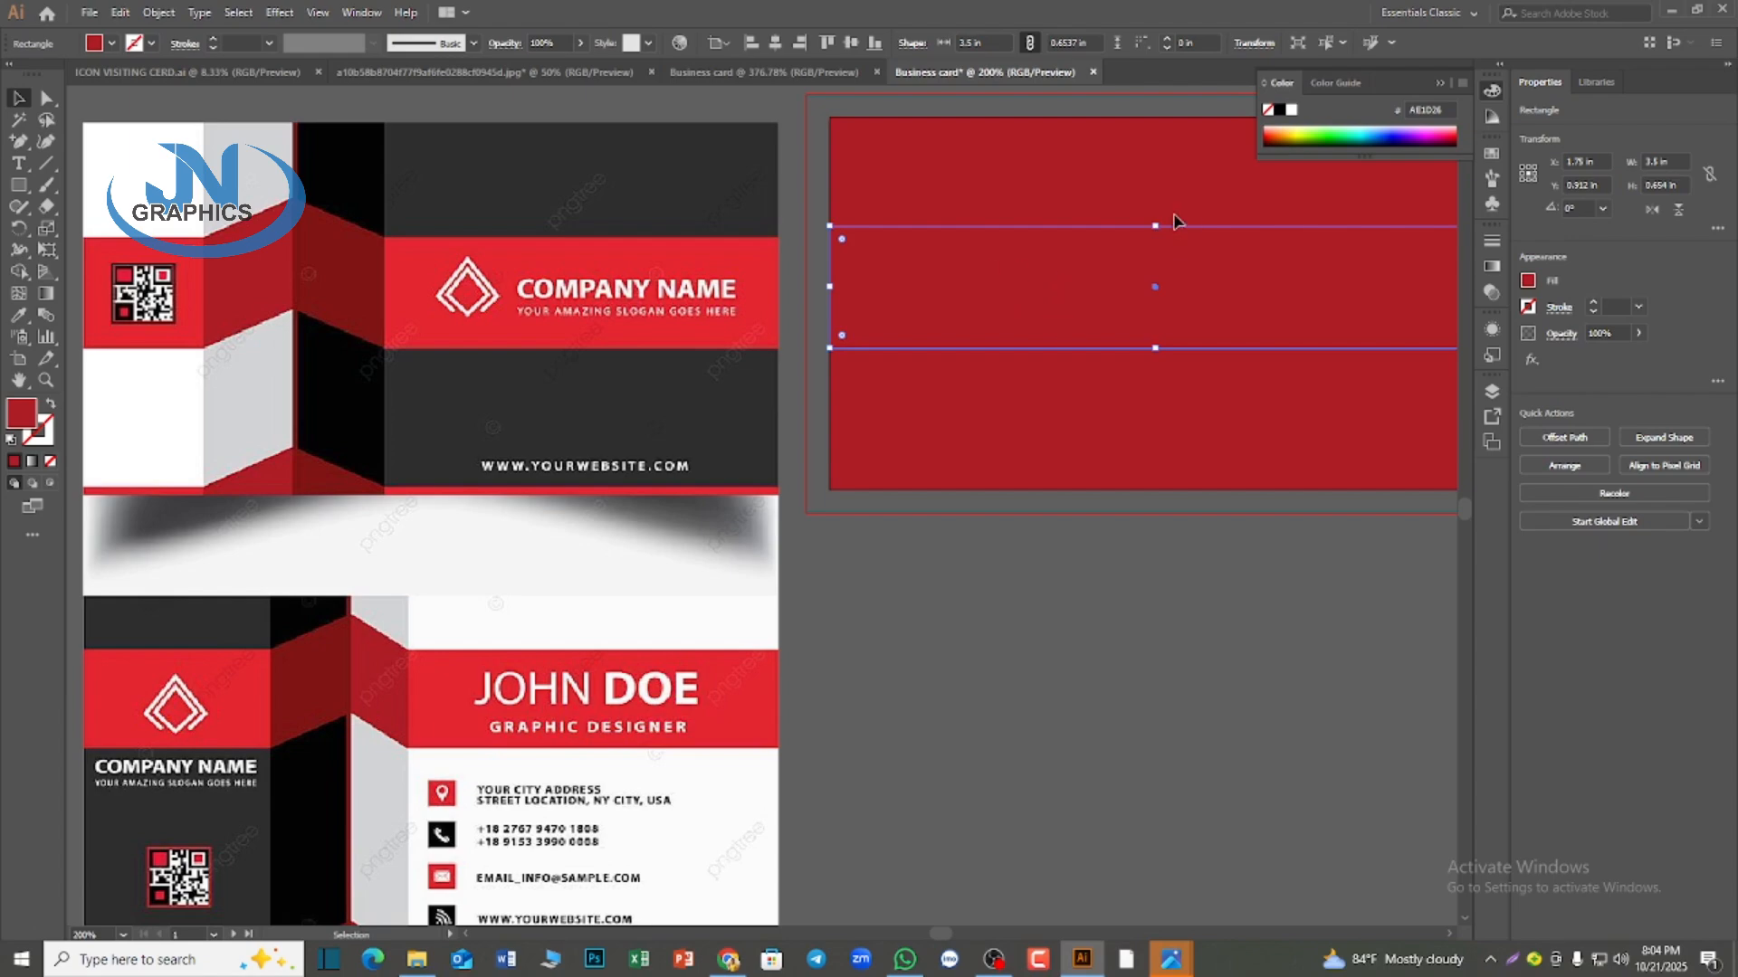
left_click_drag(1155, 226, 1156, 235)
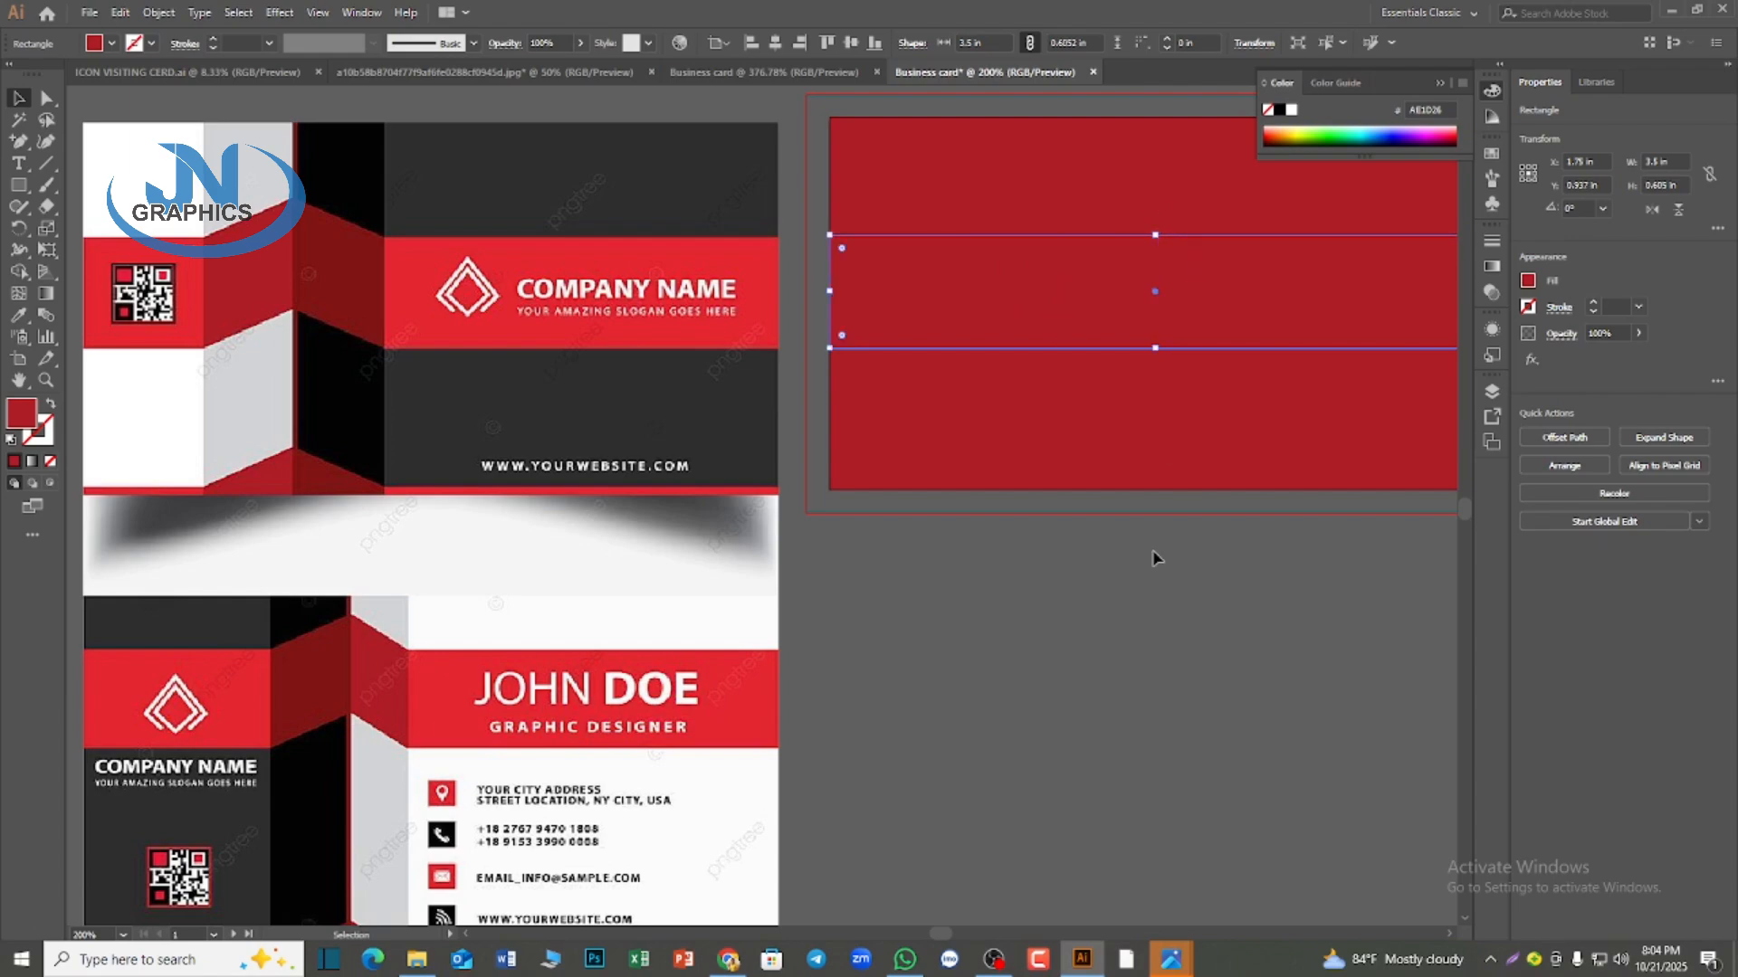
scroll(1169, 541, "up", 1)
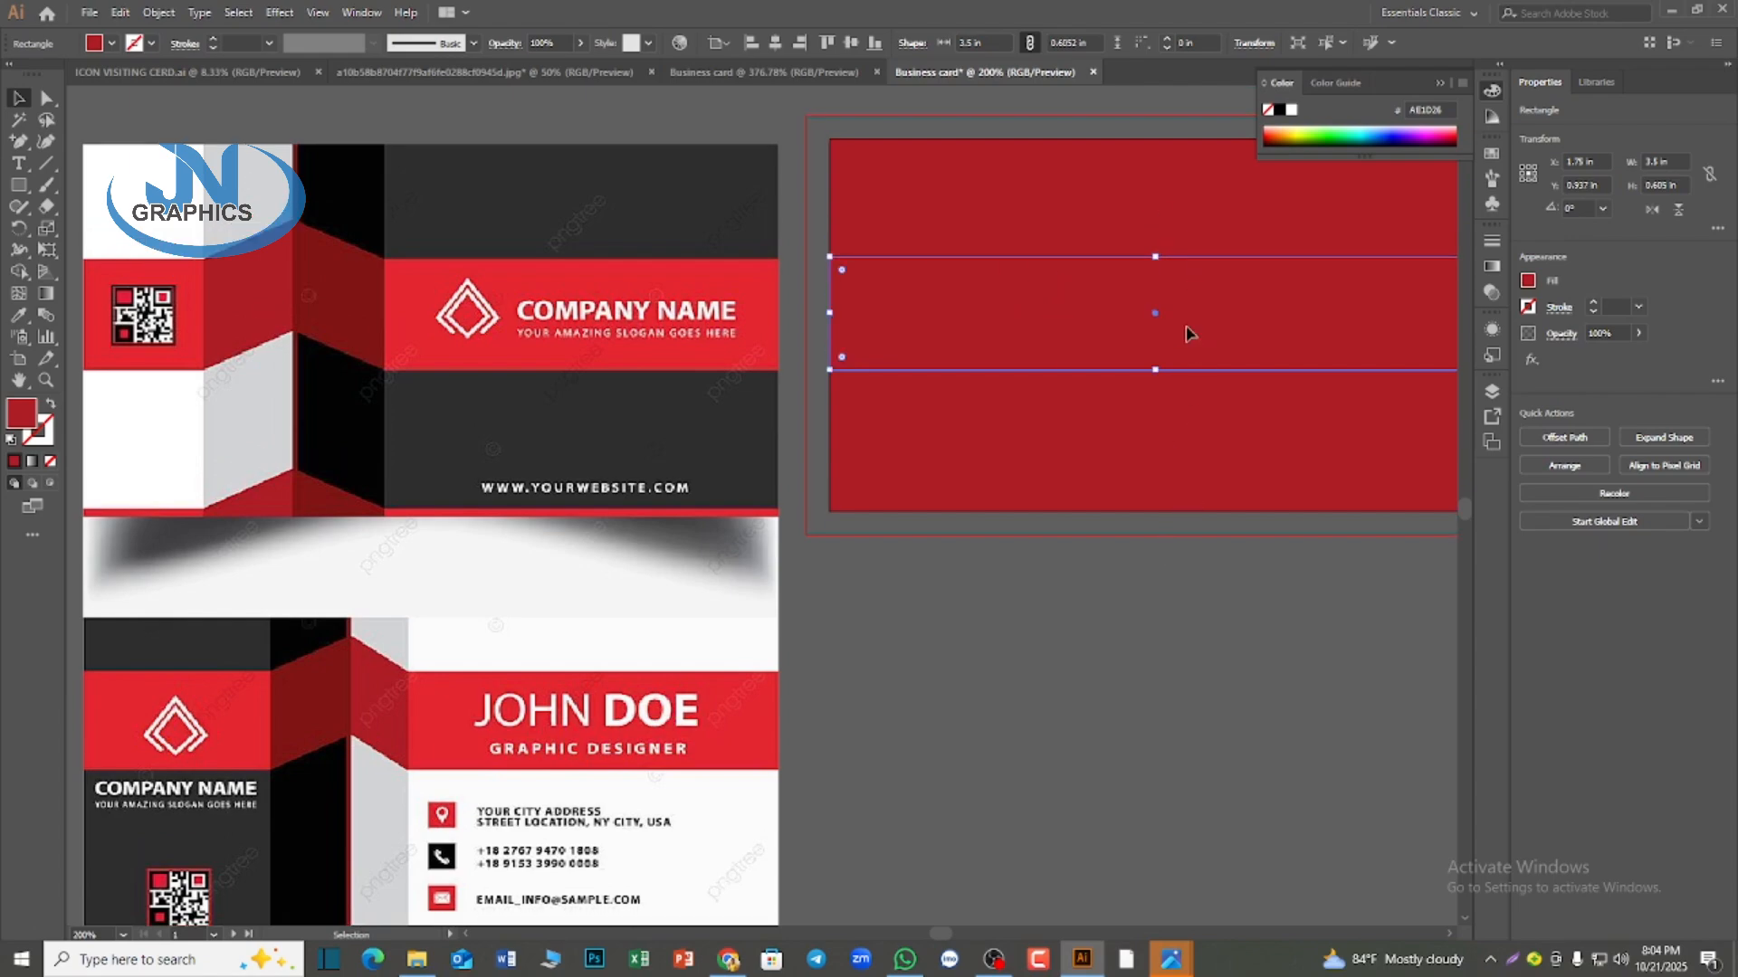
left_click_drag(1156, 371, 1156, 359)
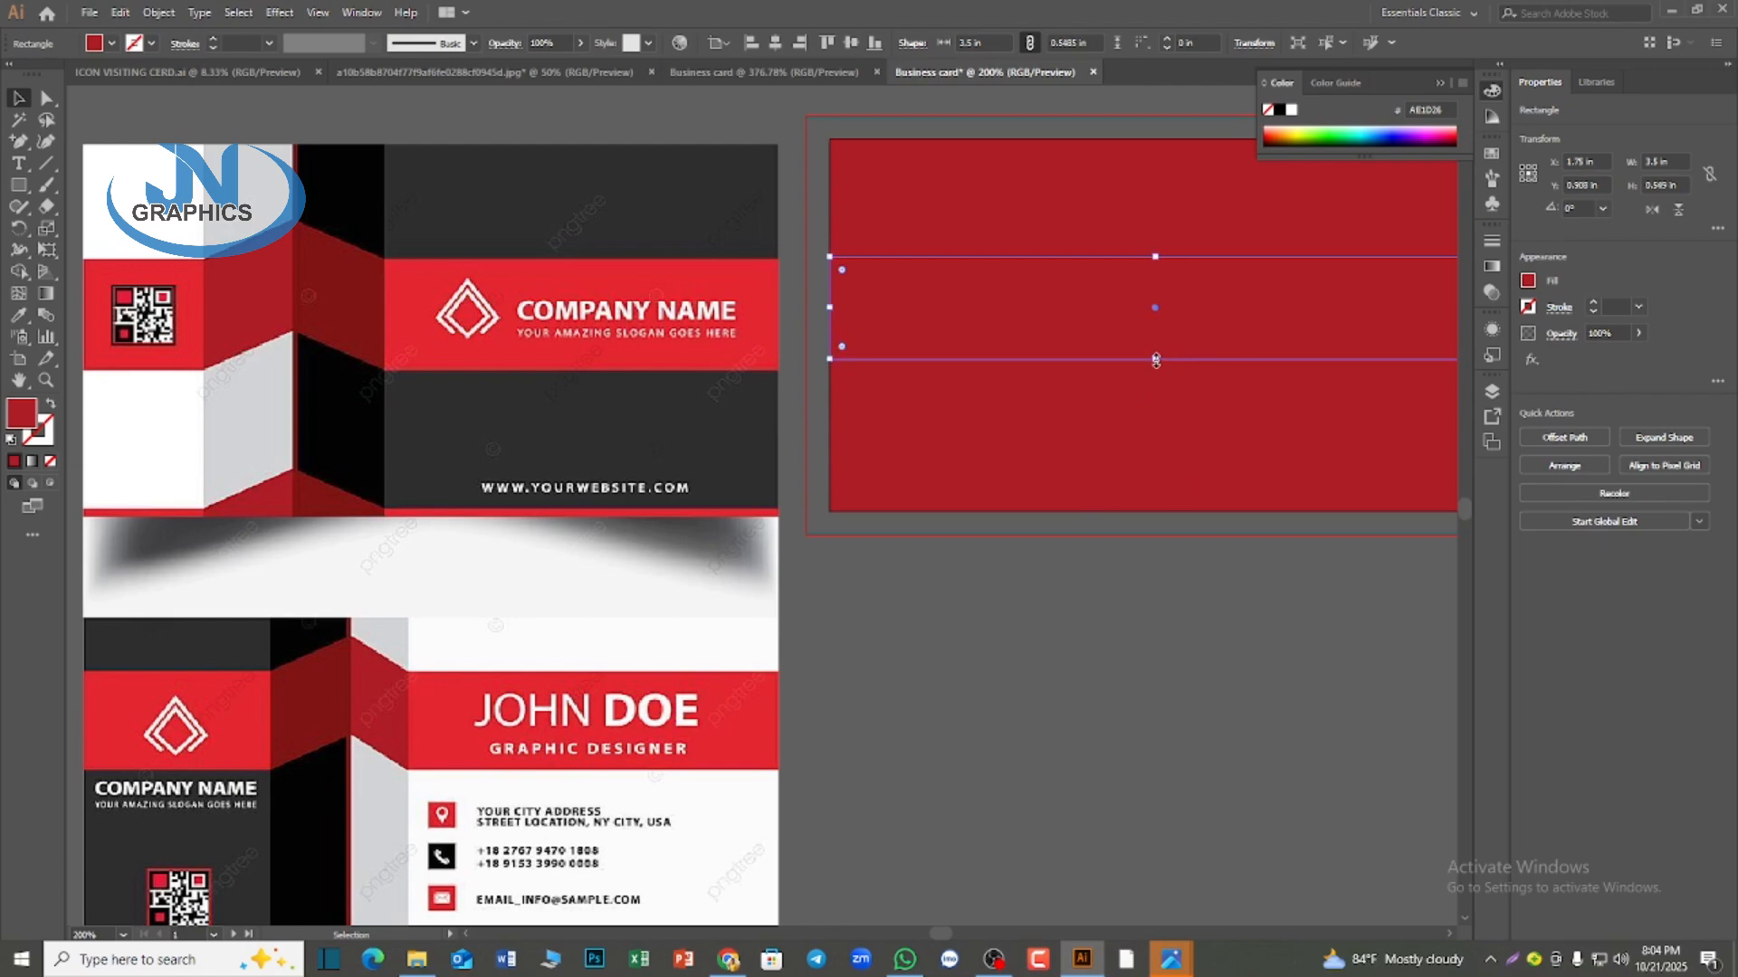
left_click(1053, 608)
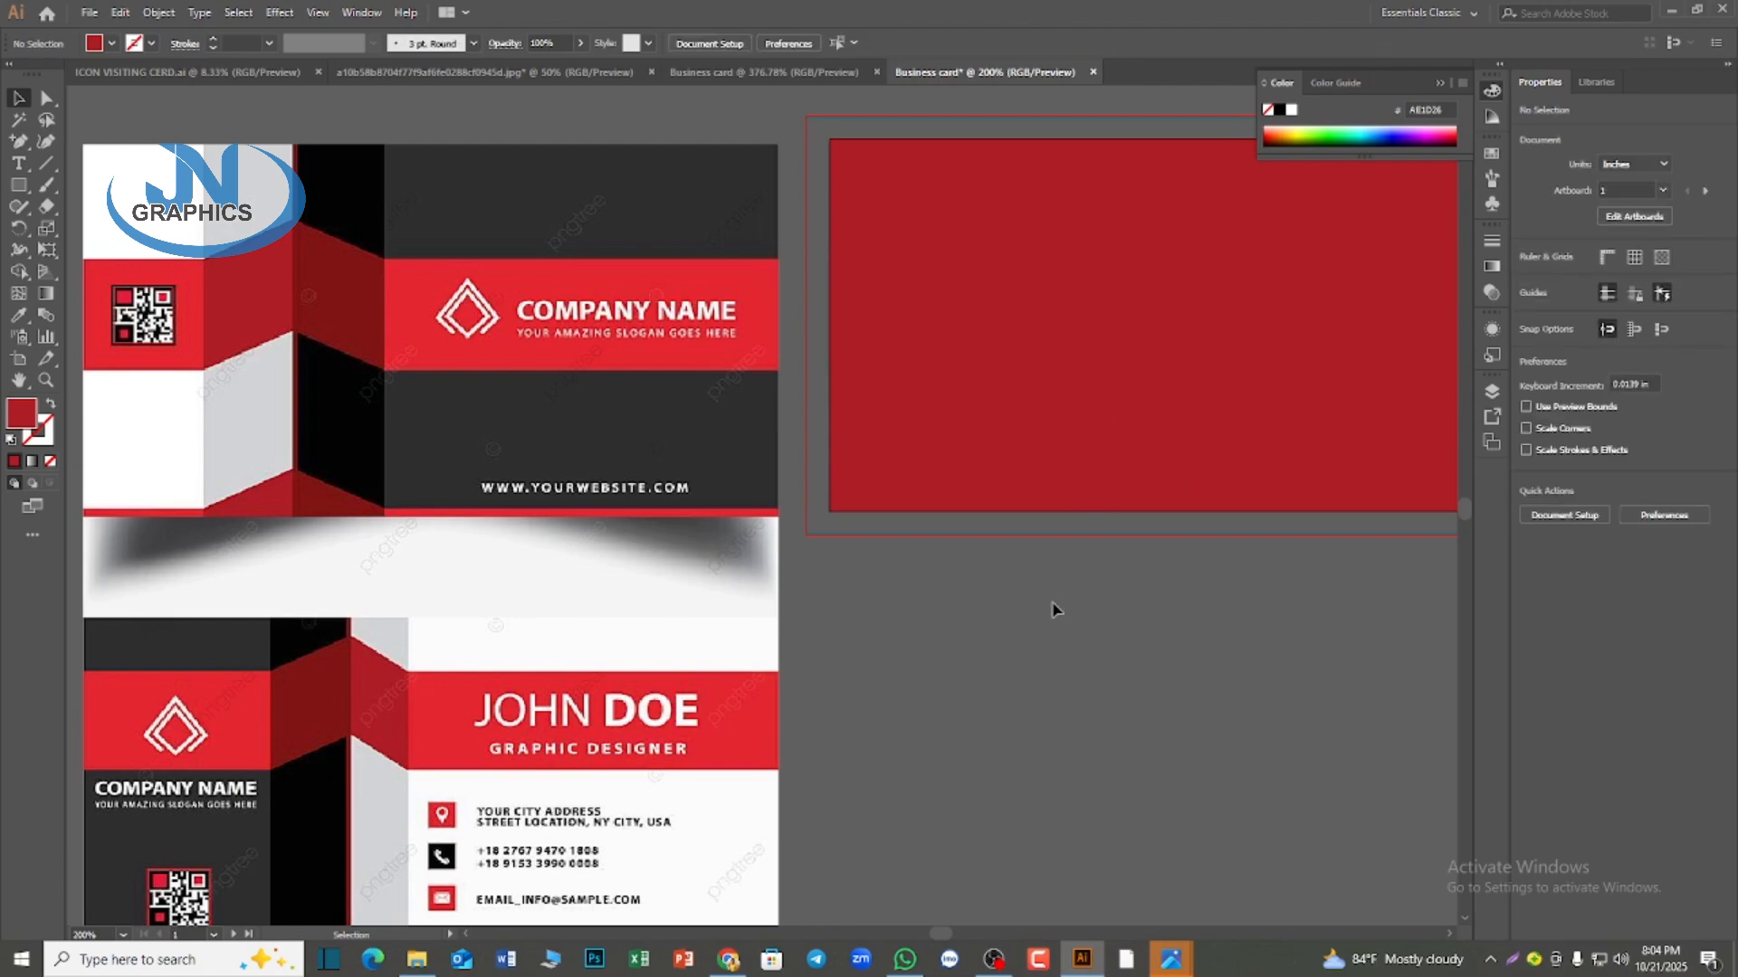
Fill the band with the bright red sampled from the reference card's stripe
left_click(1041, 308)
key("i")
left_click(607, 264)
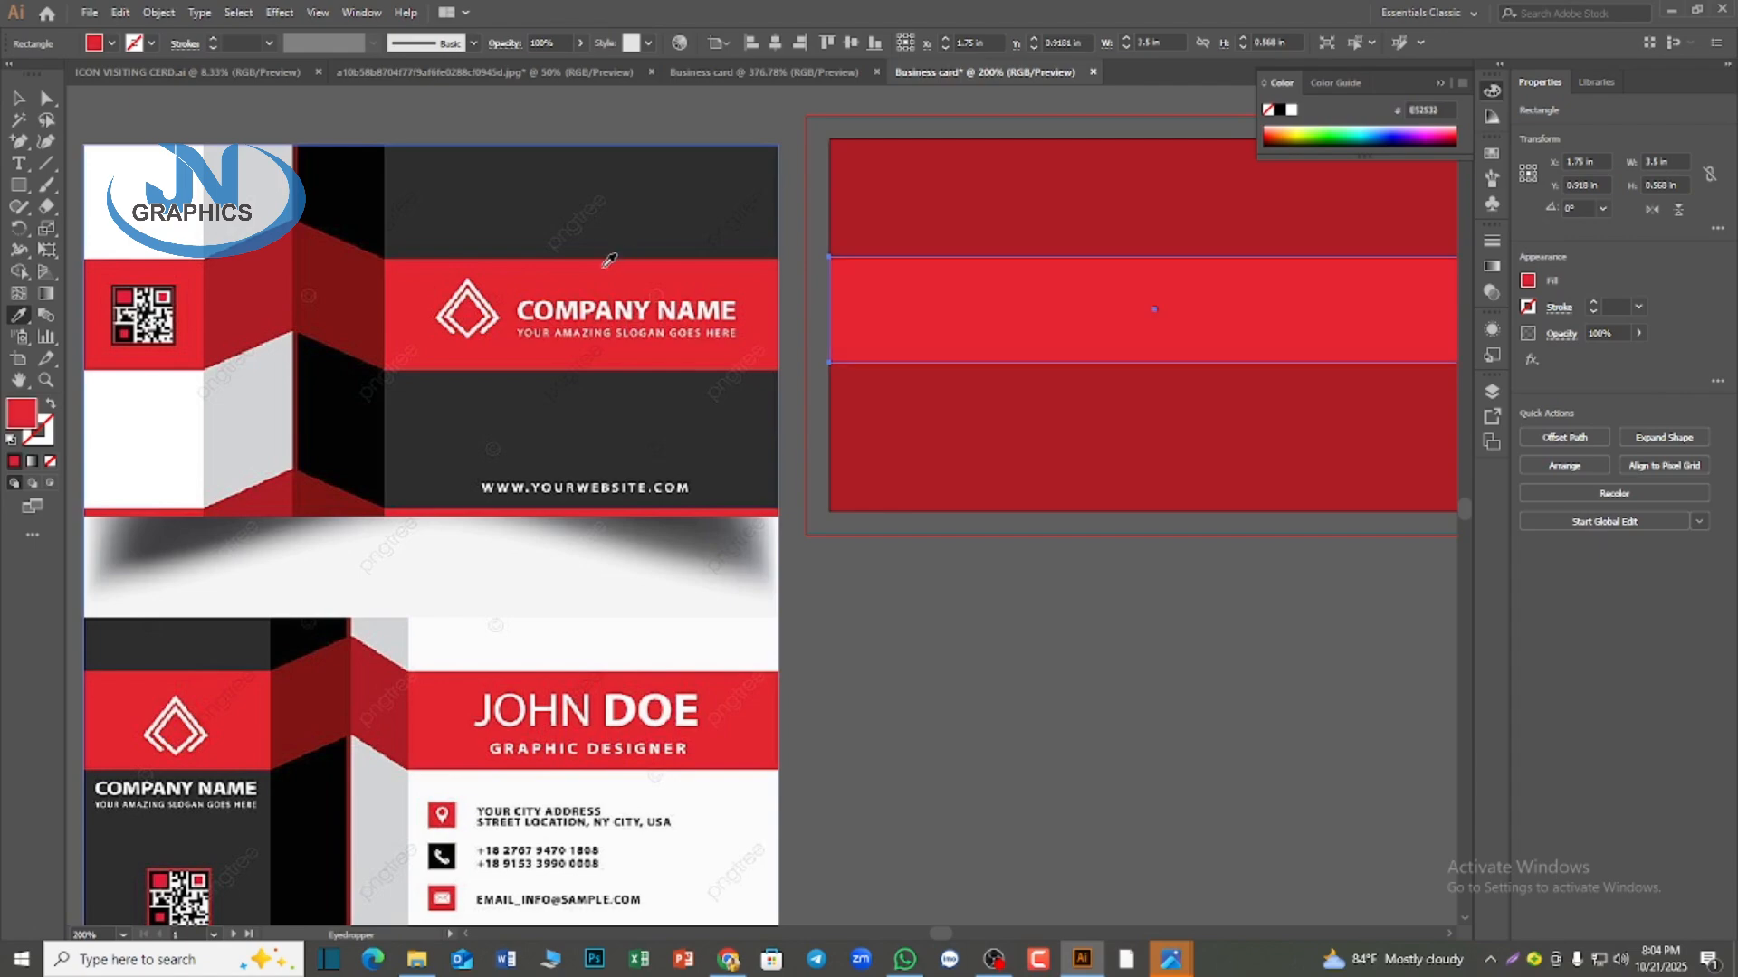
key("v")
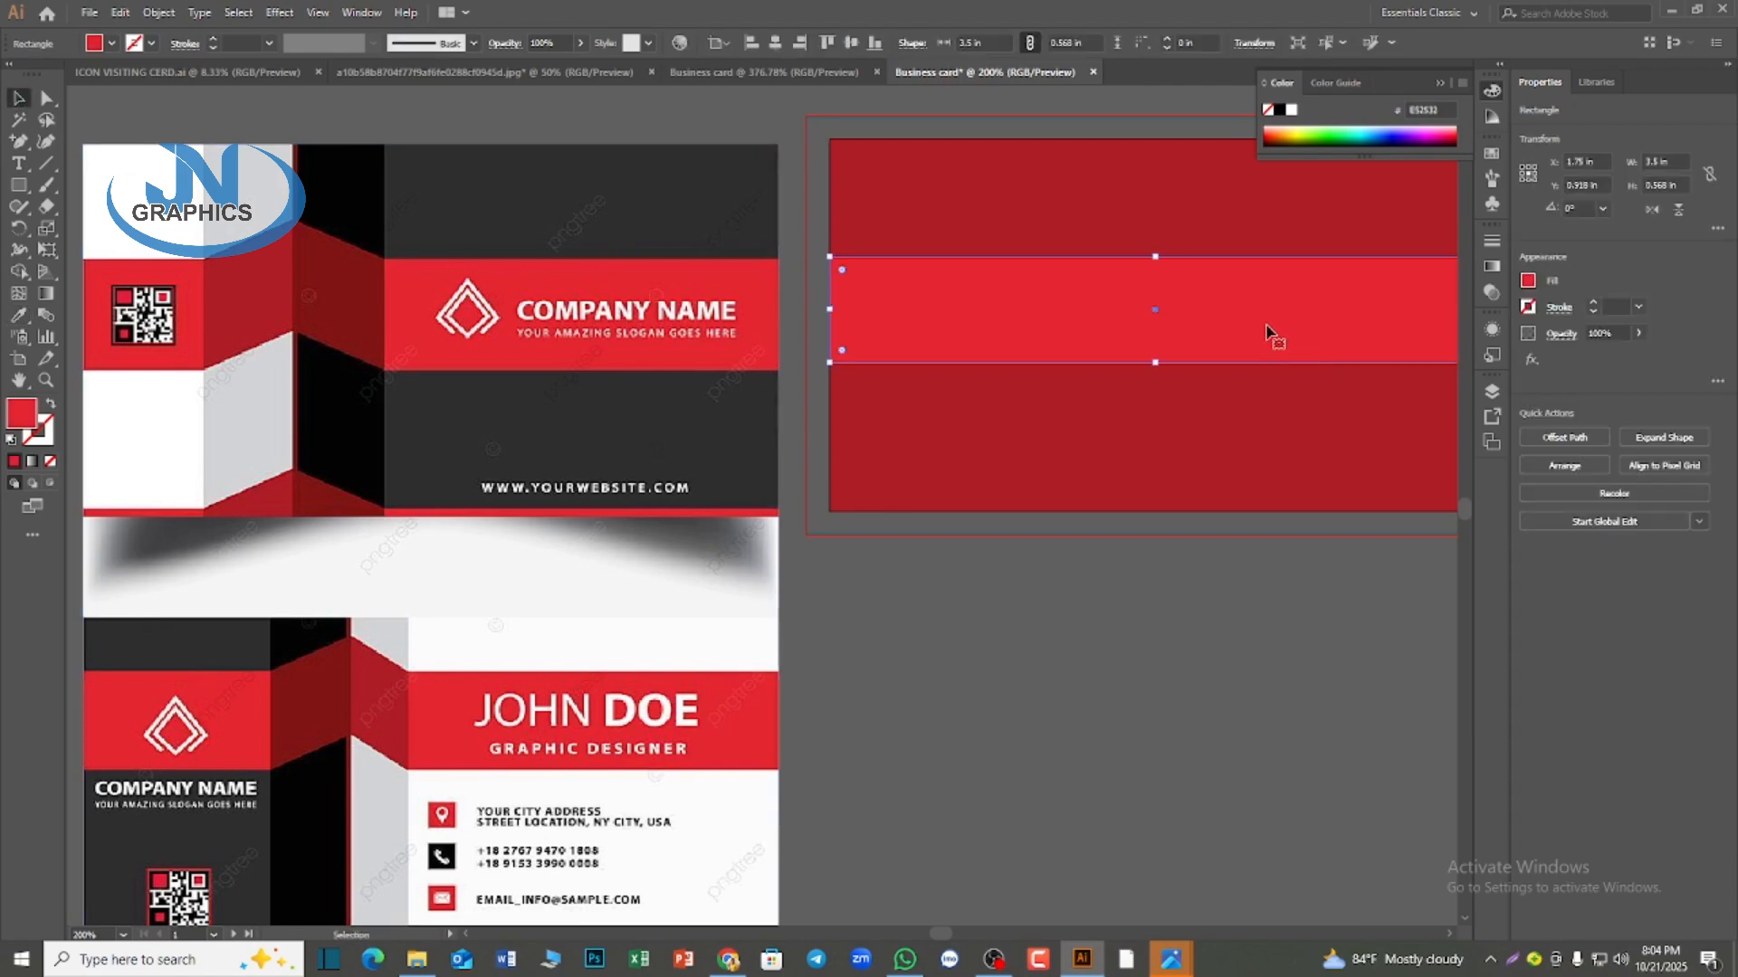
Duplicate the bright red band directly below itself, extend the copy to about 0.73 in high and fill it with the reference's light gray
left_click_drag(1251, 327, 1258, 430)
left_click_drag(1158, 470, 1157, 499)
left_click(18, 315)
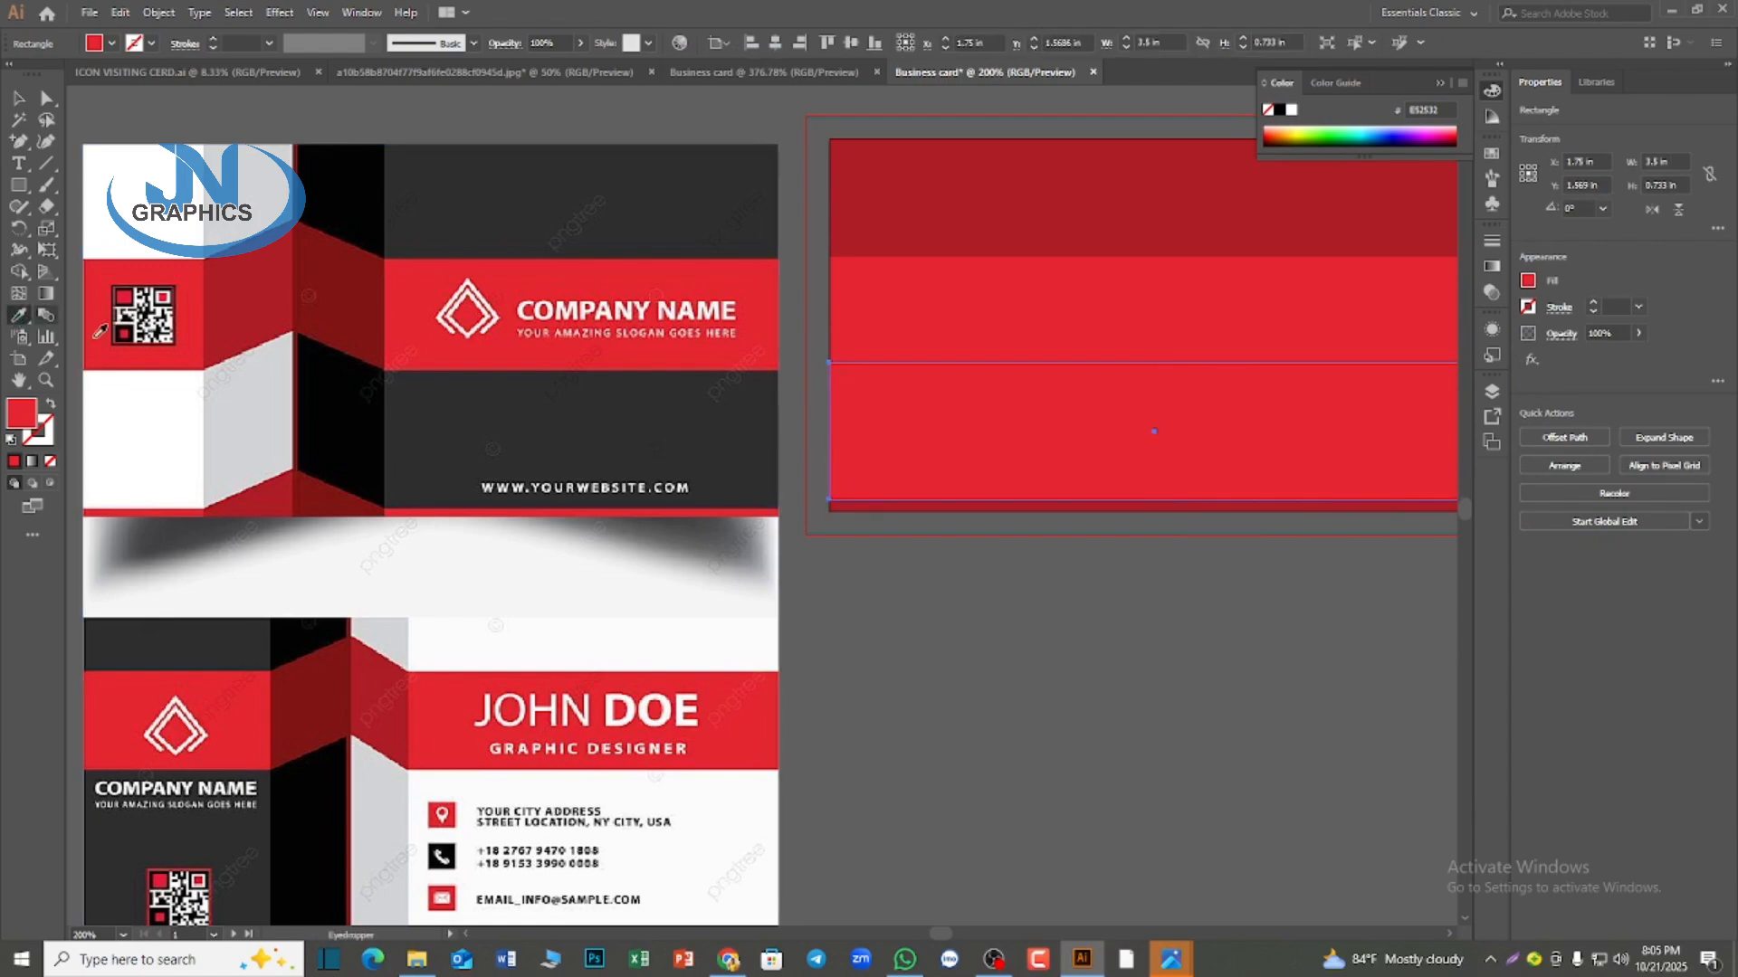
left_click(256, 389)
left_click(16, 98)
left_click(1181, 703)
key("ctrl+minus")
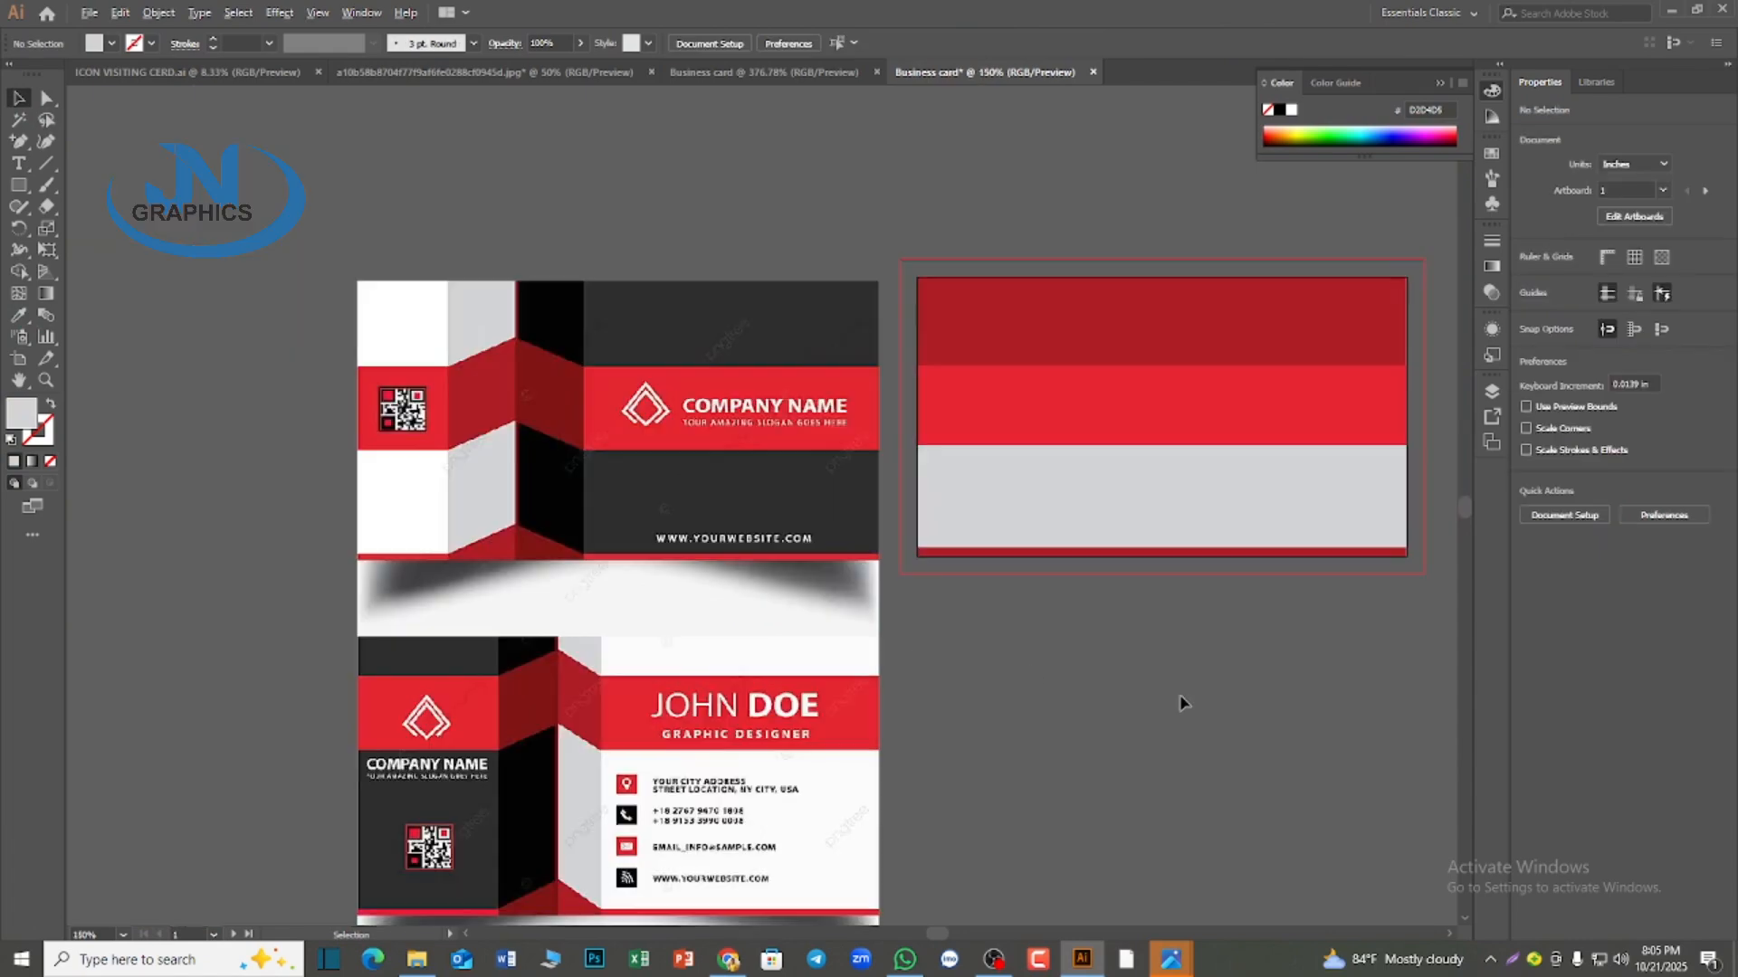
left_click_drag(1271, 679, 1057, 641)
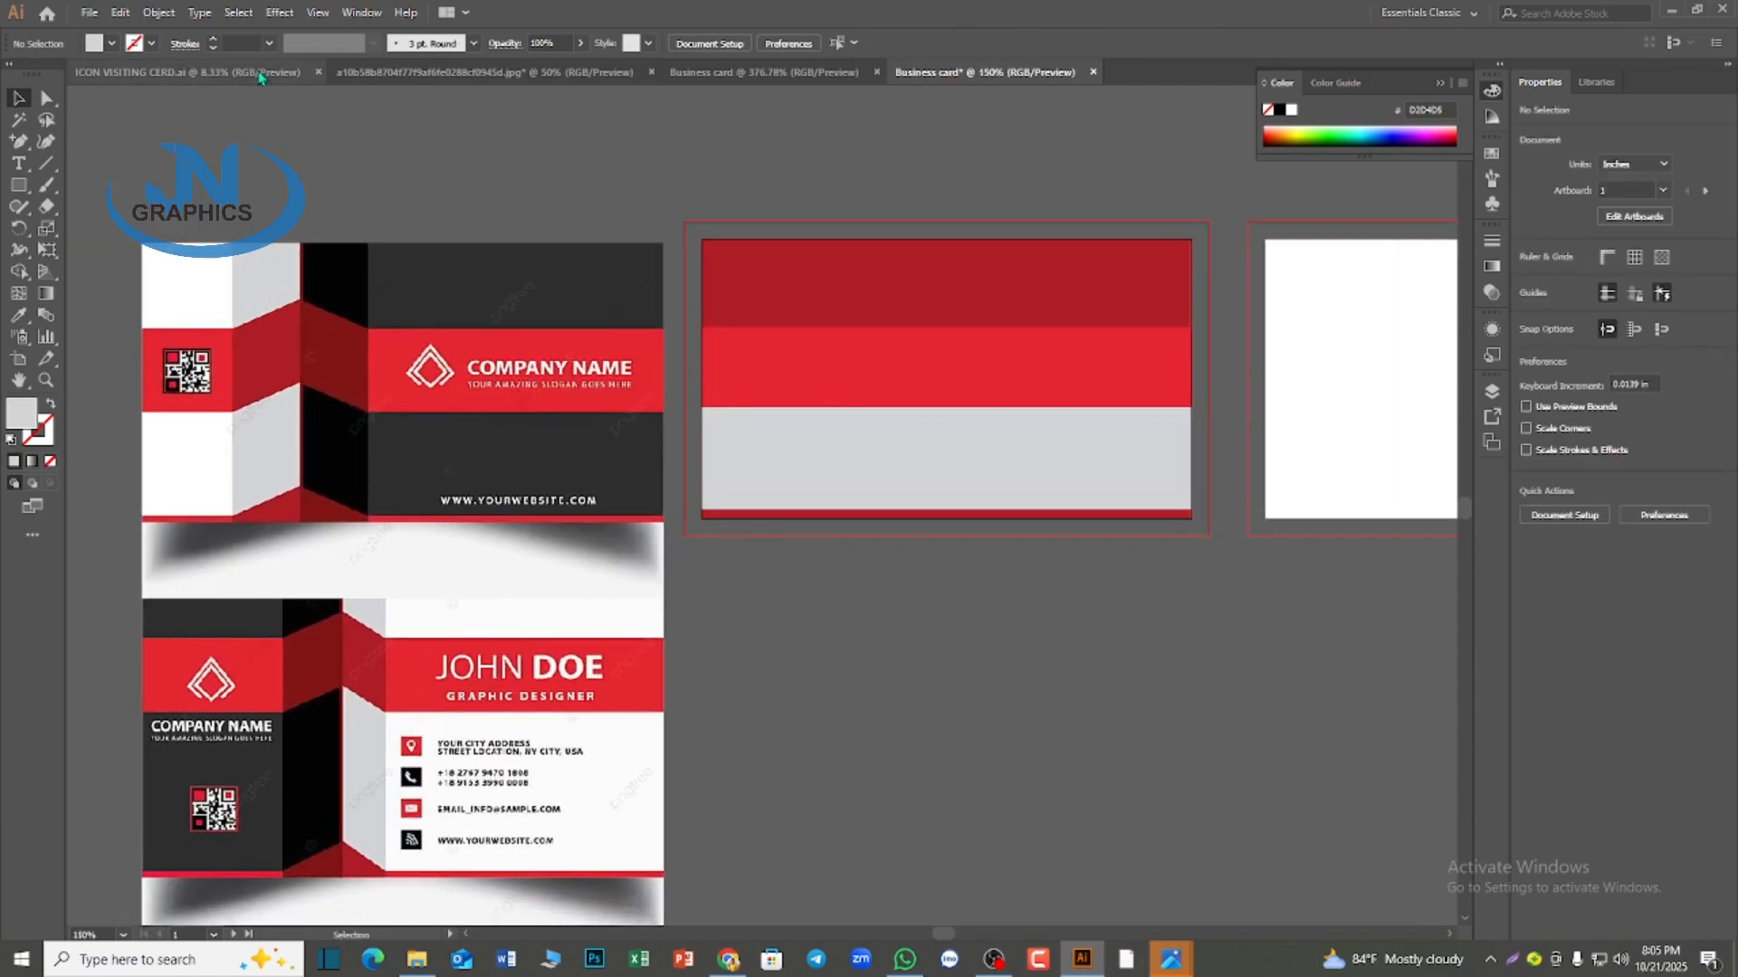
Show the rulers and place a vertical guide at about 0.57 in, with two copies at about 1.17 and 1.77 in
key("ctrl+r")
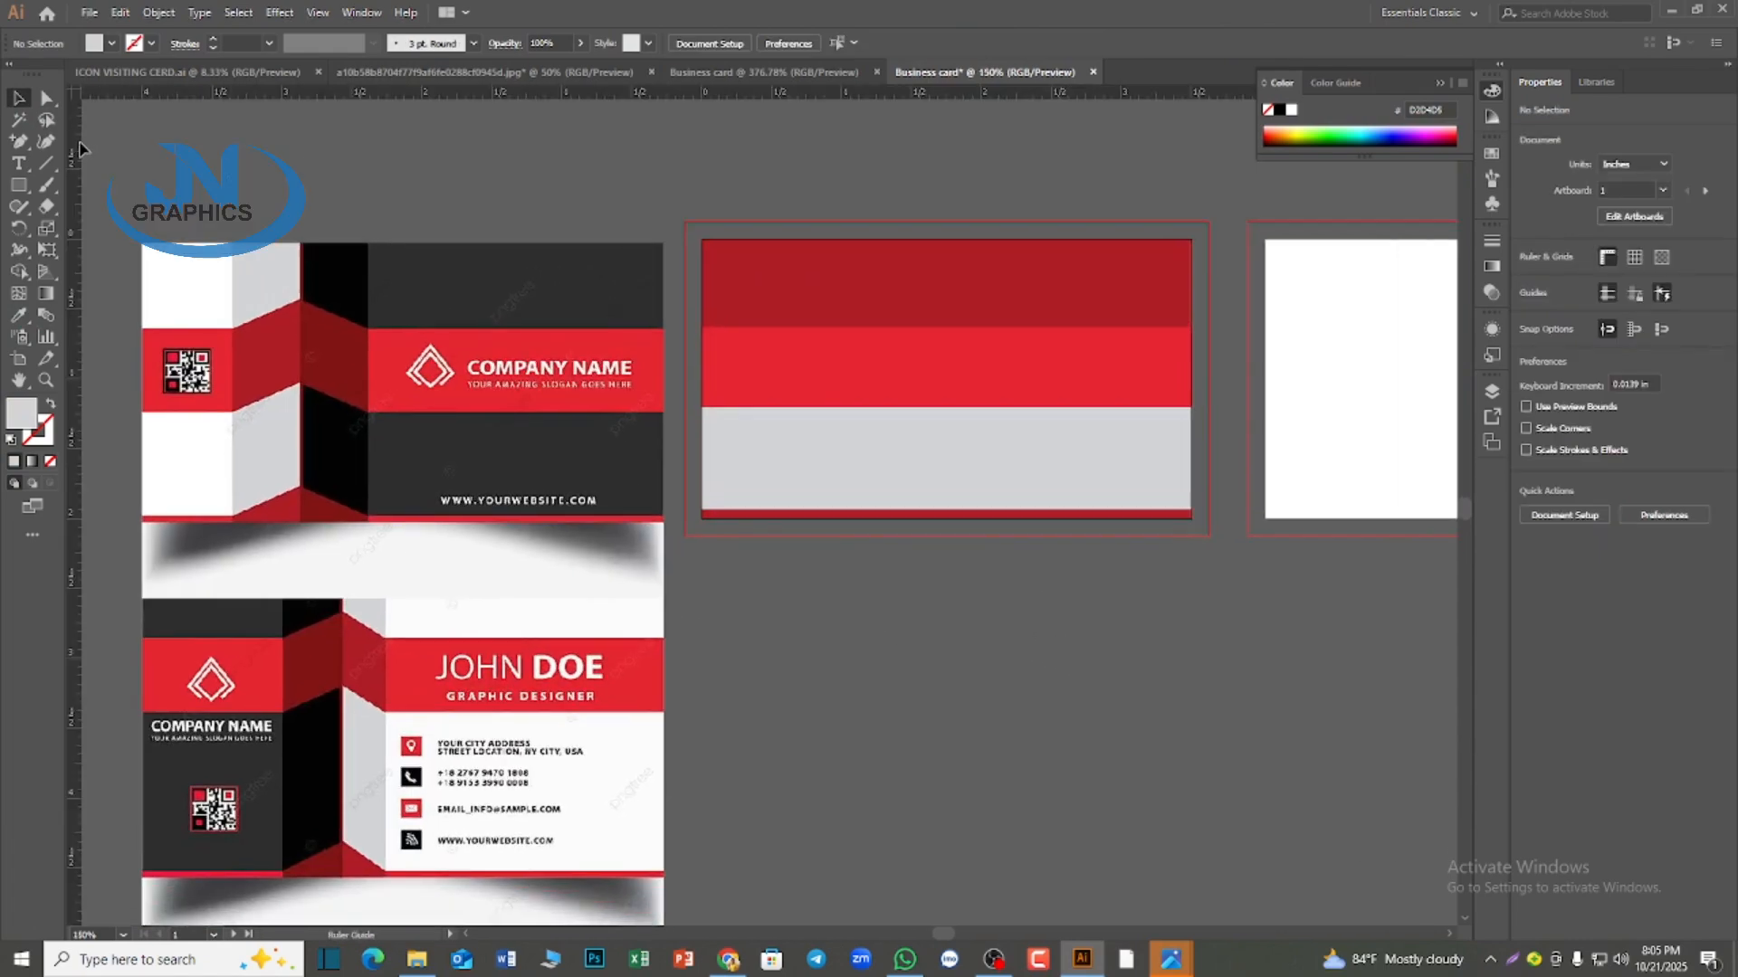
left_click_drag(80, 147, 784, 174)
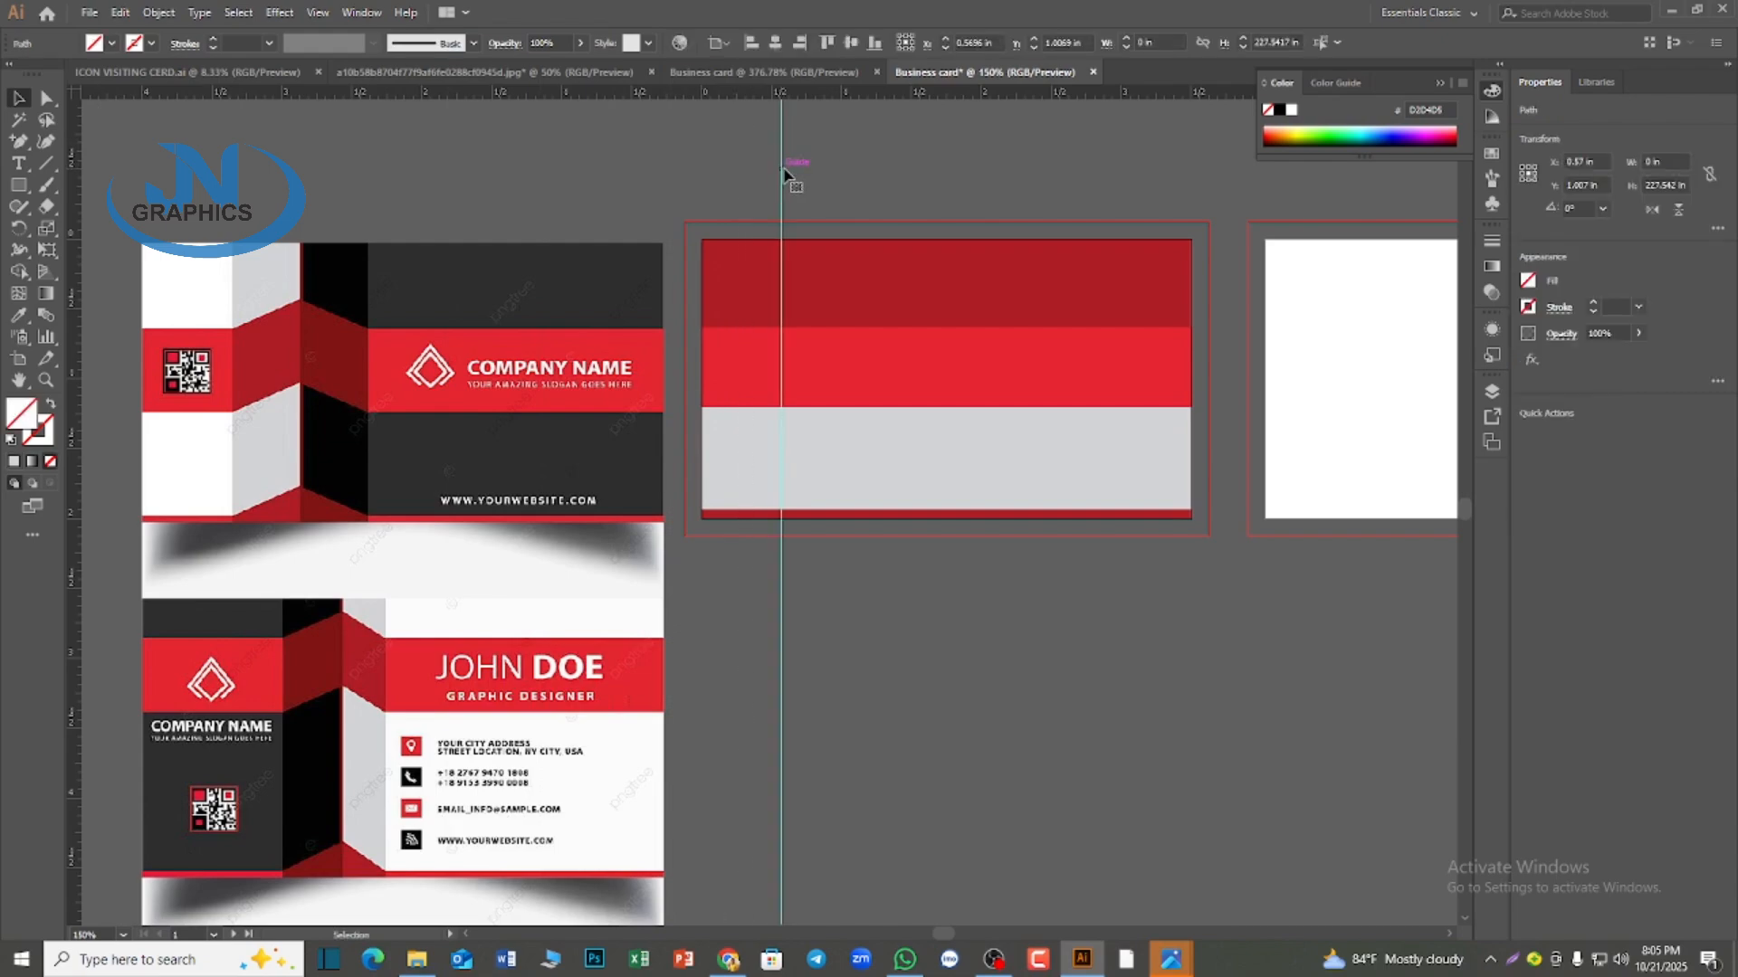
left_click(802, 179)
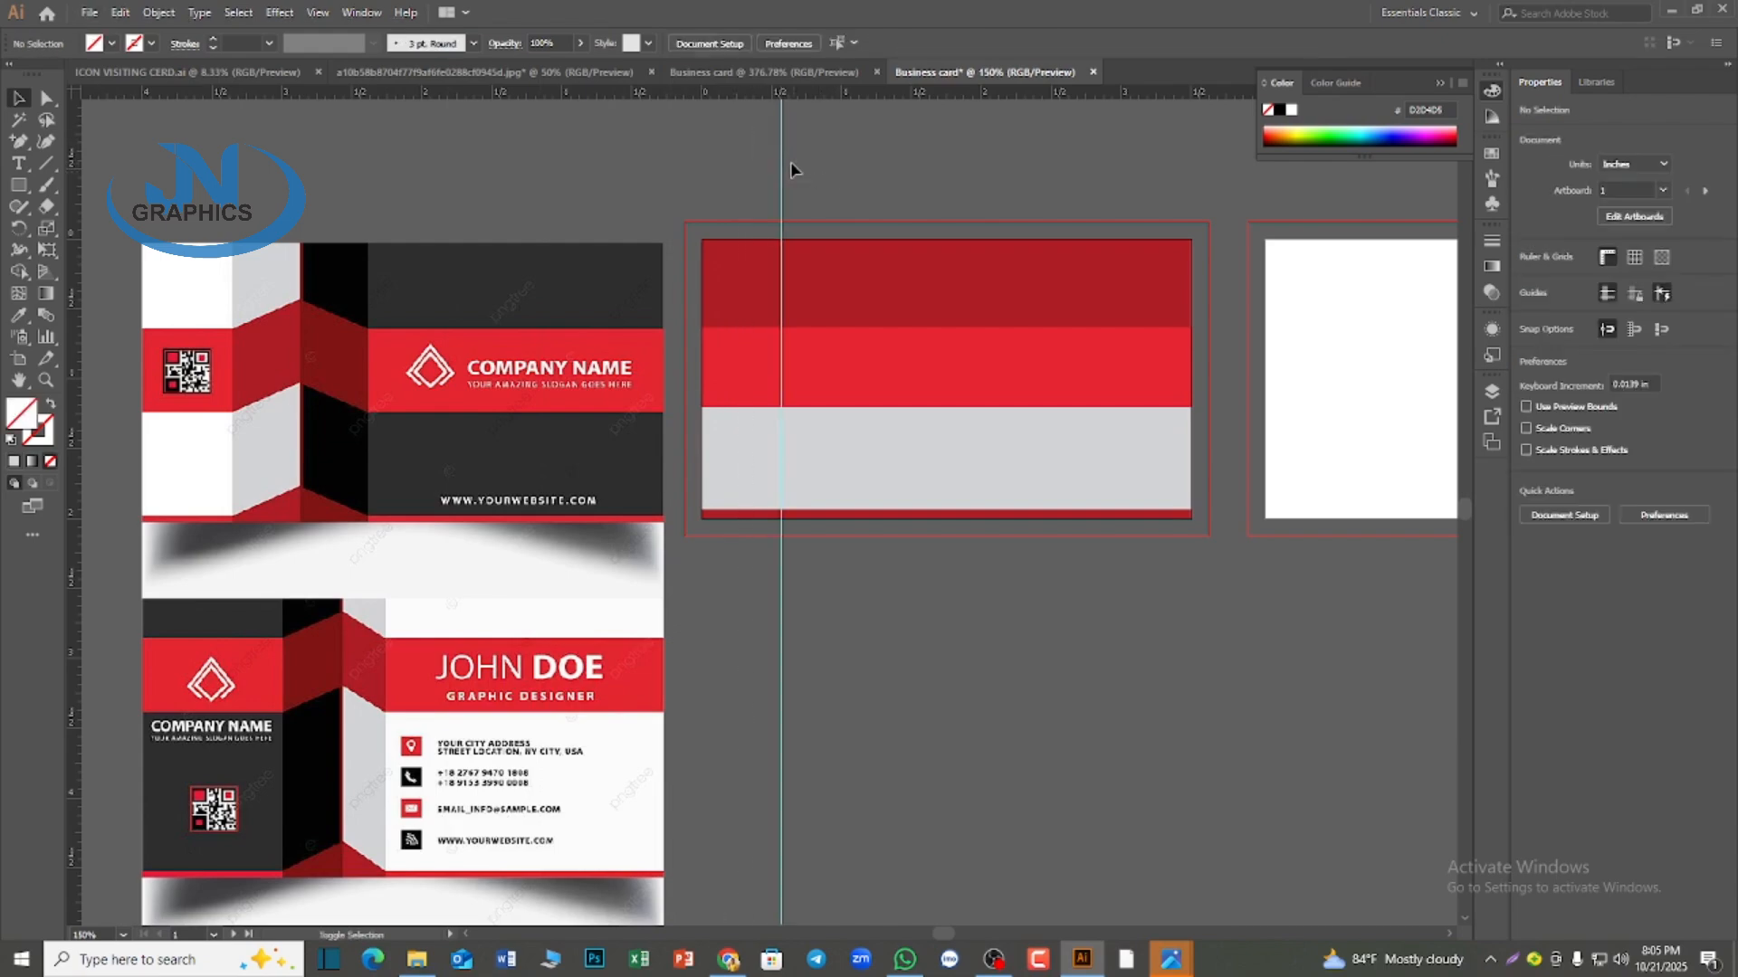
left_click_drag(784, 163, 865, 176)
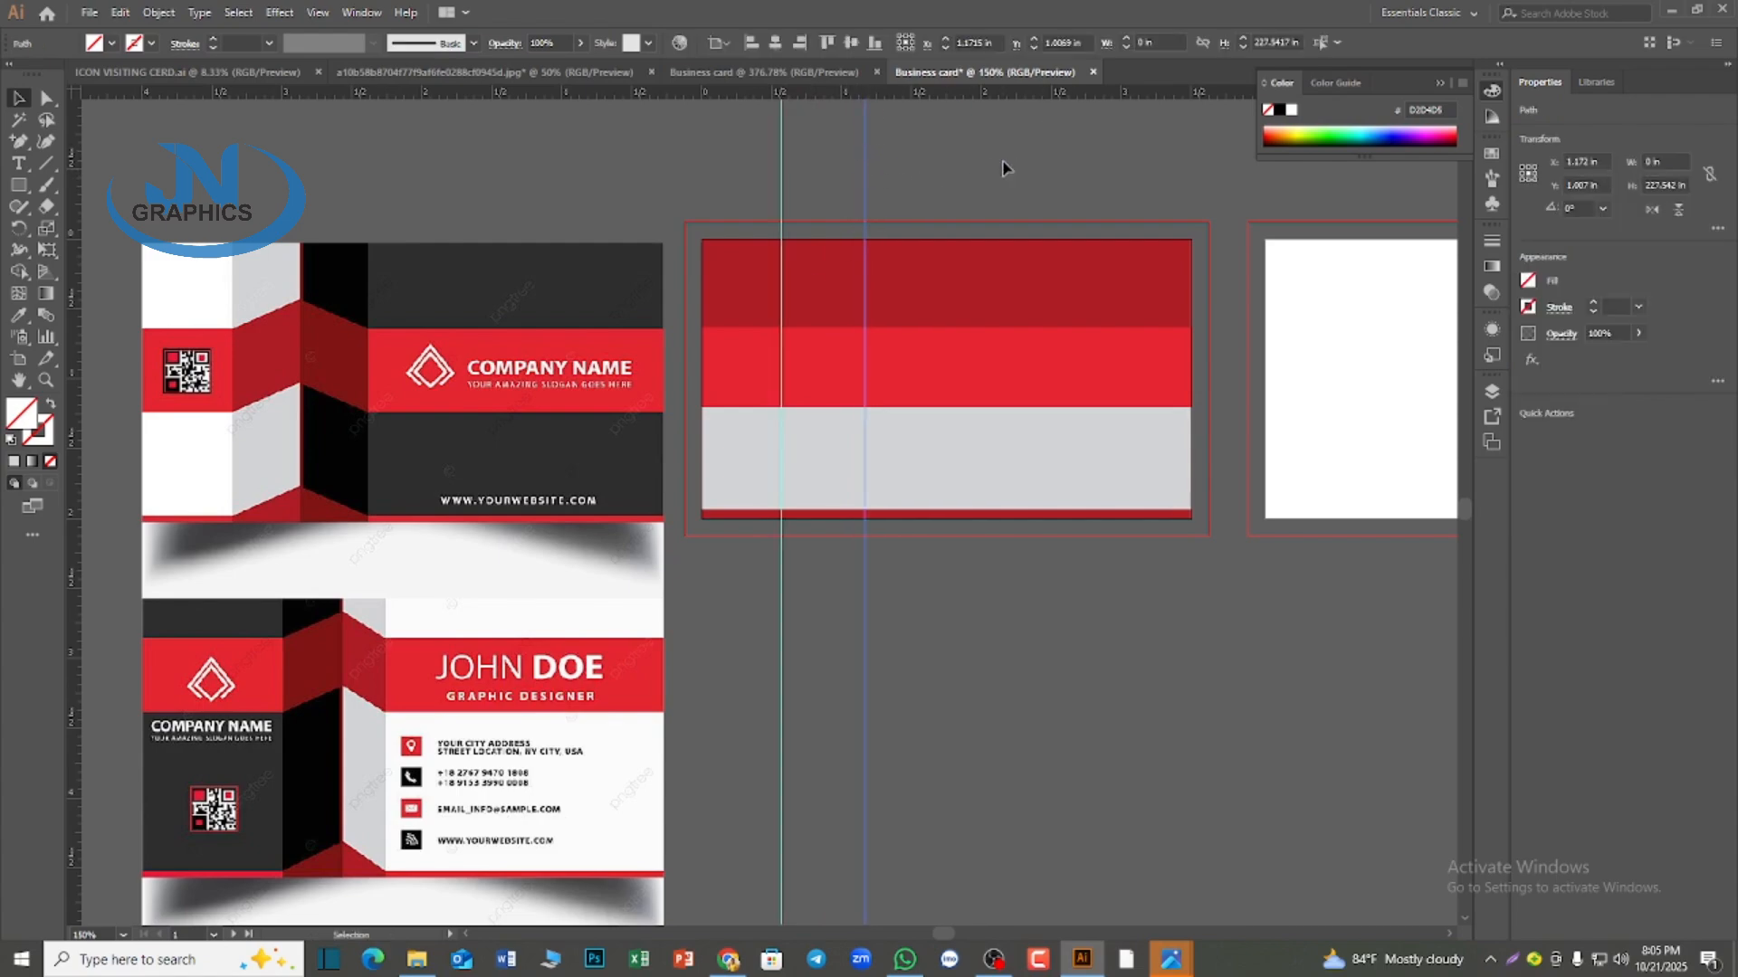
key("ctrl+d")
left_click(1008, 610)
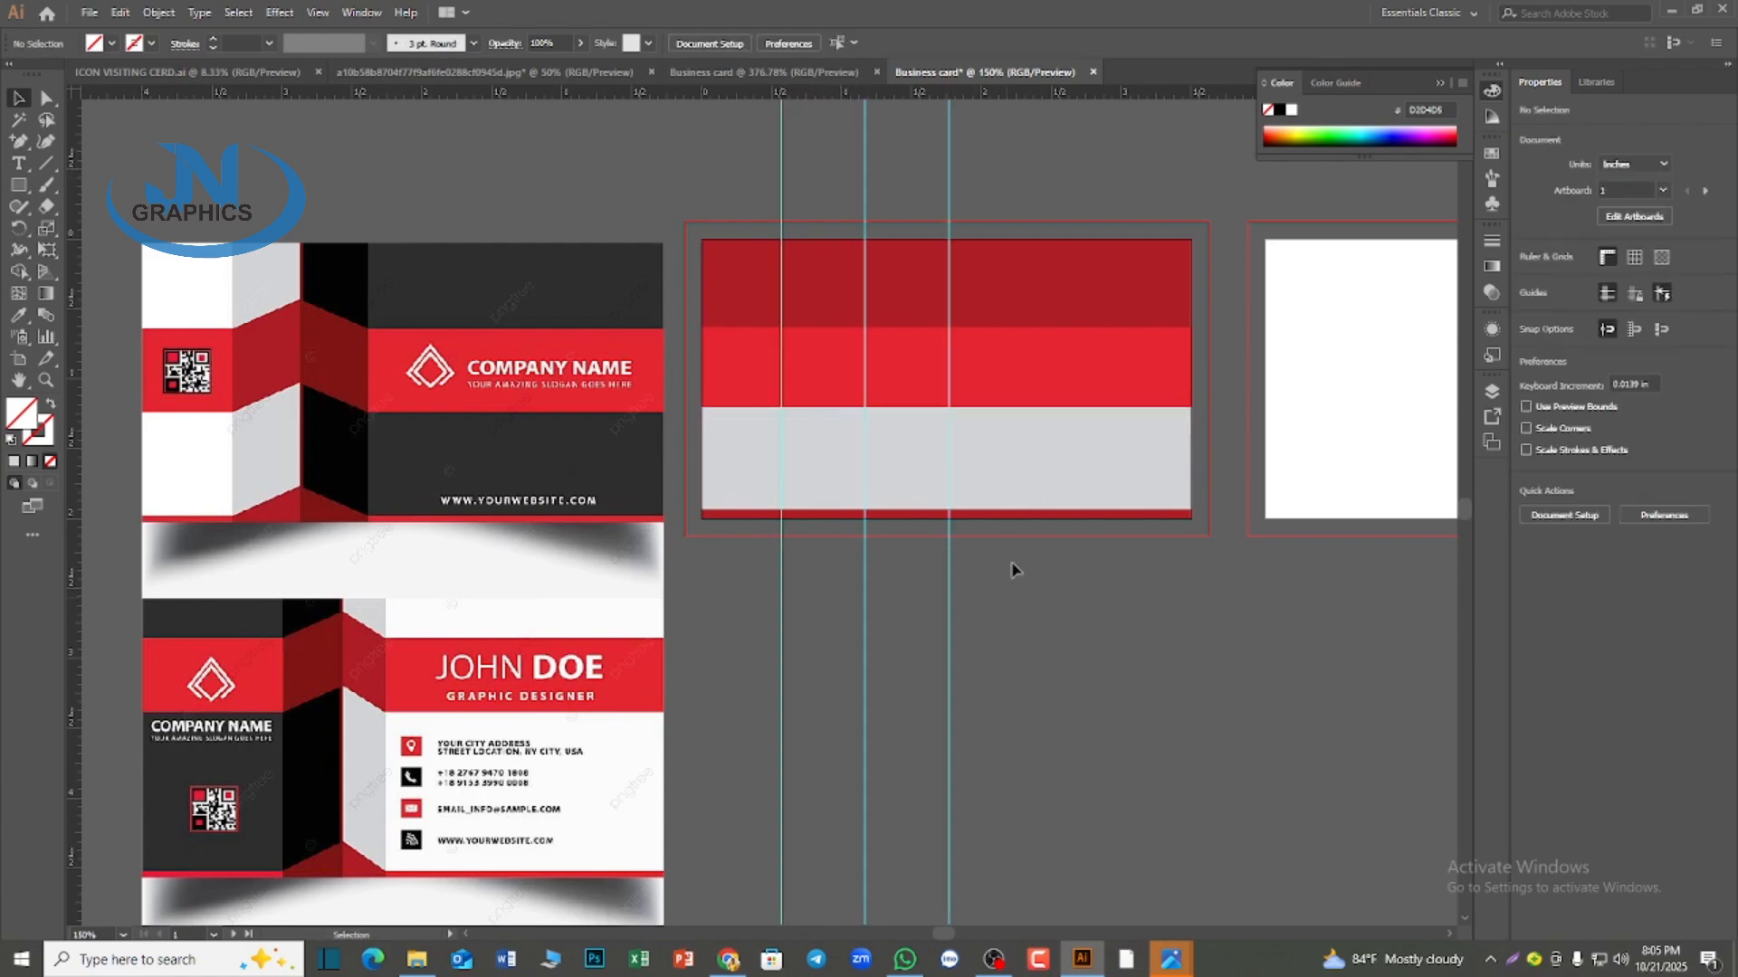
Add anchor points to the bright red band's upper edge where the three vertical guides cross it
left_click(1024, 388)
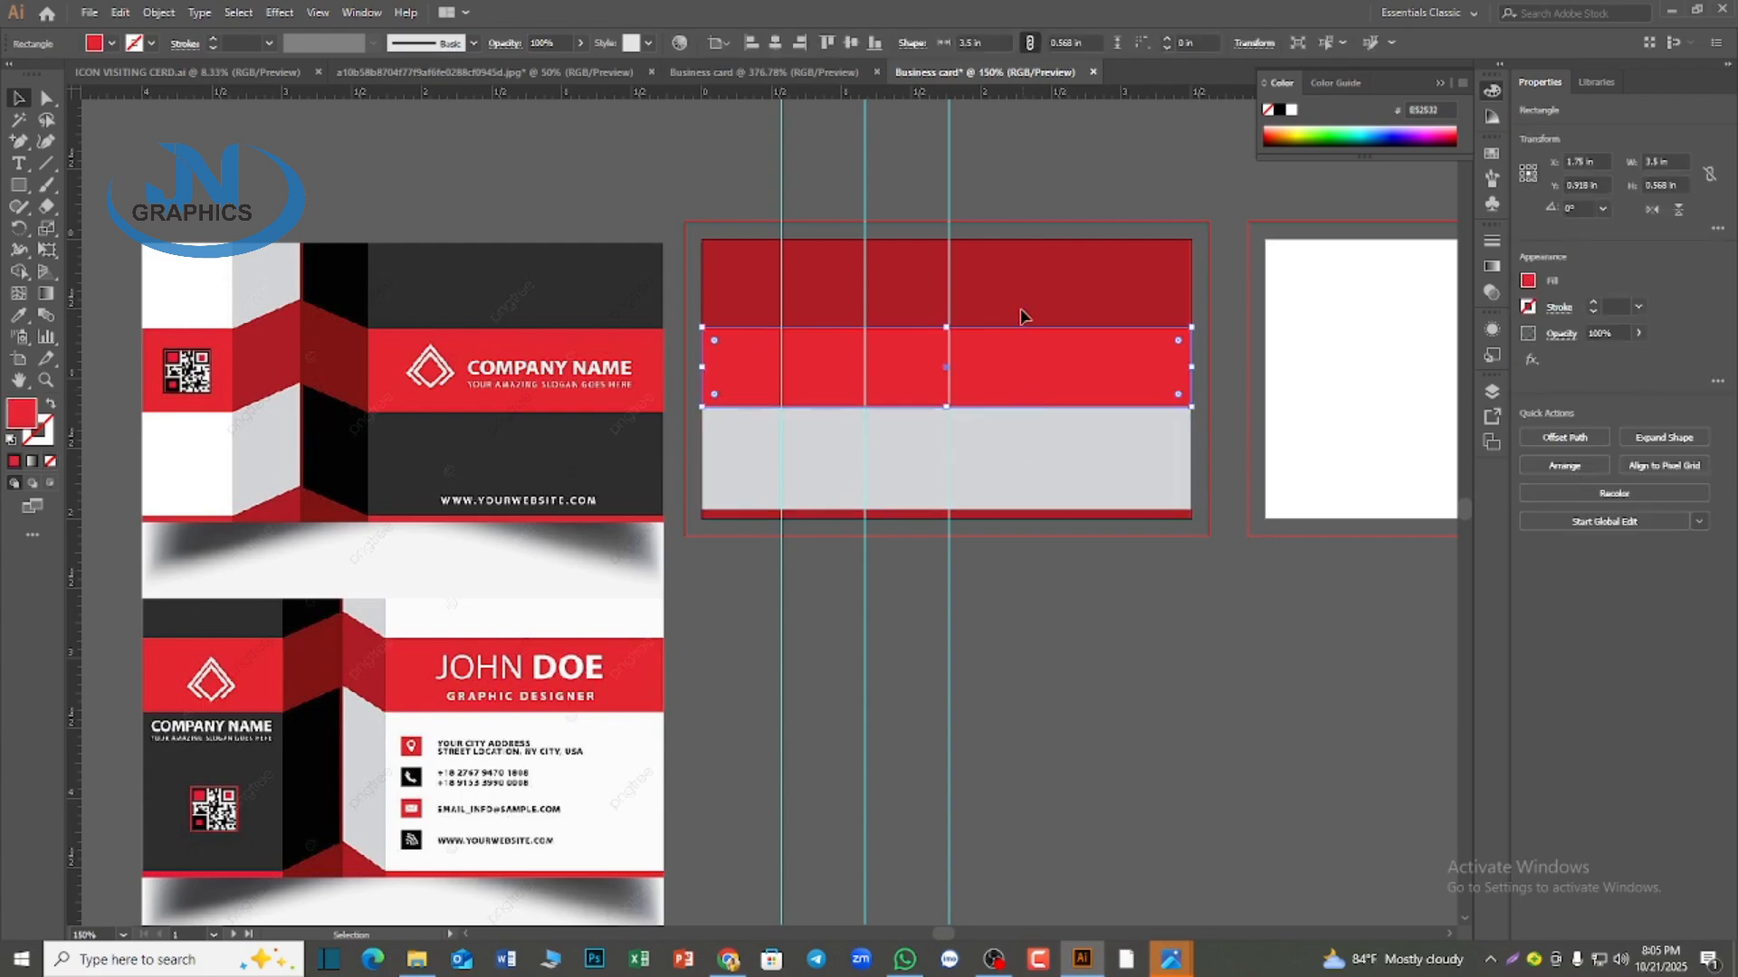
left_click_drag(18, 141, 90, 161)
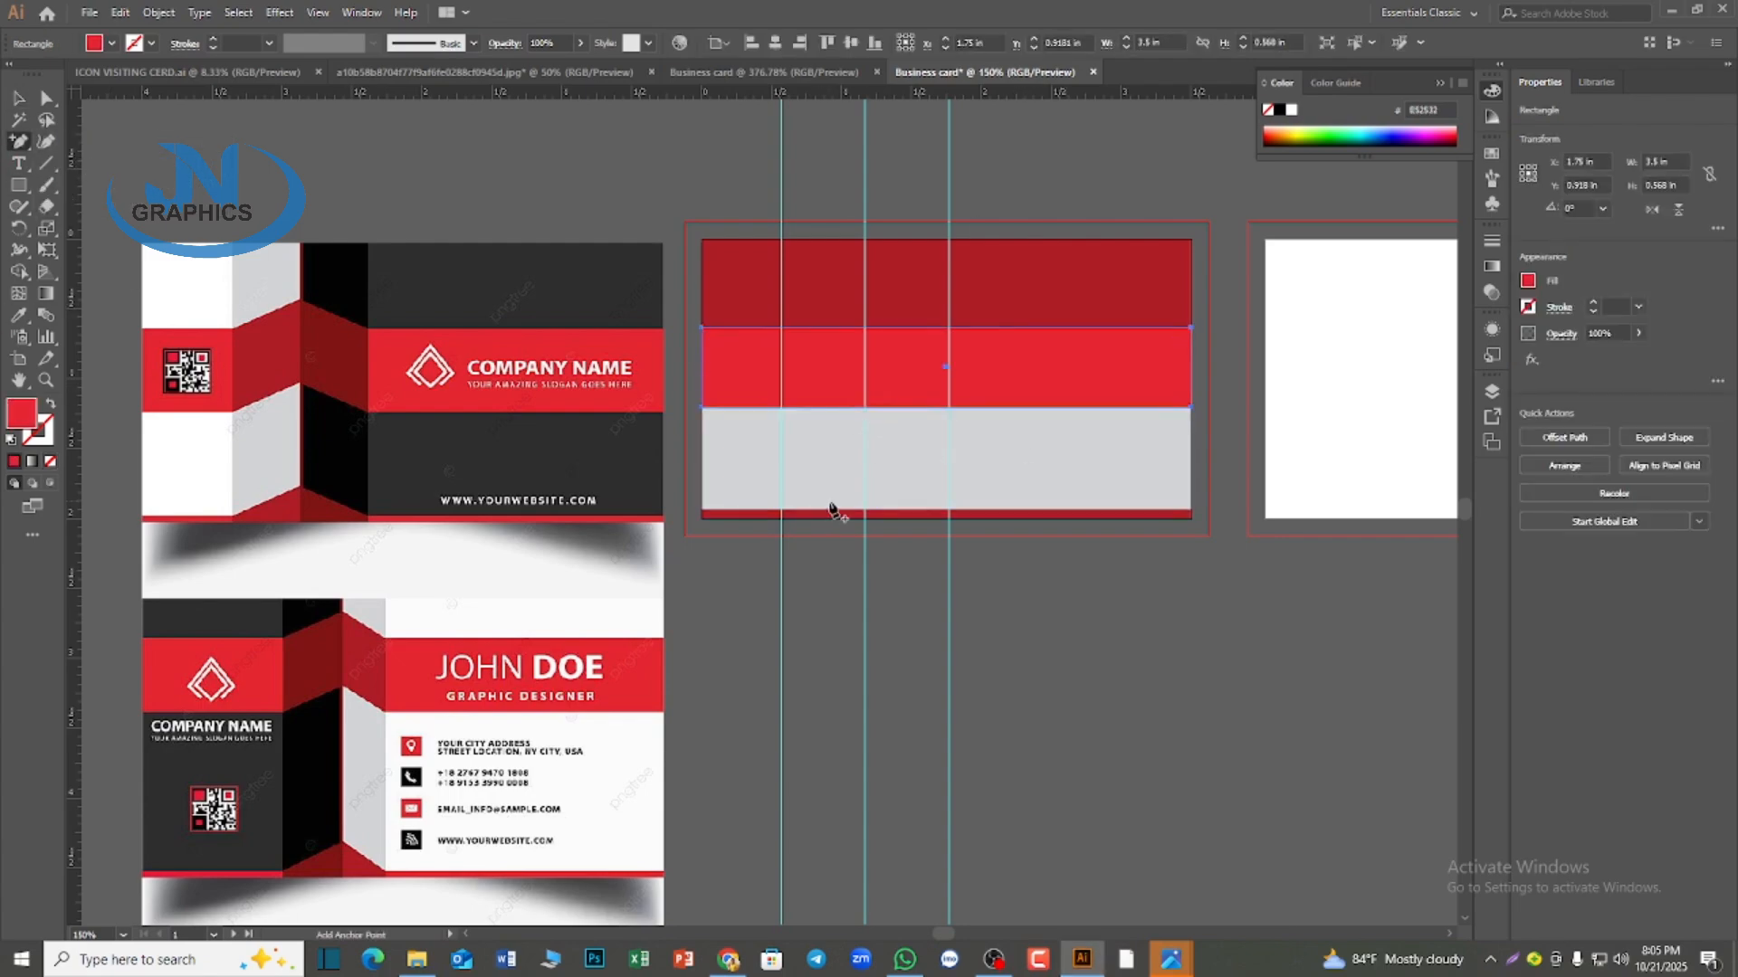
left_click(782, 329)
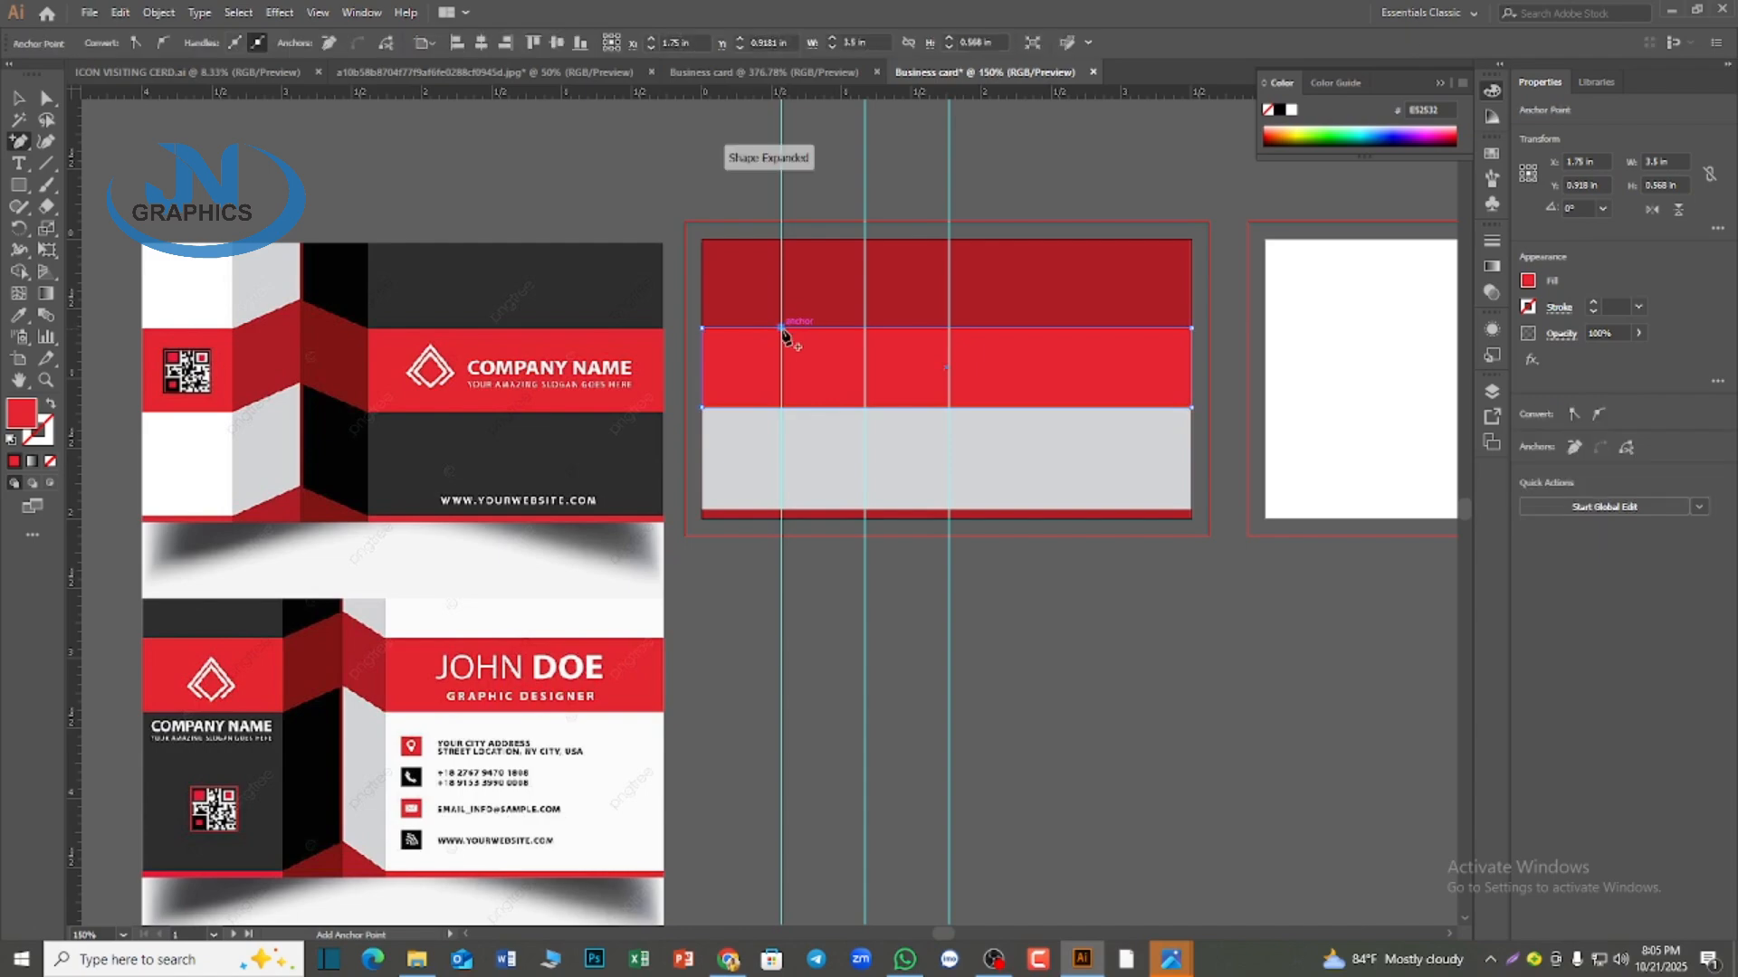
left_click(949, 328)
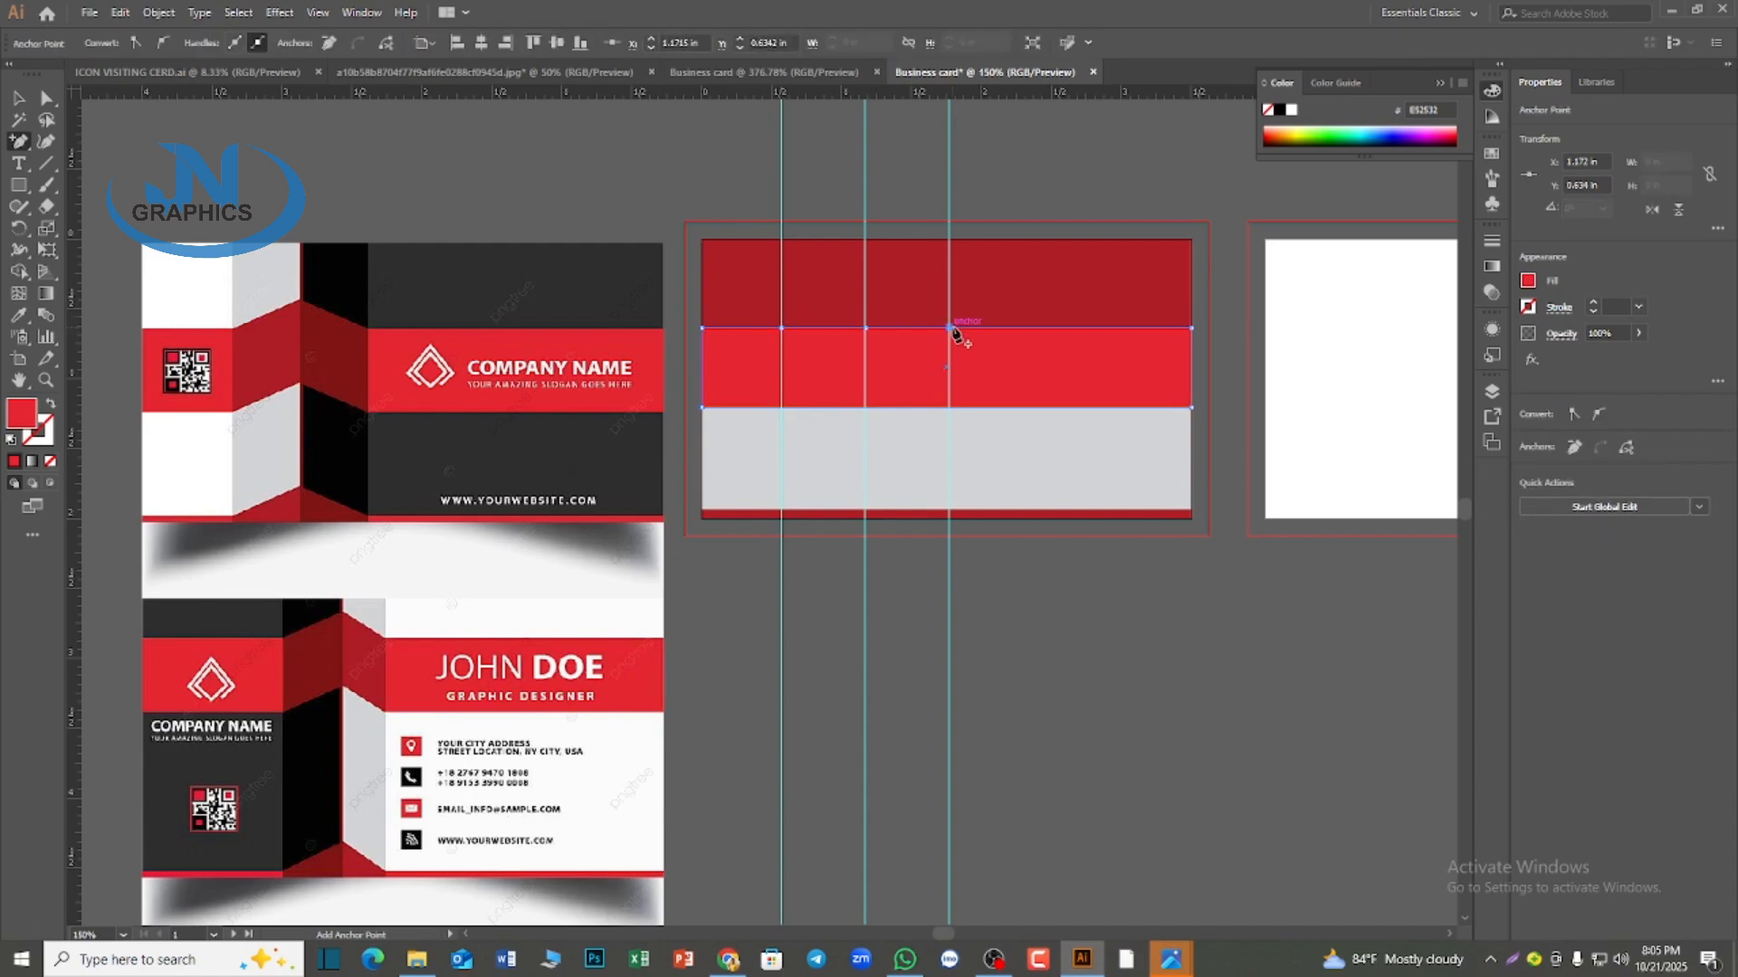
Try to add anchor points along the bright red band's lower edge at the guides
left_click(949, 407)
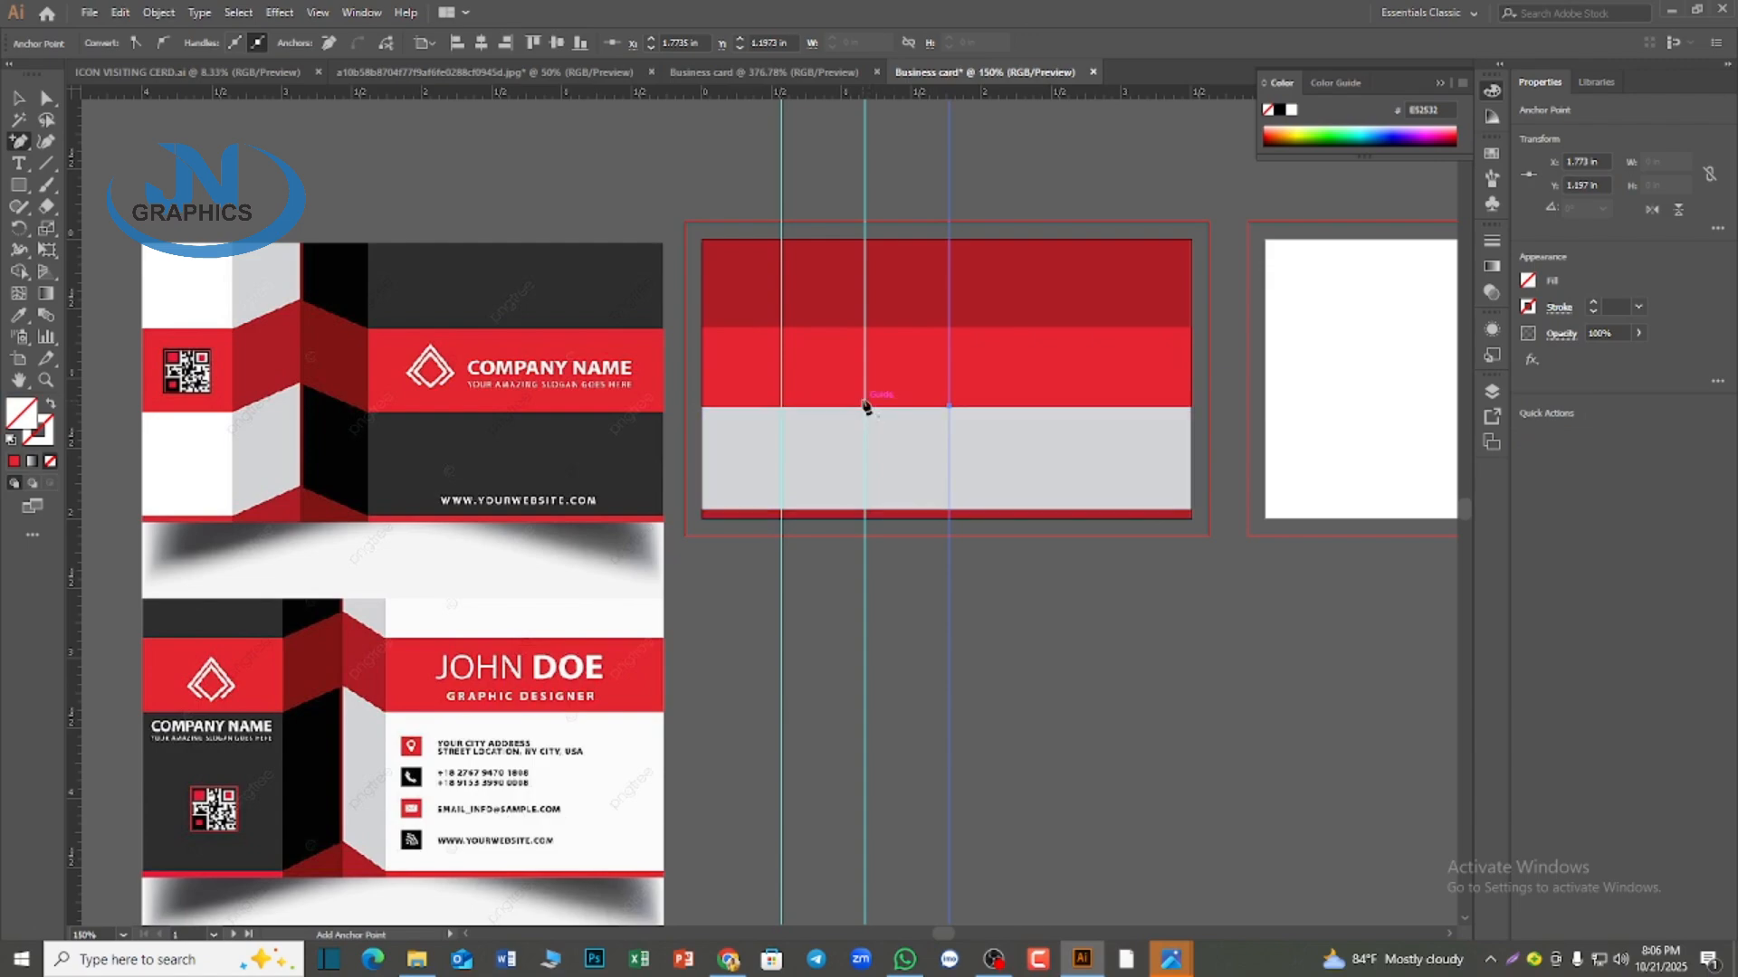
left_click(864, 408)
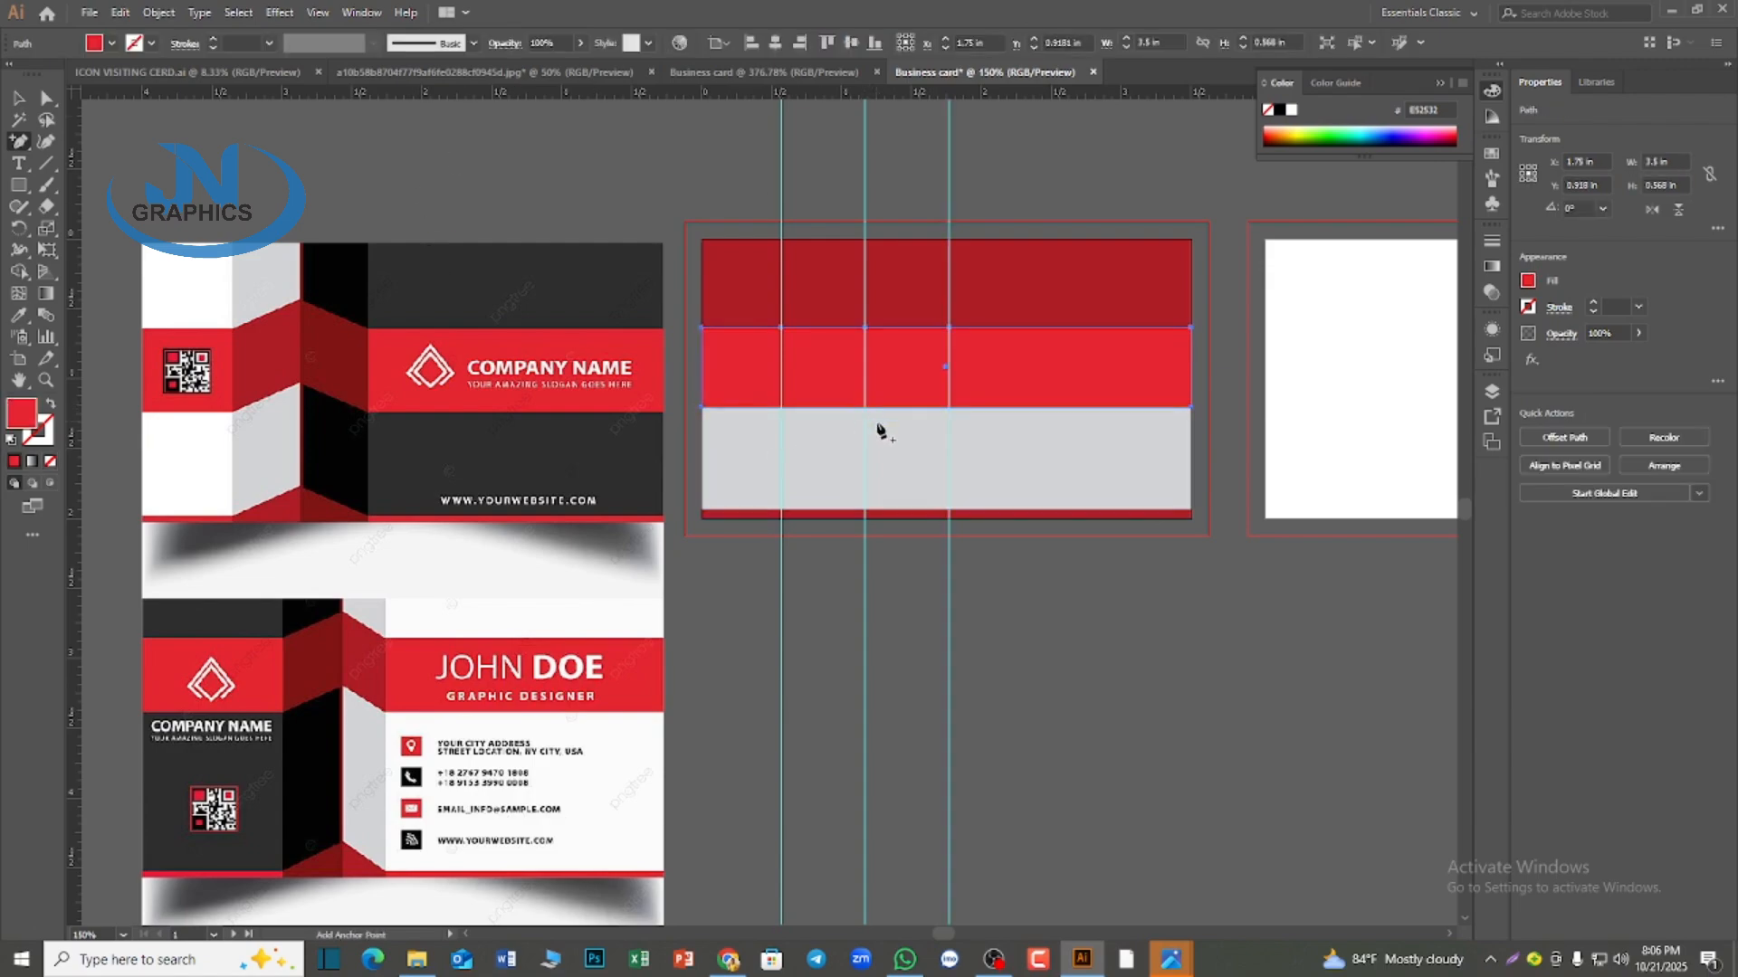
left_click(866, 407)
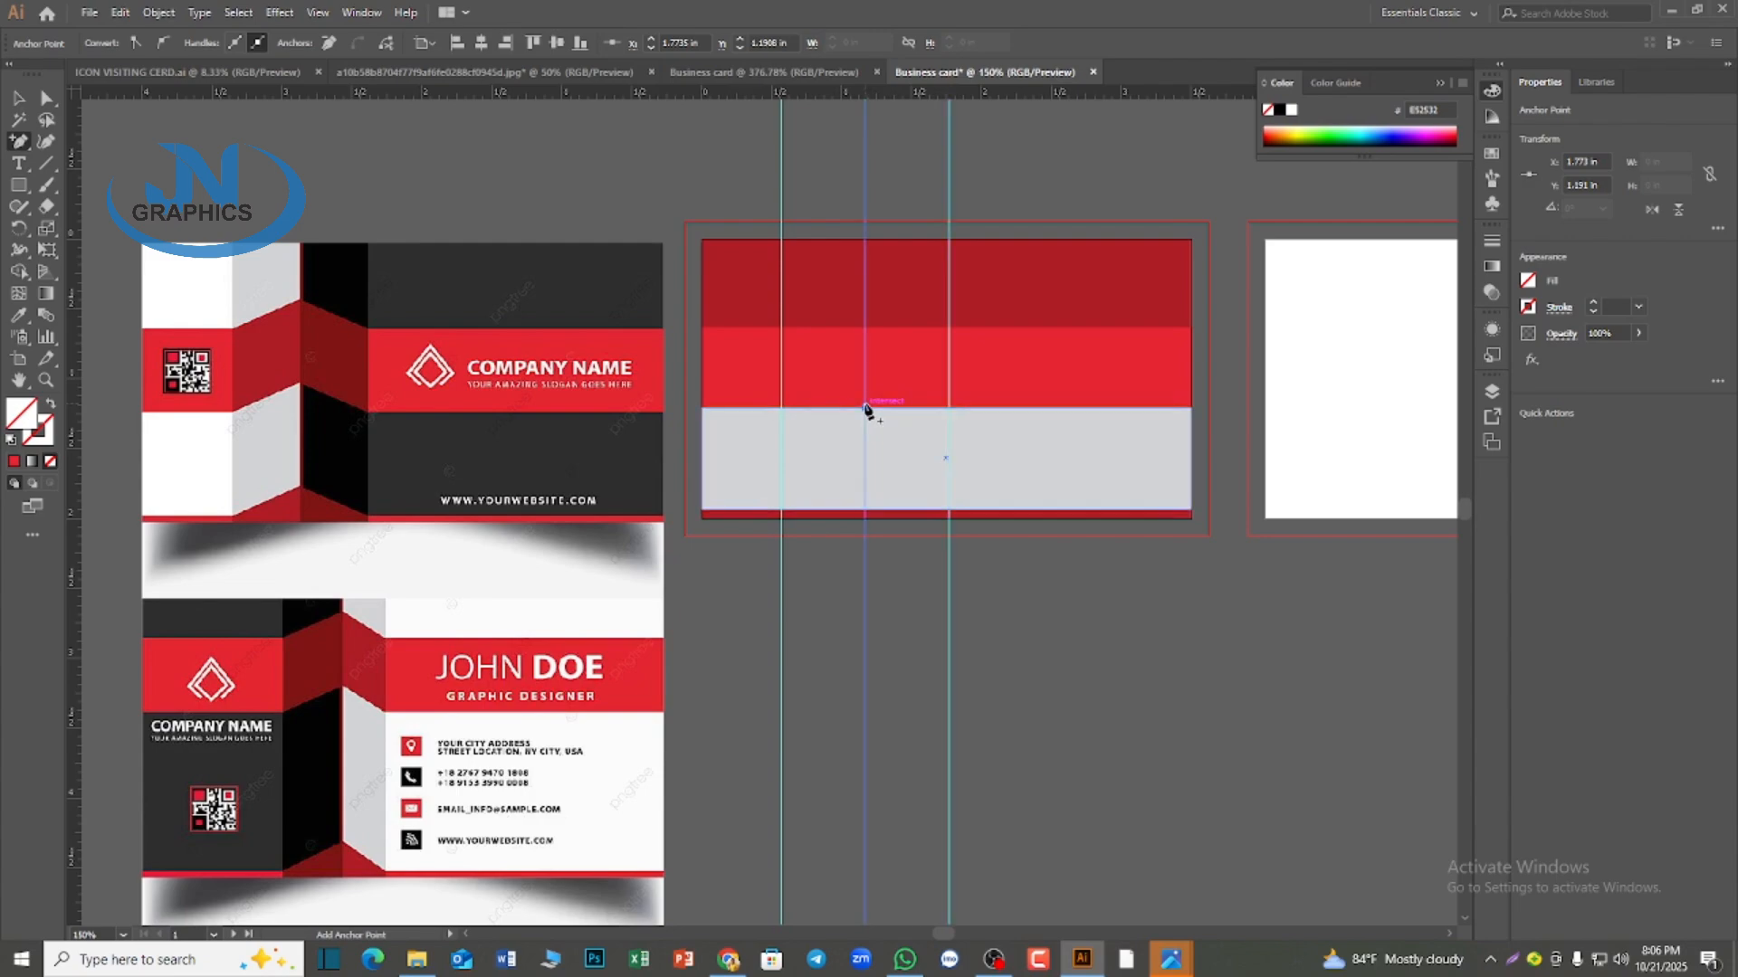
key("v")
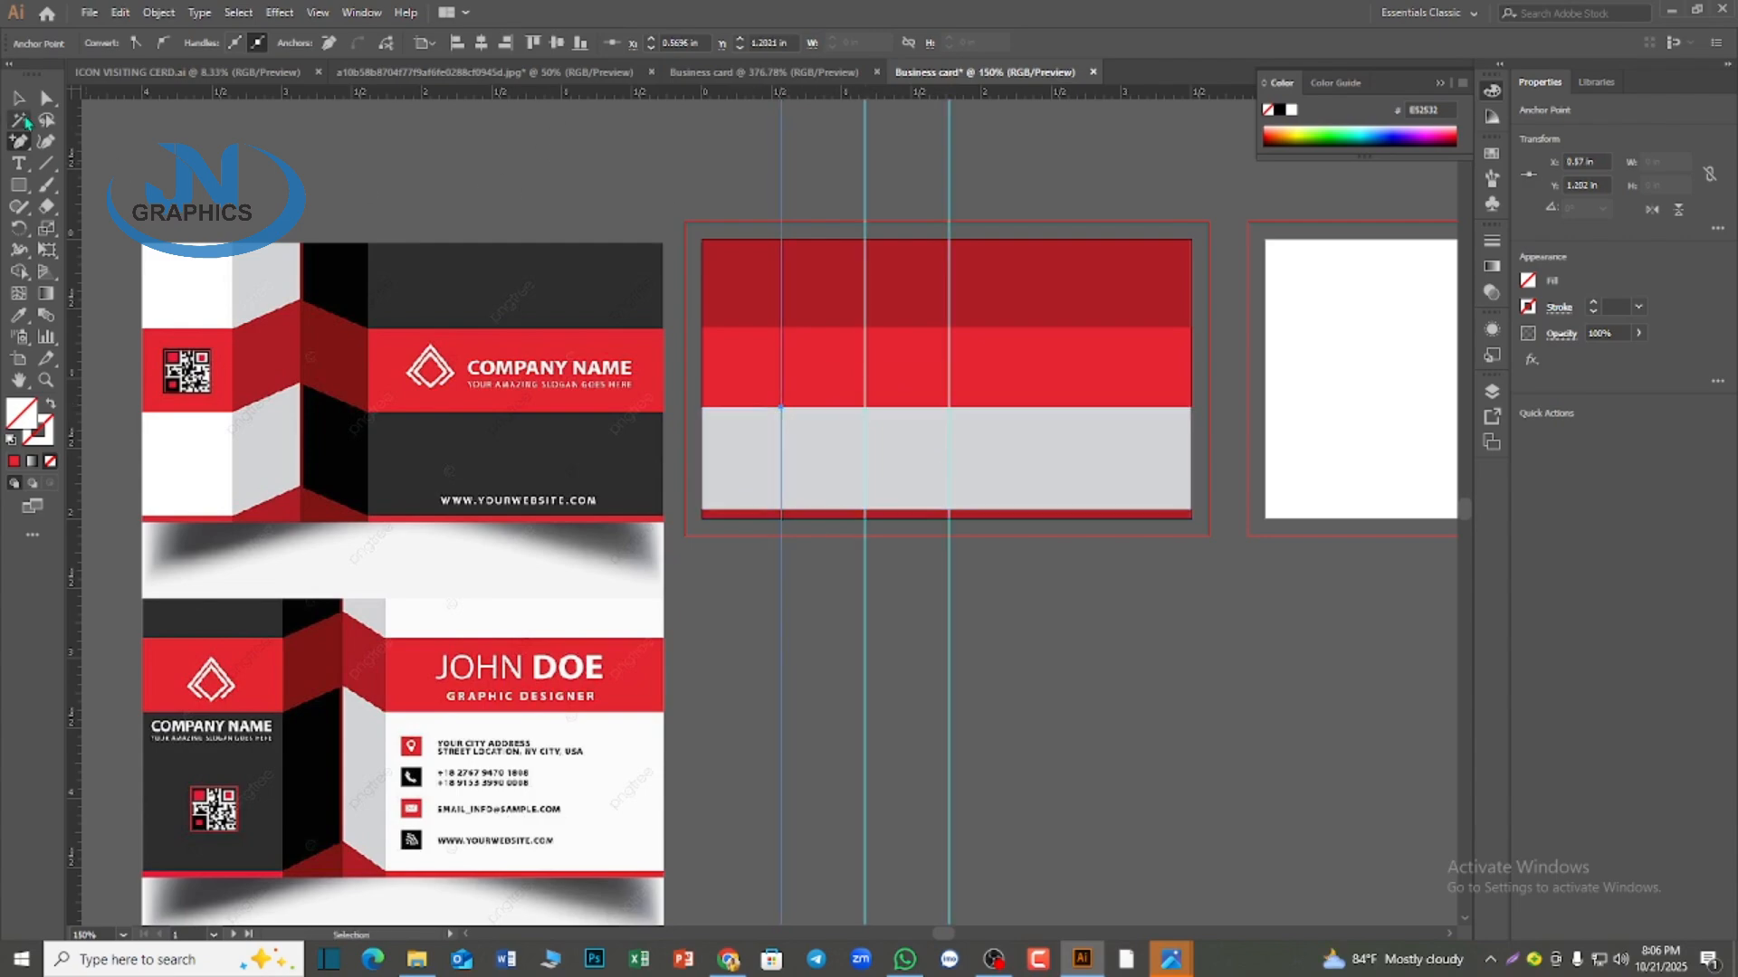
left_click(724, 349)
left_click(47, 98)
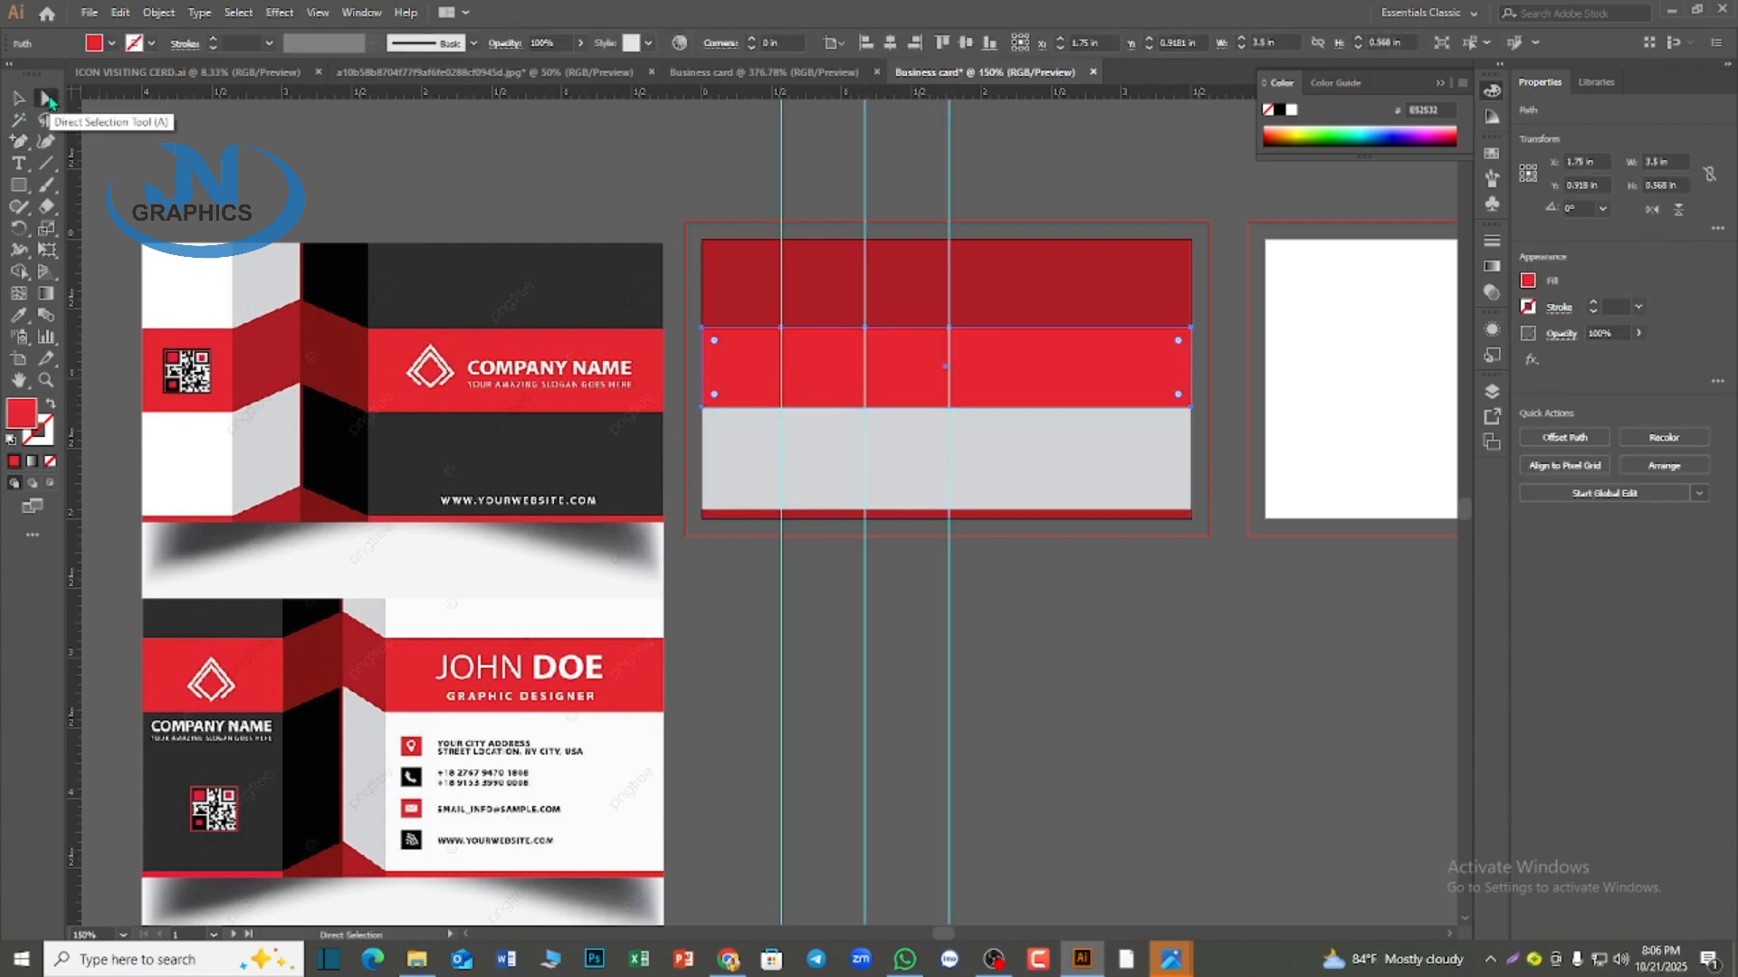
left_click(19, 98)
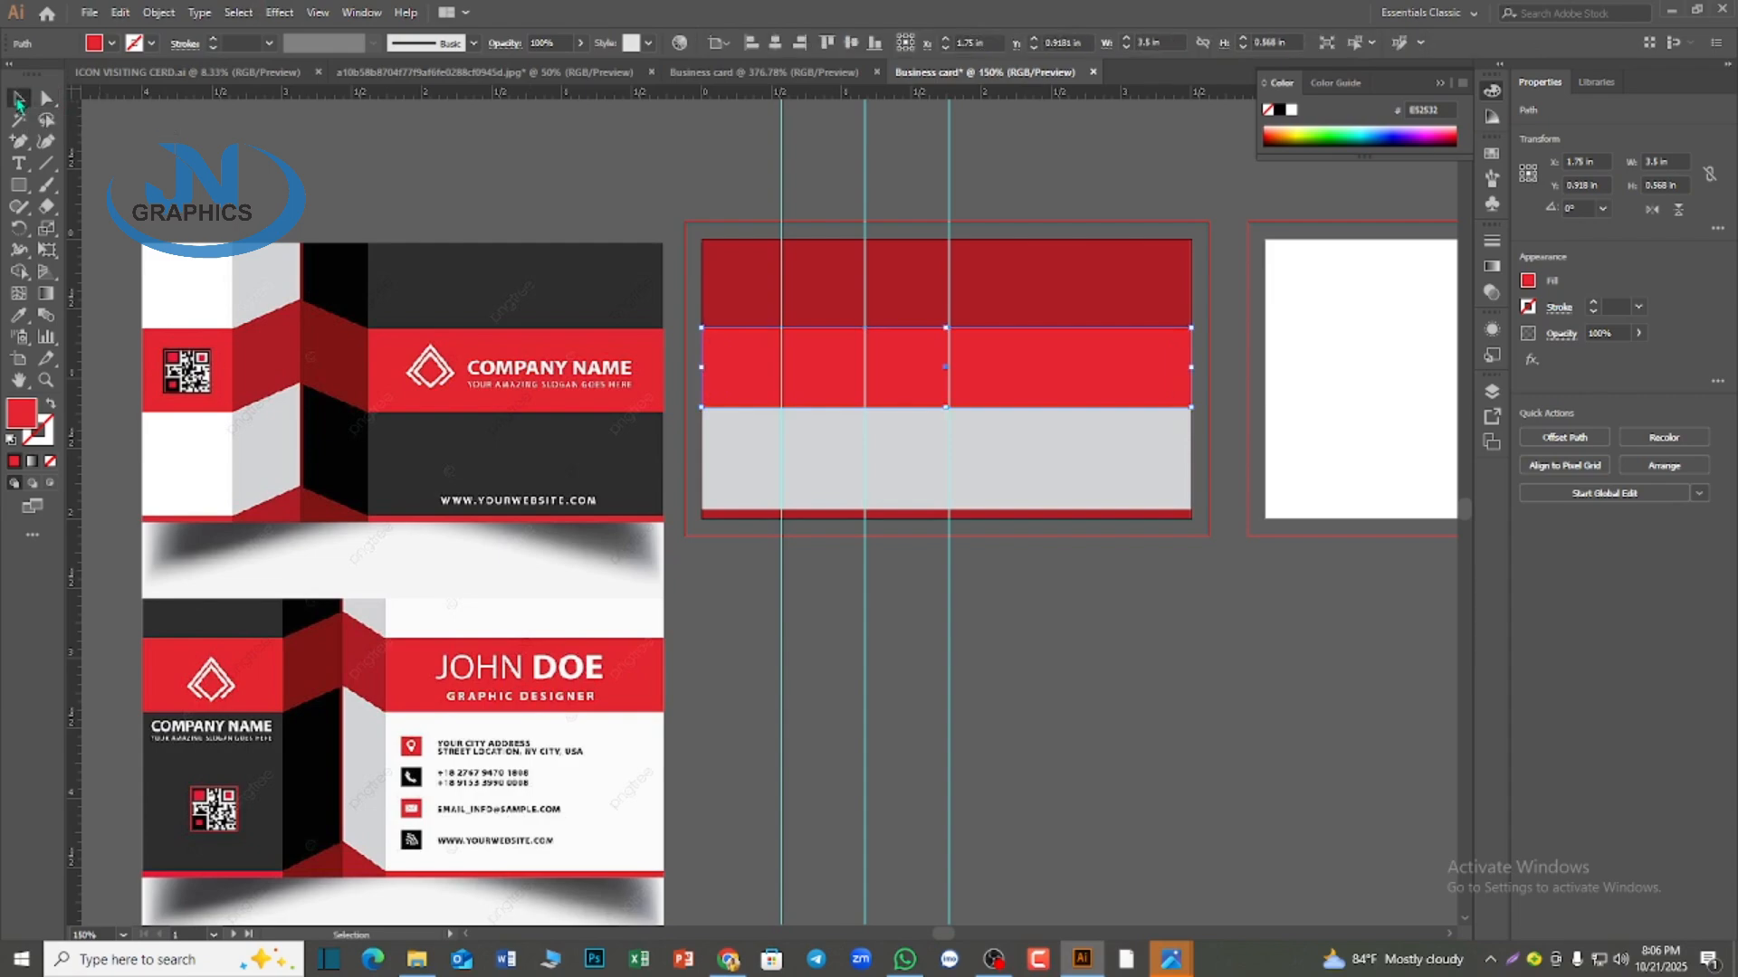
Reselect the bright red band and add anchor points on its lower edge at the first and second guides
left_click(1109, 632)
left_click(931, 391)
left_click(18, 142)
left_click(780, 407)
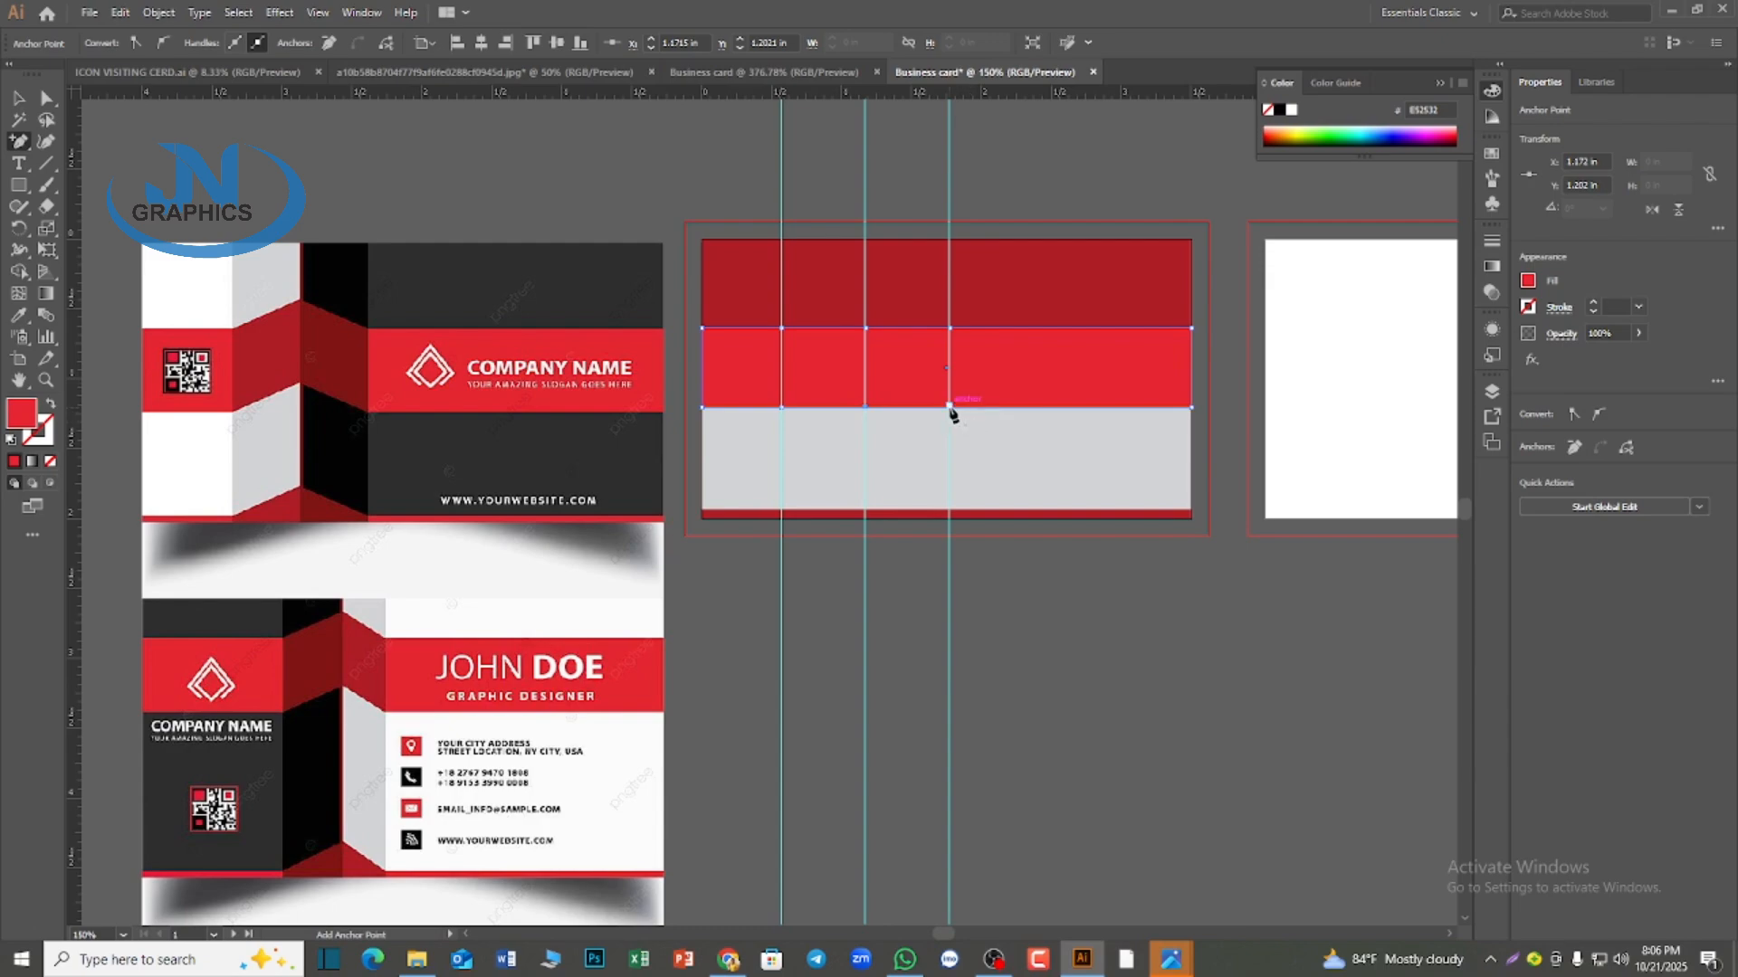
Try to add an anchor point where the bright red band's lower edge meets the third guide
left_click(949, 407)
left_click(1003, 504)
left_click(950, 413)
left_click(1003, 502)
left_click(952, 412)
left_click(1003, 503)
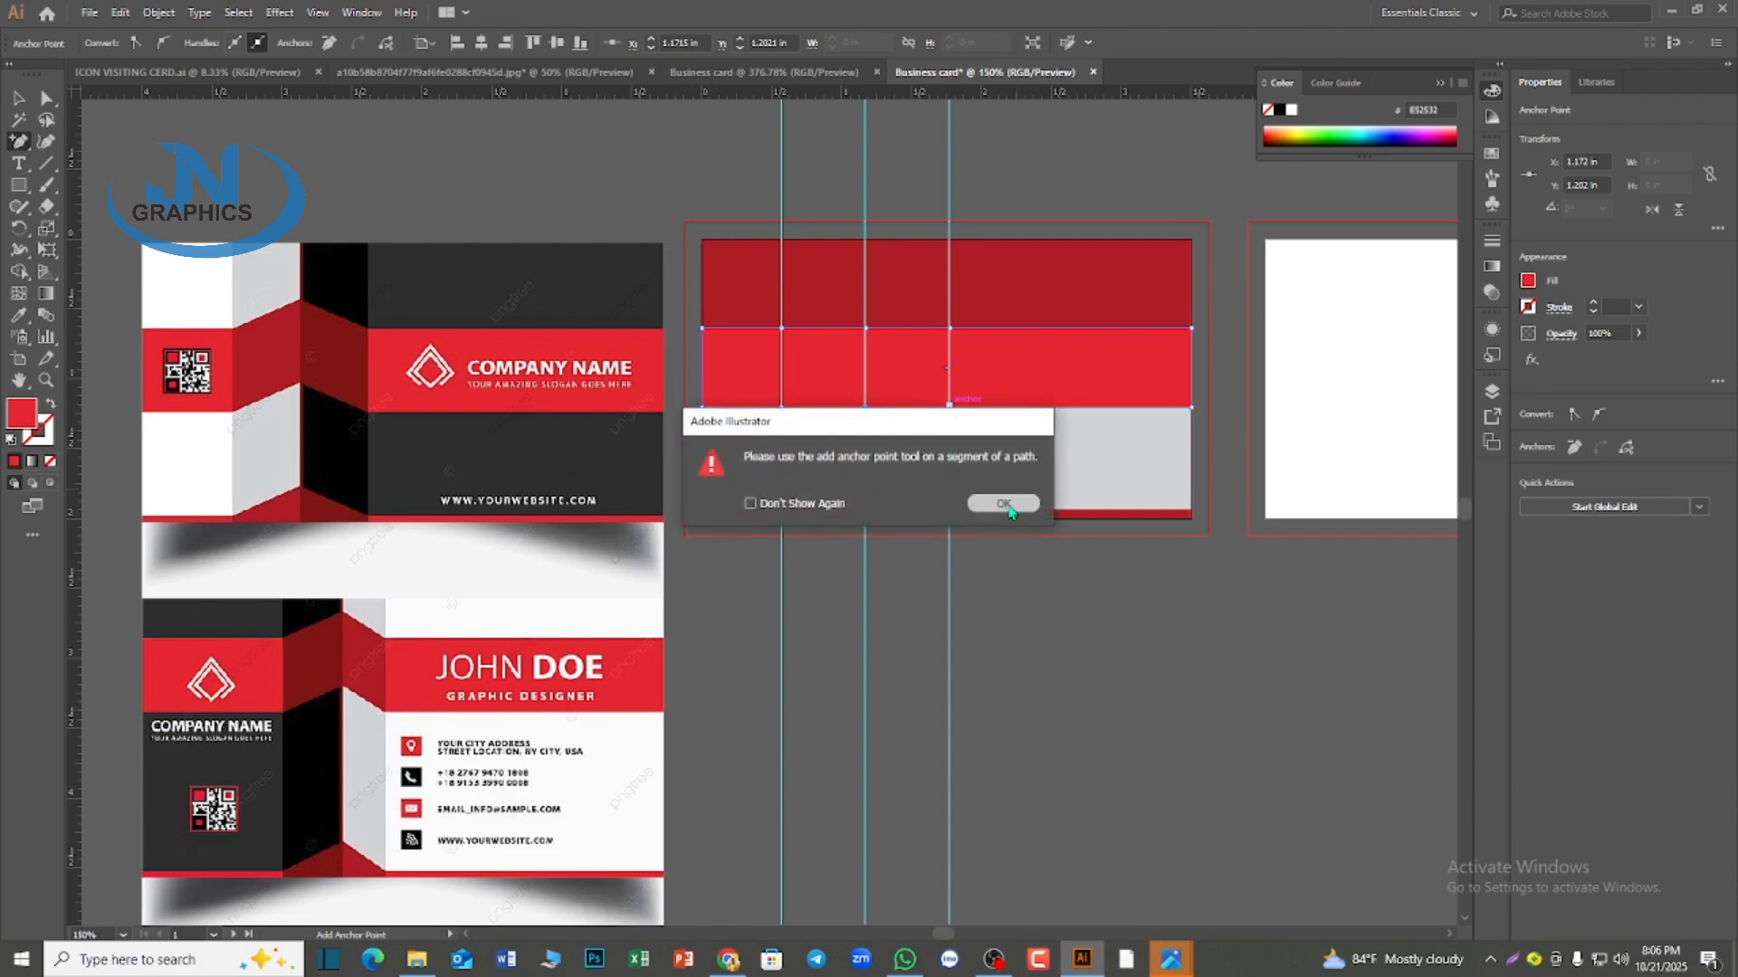
left_click(45, 97)
left_click(1138, 666)
left_click(1012, 378)
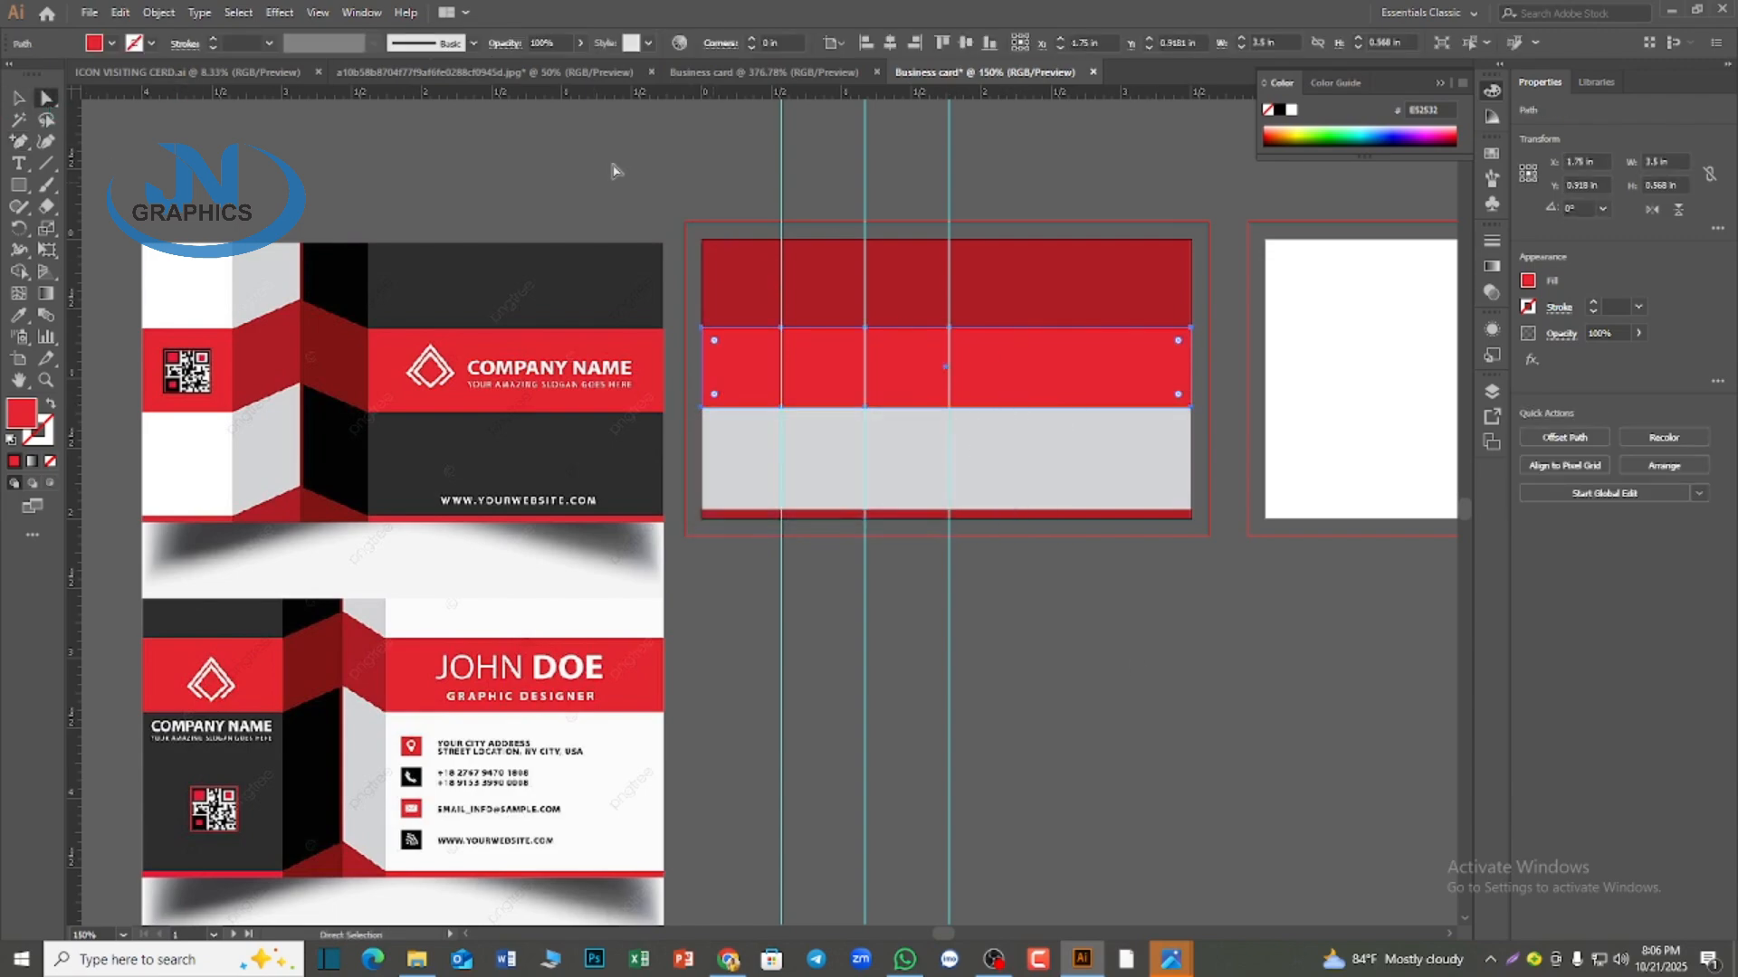
Retry the lower-edge anchor point at the third guide with the bright red band reselected, undoing the stray point
scroll(1040, 492, "up", 3)
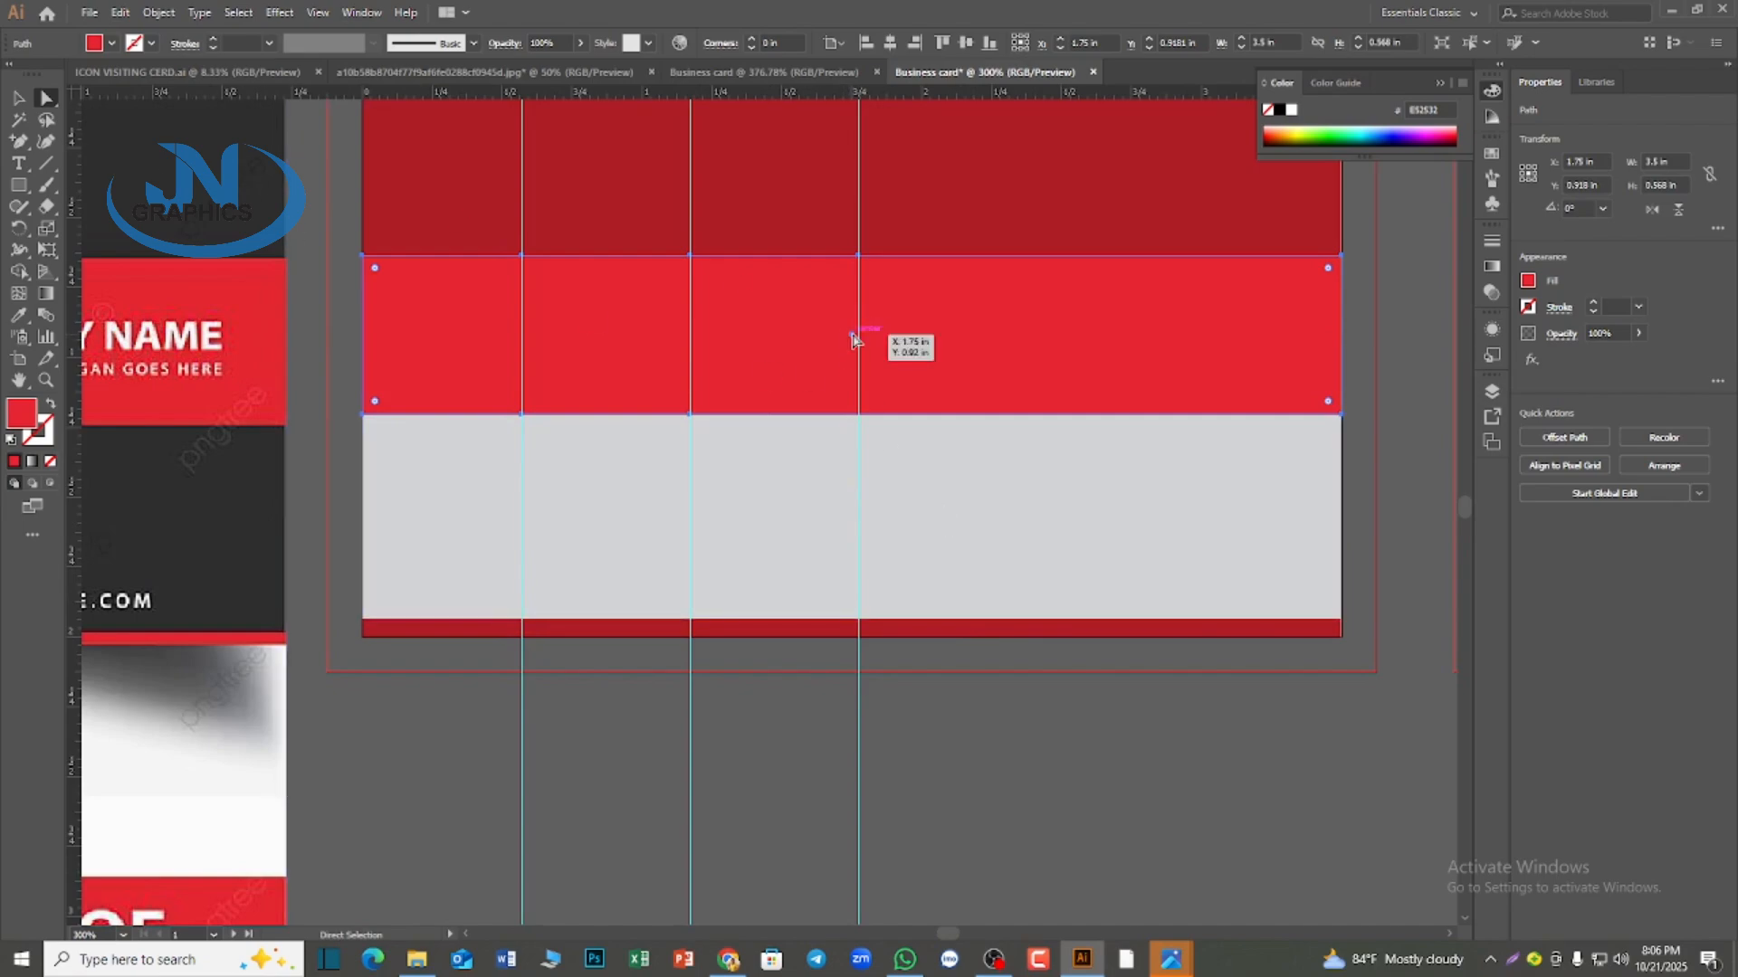
left_click(907, 511)
left_click(770, 334)
left_click(17, 143)
left_click(118, 163)
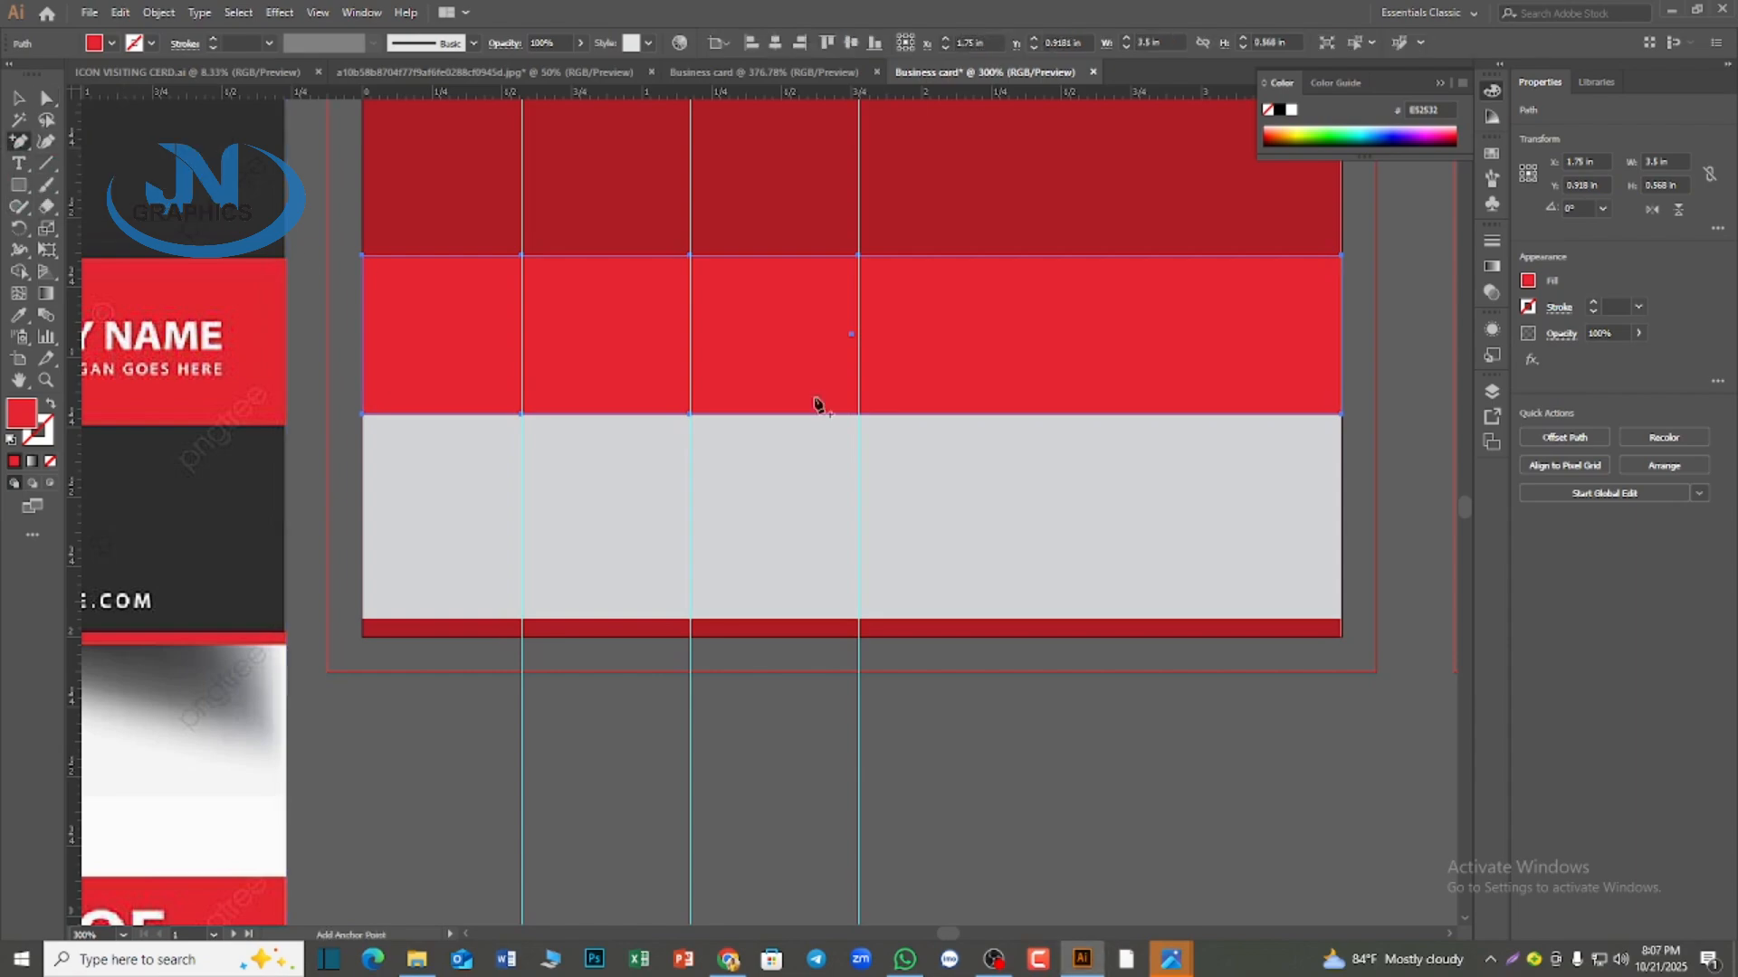
left_click(859, 415)
scroll(927, 660, "up", 2)
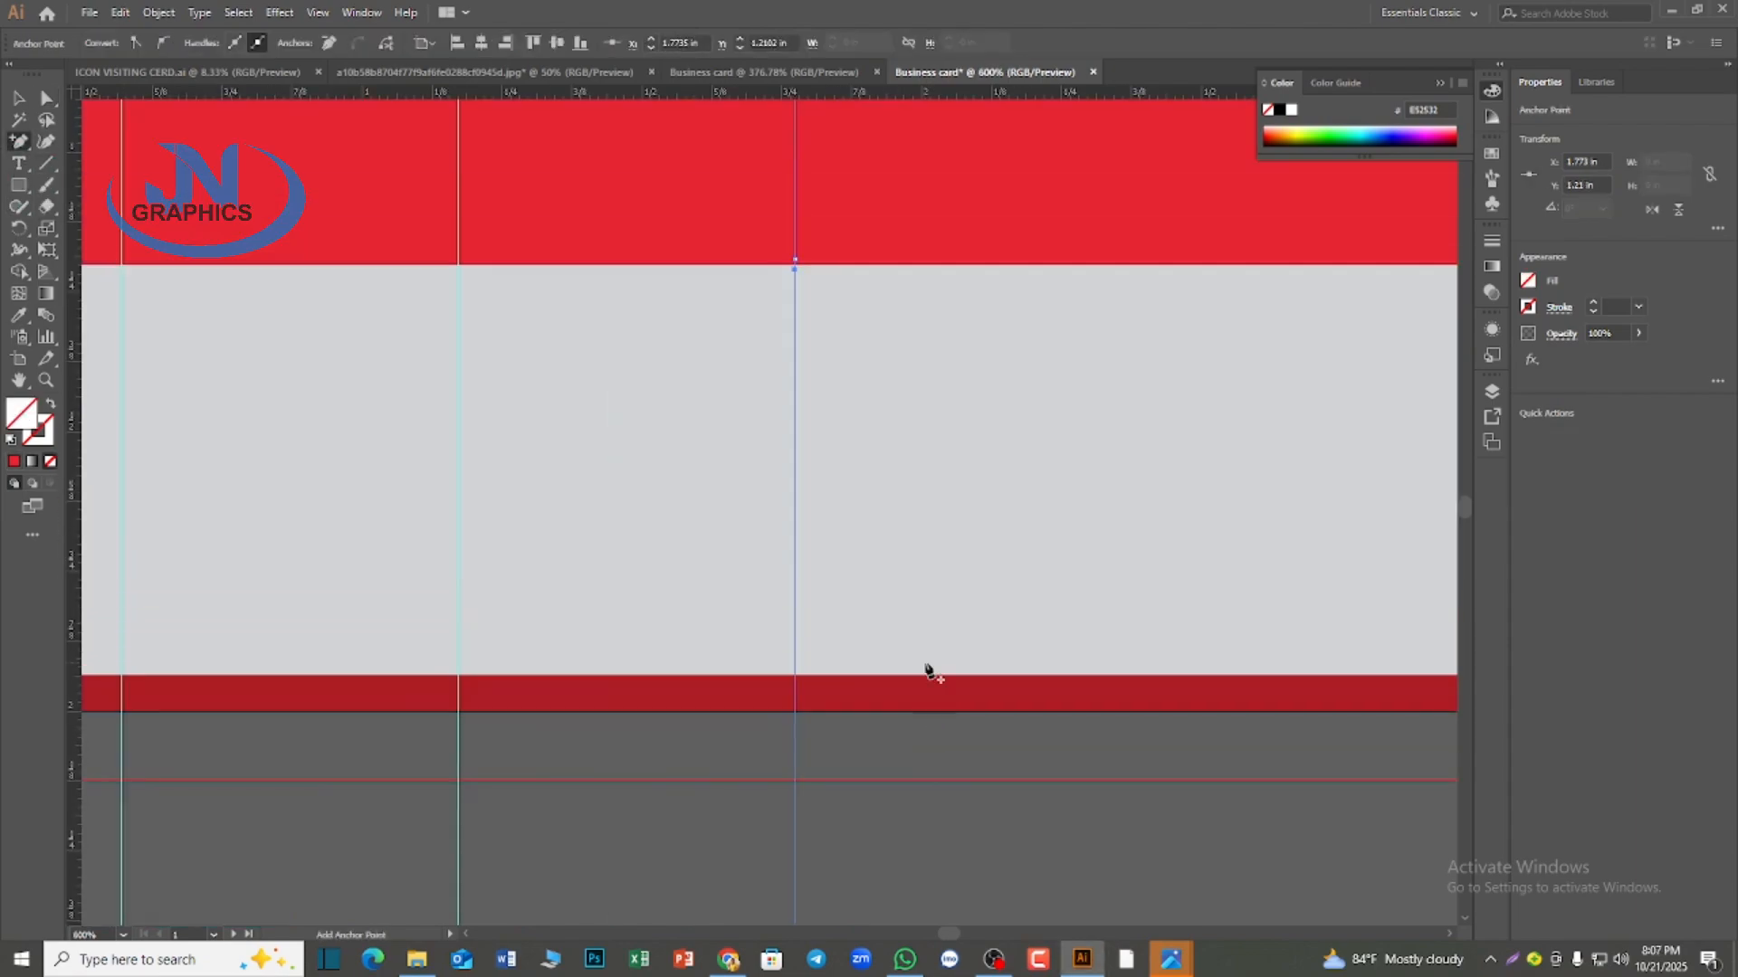
scroll(971, 635, "down", 1)
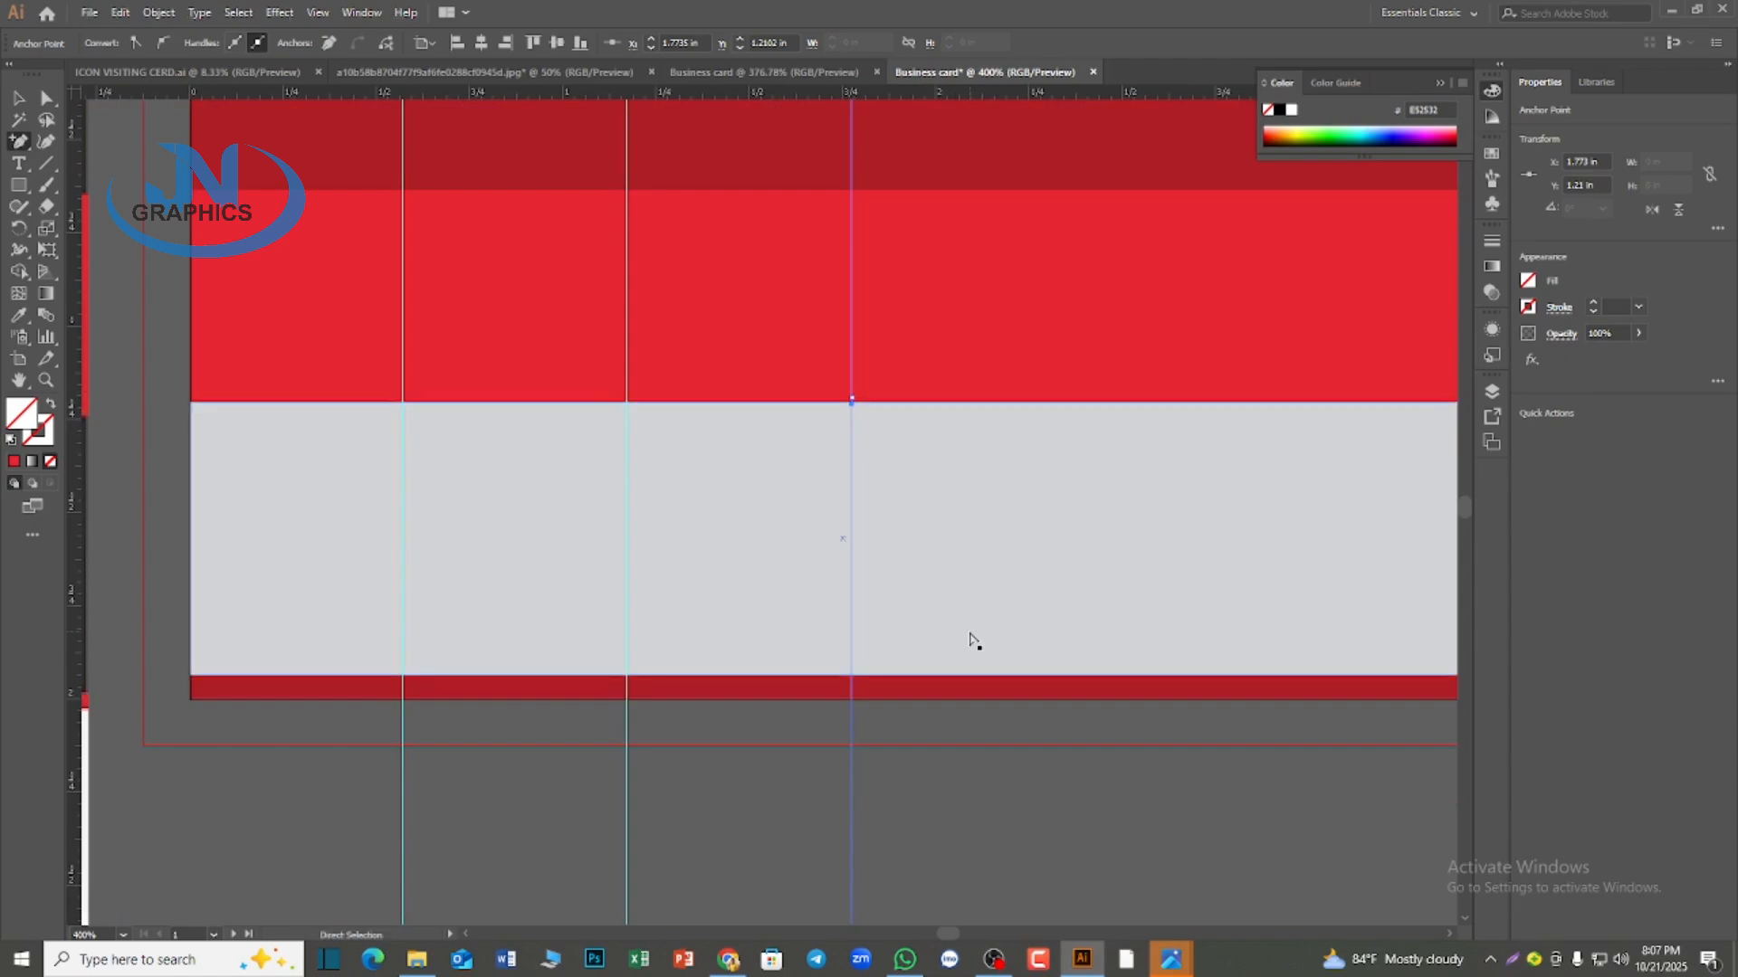
key("ctrl+z")
left_click(852, 401)
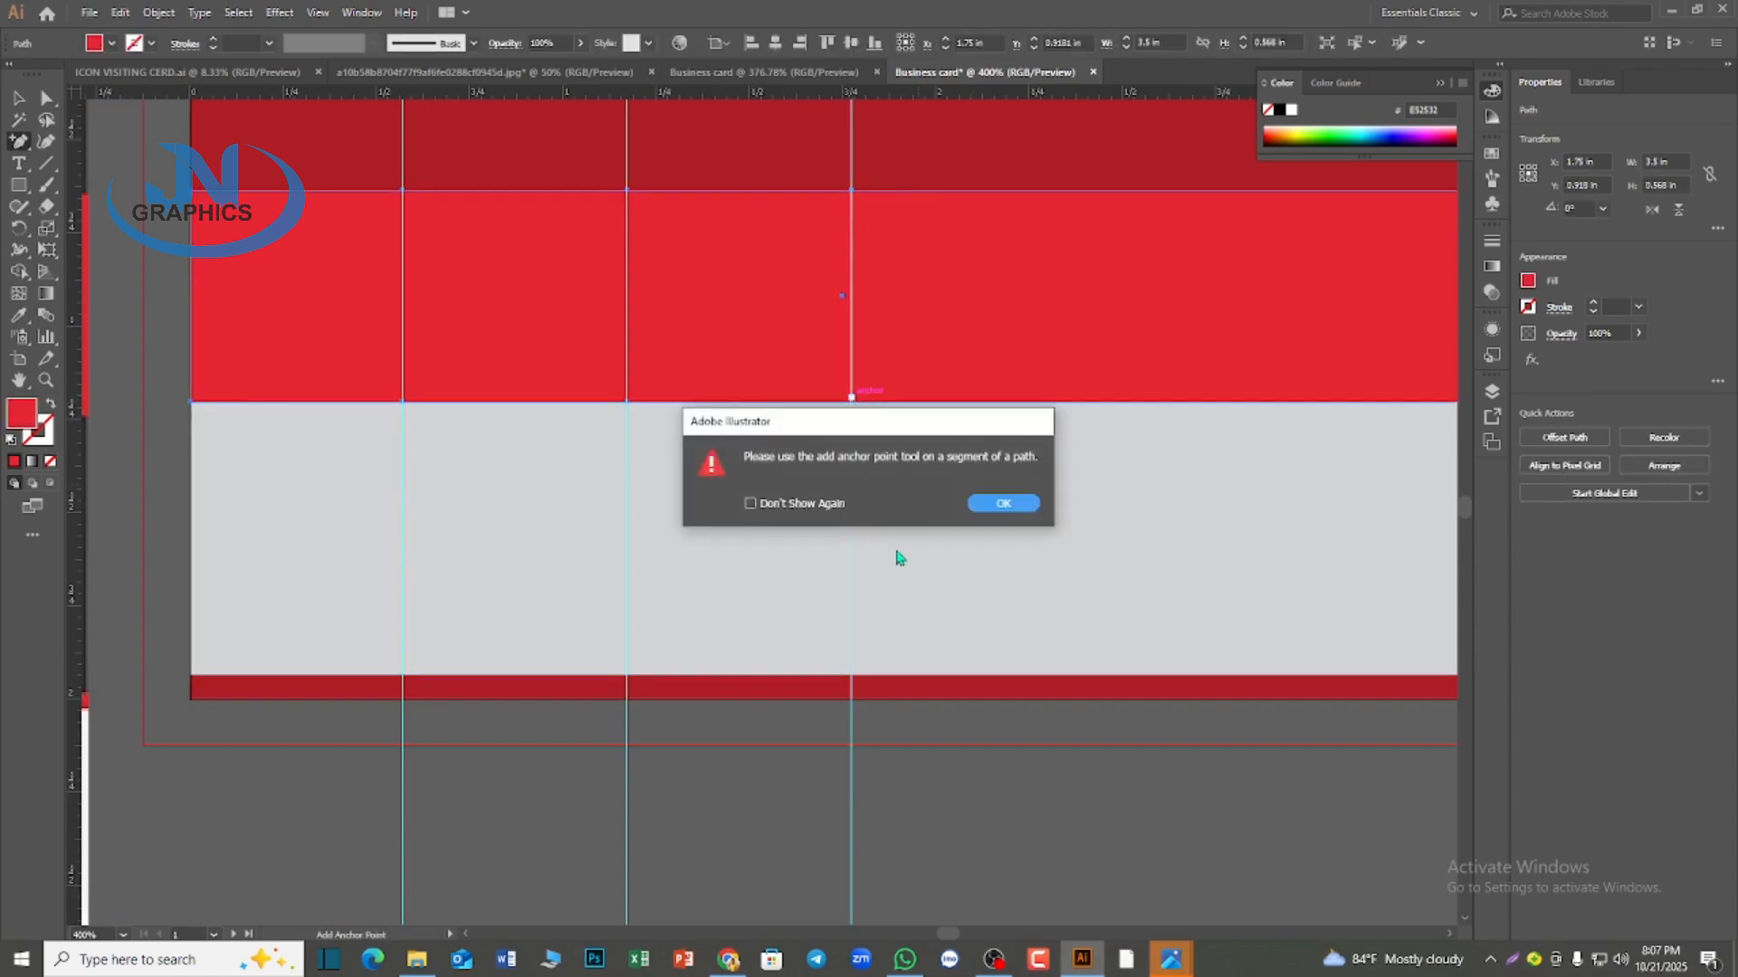
left_click(1005, 504)
Add the anchor point on the bright red band's lower edge at the third guide and deselect the band
scroll(912, 454, "up", 2)
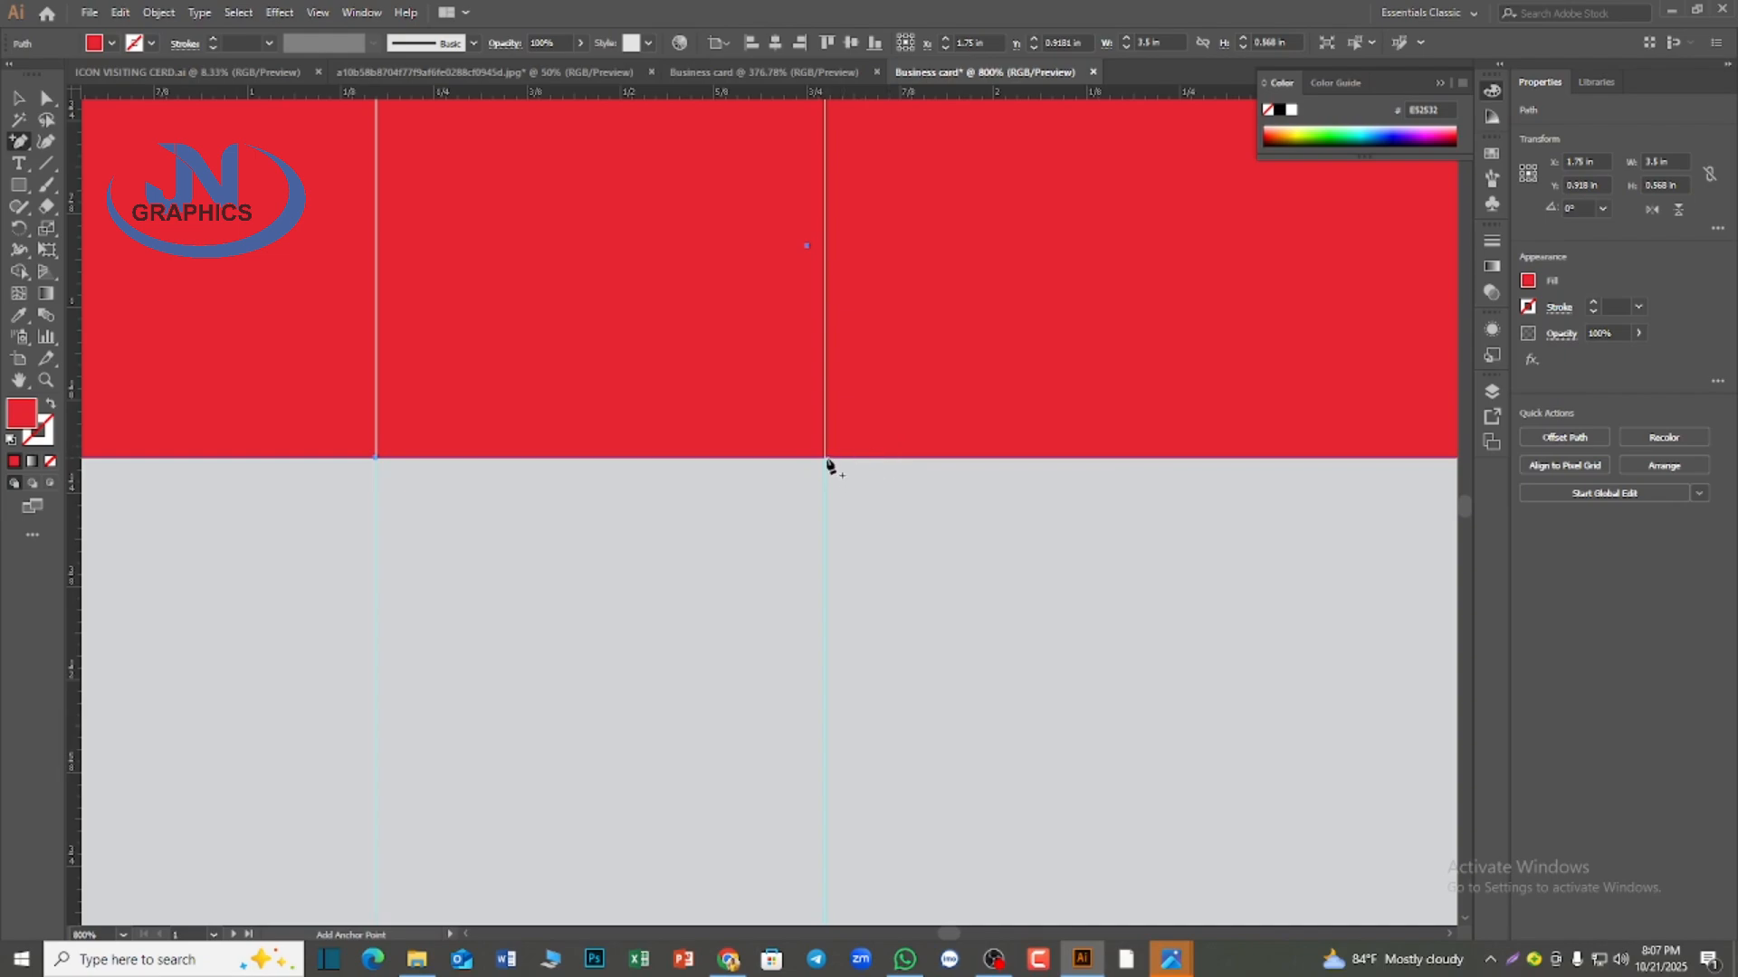
left_click(827, 461)
scroll(924, 499, "down", 3)
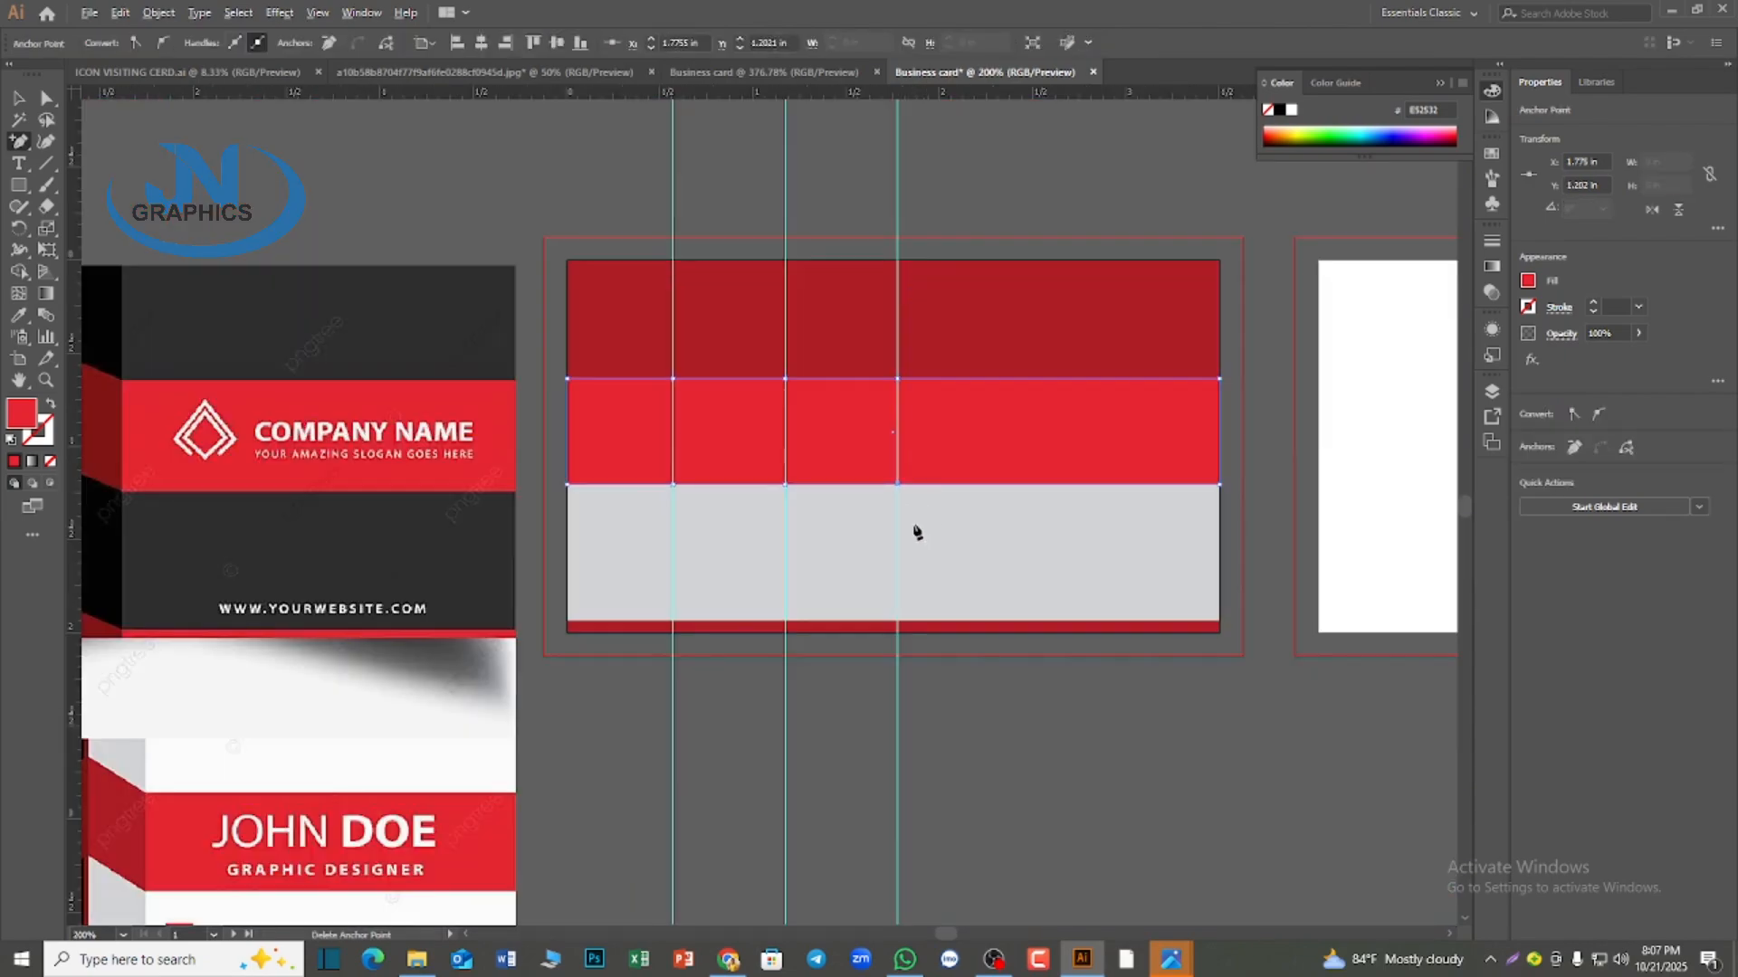
scroll(917, 532, "down", 1)
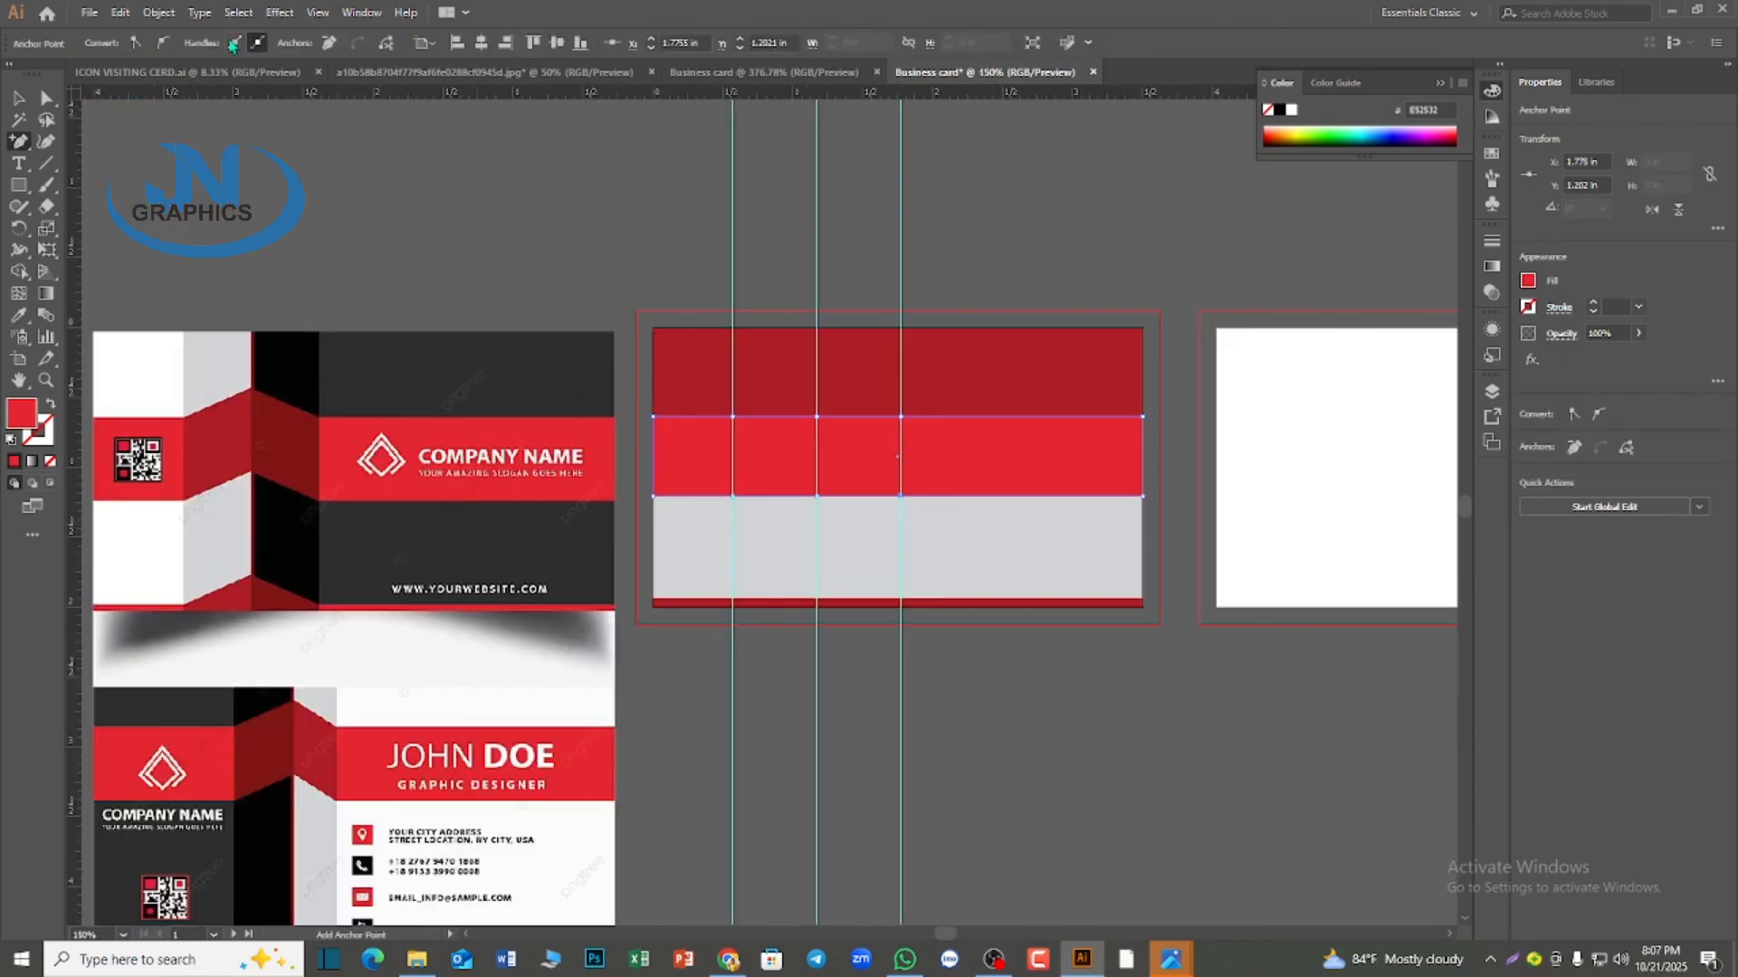
left_click(1132, 702)
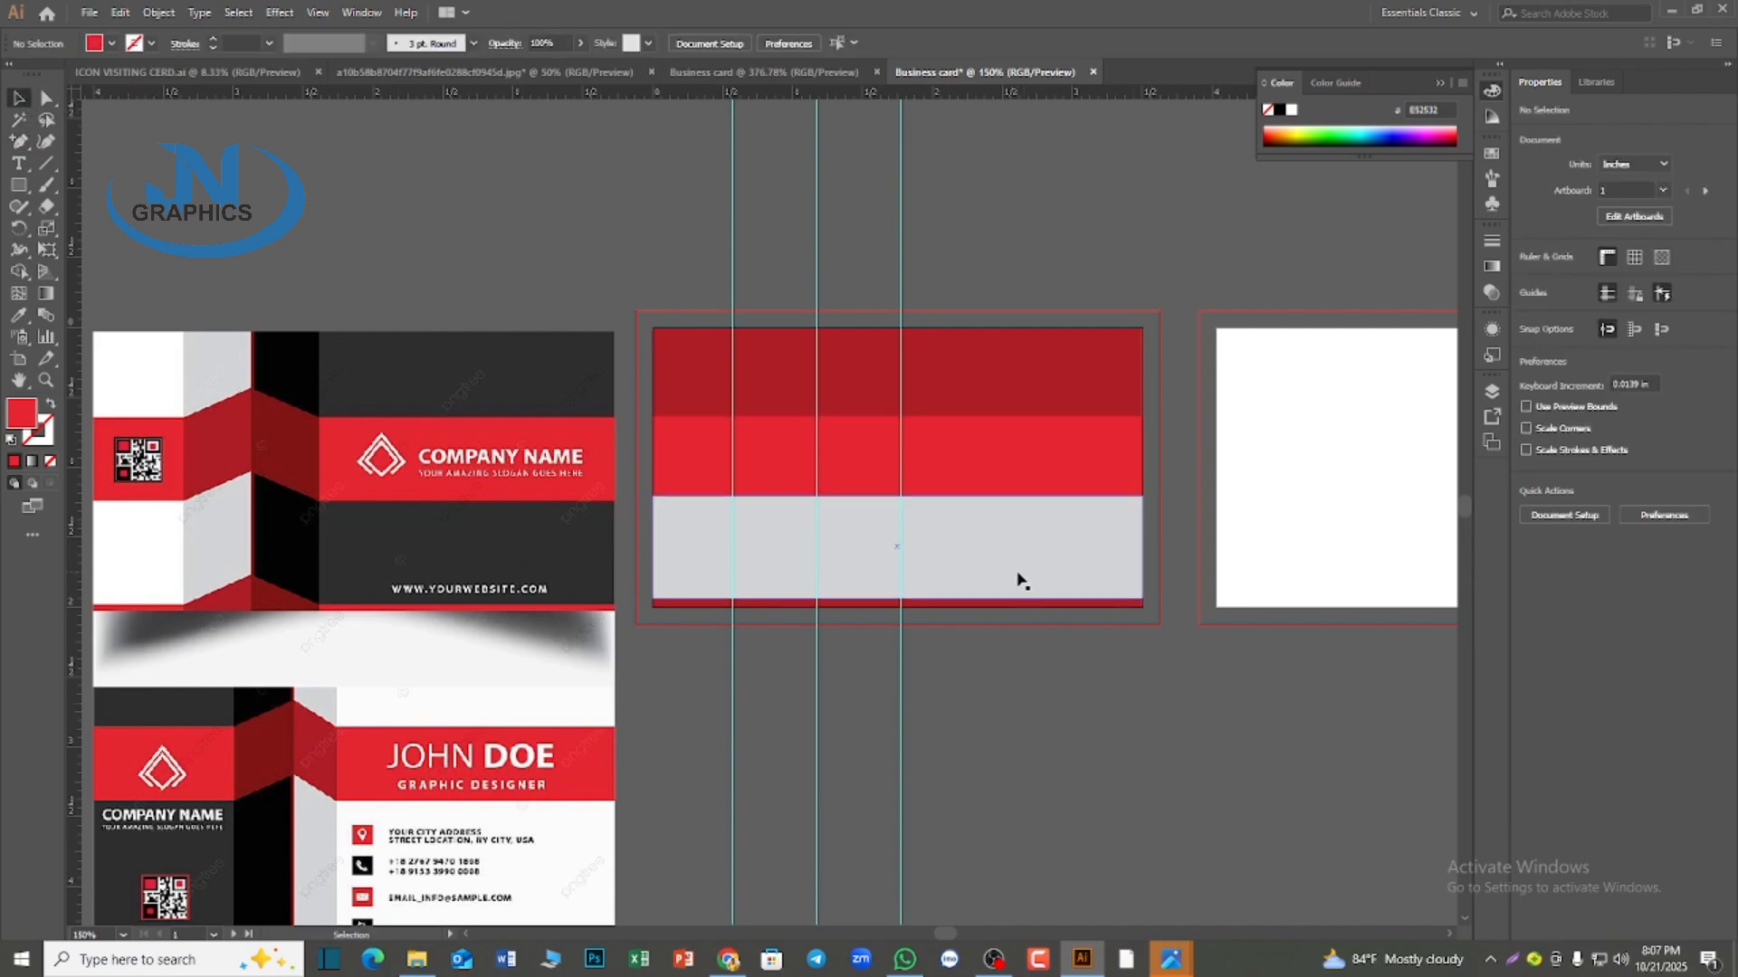
left_click_drag(653, 192, 943, 387)
left_click(939, 198)
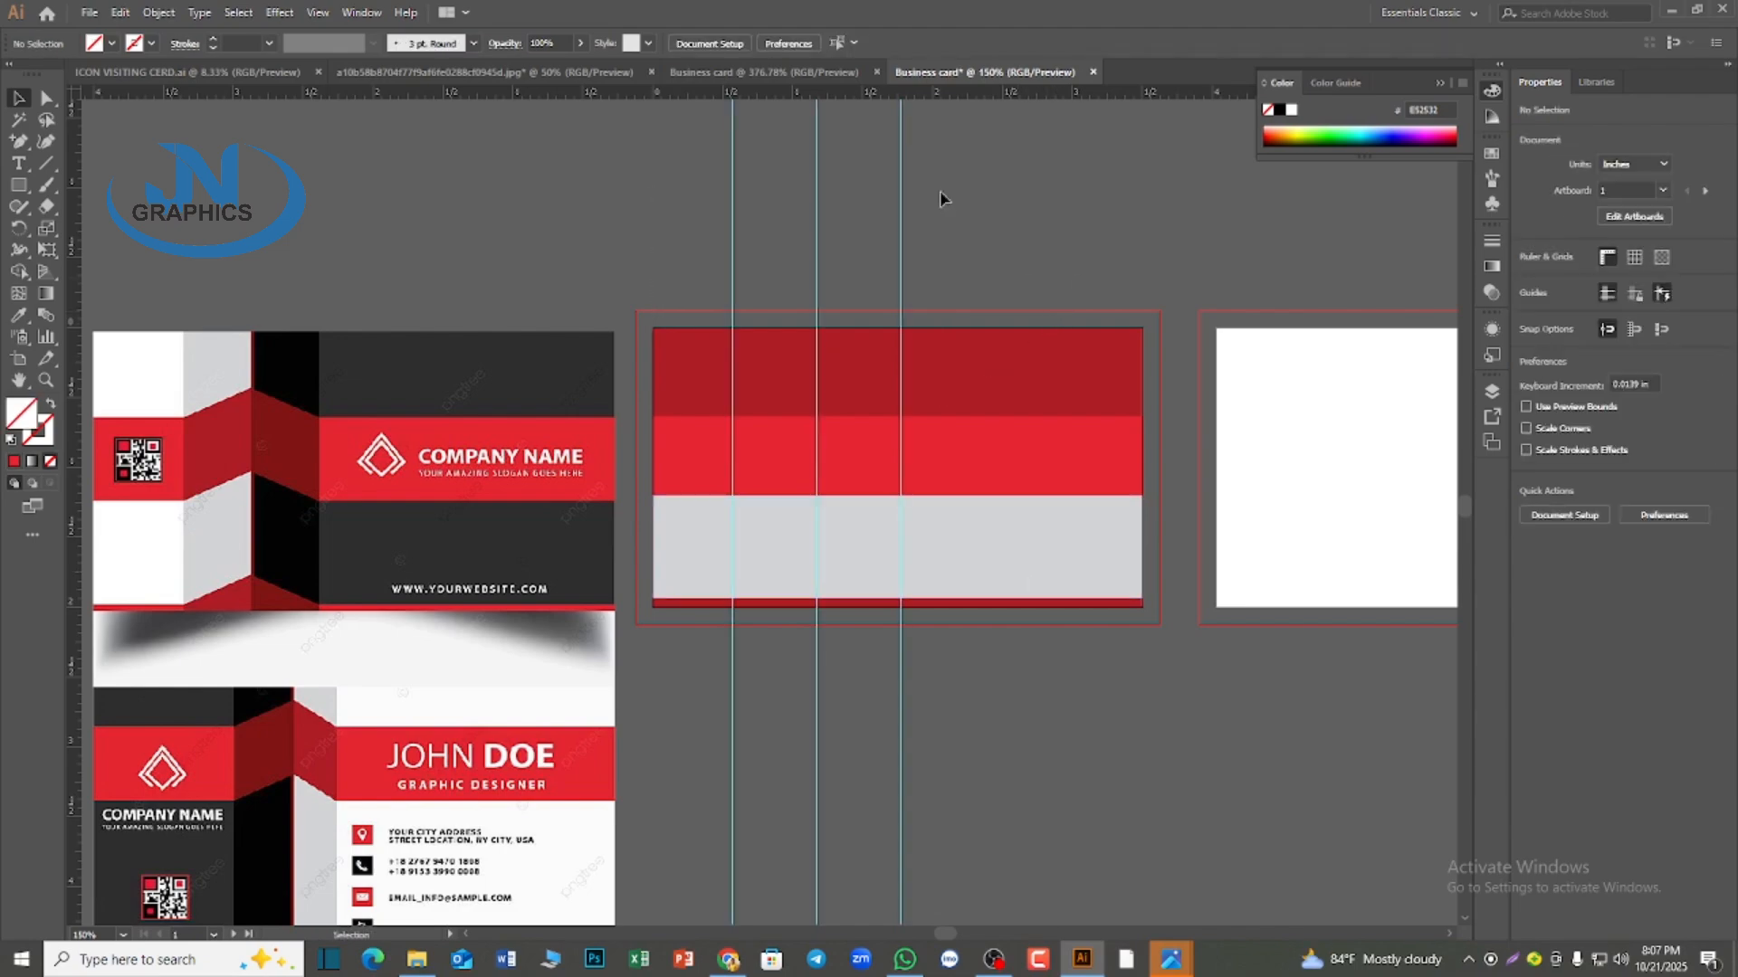
left_click(46, 97)
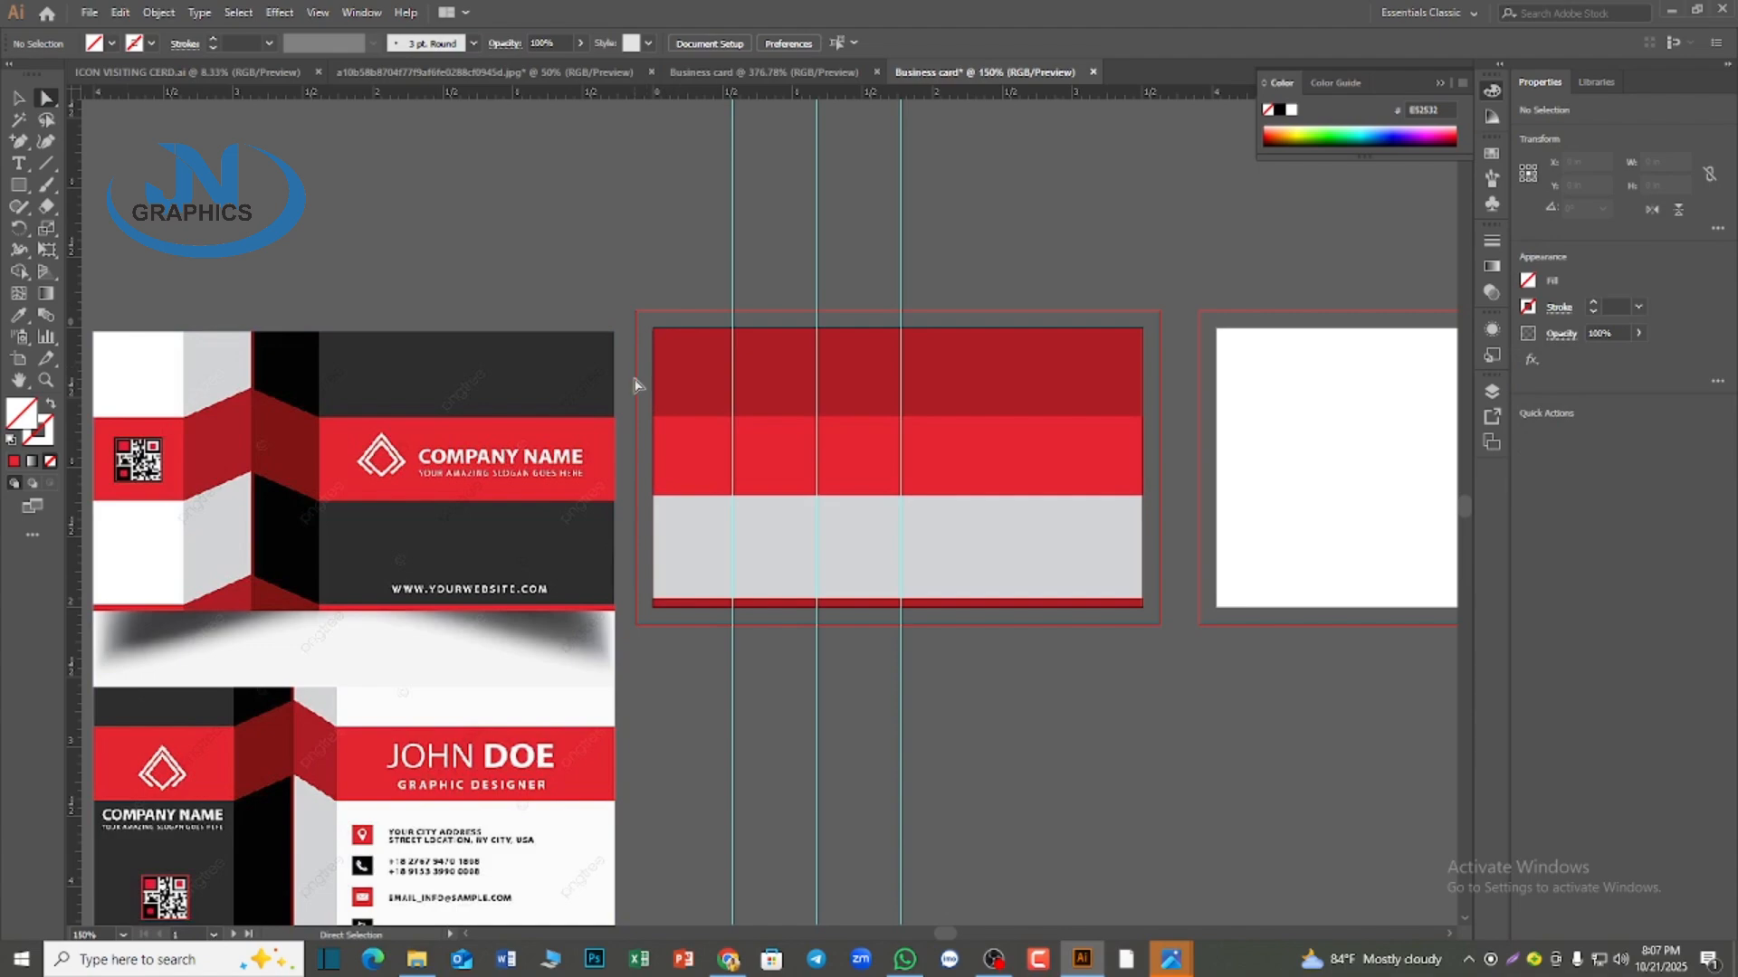
left_click_drag(634, 380, 1081, 529)
left_click(952, 272)
left_click(810, 426)
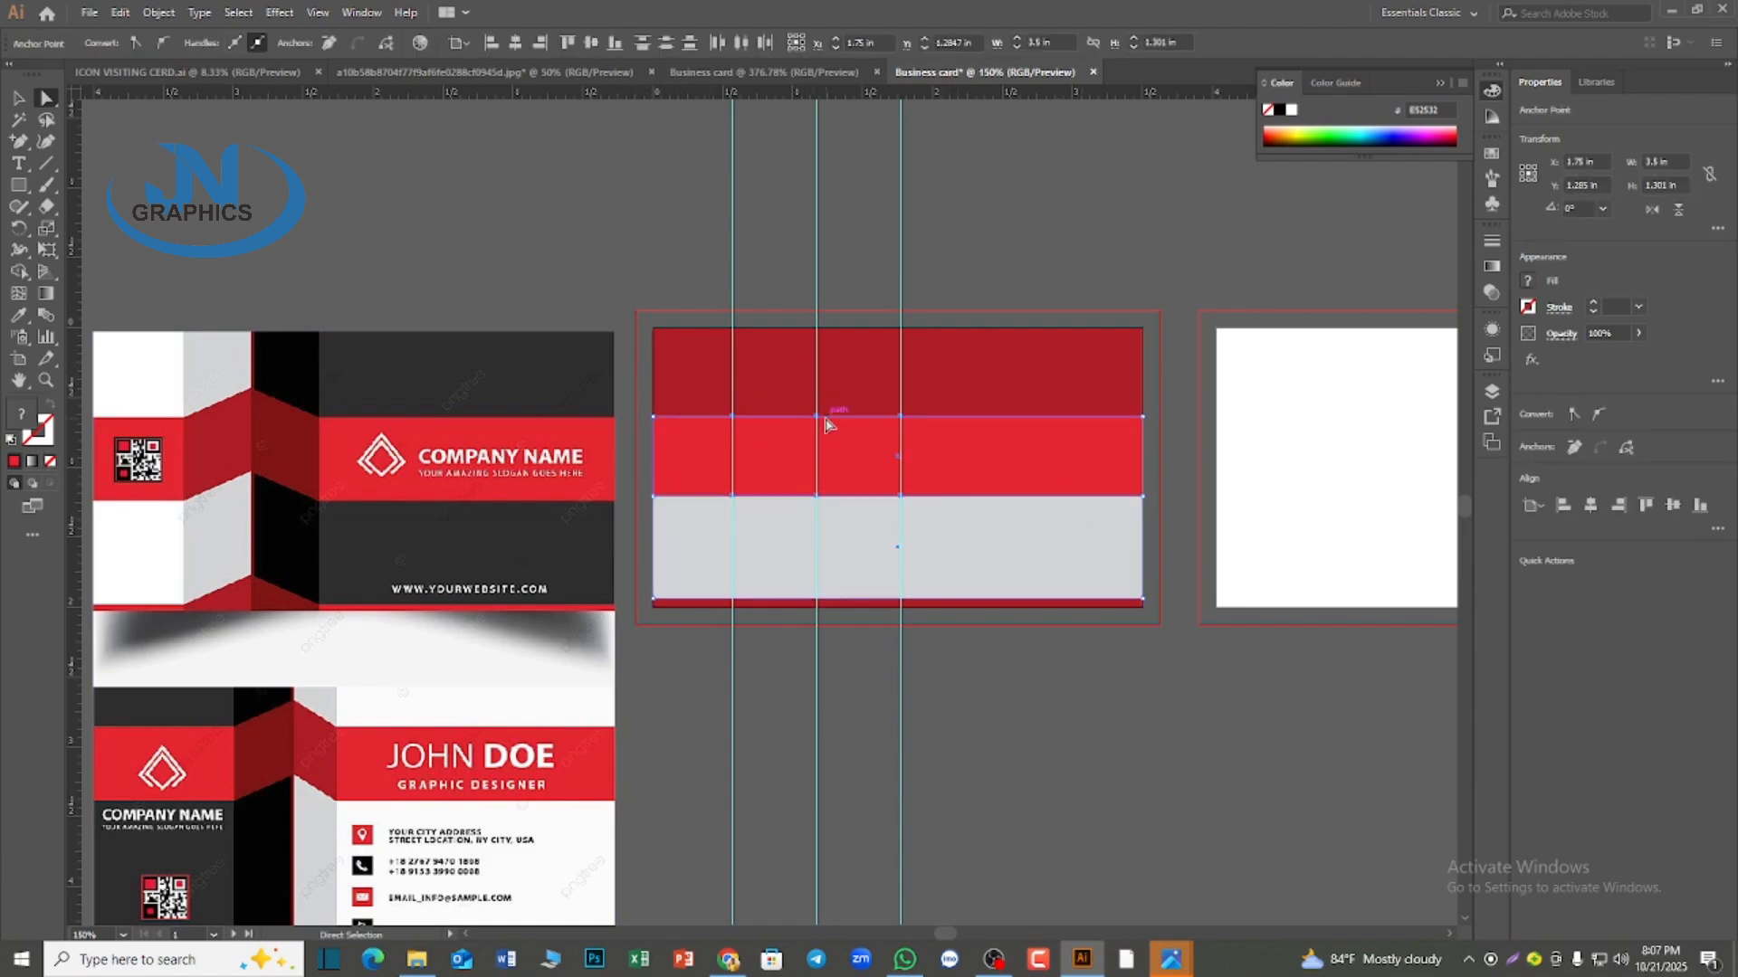
left_click(806, 283)
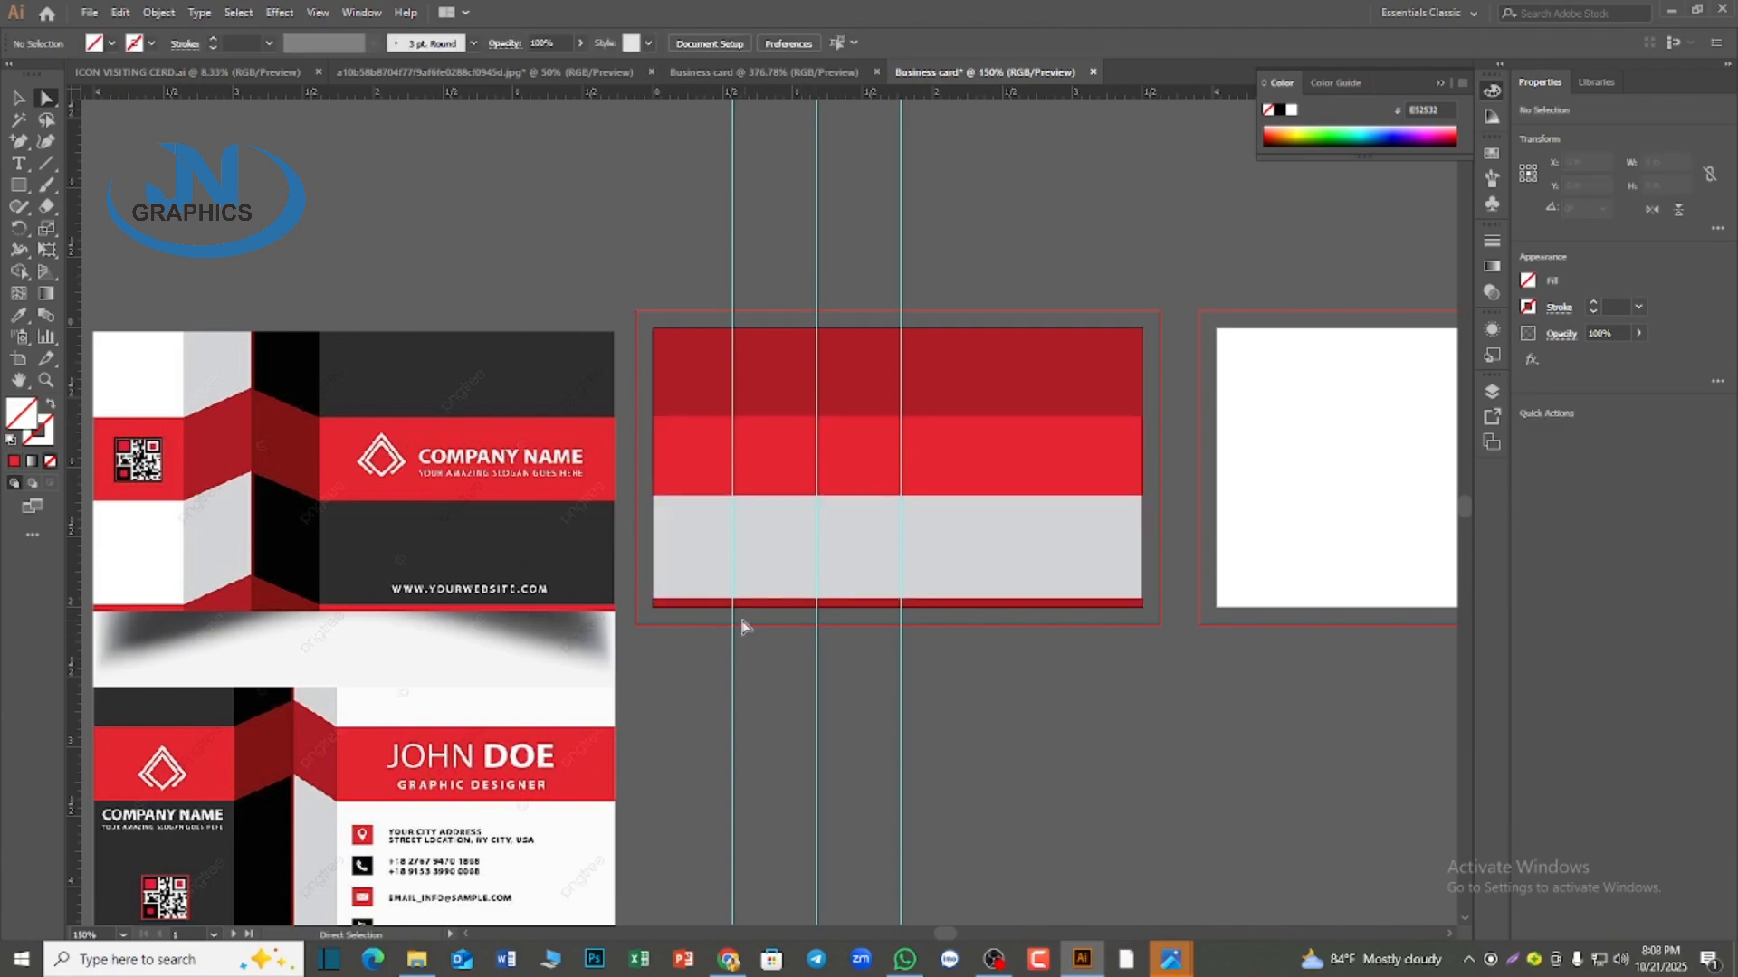
Add anchor points to the light gray band's upper and lower edges where the three vertical guides cross them
left_click(795, 504)
key("plus")
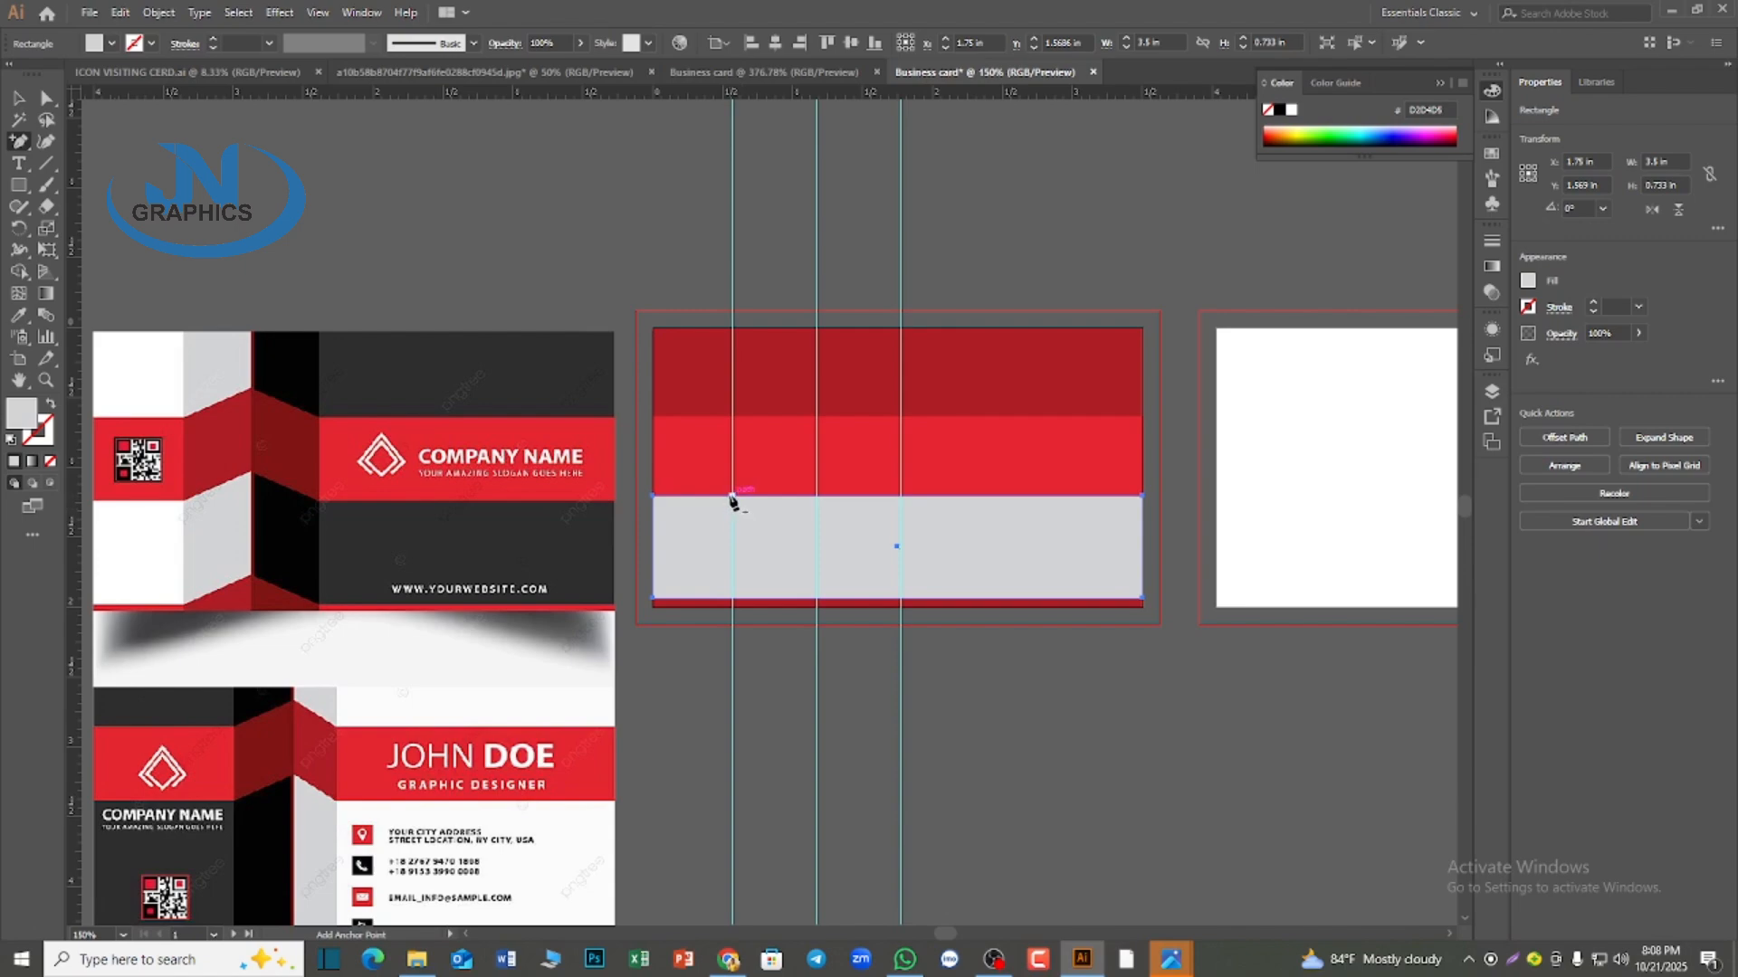
left_click(733, 496)
left_click(816, 496)
left_click(900, 496)
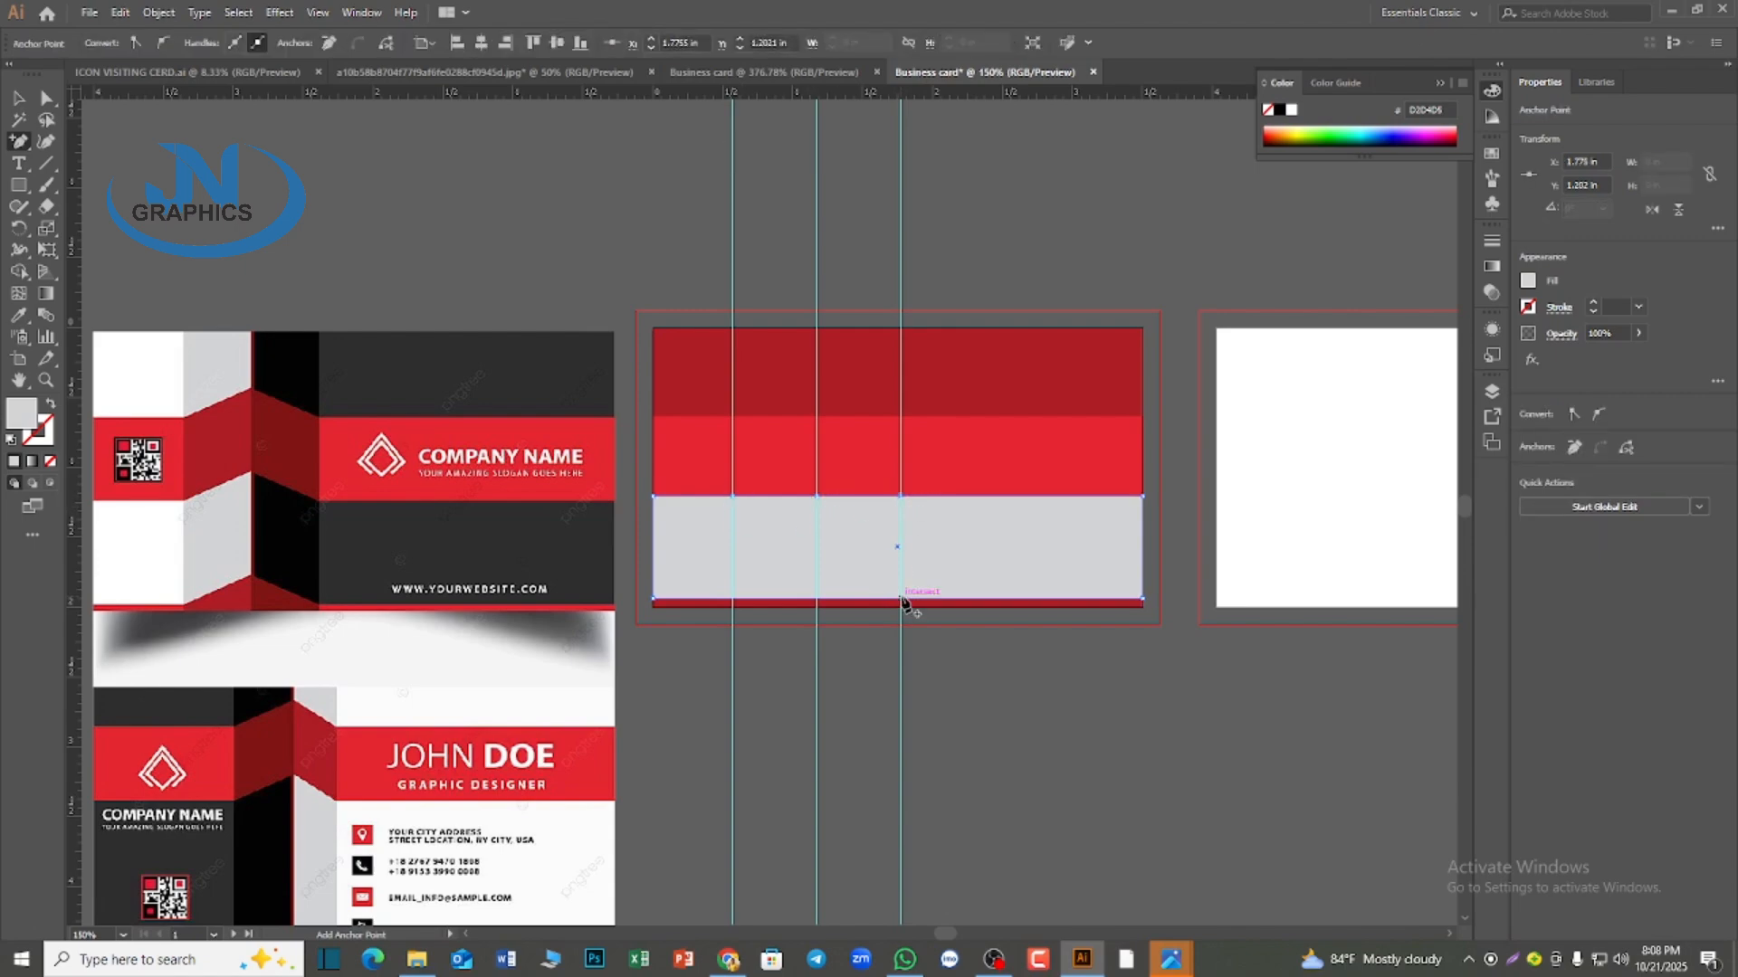
left_click(901, 597)
left_click(733, 598)
Raise the bands' anchor points on the middle guide so the bright red and light gray bands fold into a peak
left_click(46, 98)
left_click(715, 482, "shift")
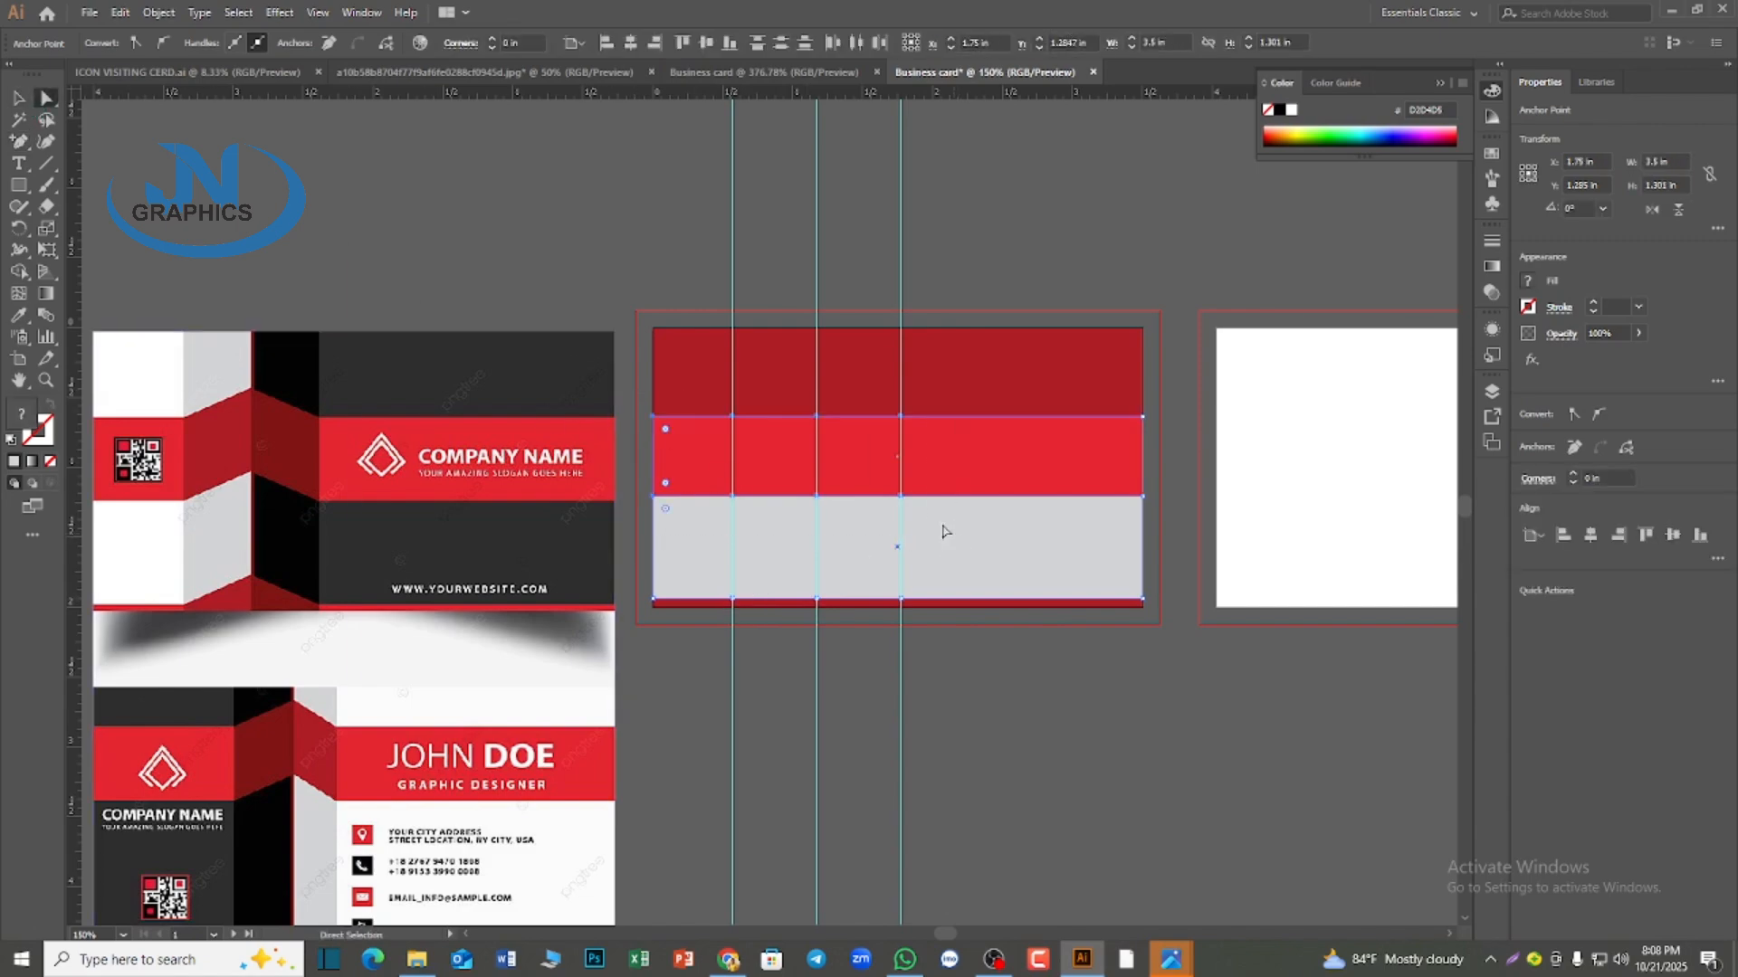
left_click_drag(817, 419, 818, 386)
left_click(919, 223)
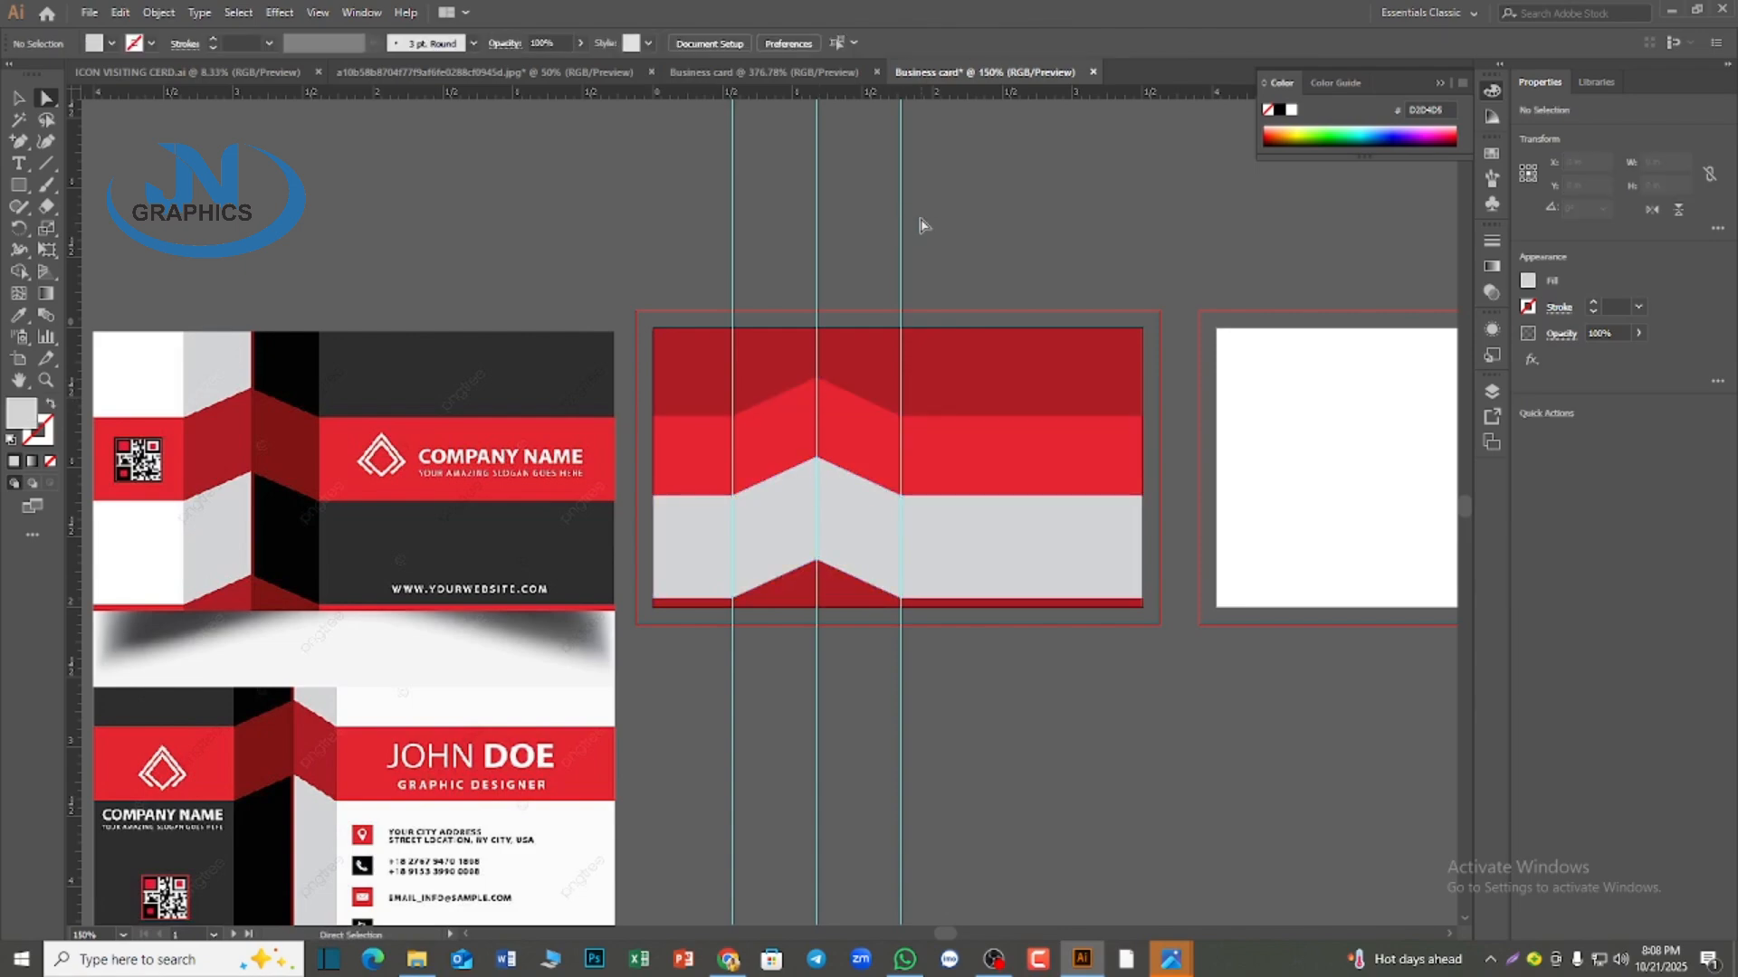
Select all the bands together with the three vertical guides and split them with the Pathfinder Divide operation
key("v")
key("a")
left_click_drag(695, 207, 1026, 621)
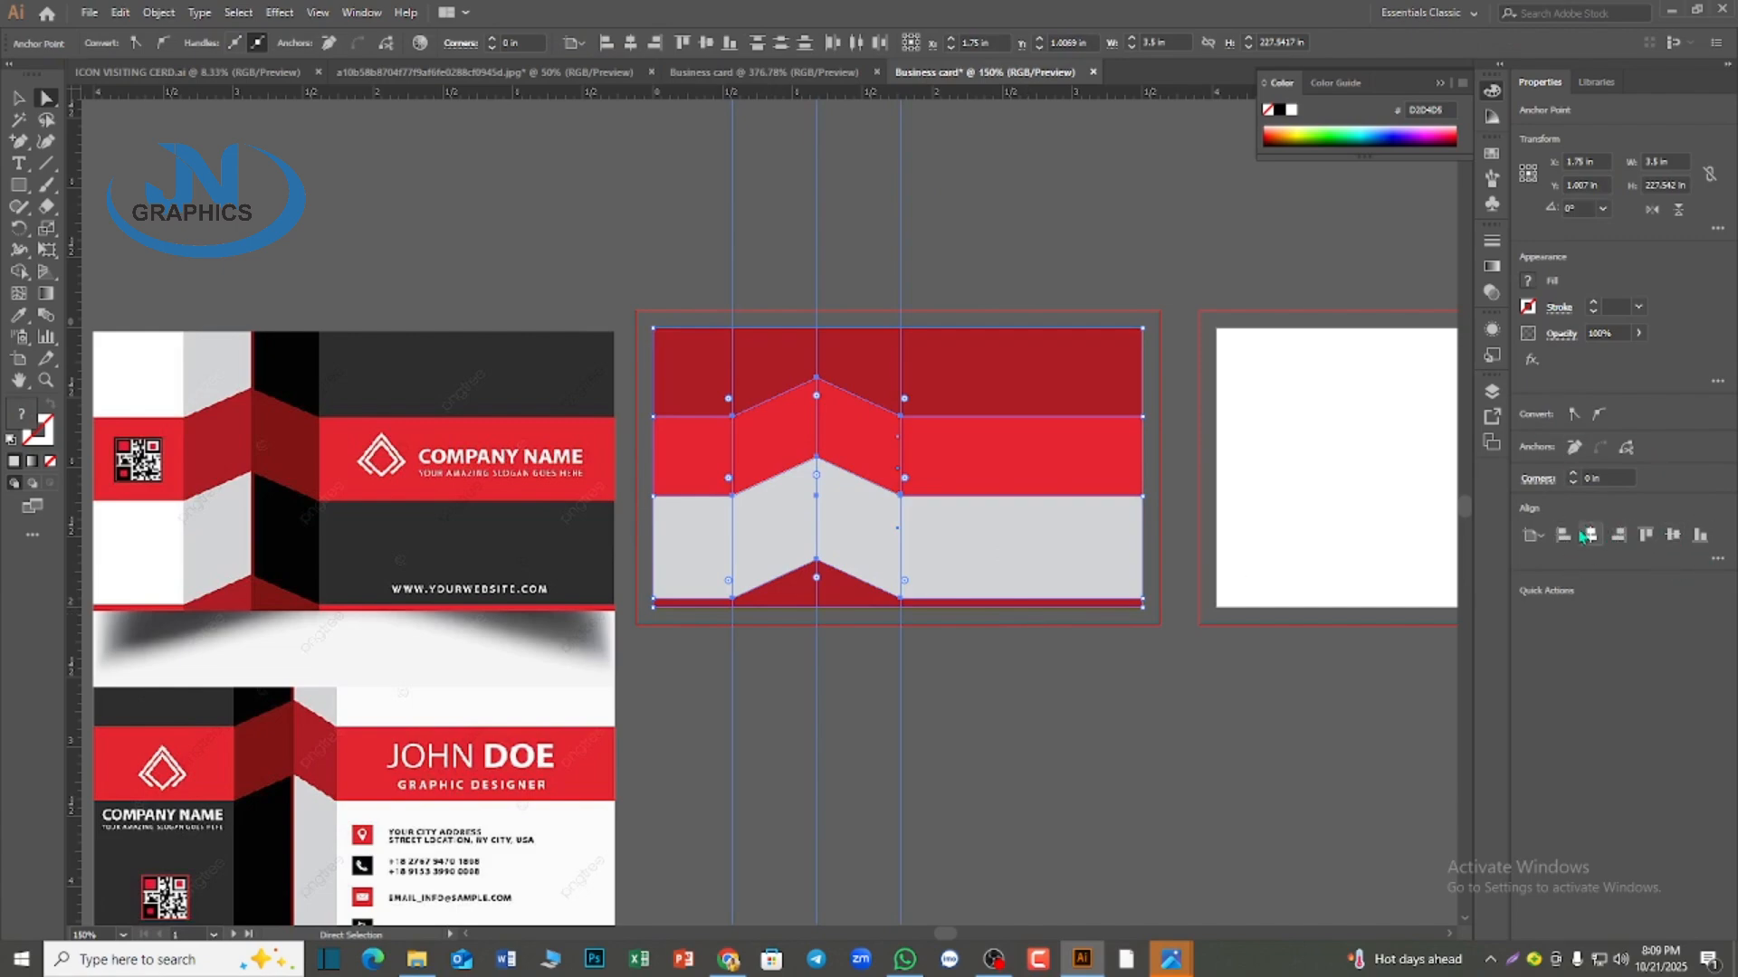
left_click(1718, 560)
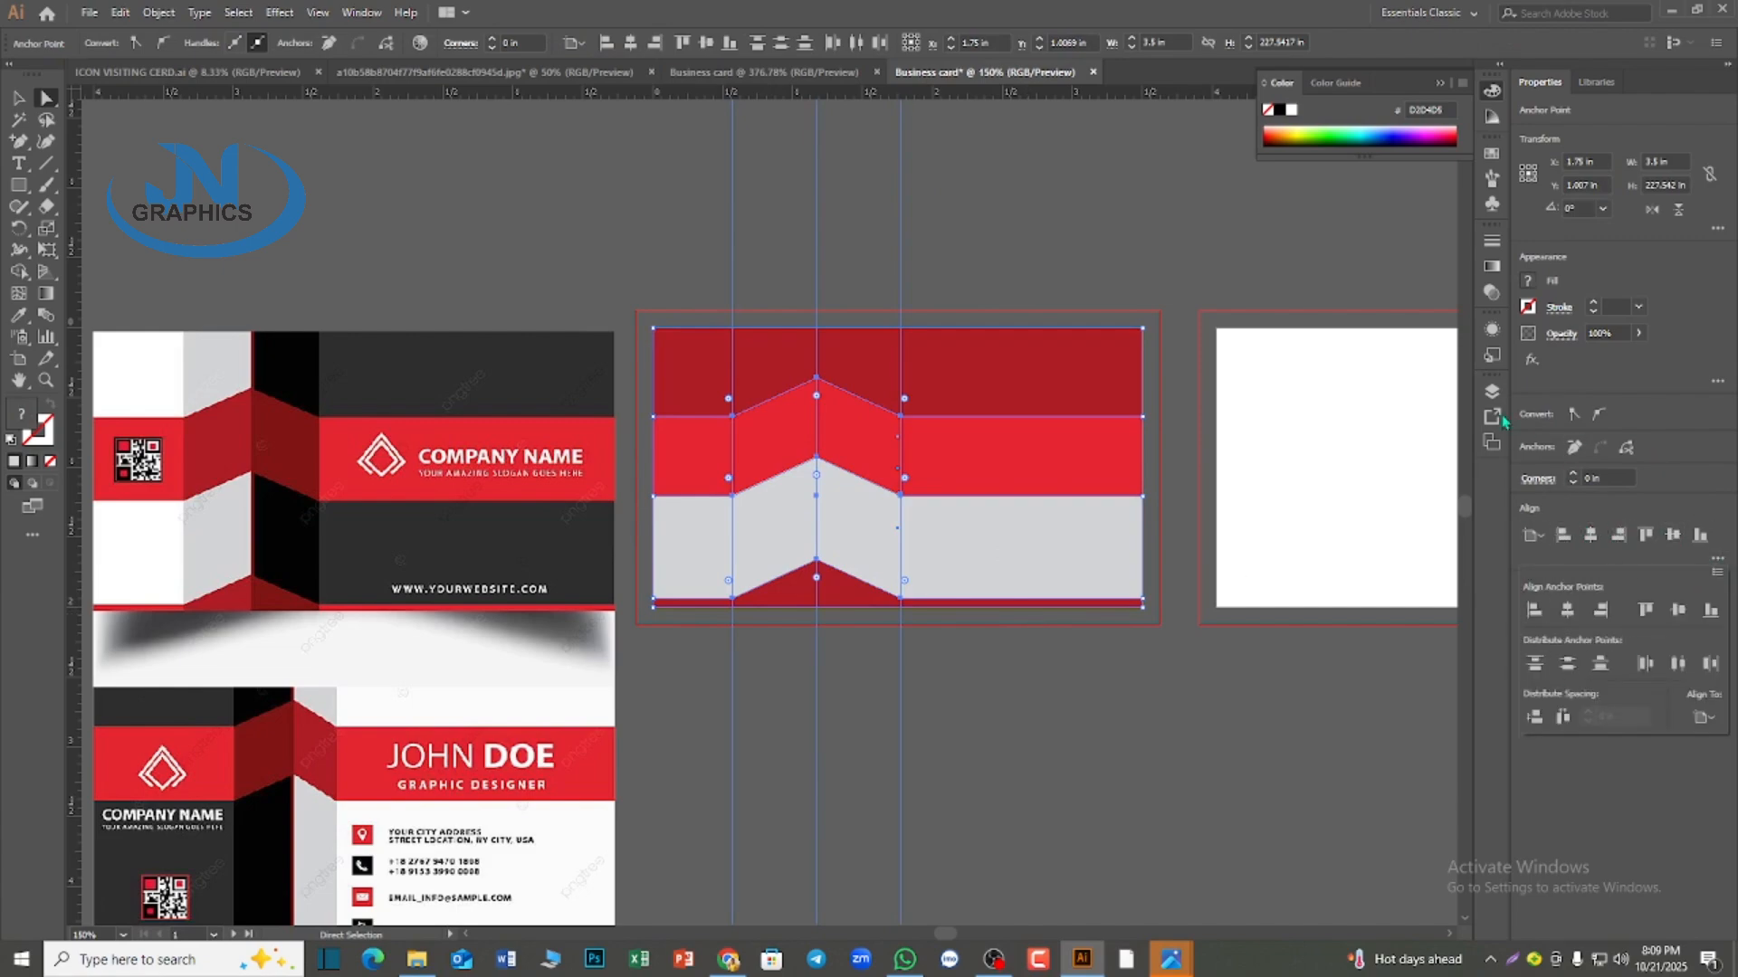
left_click(361, 12)
left_click(444, 653)
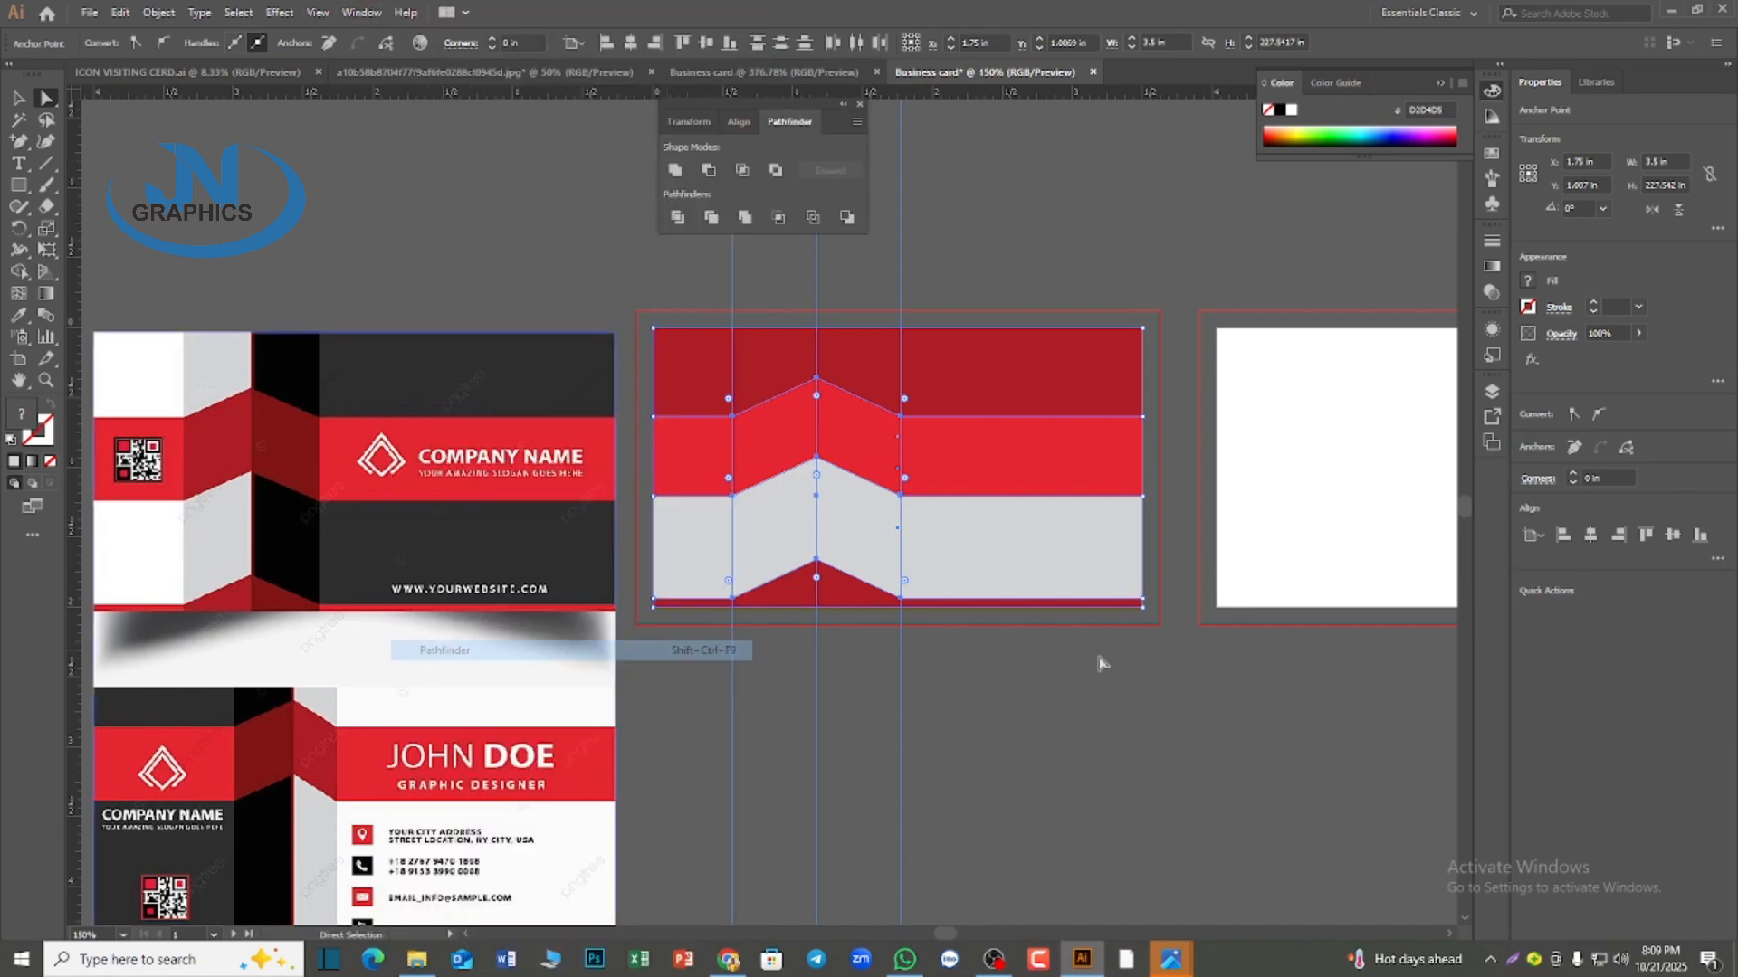
left_click(676, 218)
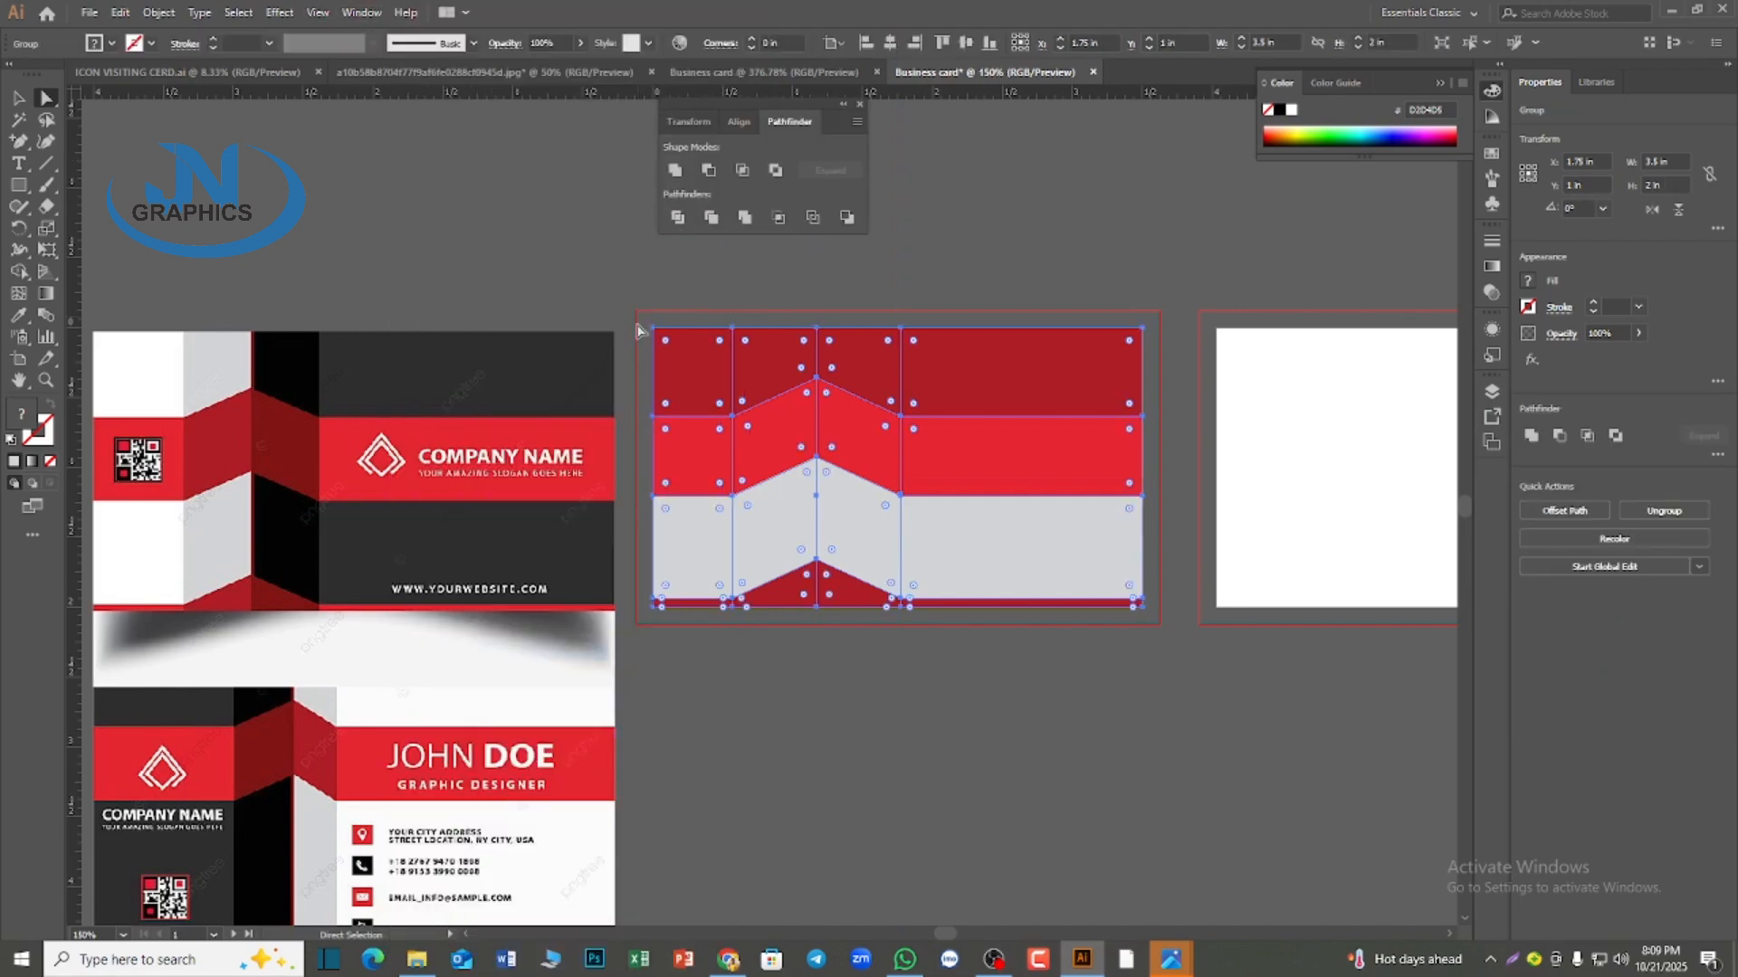
Ungroup the divided card artwork into separate pieces and deselect it
left_click(18, 98)
right_click(810, 394)
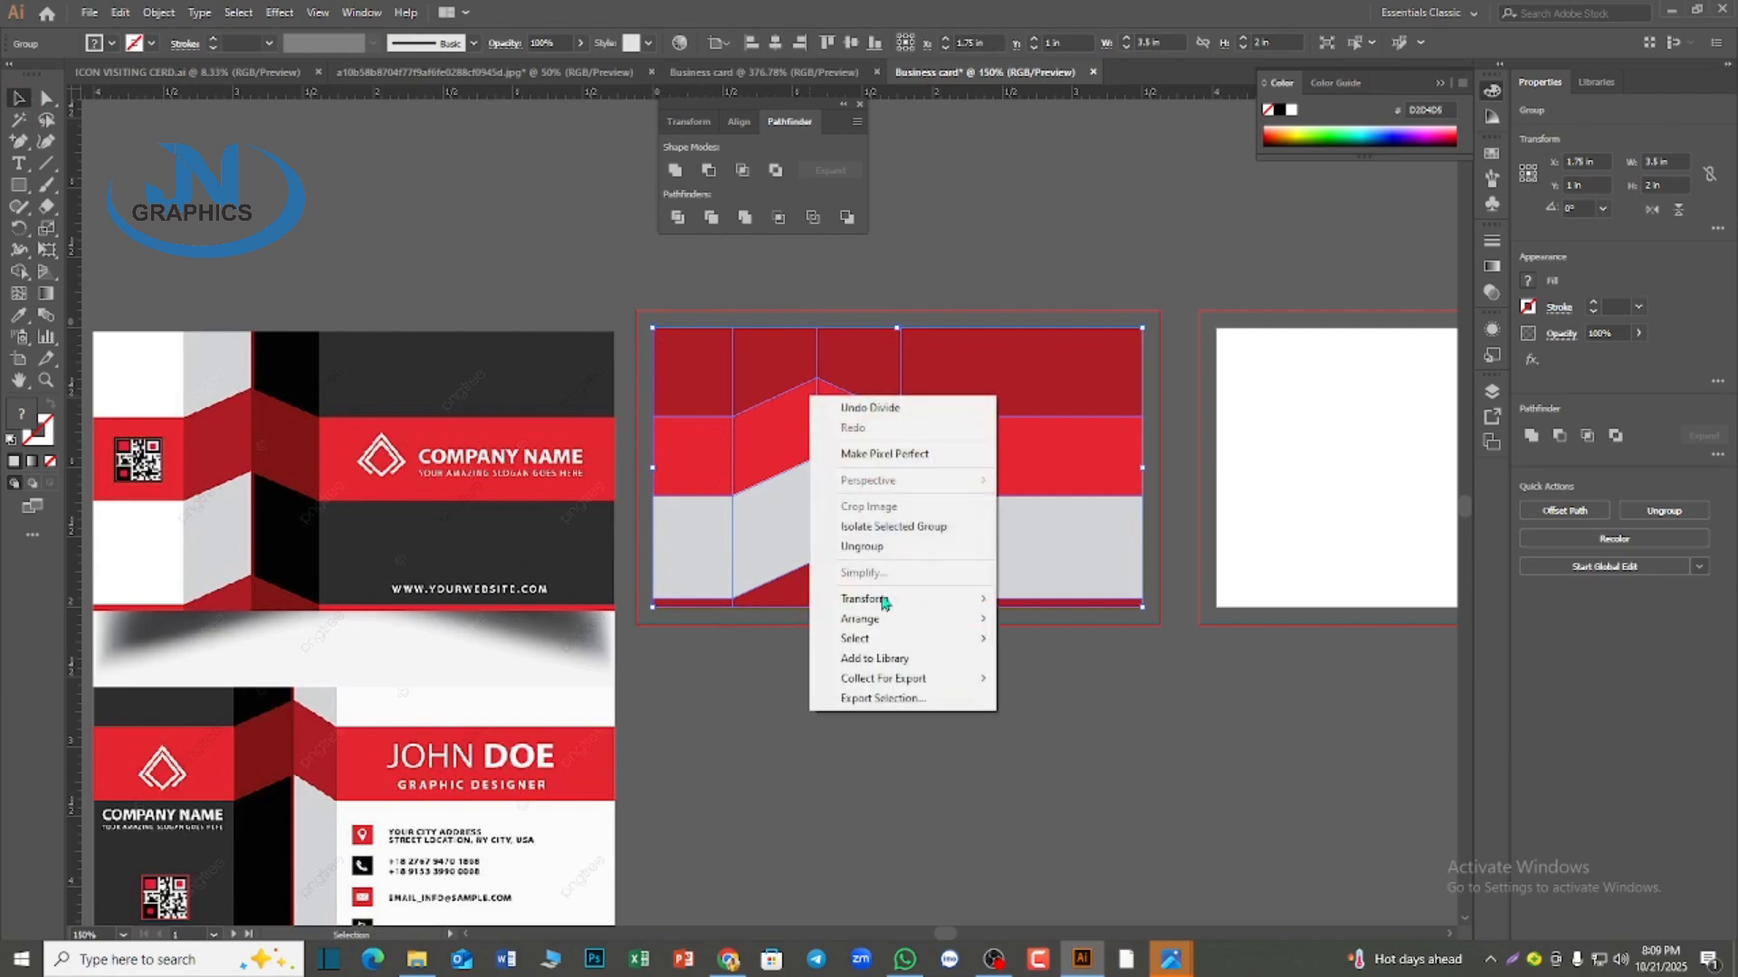
left_click(883, 546)
left_click(917, 215)
Recolor the middle band with the Eyedropper, sampling the reference's bright red for the outer pieces and dark red for the two folds
left_click(704, 477)
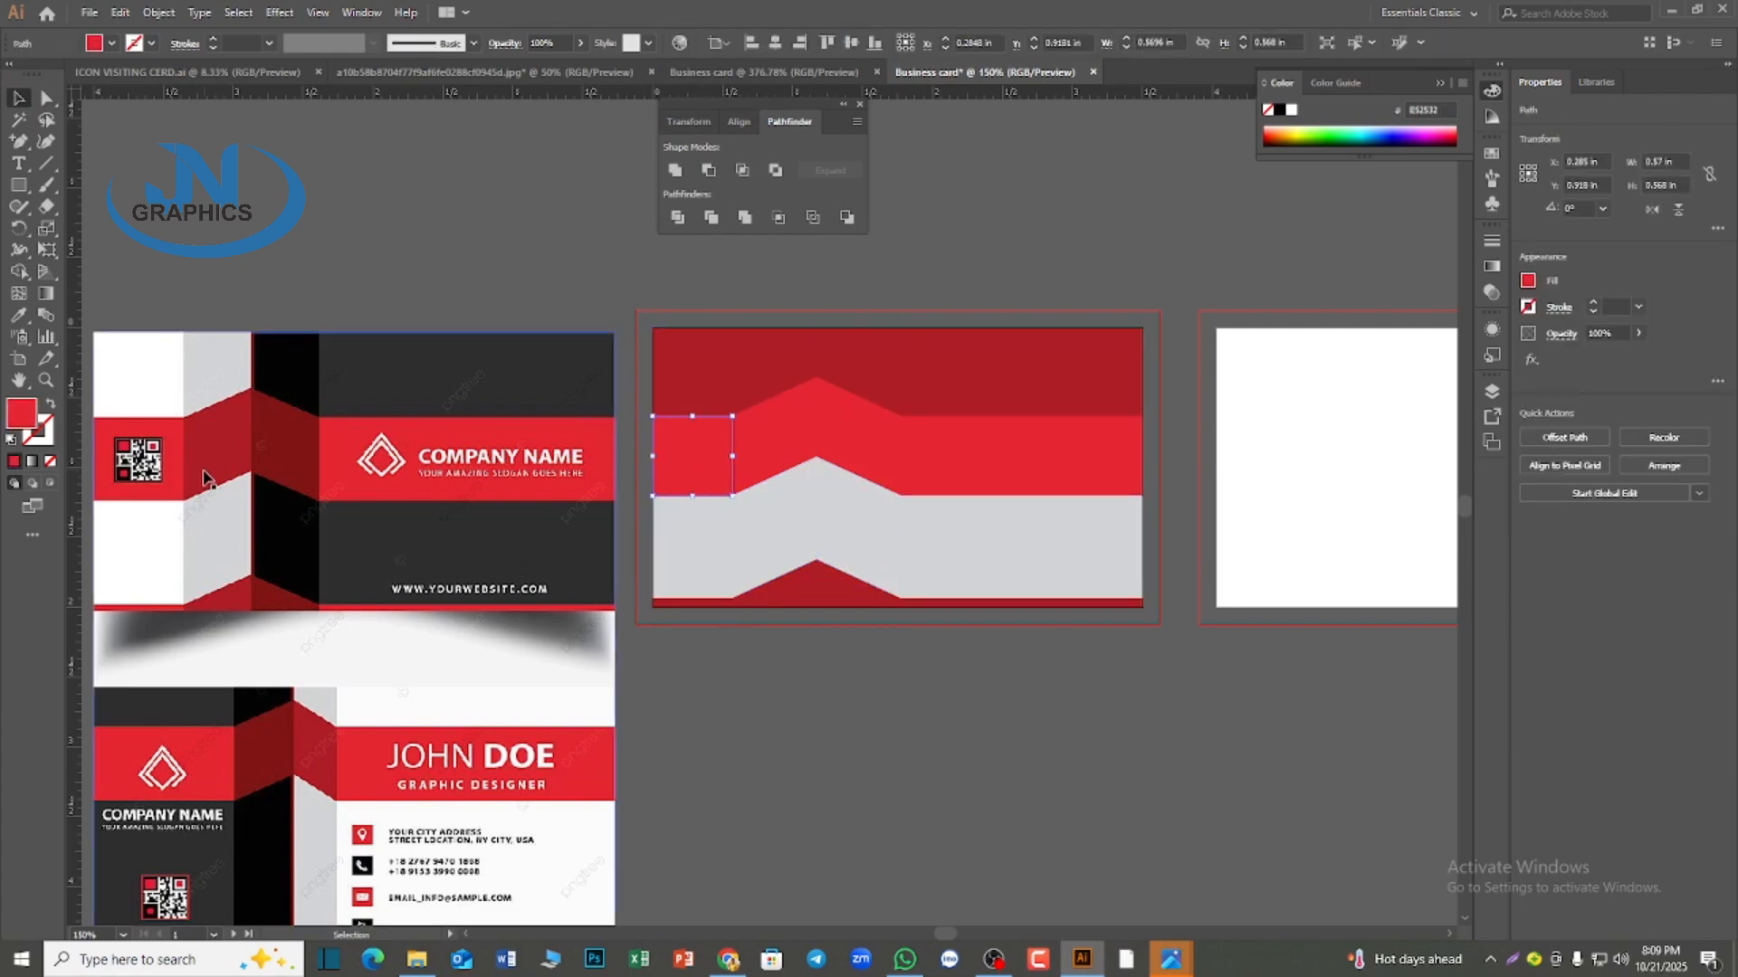
key("i")
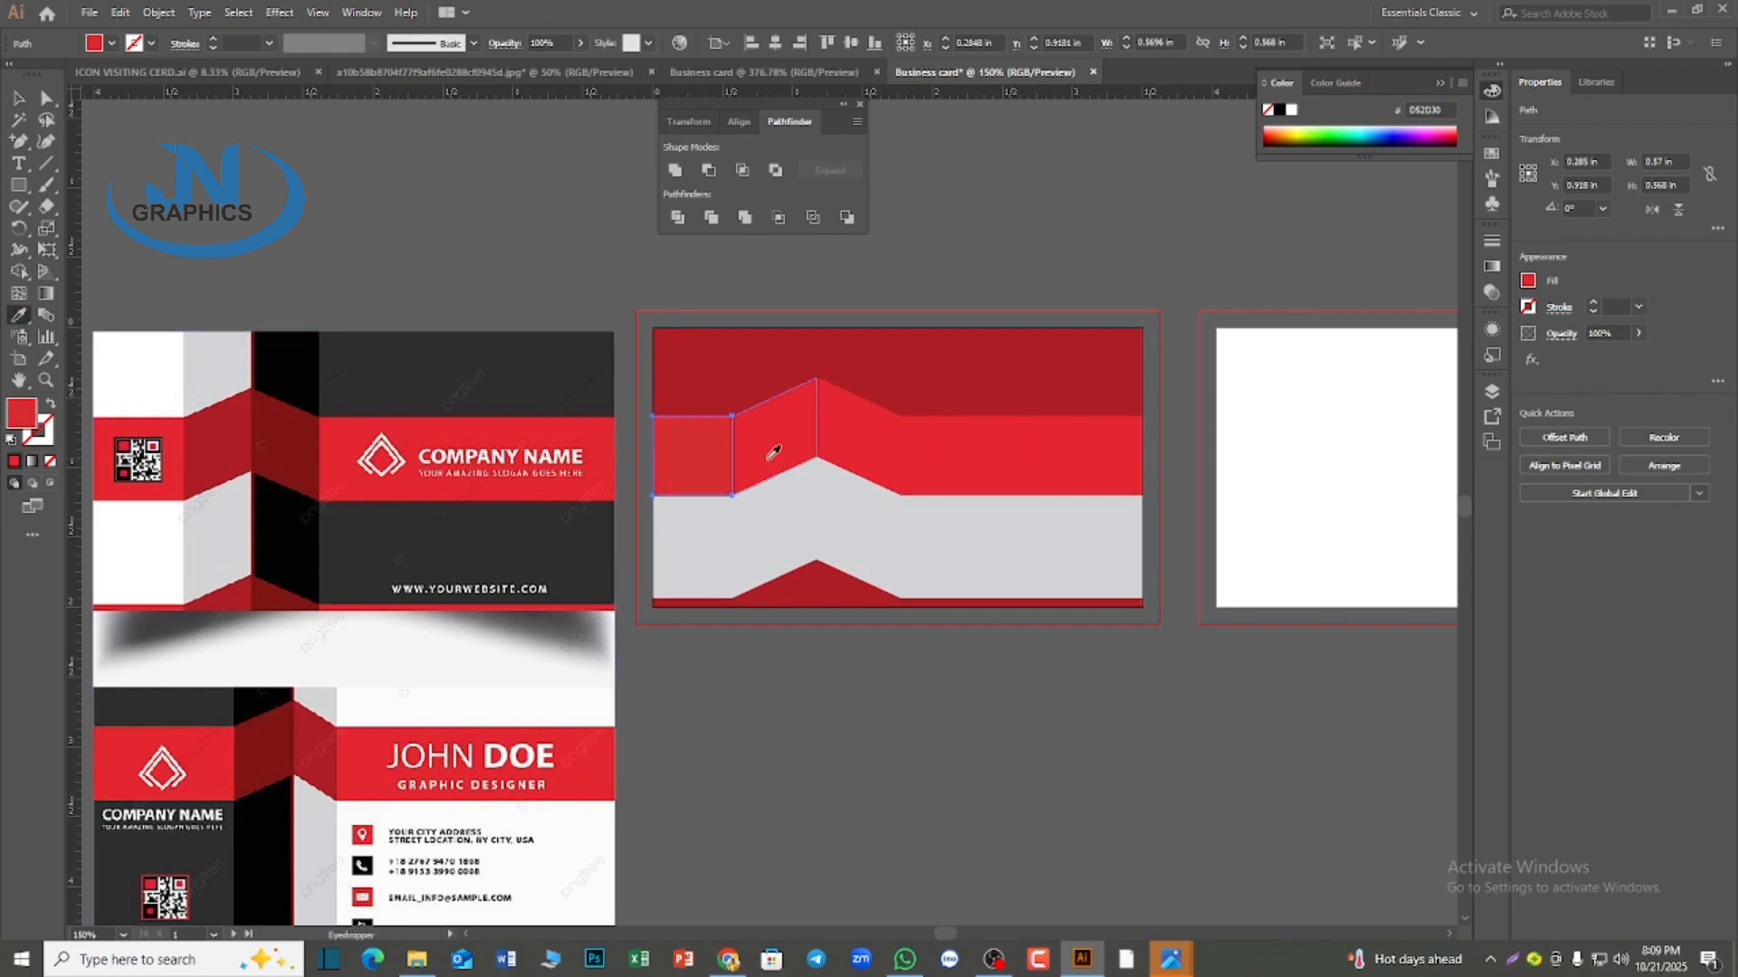
left_click(778, 468, "ctrl")
left_click(221, 444)
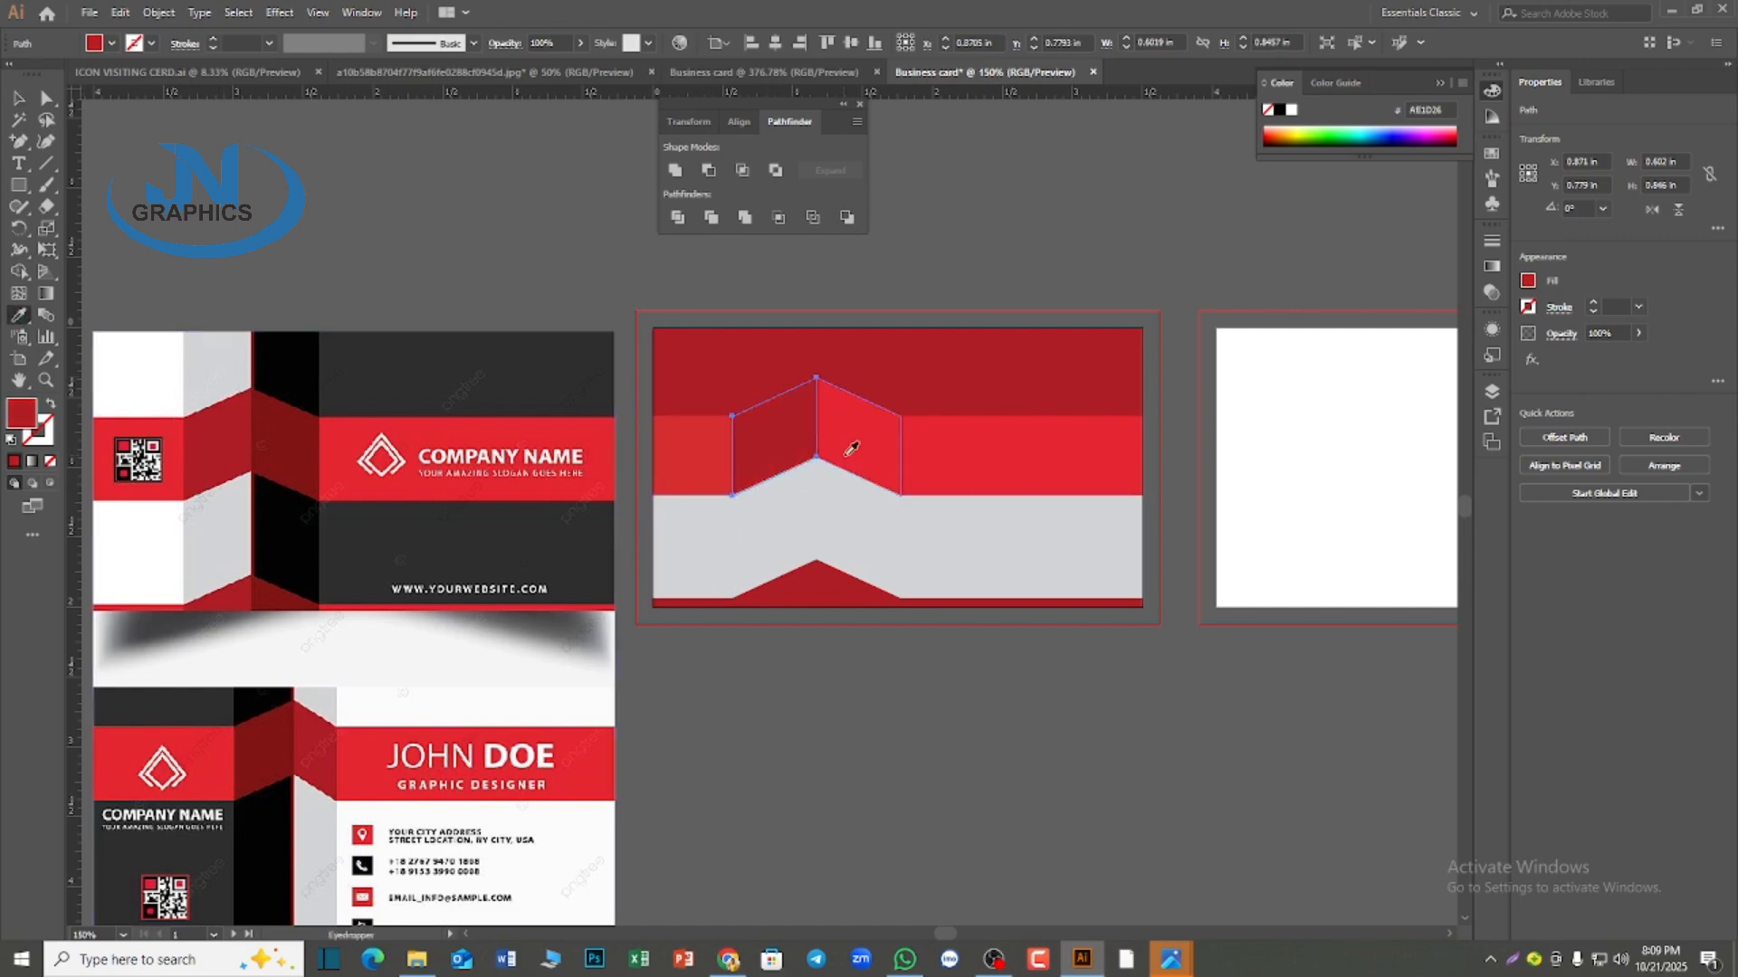
left_click(849, 448, "ctrl")
left_click(789, 431)
left_click(937, 460, "ctrl")
left_click(673, 452, "ctrl+shift")
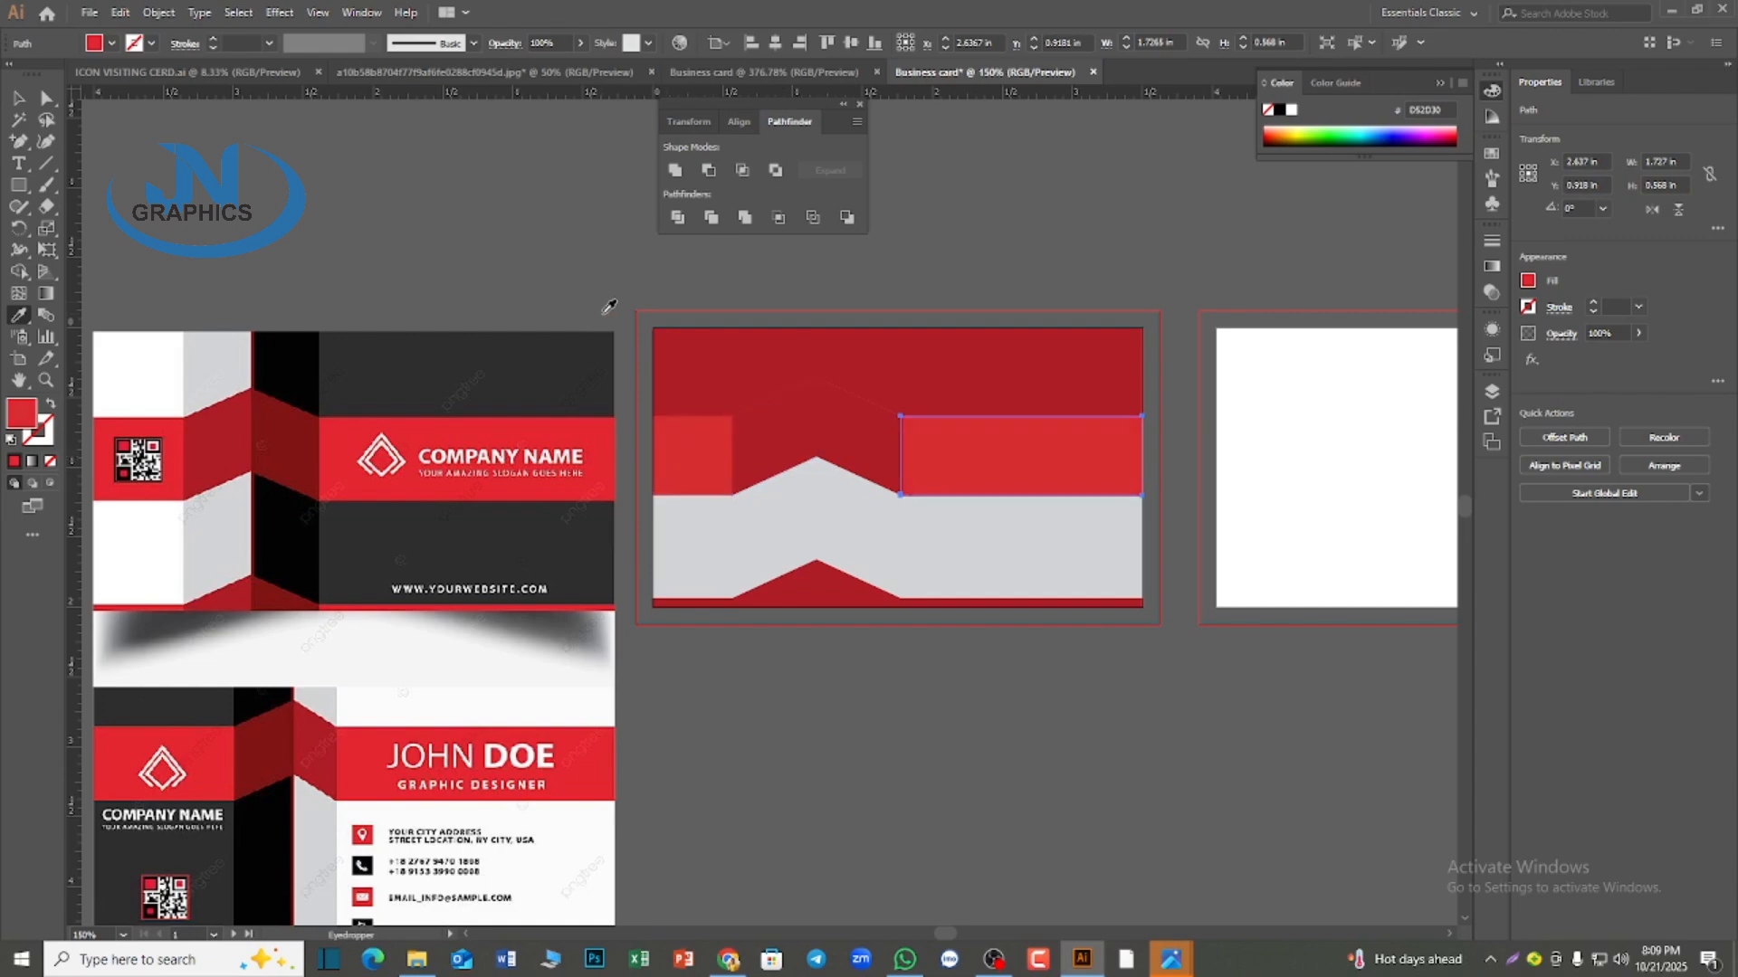
Fill the lower band's outer pieces white and dark gray and its second fold black, sampling the colors from the reference card
left_click(707, 544, "ctrl")
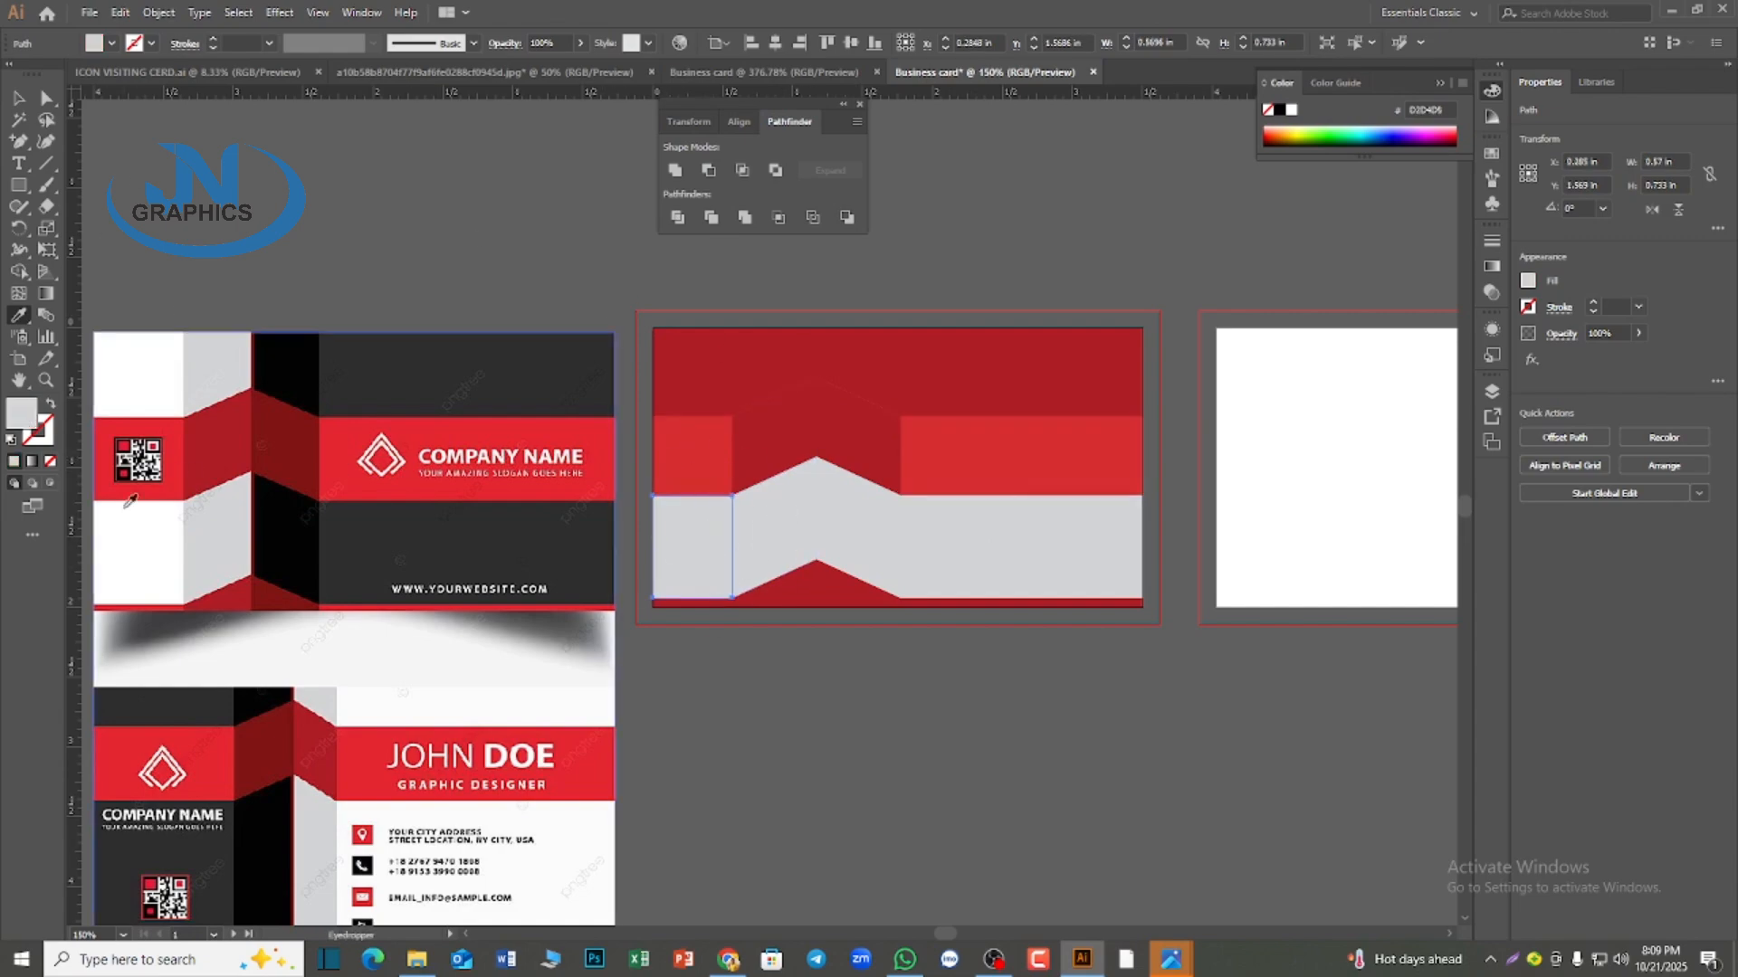
left_click(132, 525)
left_click(800, 532, "ctrl")
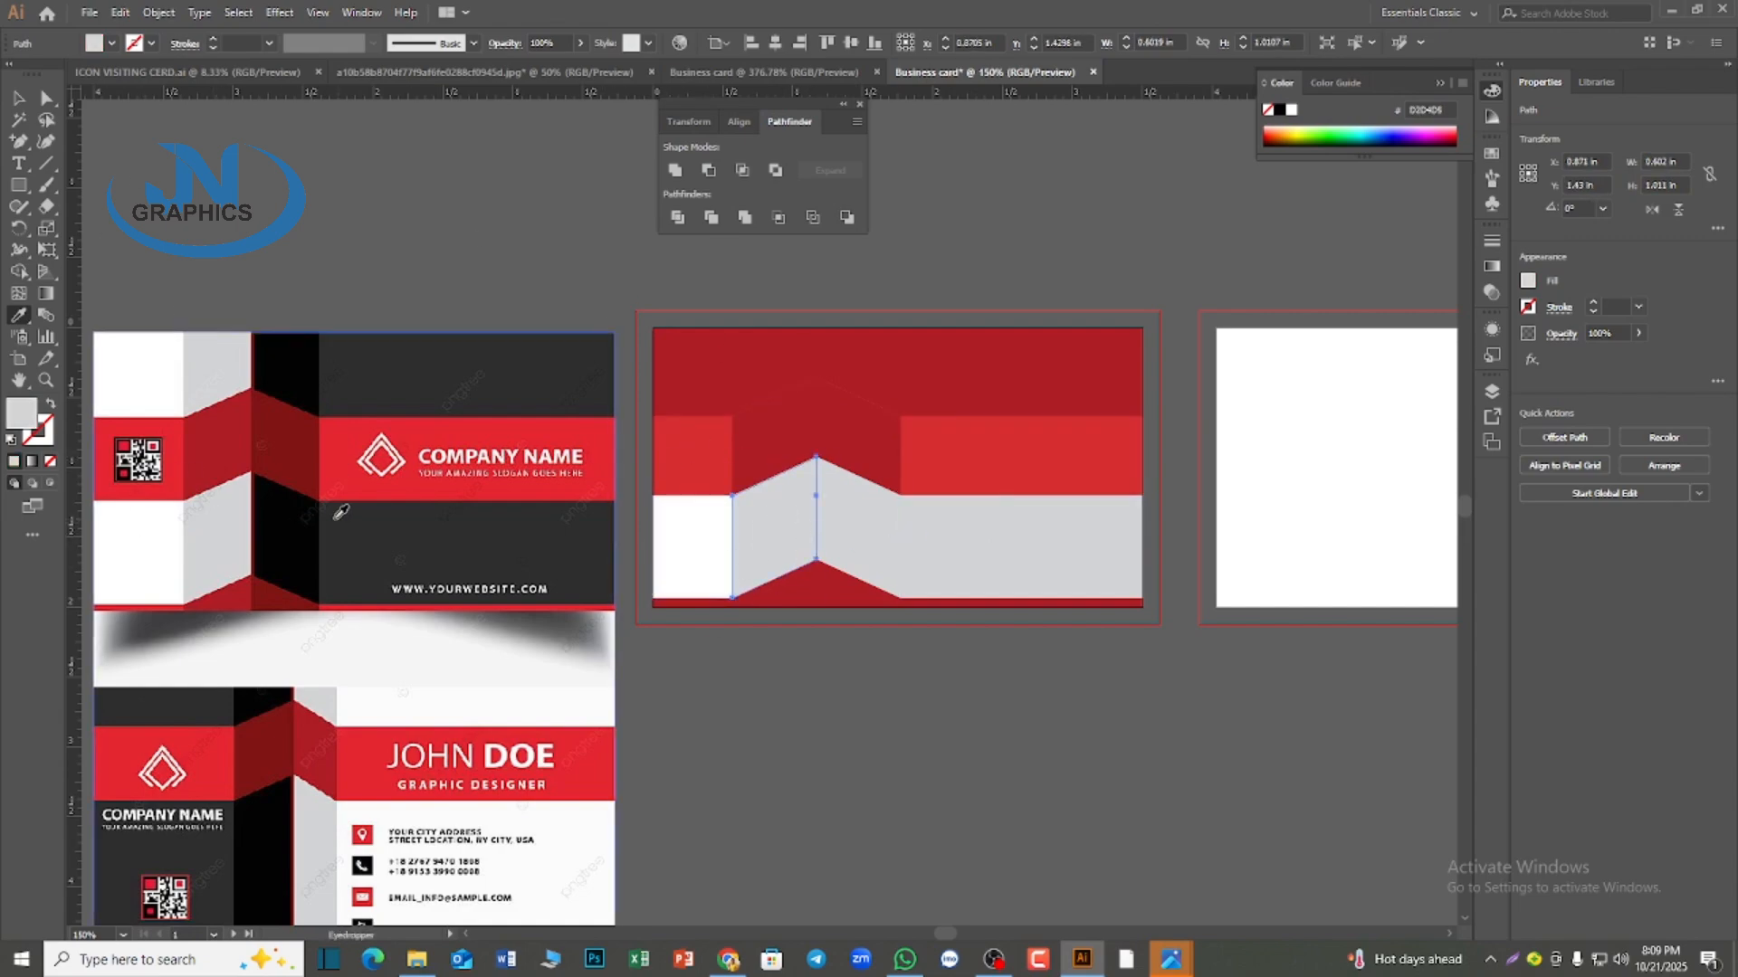
left_click(939, 529, "ctrl")
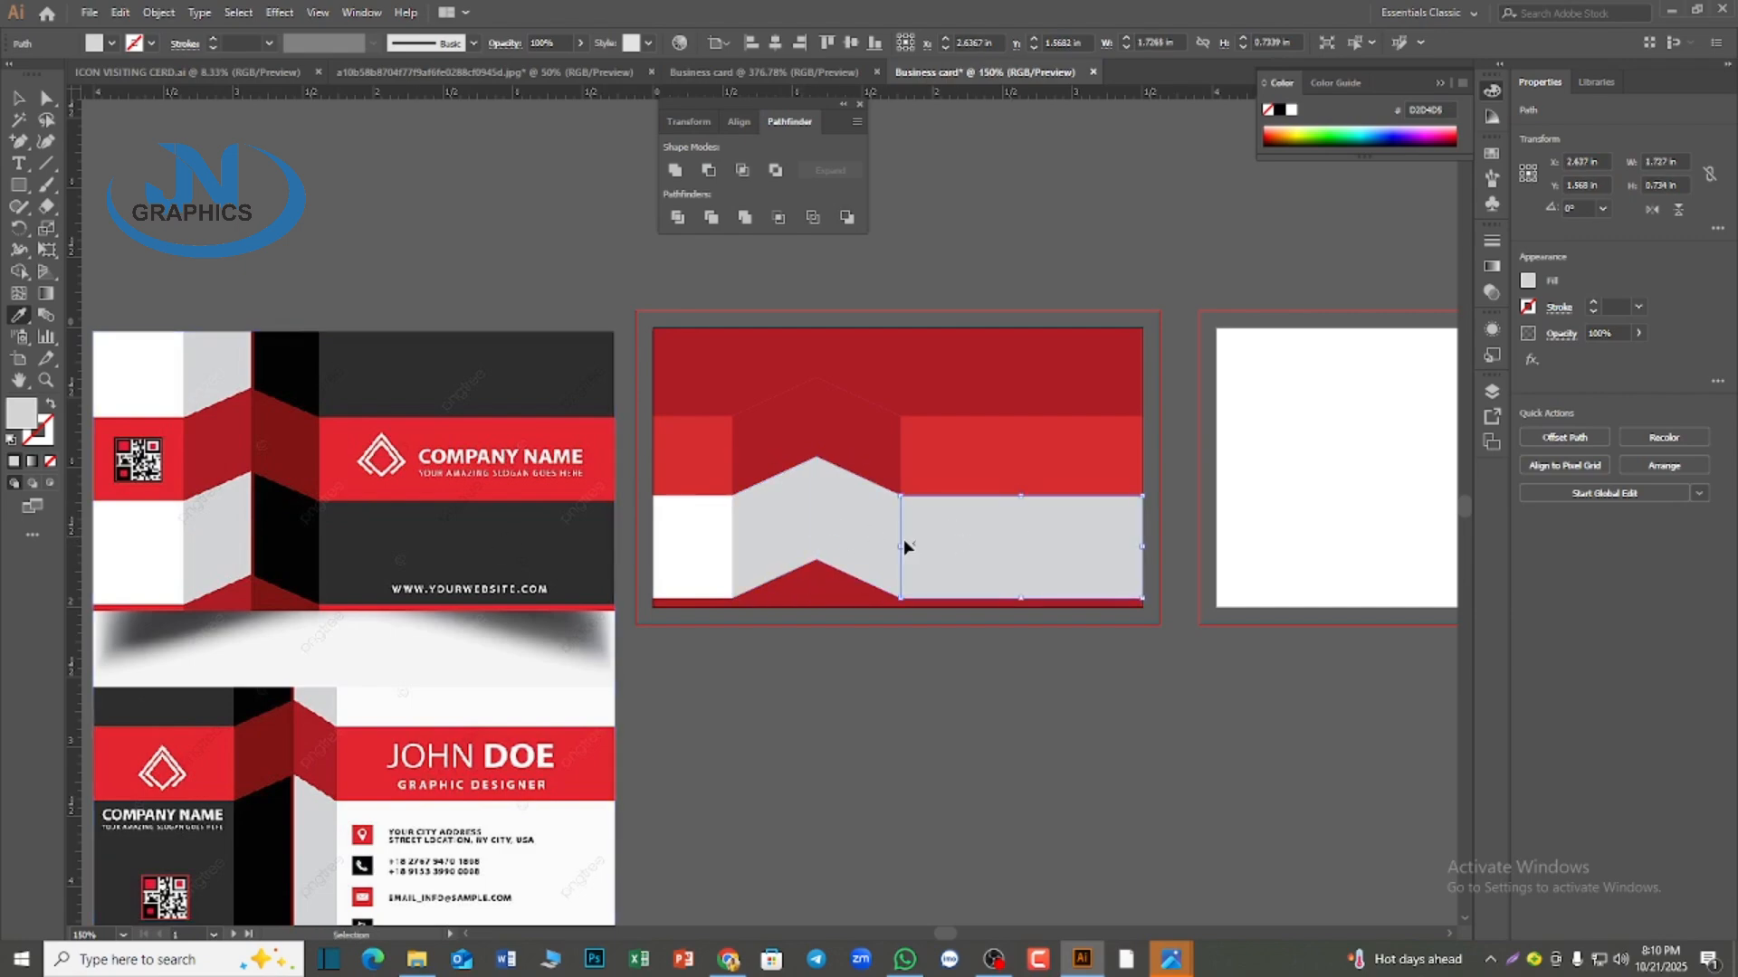
left_click(709, 536)
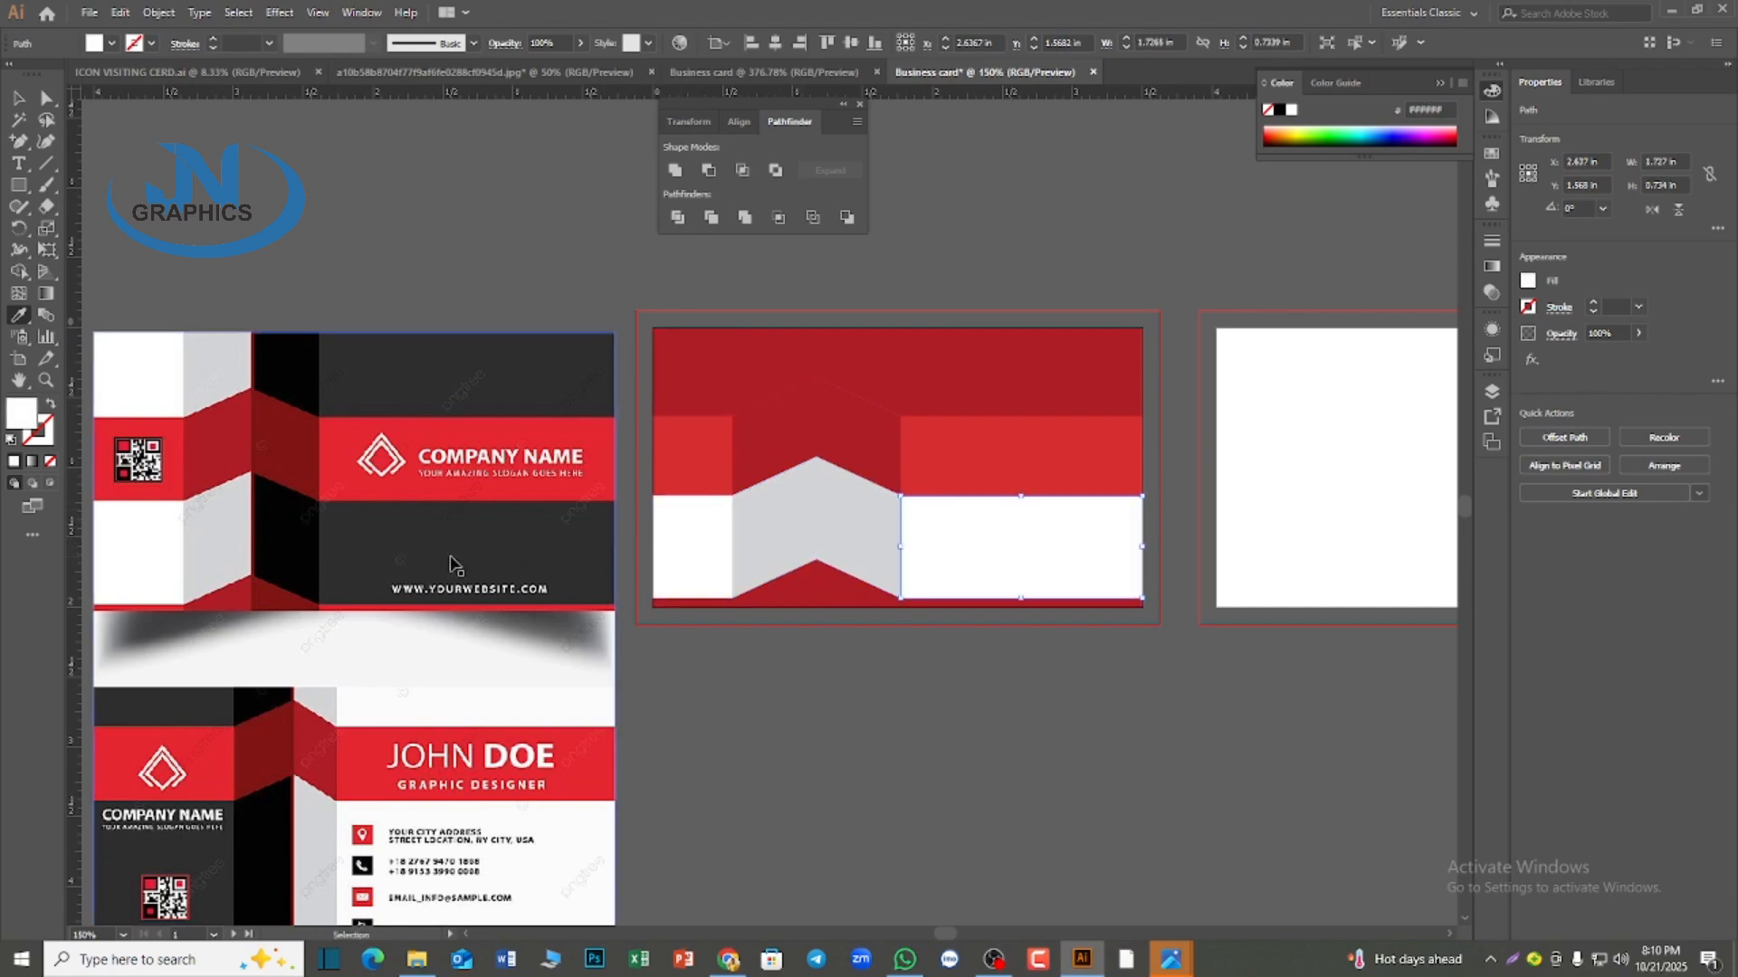
left_click(503, 532)
left_click(884, 570, "ctrl")
left_click(305, 541)
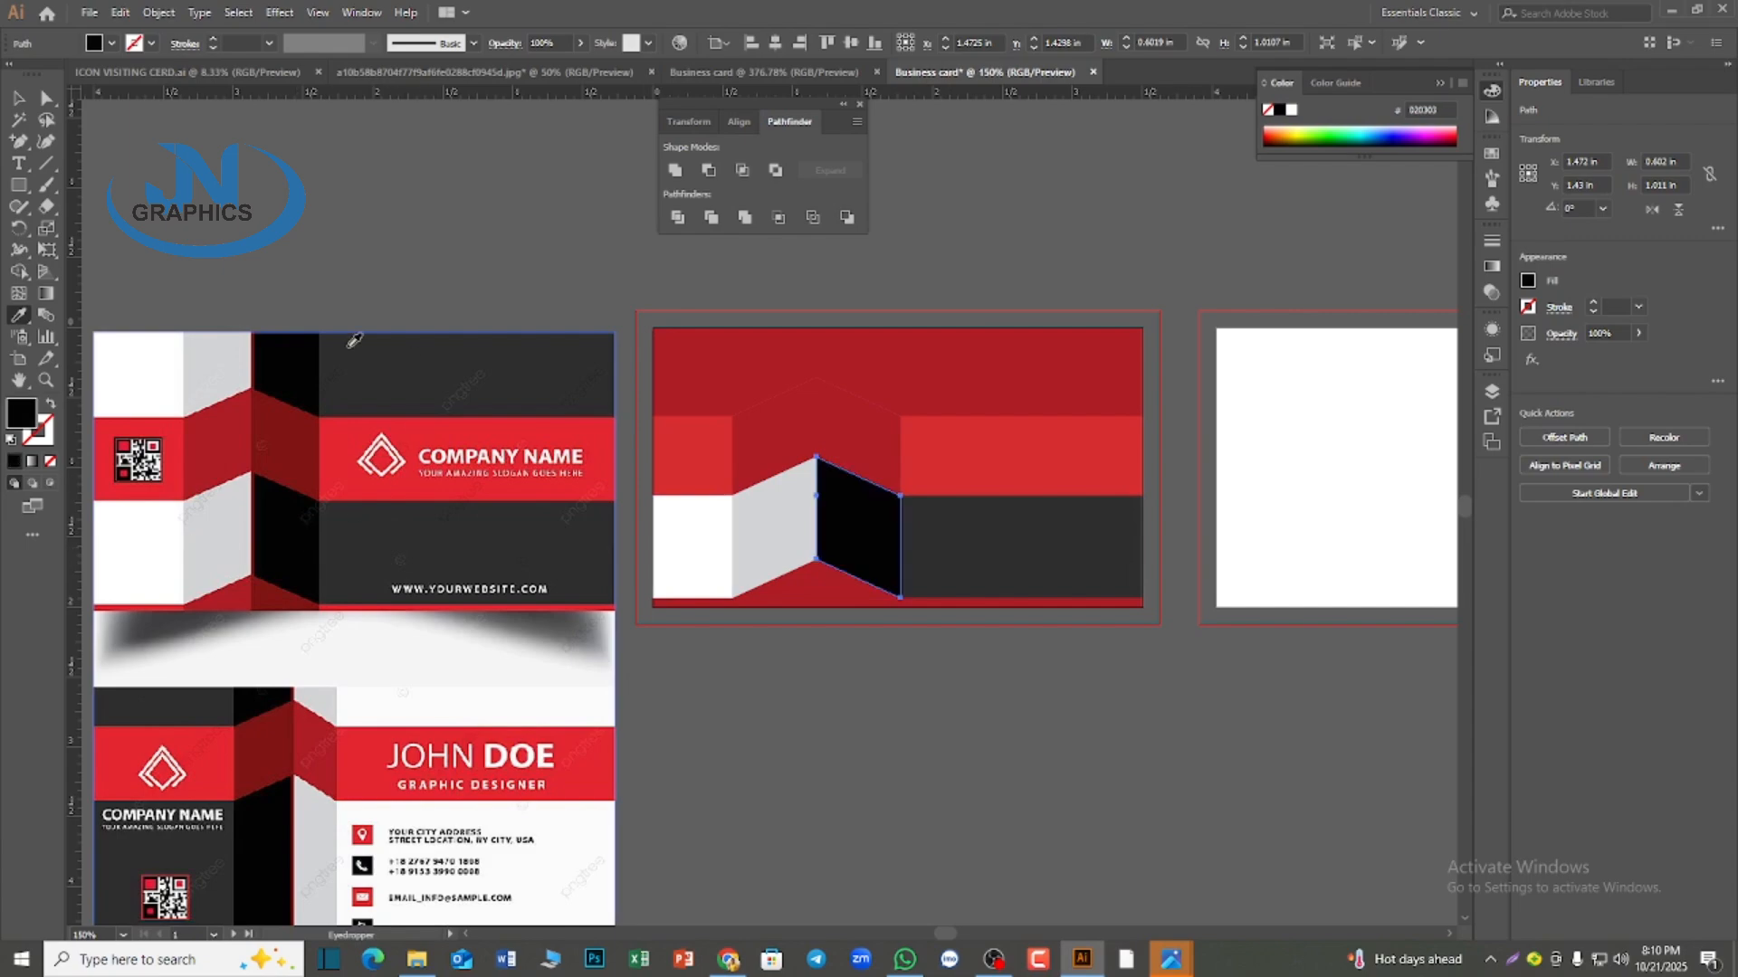
Recolor the upper band to match the lower one with white, light gray, black and dark gray pieces, and deselect
left_click(855, 400, "ctrl")
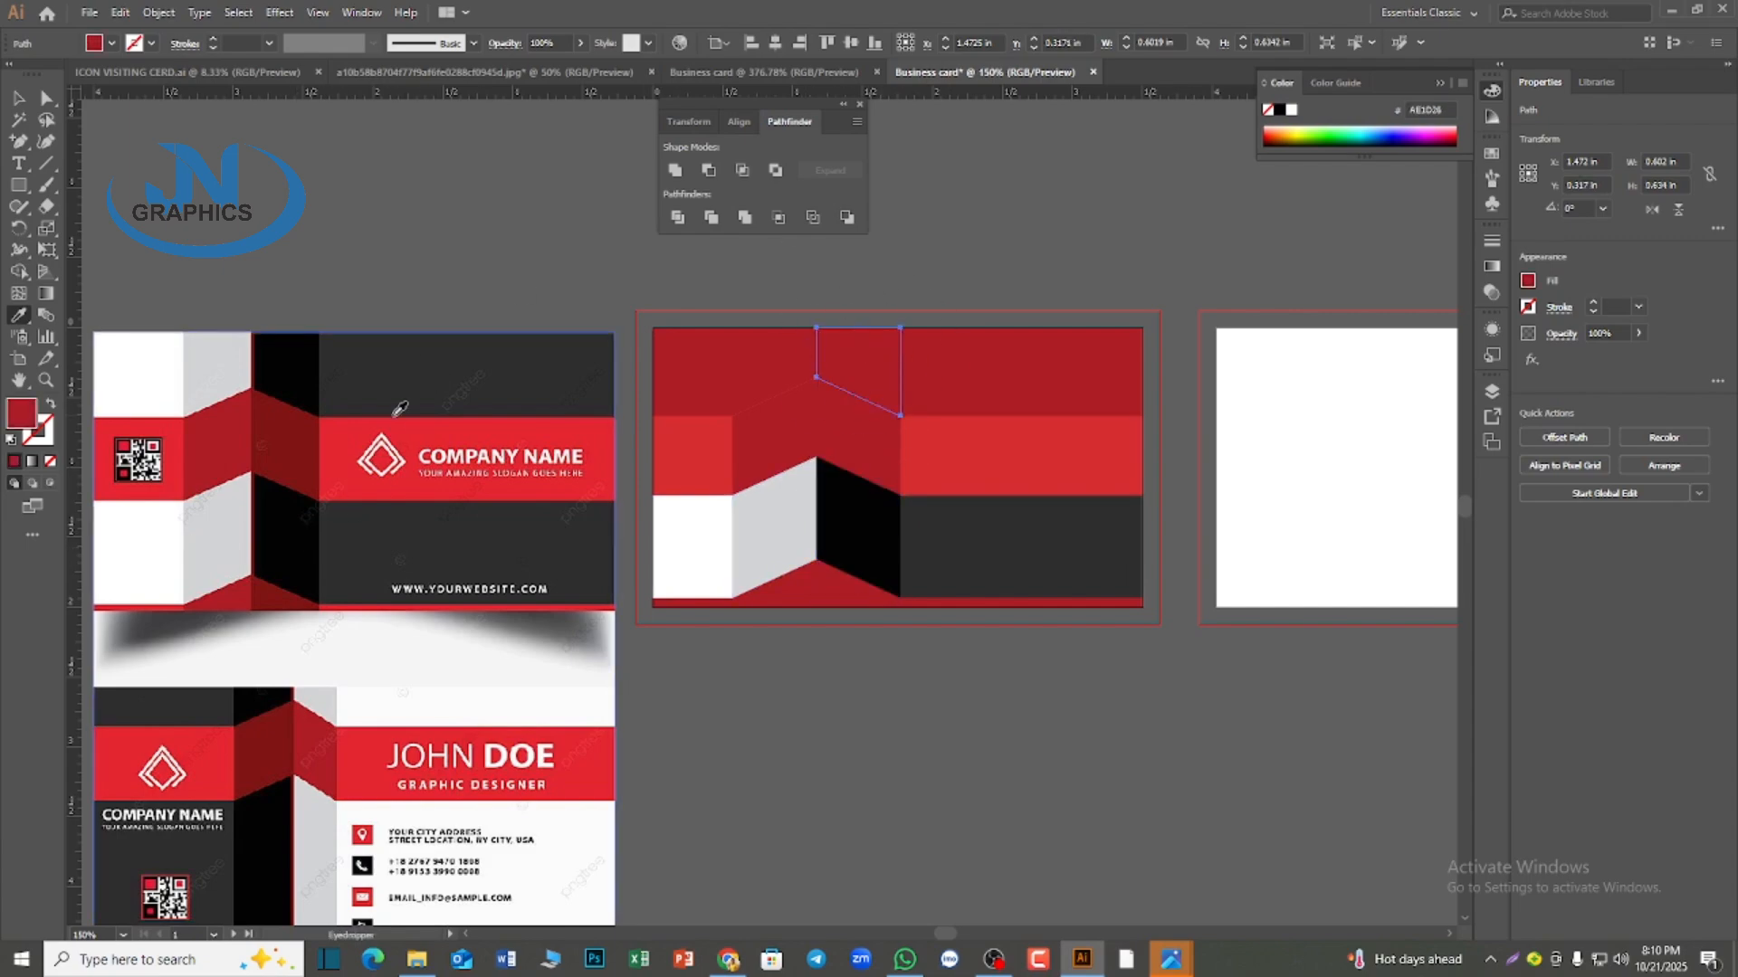
left_click(313, 355)
left_click(968, 403, "ctrl")
left_click(1027, 507)
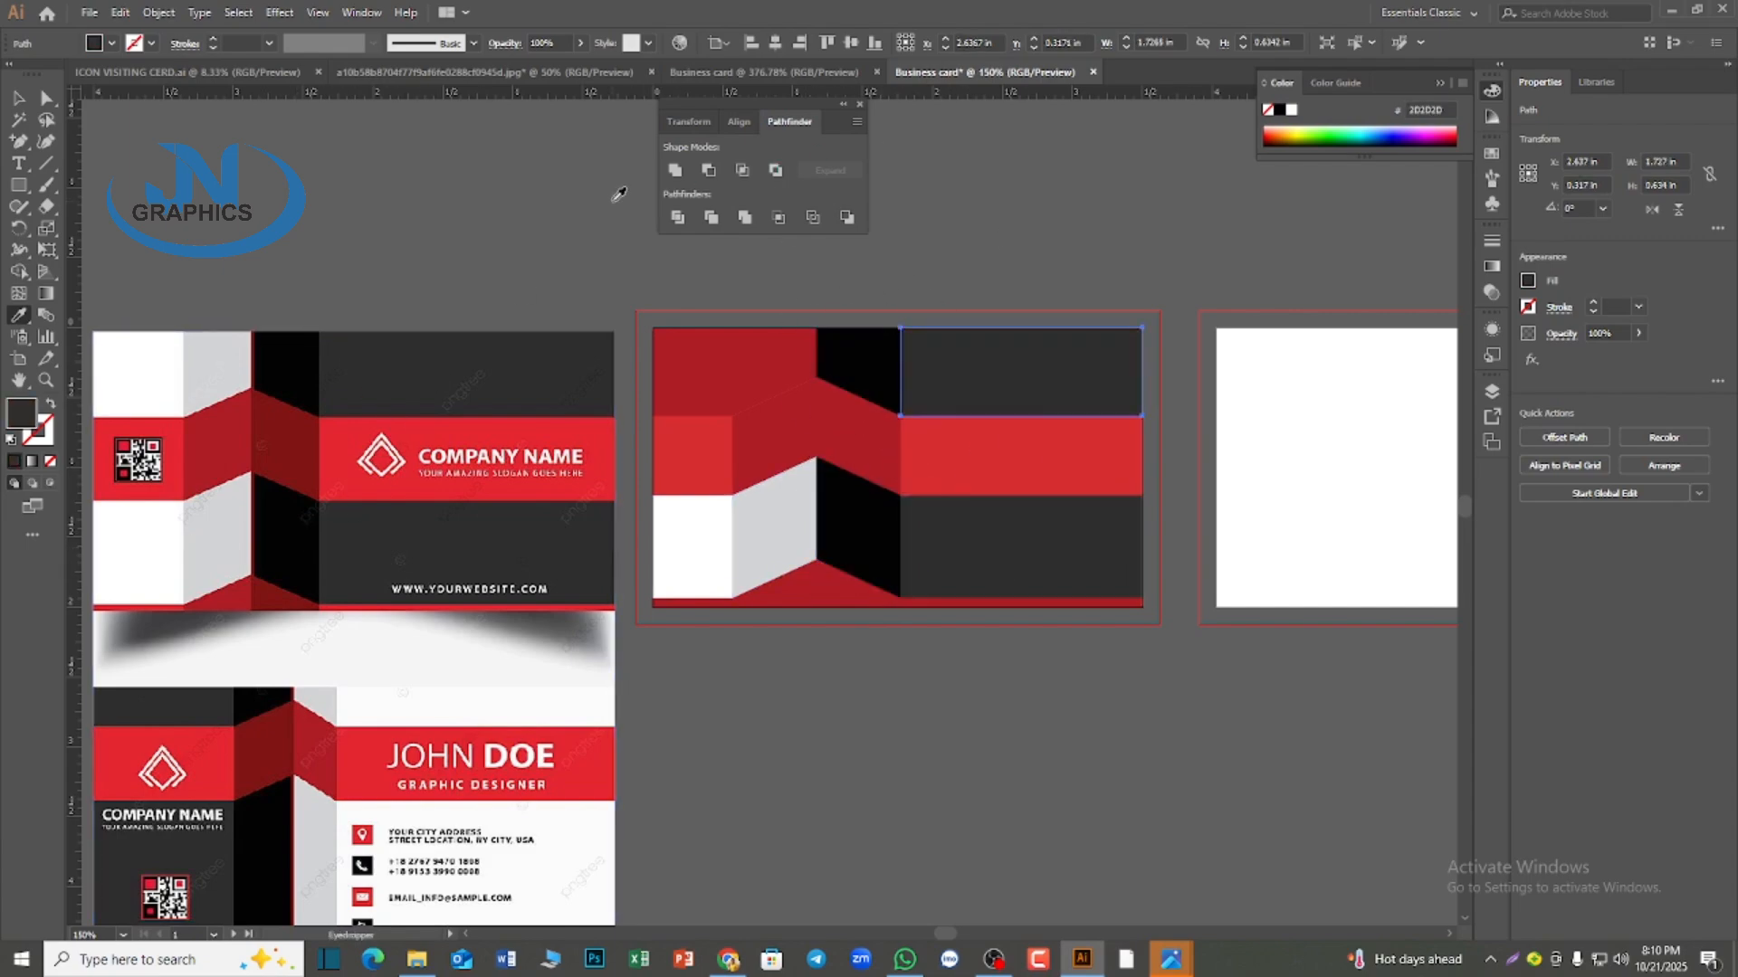
left_click(667, 512)
left_click(799, 350, "ctrl")
left_click(773, 525)
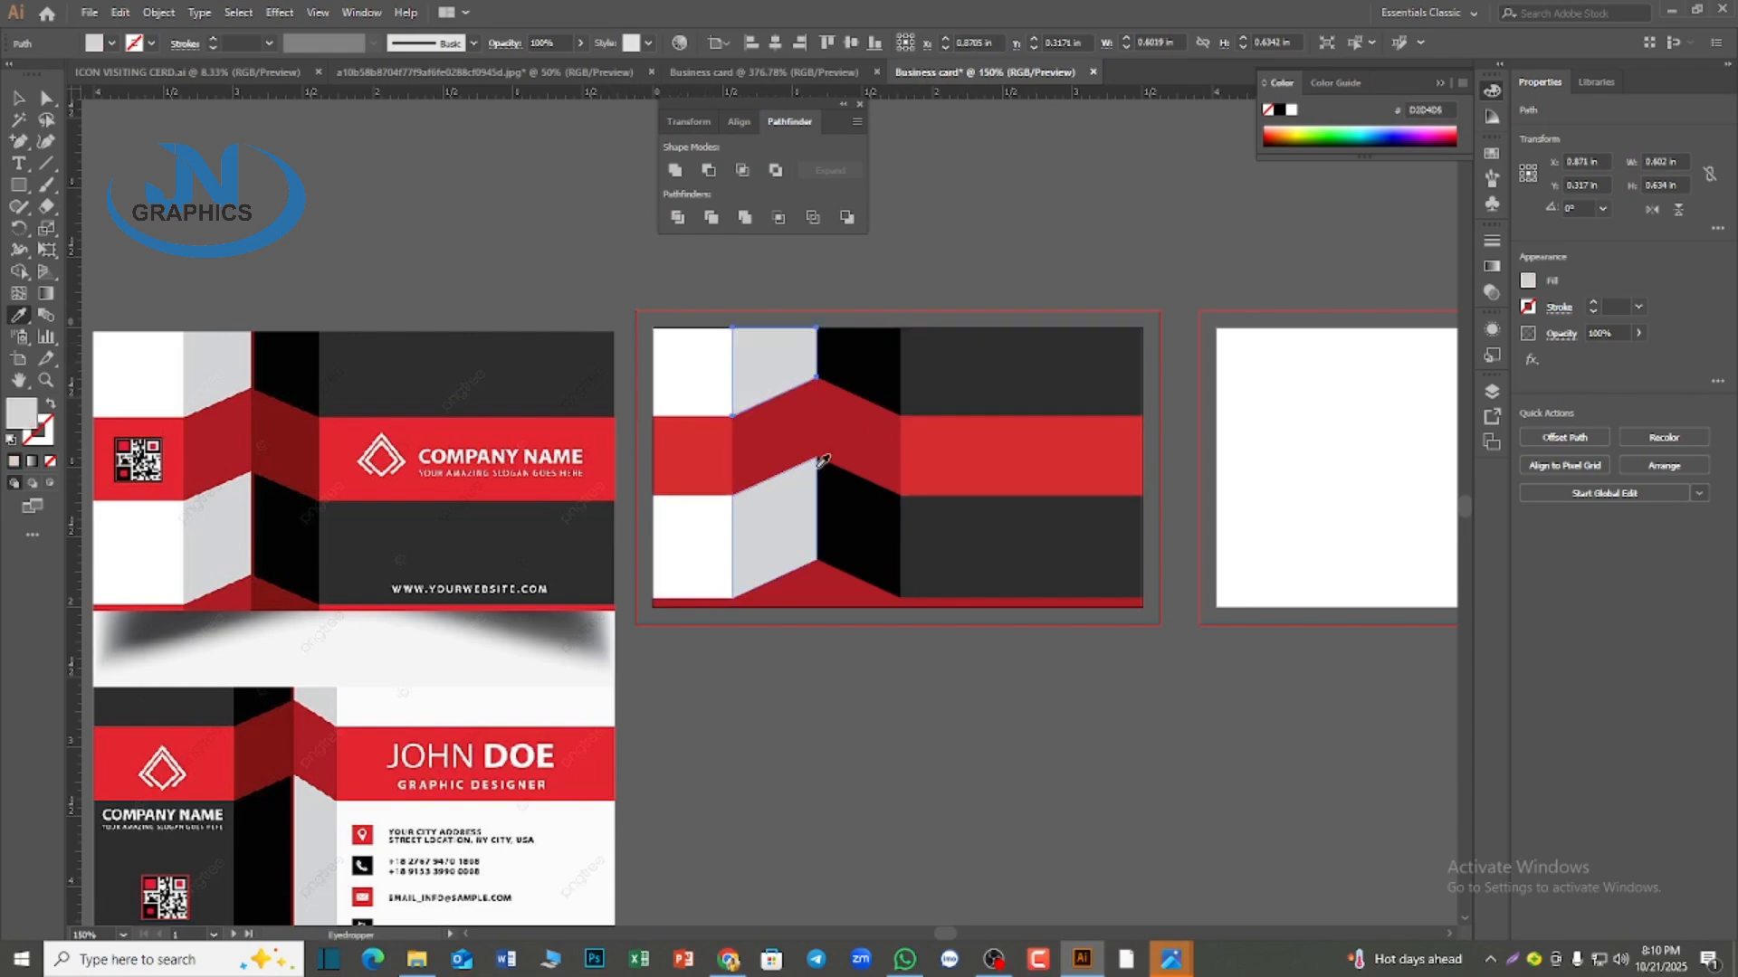
left_click(21, 99)
left_click(680, 285)
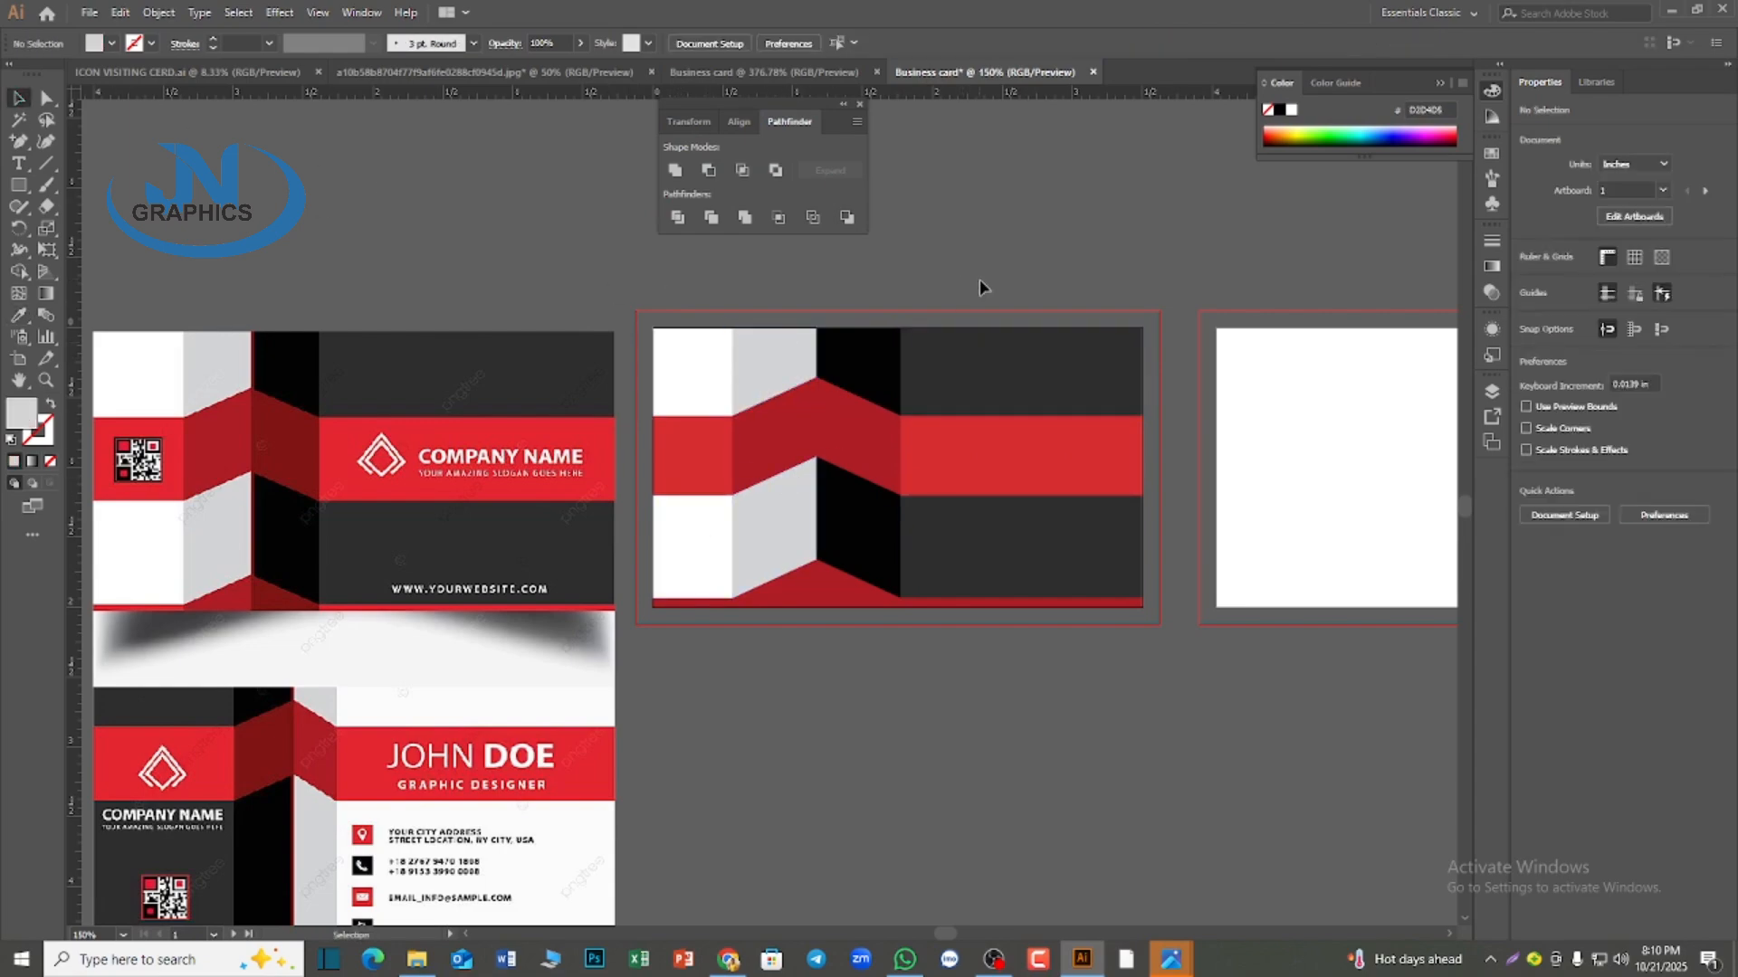
Bring all the icons, QR code, logo and contact text from ICON VISITING CERD.ai into the 150% Business card document
key("super")
left_click(885, 666)
left_click(188, 72)
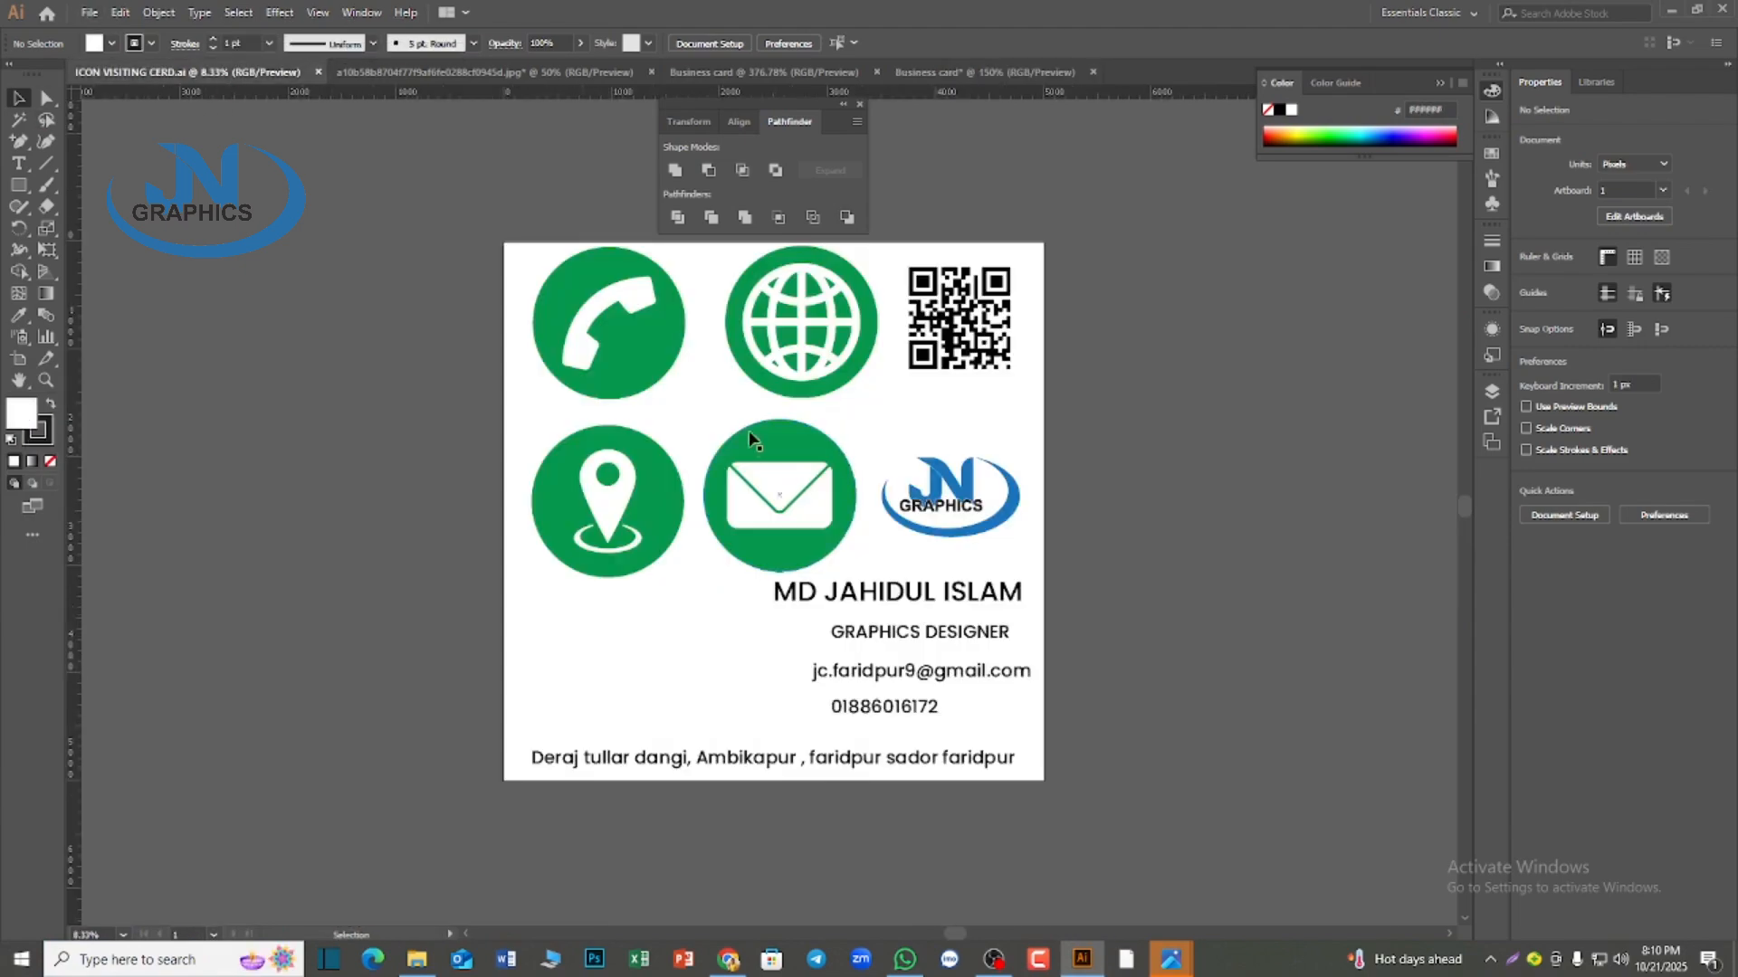
key("ctrl+a")
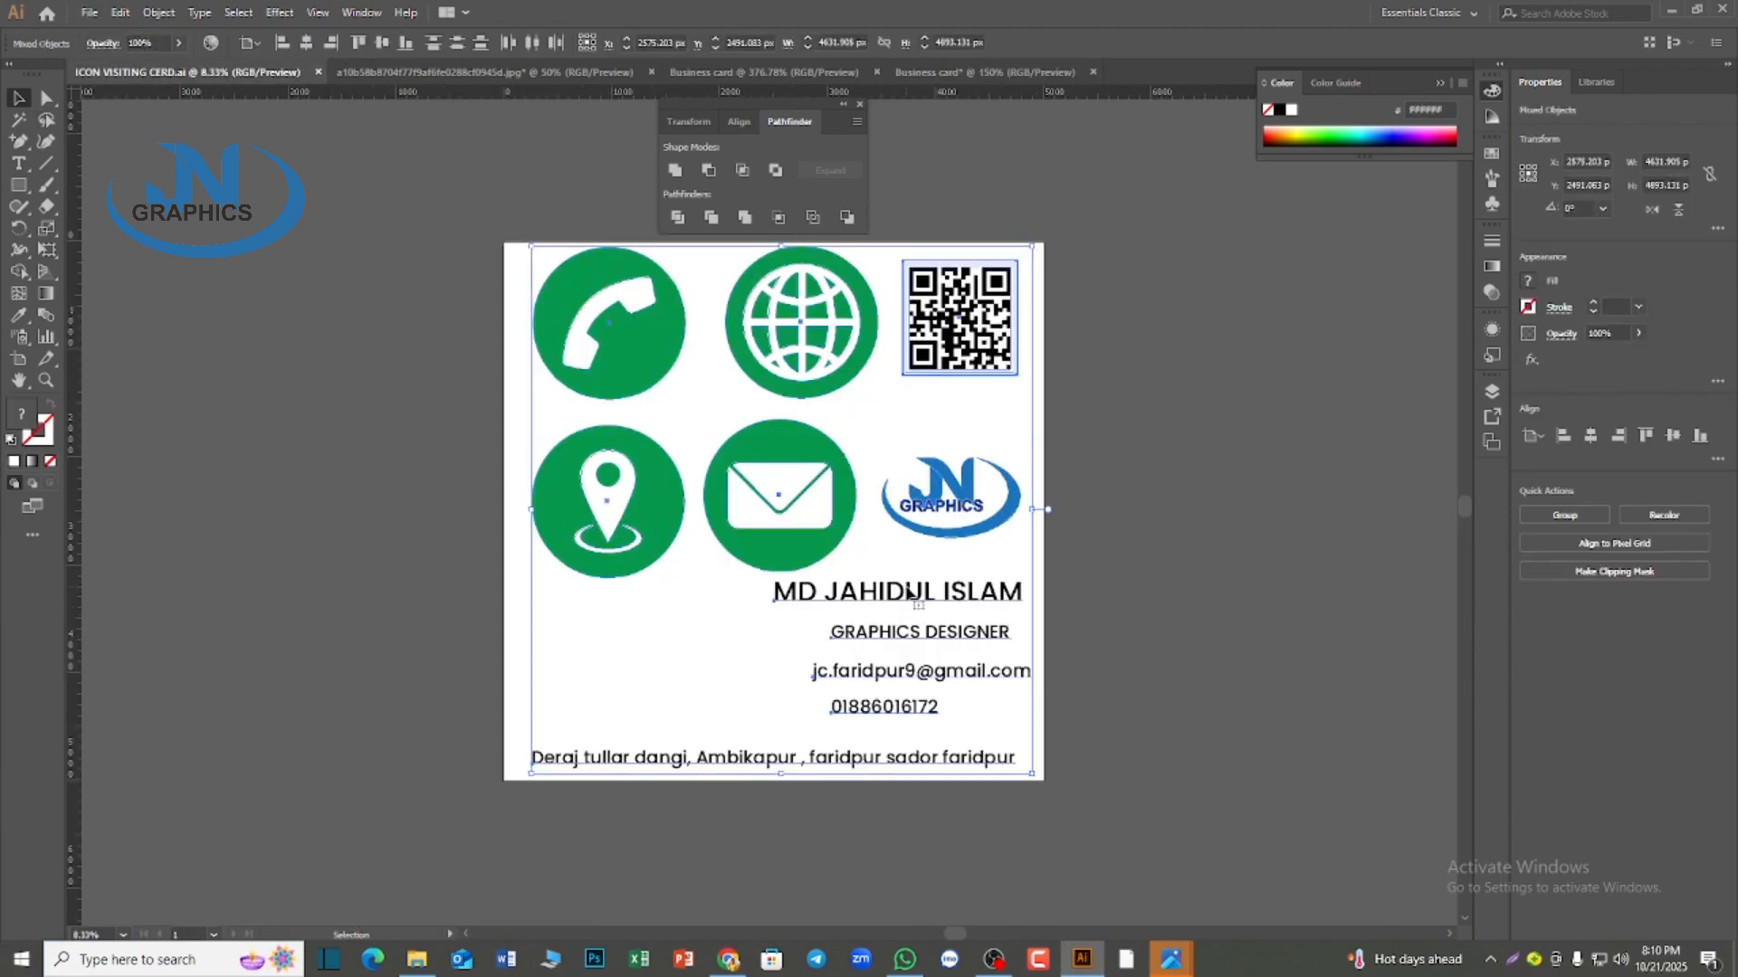
left_click_drag(908, 593, 846, 548)
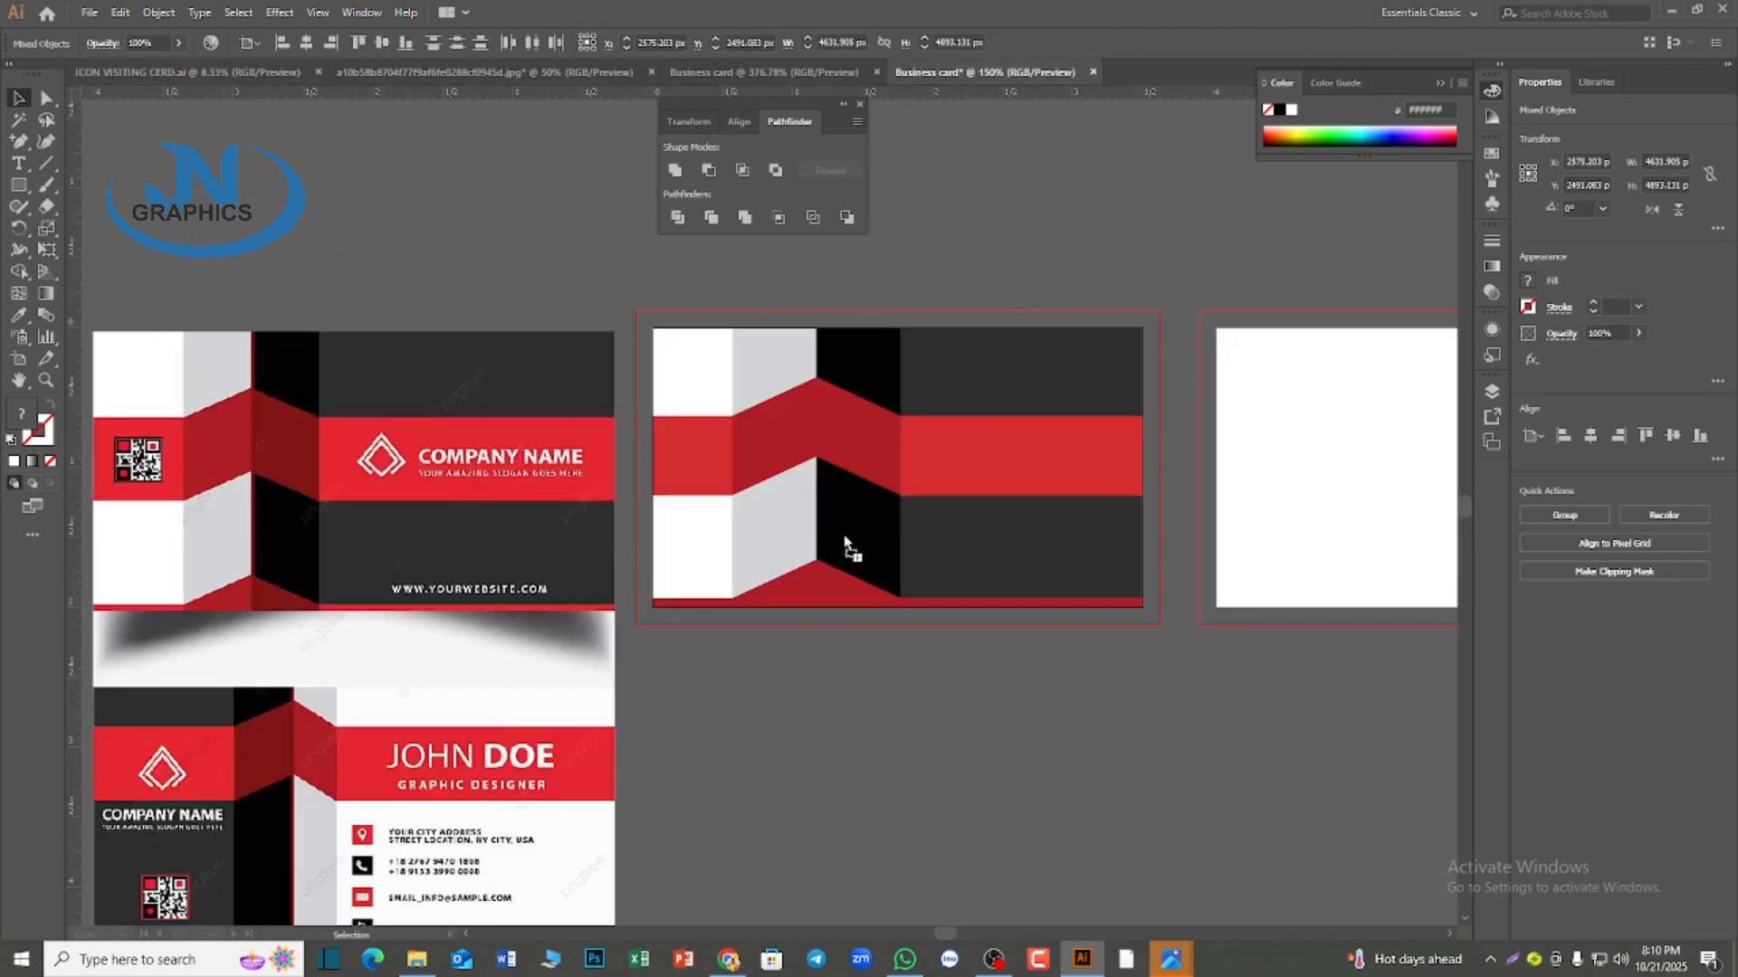
left_click_drag(403, 590, 416, 600)
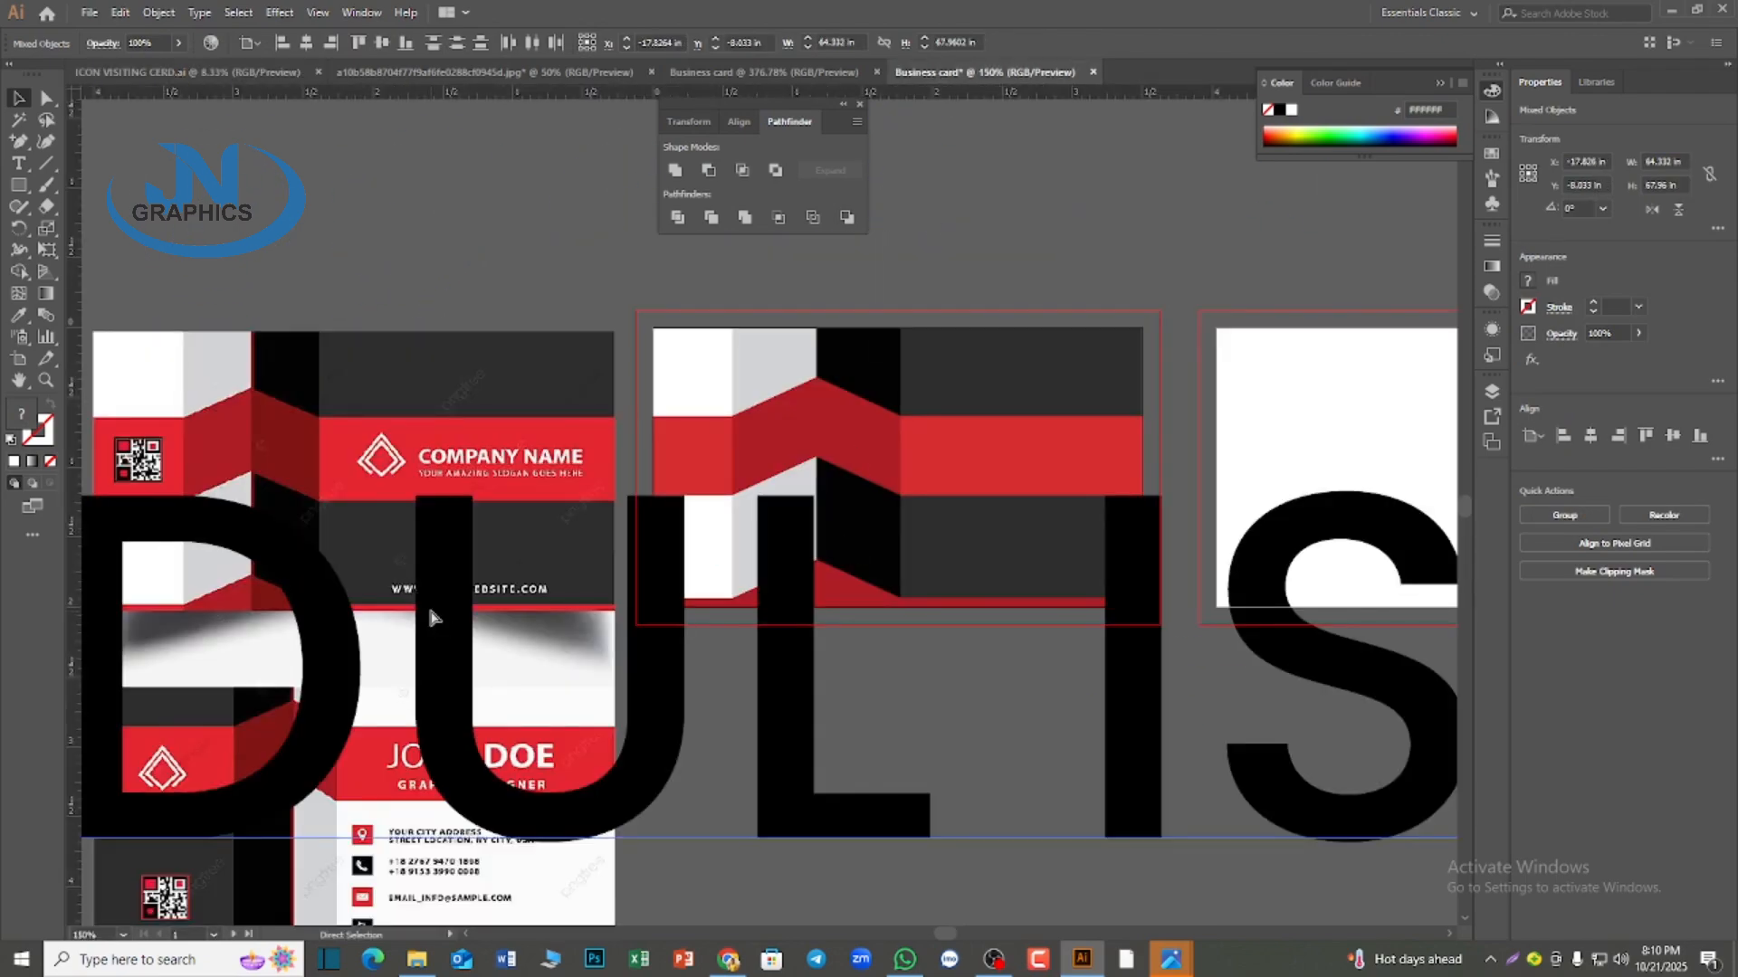
Scale the imported icons and contact text down to about 7.4 in wide and place them beside the reference image
key("ctrl+t")
scroll(837, 326, "down", 2)
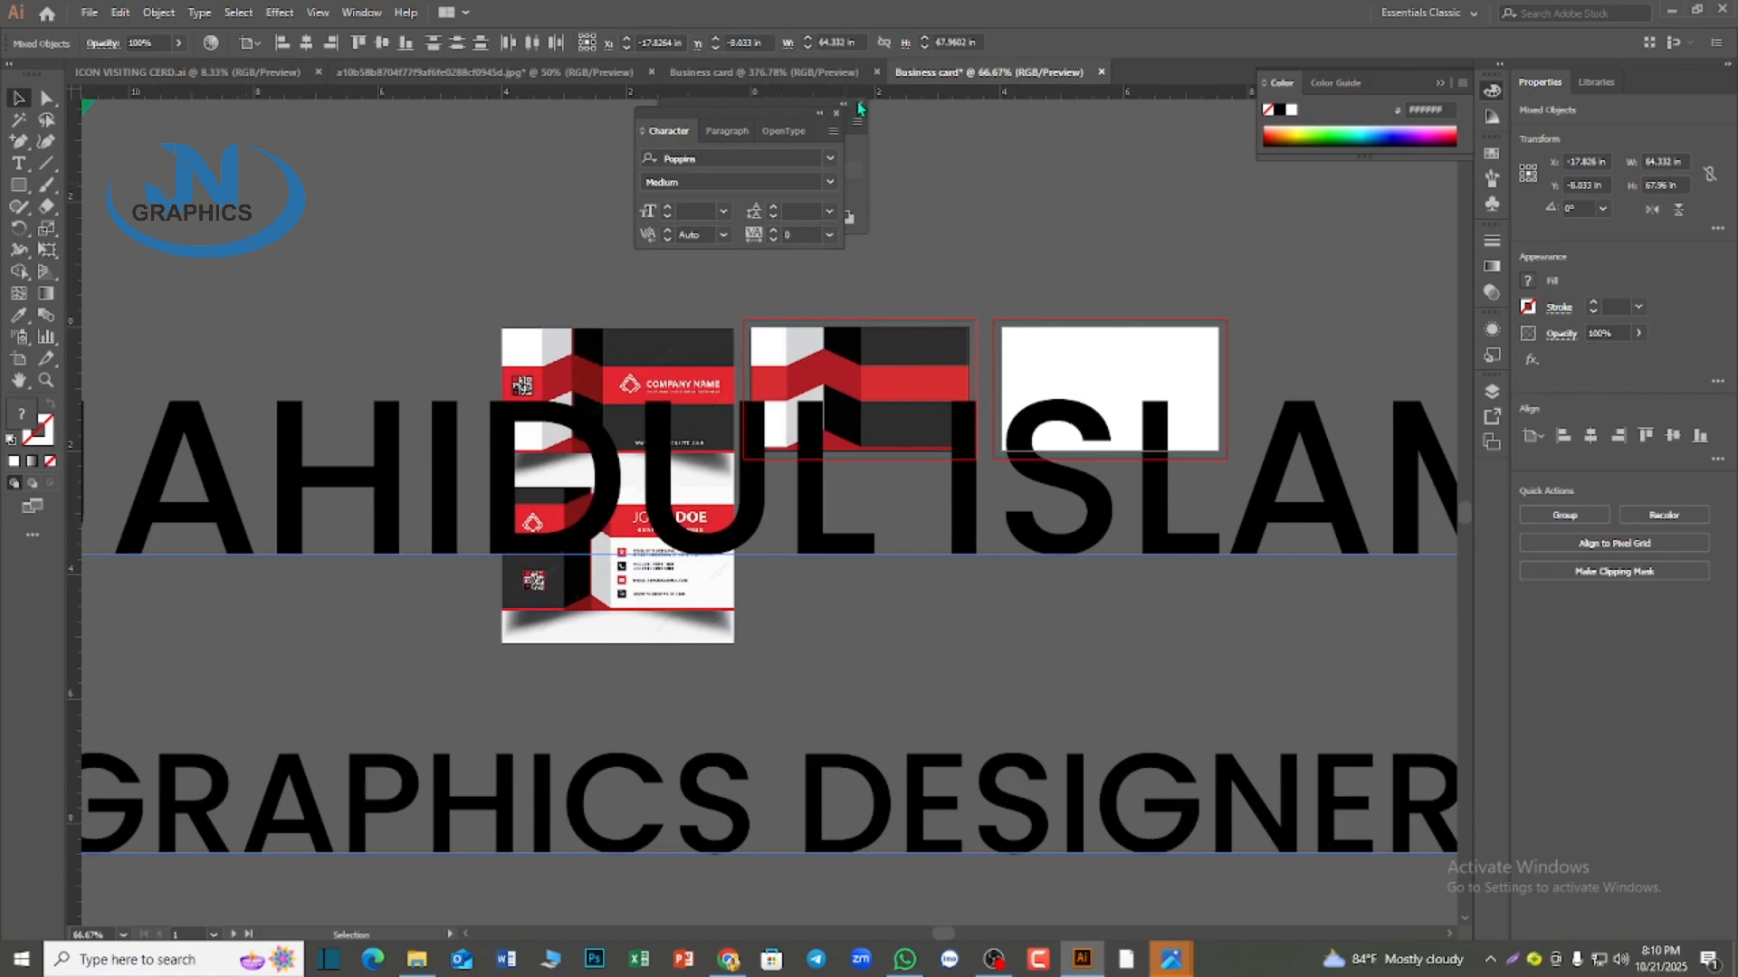
scroll(949, 229, "down", 6)
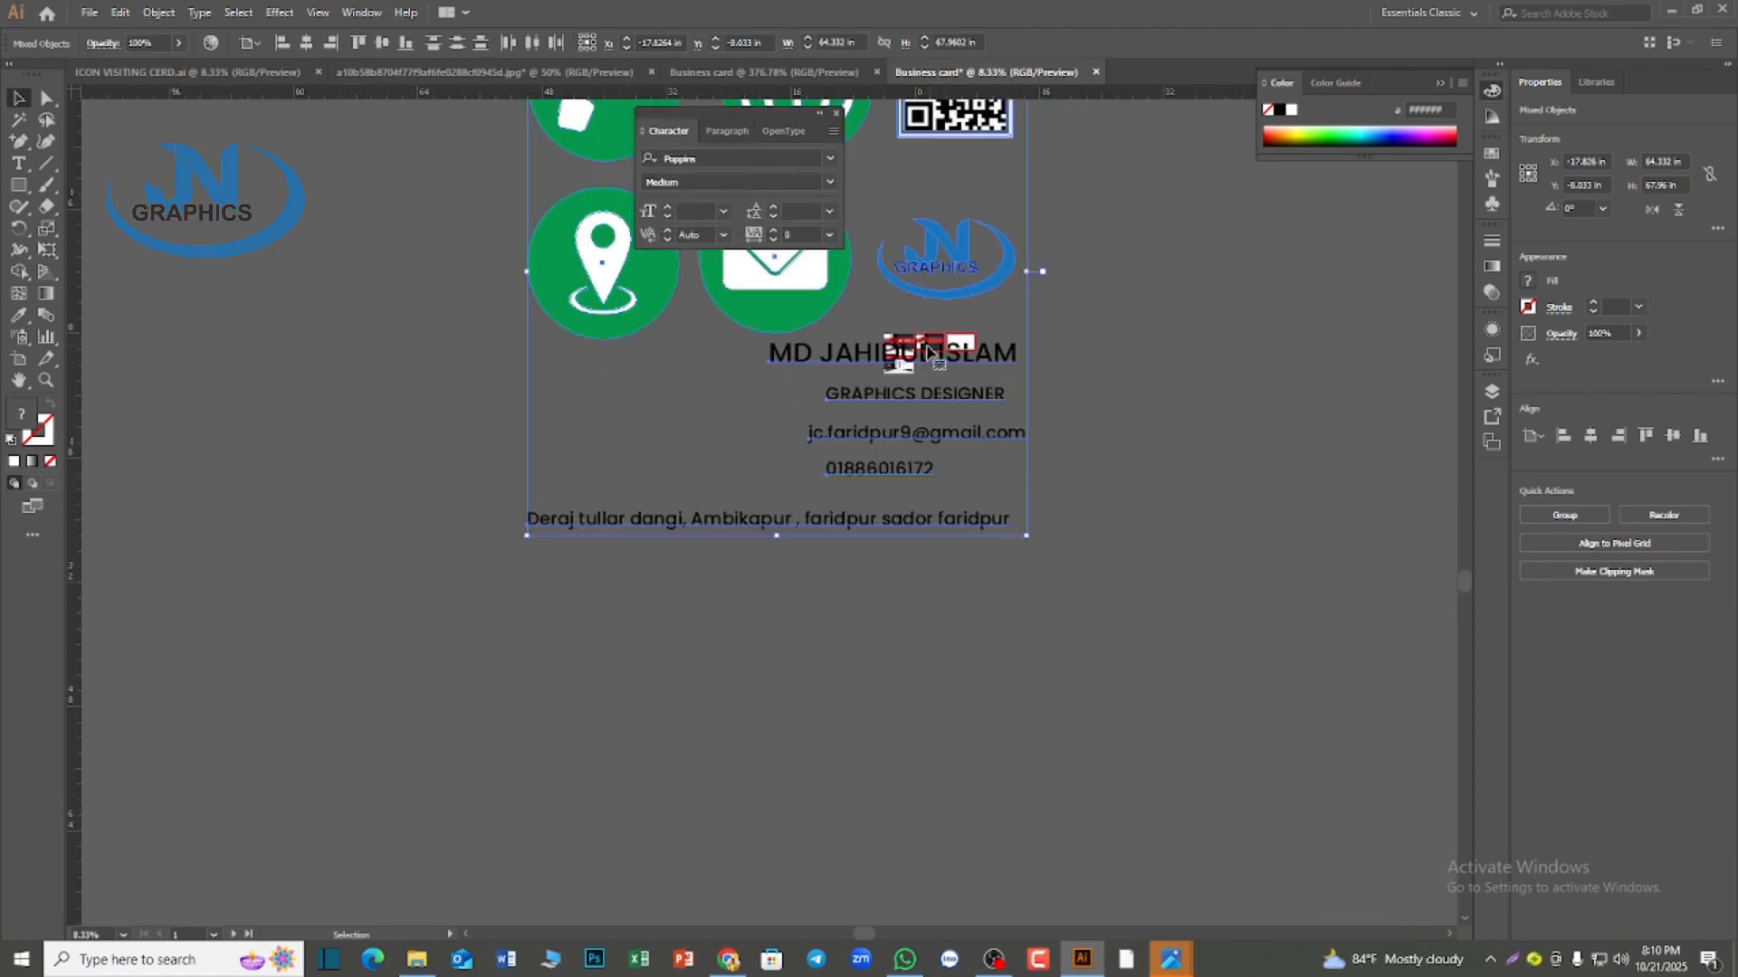
scroll(927, 351, "up", 2)
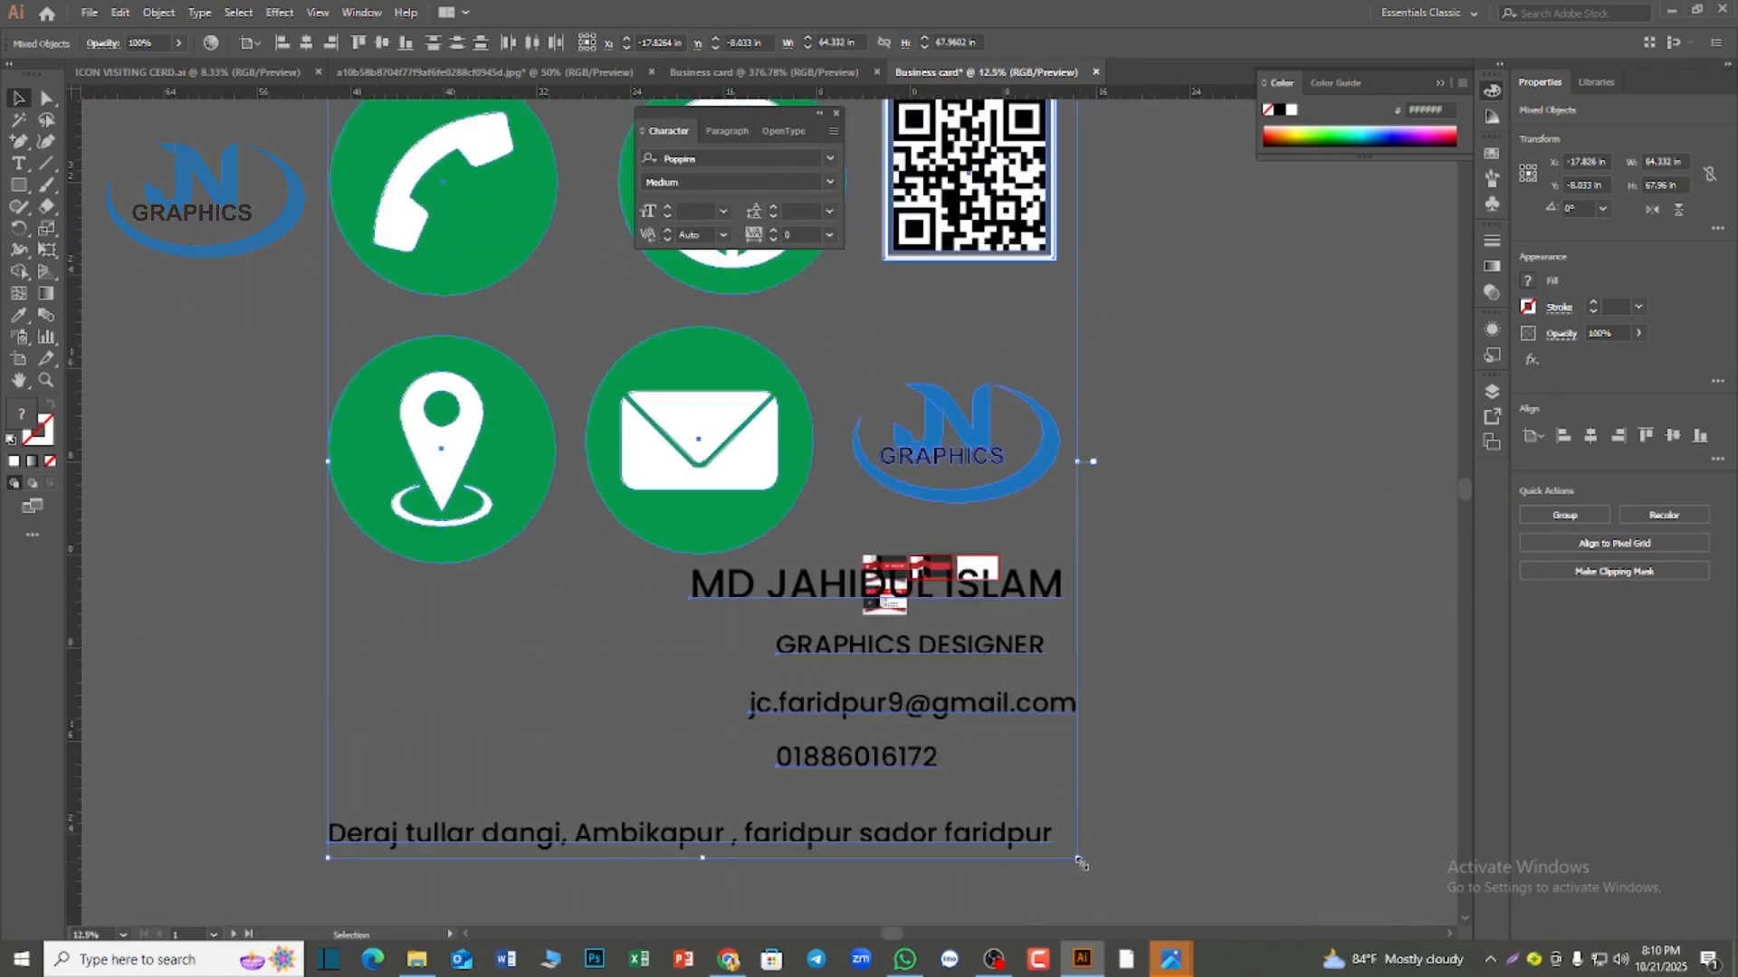
left_click_drag(1080, 862, 532, 280)
left_click_drag(371, 234, 793, 716)
scroll(925, 829, "up", 1)
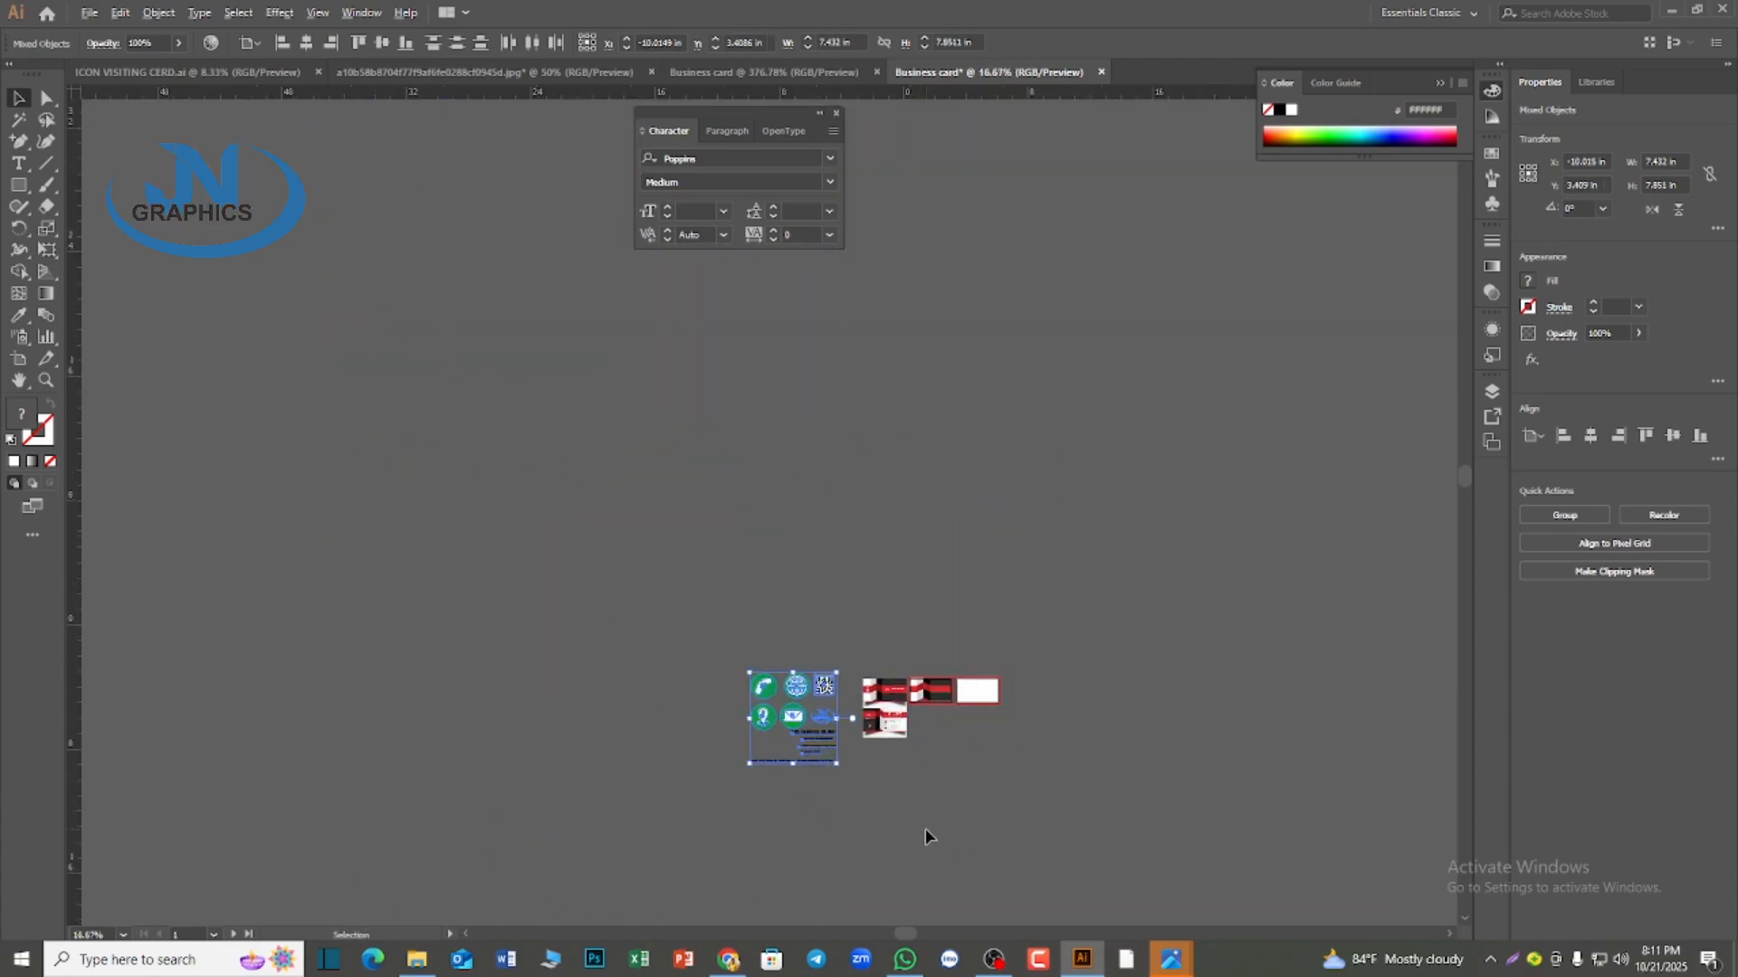
Shrink the imported set further to about 1.1 in wide, place it below the first card and deselect it
scroll(925, 829, "up", 3)
left_click_drag(567, 669, 380, 467)
scroll(780, 815, "up", 1)
scroll(780, 817, "up", 1)
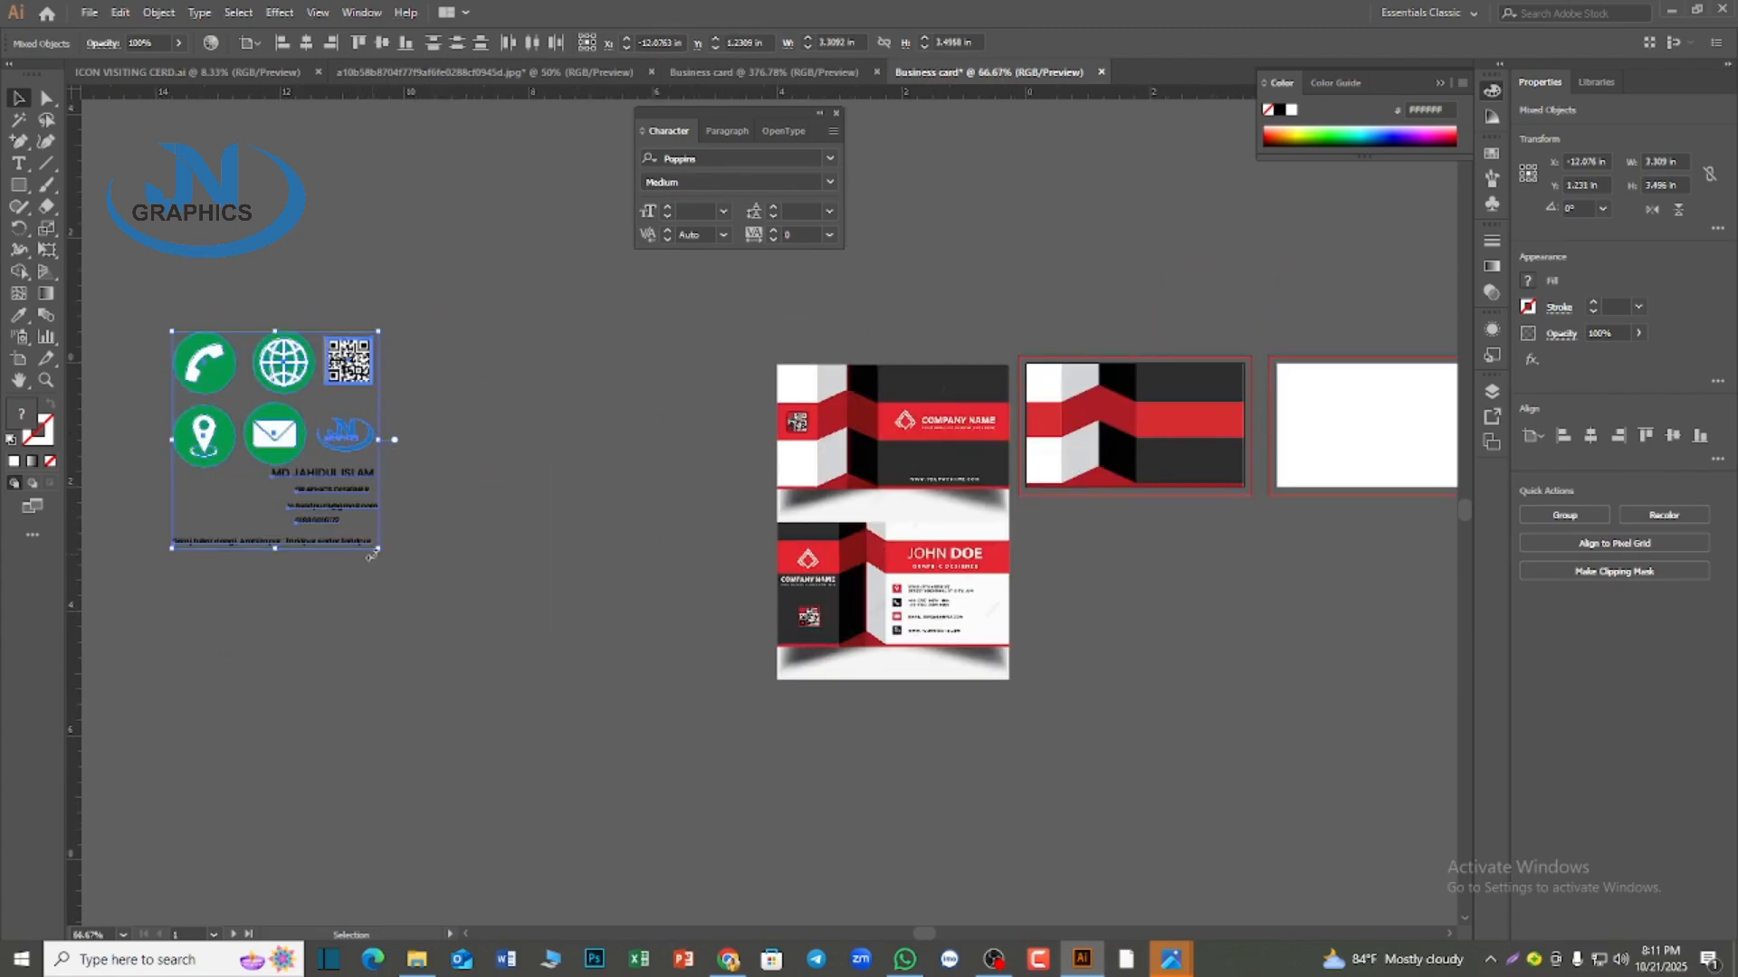
left_click_drag(378, 548, 1122, 617)
scroll(1301, 778, "up", 2)
scroll(1301, 778, "down", 1)
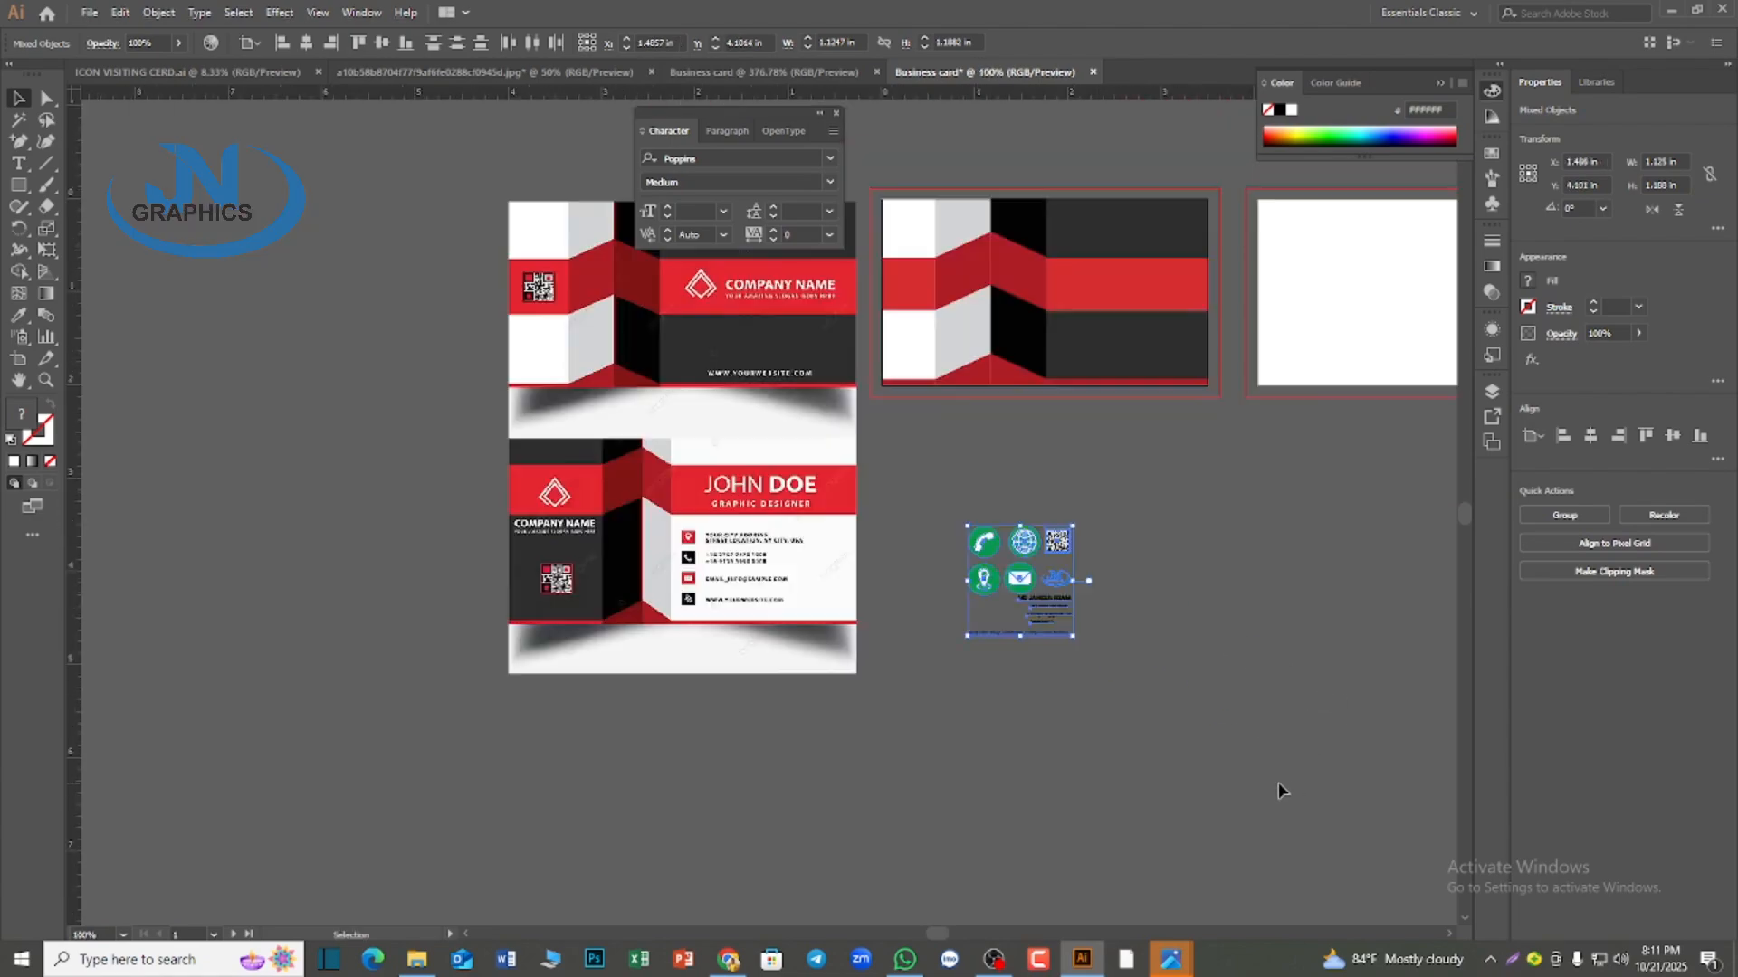
scroll(1278, 782, "up", 1)
left_click_drag(1222, 774, 871, 786)
left_click(923, 617)
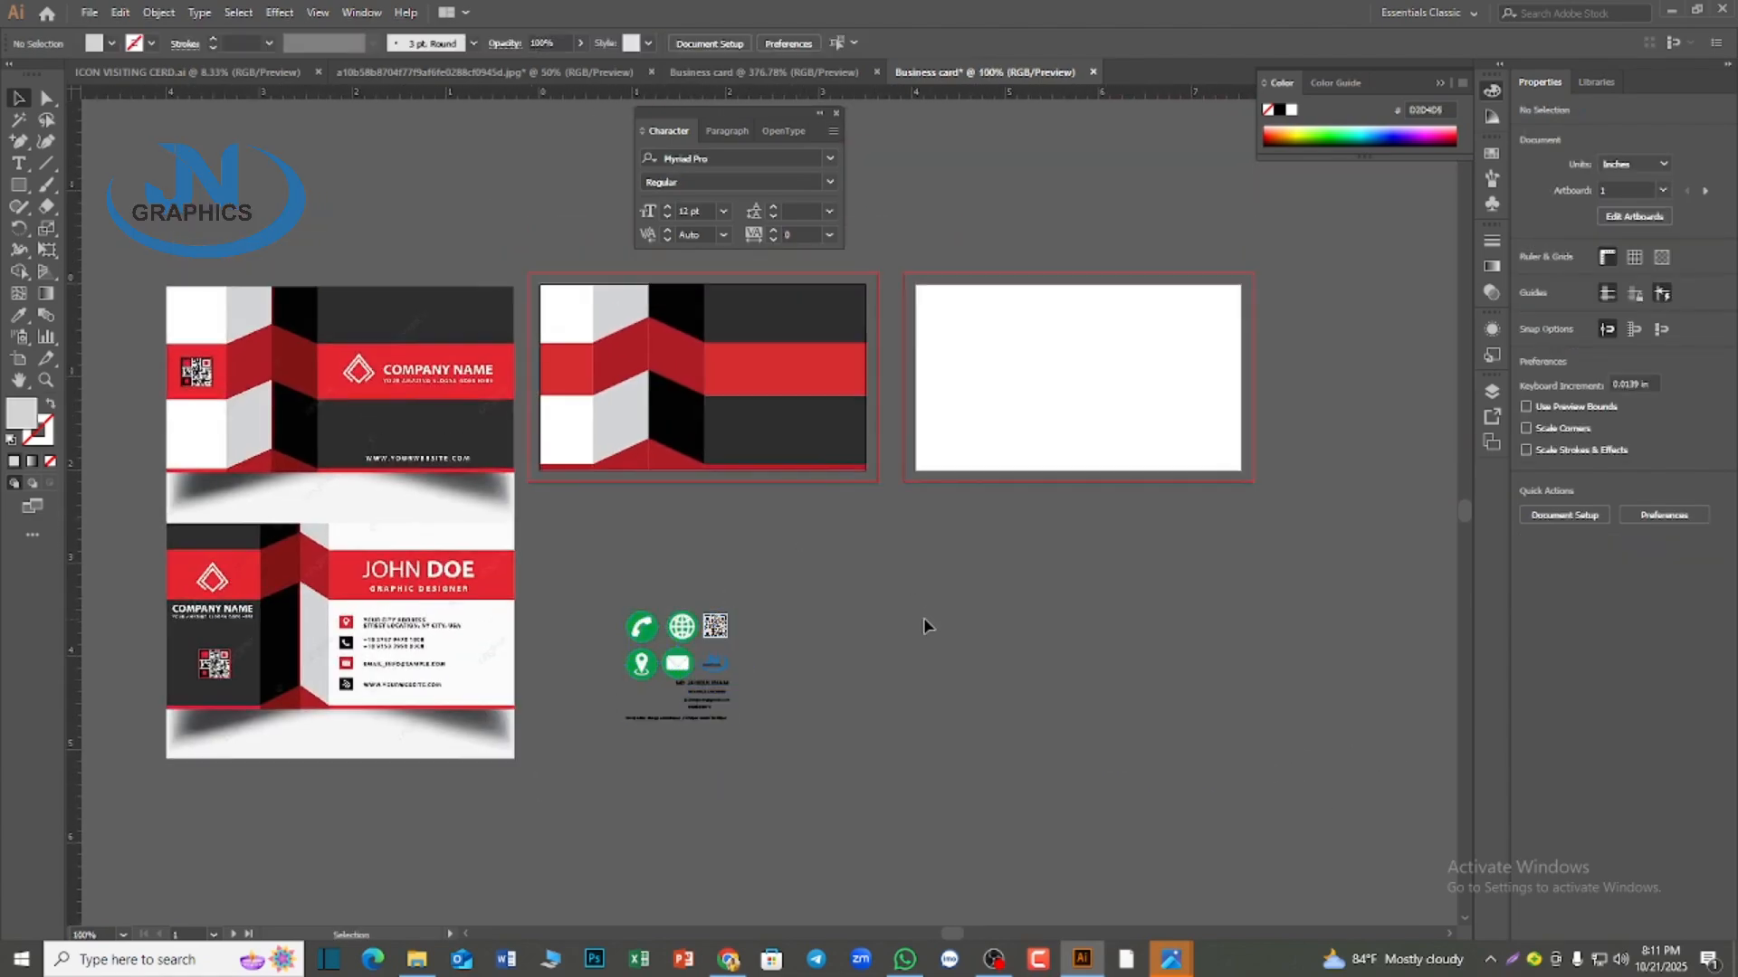
Select all the striped pieces of the first card and try to center-align them horizontally, undoing the alignment
scroll(919, 624, "up", 1)
left_click_drag(531, 332, 871, 549)
key("a")
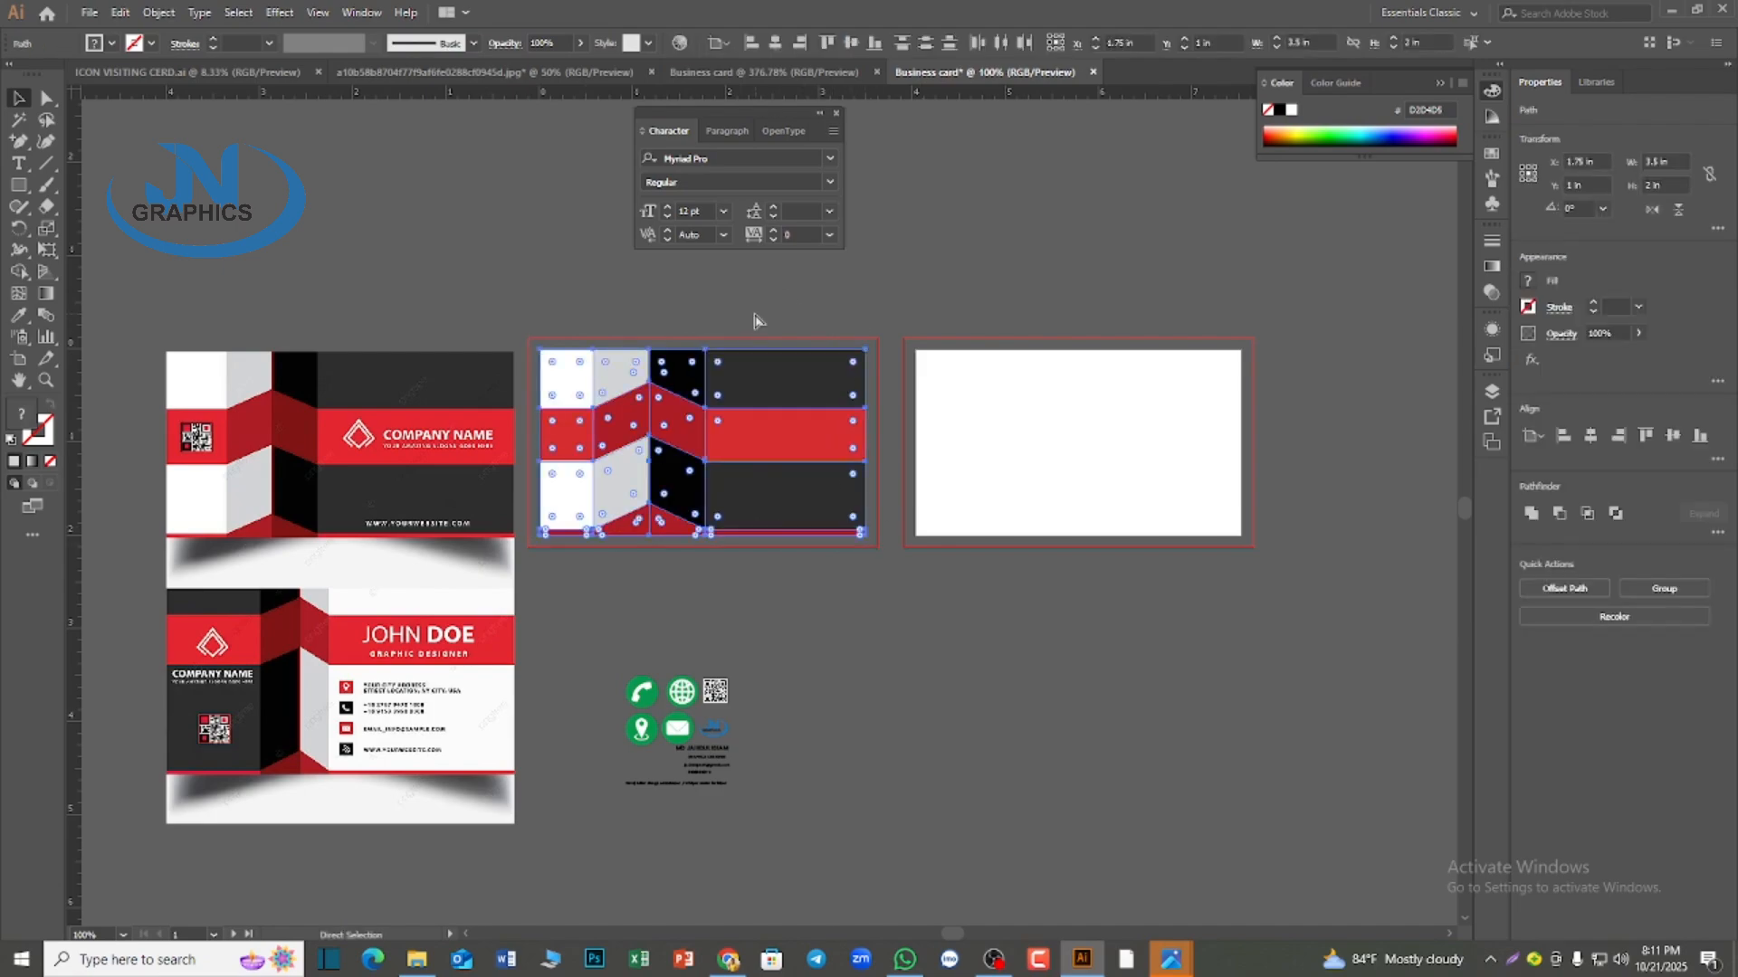
key("v")
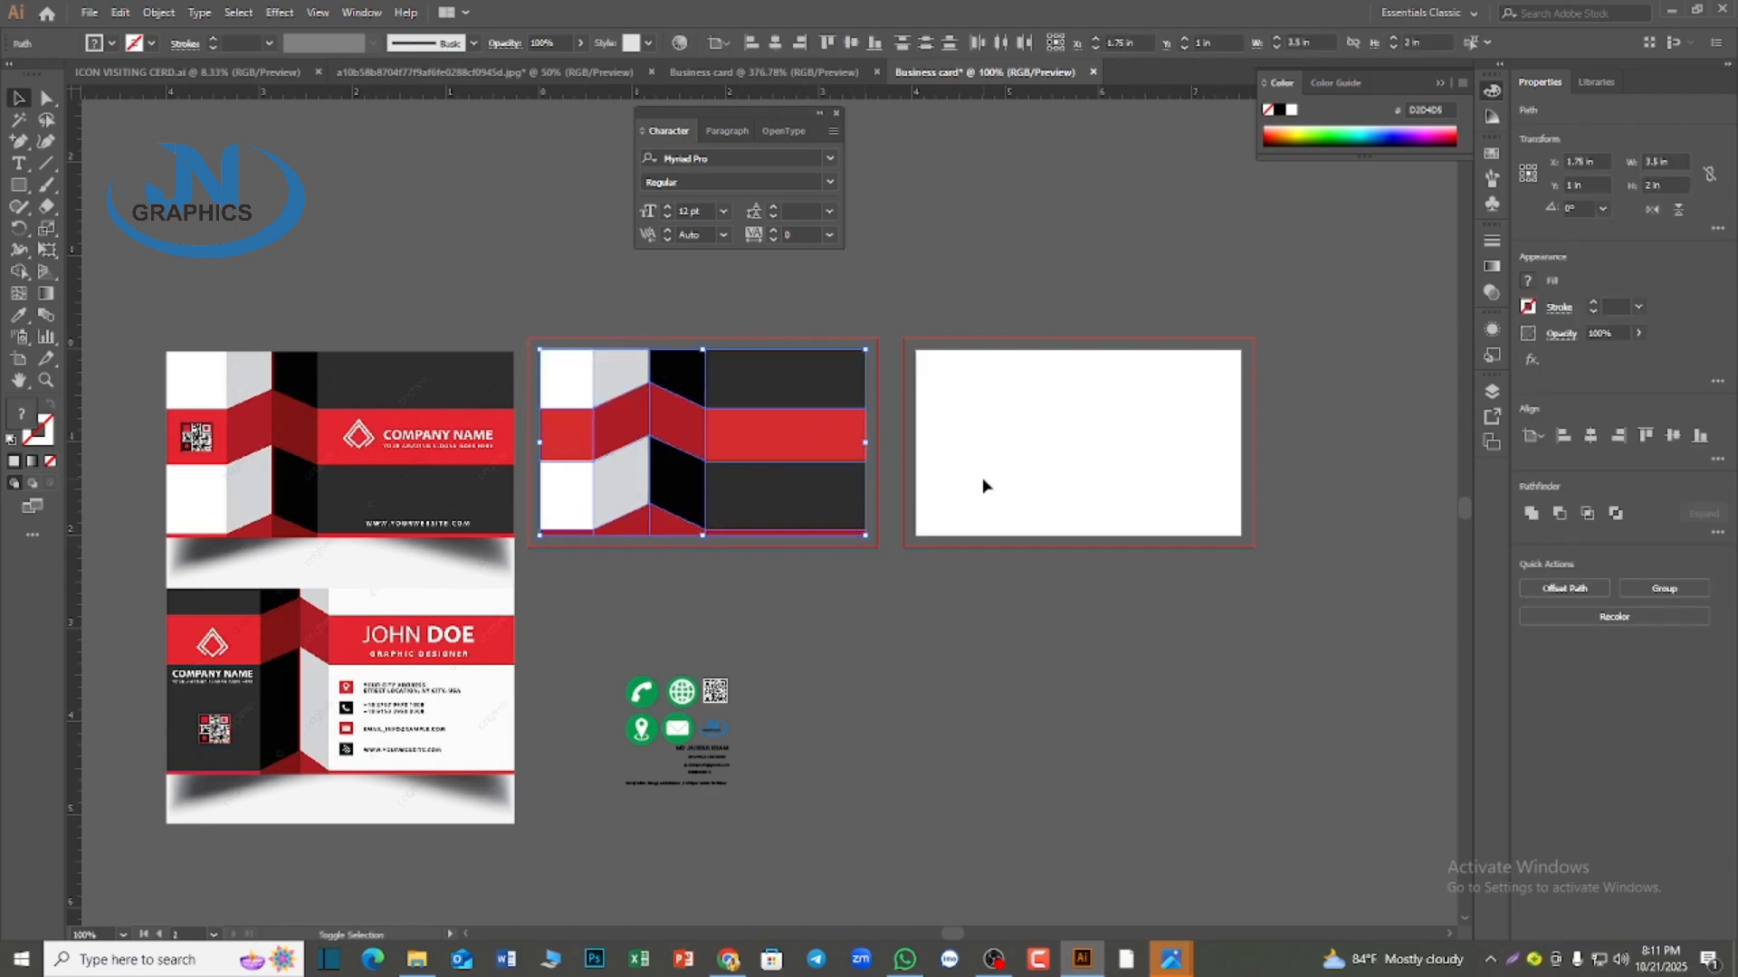
left_click(774, 45)
key("ctrl+z")
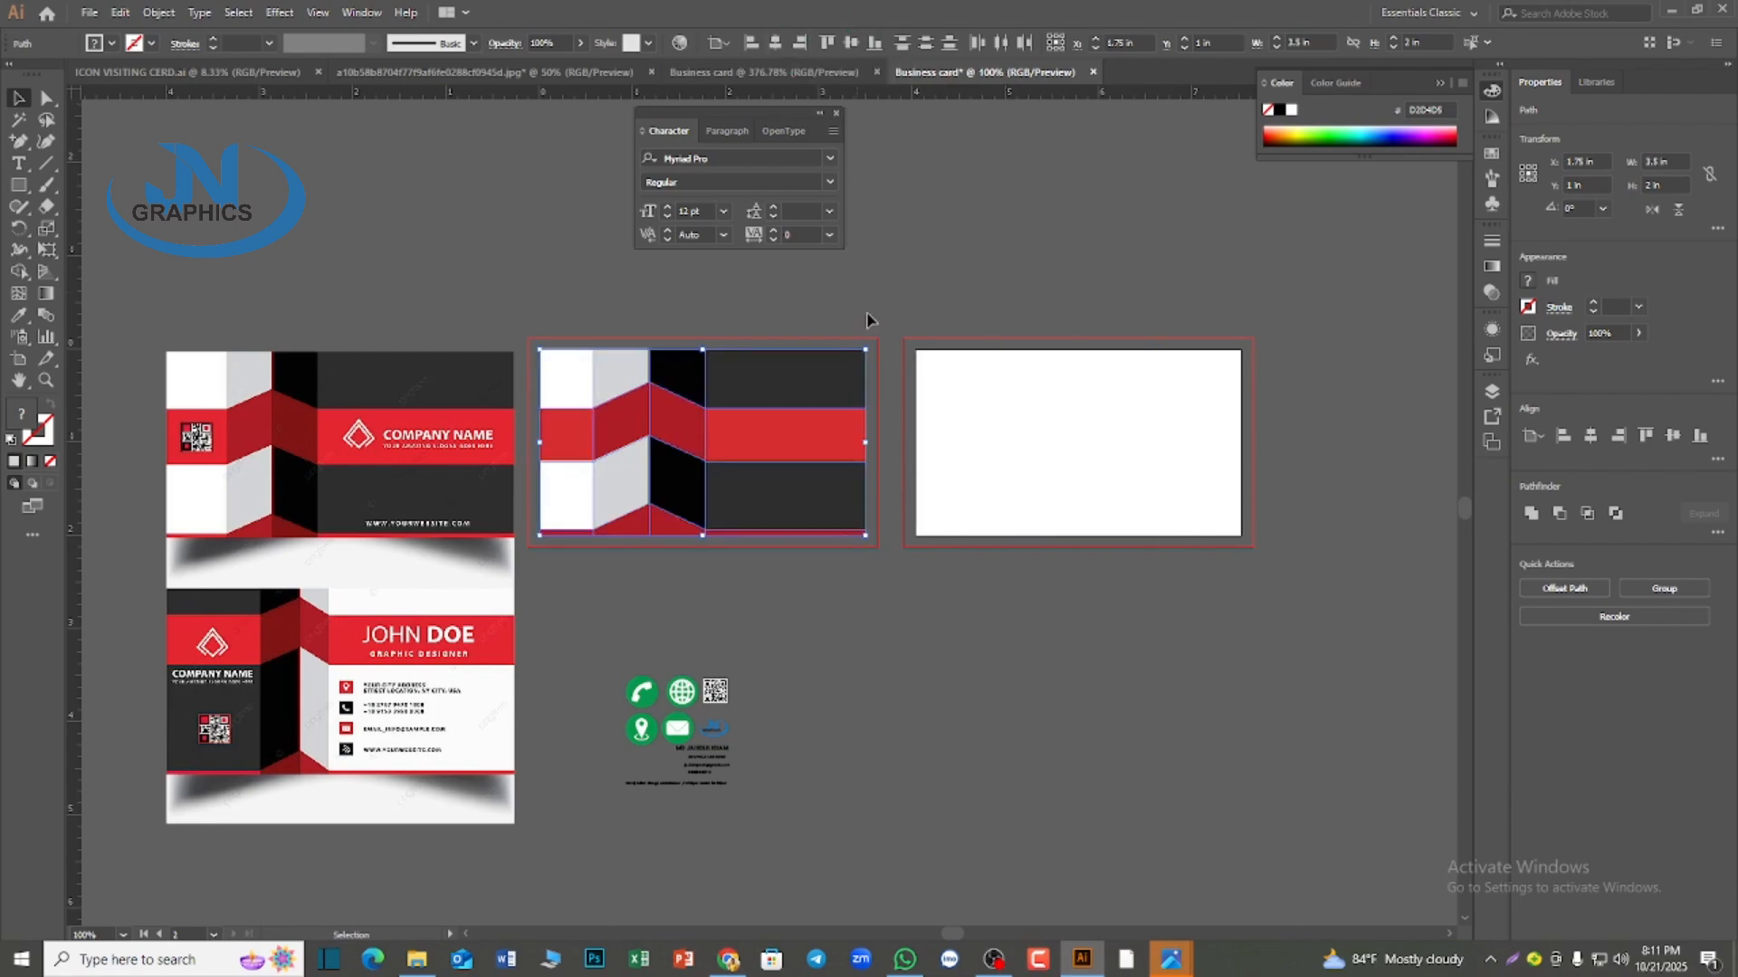
Group the selected striped pieces of the first card into one object
right_click(760, 431)
left_click(838, 576)
key("Return")
right_click(721, 425)
left_click(790, 537)
Paste a copy of the grouped card artwork in front and center it horizontally on the second artboard
key("ctrl+c")
key("ctrl+f")
left_click(774, 43)
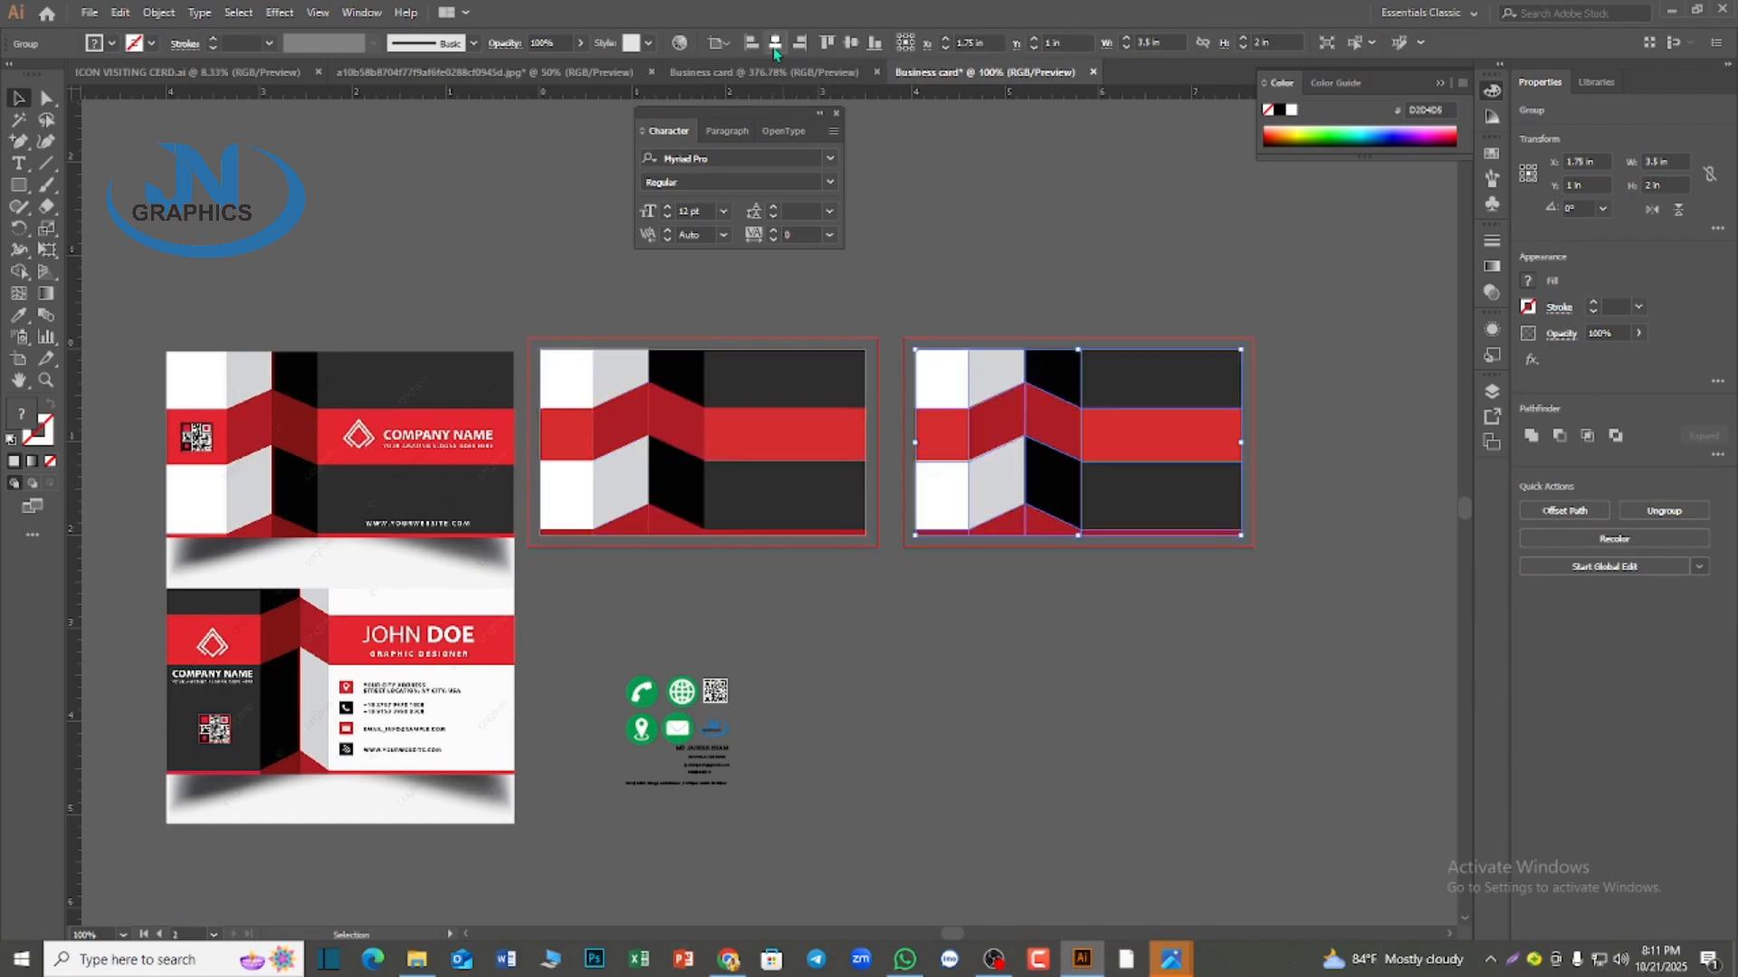
Move the reference image over the first artboard and bring it in front of the card artwork
left_click(1105, 756)
scroll(1165, 749, "up", 1)
scroll(1191, 717, "down", 1)
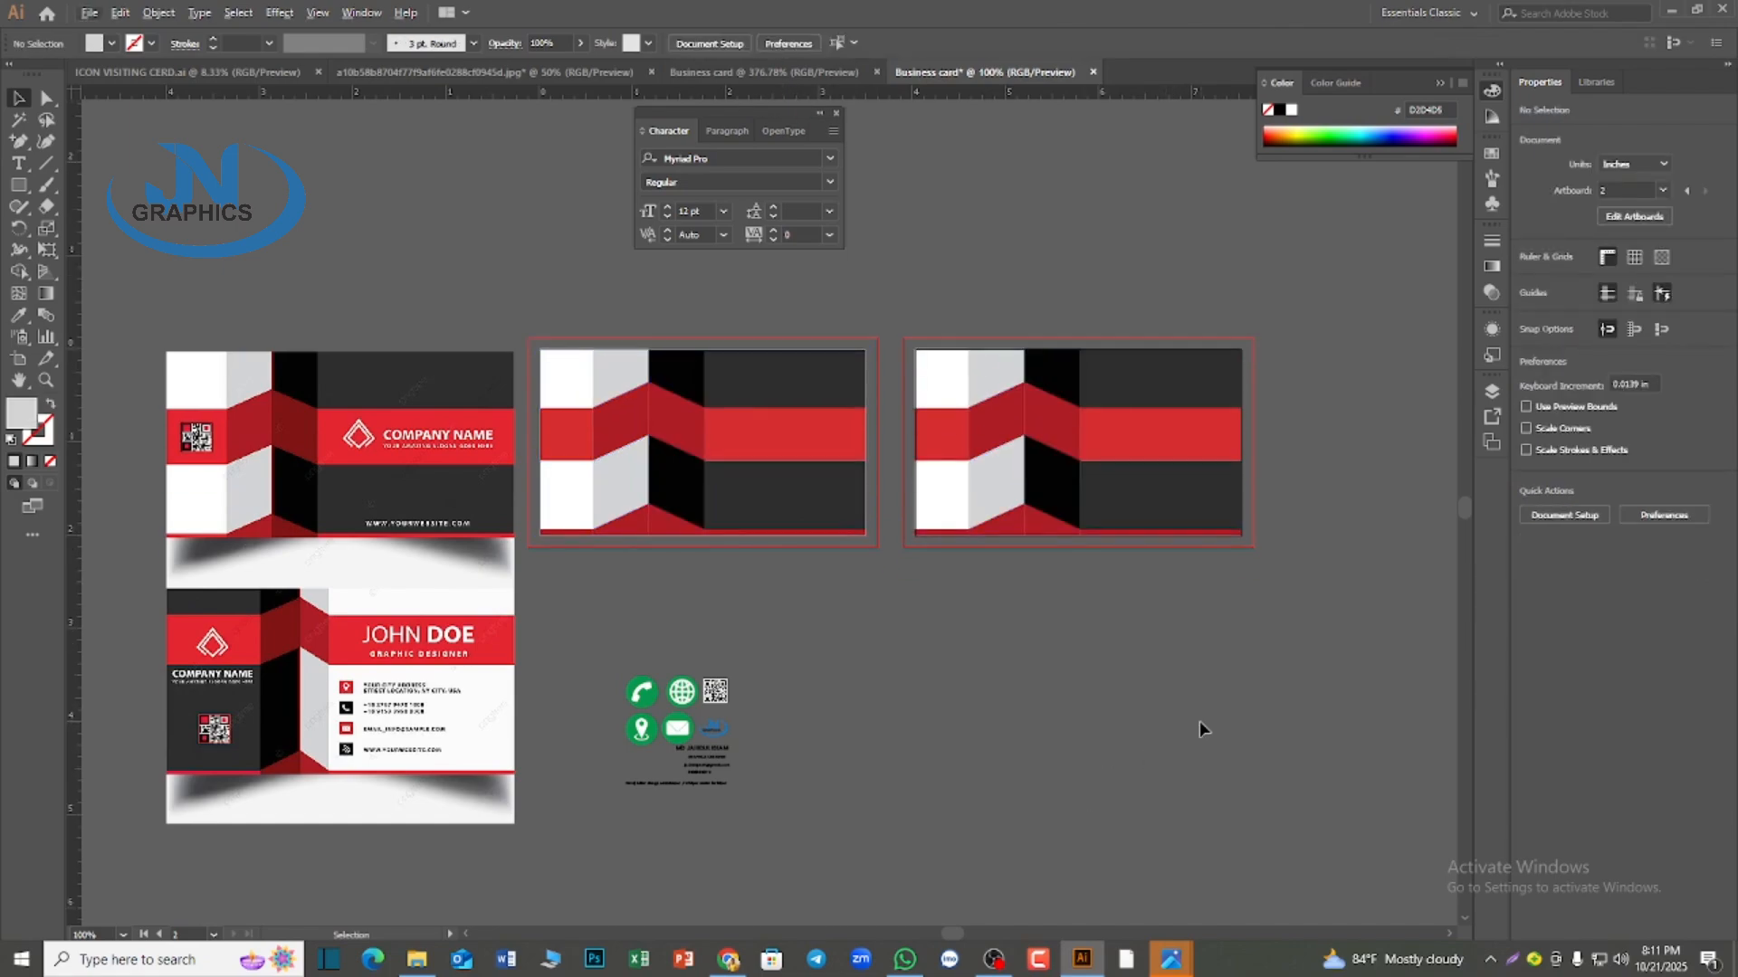
left_click_drag(446, 728, 833, 669)
scroll(832, 670, "up", 1)
right_click(768, 611)
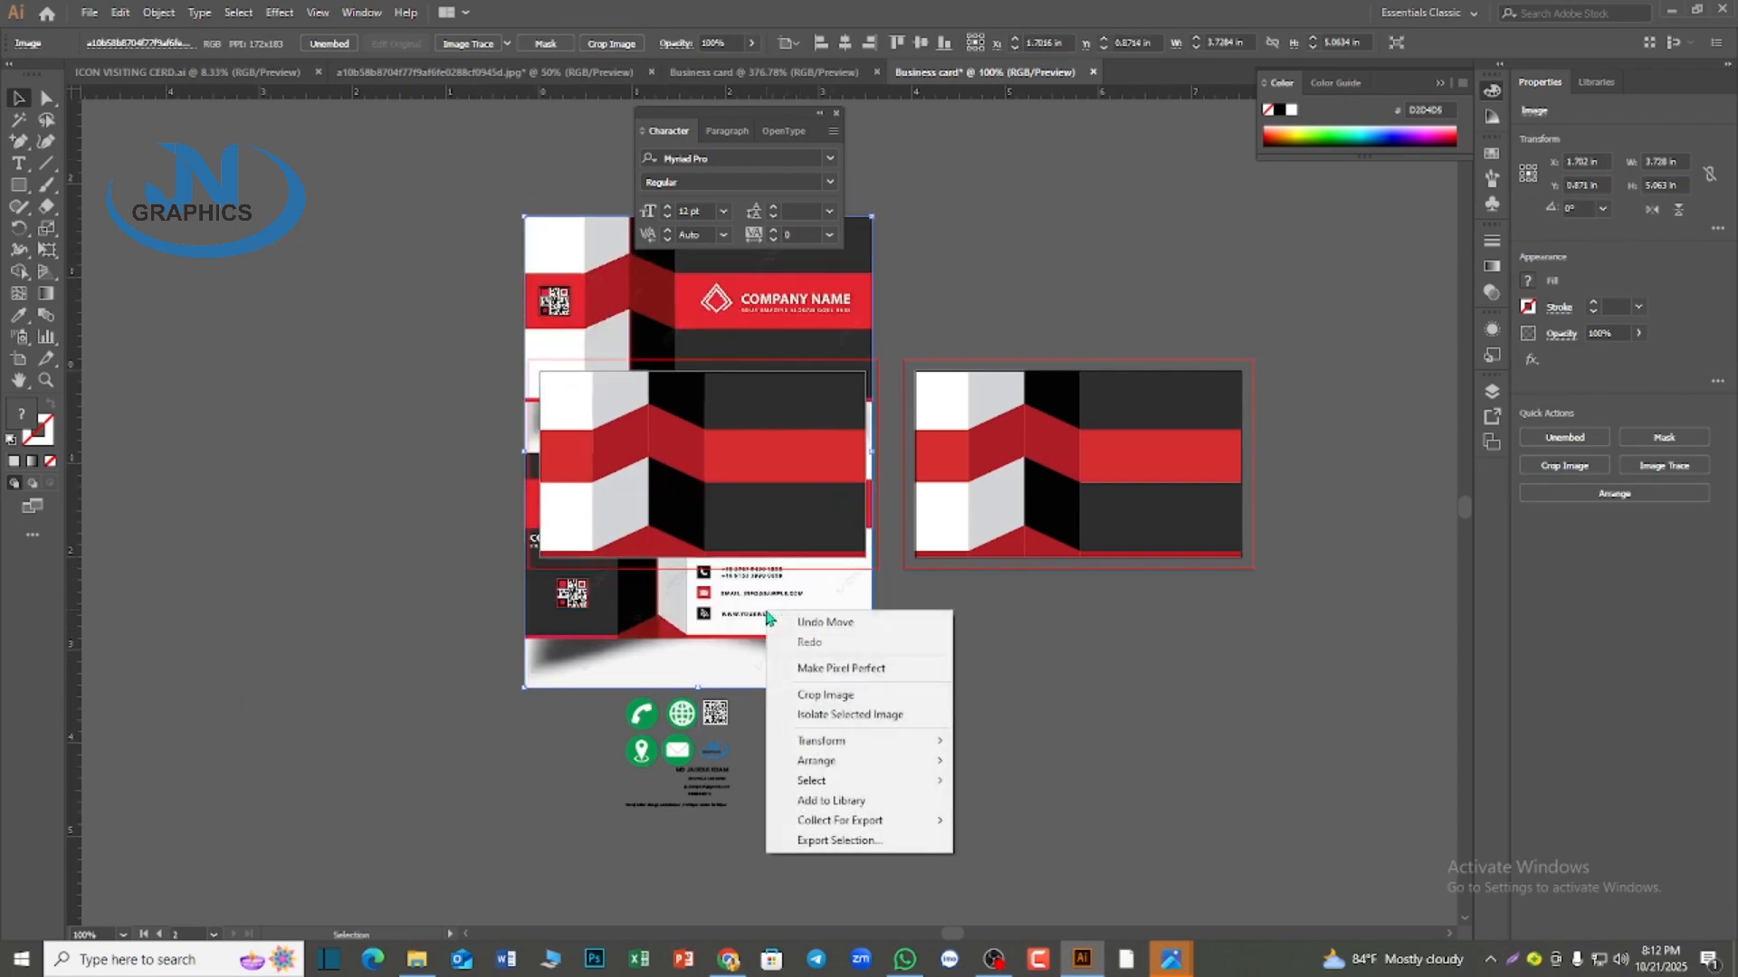
mouse_move(828, 762)
left_click(1011, 761)
scroll(943, 641, "up", 3)
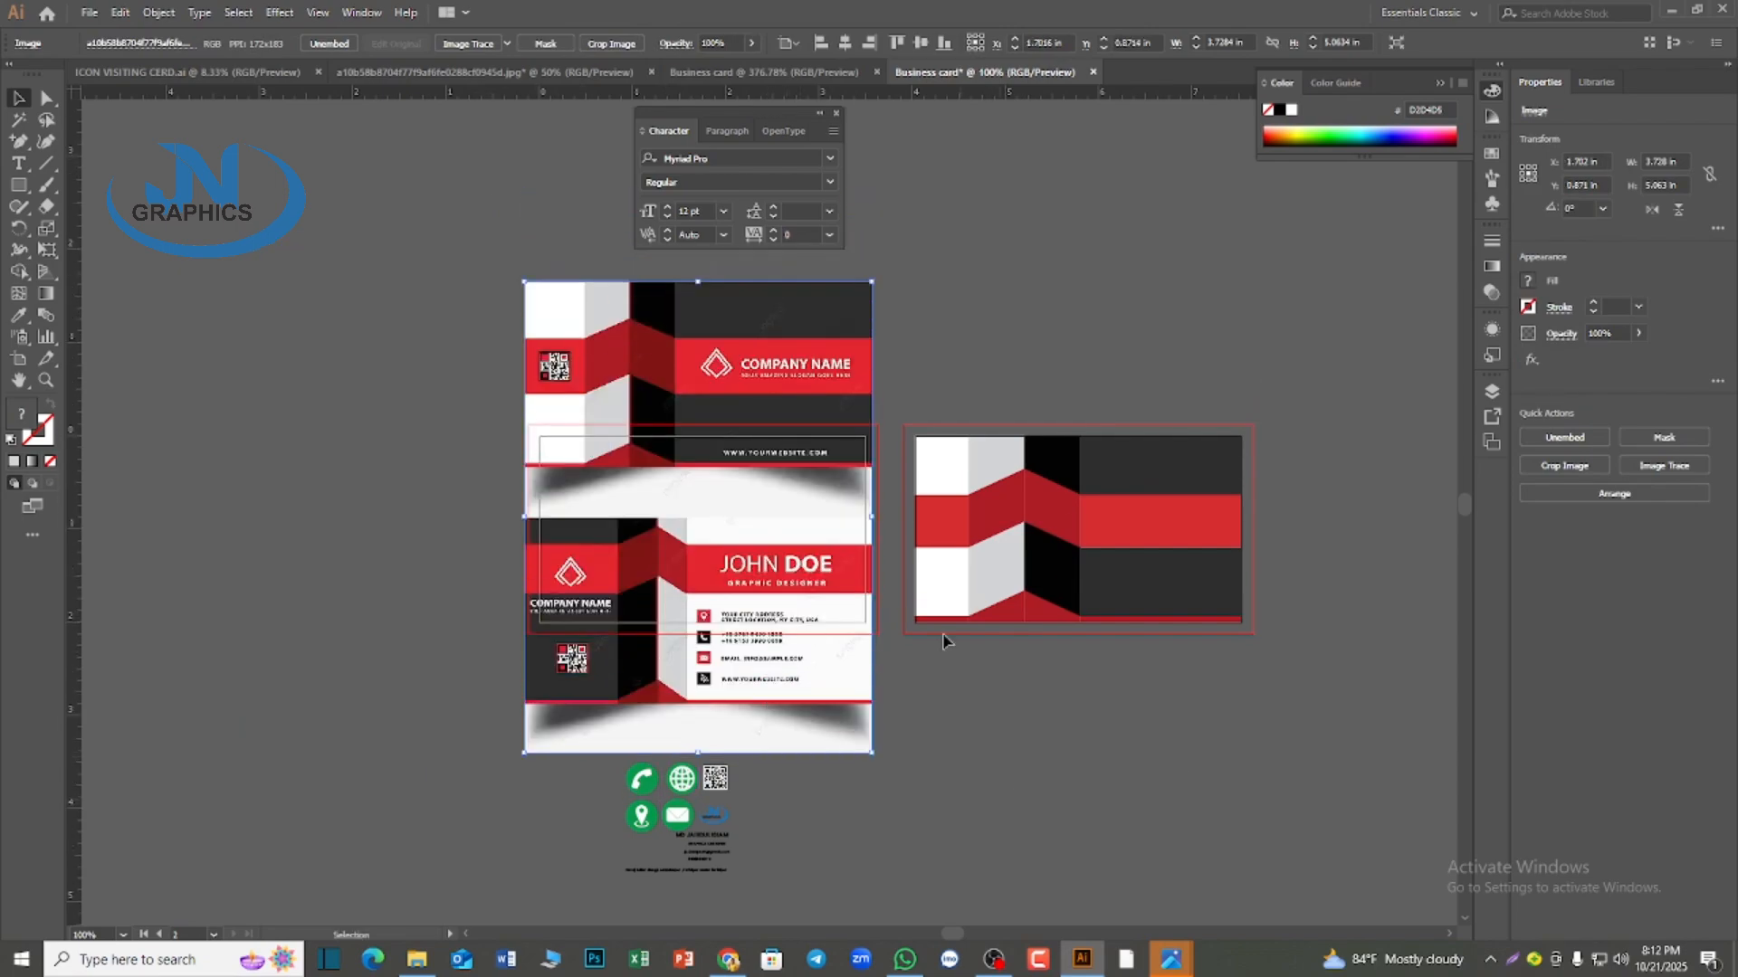
Close the Character panel and move the reference image up until its lower card covers the first artboard
left_click(819, 118)
left_click(711, 116)
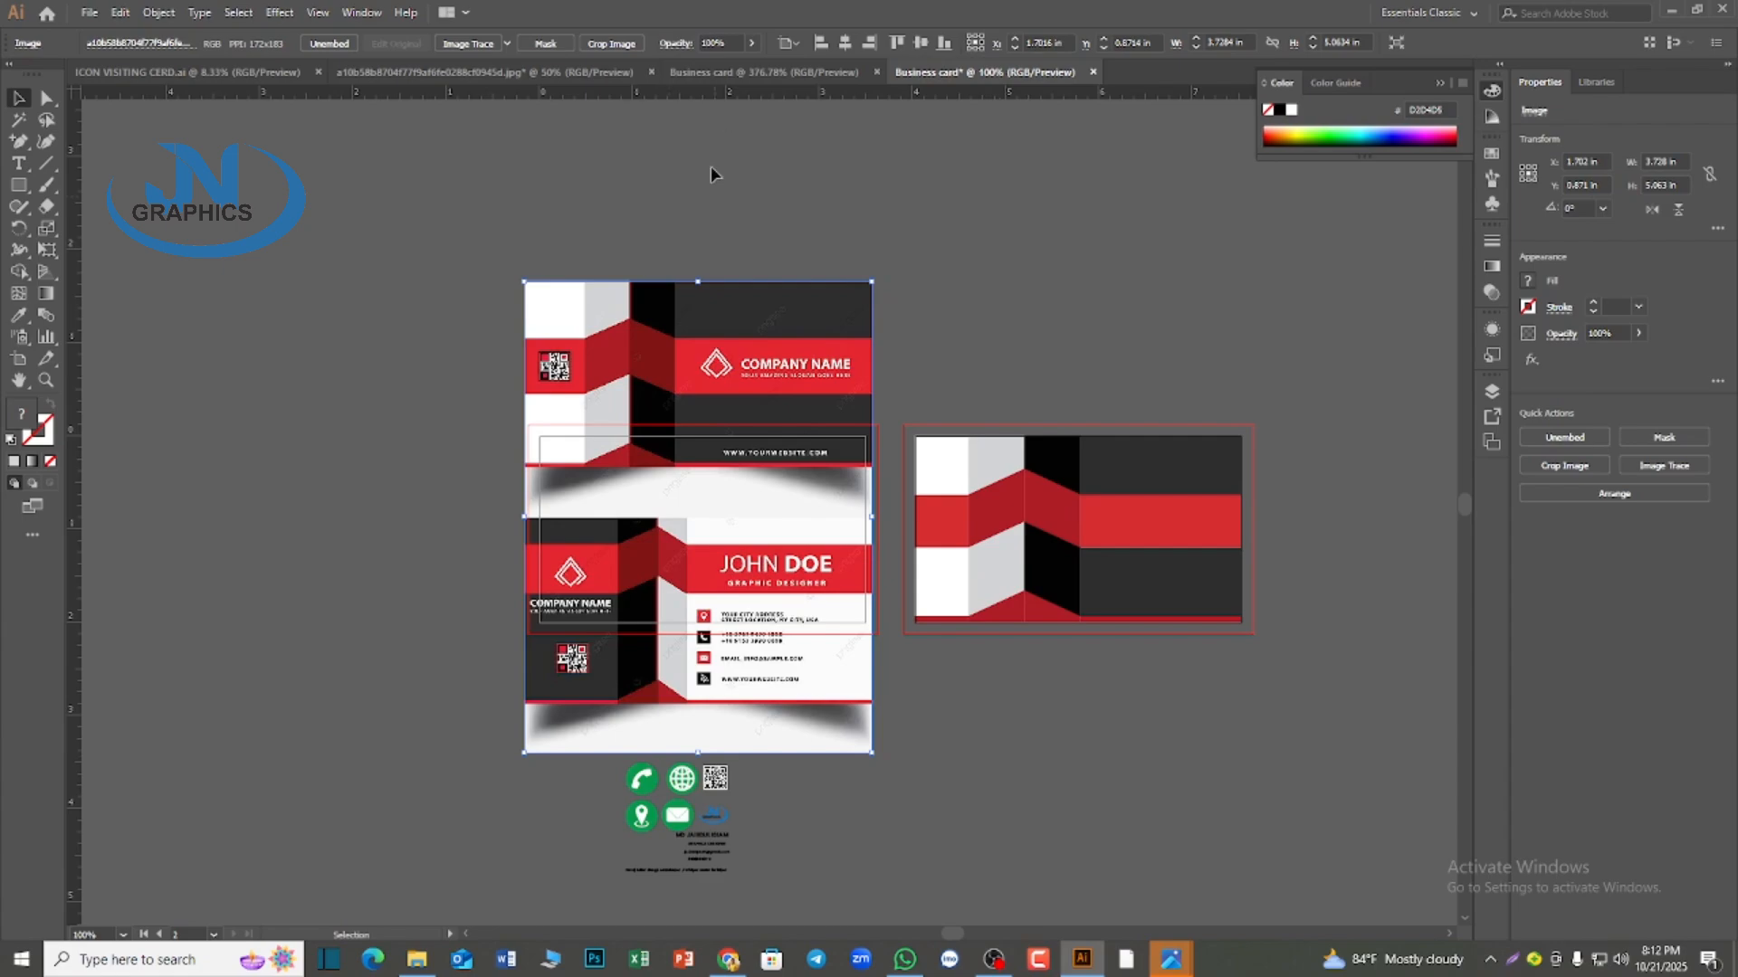
key("ctrl+plus")
left_click_drag(806, 742, 813, 655)
scroll(905, 751, "right", 3)
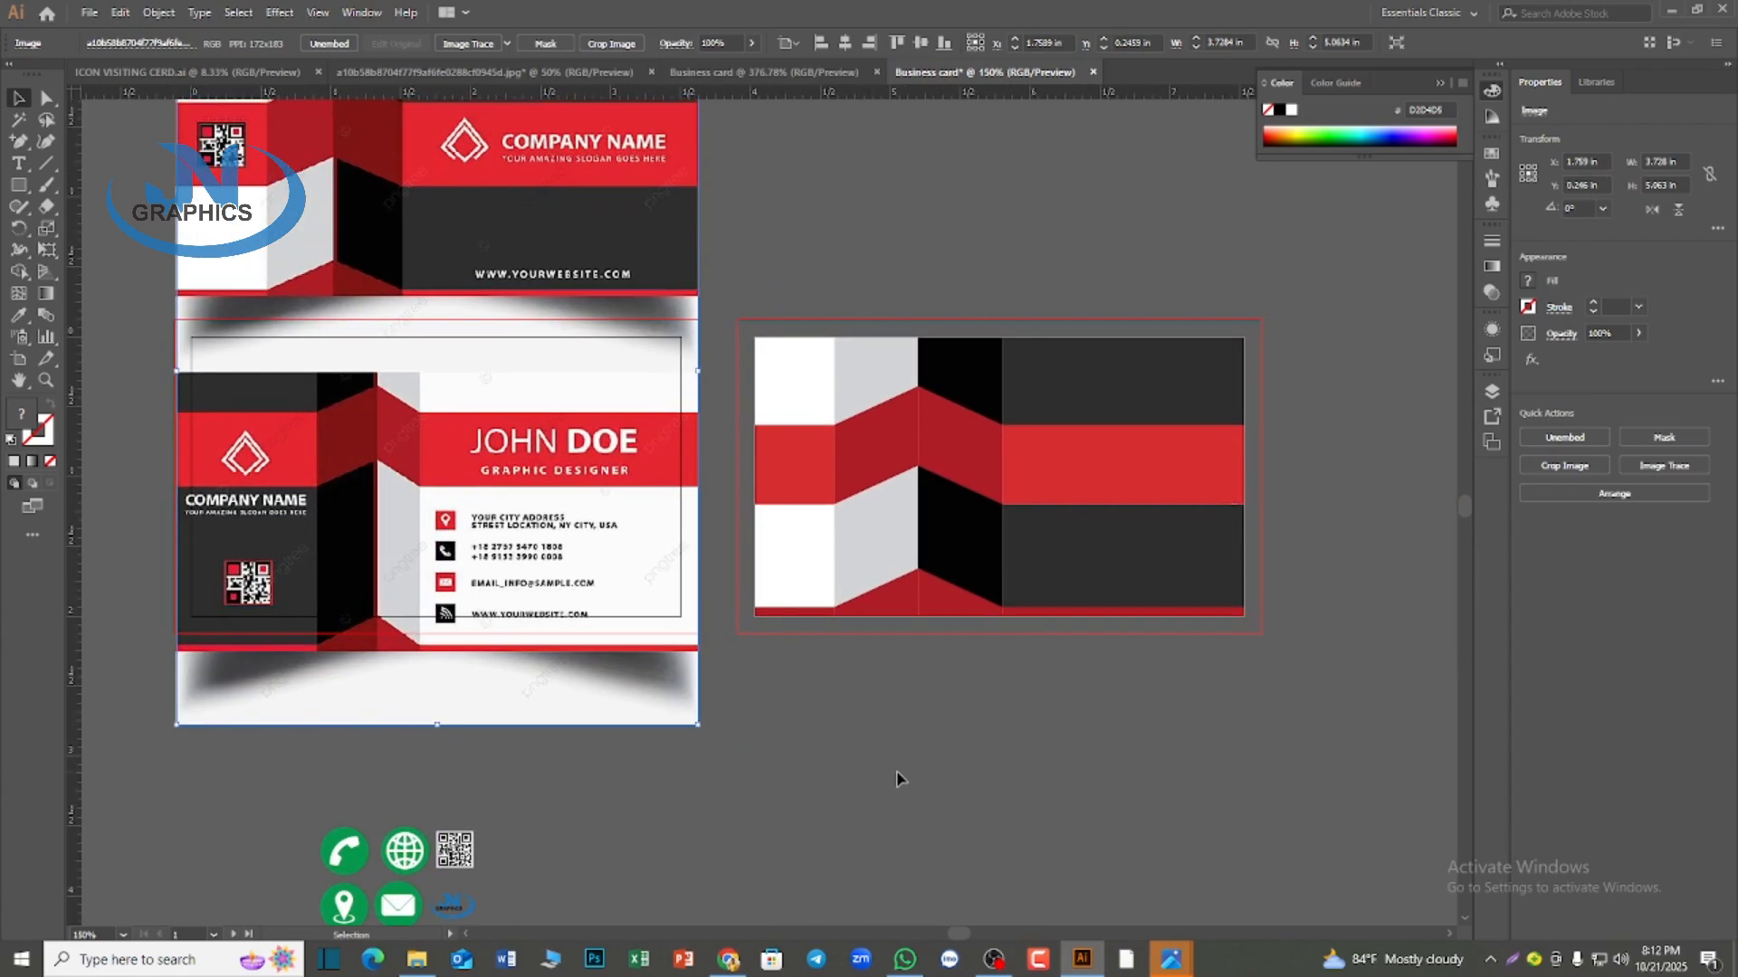
Ungroup the striped artwork on the second artboard so its pieces can be edited separately
left_click(889, 554)
left_click(890, 548)
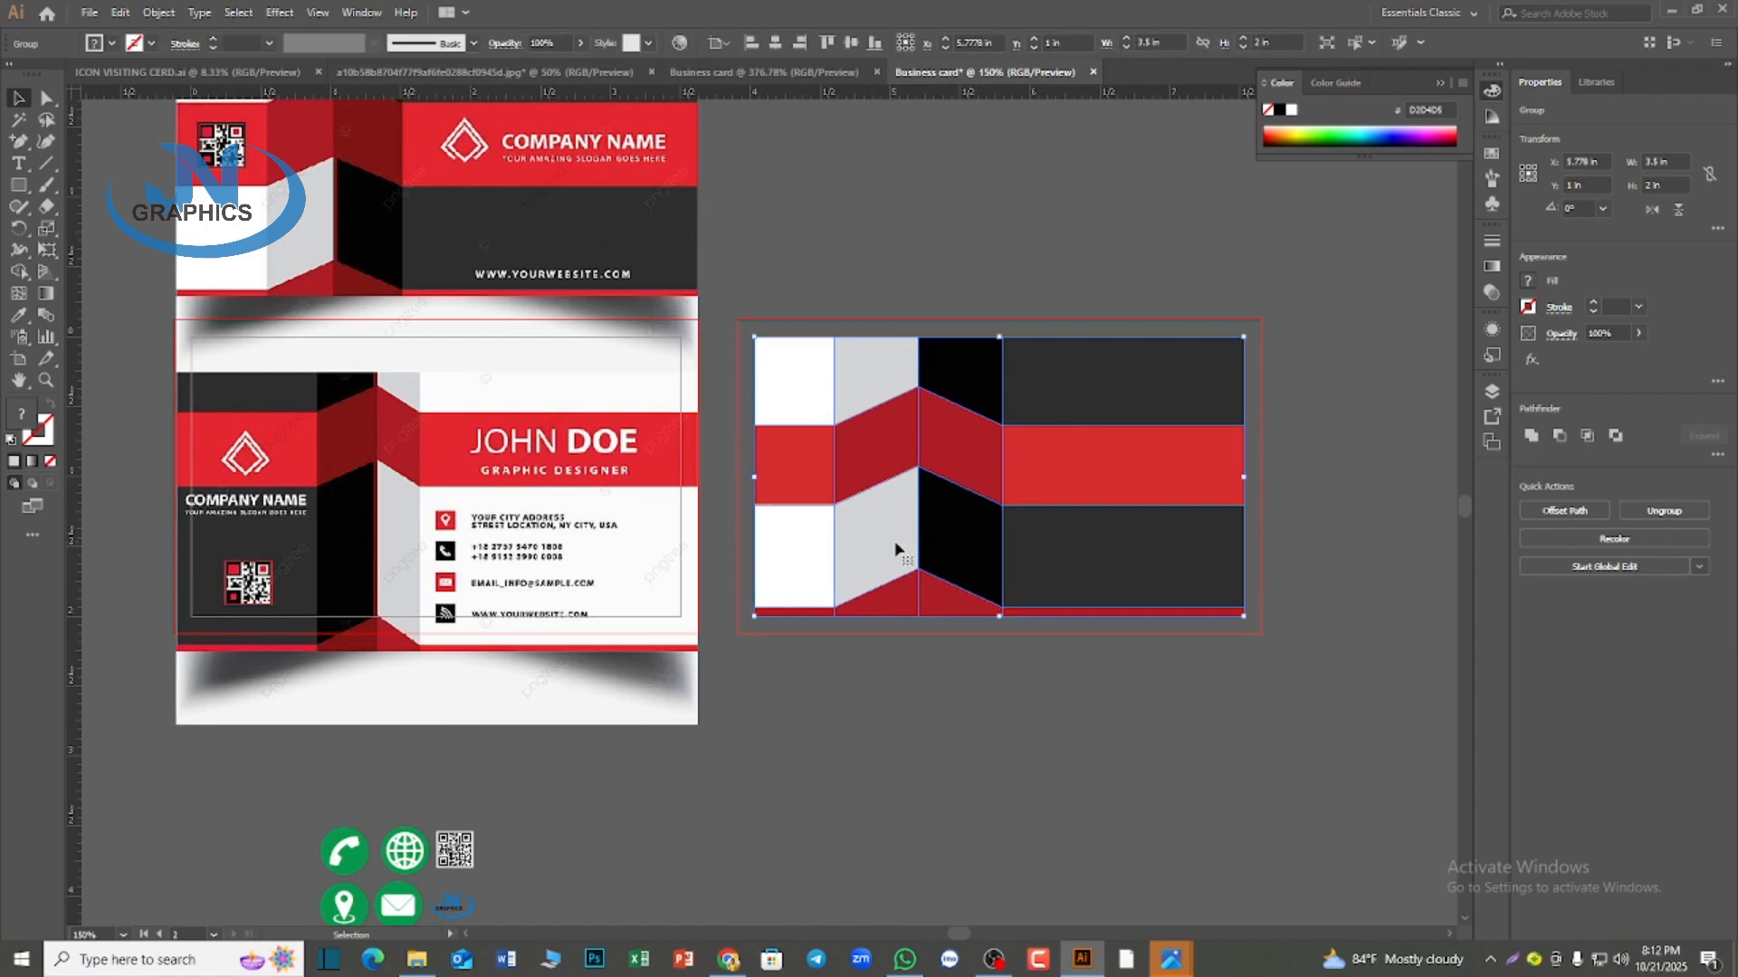
right_click(896, 548)
left_click(932, 688)
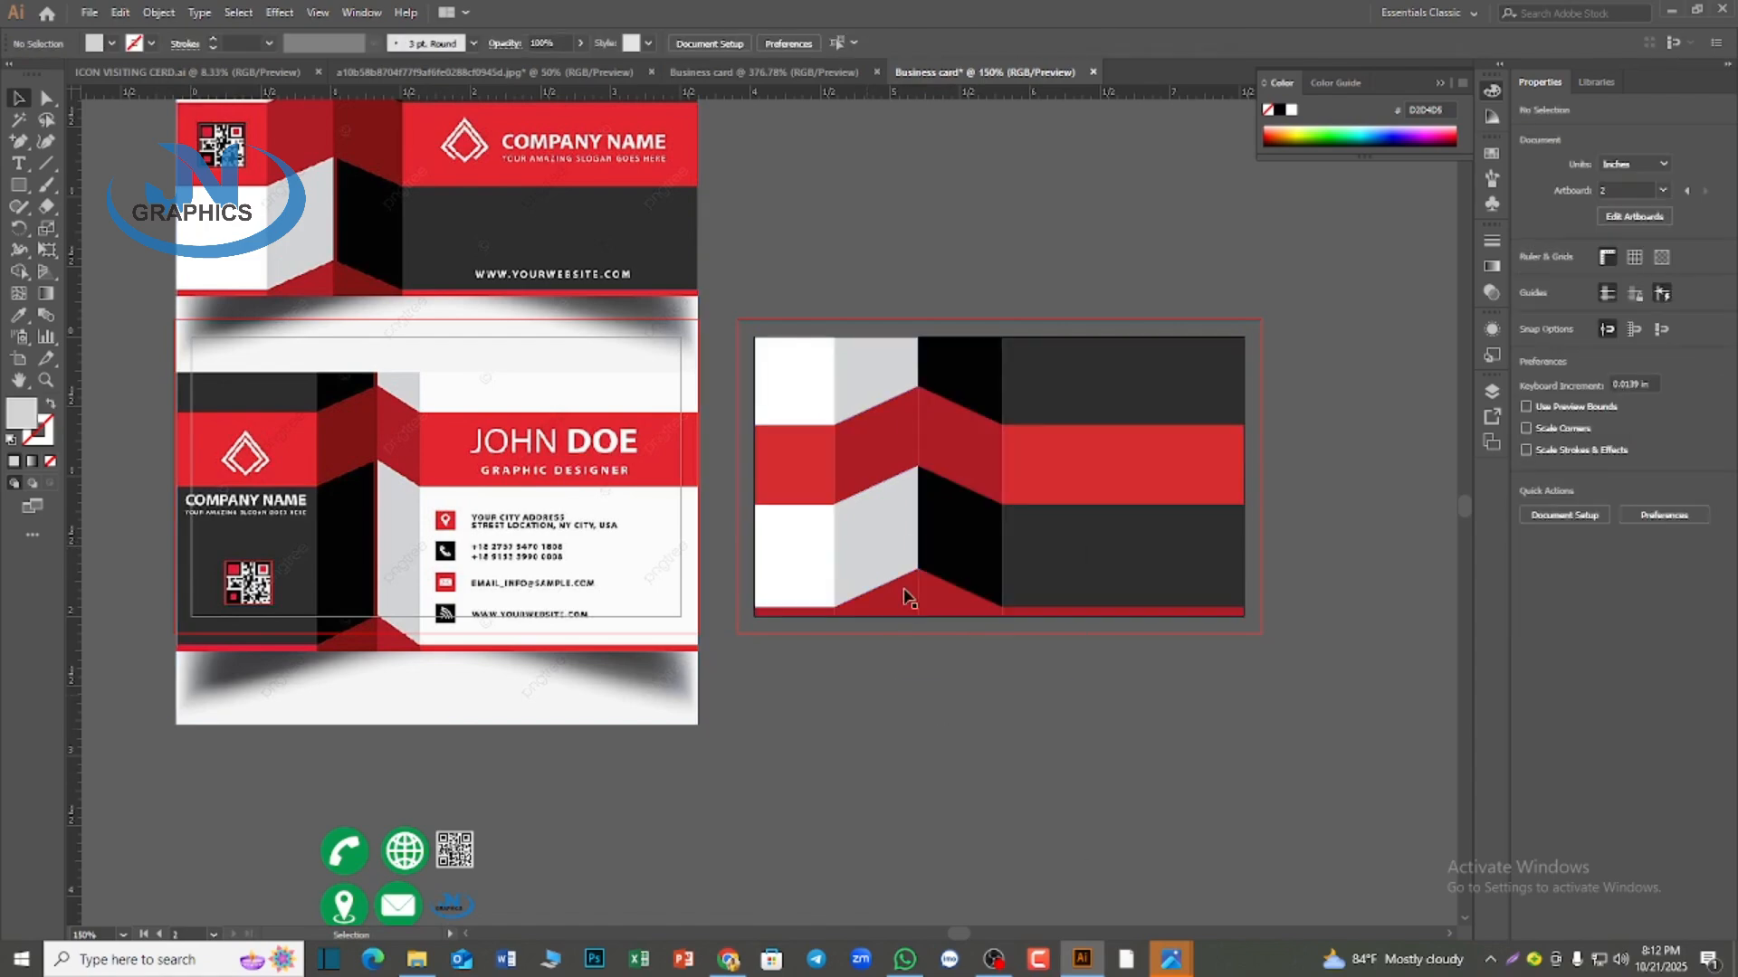
left_click(896, 402)
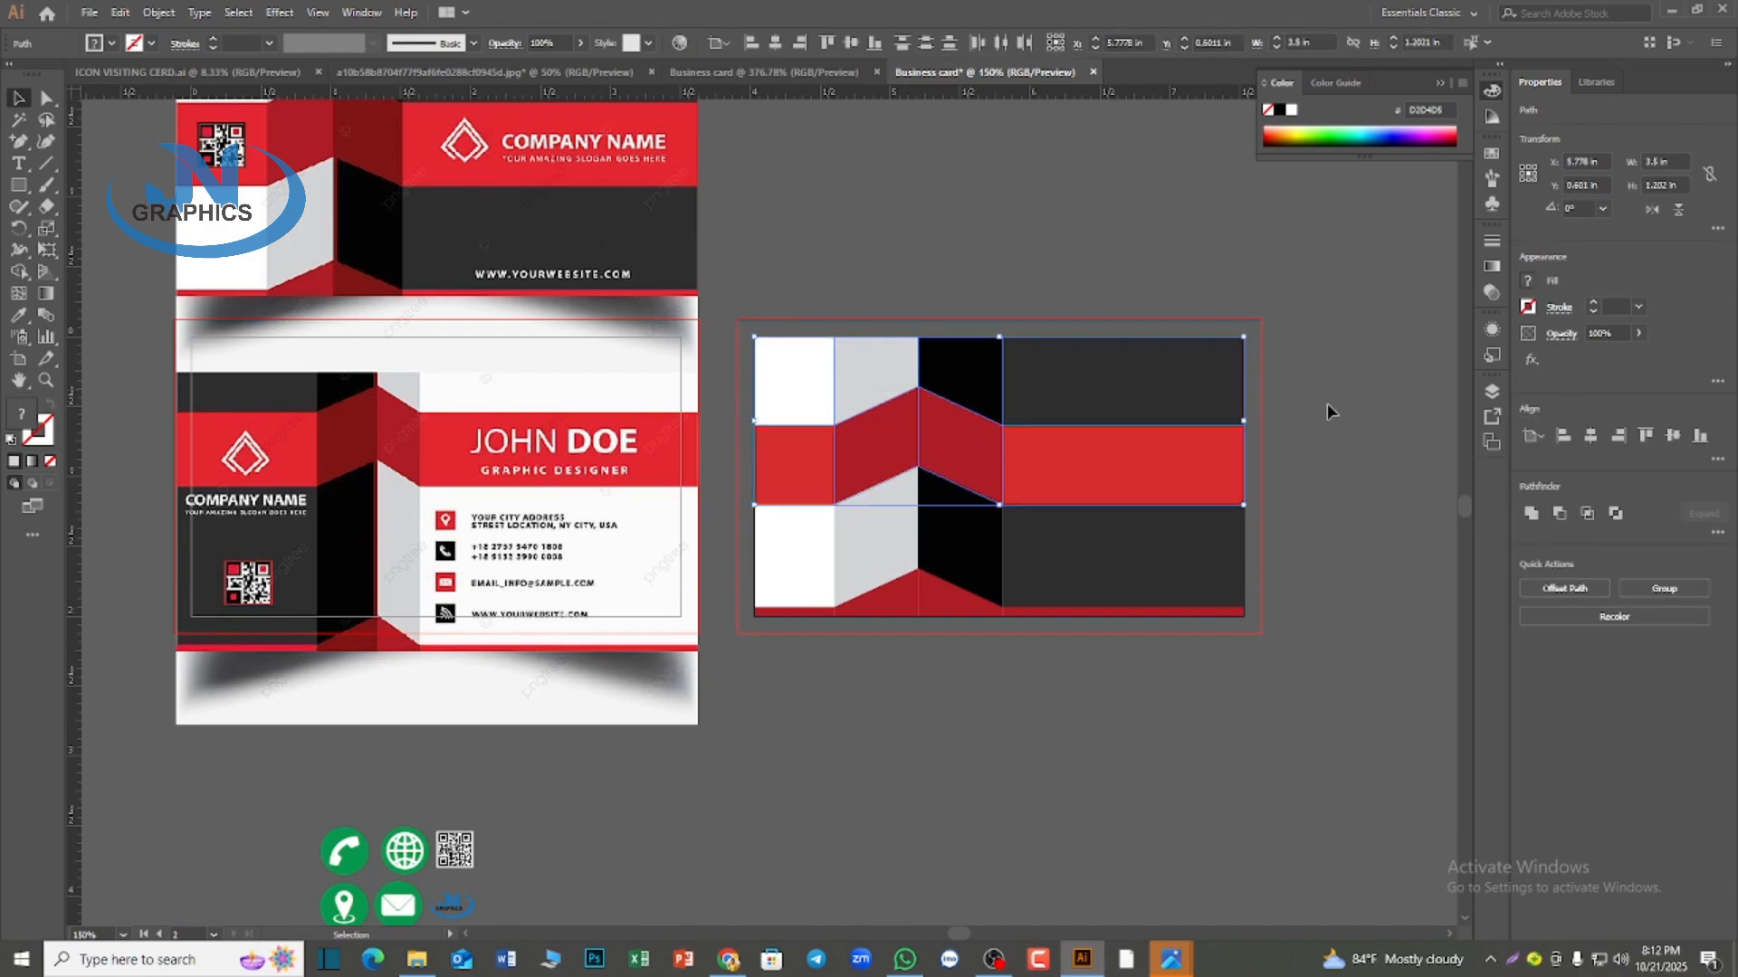
left_click(1326, 421)
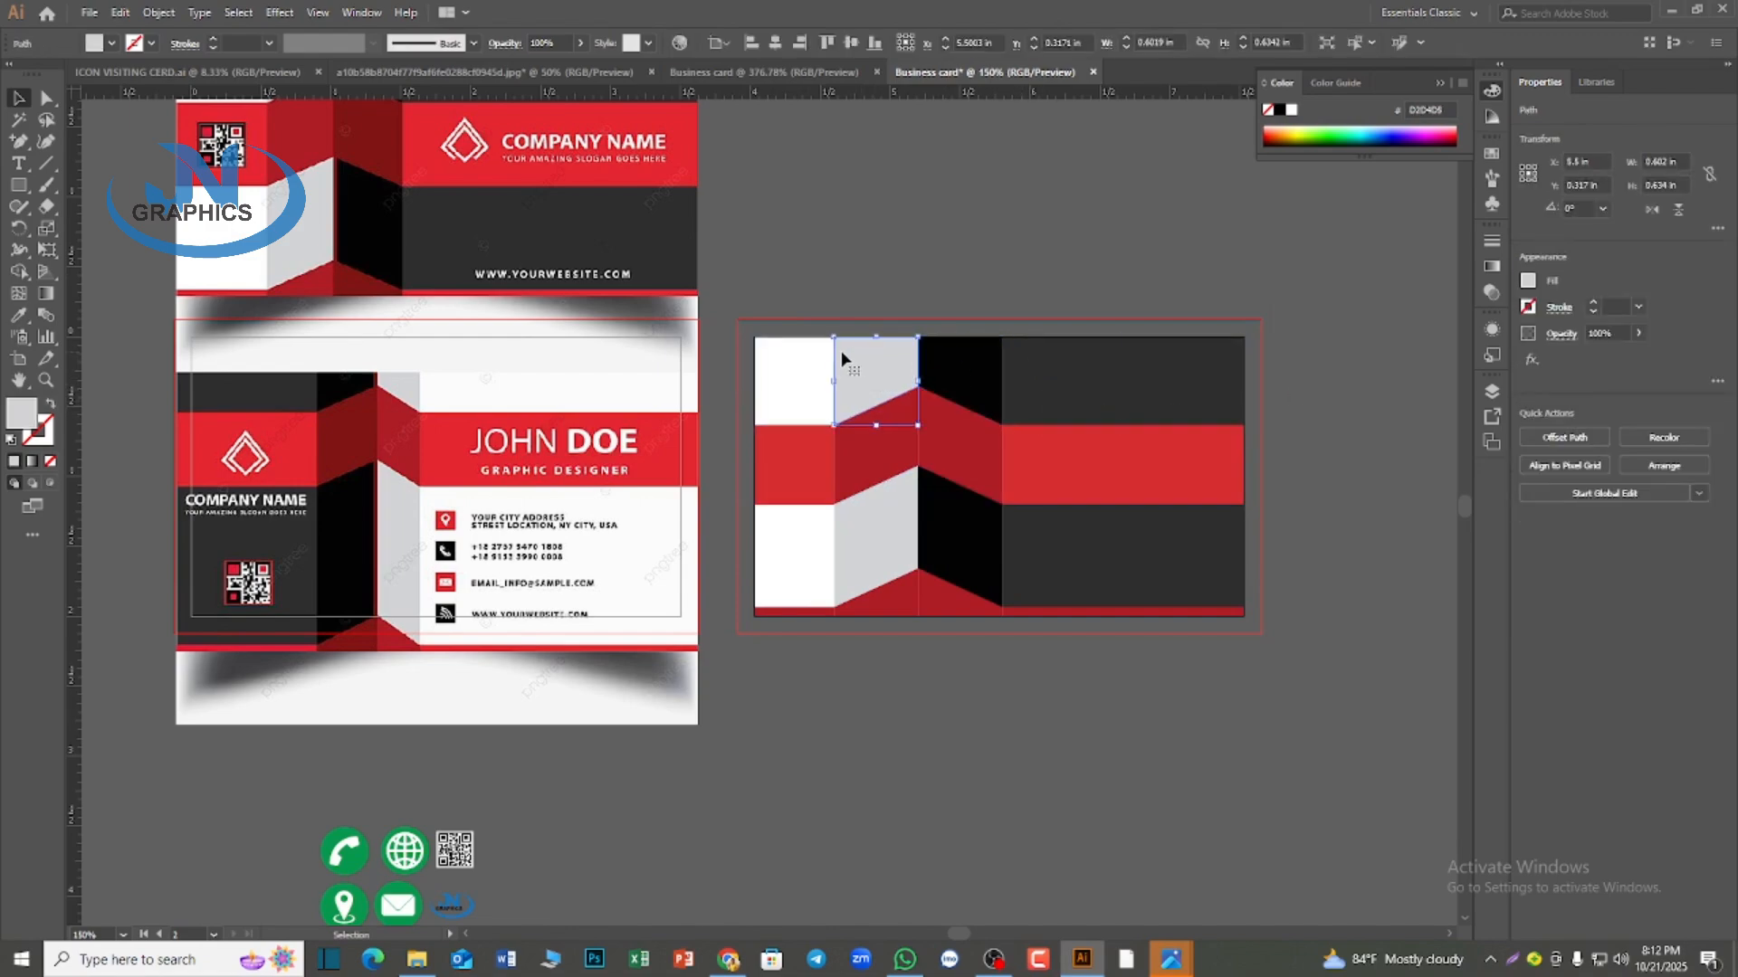
left_click(810, 376)
left_click_drag(735, 296, 1286, 365)
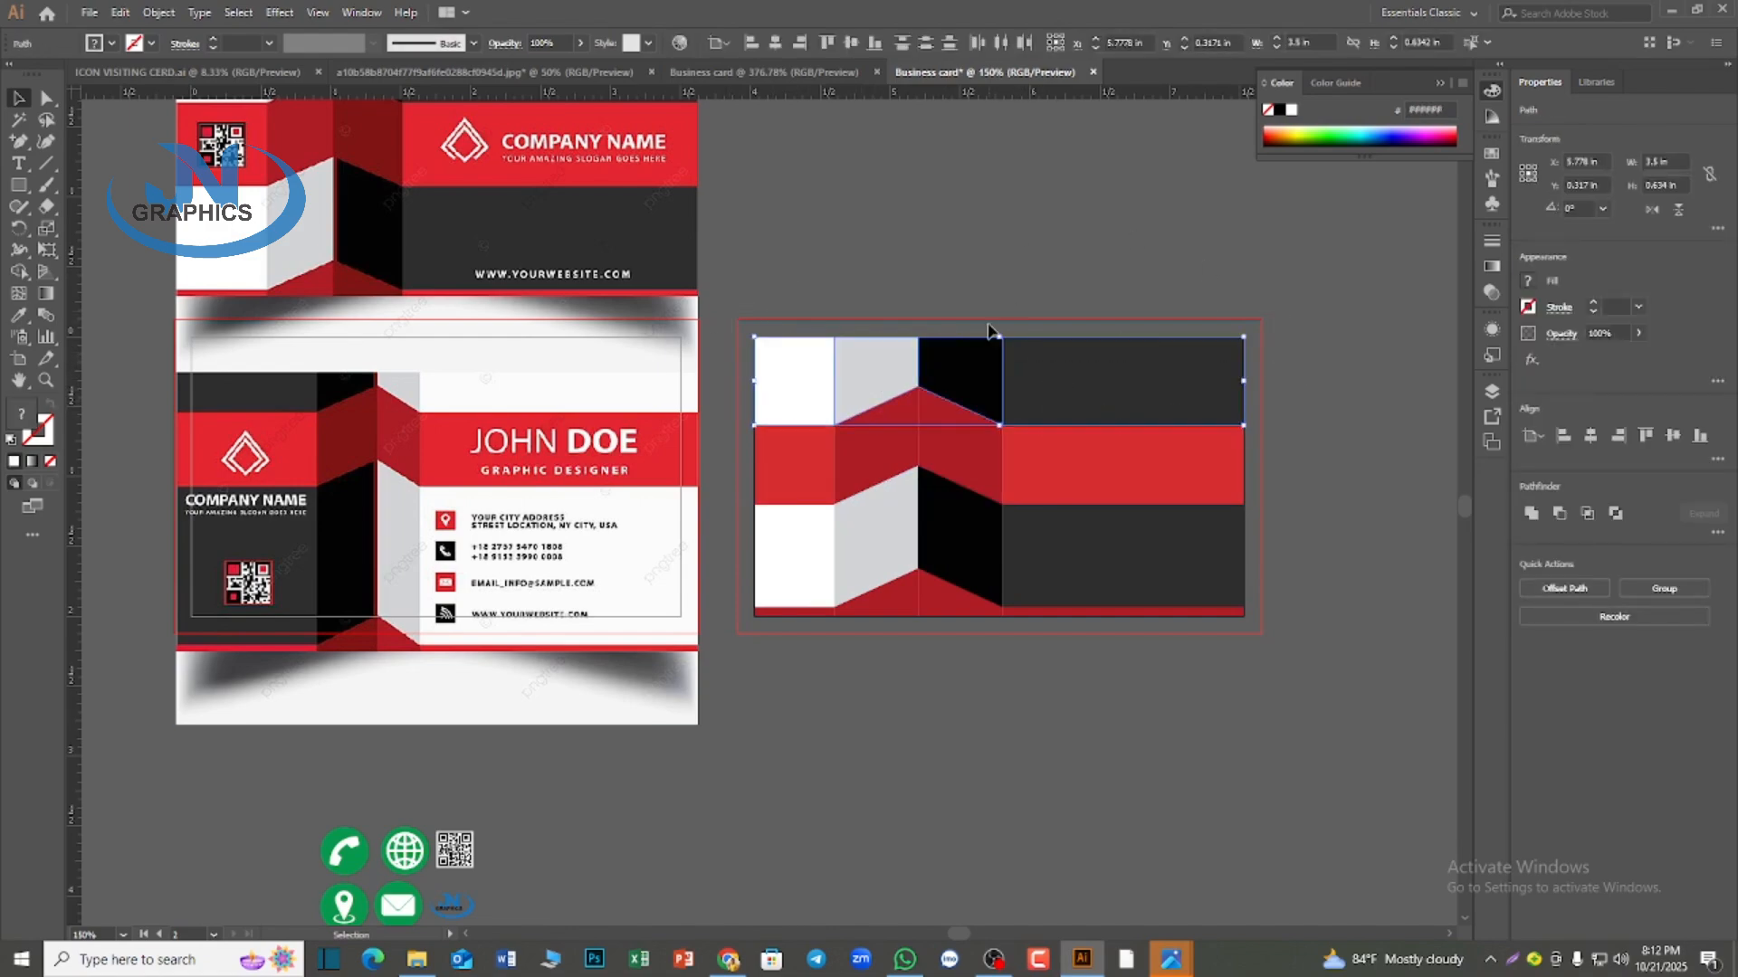
left_click(995, 286)
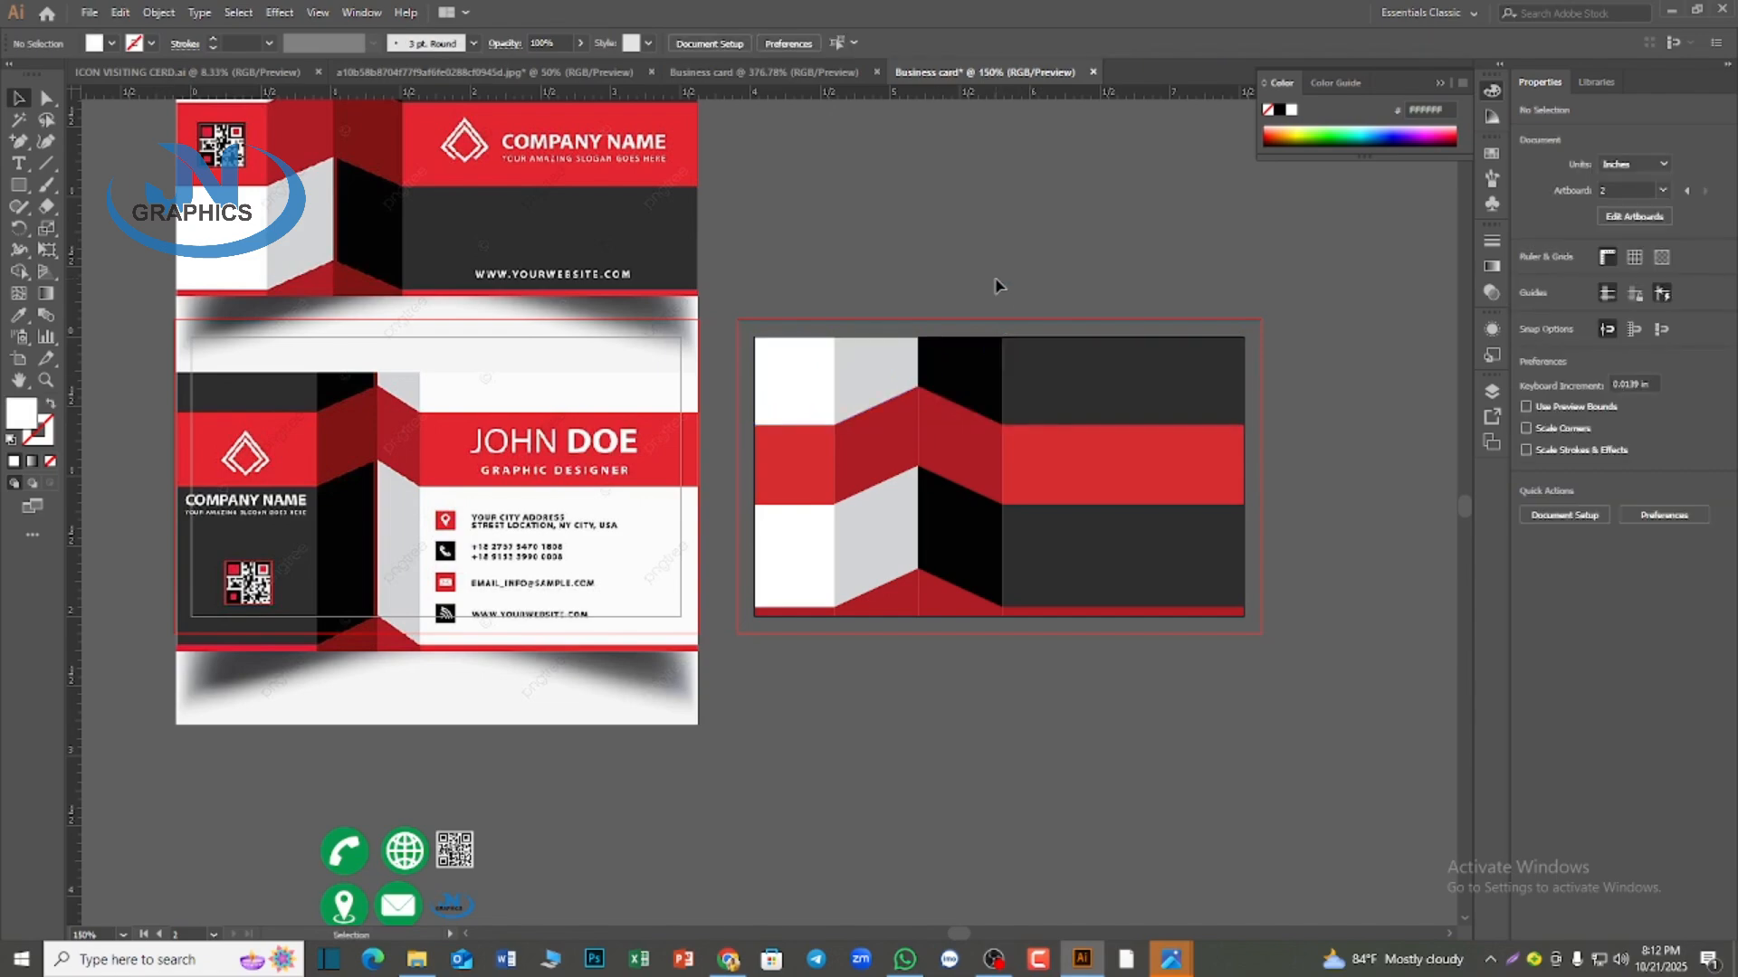
left_click(1017, 461)
left_click(935, 660)
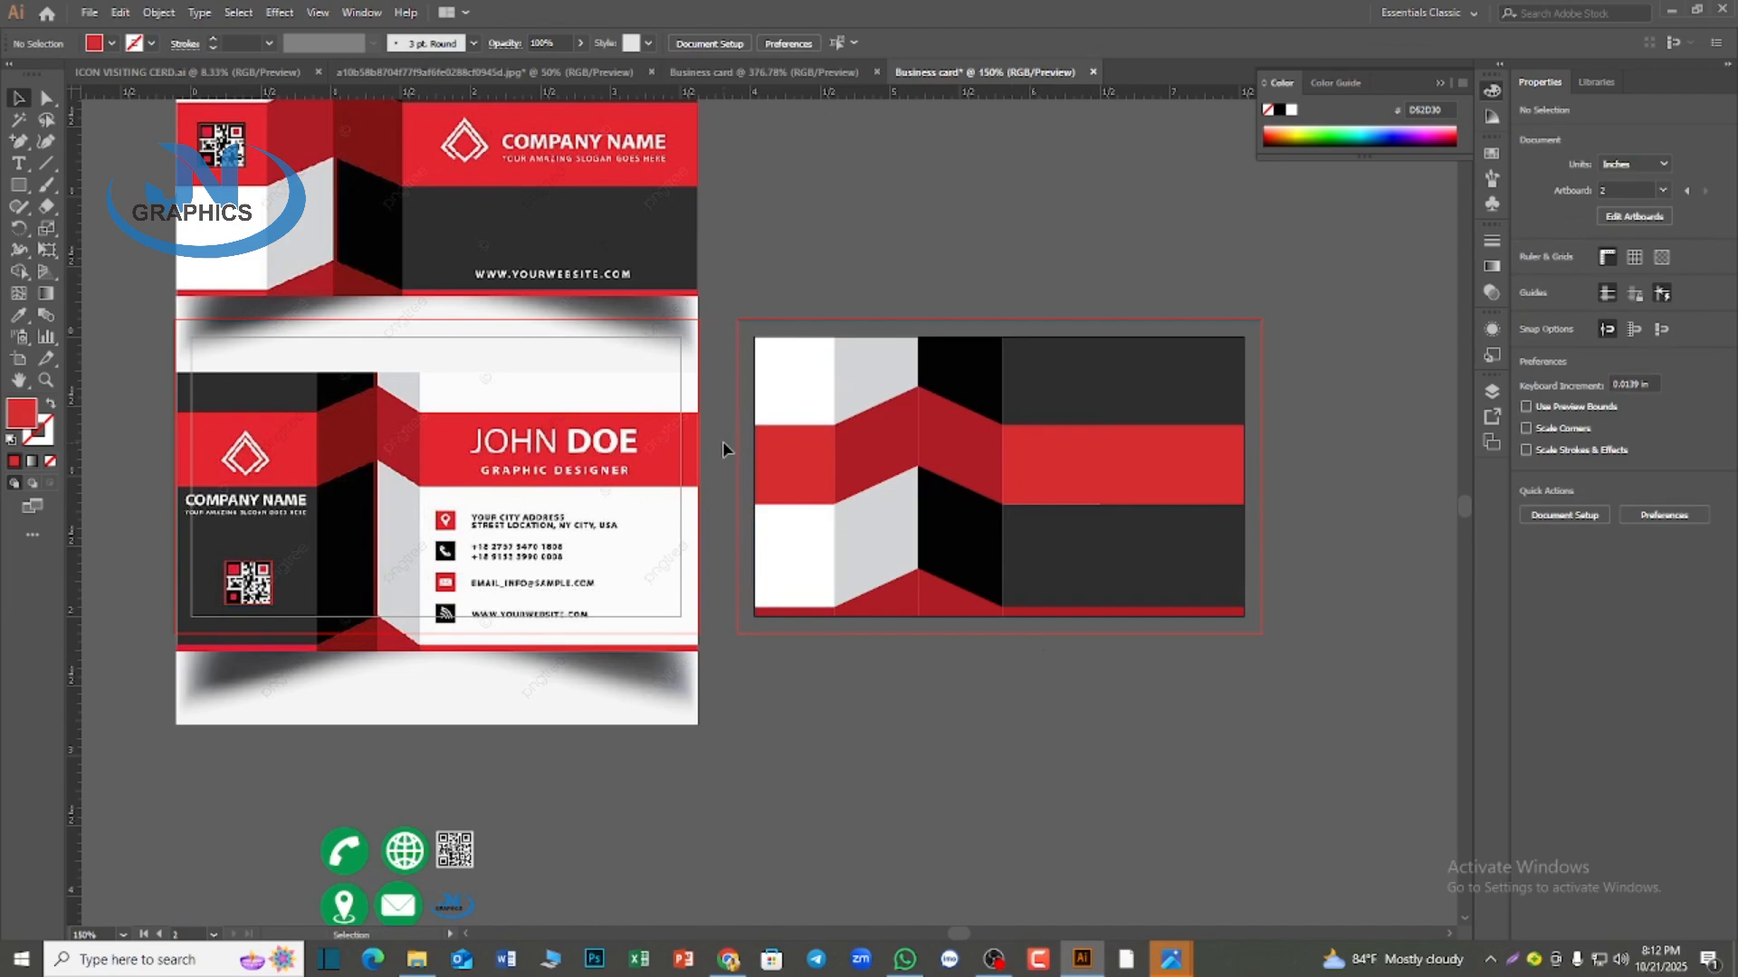
left_click_drag(747, 455, 1328, 464)
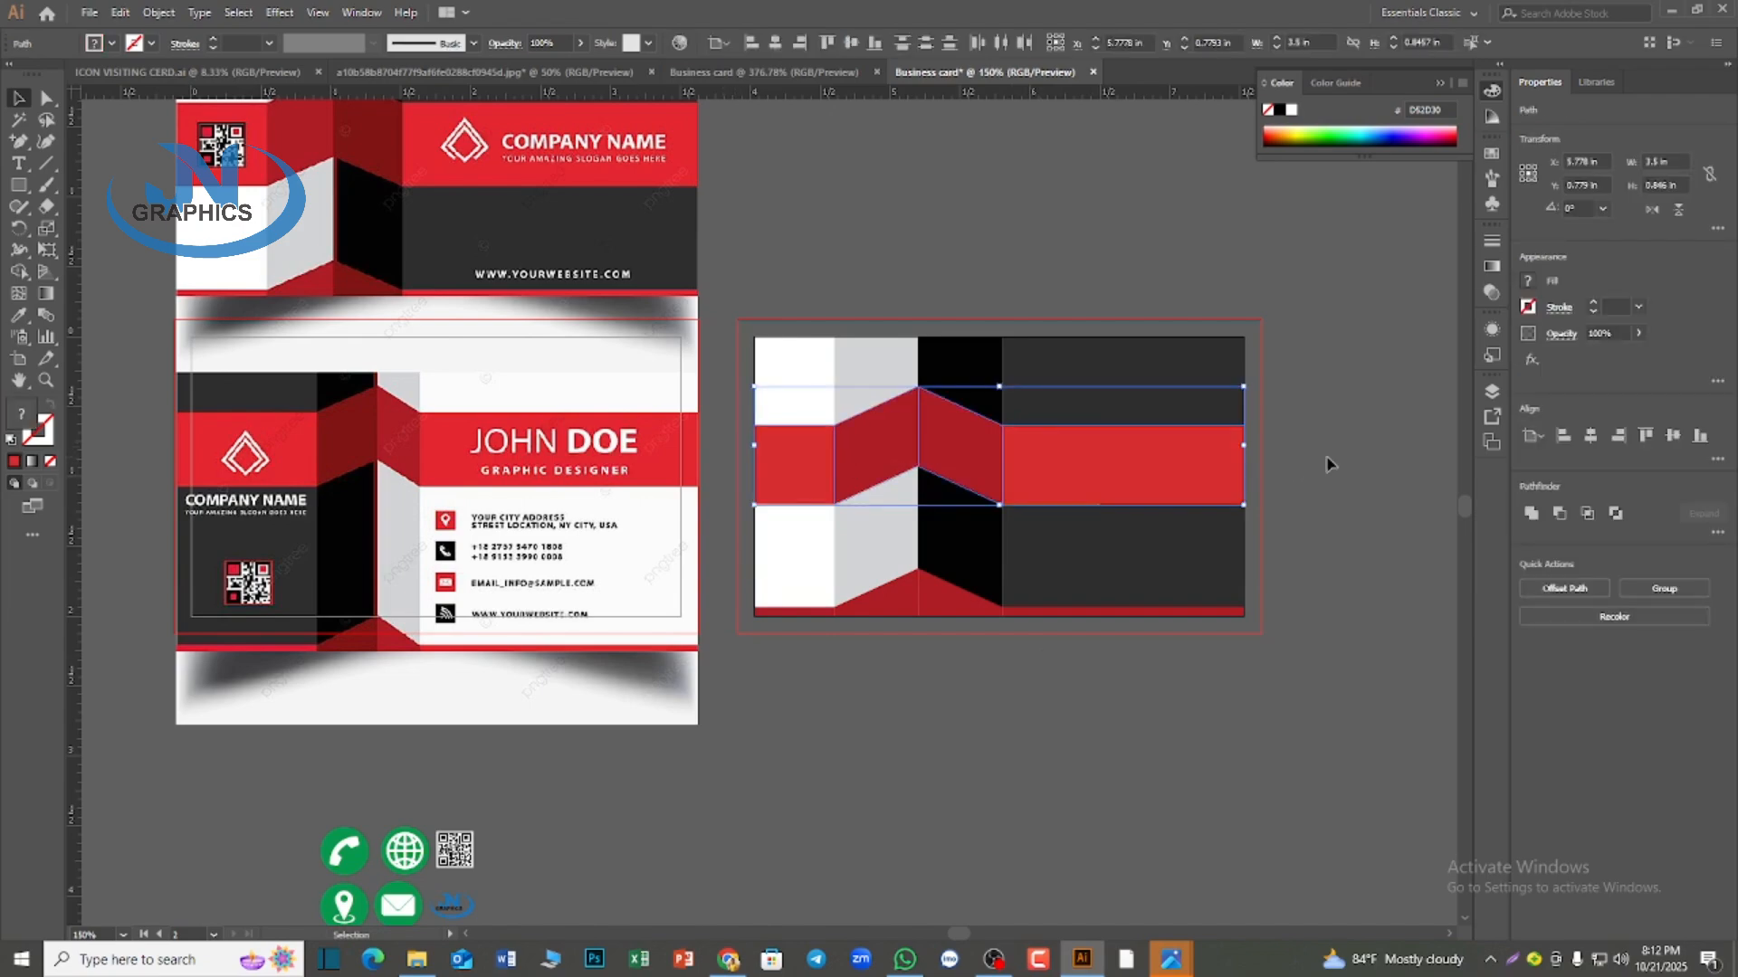
left_click(1351, 465)
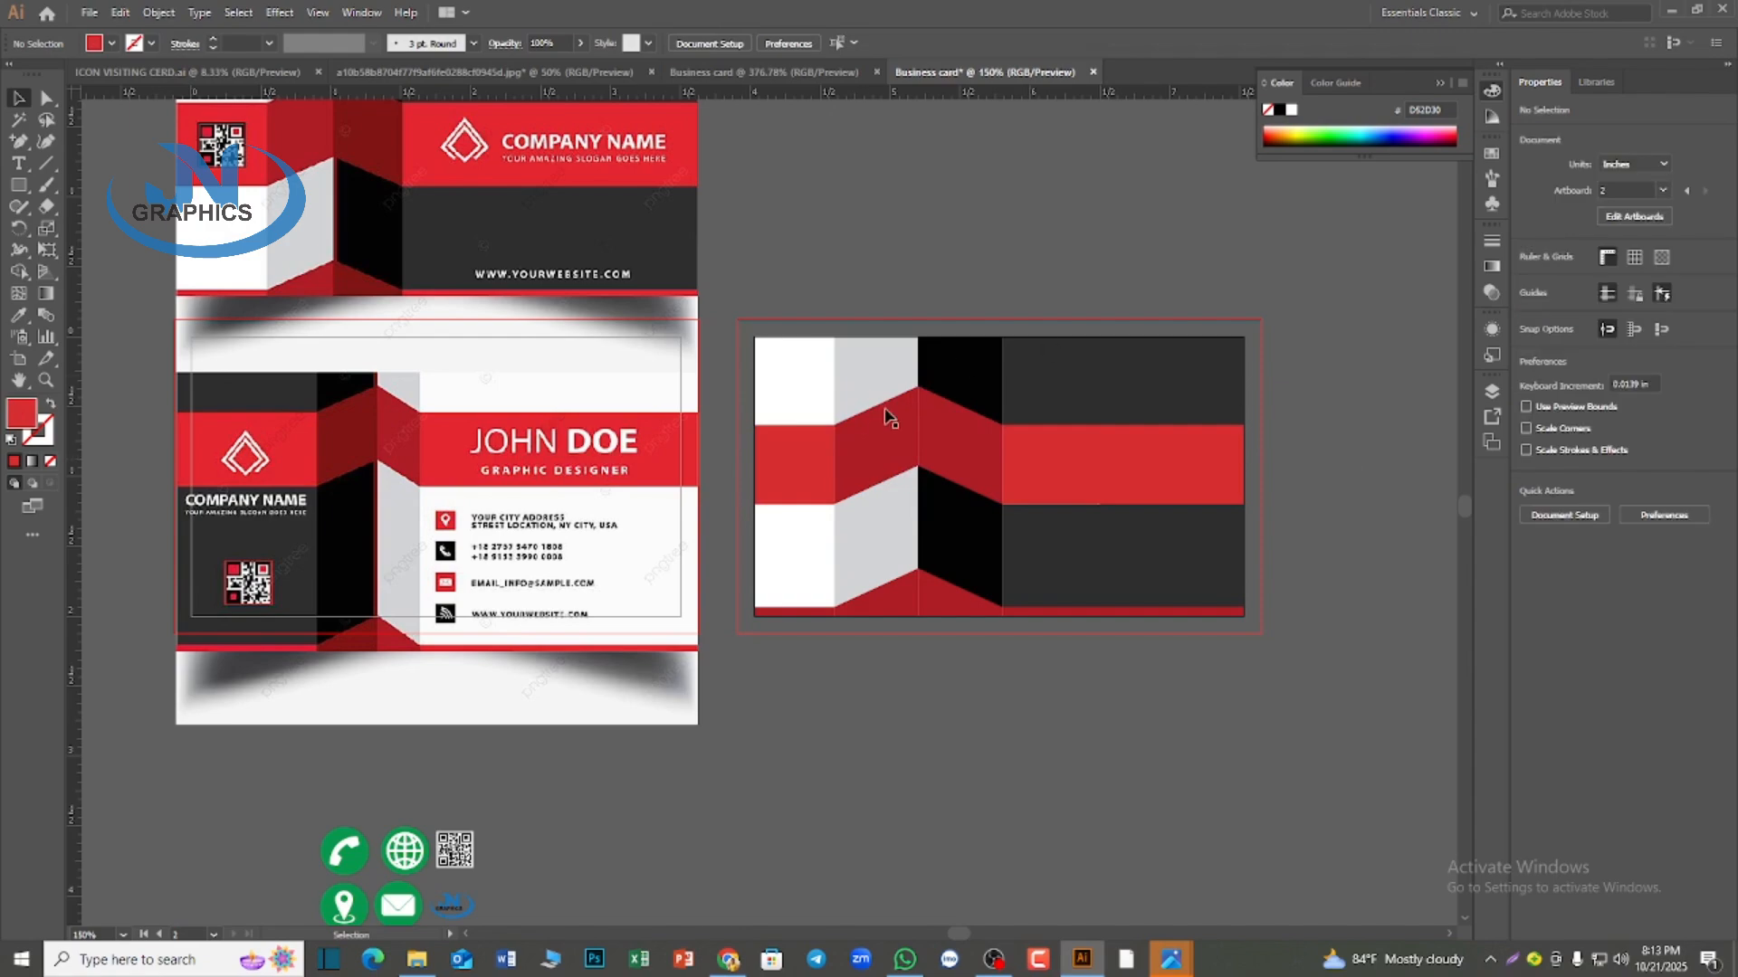
left_click_drag(735, 367, 1268, 586)
Shift the anchor points of the second card's folded red band and the adjoining edges of the lower blocks upward
left_click(45, 98)
left_click(749, 437)
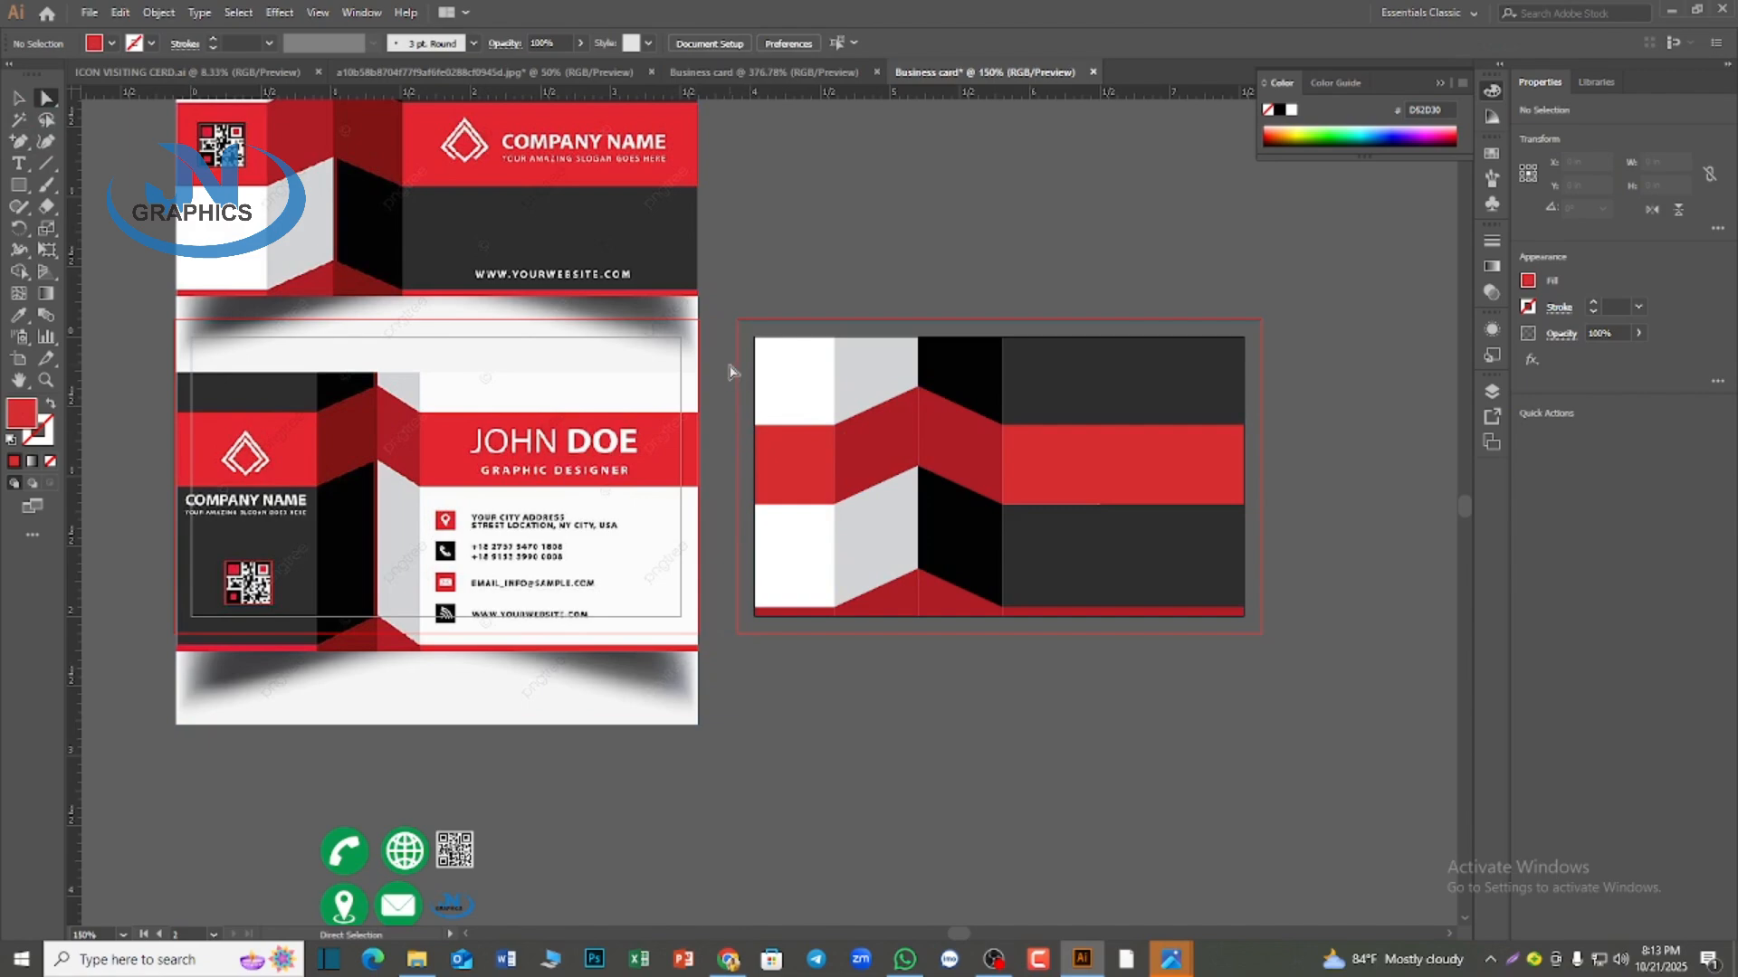
left_click_drag(733, 371, 1299, 543)
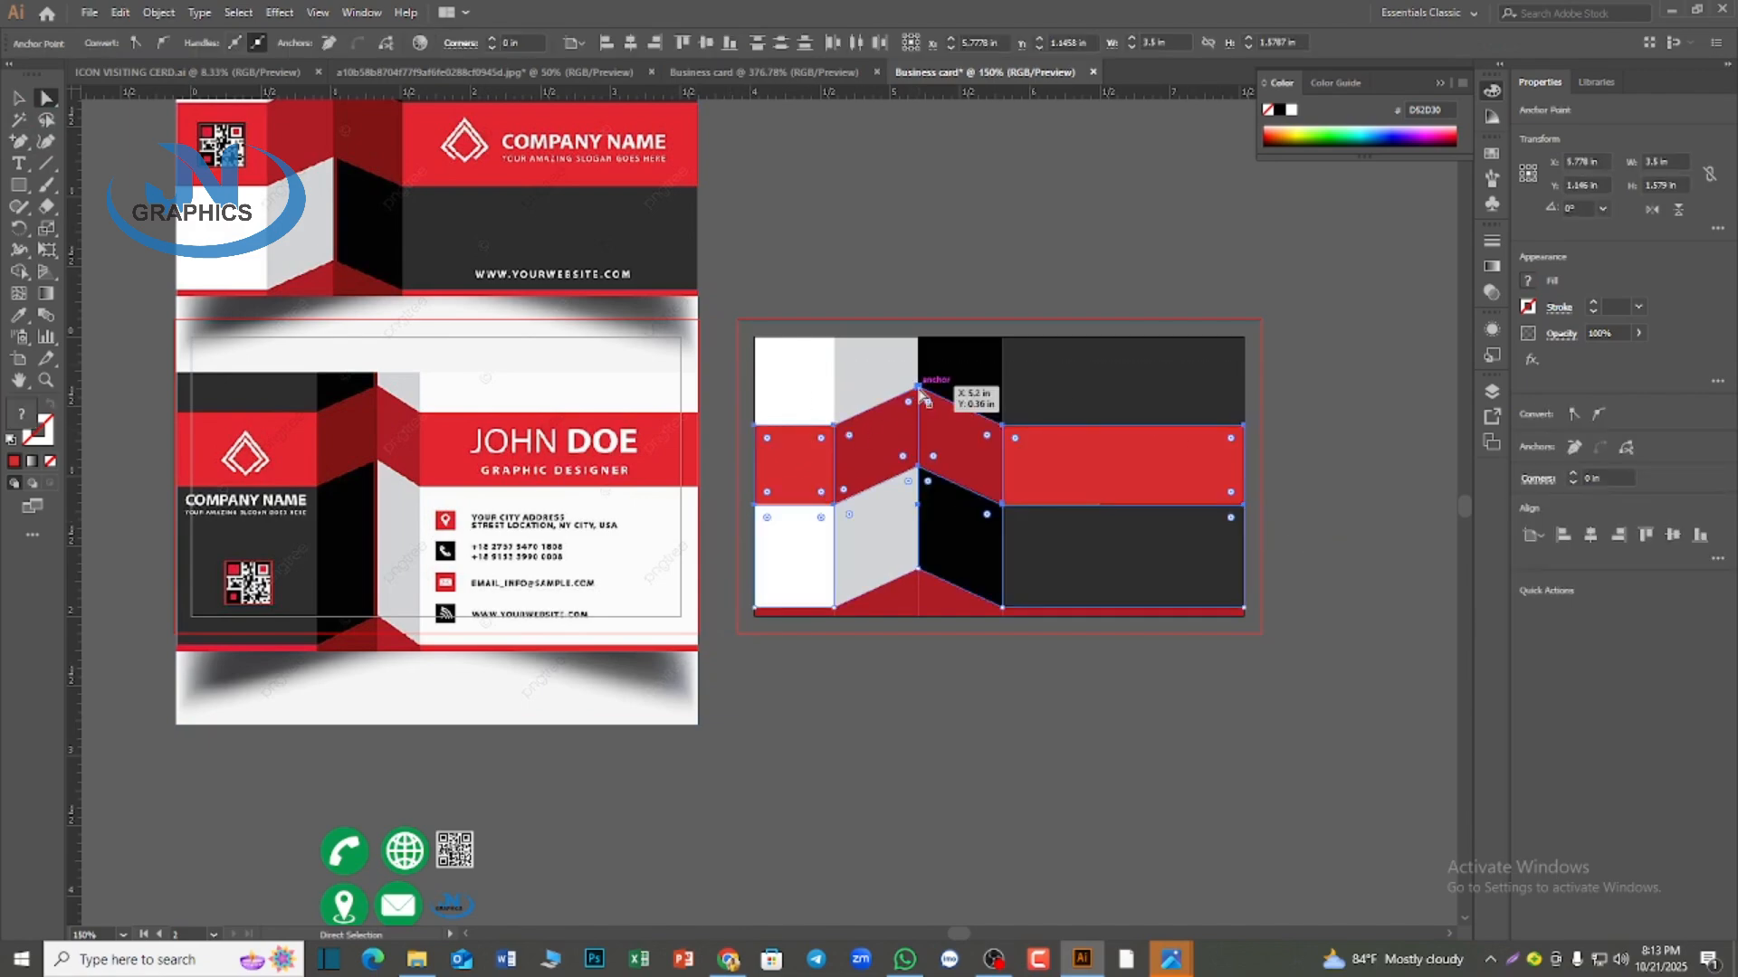
mouse_move(919, 388)
left_mouse_down()
mouse_move(920, 355)
mouse_move(921, 395)
left_mouse_up()
scroll(876, 534, "up", 2)
left_click(950, 290)
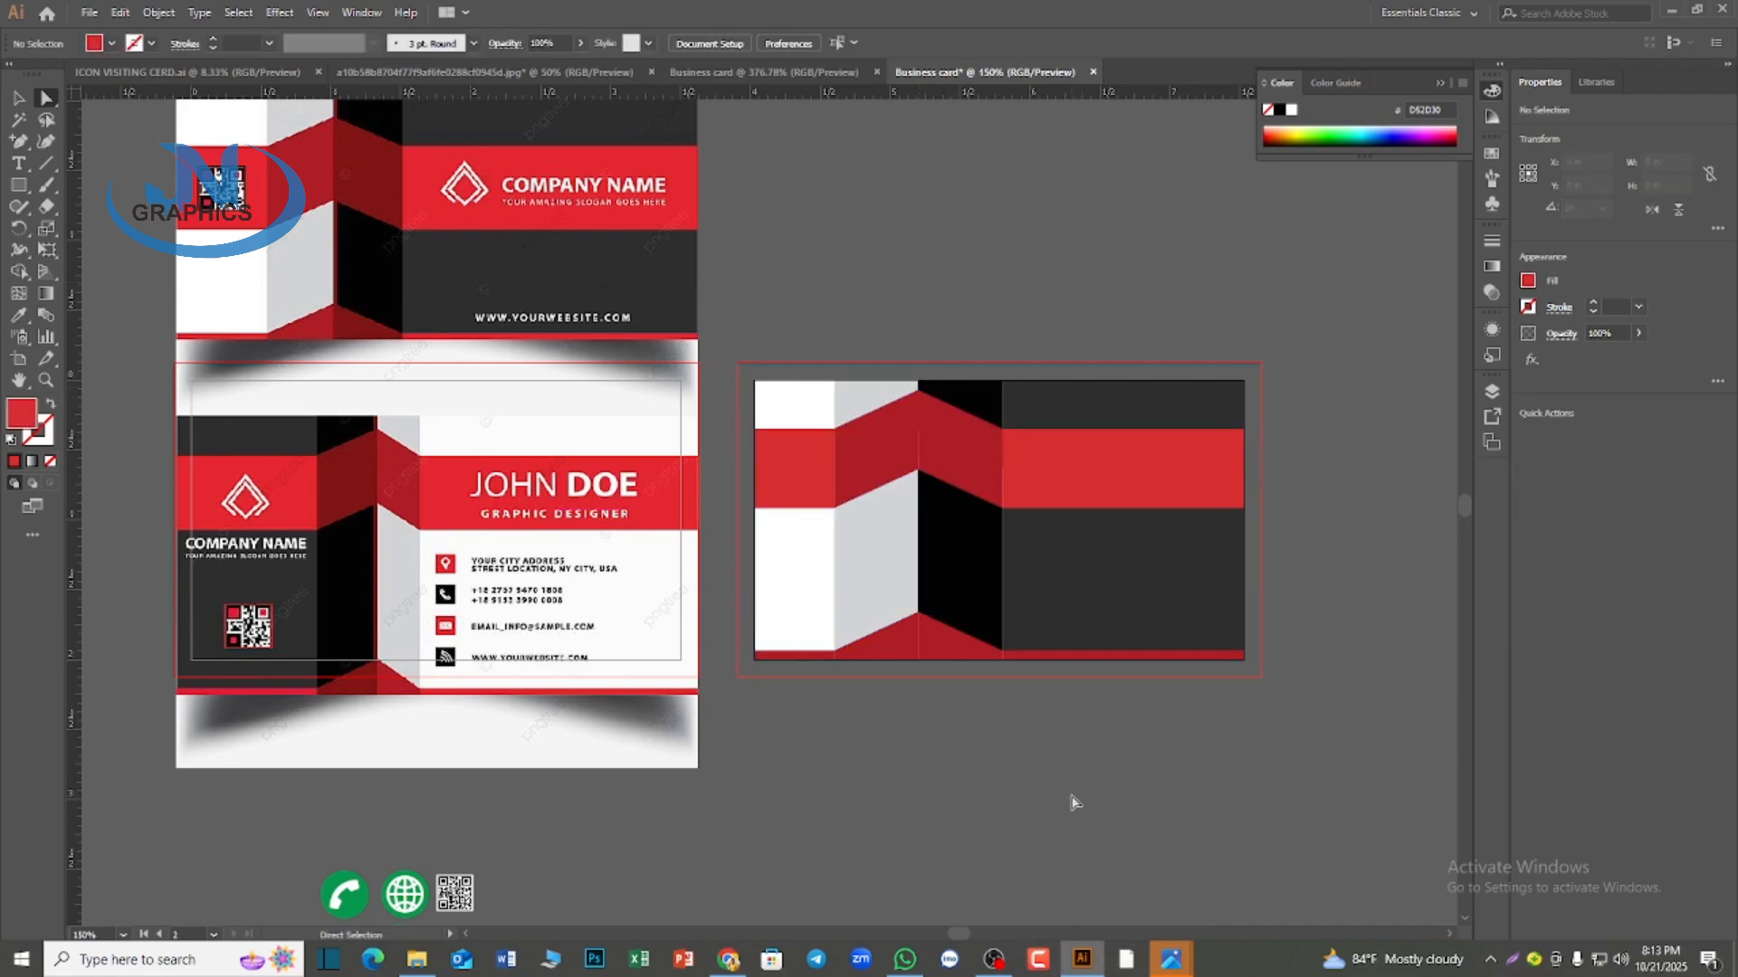
Recolor the second card's top-right block white and the fold piece beside it light gray with the Eyedropper
left_click(1079, 621)
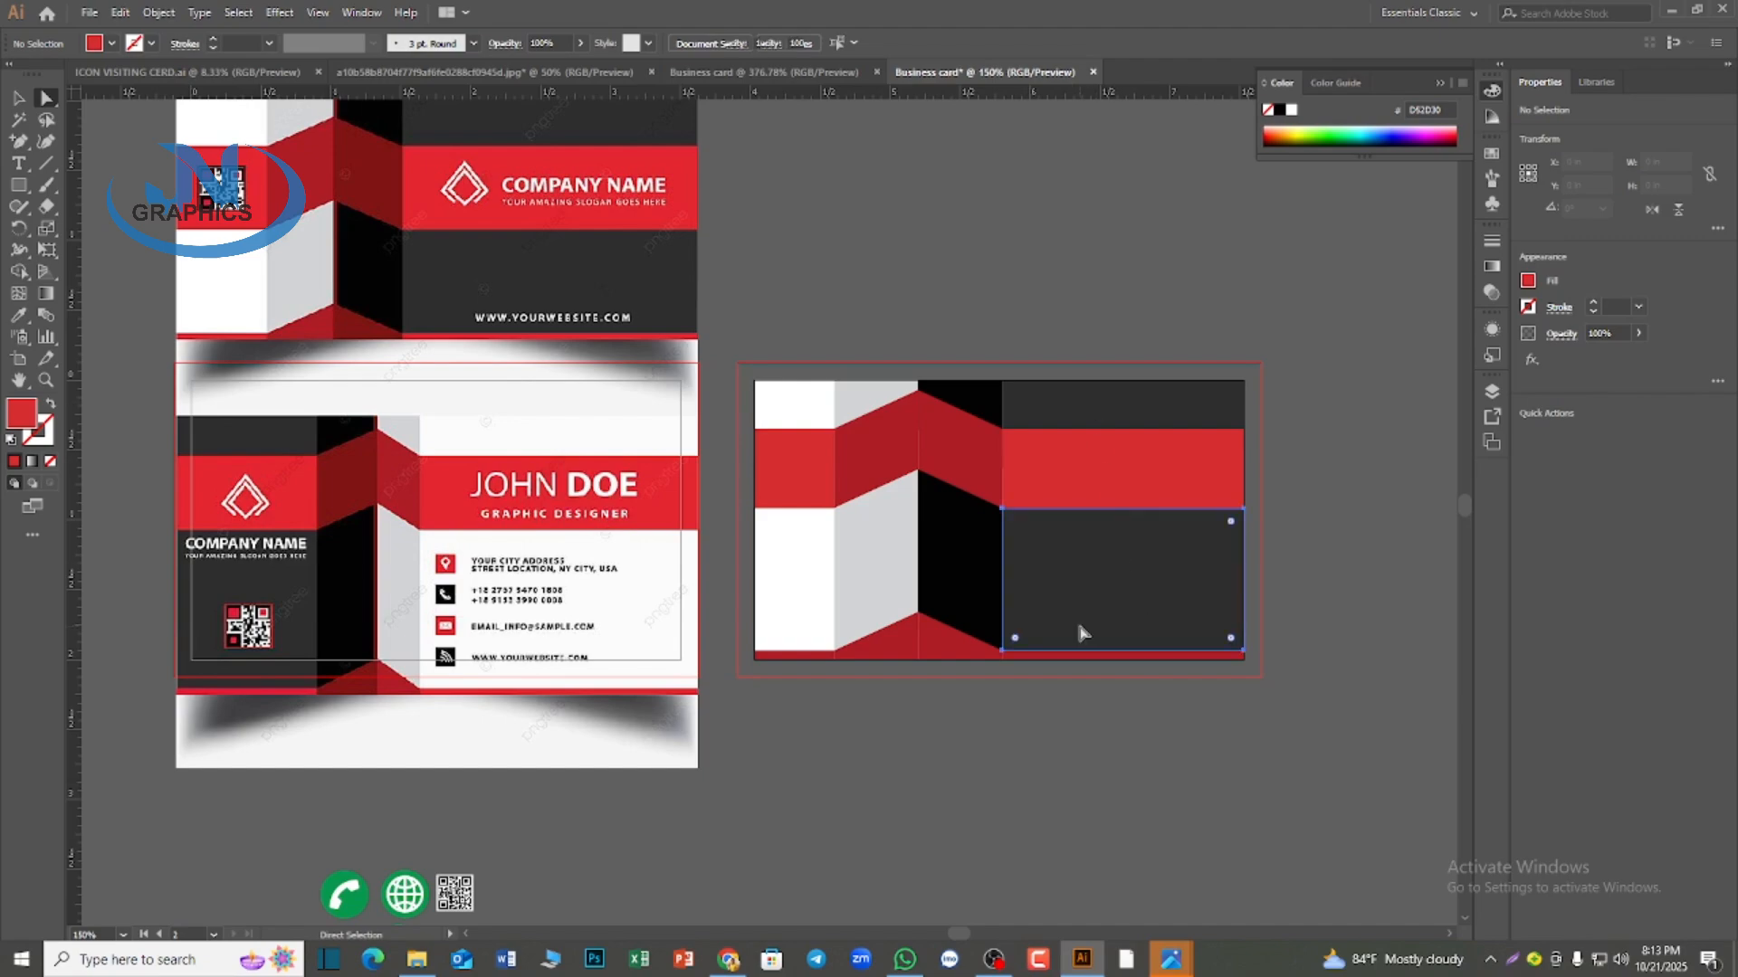
key("ctrl+z")
left_click(1047, 405)
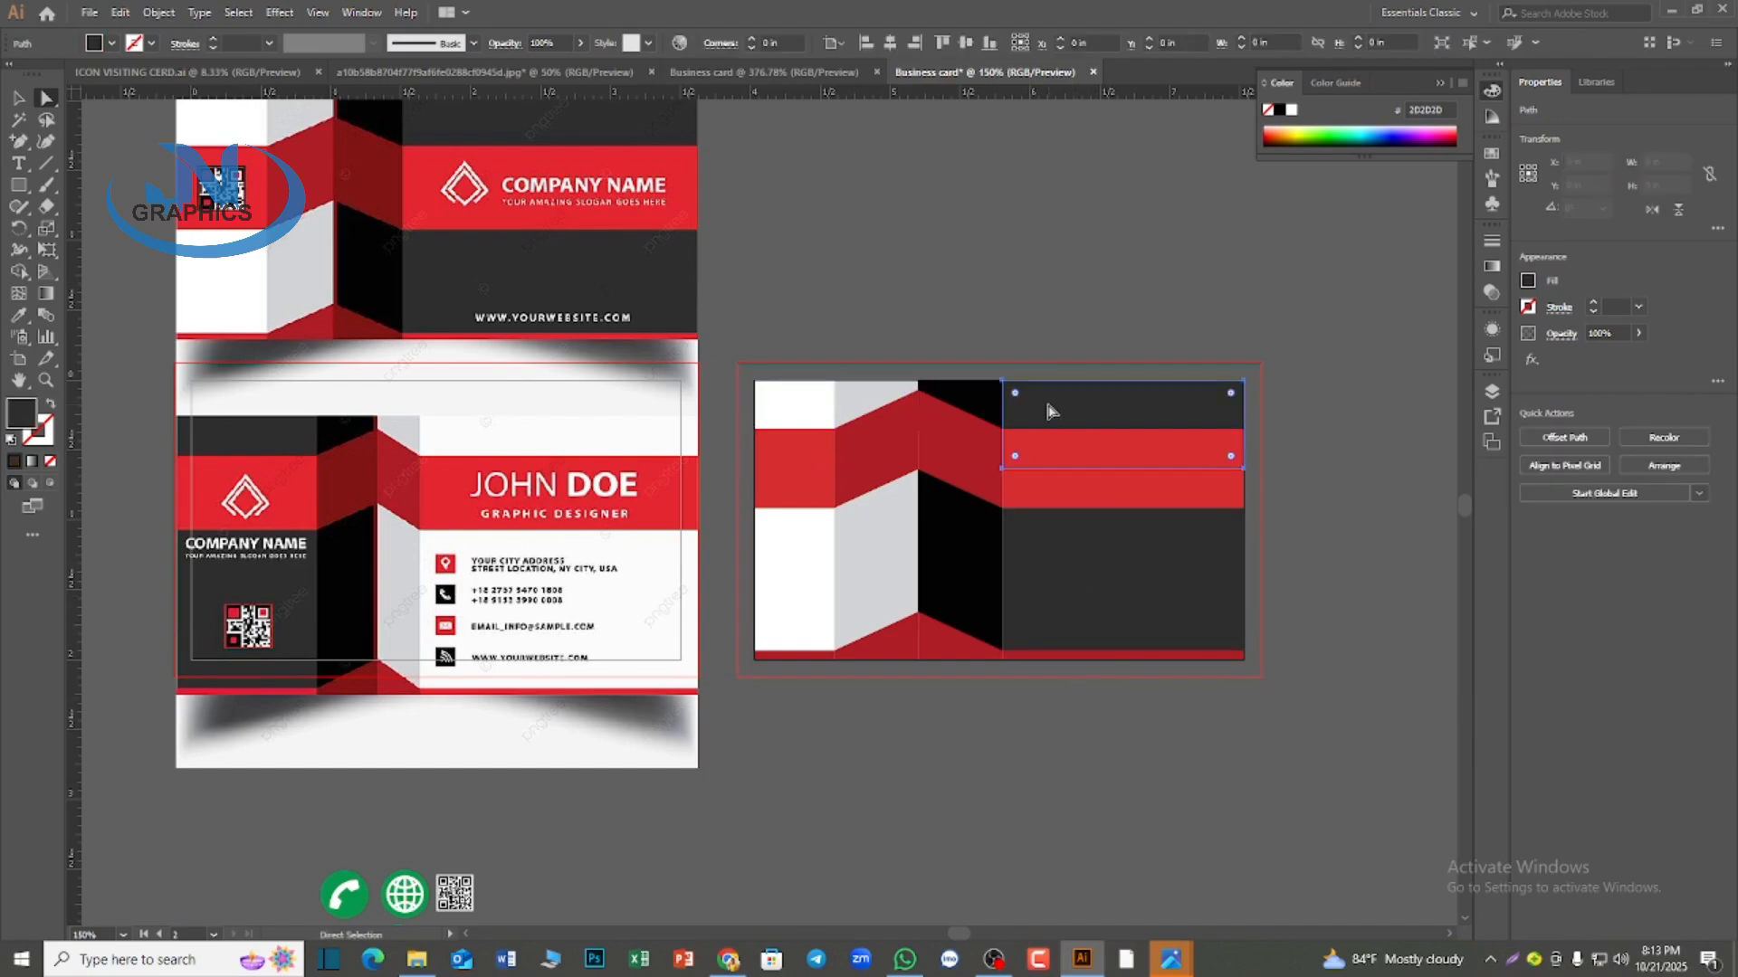
left_click(21, 317)
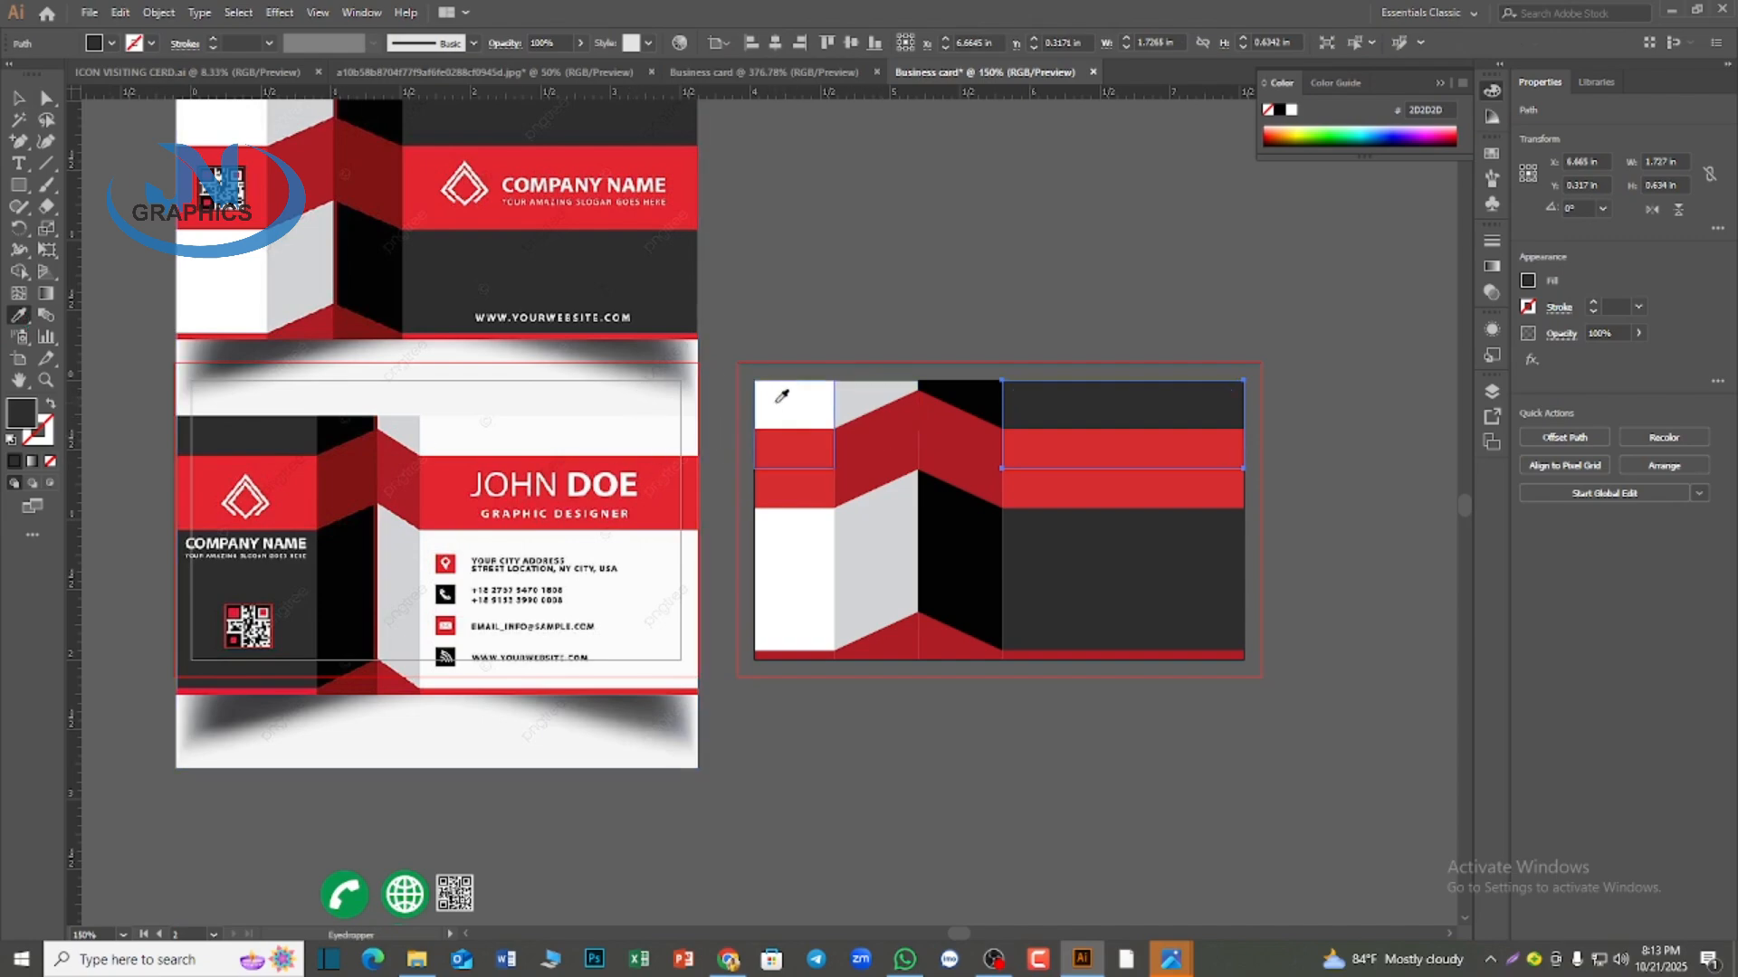
left_click(779, 399)
left_click(984, 399, "ctrl")
left_click(874, 389)
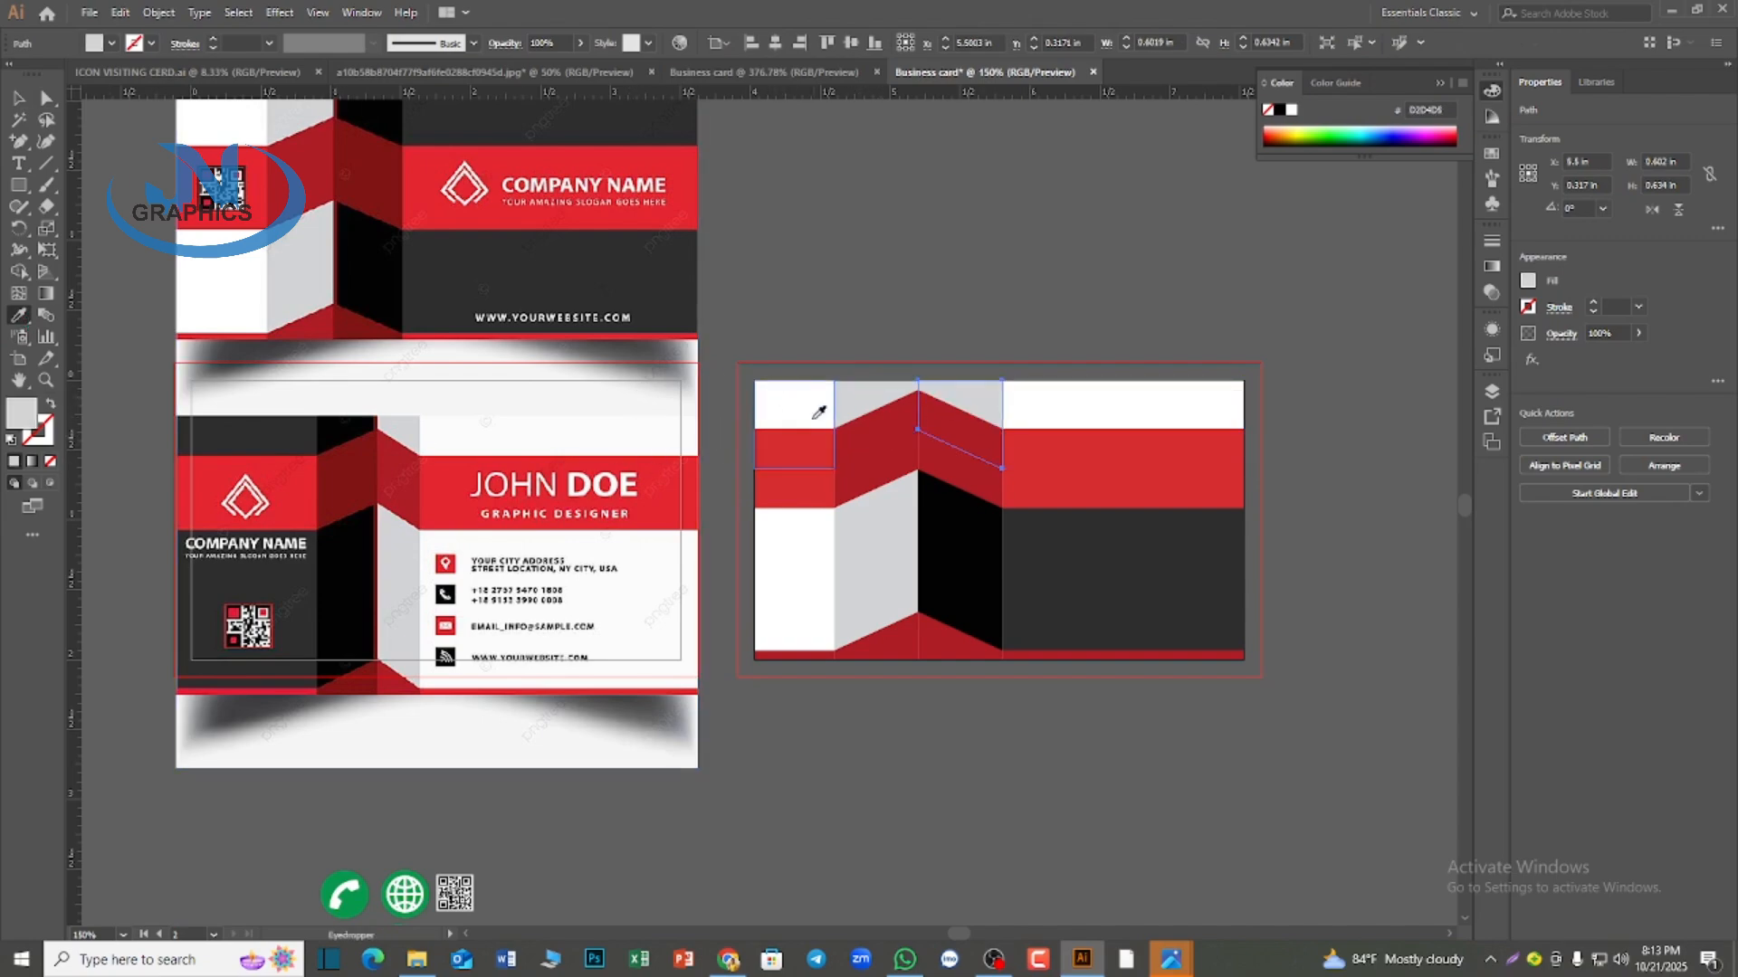
Recolor the second card's top-left block dark gray and its neighboring fold black, using colors sampled from the reference
left_click(790, 409, "ctrl")
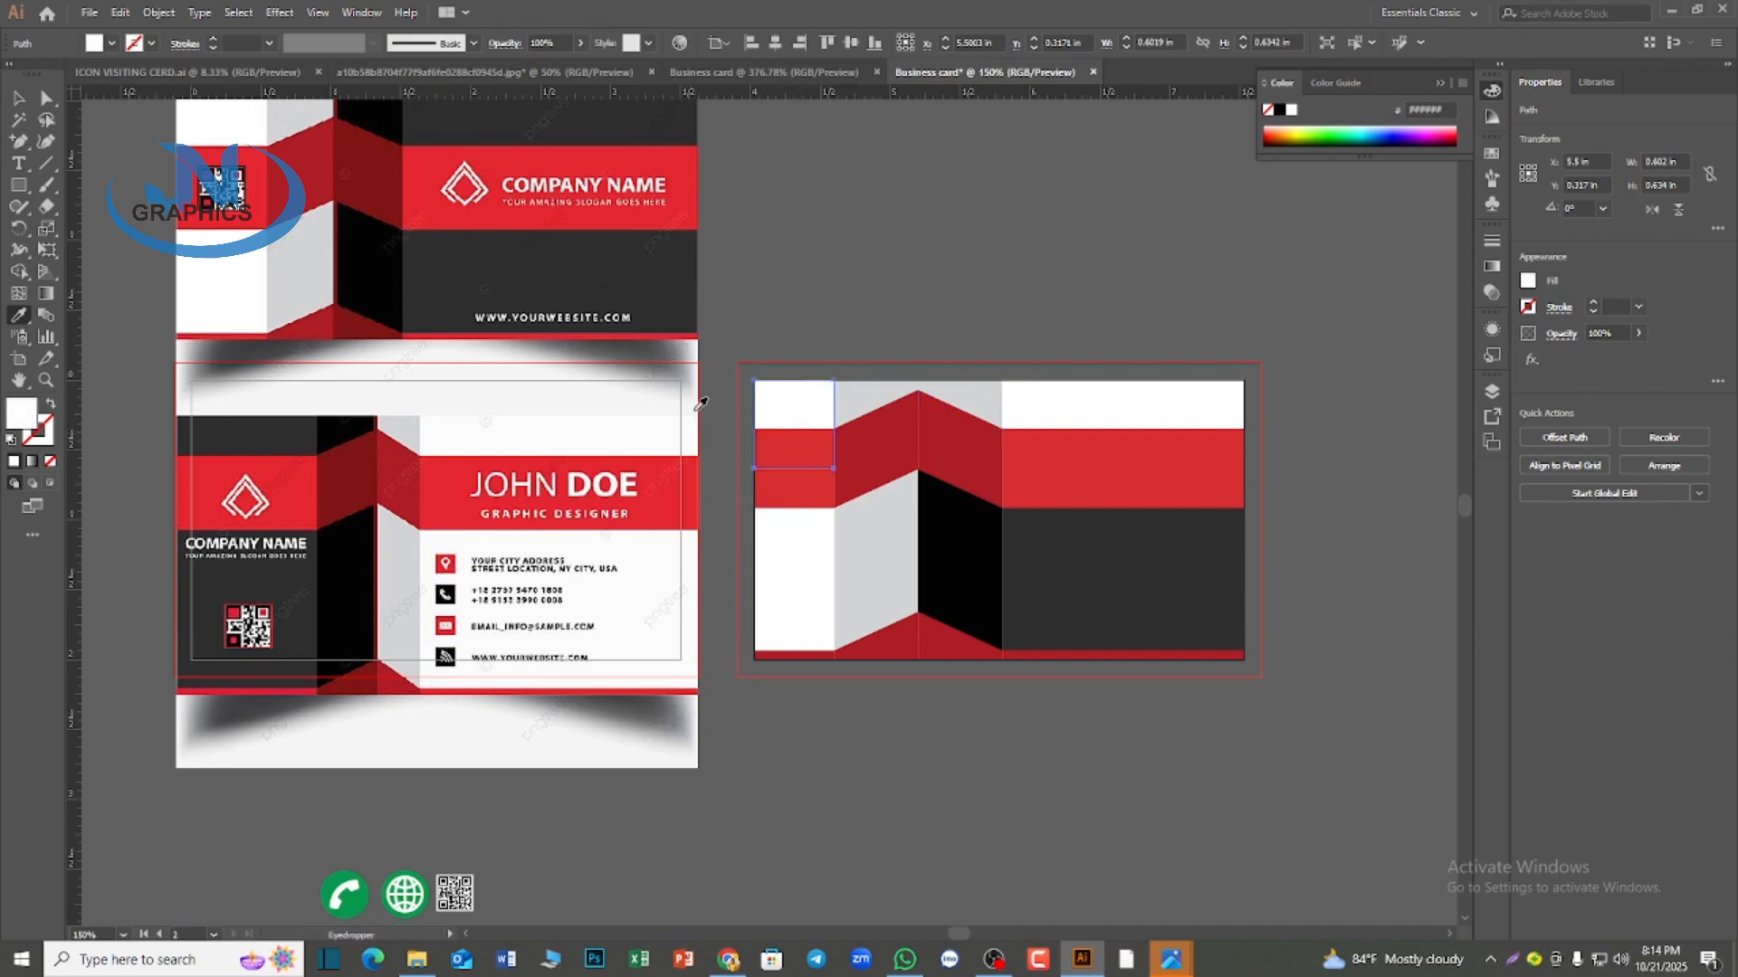
left_click(287, 437)
left_click(853, 409, "ctrl")
left_click(364, 421)
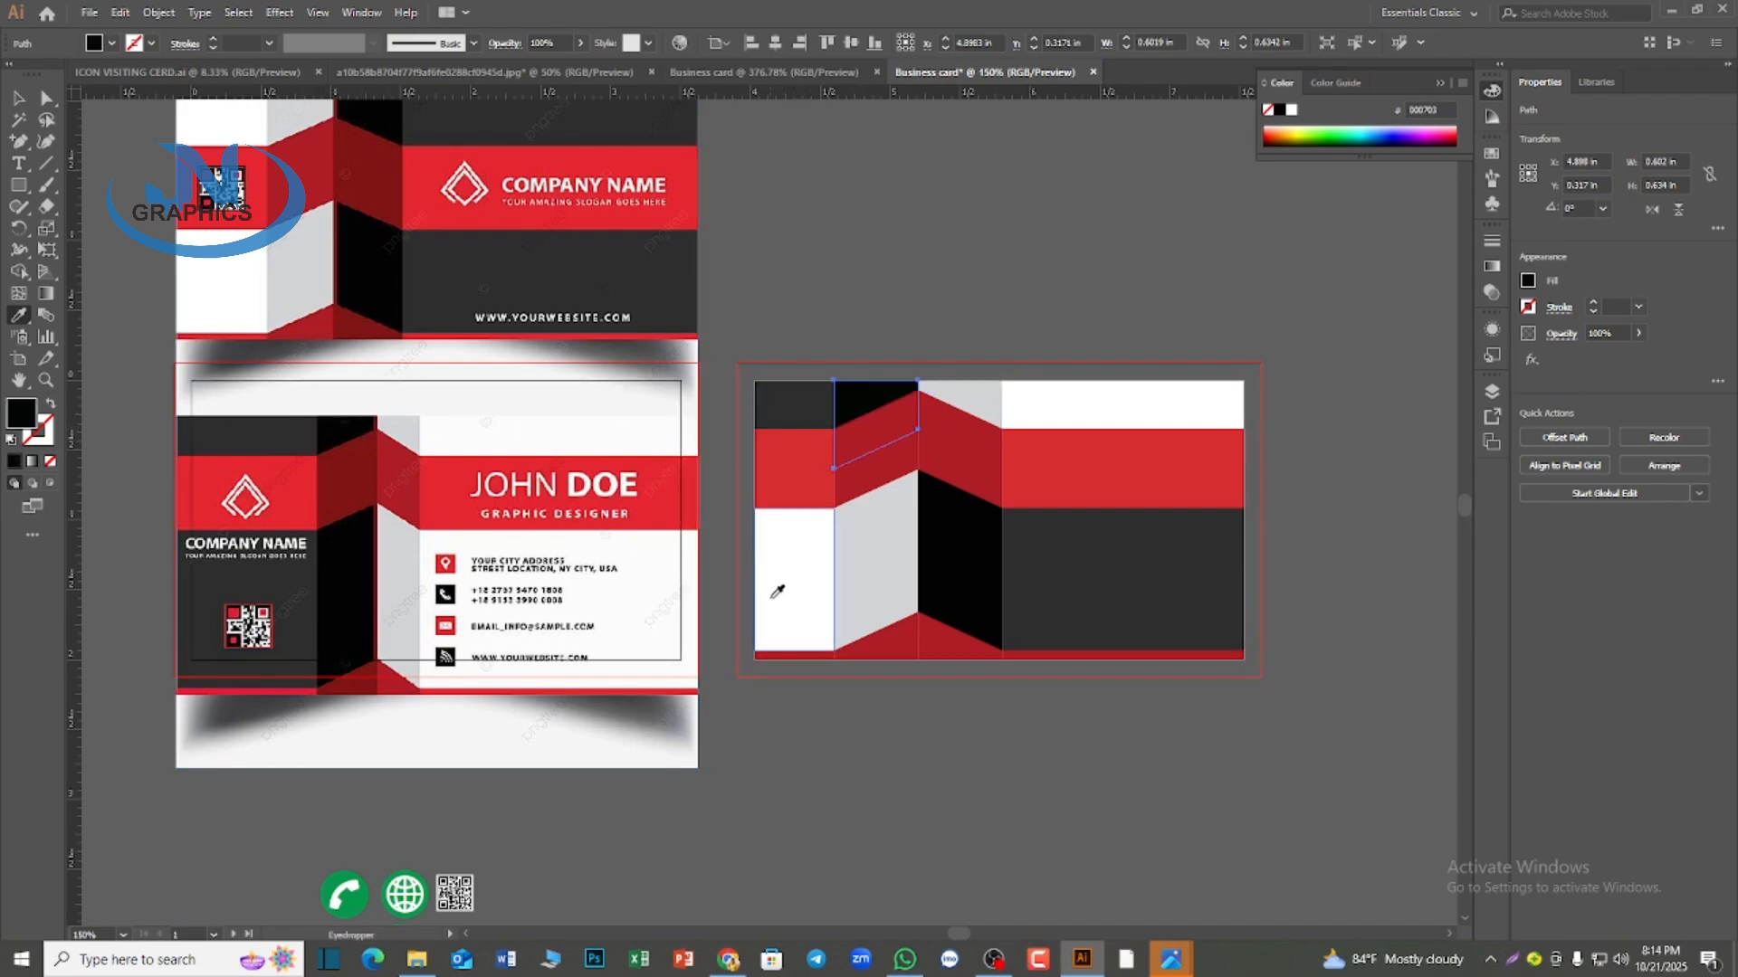
Recolor the second card's lower-left block dark gray, the left fold black and the right fold light gray with the Eyedropper
left_click(795, 601, "ctrl")
left_click(1134, 567)
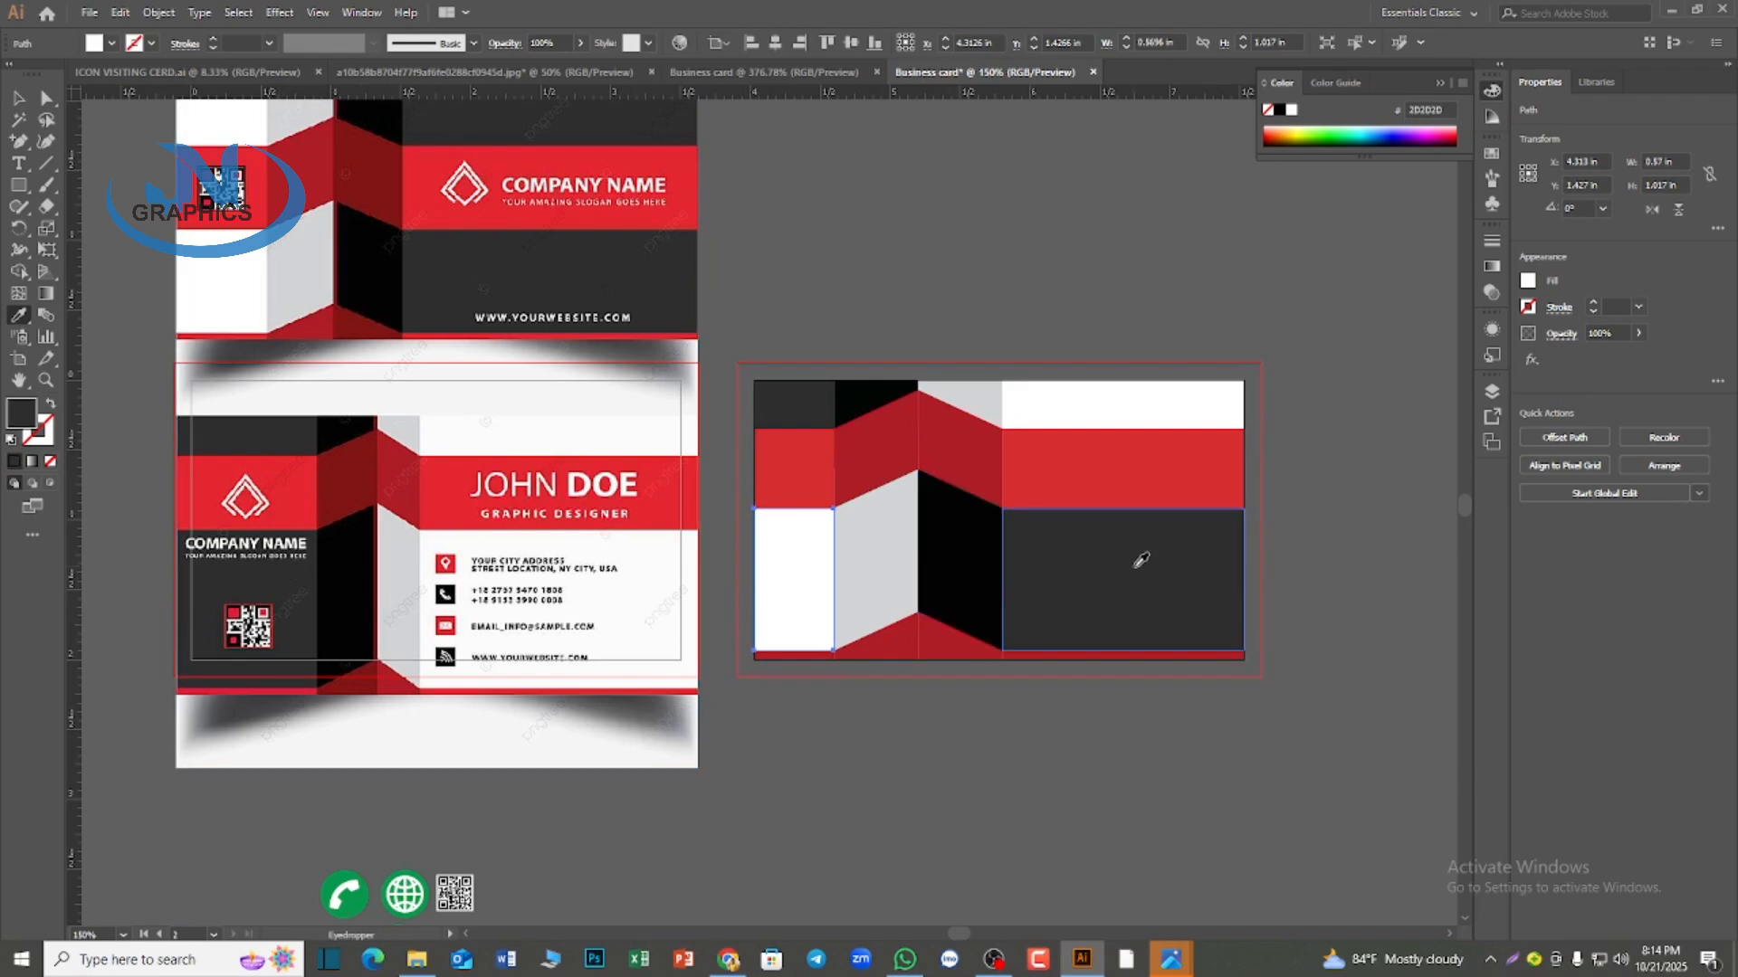
left_click(892, 582, "ctrl")
left_click(966, 572)
left_click(962, 551, "ctrl")
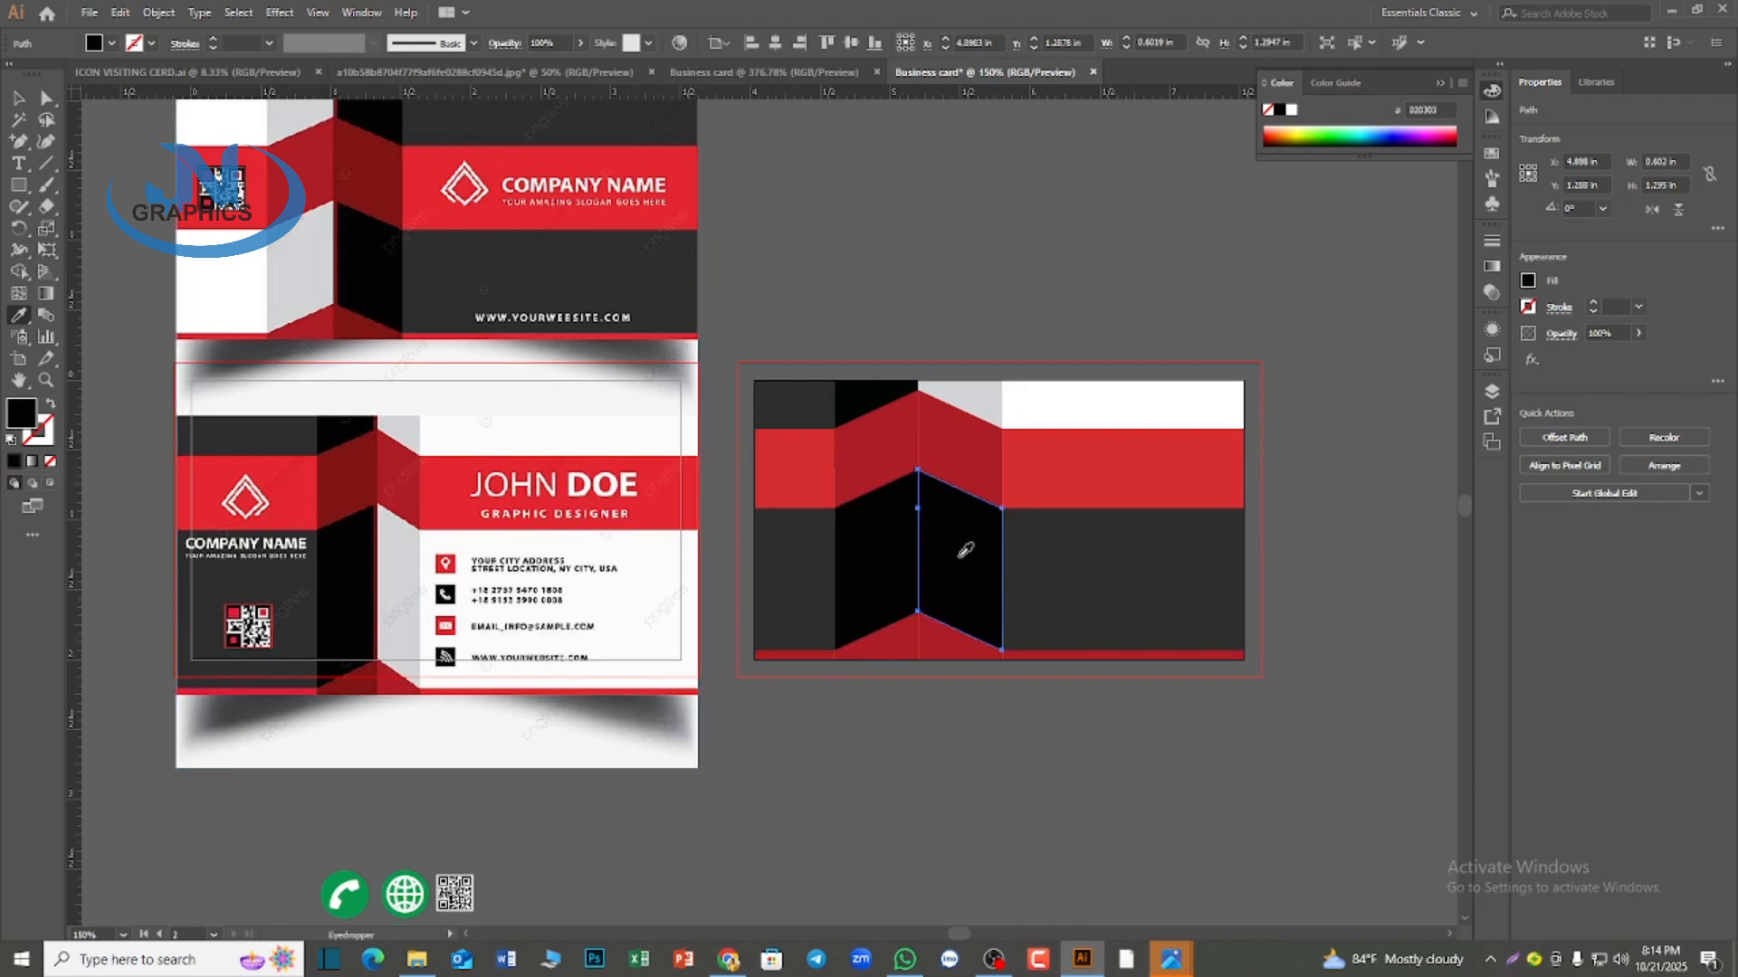
left_click(959, 405)
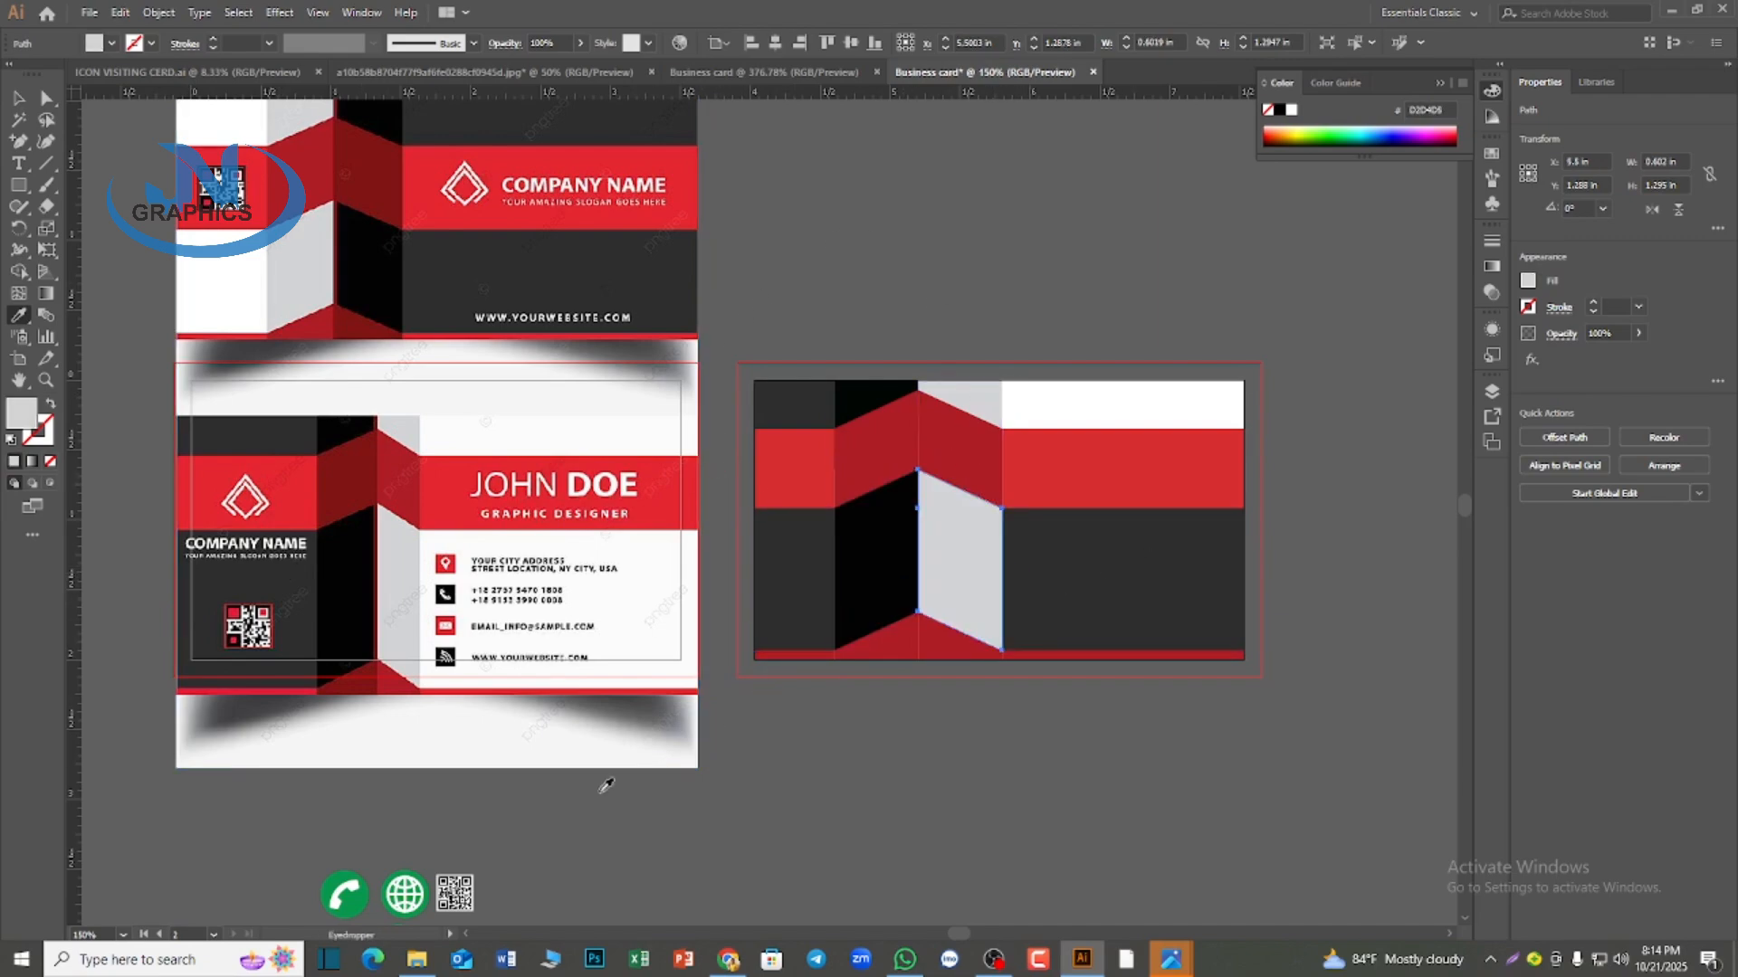
Move the reference image off the first artboard onto the empty canvas to the left of the two cards
scroll(605, 785, "down", 1)
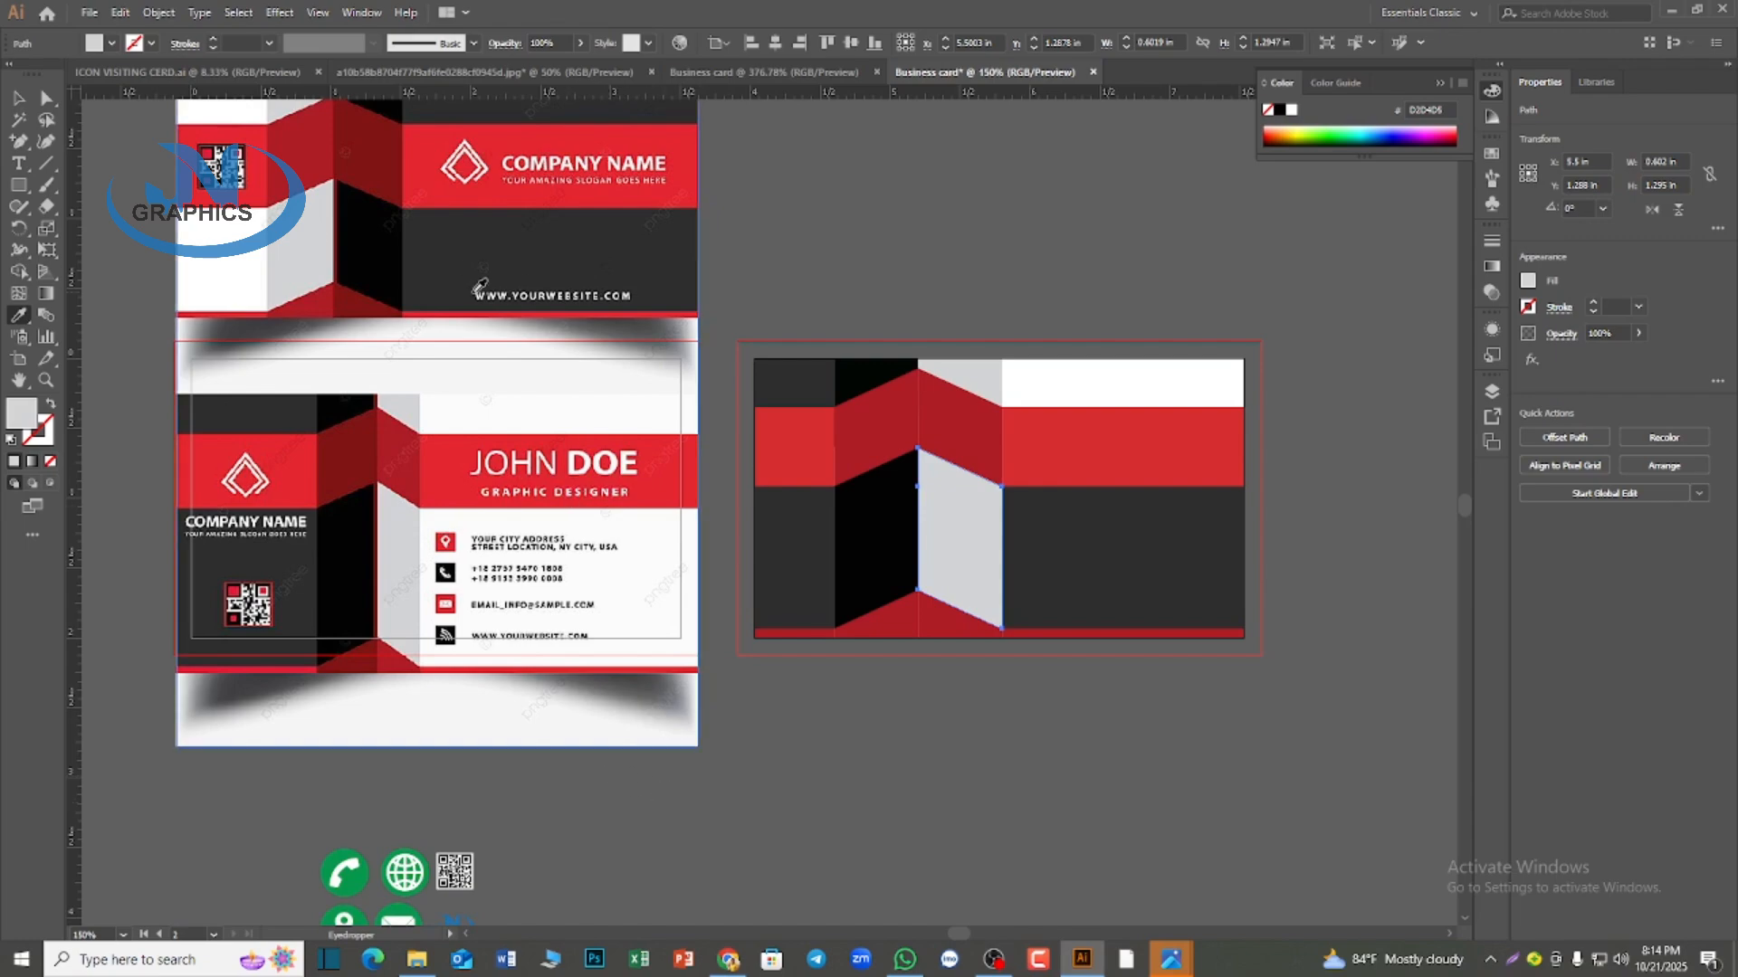
left_click(20, 99)
left_click_drag(405, 239, 378, 695)
scroll(443, 566, "down", 5)
scroll(432, 567, "down", 2)
scroll(433, 566, "down", 2, "alt")
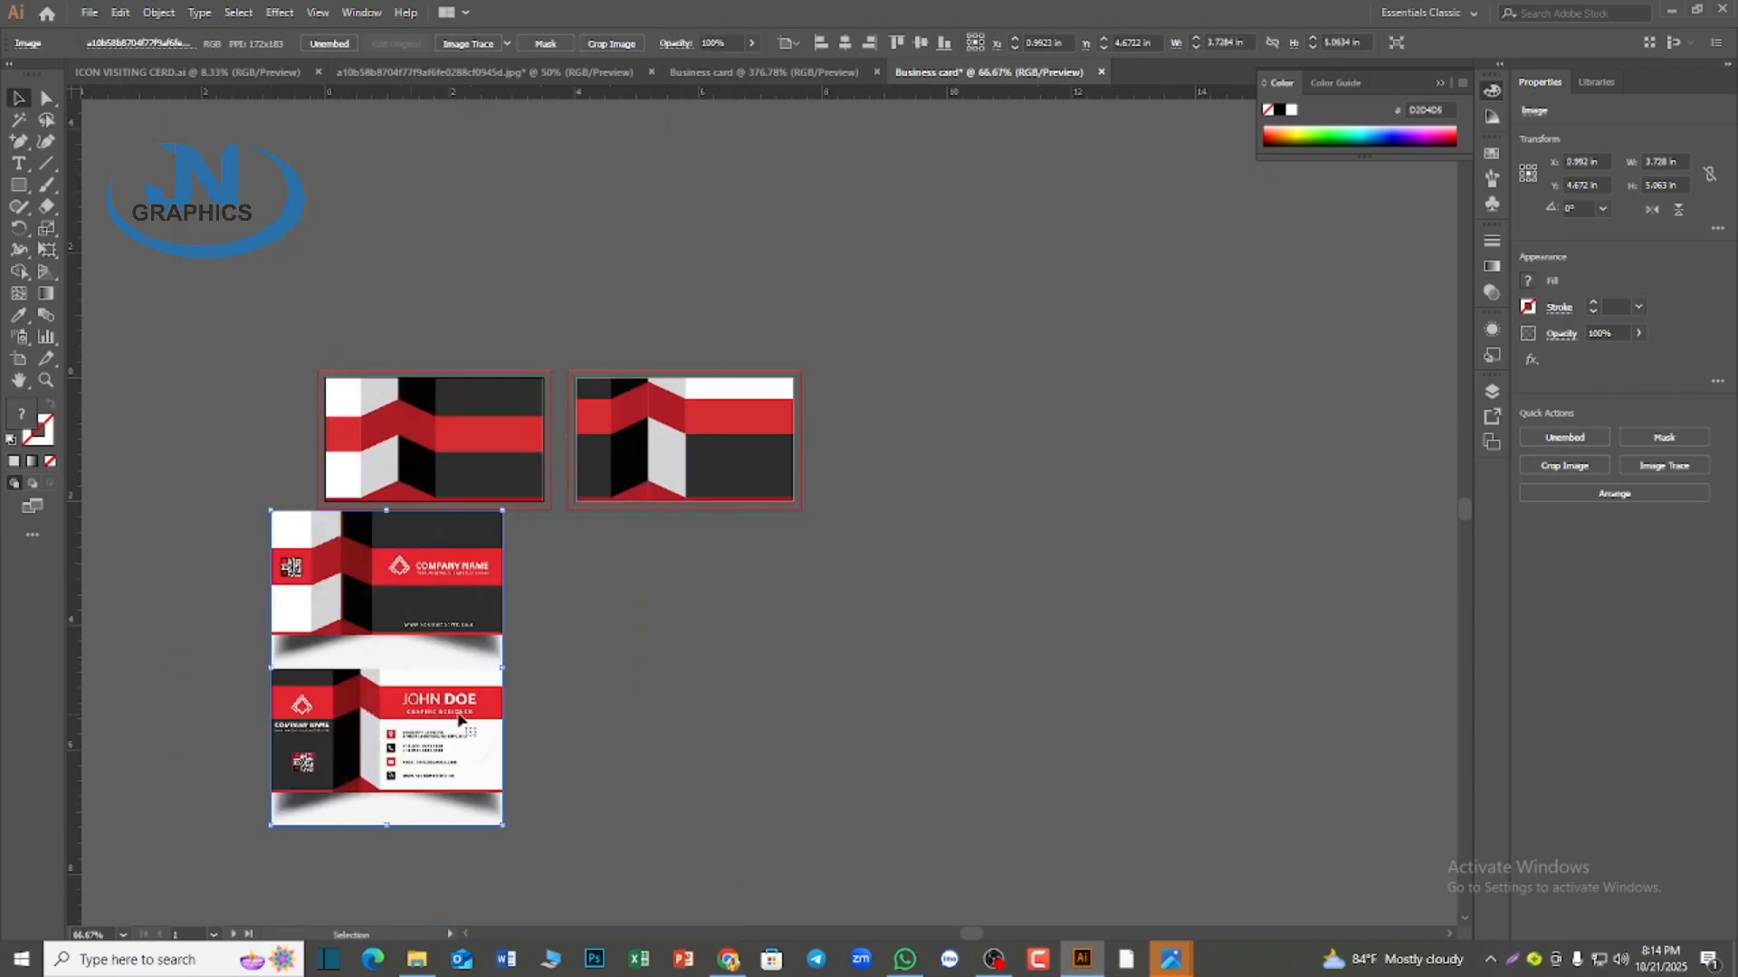
scroll(706, 706, "down", 1, "alt")
scroll(704, 706, "down", 1, "alt")
left_click_drag(597, 710, 451, 707)
scroll(557, 745, "up", 2, "alt")
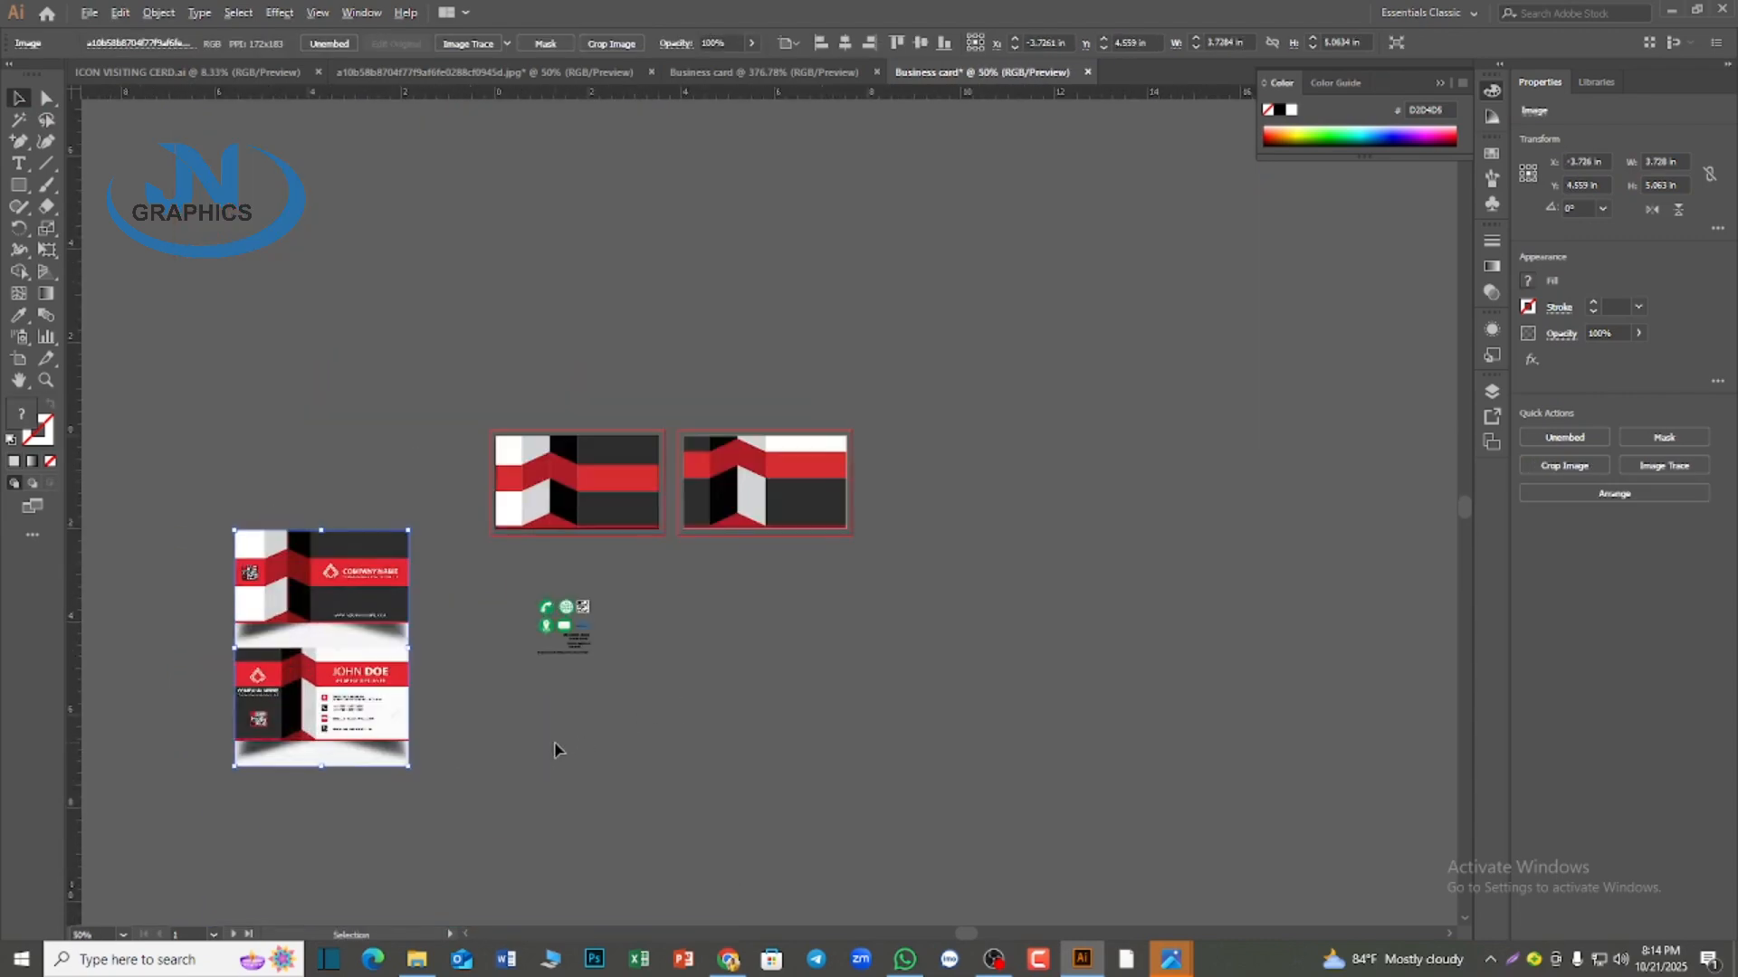
scroll(579, 761, "up", 1)
left_click_drag(280, 659, 338, 563)
scroll(335, 546, "up", 1, "alt")
scroll(384, 664, "up", 1, "alt")
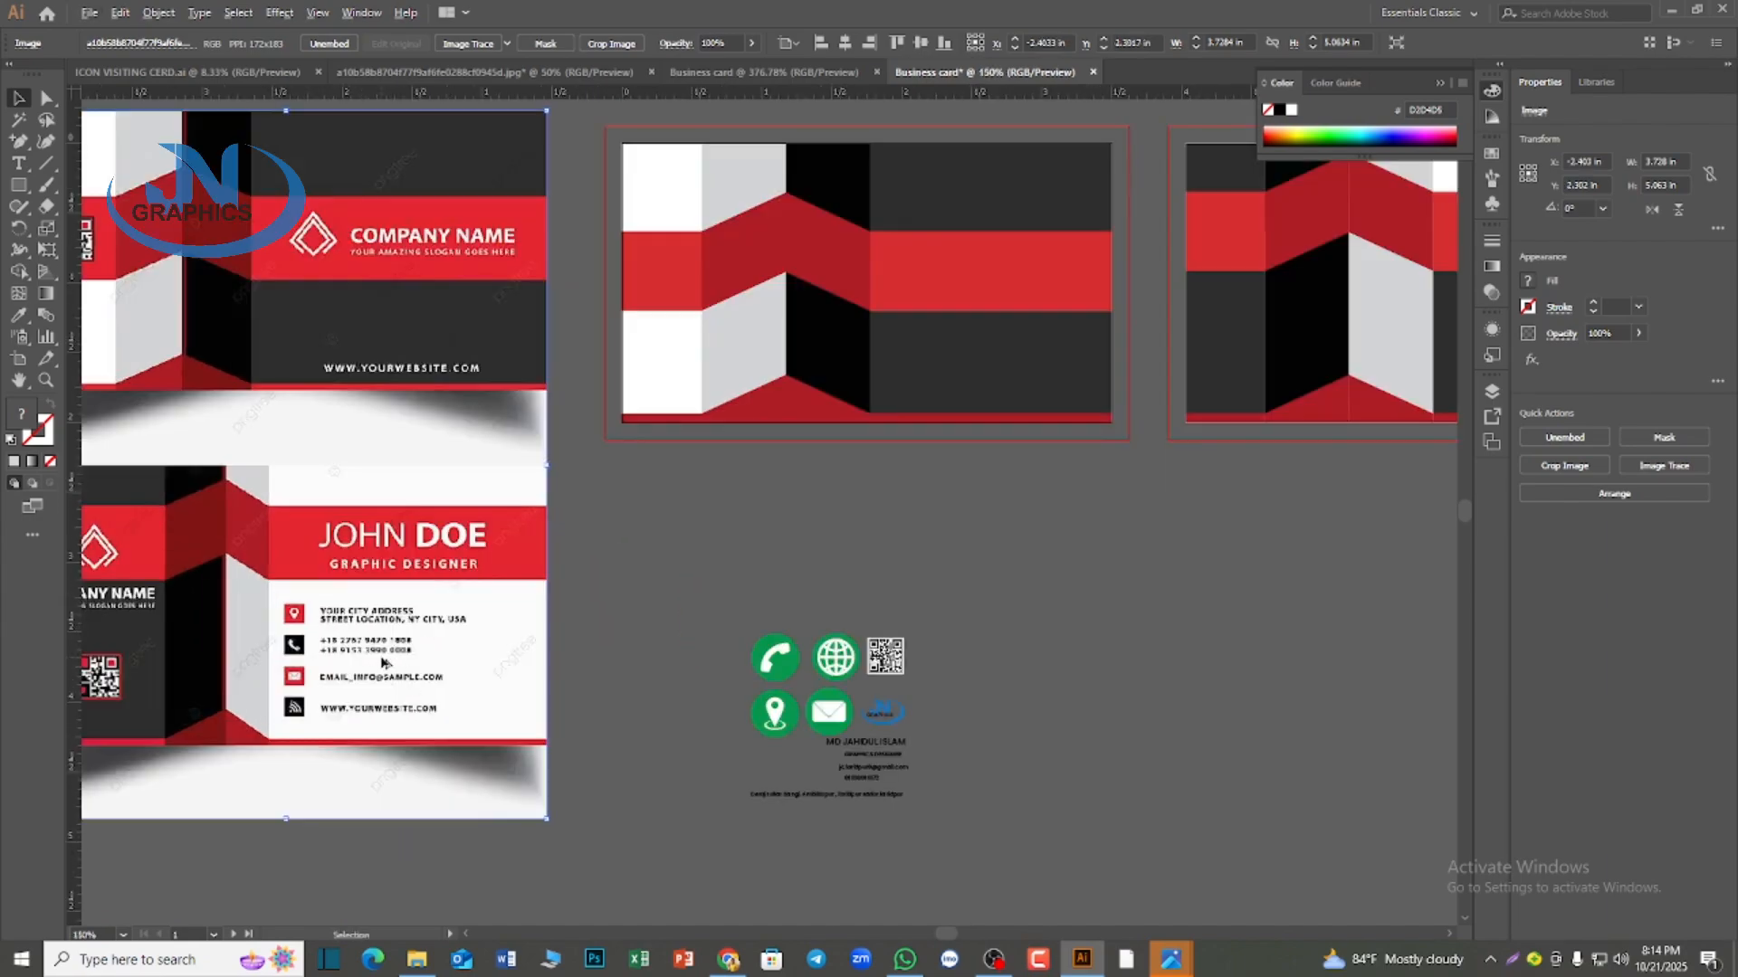
scroll(384, 663, "down", 1, "alt")
Place a copy of the JN Graphics logo, about 0.64 in wide, on the first card's dark block above the red band
left_click(724, 720)
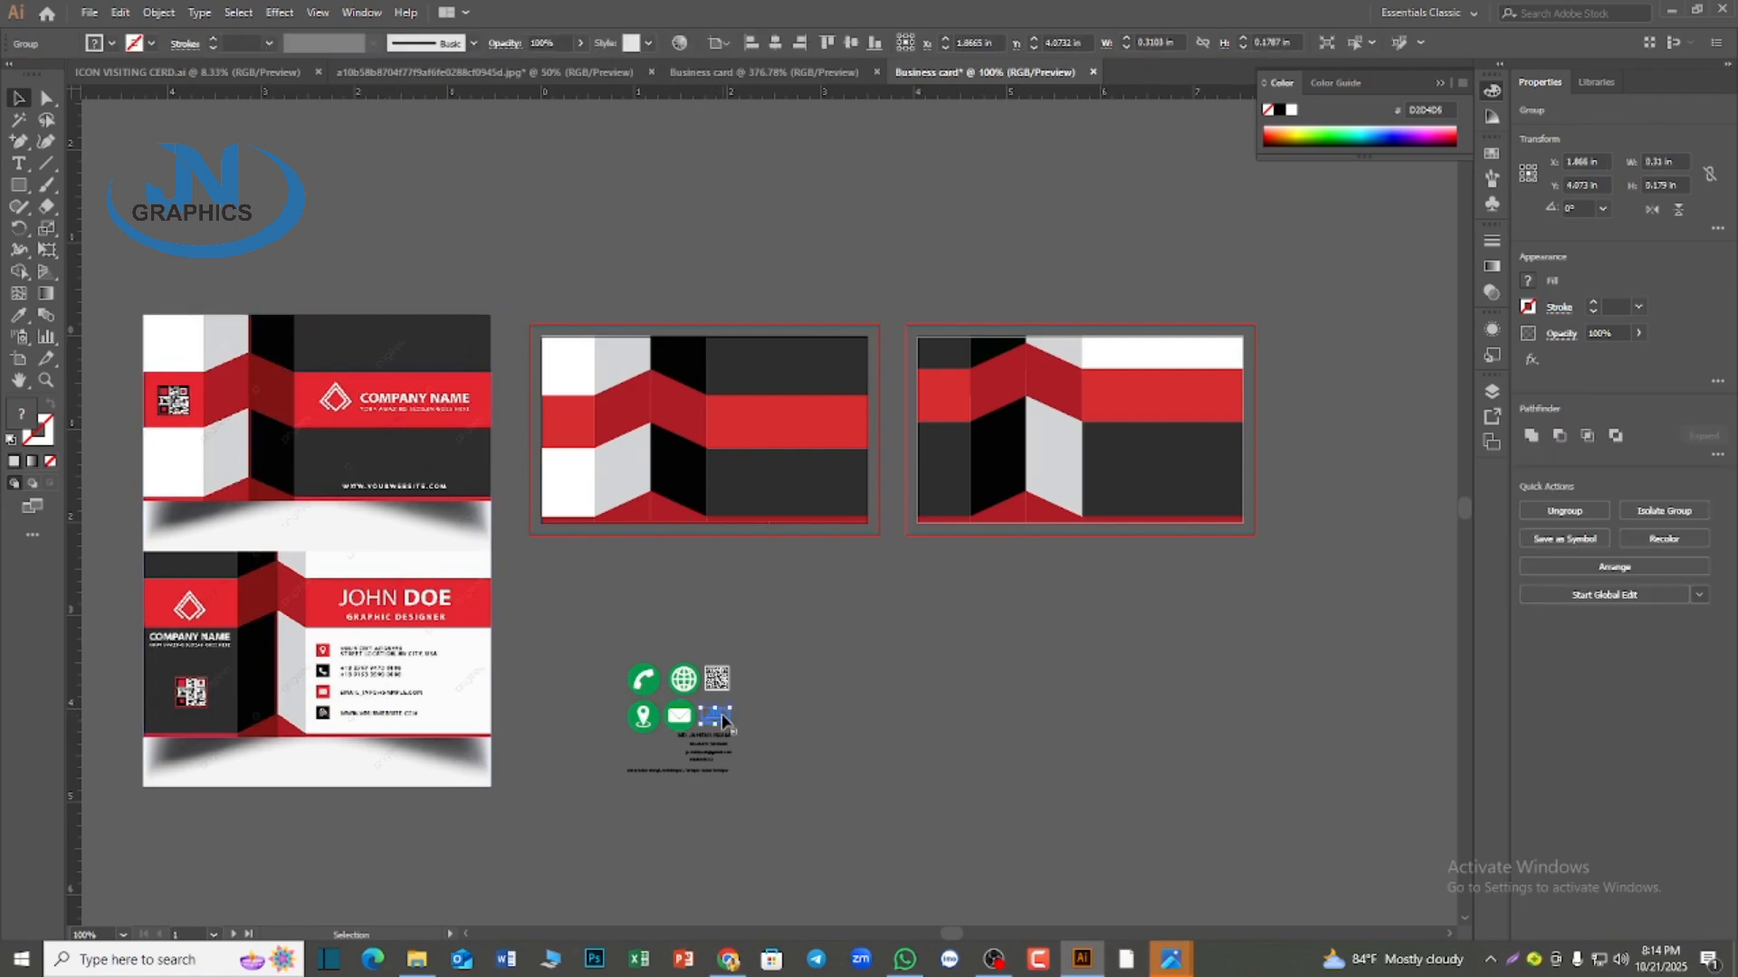
left_click_drag(724, 719, 759, 455, "alt")
key("ctrl+equal")
left_click(754, 673)
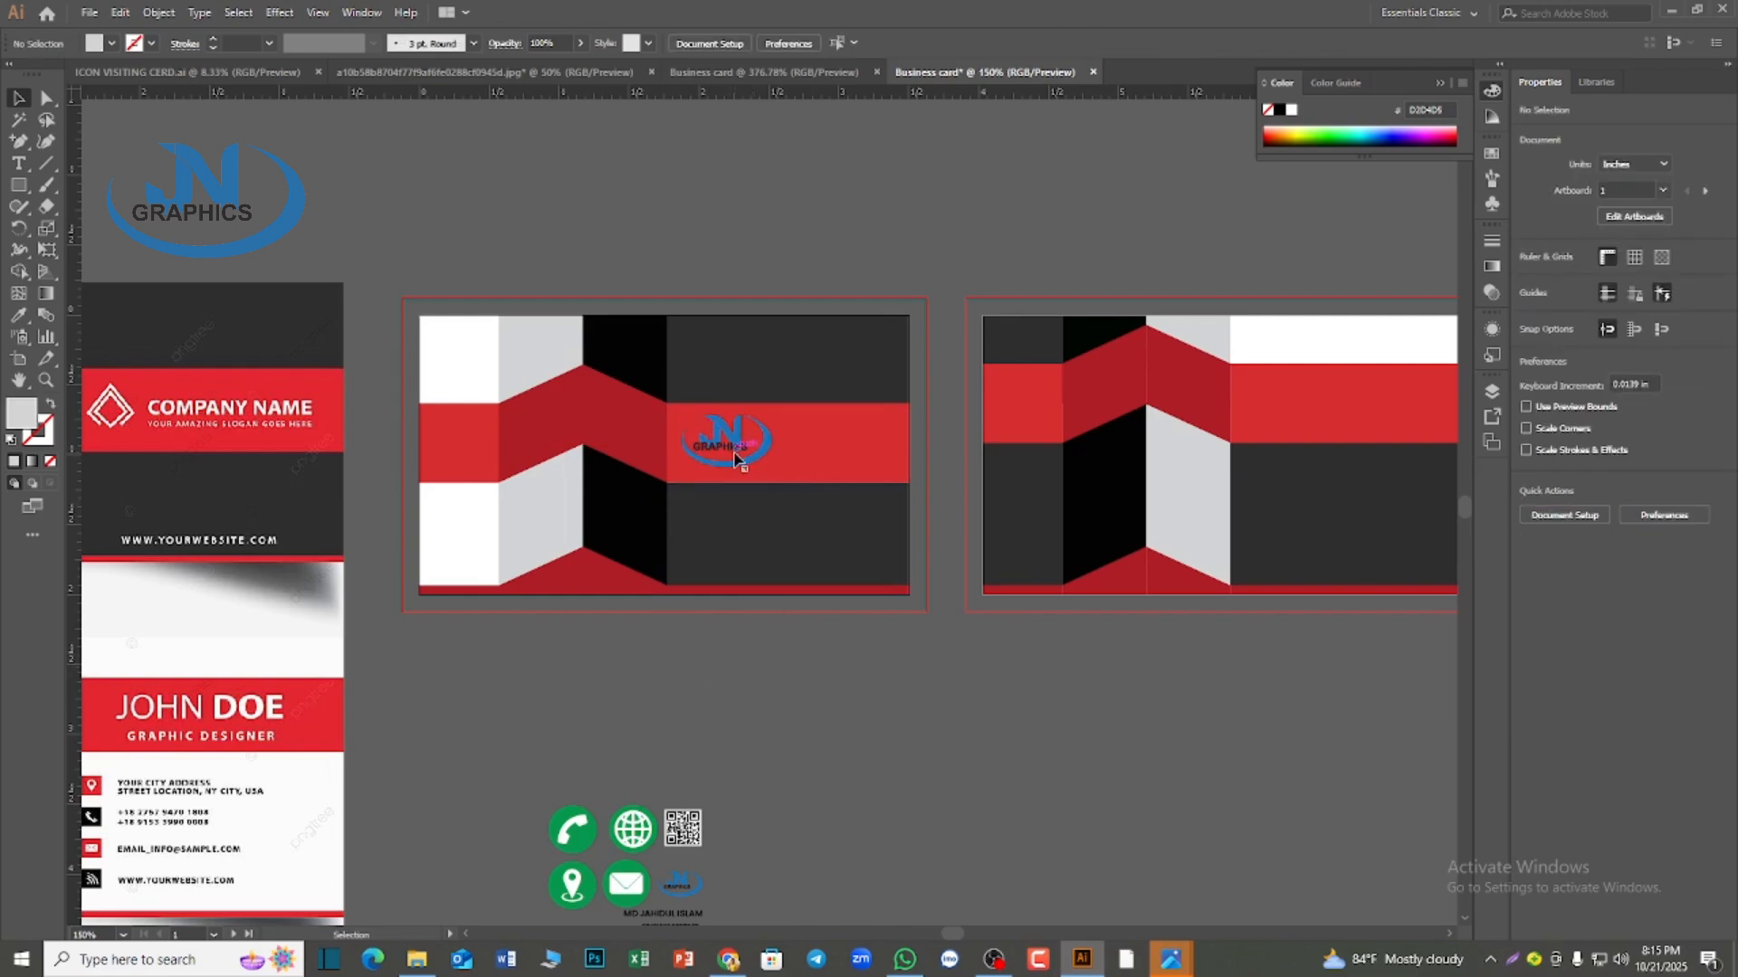
left_click_drag(739, 447, 795, 365)
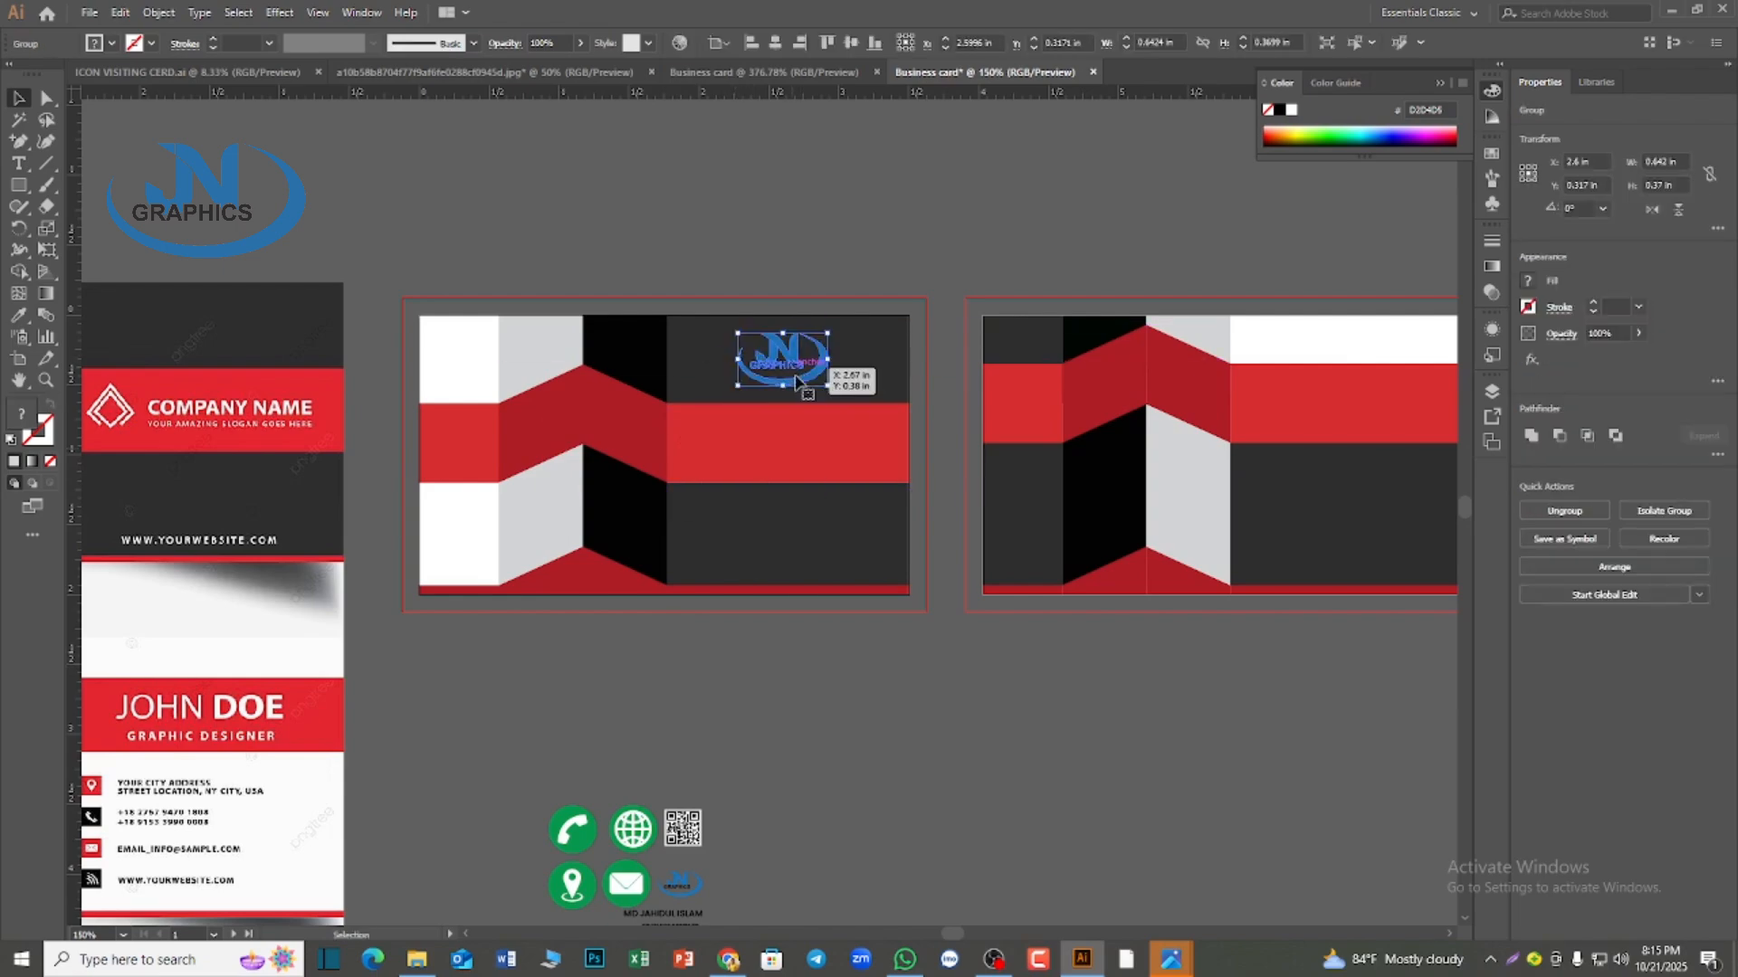
Recolor the logo on the first card white and deselect it
left_click(1491, 153)
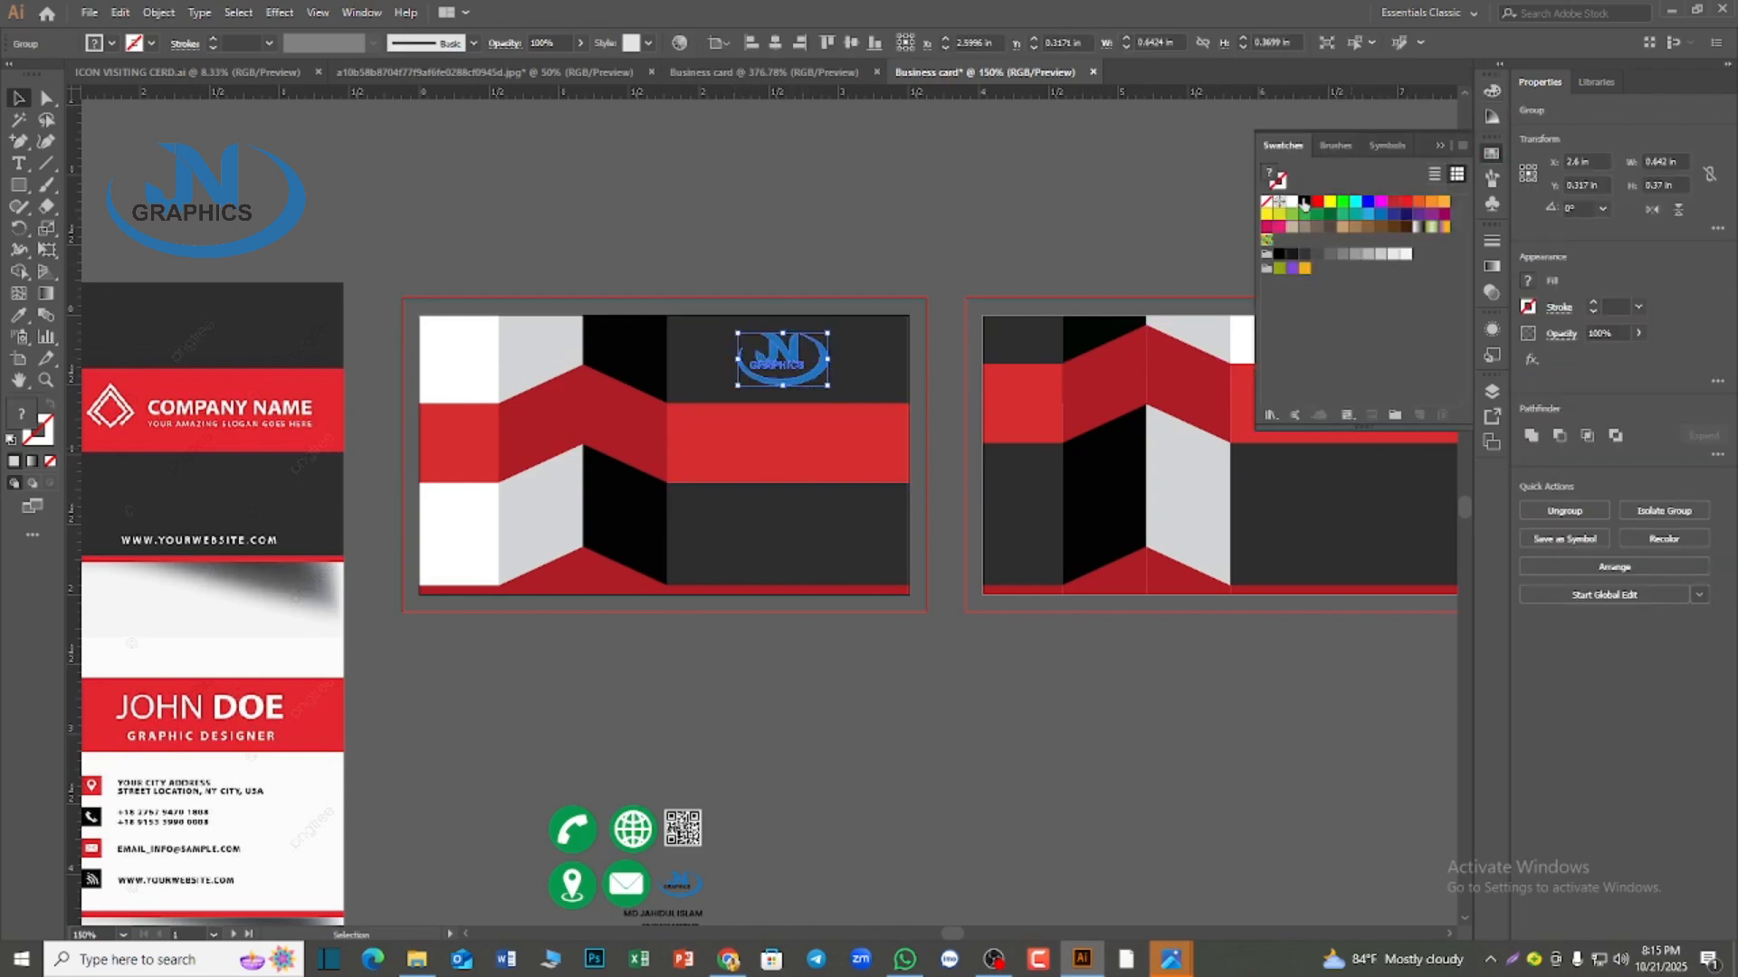
left_click(1291, 201)
left_click(884, 176)
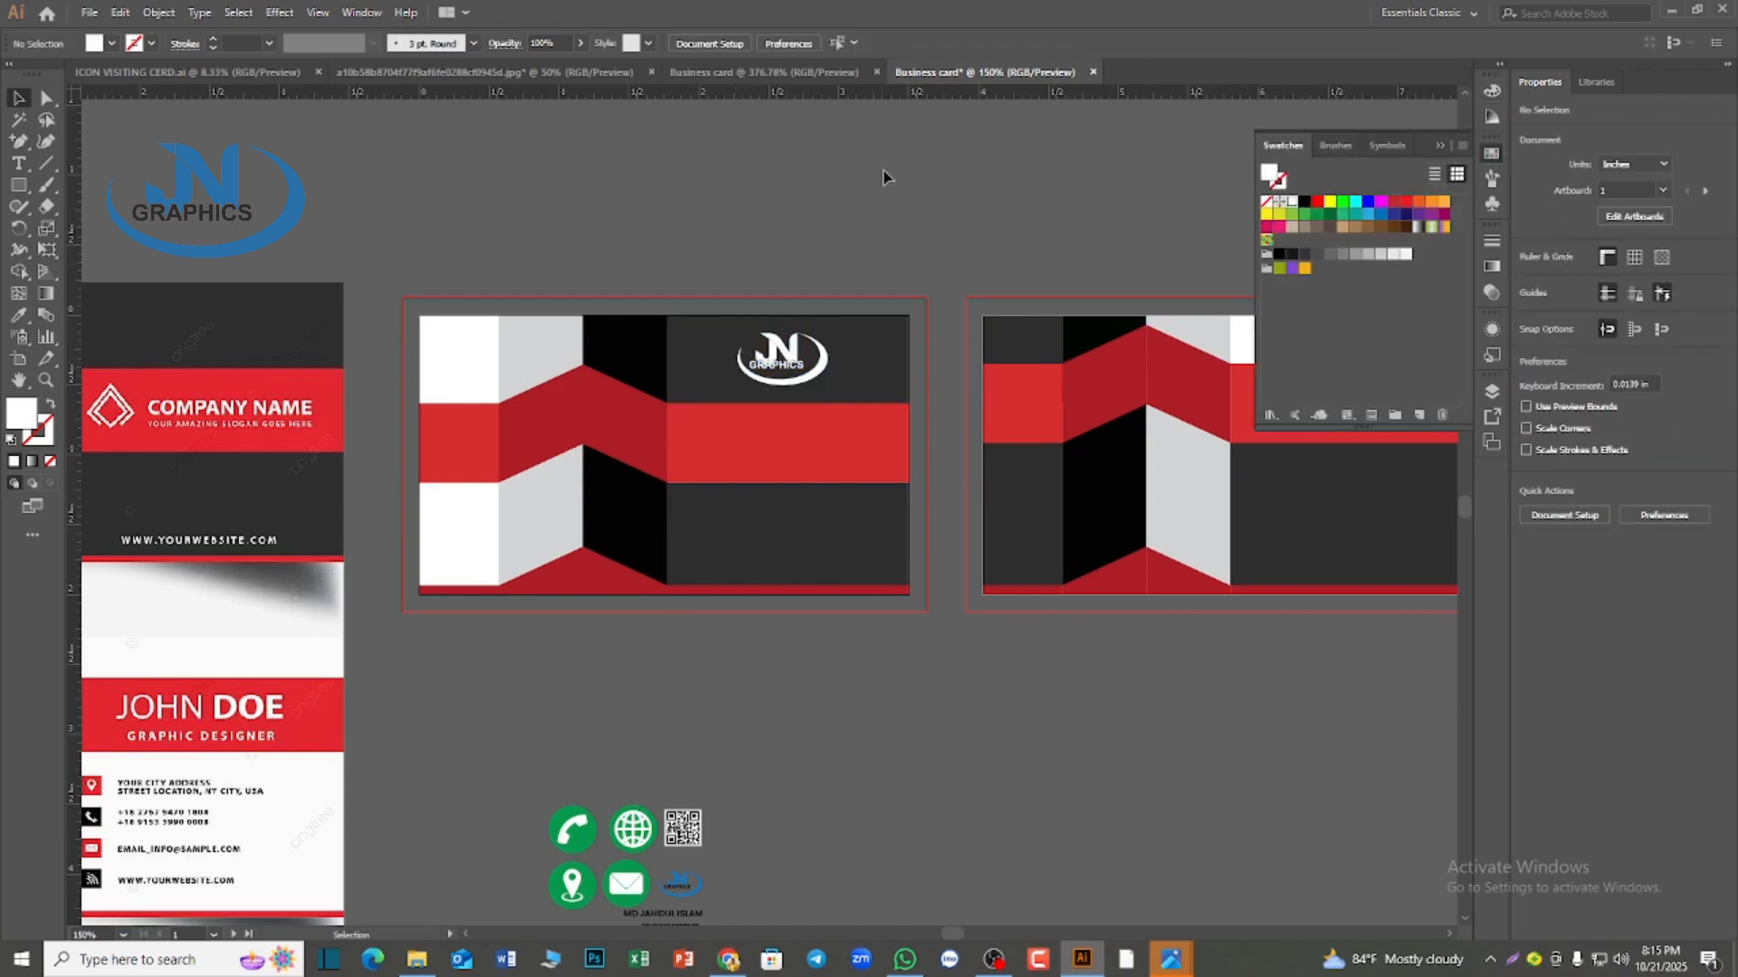
left_click(795, 372)
left_click(715, 362)
left_click(775, 42)
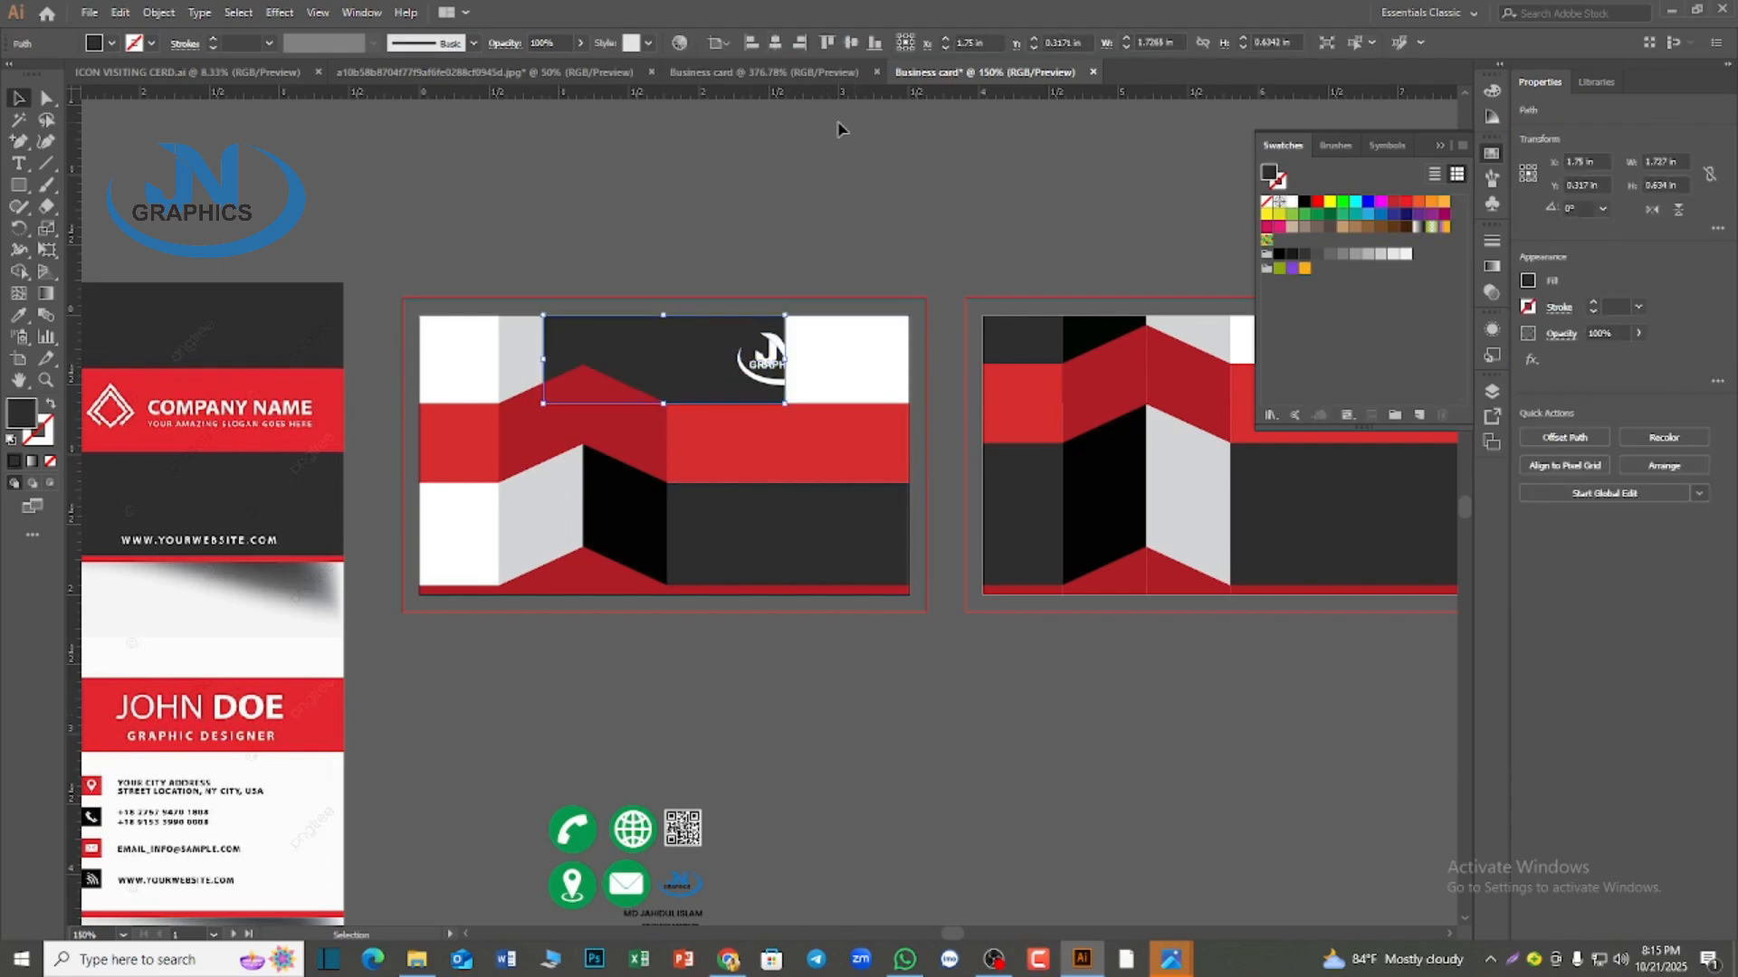
key("ctrl+z")
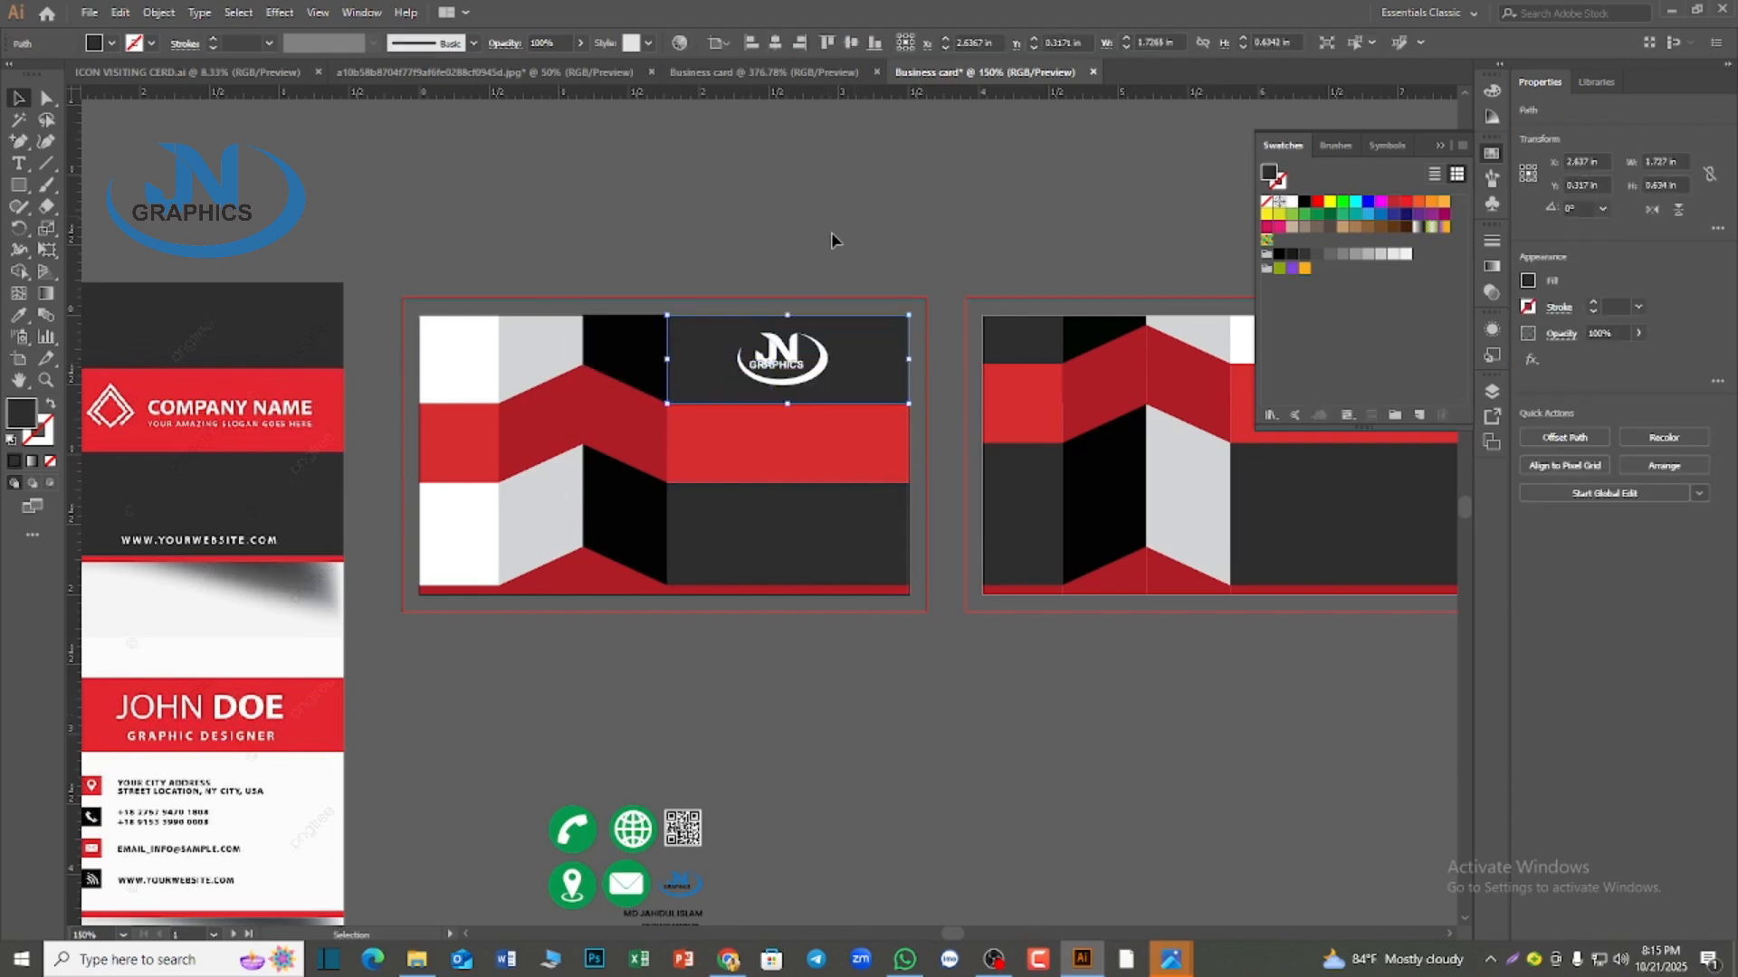
left_click(774, 43)
key("ctrl+z")
Center the white logo horizontally within the dark block above the first card's red band, aligning to the objects rather than the artboard
left_click(718, 44)
left_click(756, 64)
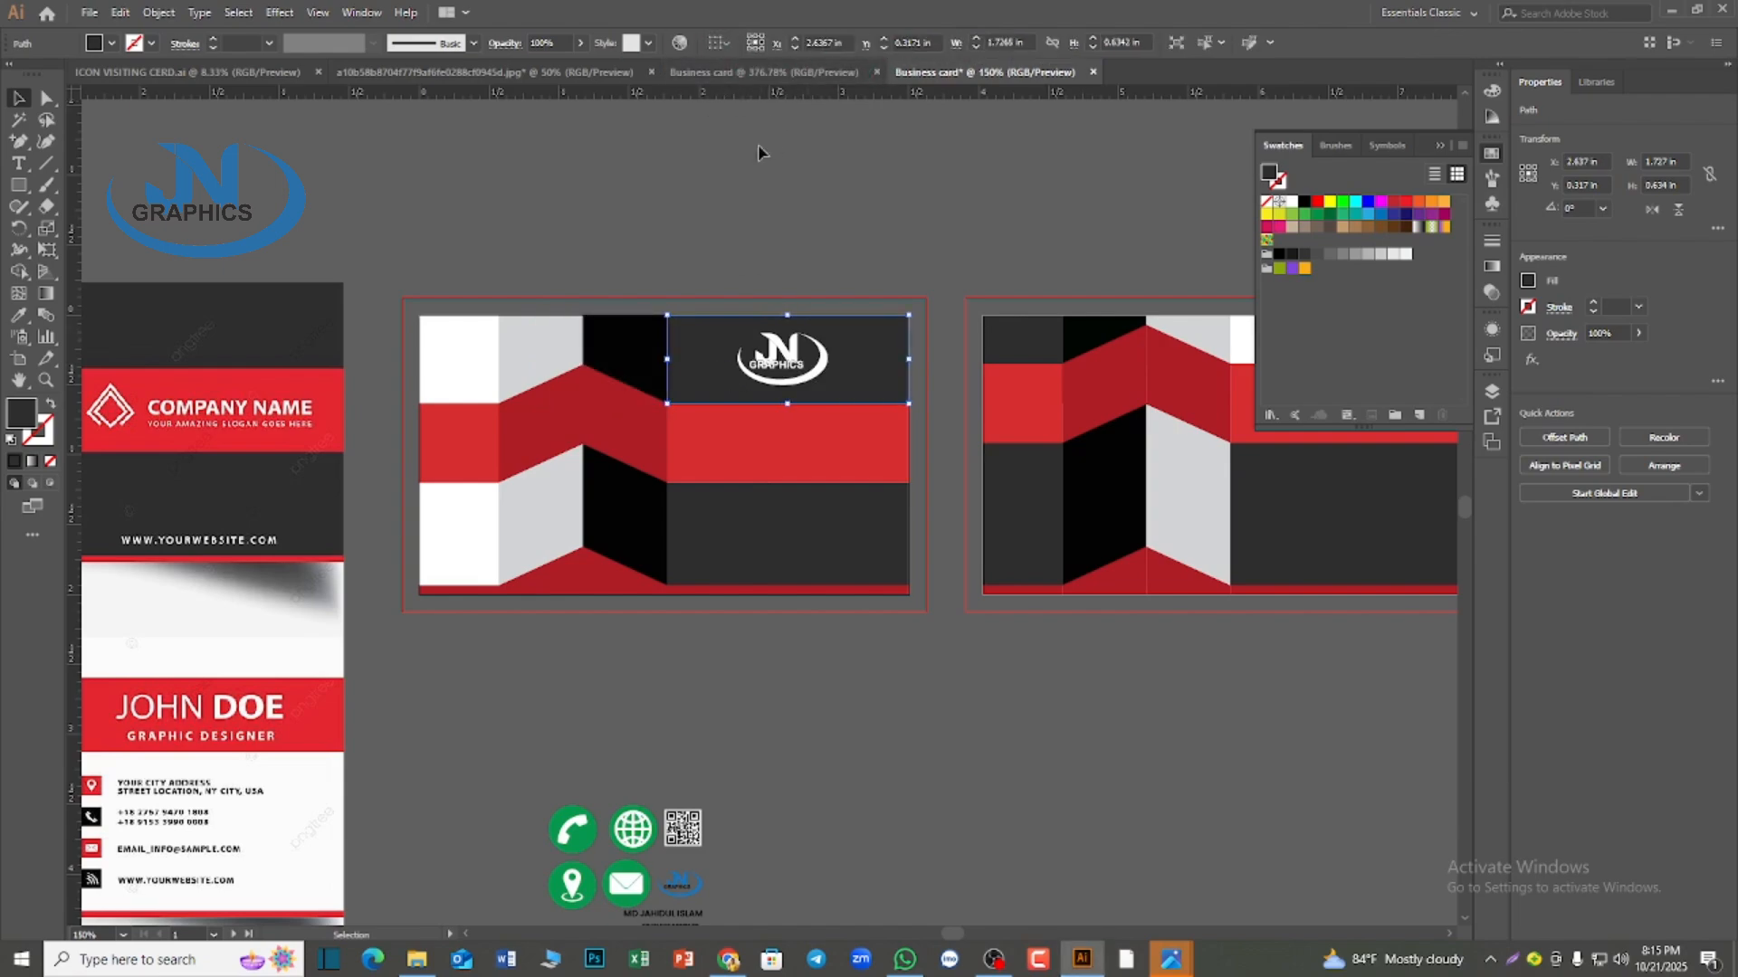
left_click(742, 353)
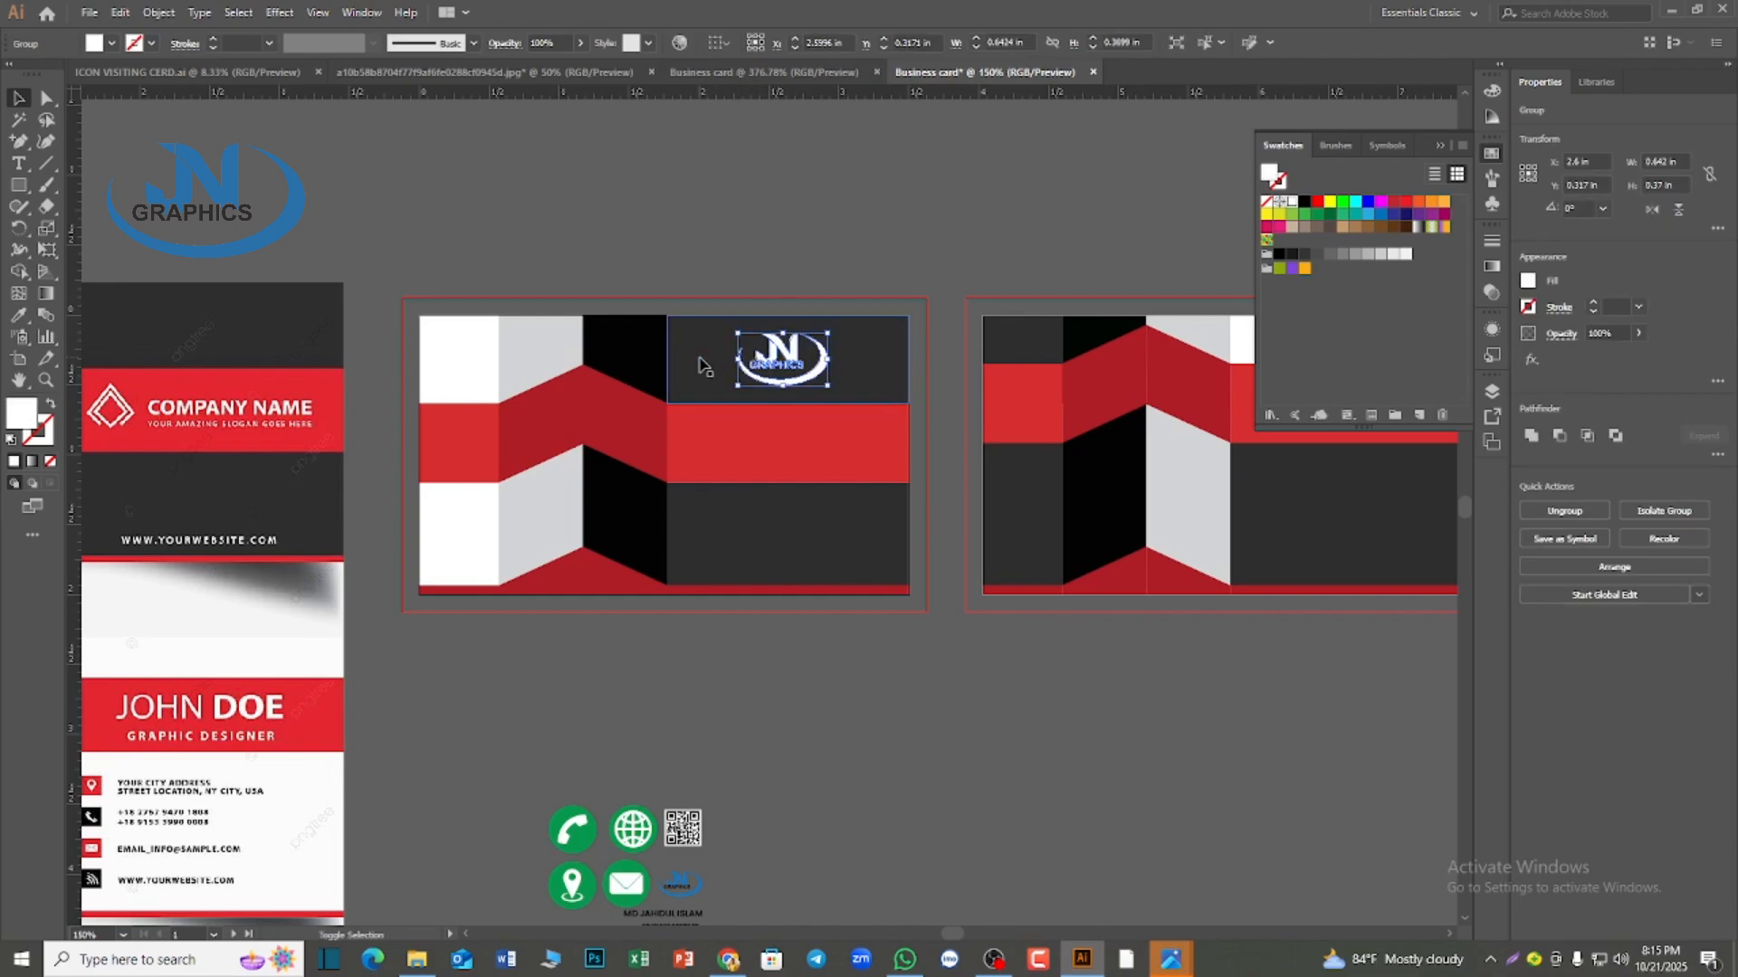
left_click(704, 366, "shift")
left_click(782, 47)
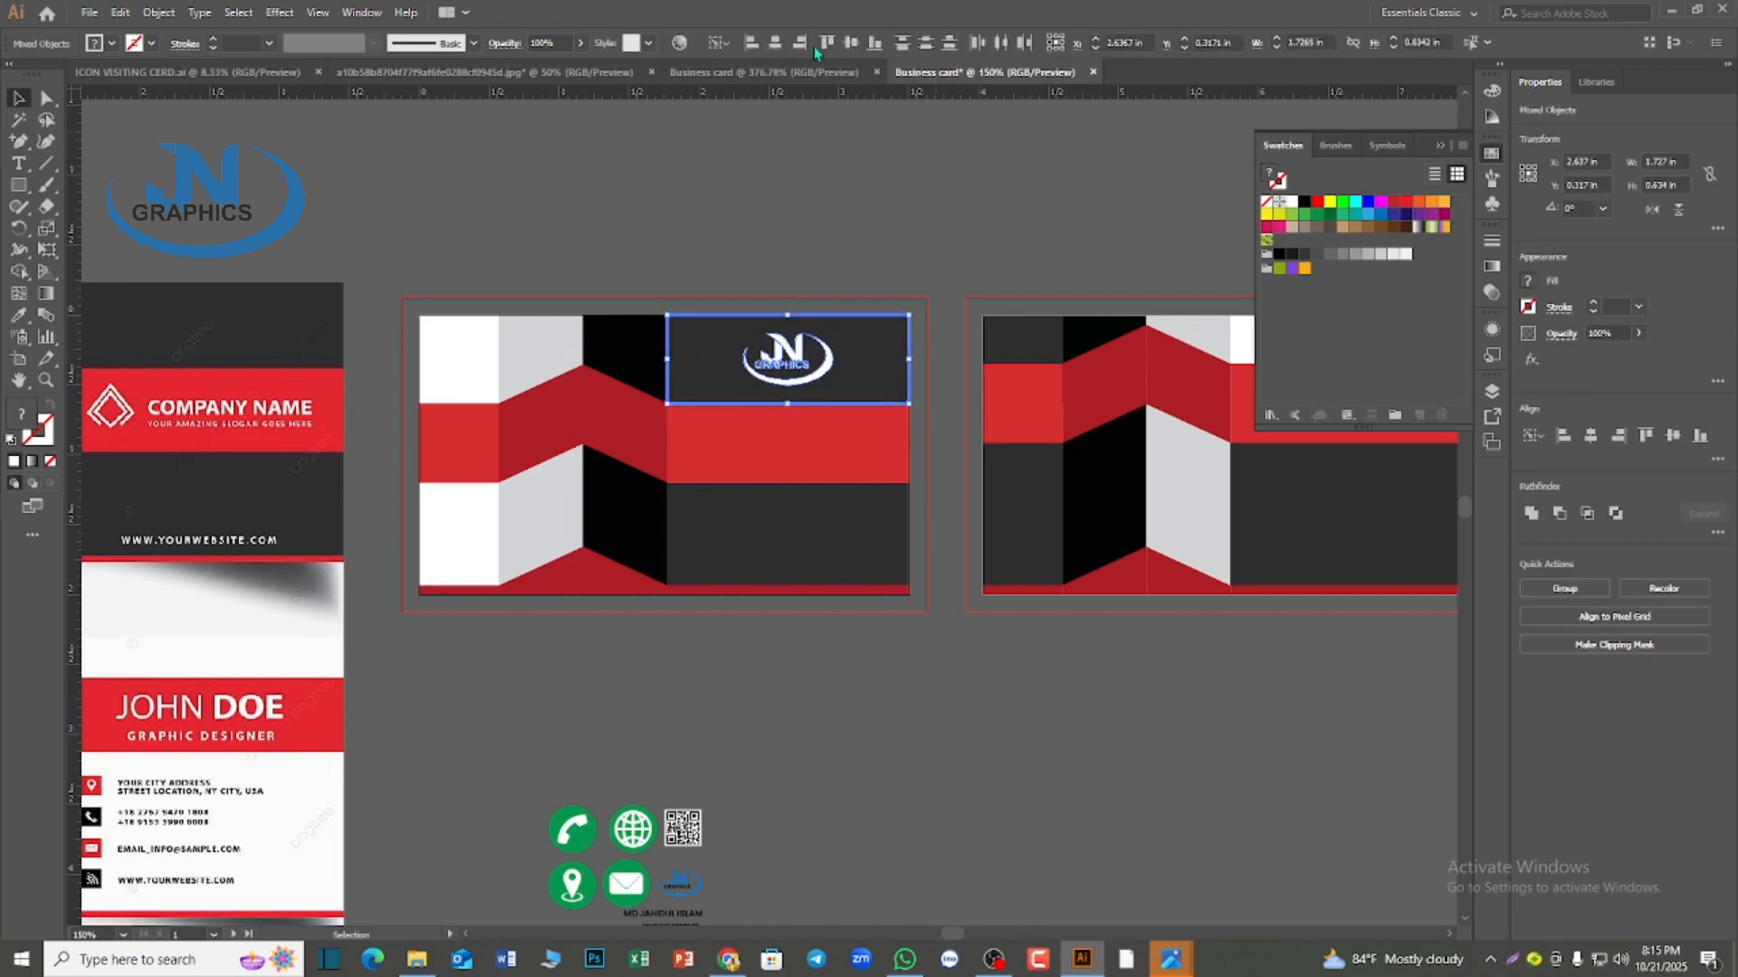
left_click(950, 376)
Move the QR code onto the flat red block at the first card's left edge and enlarge it proportionally
scroll(762, 728, "down", 2)
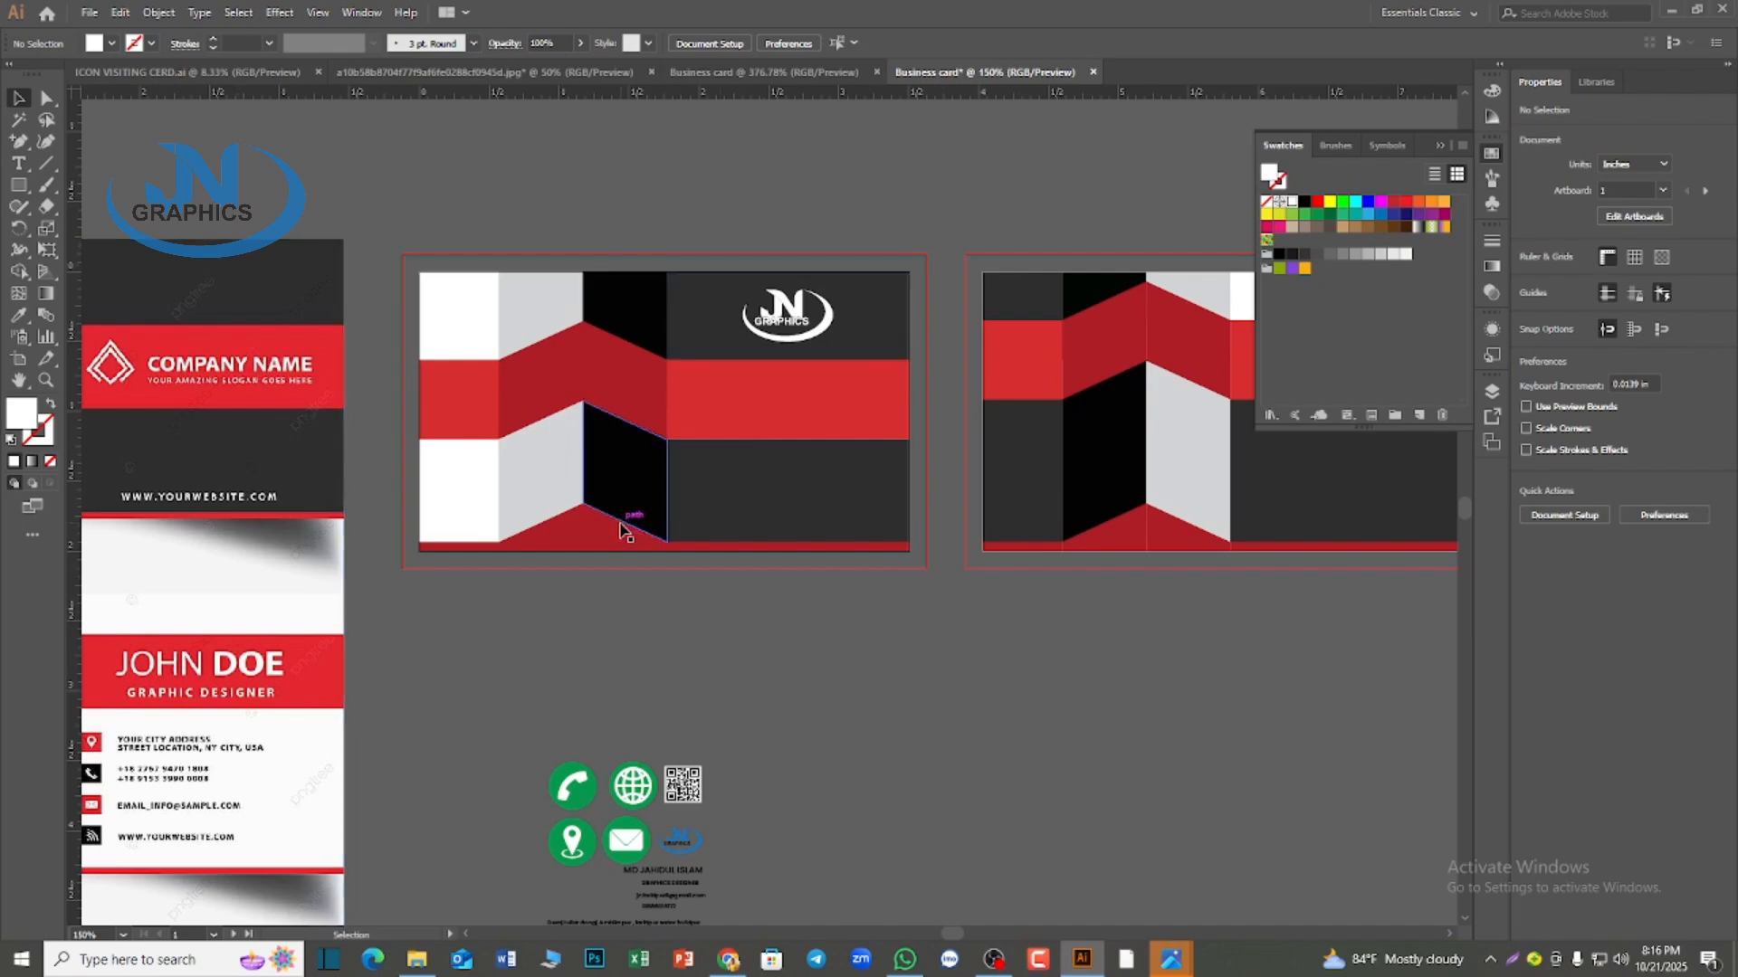
scroll(624, 532, "down", 1)
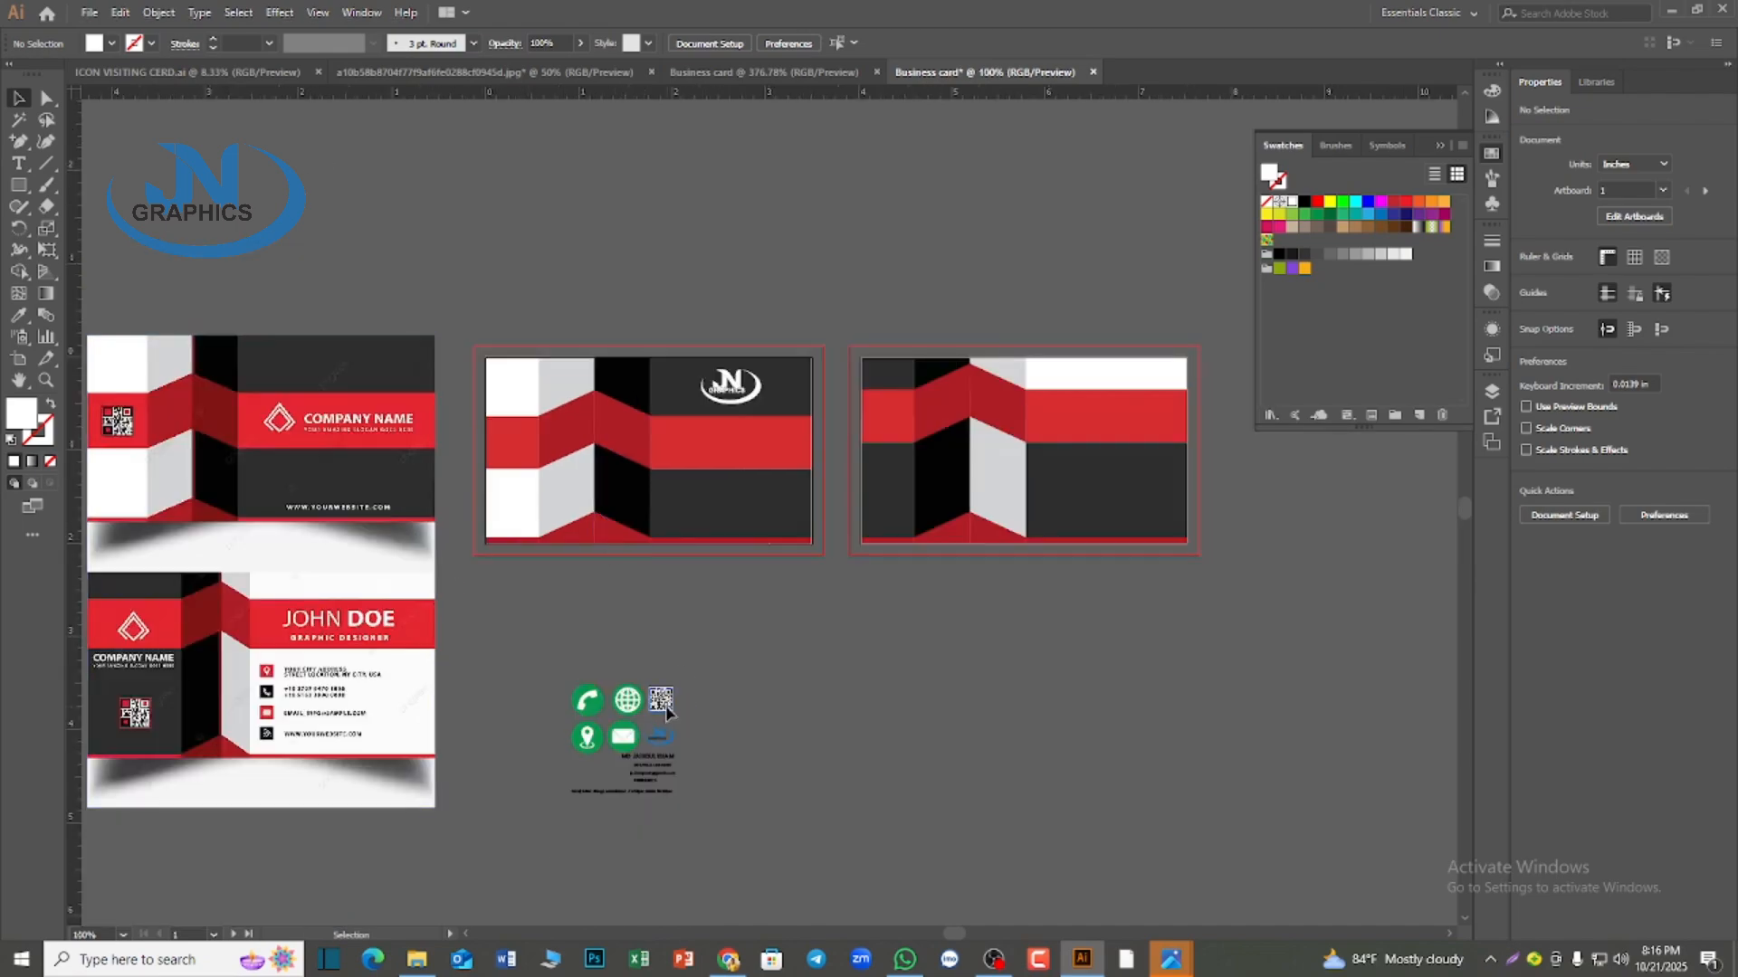
left_click_drag(667, 714, 514, 457)
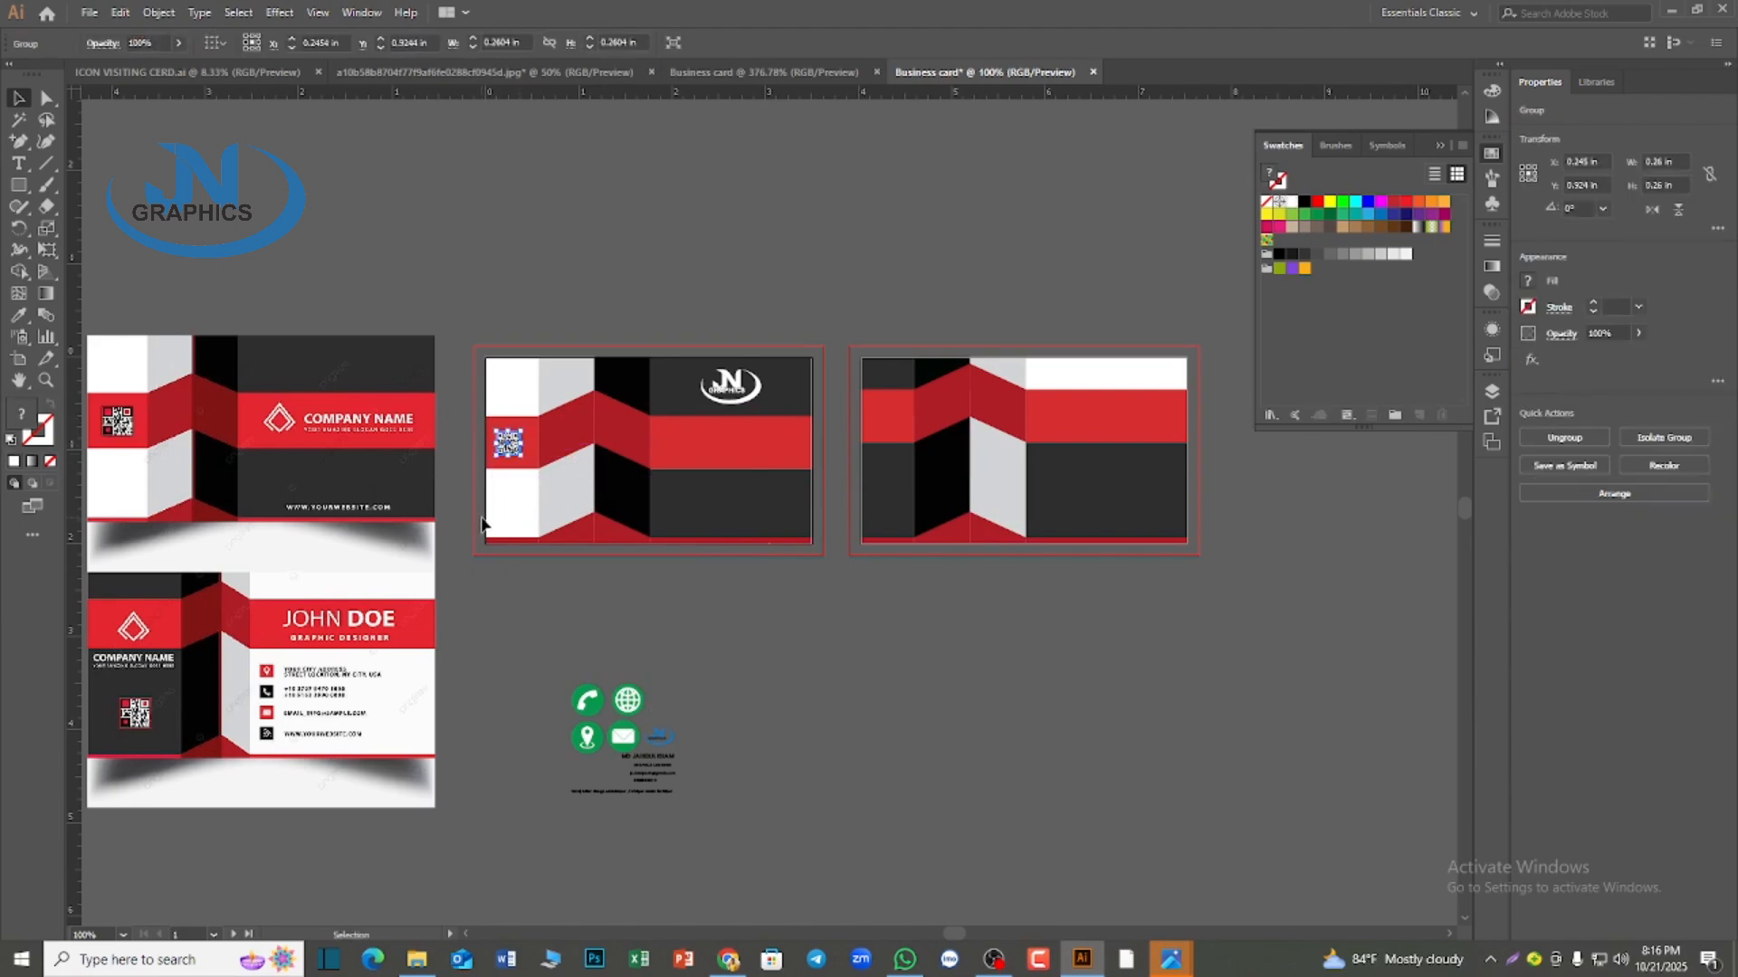
scroll(485, 523, "up", 1)
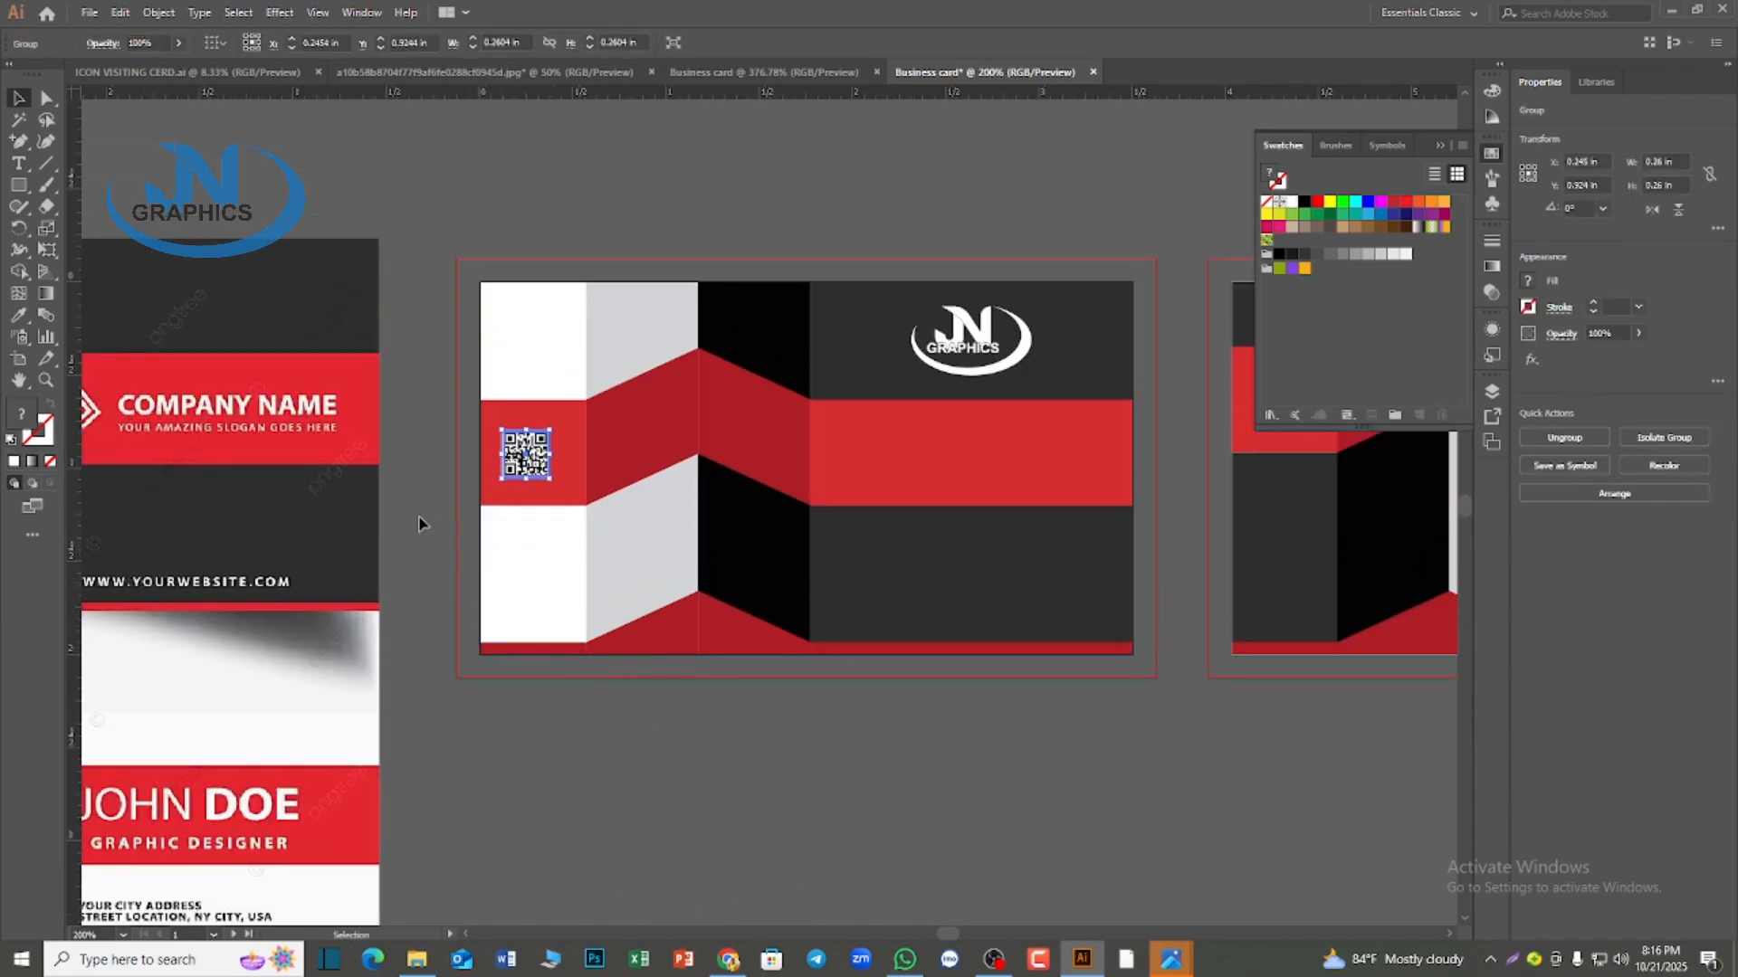
scroll(543, 534, "up", 2)
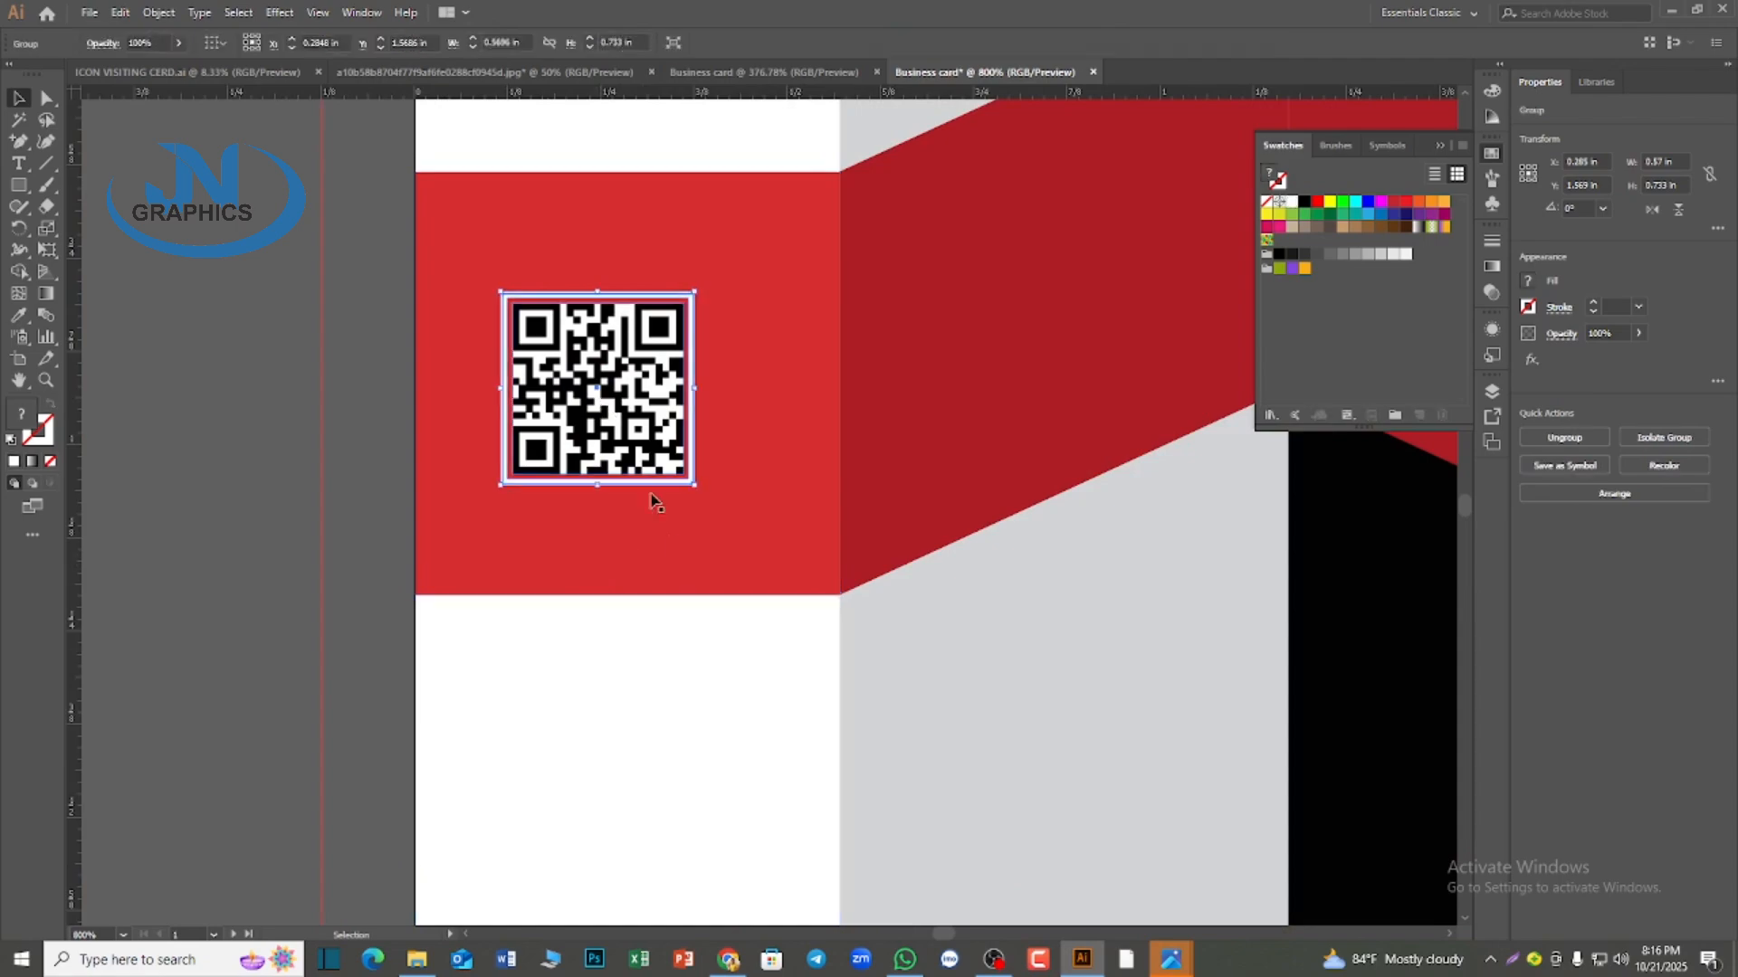
left_click(695, 485, "shift")
left_click(685, 485)
left_click_drag(695, 486, 735, 552)
Center the QR code horizontally and vertically within the flat red block behind it and deselect both
left_click(648, 586)
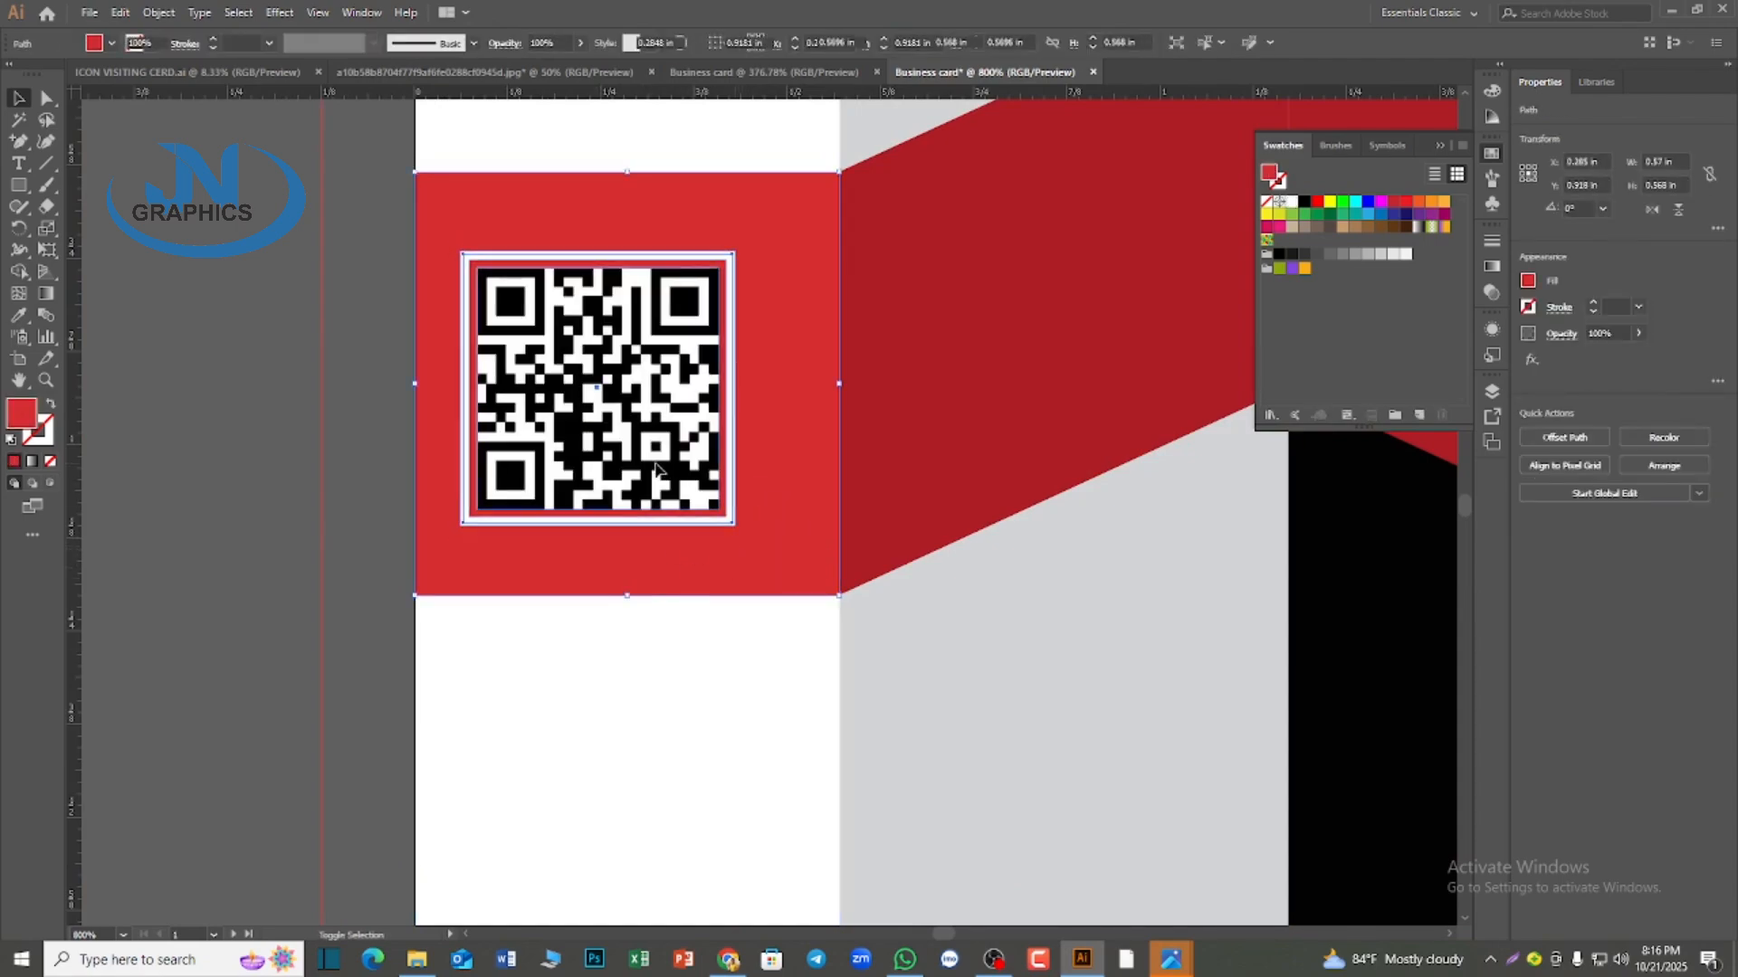
left_click(656, 468, "shift")
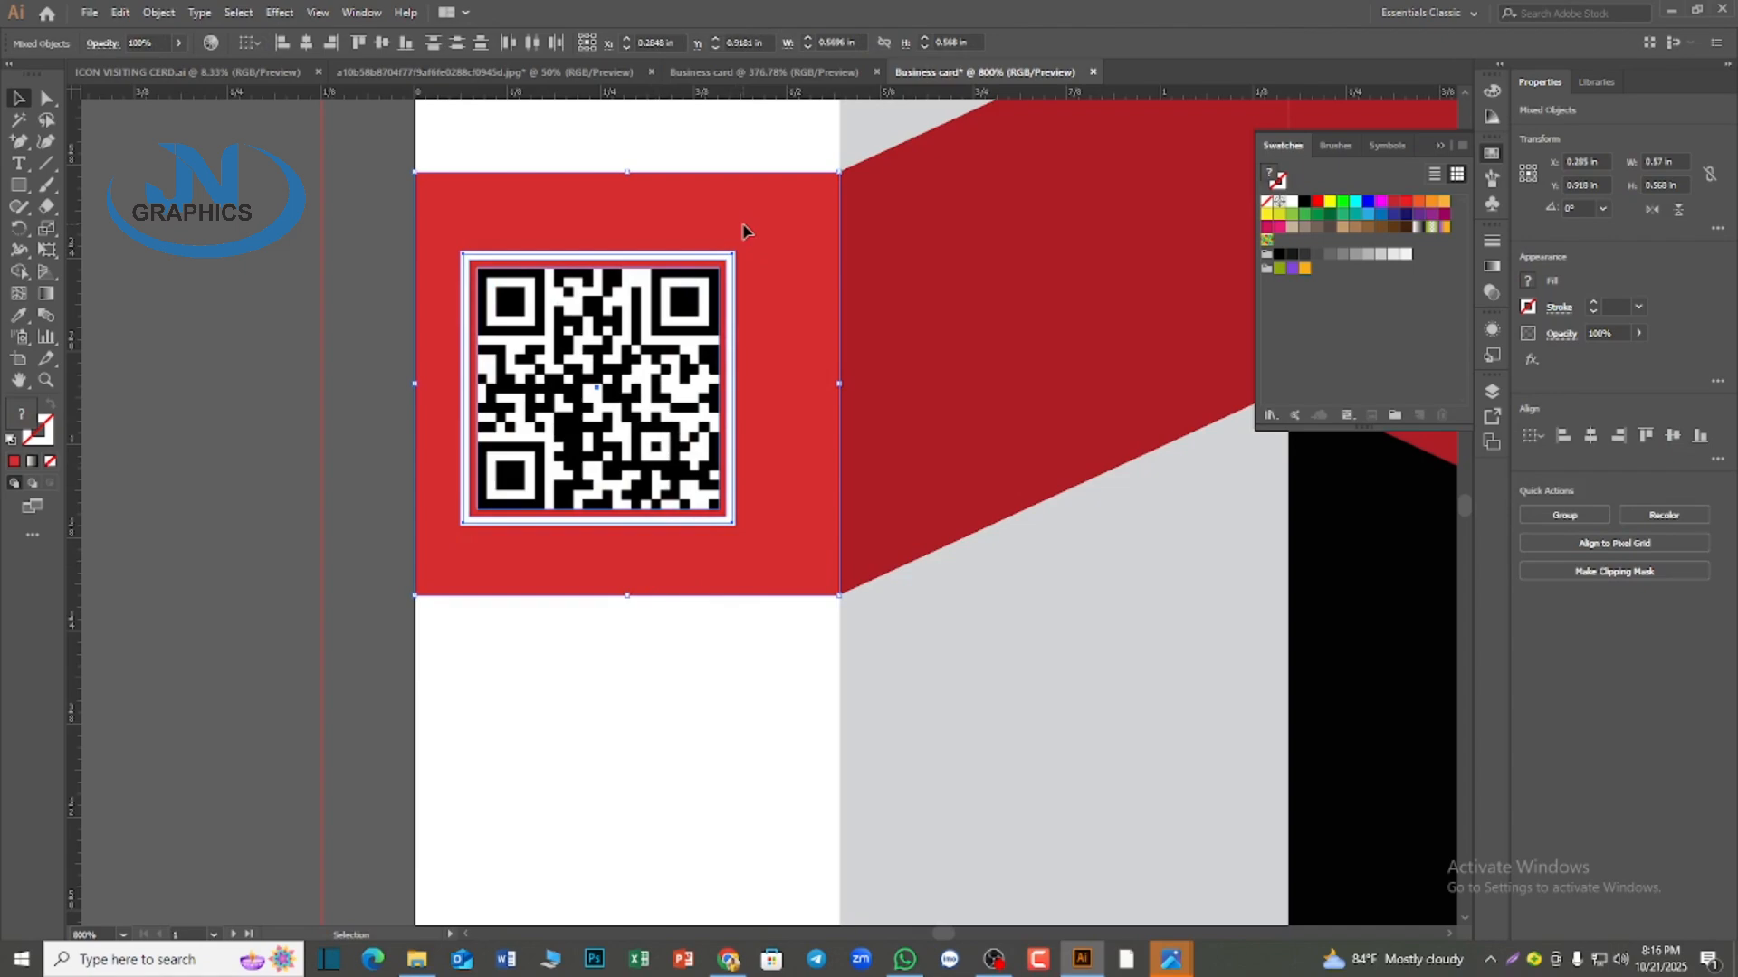
left_click(306, 43)
left_click(382, 43)
left_click(595, 744)
Place the e-mail text line in white, about 1.22 in wide, on the first card's dark block below the red band
scroll(595, 744, "down", 2, "alt")
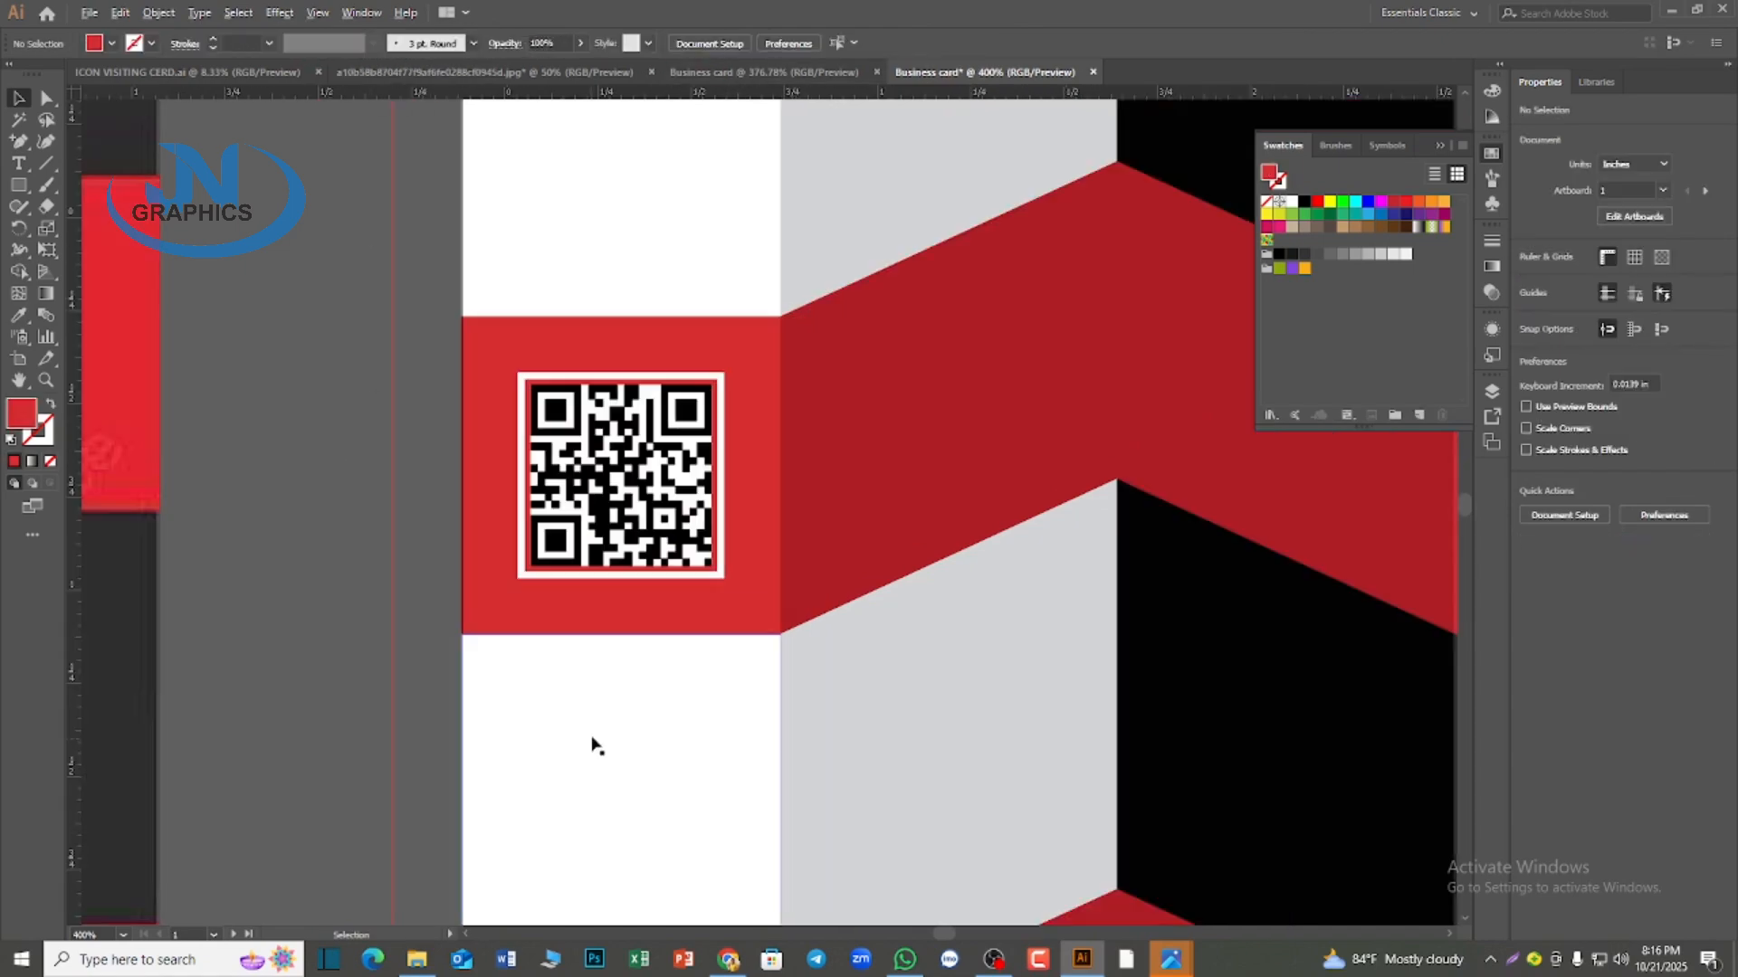
scroll(595, 744, "down", 1, "alt")
scroll(776, 803, "down", 1, "alt")
scroll(830, 721, "down", 1)
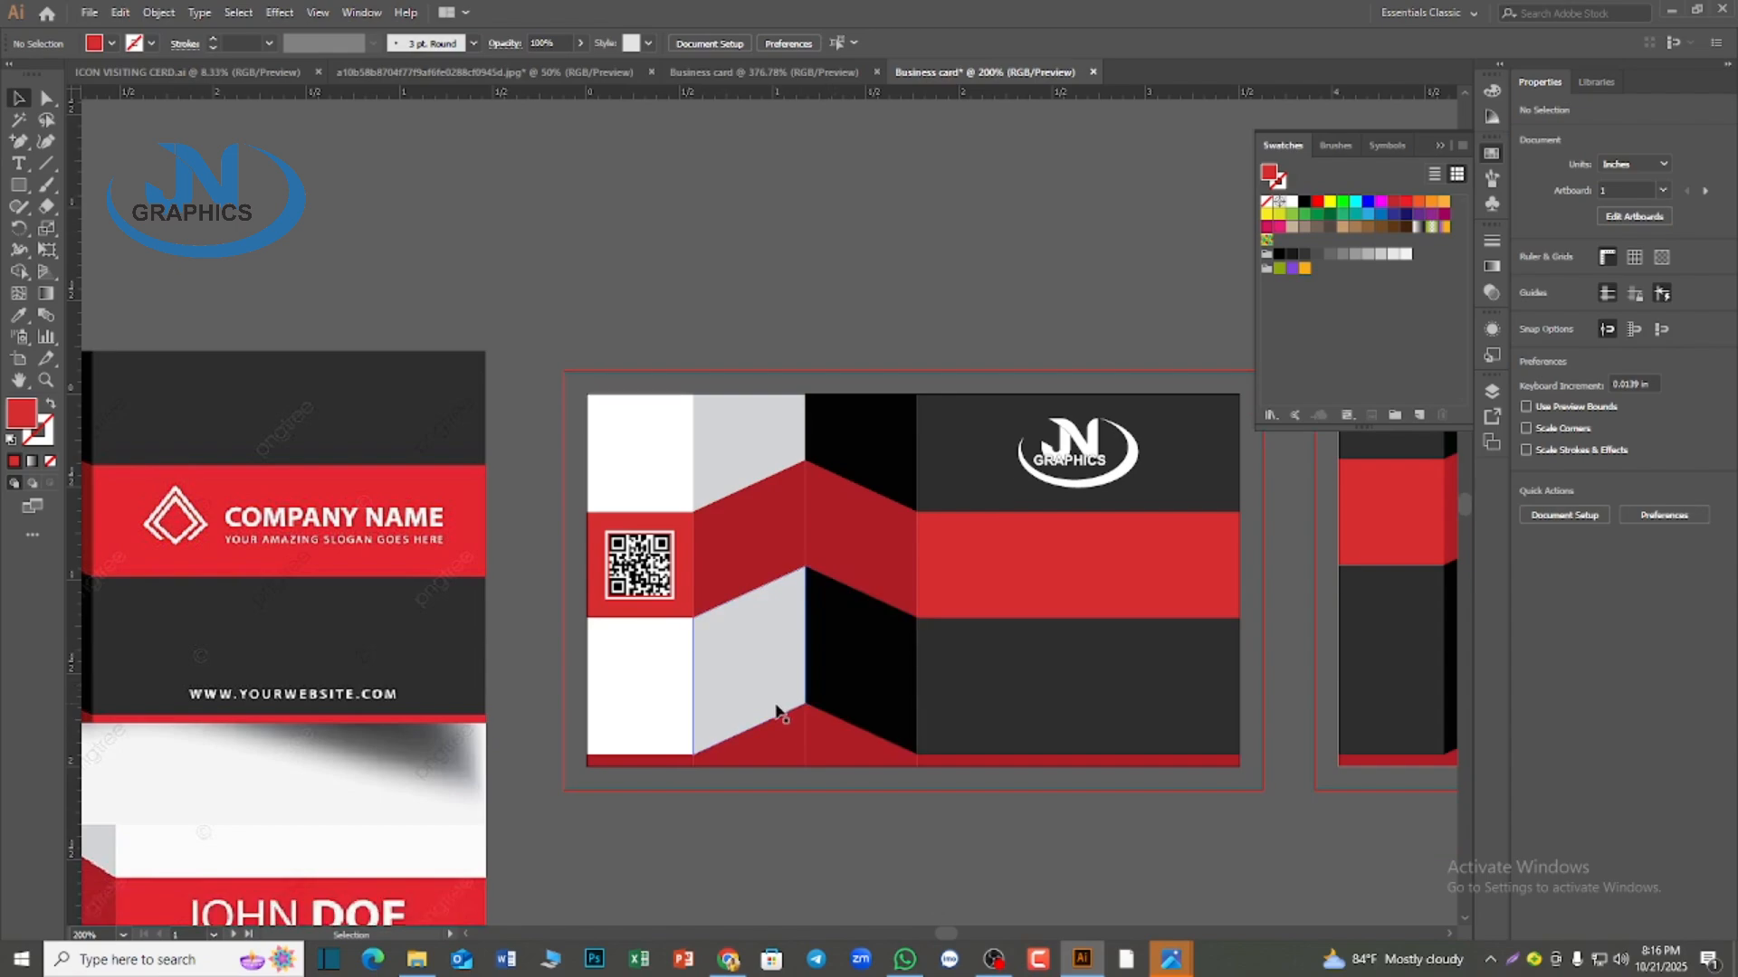
scroll(775, 712, "down", 1, "alt")
scroll(987, 851, "down", 2)
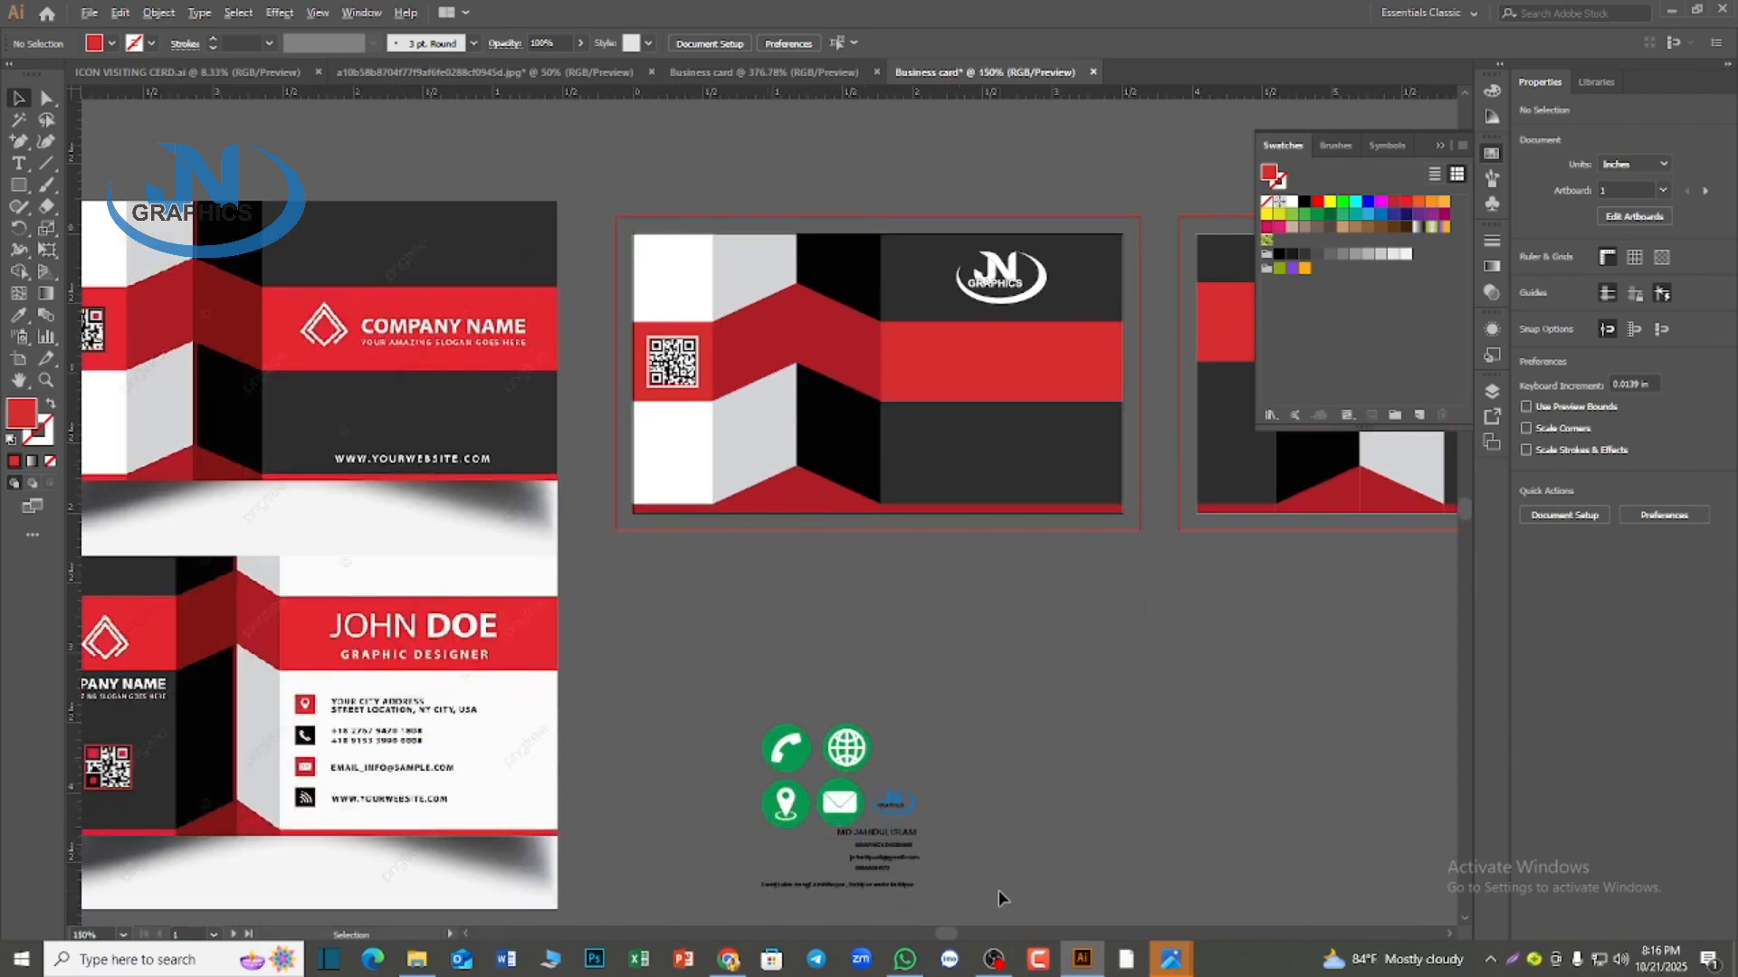
scroll(997, 889, "up", 2, "alt")
scroll(818, 837, "down", 1, "alt")
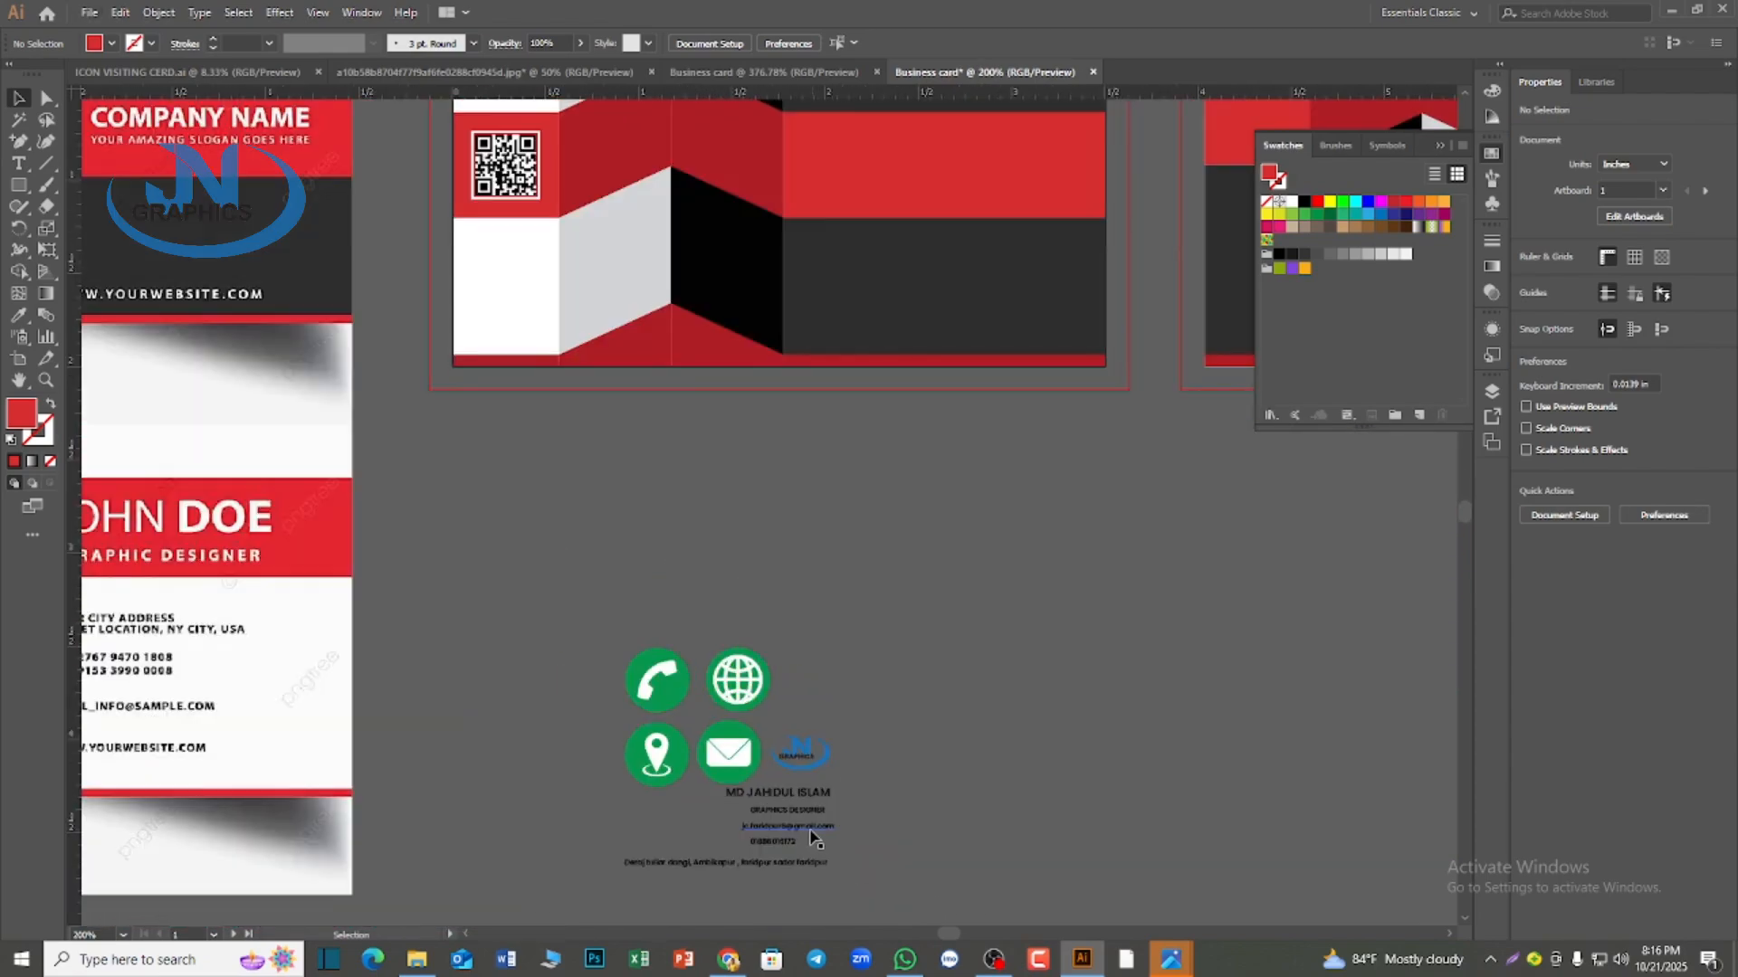
left_click_drag(810, 832, 1040, 341)
left_click(1292, 201)
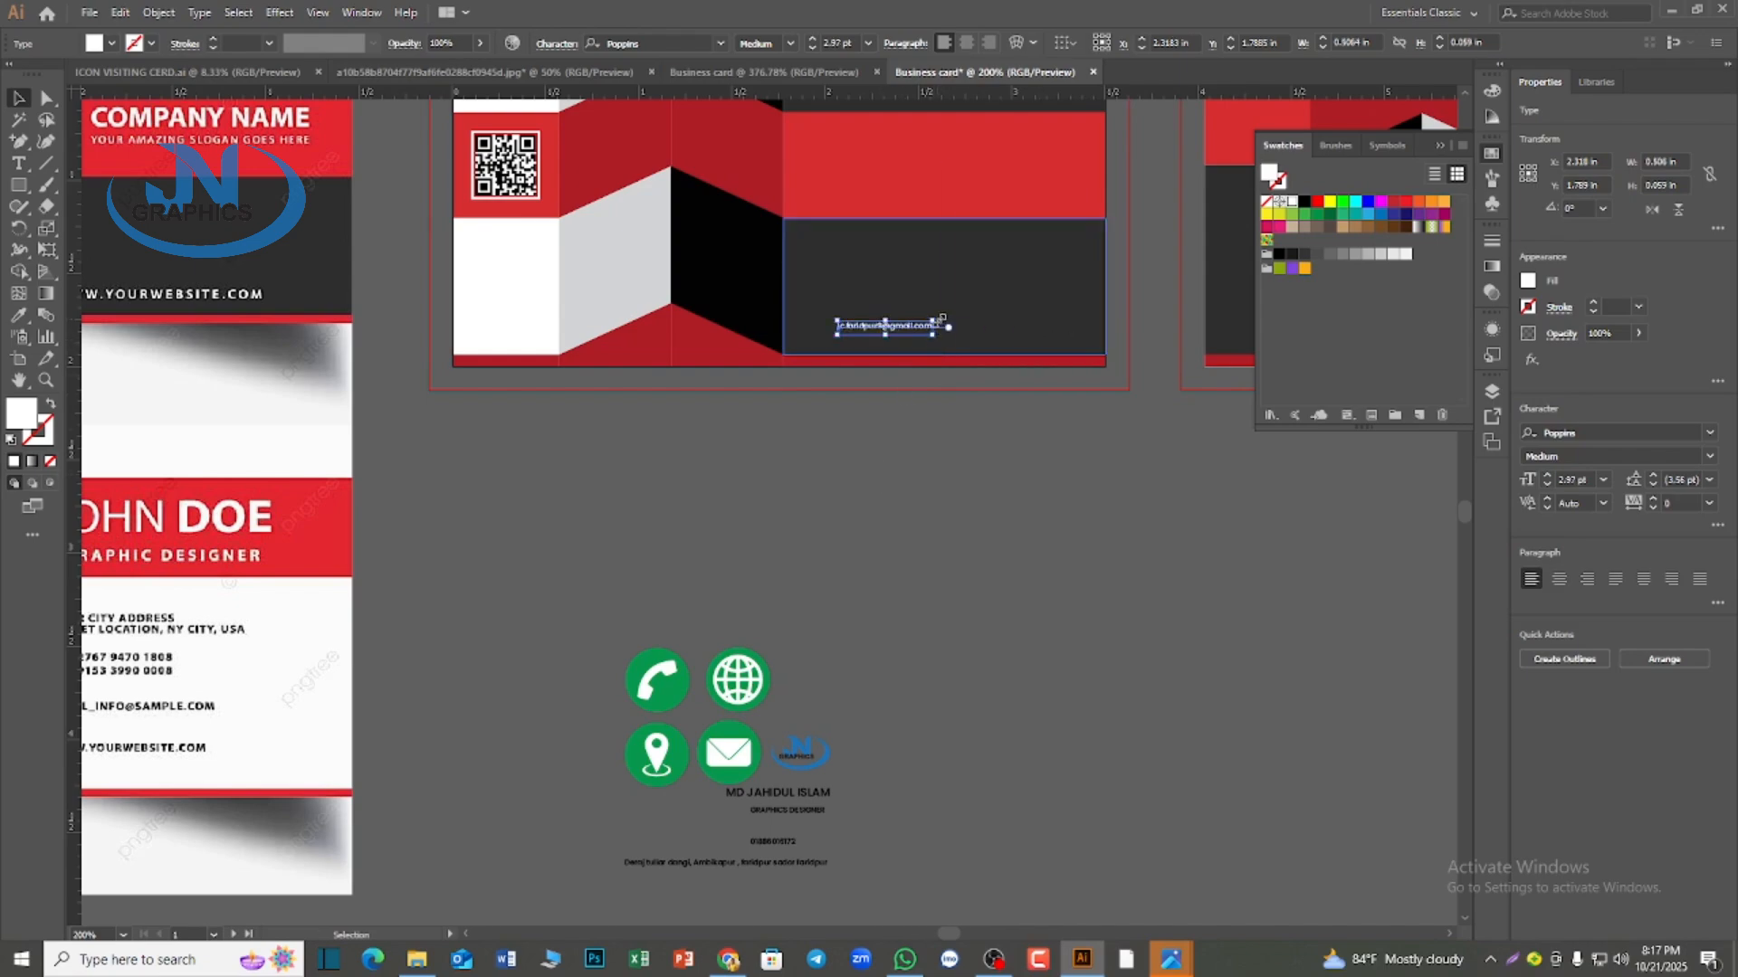
left_click_drag(933, 322, 1066, 260, "shift")
scroll(1005, 522, "up", 2)
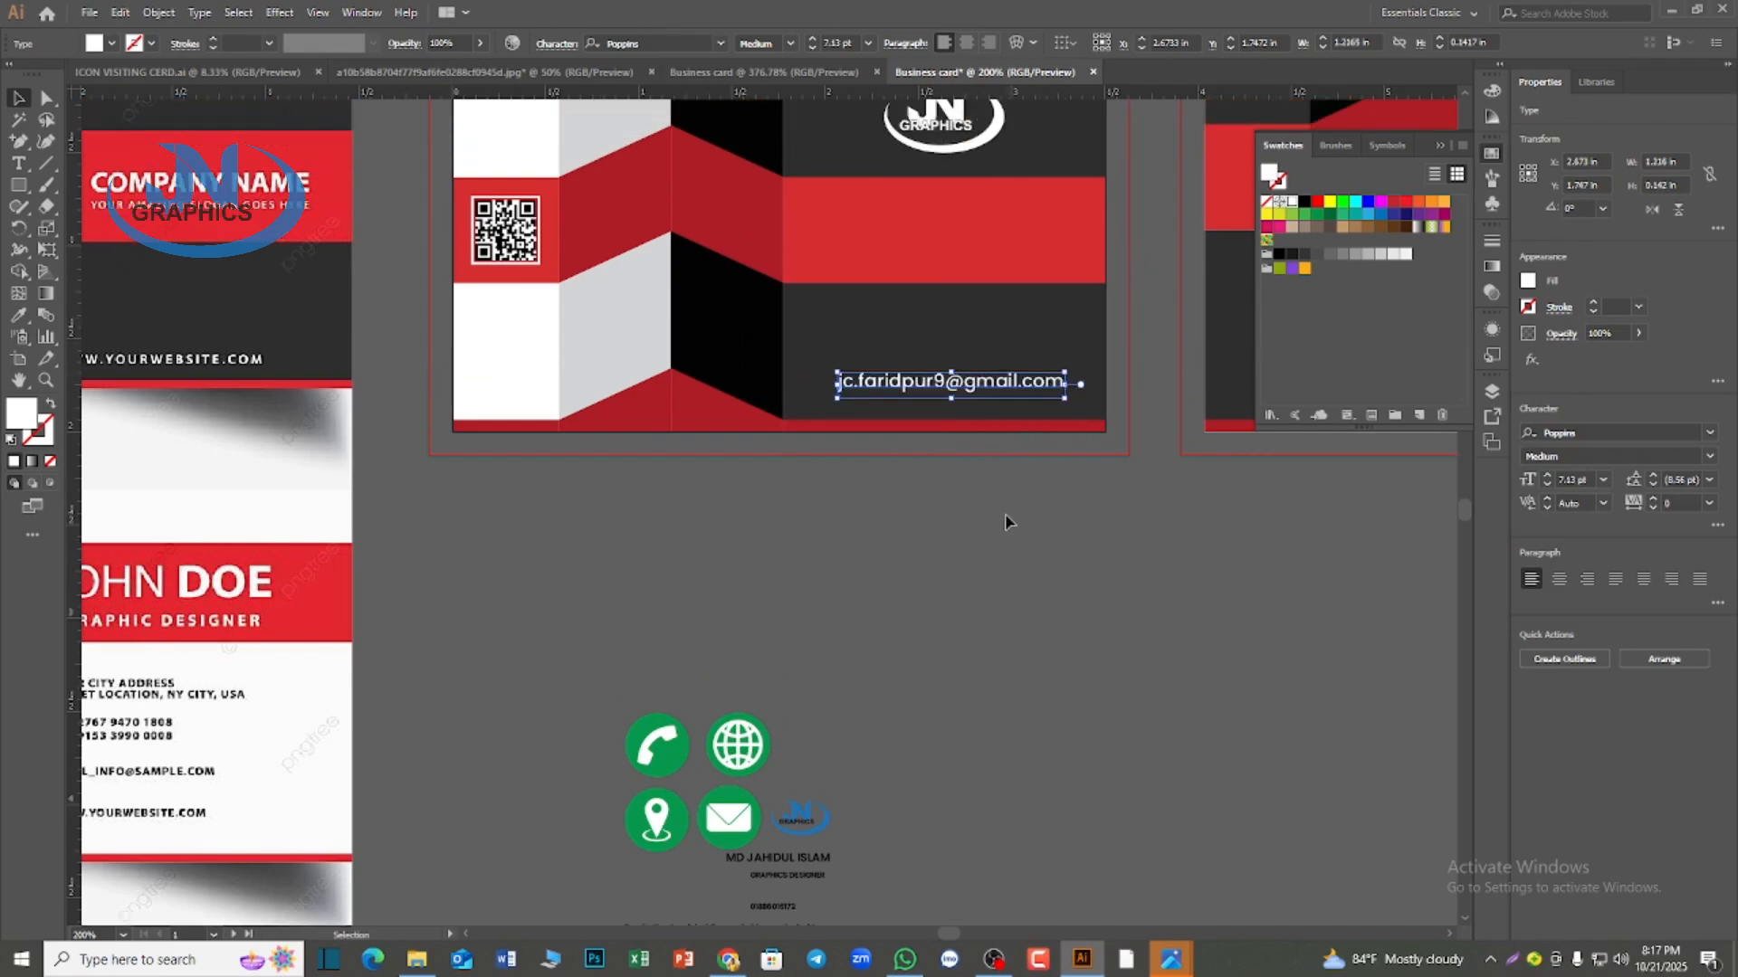
left_click(961, 608)
scroll(950, 615, "down", 1)
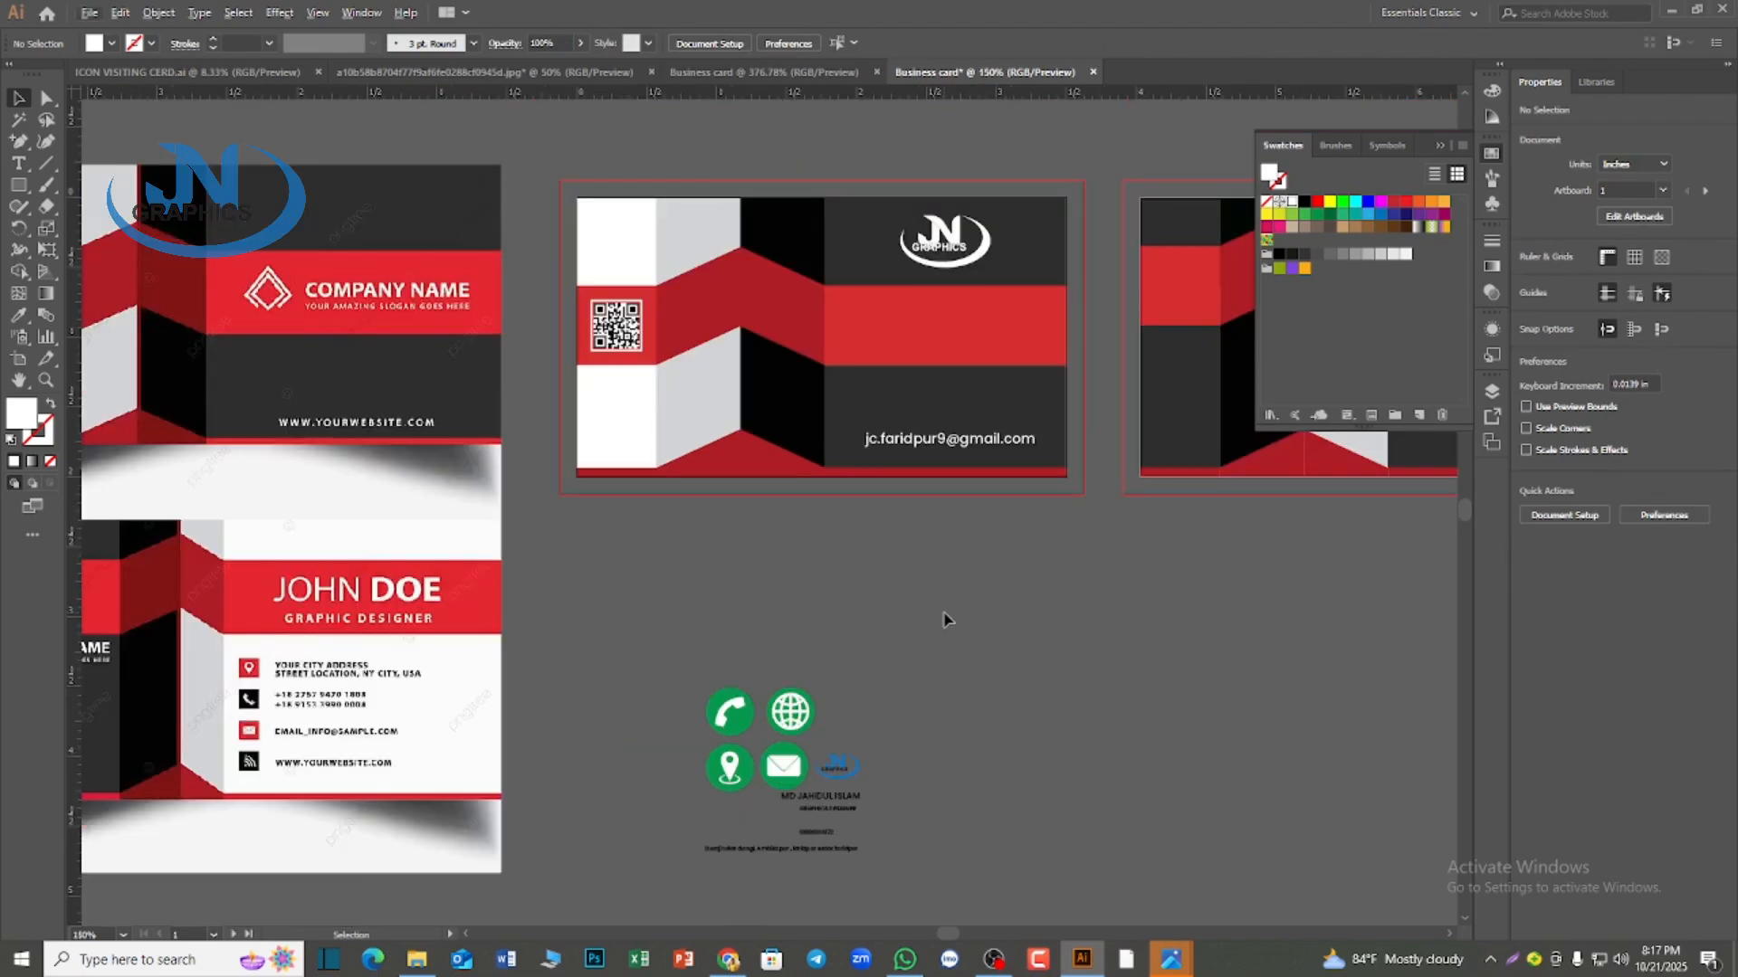
scroll(964, 635, "up", 1)
scroll(960, 645, "down", 2)
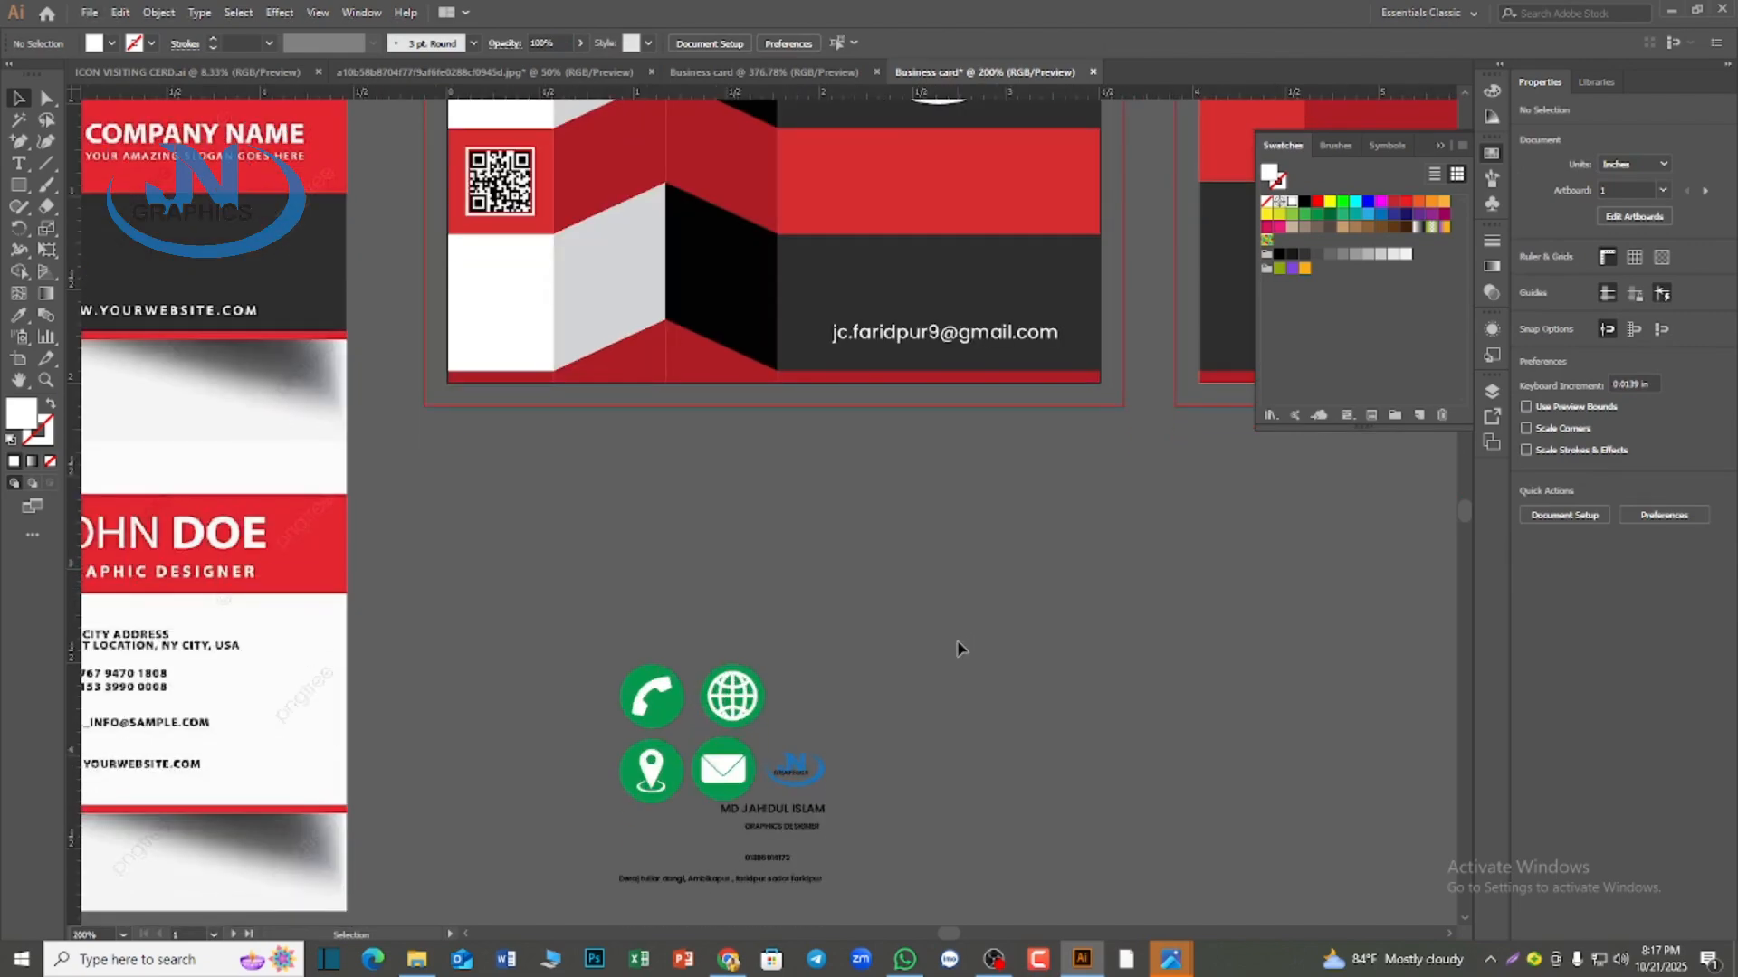
scroll(959, 645, "up", 6)
double_click(929, 489)
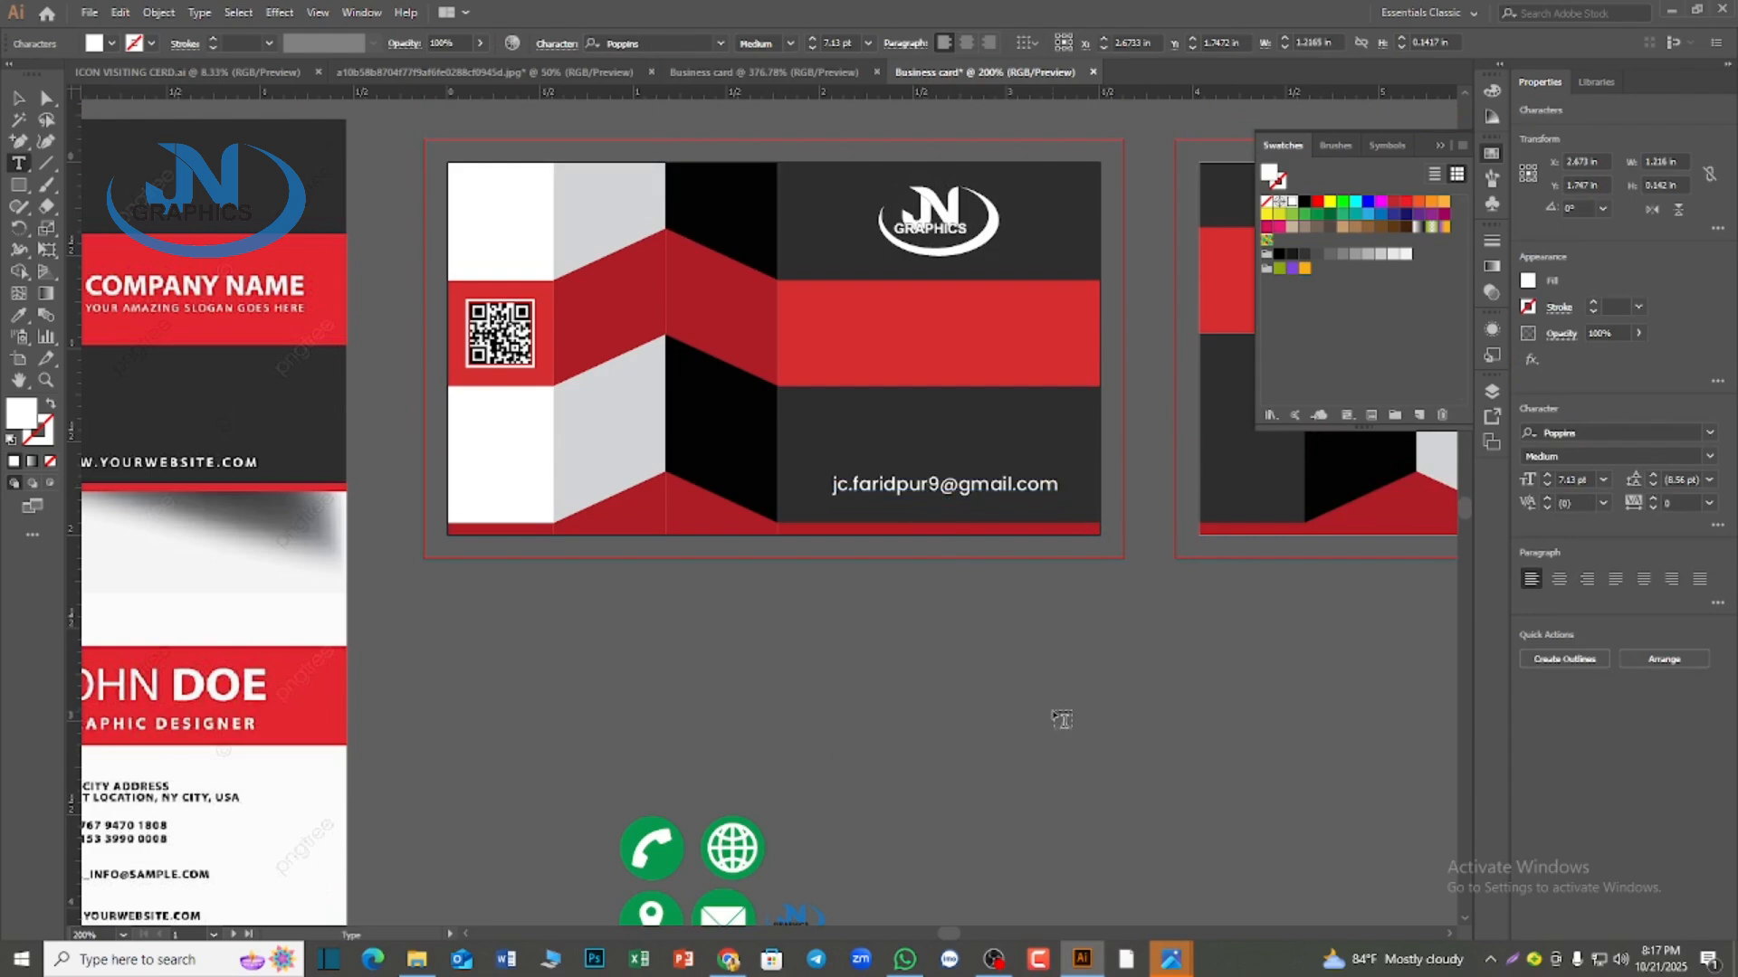
key("ctrl+a")
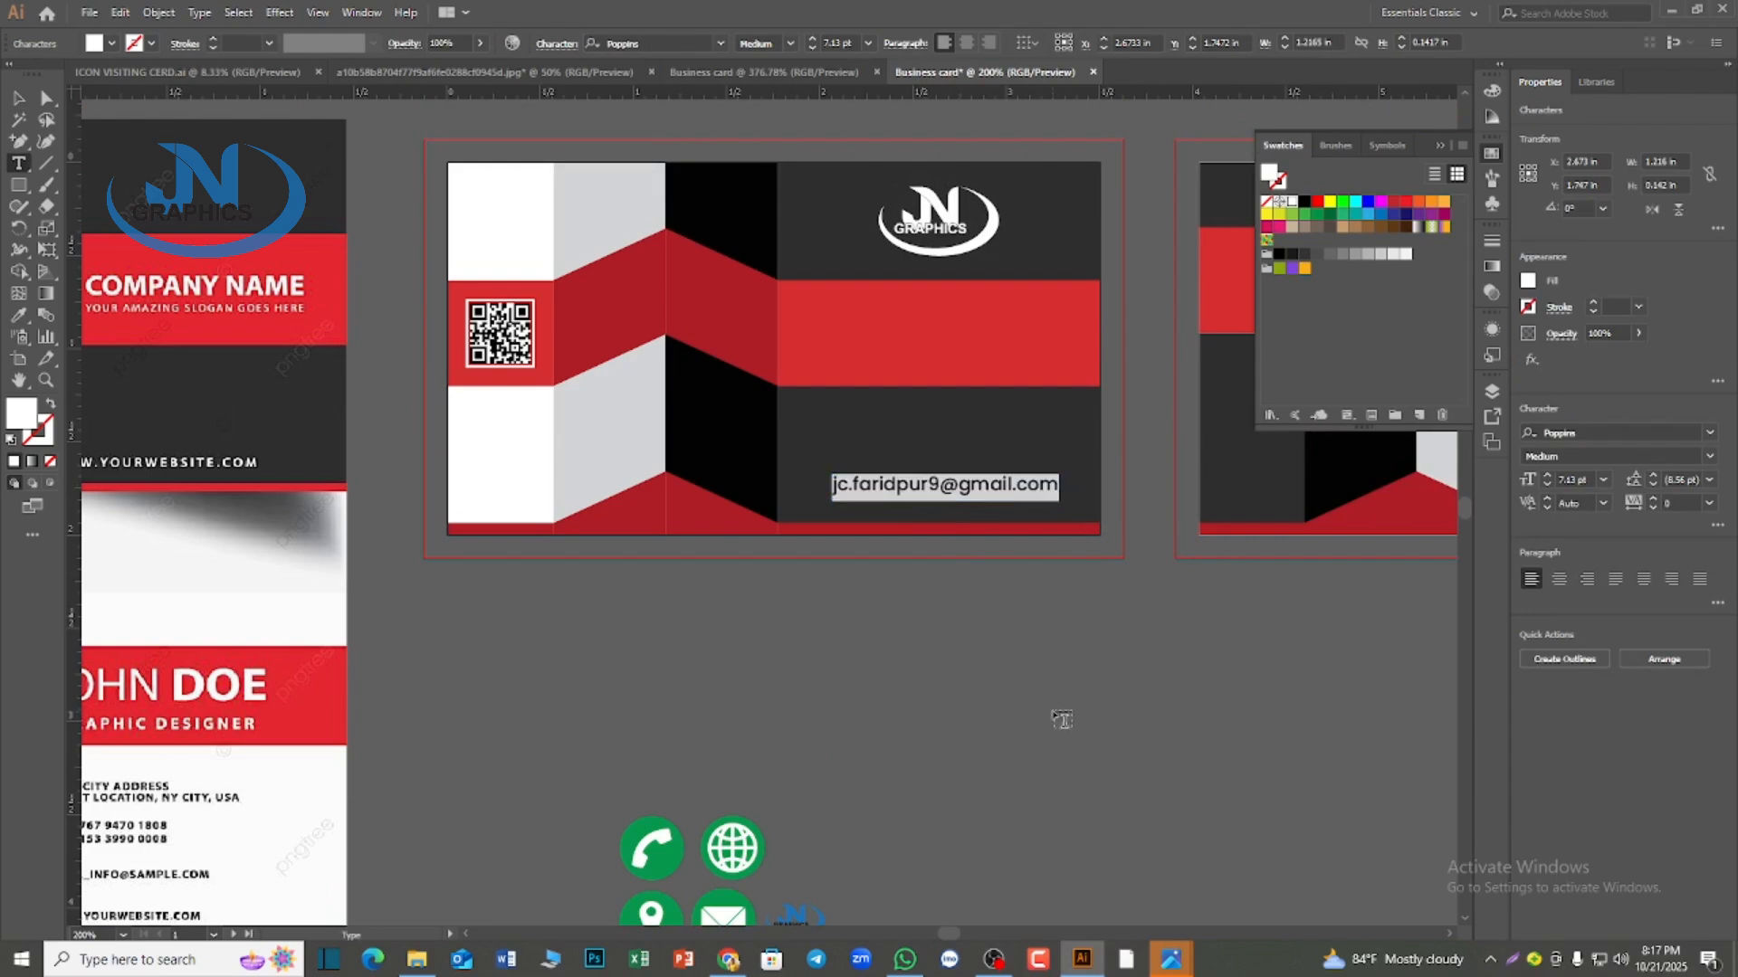
type("www. ")
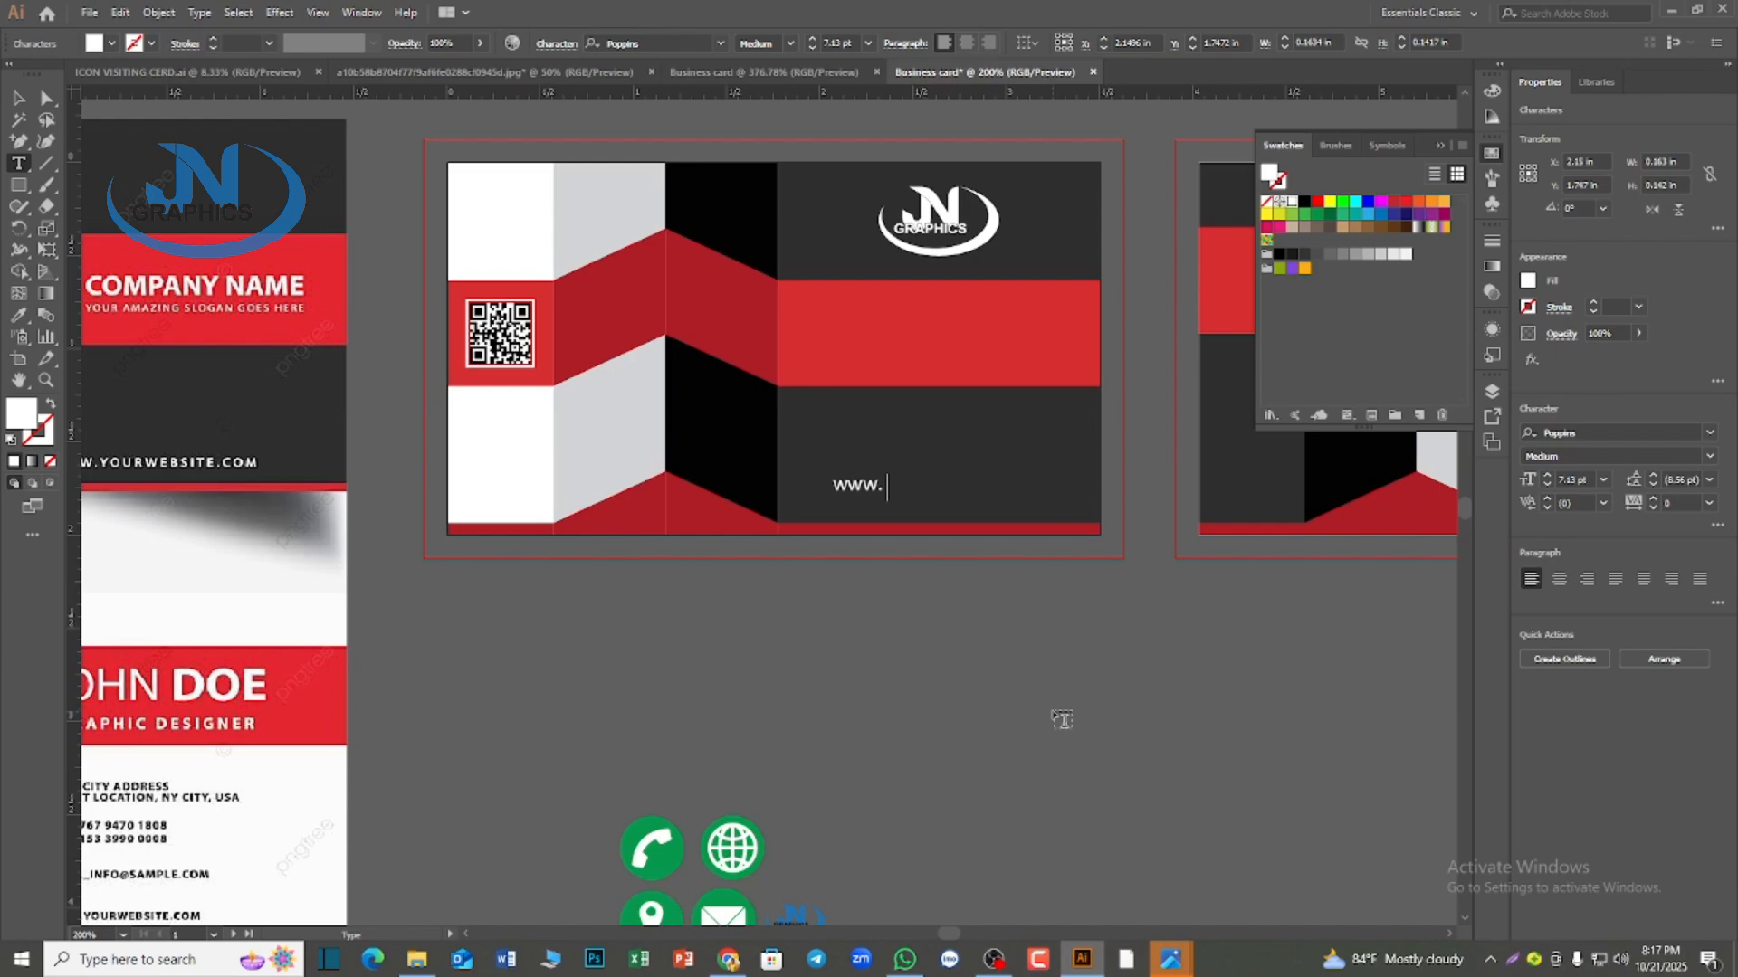
type("your we")
type("bsite")
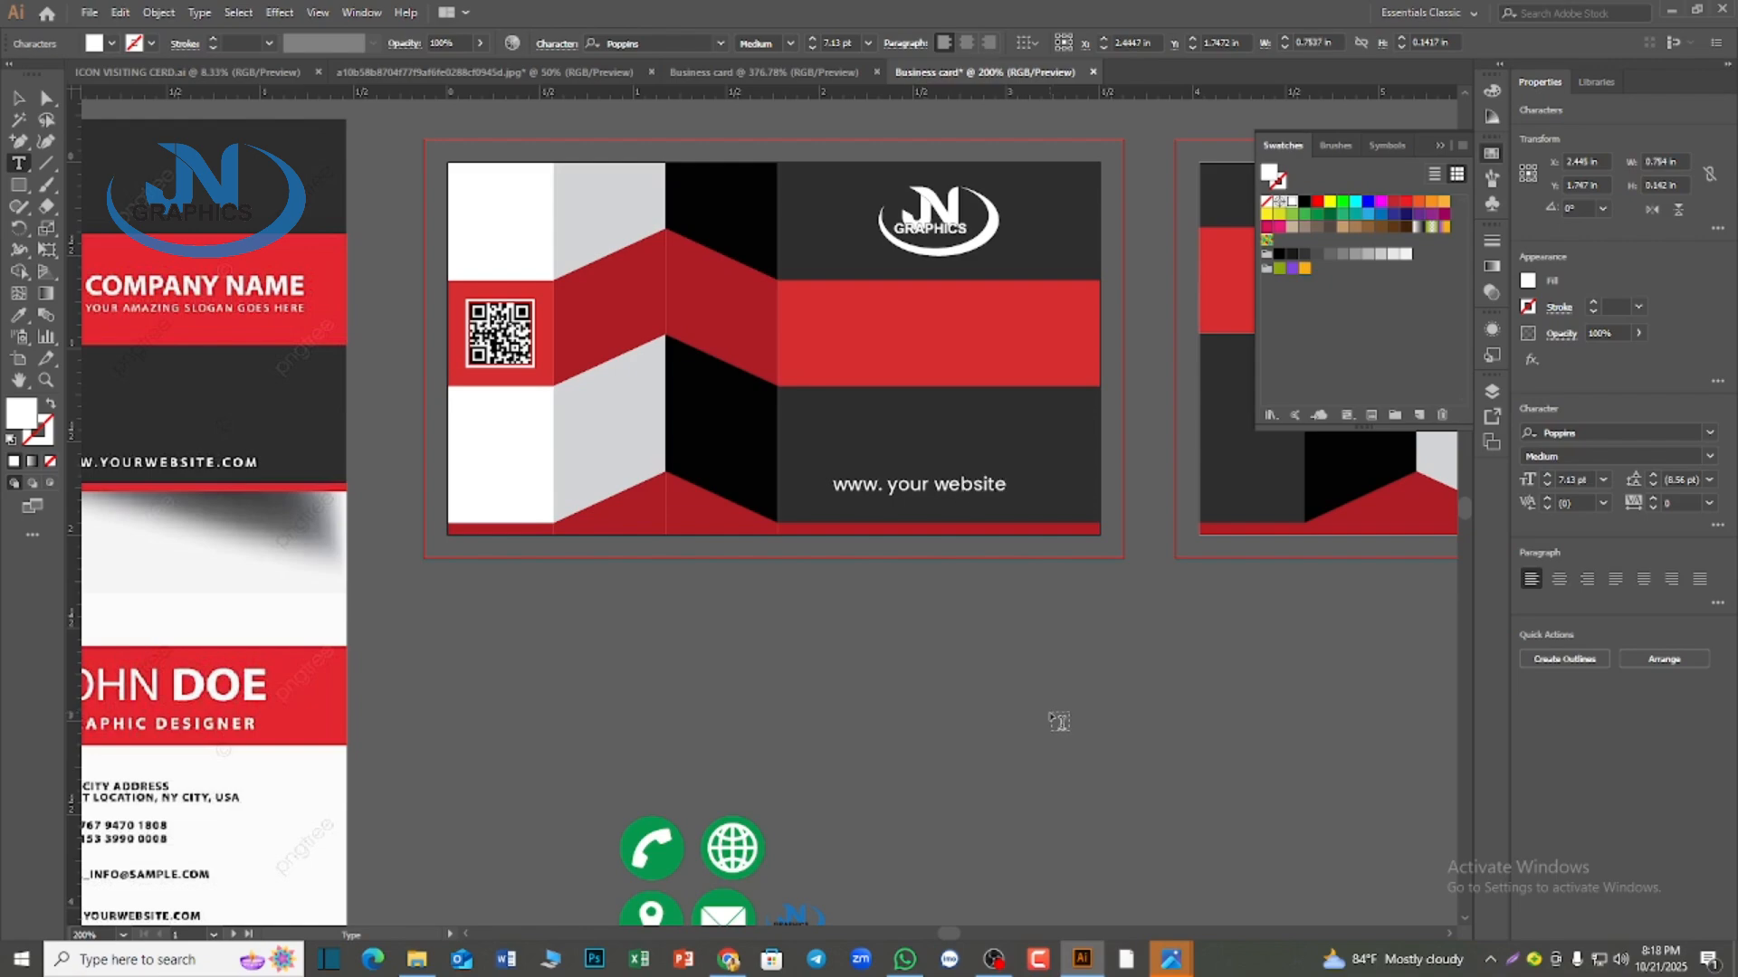
type(",com")
key("Escape")
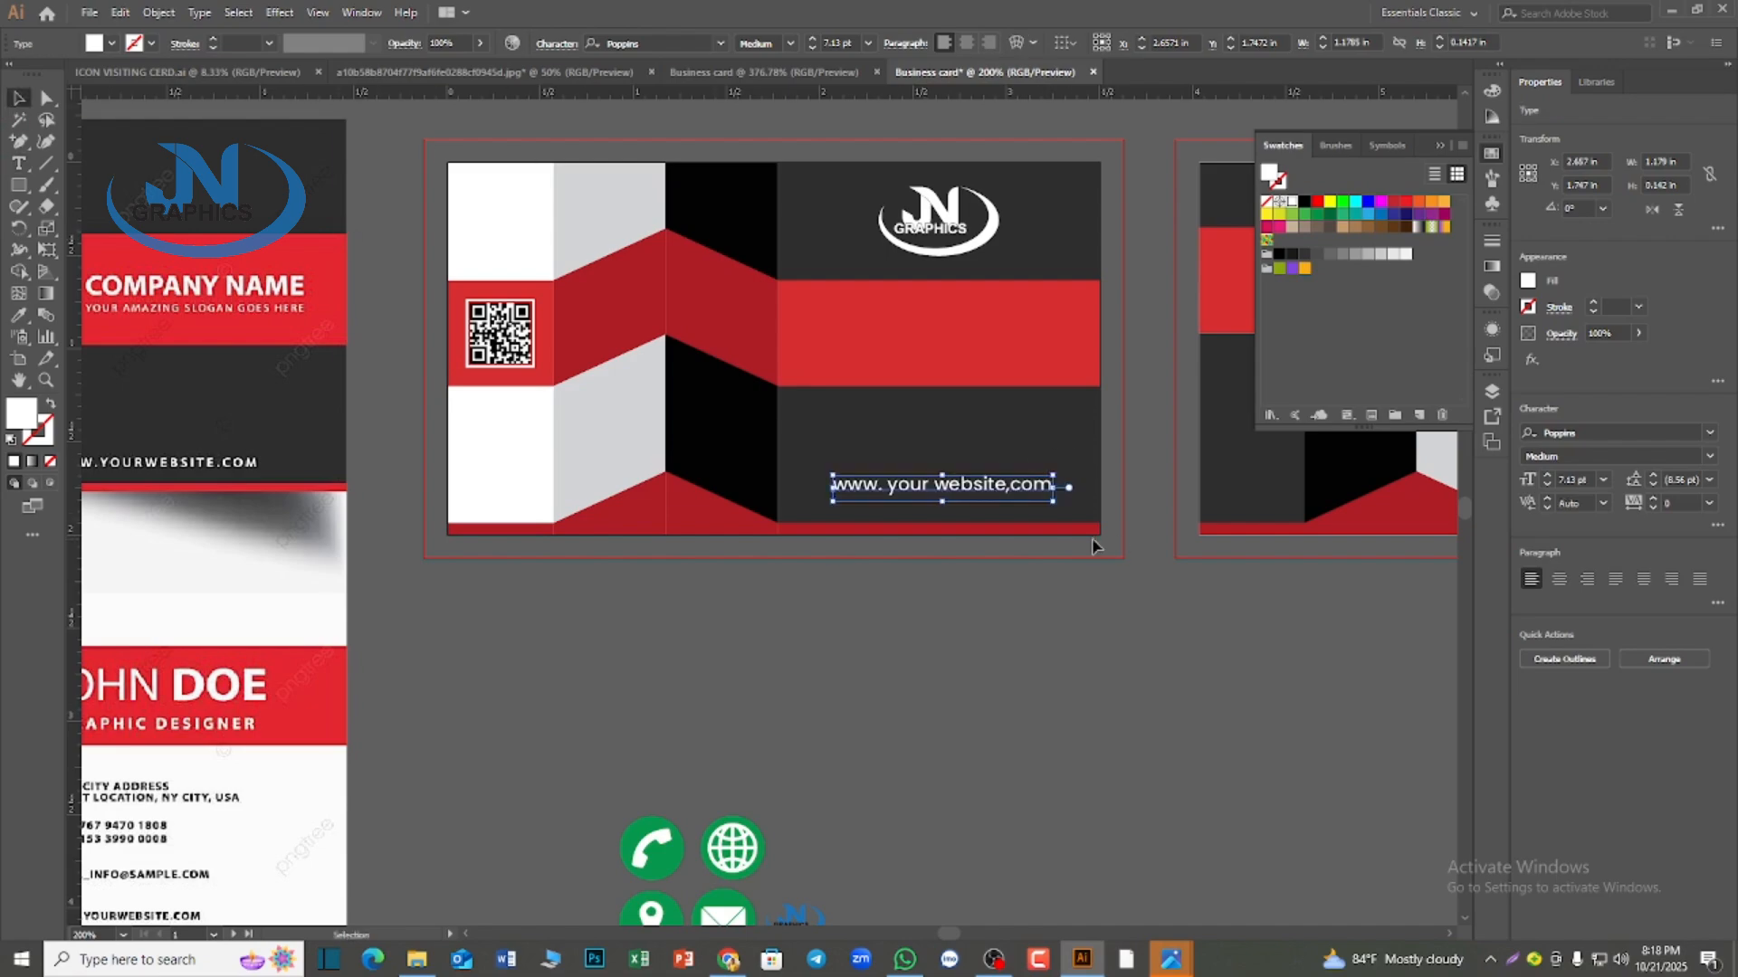
Change the case of the website line on the first card to all uppercase
left_click(551, 47)
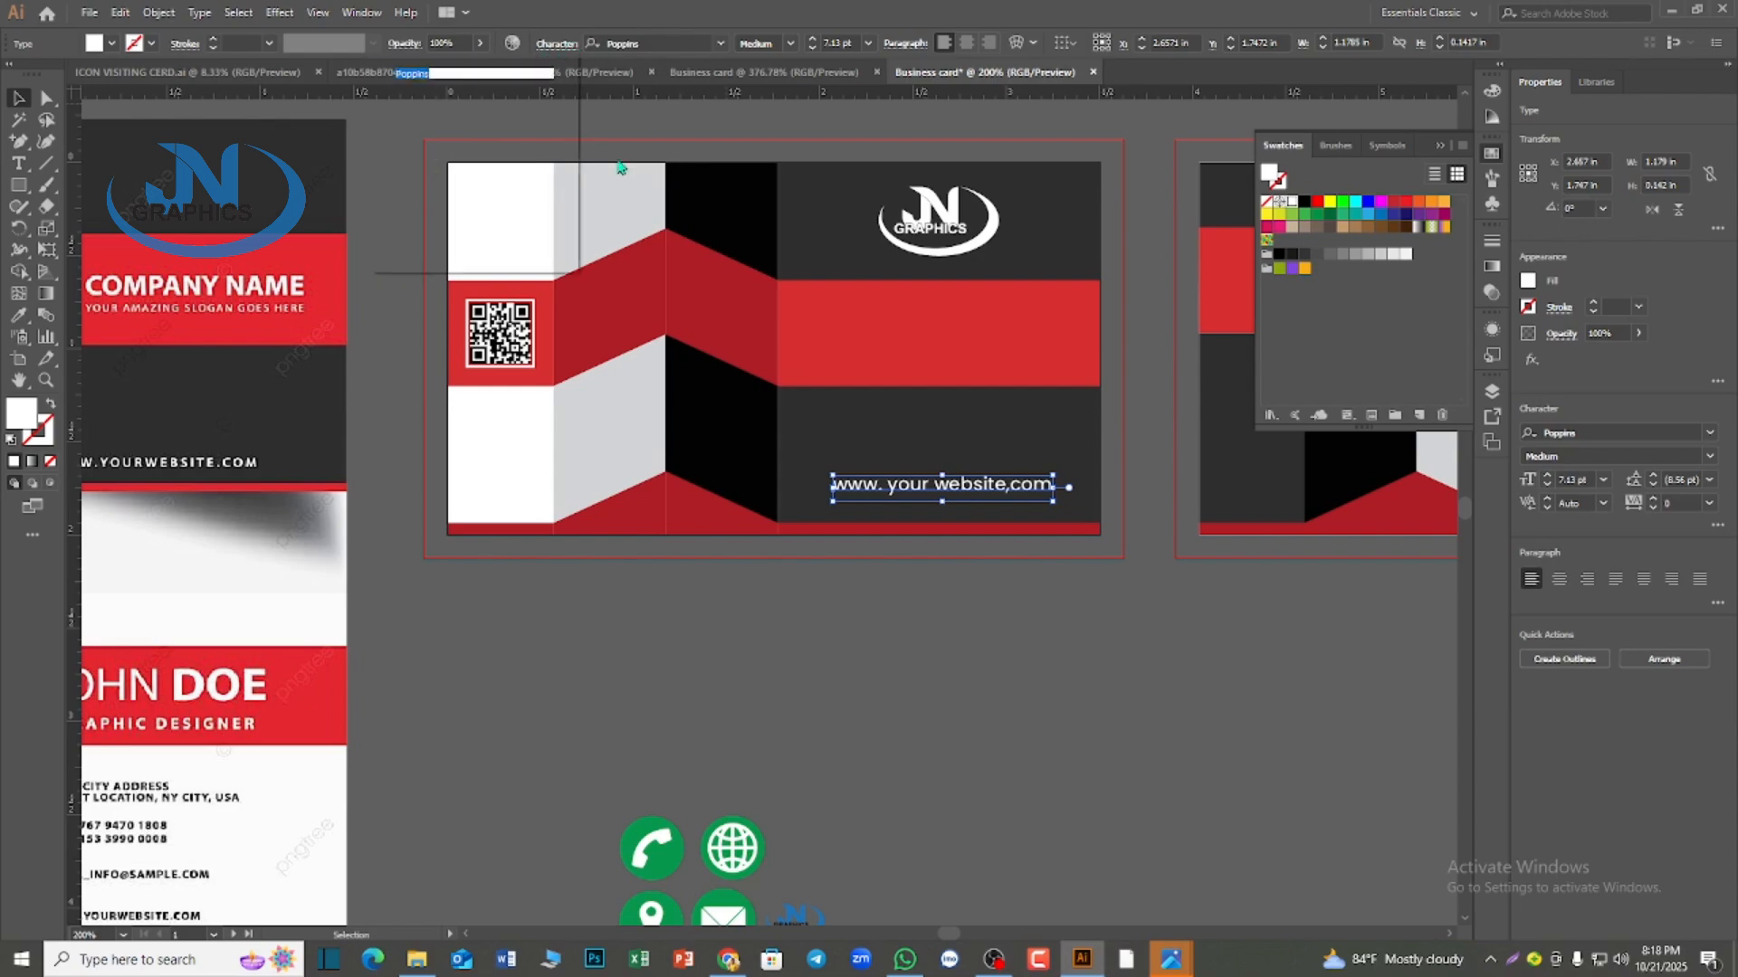
left_click(384, 231)
left_click(962, 453)
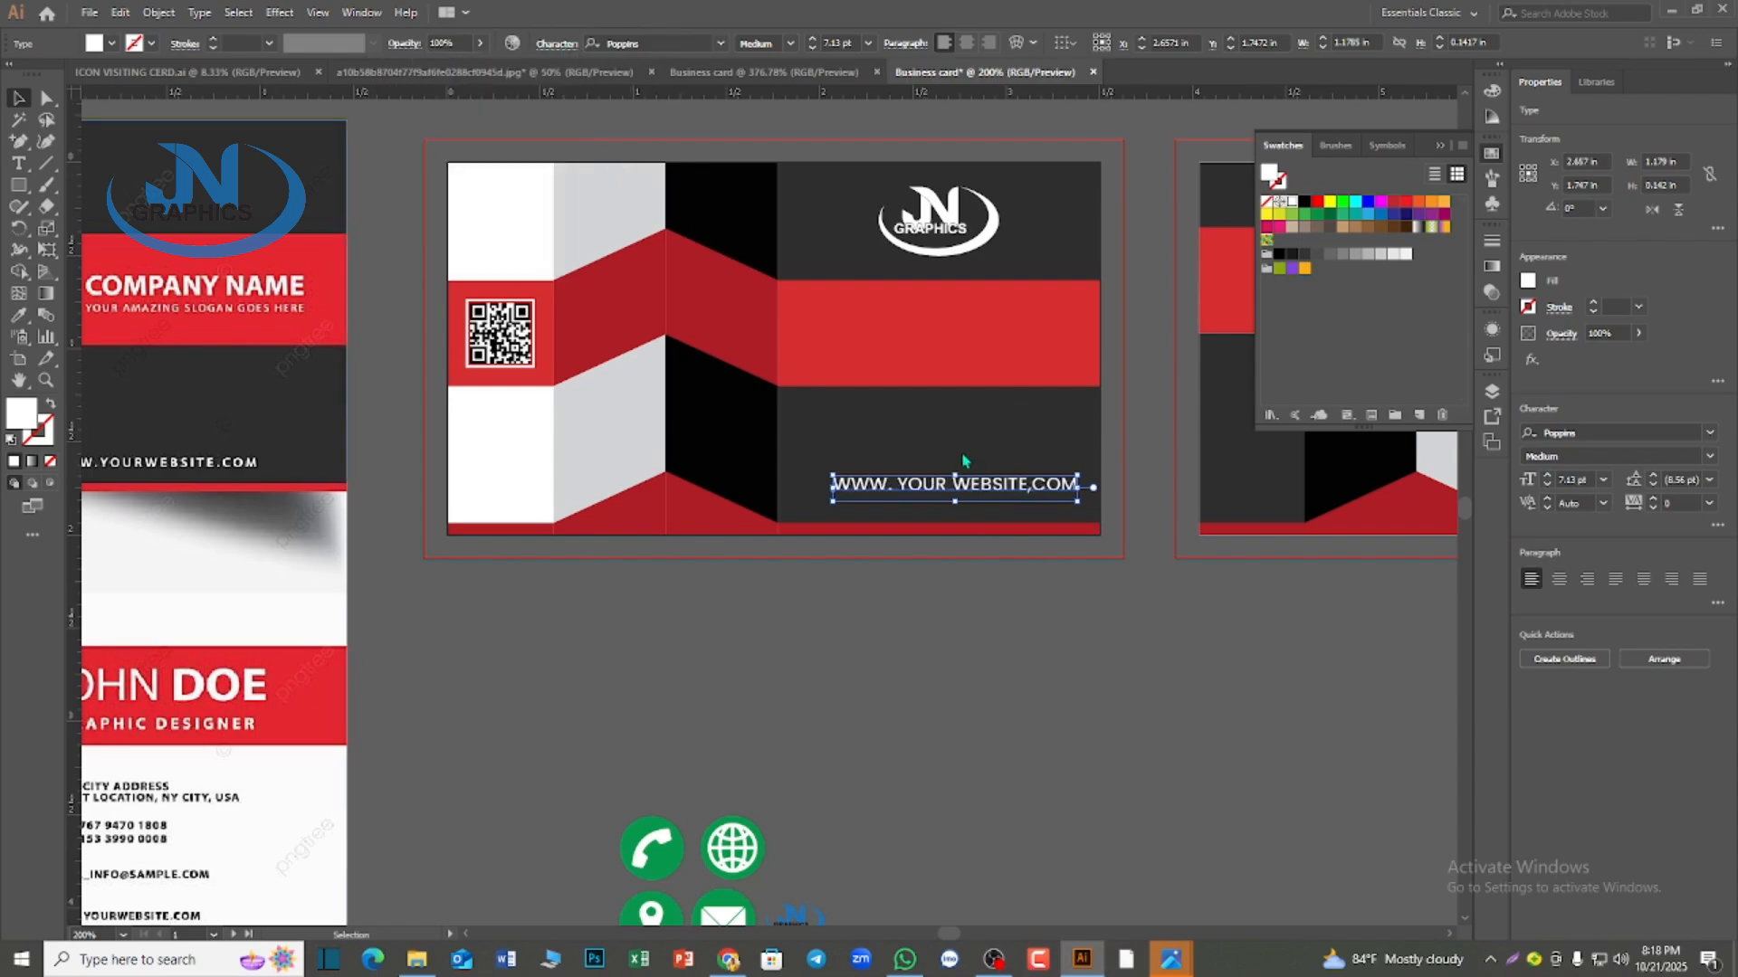
Center the website line horizontally within the dark block below the red band and deselect it
left_click(858, 480)
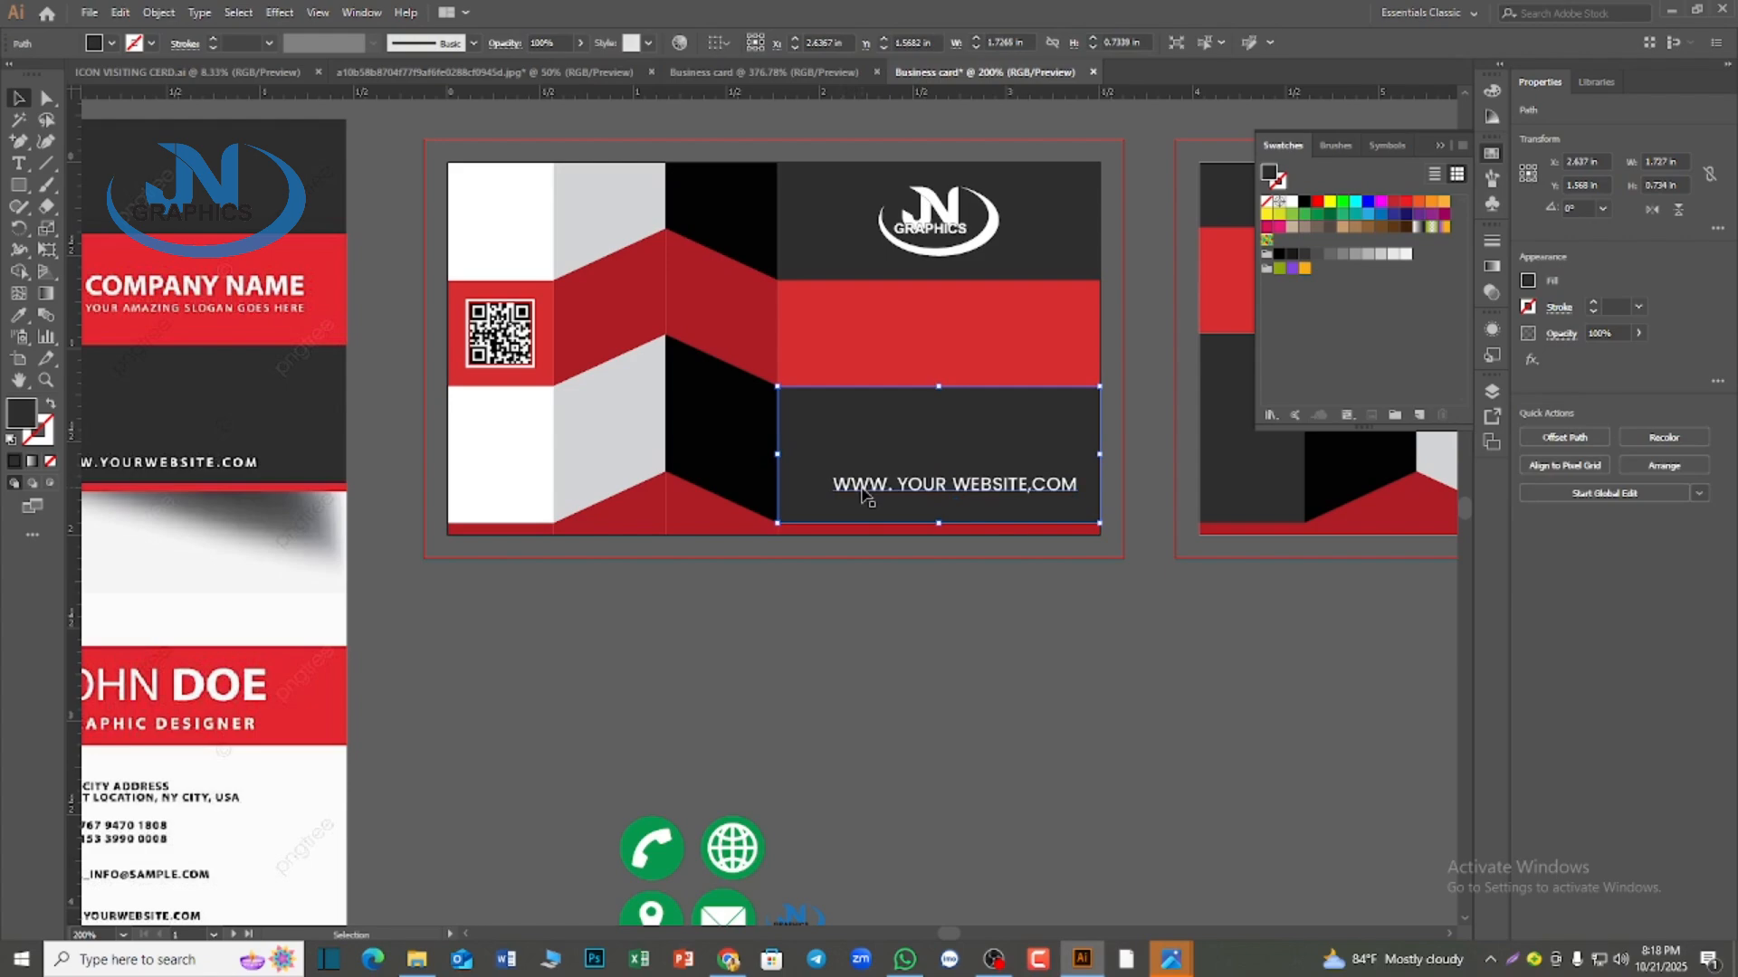
left_click(858, 483, "shift")
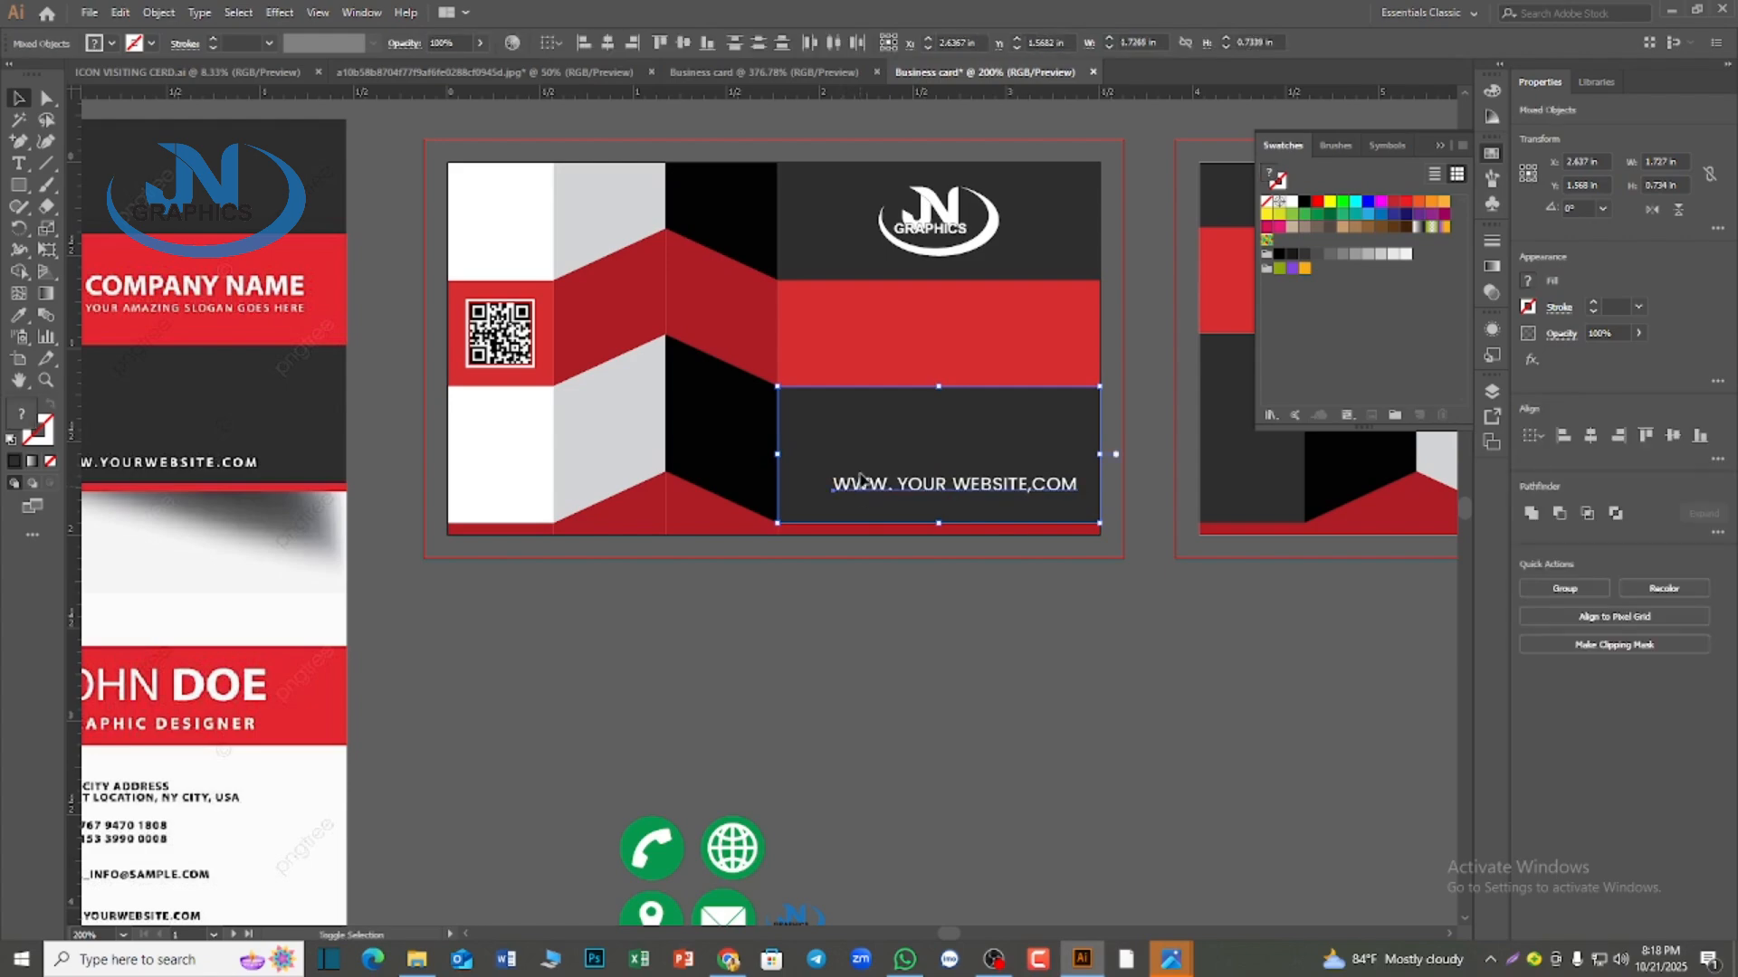
left_click(603, 42)
left_click(905, 659)
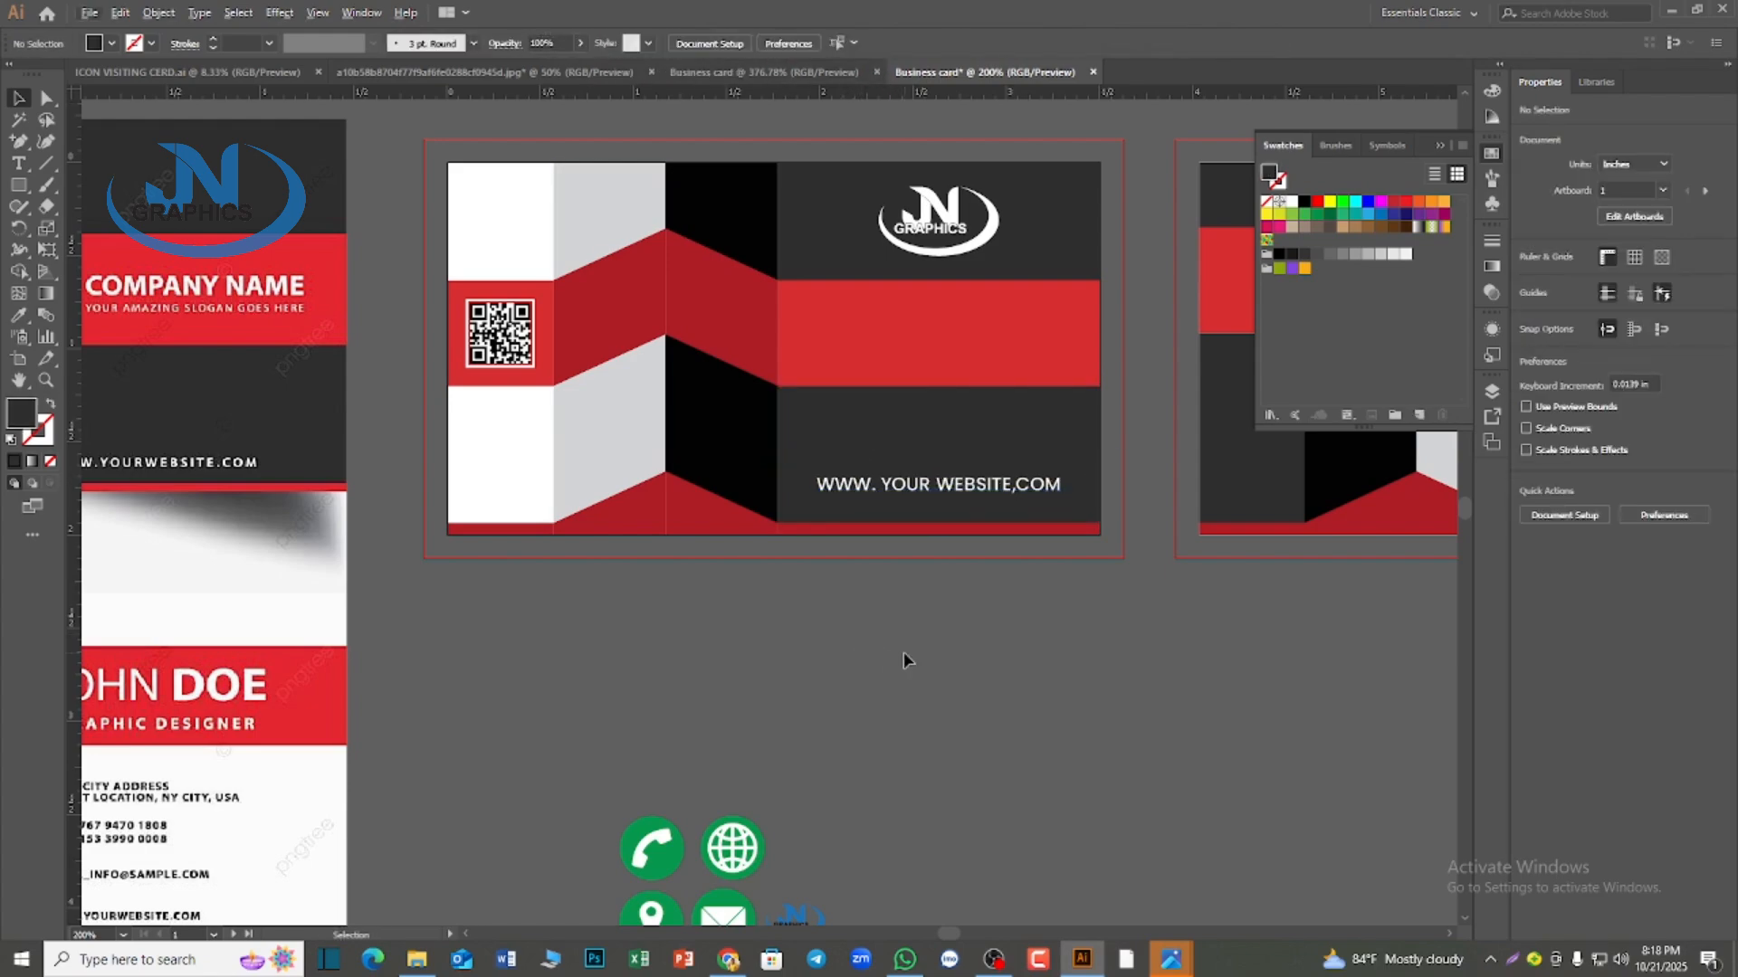
Duplicate the website line onto the red band above it on the first card
scroll(903, 652, "down", 1)
scroll(903, 652, "up", 1)
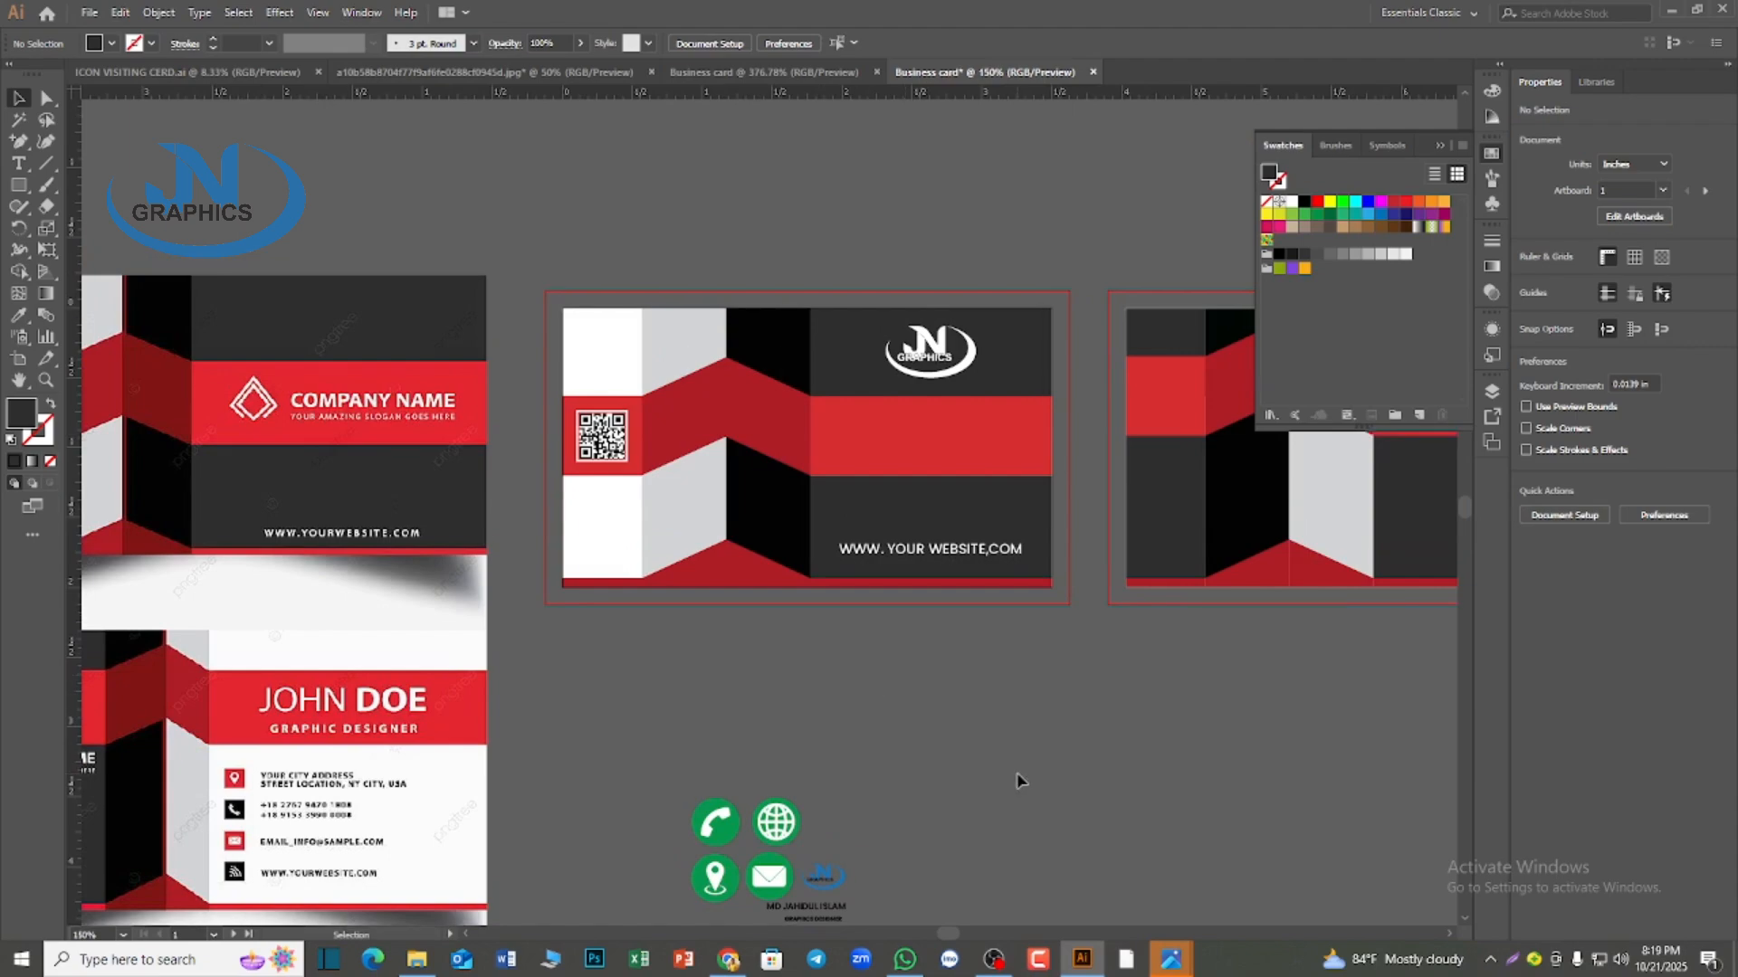
scroll(949, 707, "down", 1)
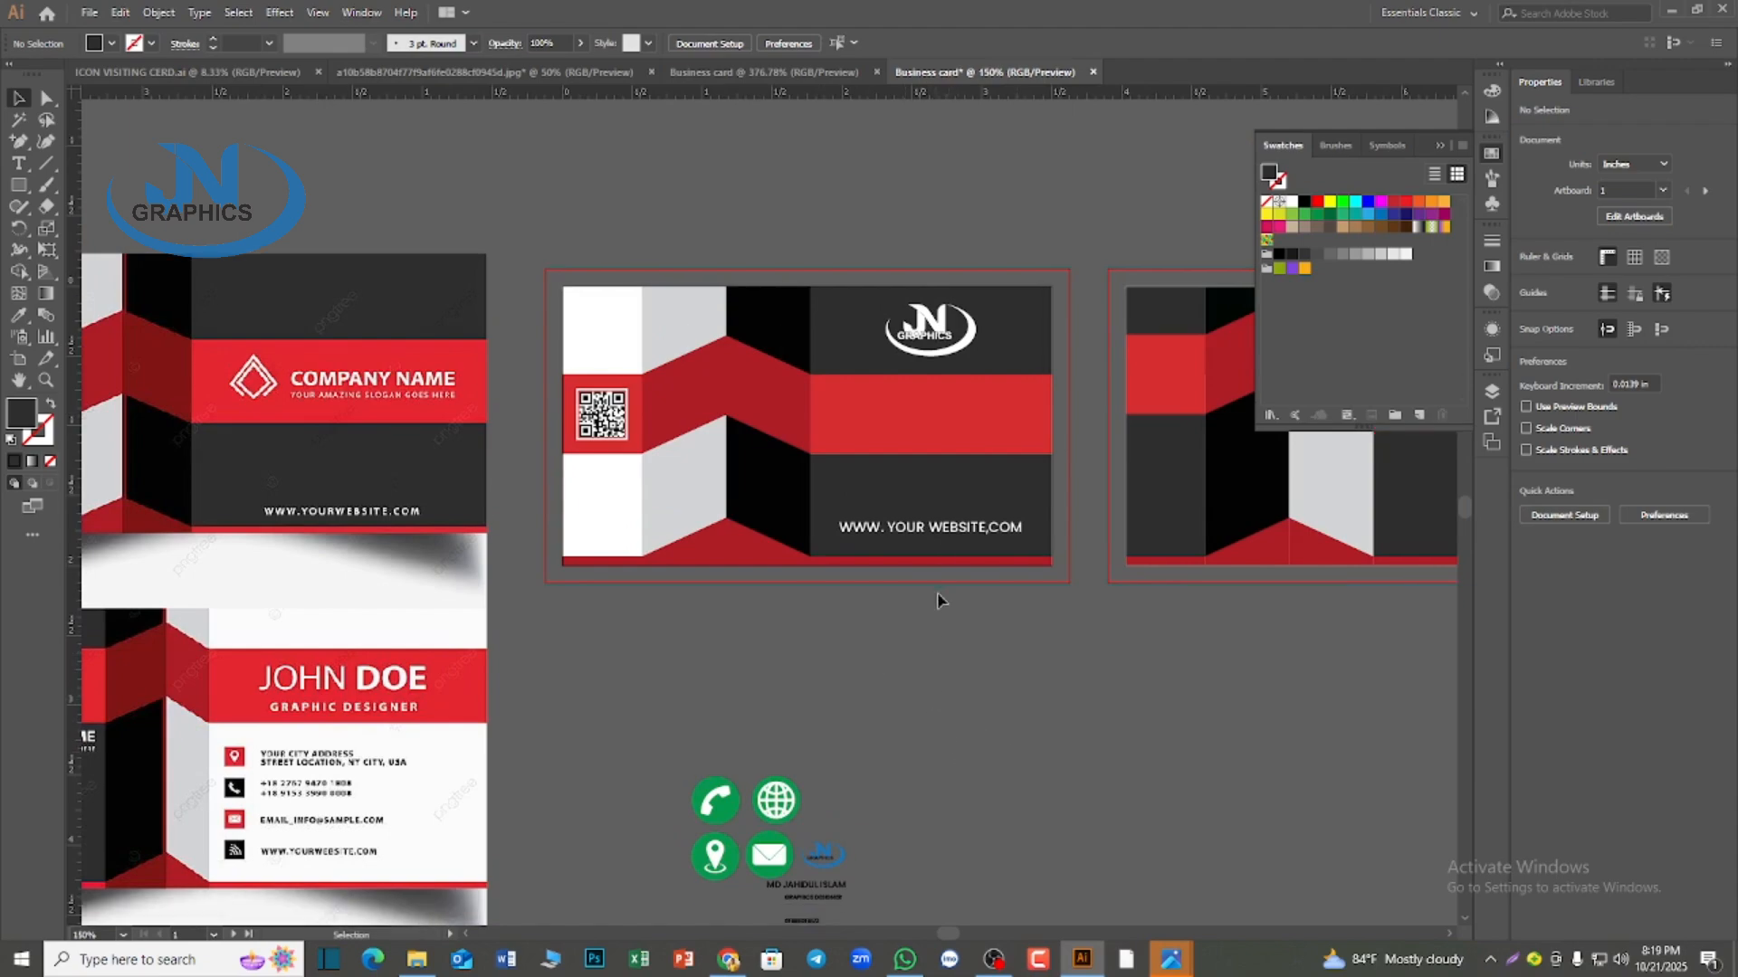
left_click(939, 534)
left_click_drag(939, 534, 933, 407)
Replace the duplicated website text on the first card's red band with "JN GRAPHICS DESIGN"
double_click(935, 404)
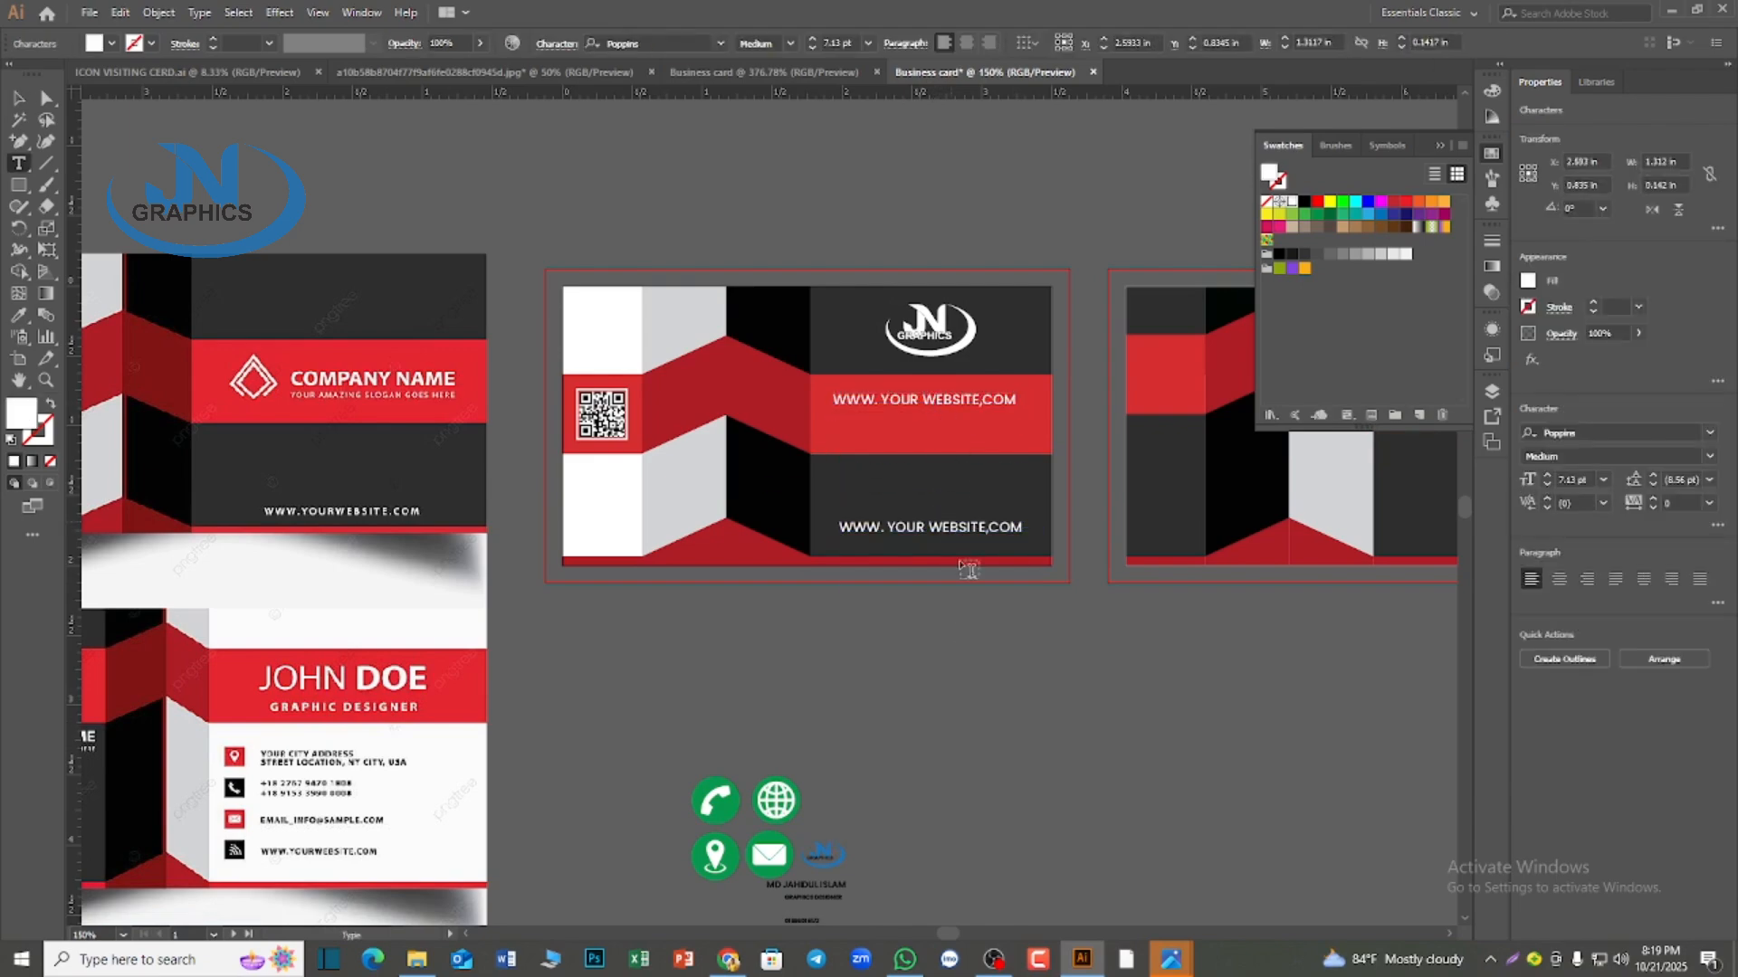
scroll(967, 713, "down", 1)
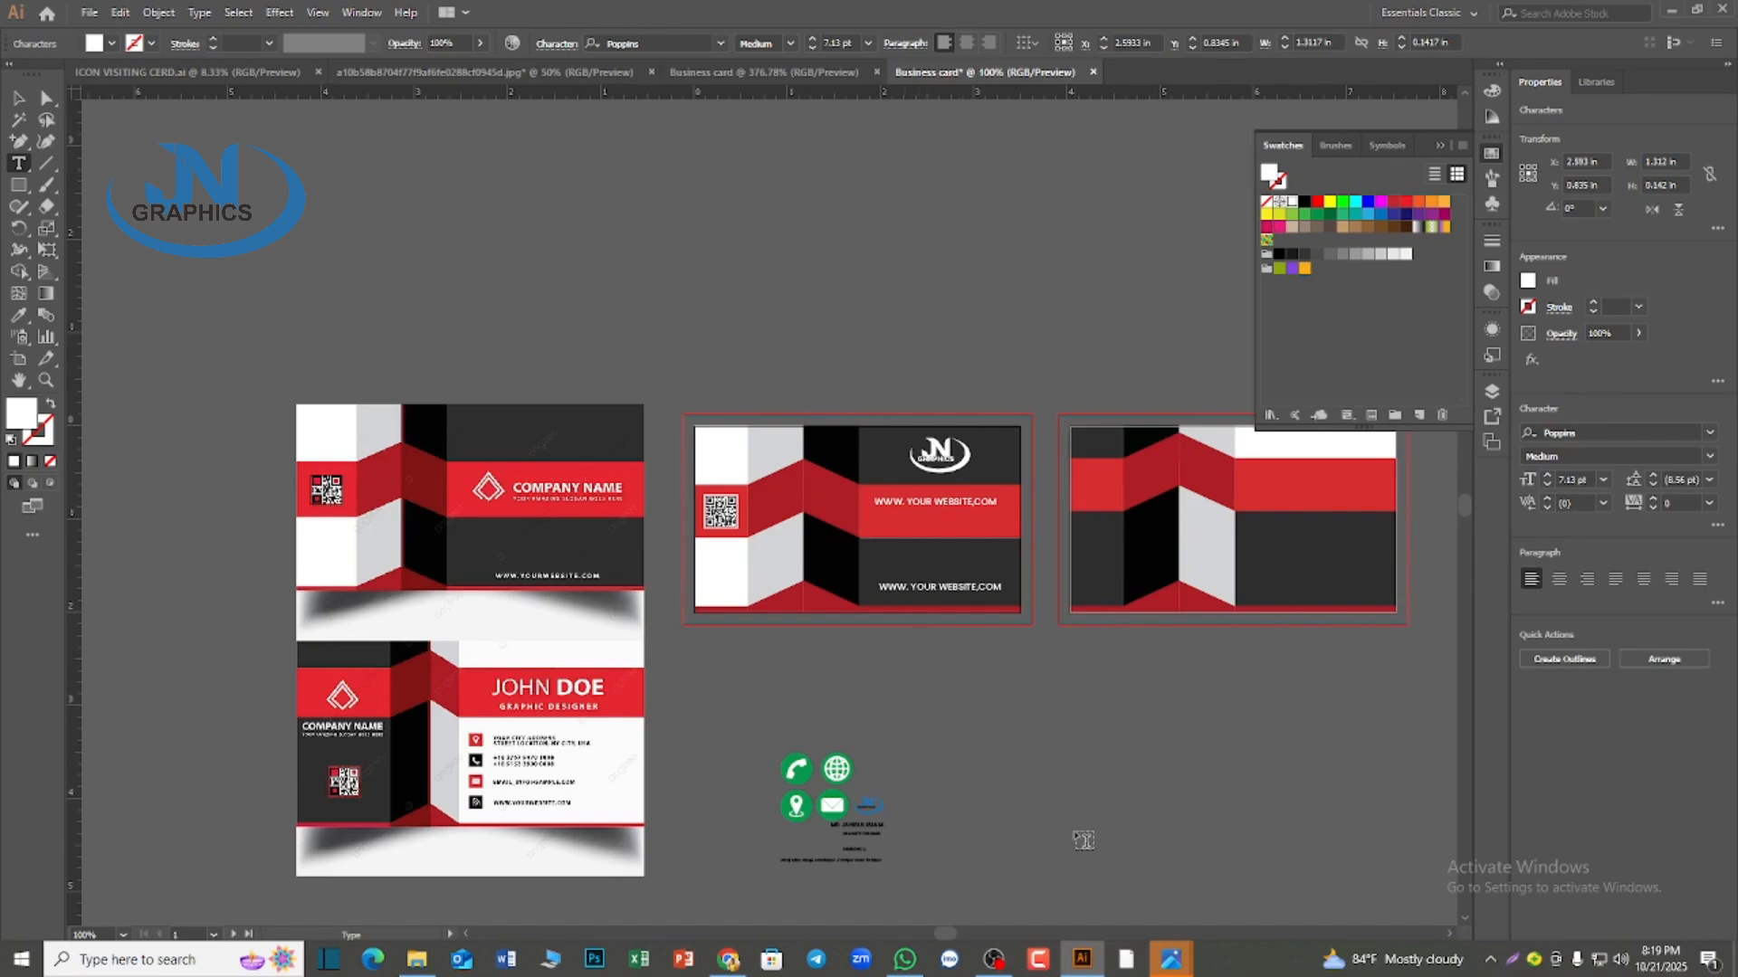
key("ctrl+a")
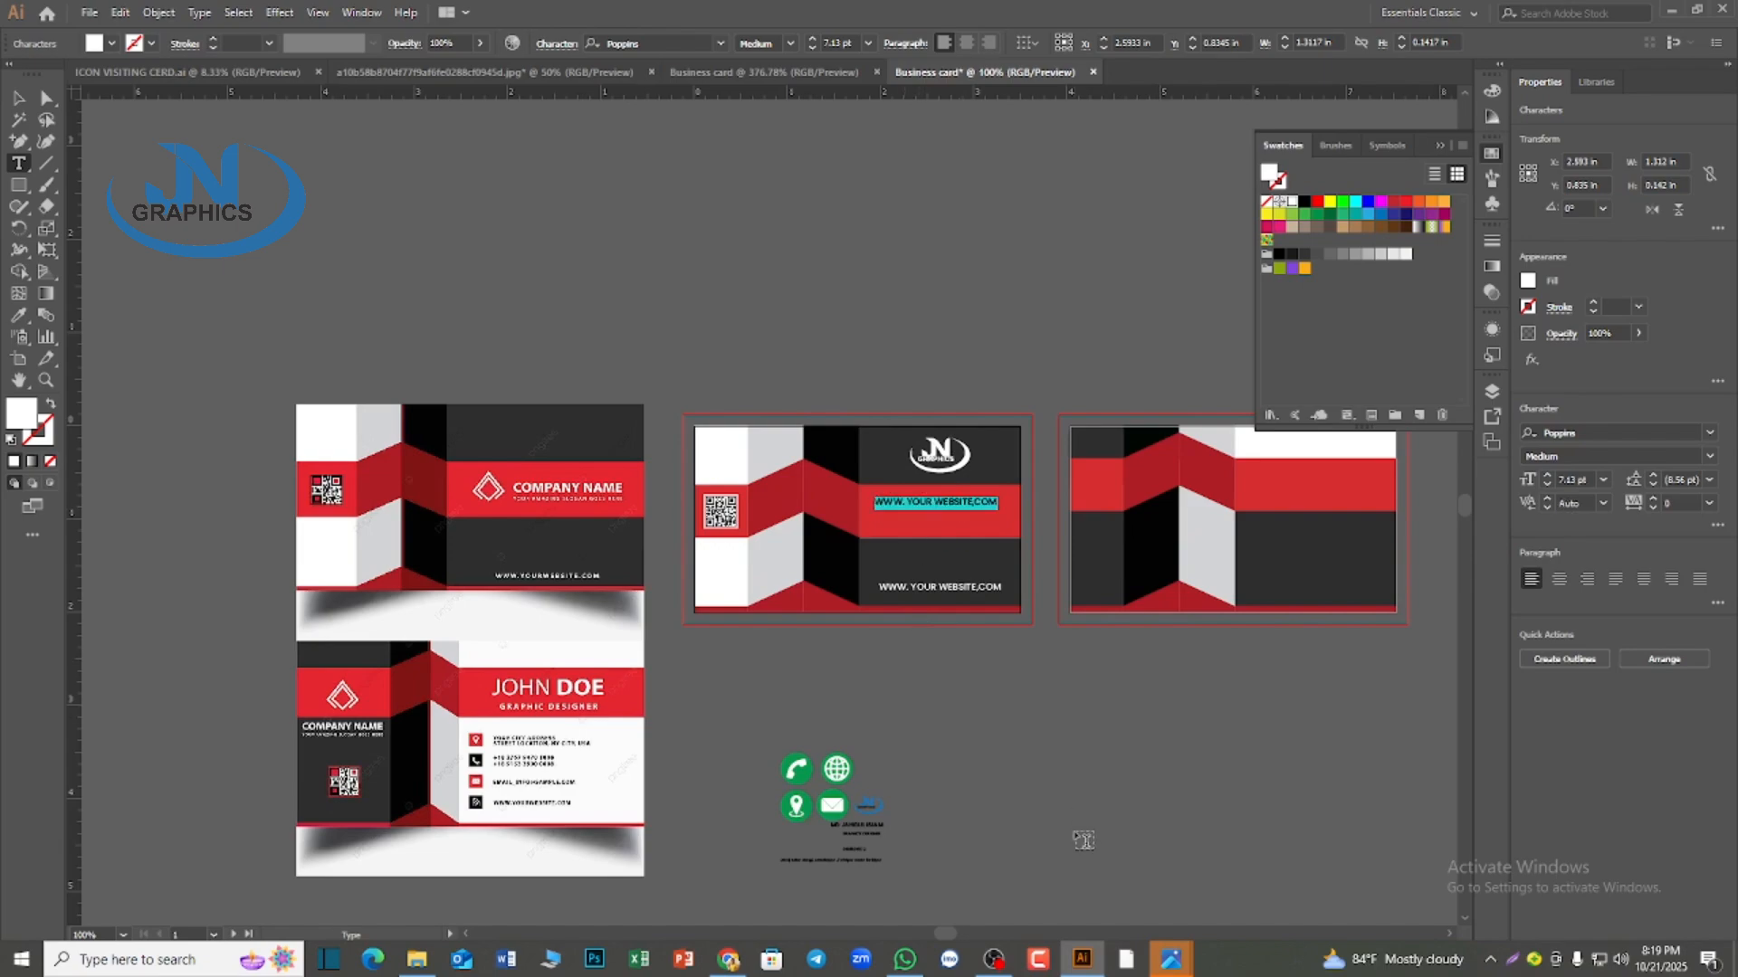
key("BackSpace")
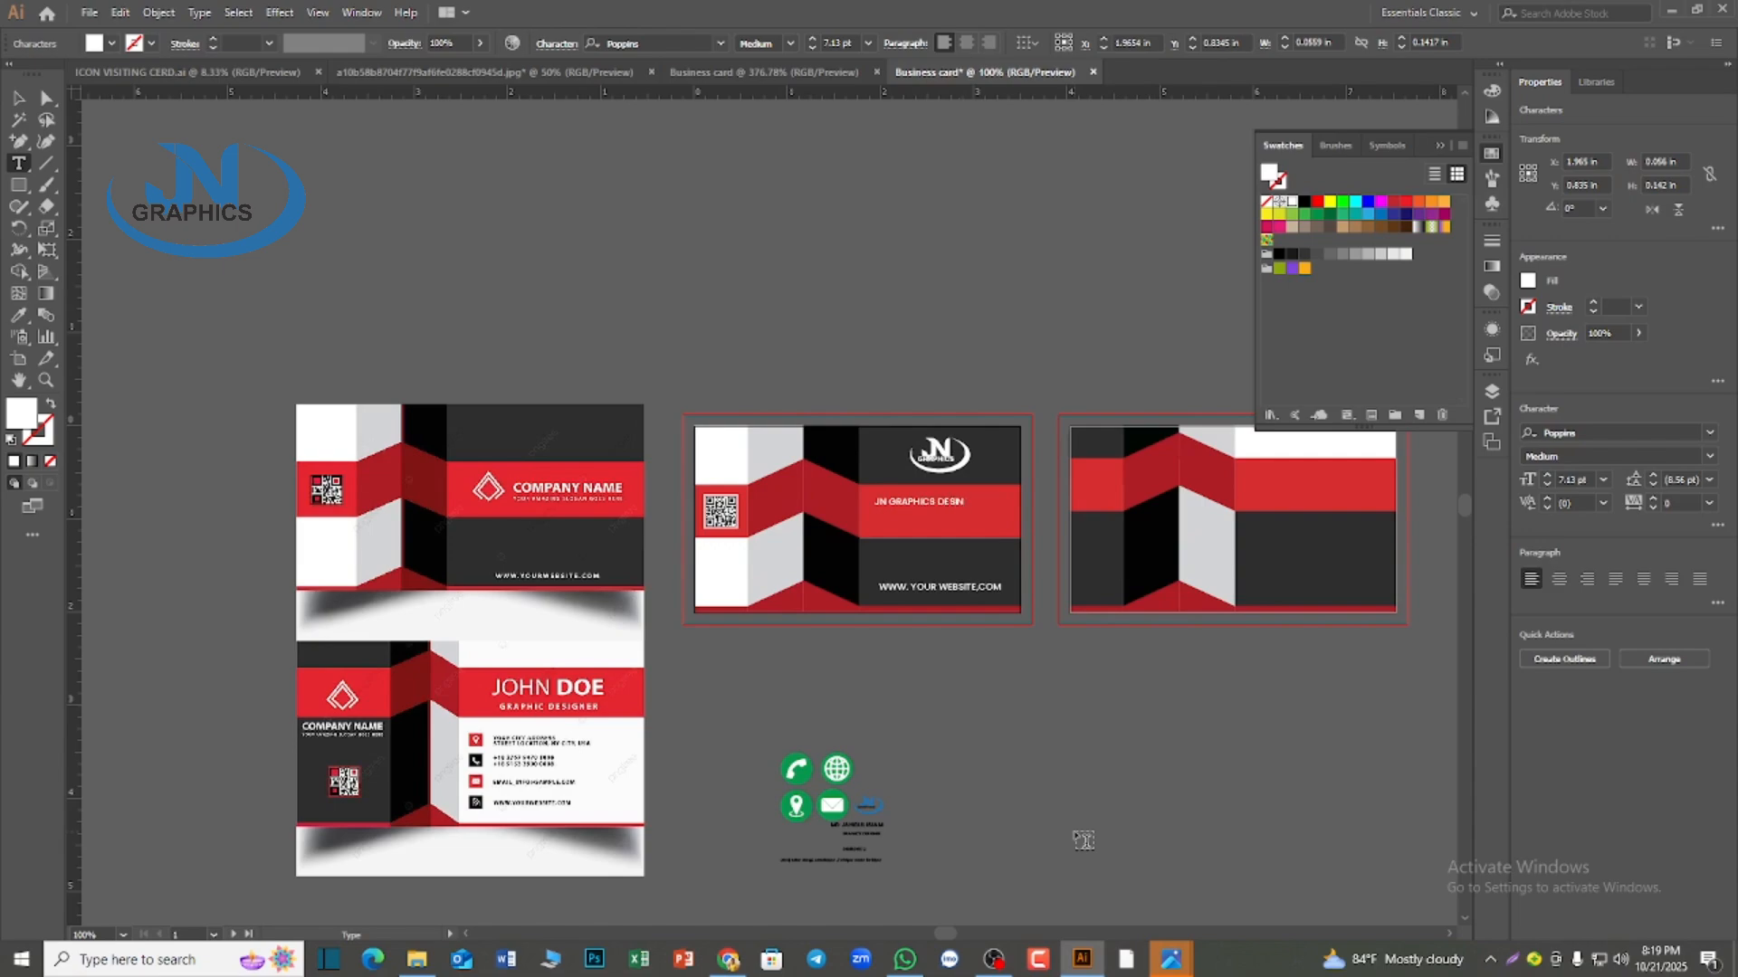
key("BackSpace")
type("GN")
scroll(1012, 832, "up", 3)
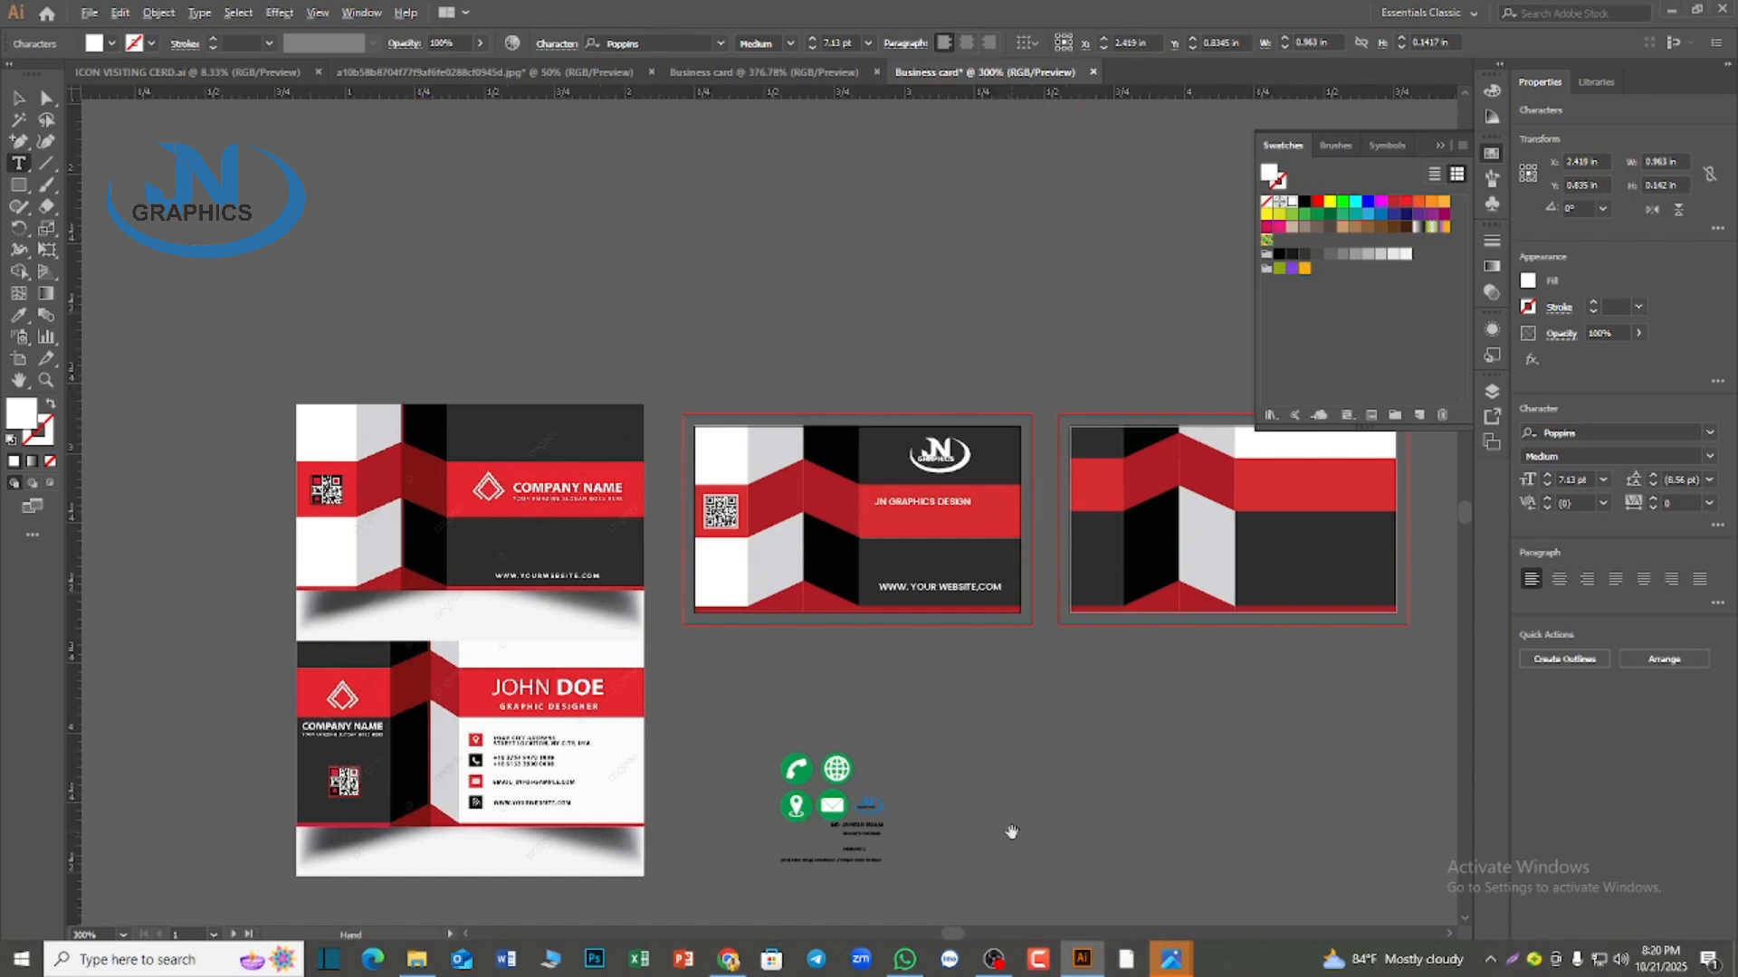
scroll(1012, 832, "up", 4)
key("Escape")
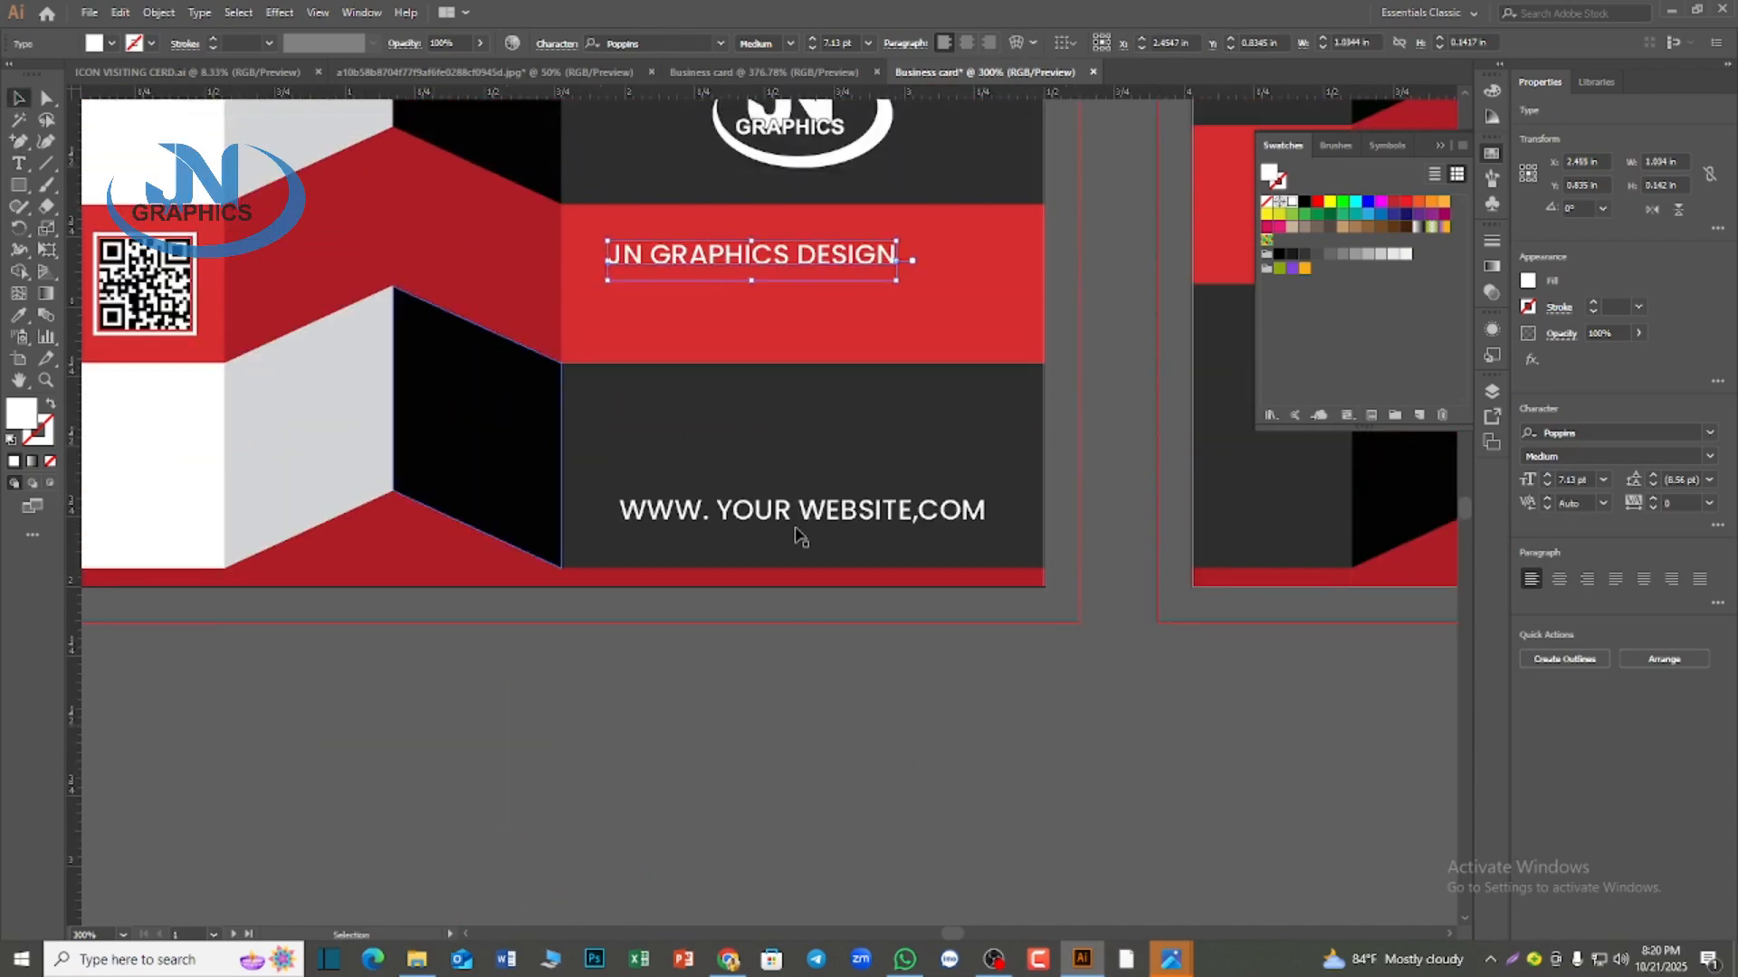
Enlarge the "JN GRAPHICS DESIGN" headline to about 11.13 pt and set its font style to Bold
left_click_drag(896, 280, 1008, 333)
left_click_drag(770, 252, 797, 254)
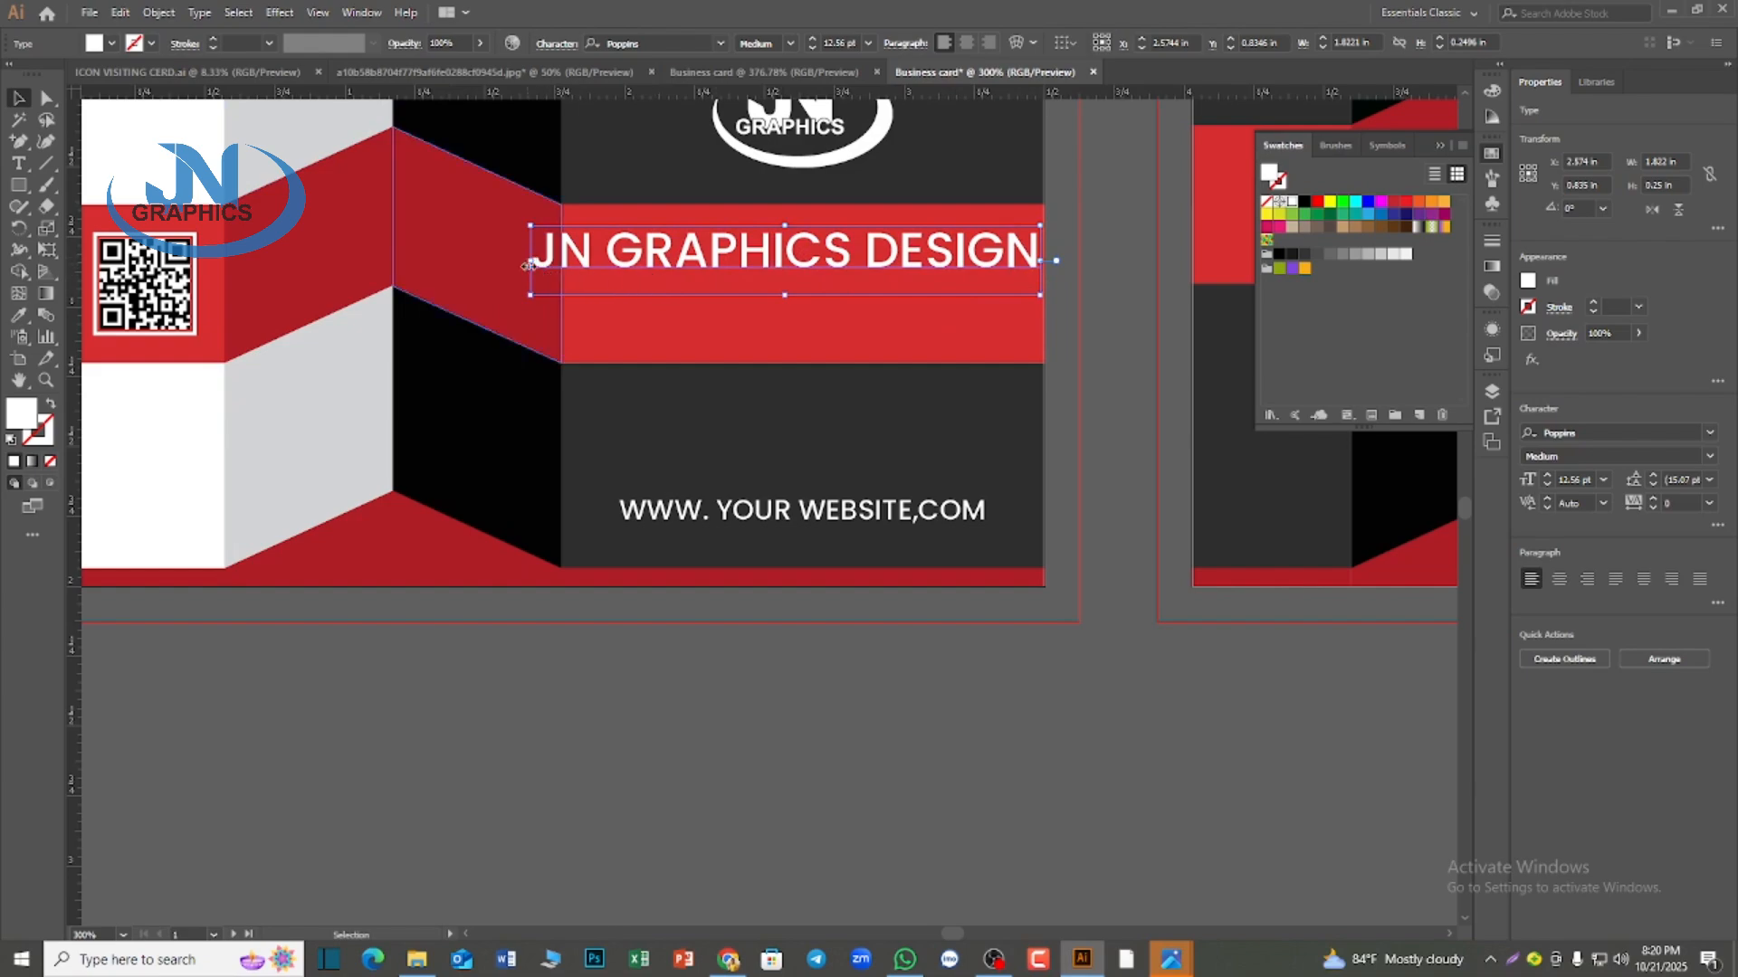
left_click_drag(528, 265, 589, 263)
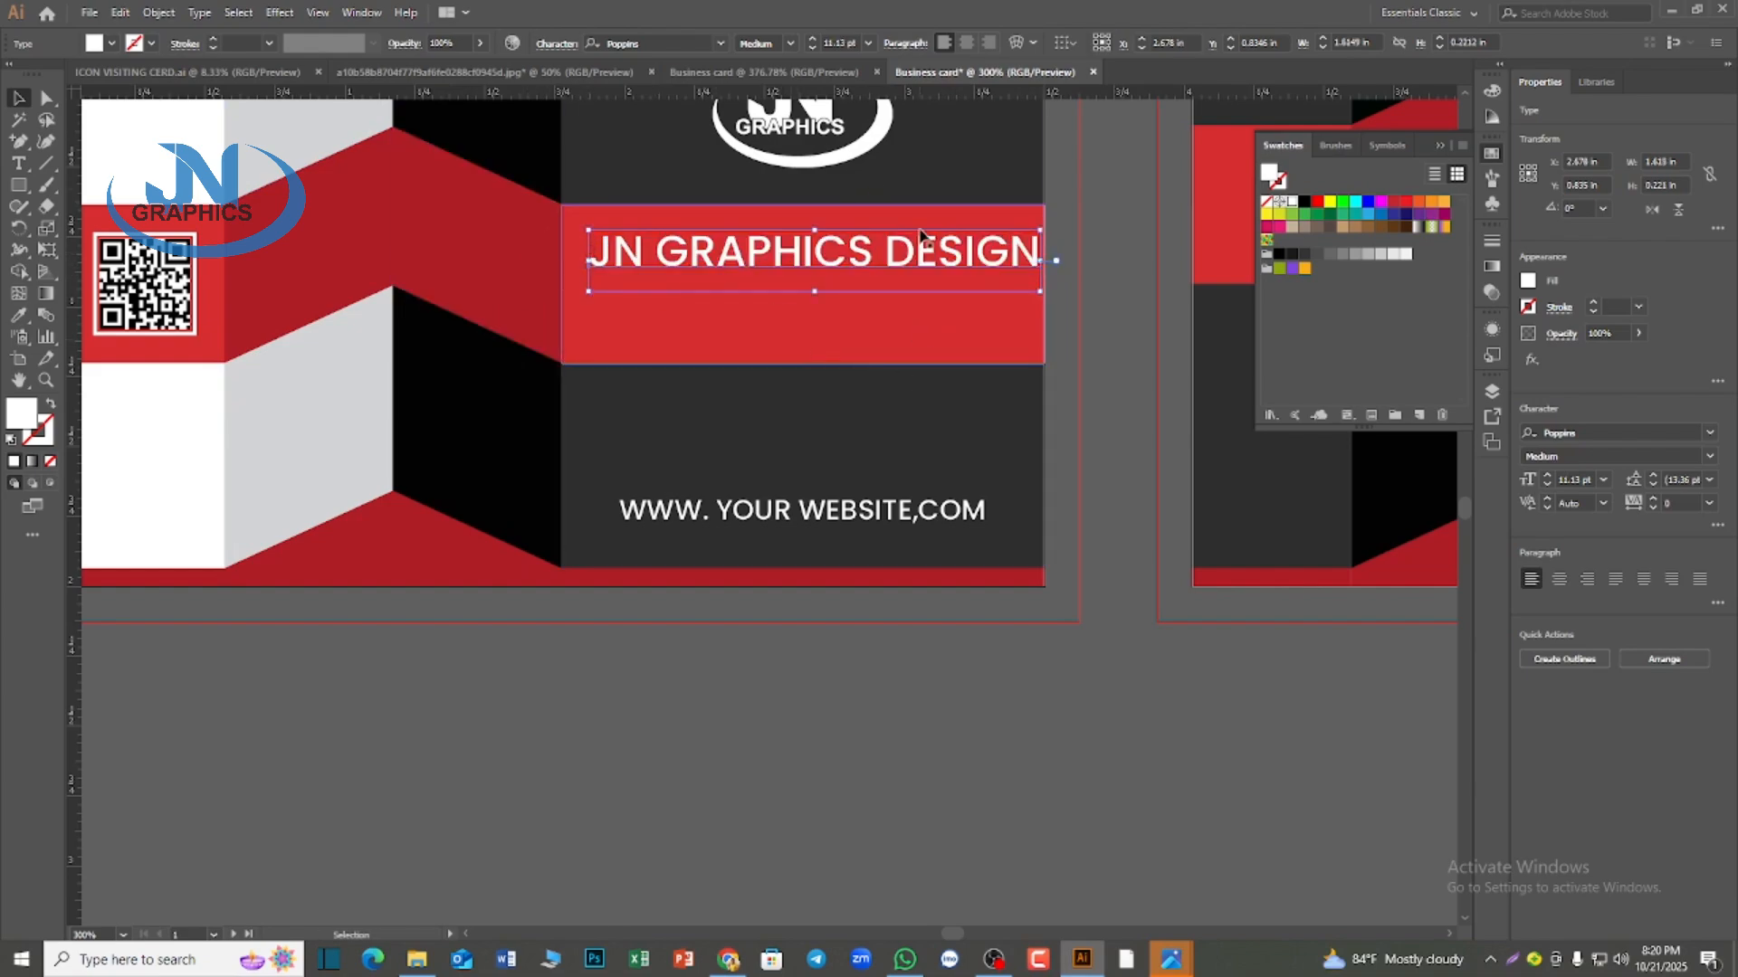
left_click(790, 45)
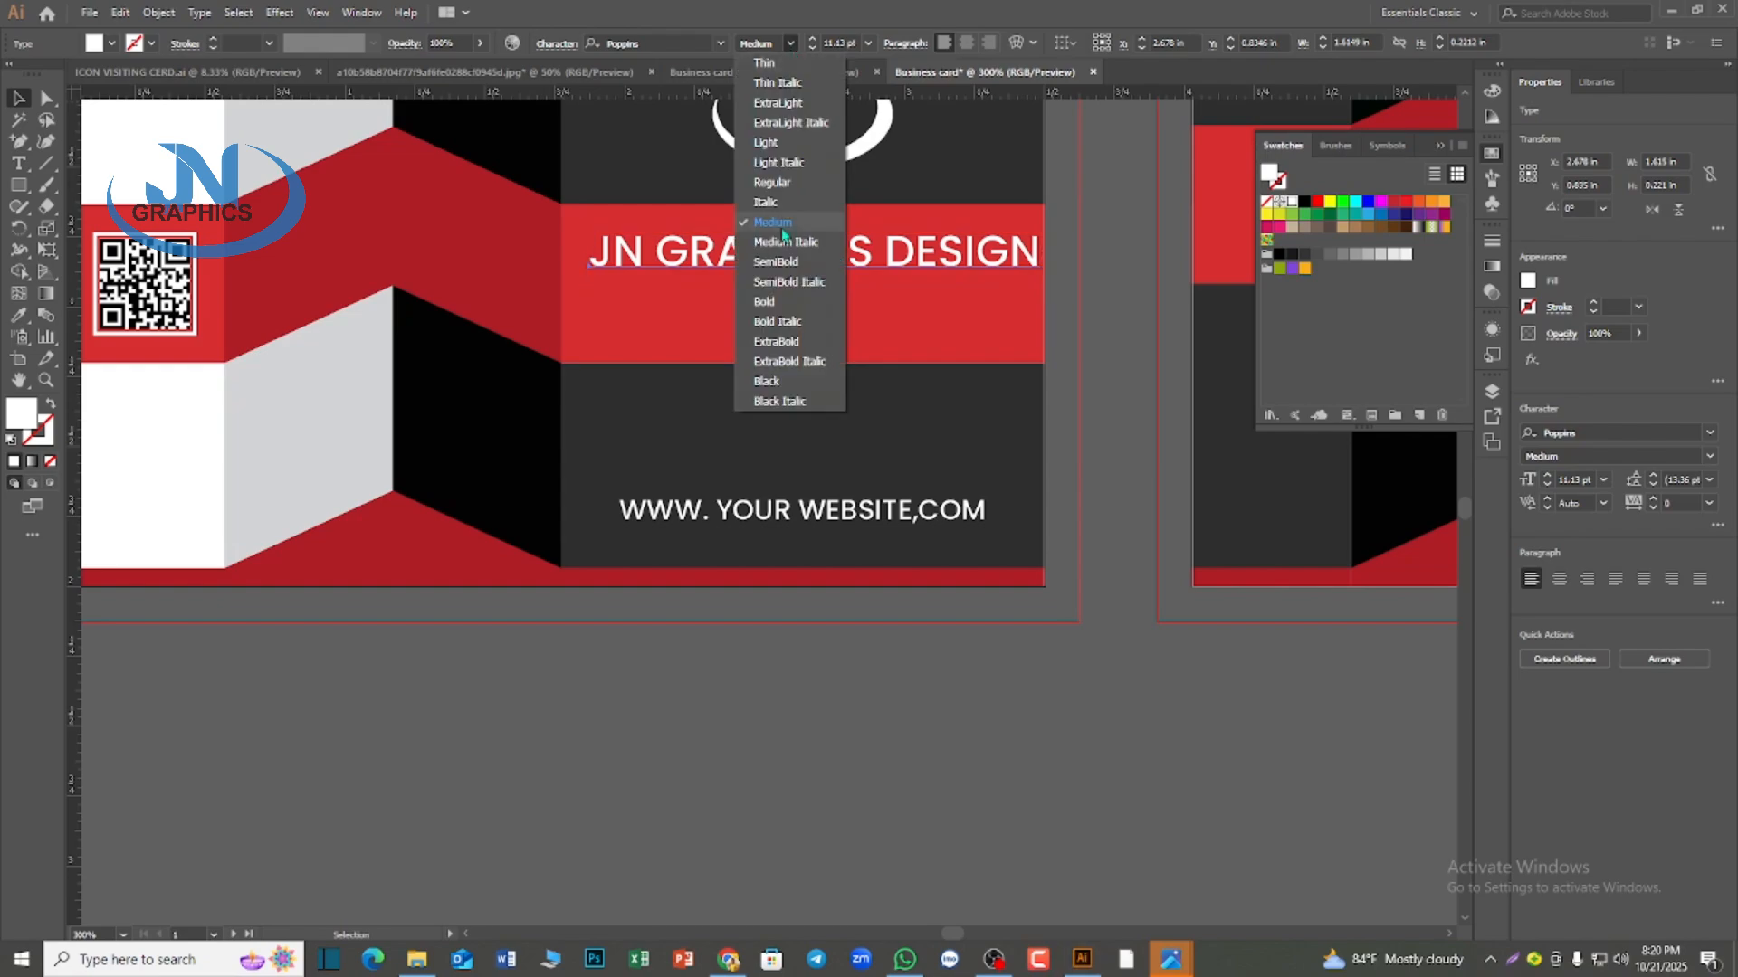
left_click(778, 302)
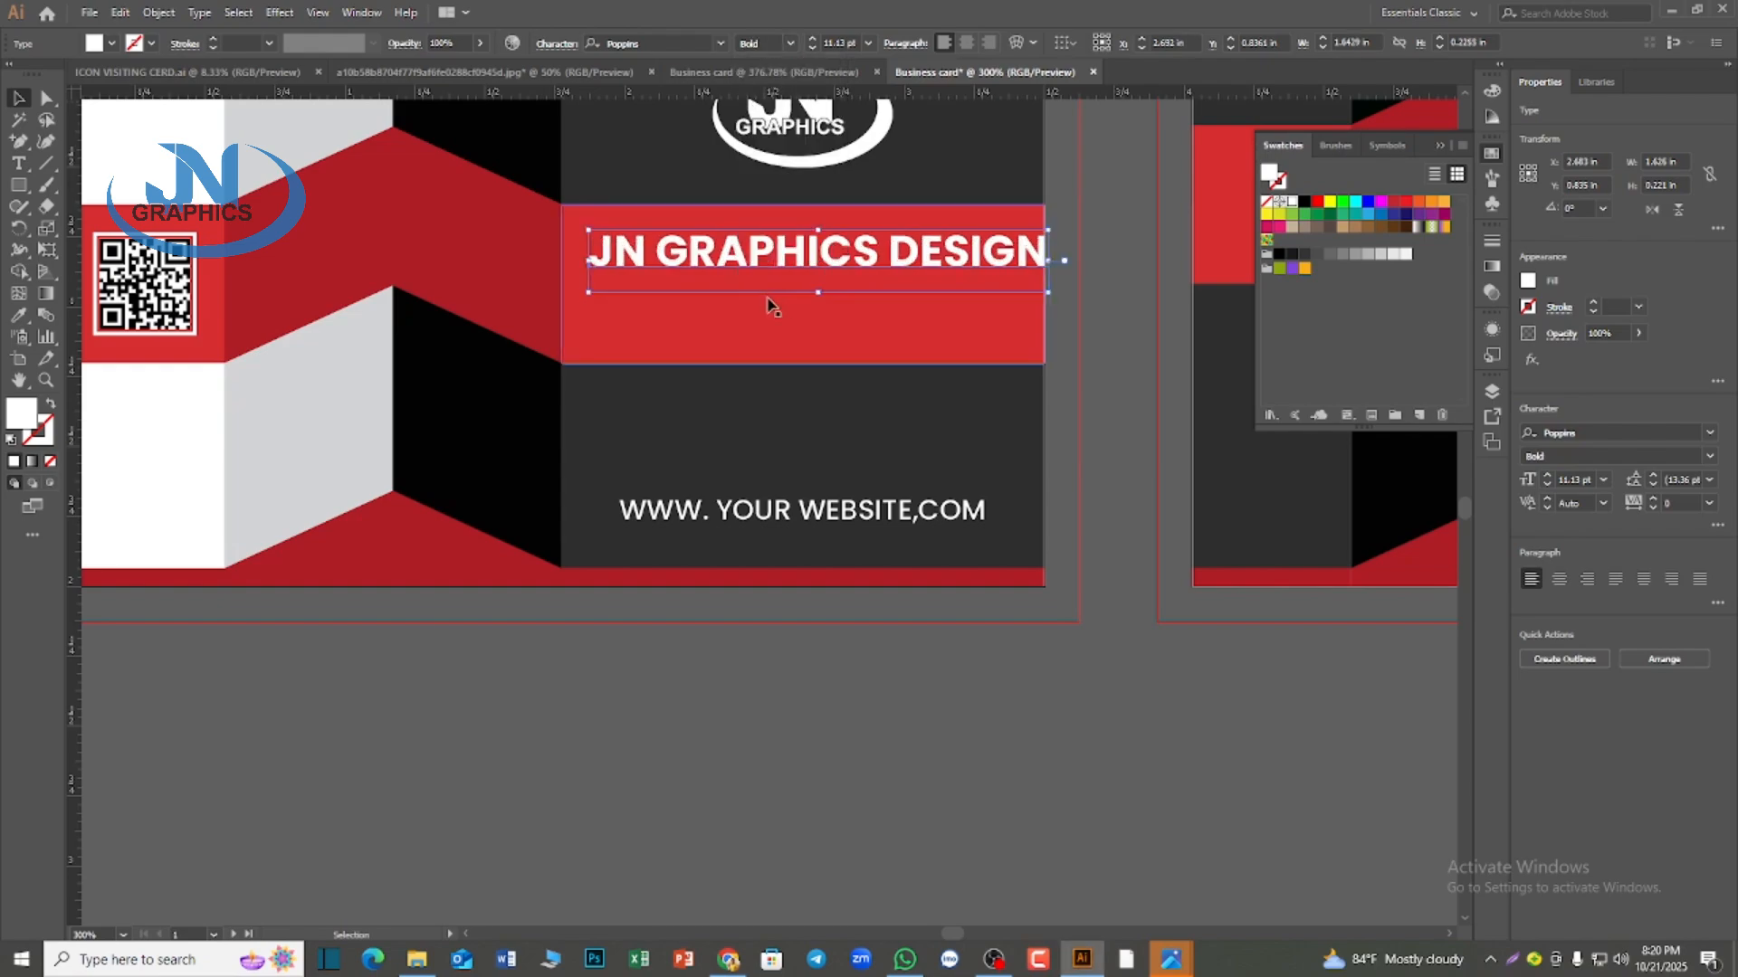
Center the headline horizontally on the red band, using the band as the alignment reference
left_click(647, 312, "shift")
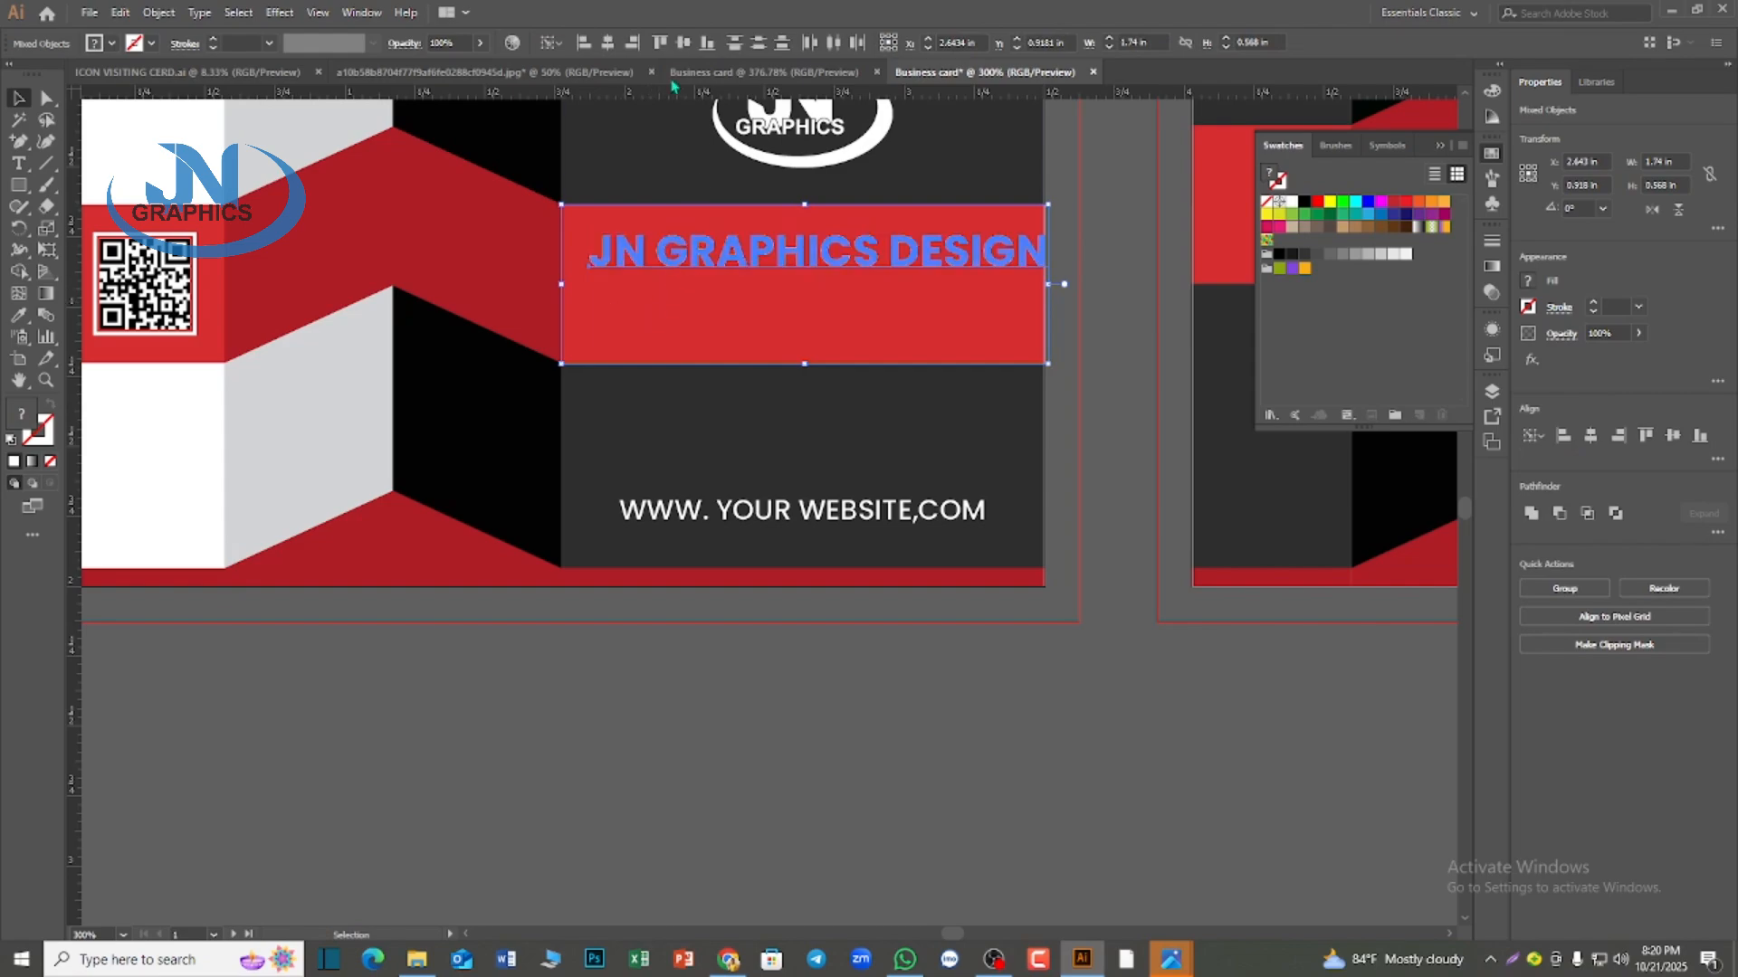
left_click(607, 42)
key("ctrl+z")
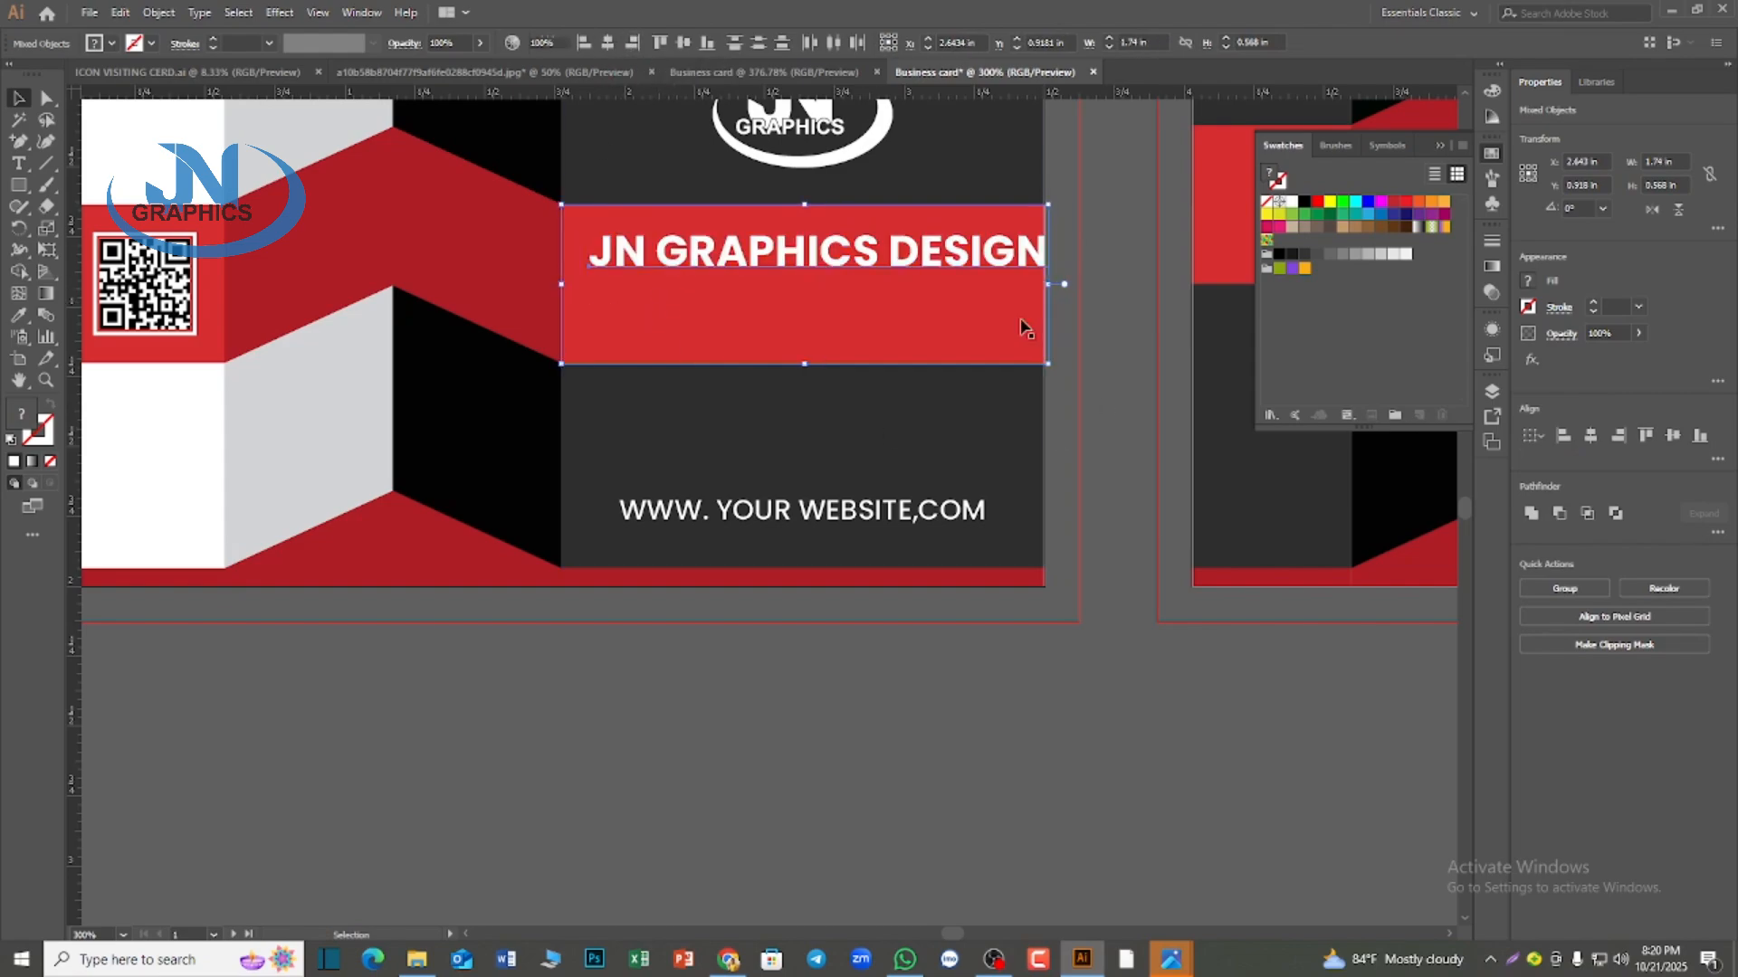
left_click(1092, 292)
left_click_drag(1065, 277, 943, 228)
left_click(768, 329)
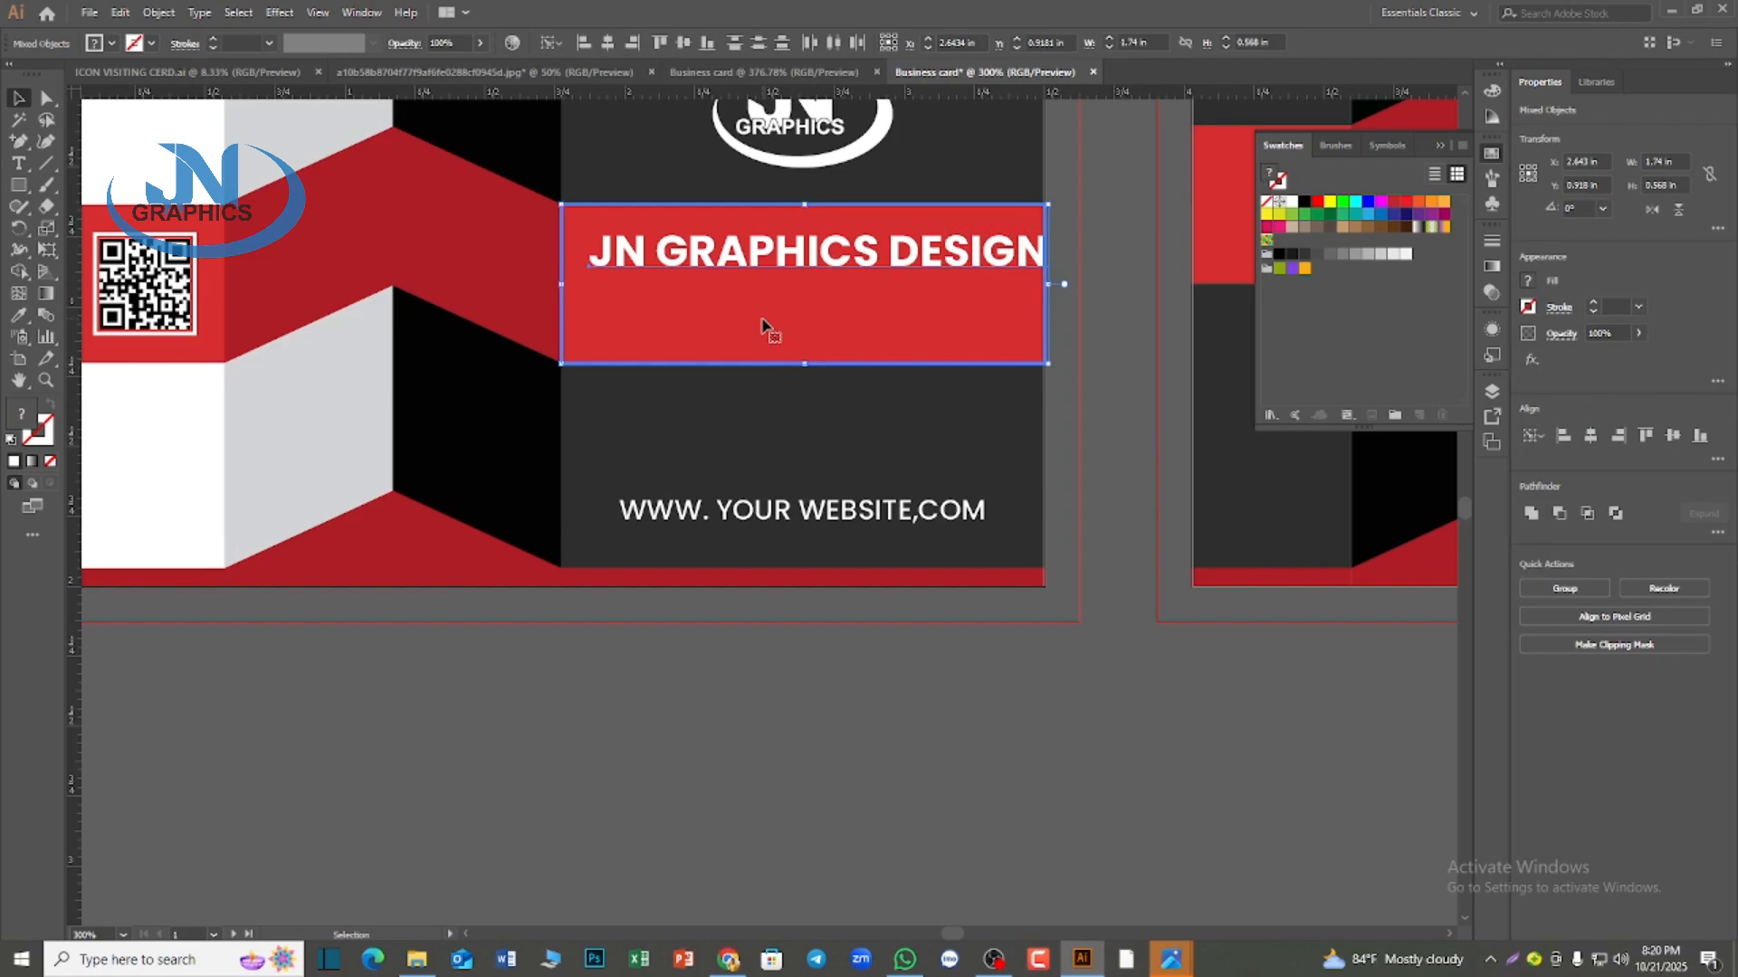
left_click(607, 43)
left_click(1117, 364)
Scale the headline down to about 9.79 pt, keeping it centered within the red band
scroll(1115, 360, "down", 1)
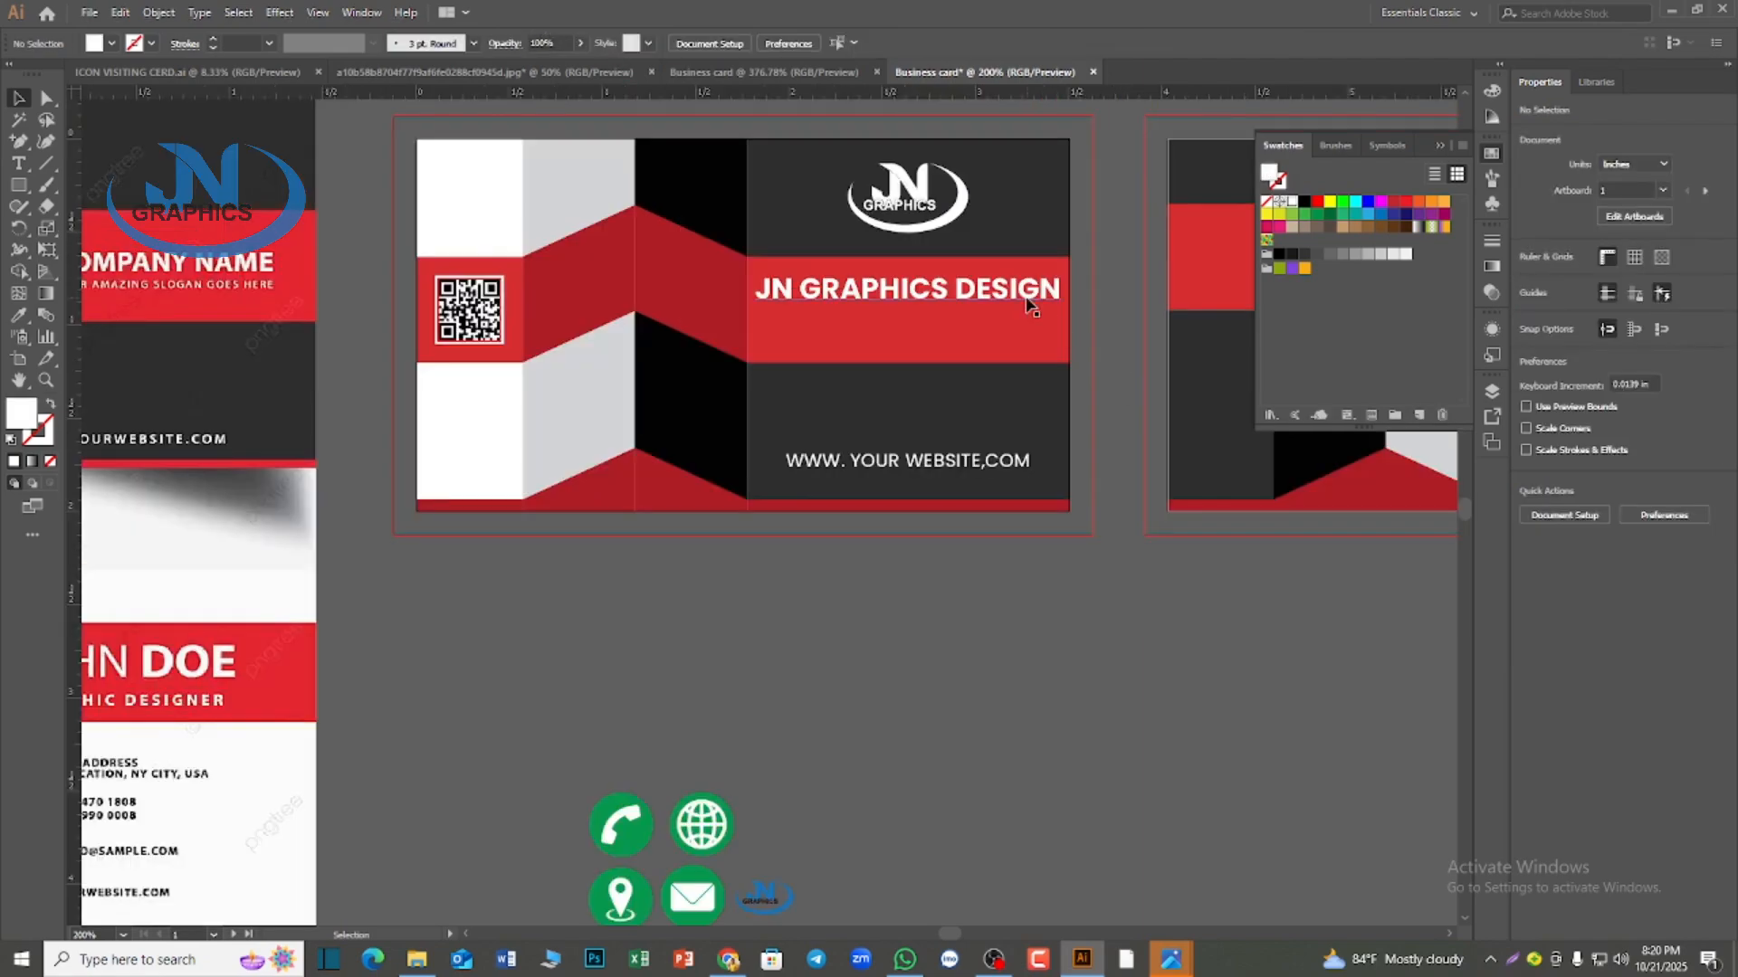
left_click(1055, 294)
left_click_drag(1065, 294, 1046, 295)
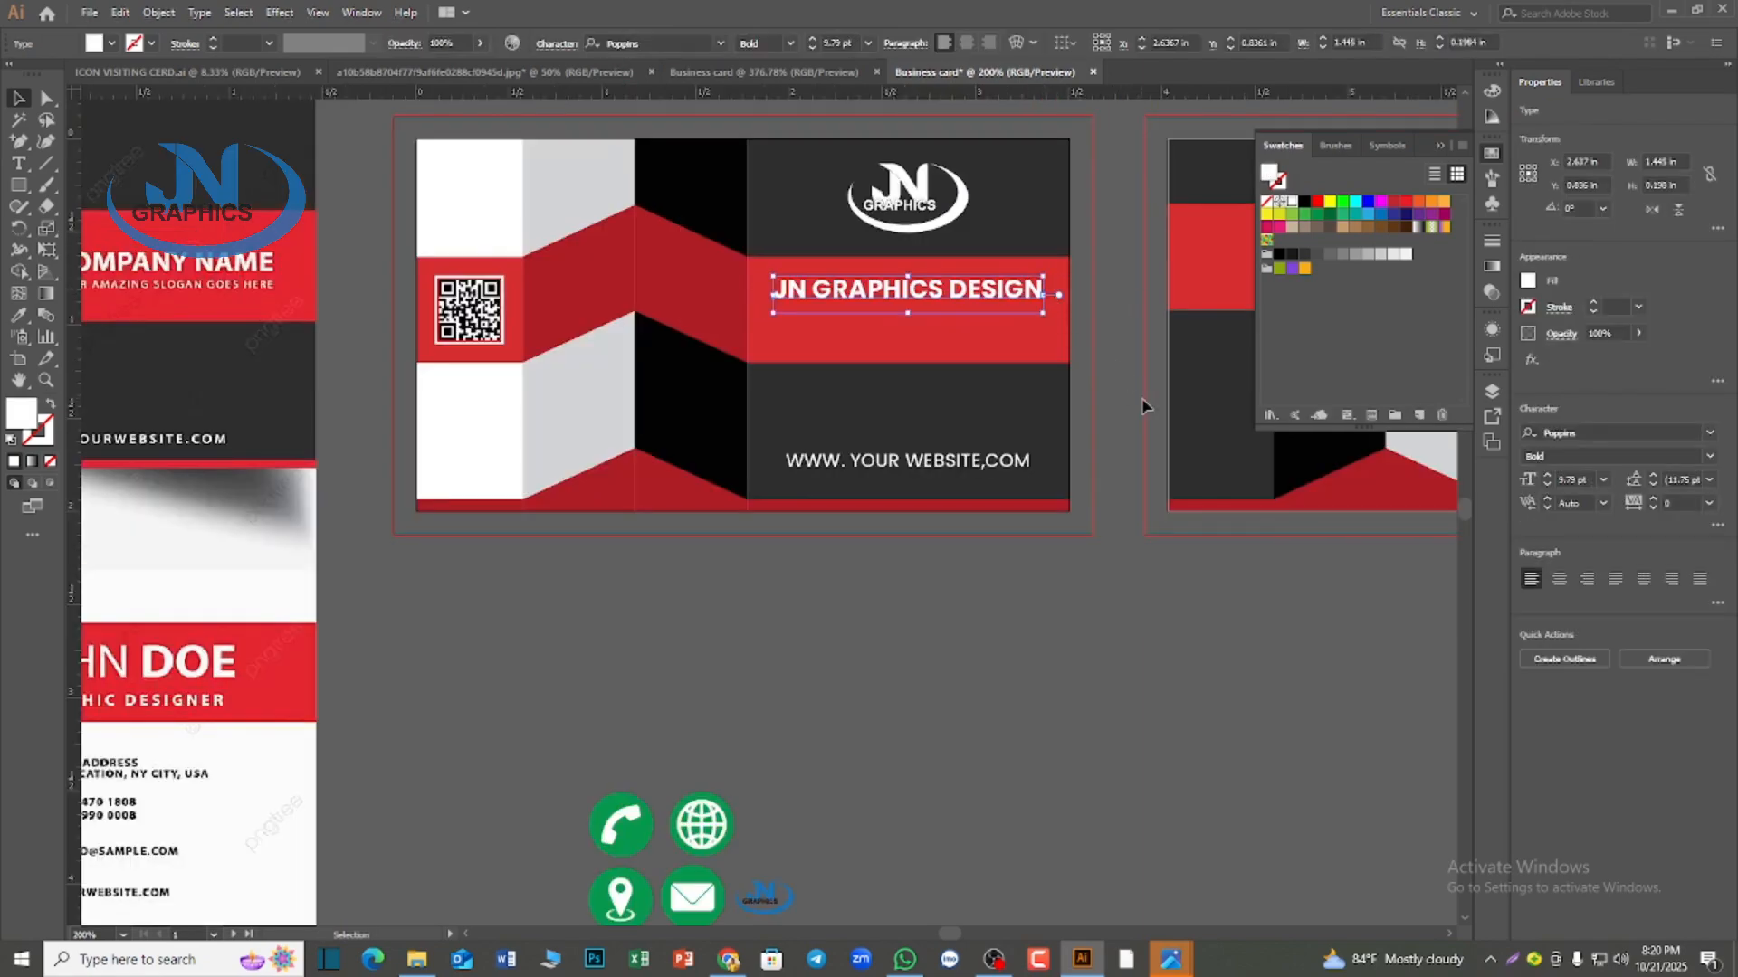
scroll(1137, 409, "up", 1)
scroll(1137, 409, "down", 1)
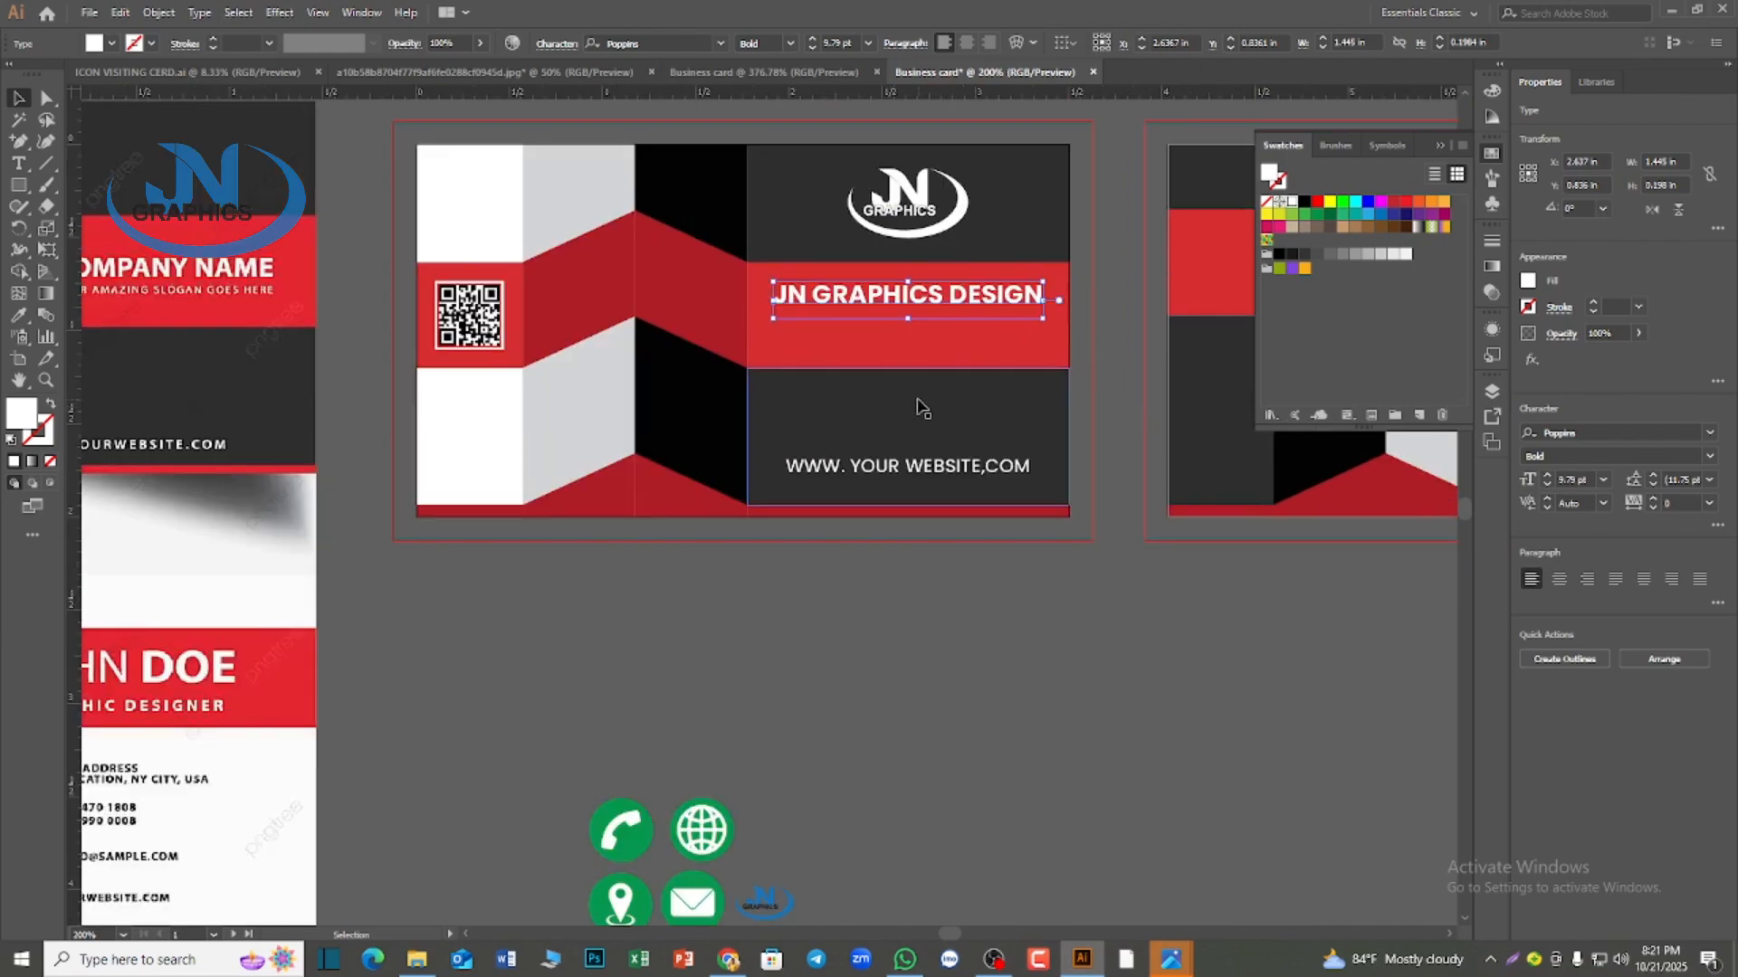
scroll(638, 614, "up", 1)
scroll(614, 667, "down", 1)
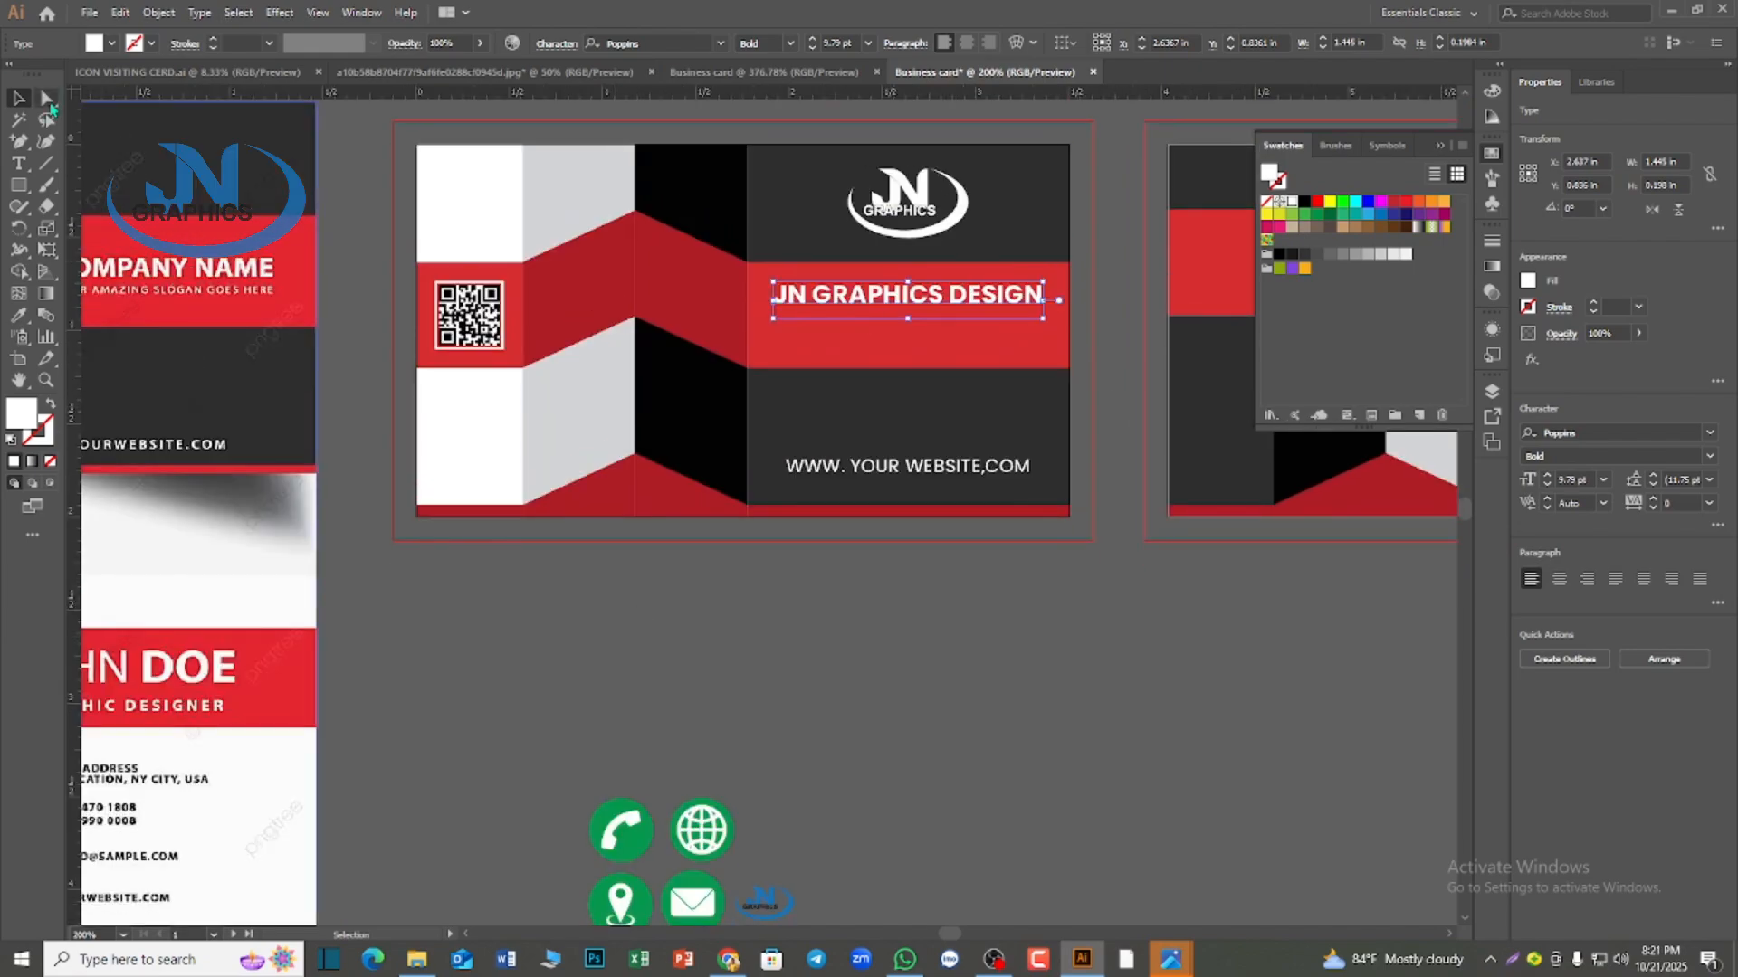
left_click(20, 186)
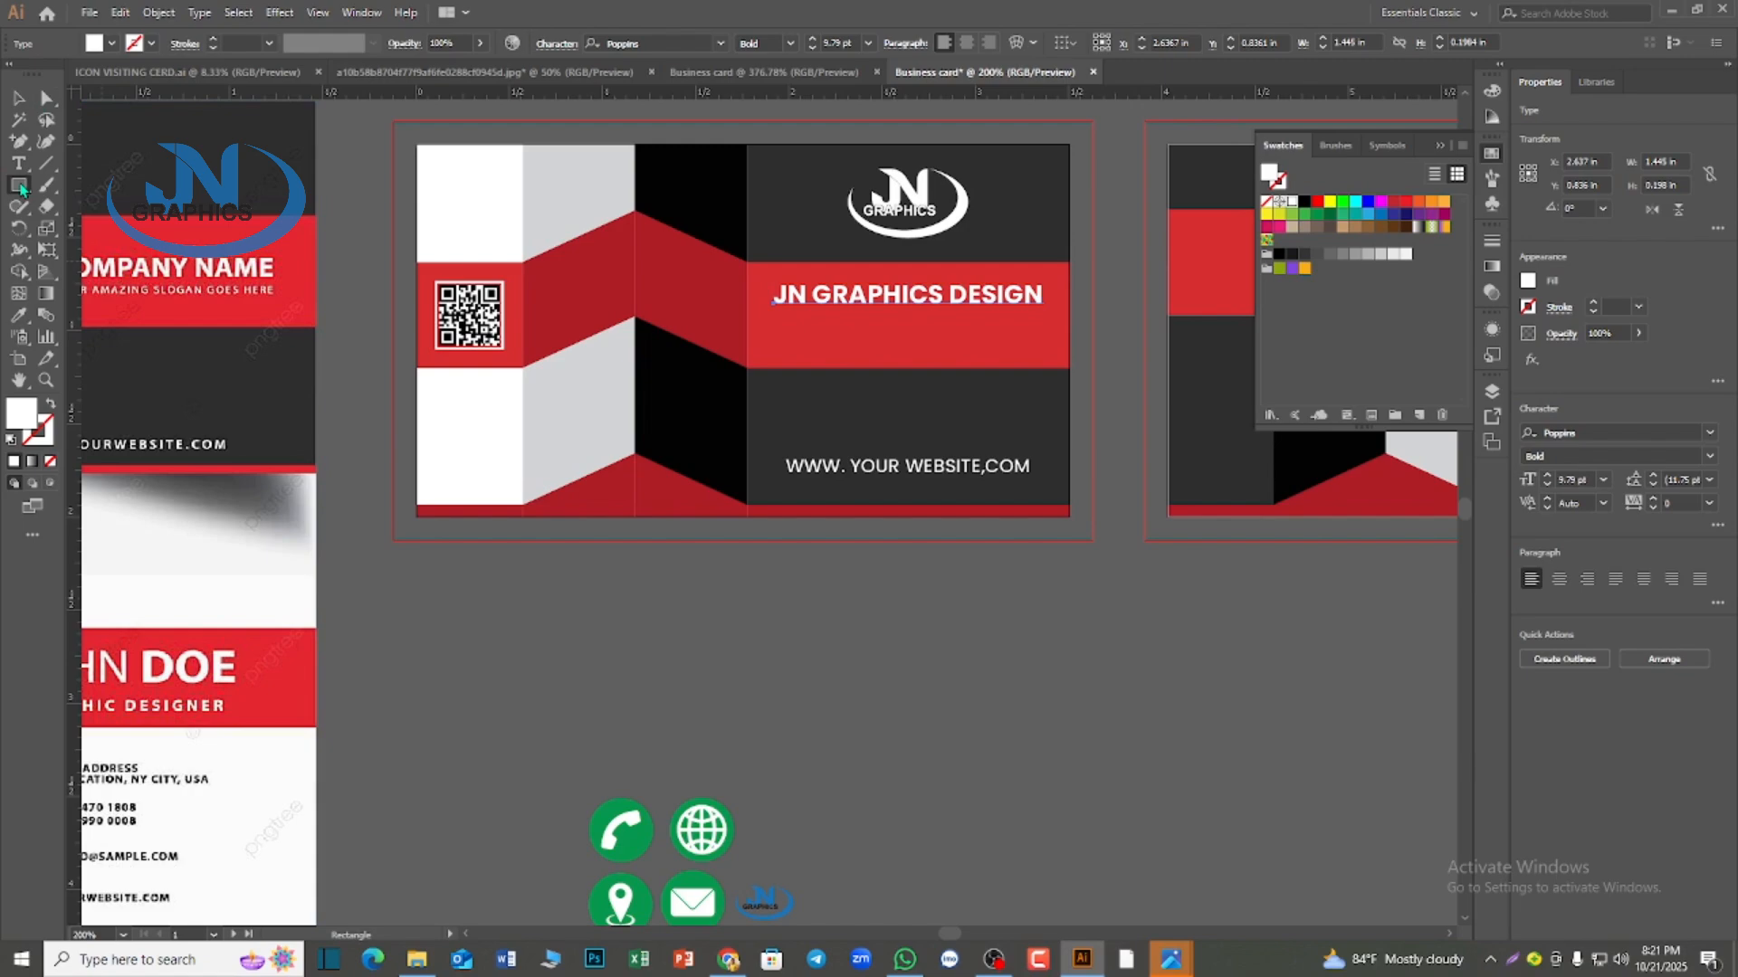
left_click_drag(465, 571, 470, 575)
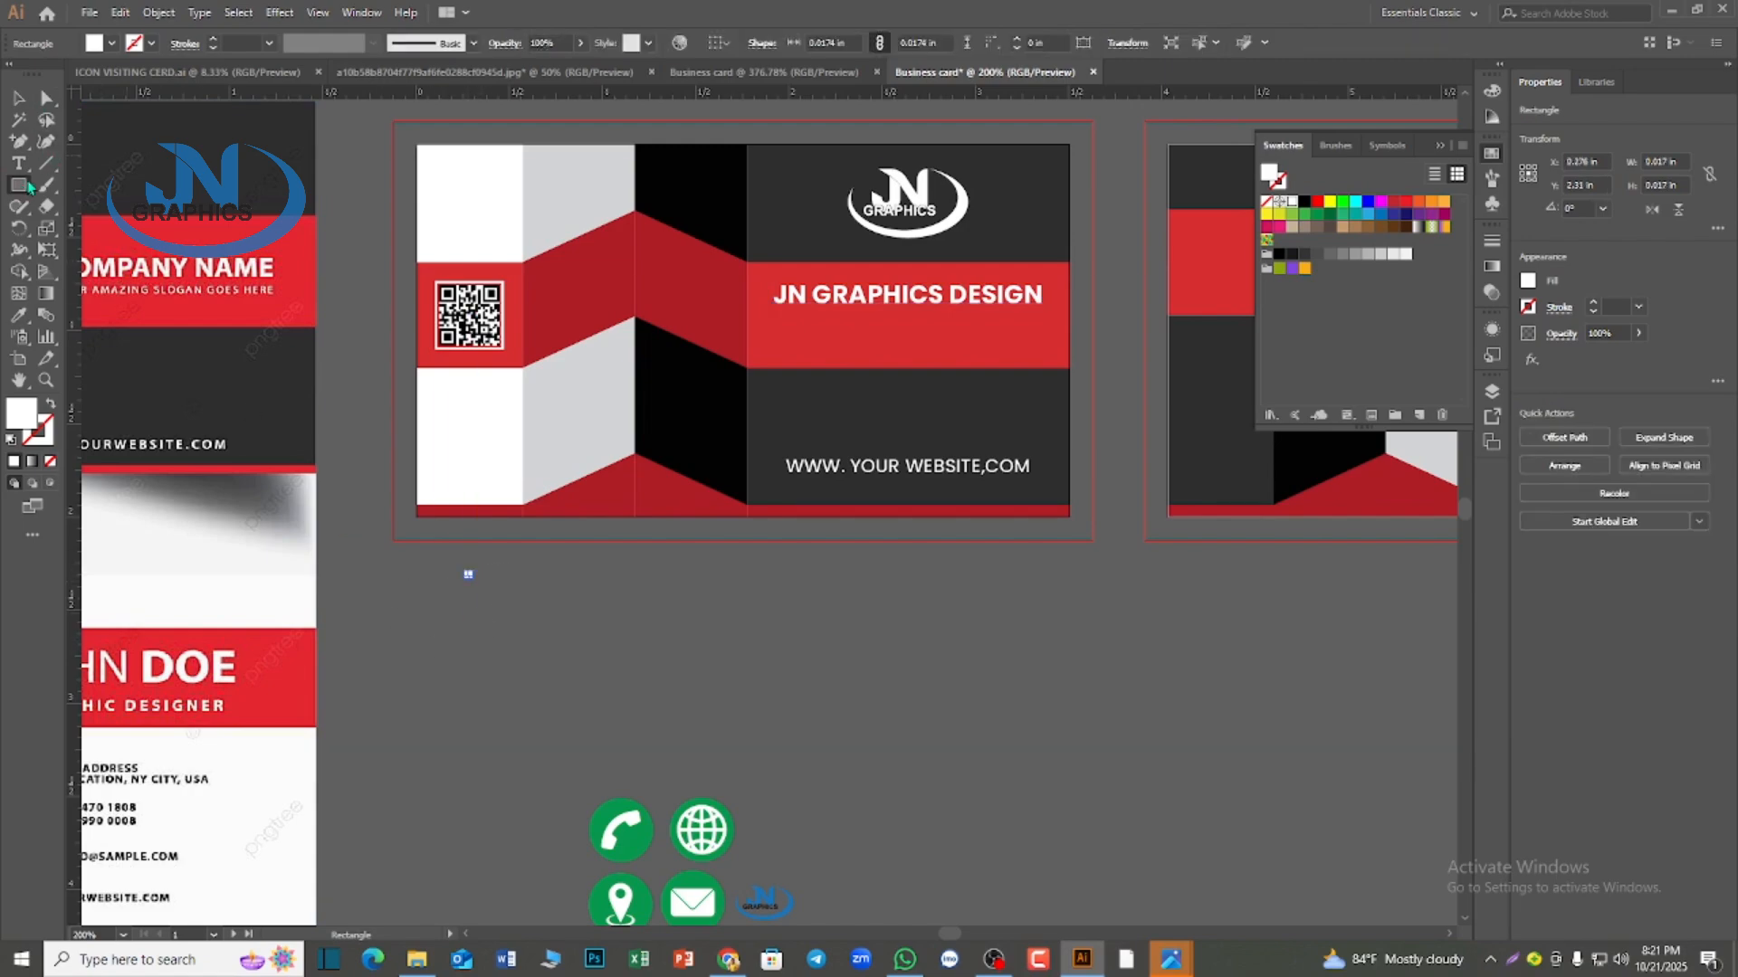
left_click(16, 97)
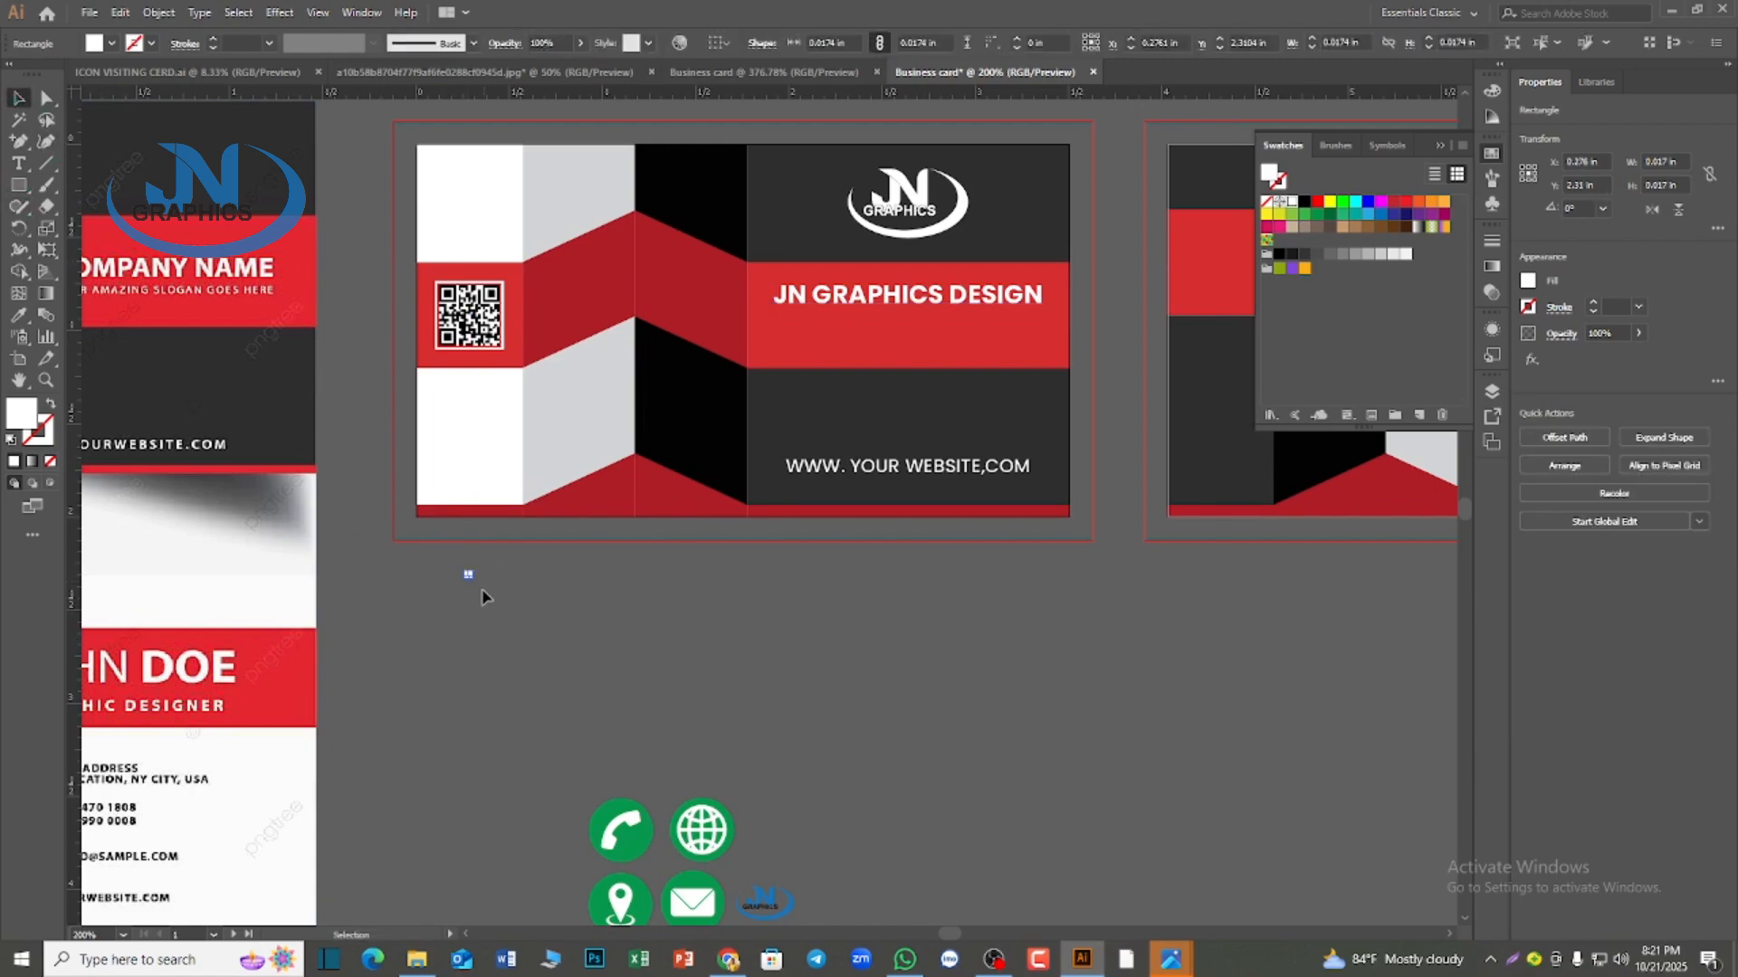
left_click_drag(467, 579, 486, 580)
key("Delete")
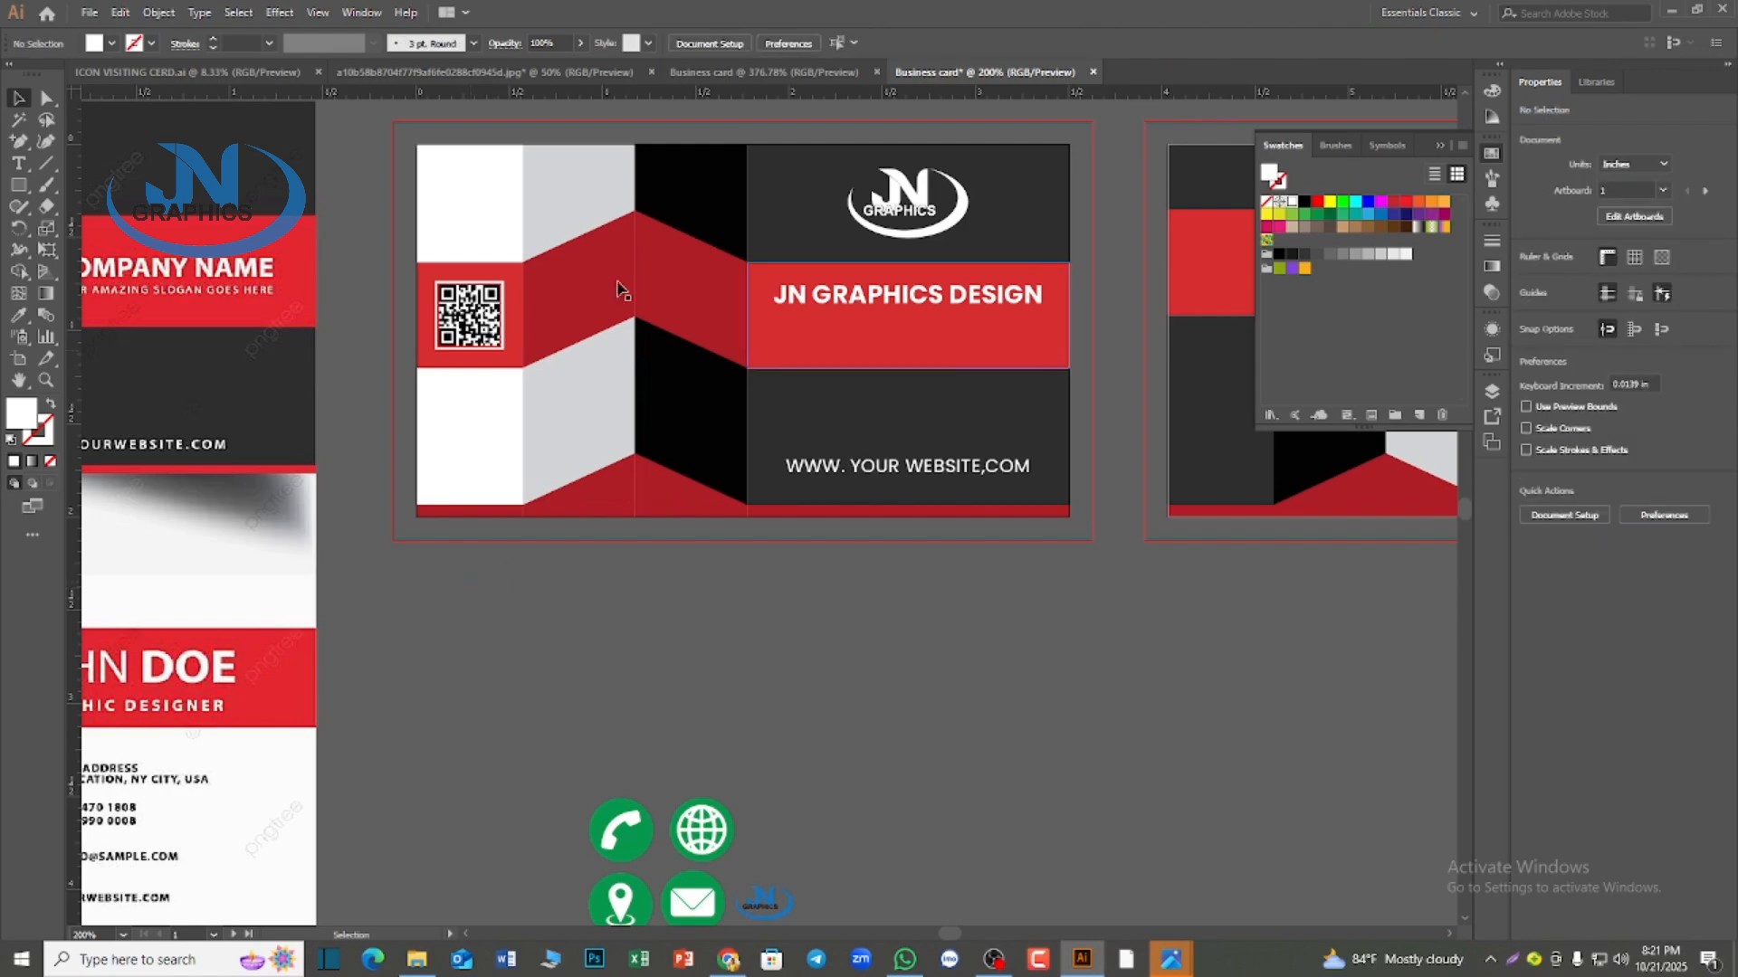
Create a rectangle 3.25 in wide and 1.75 in high below the first card
left_click(22, 185)
left_click(719, 716)
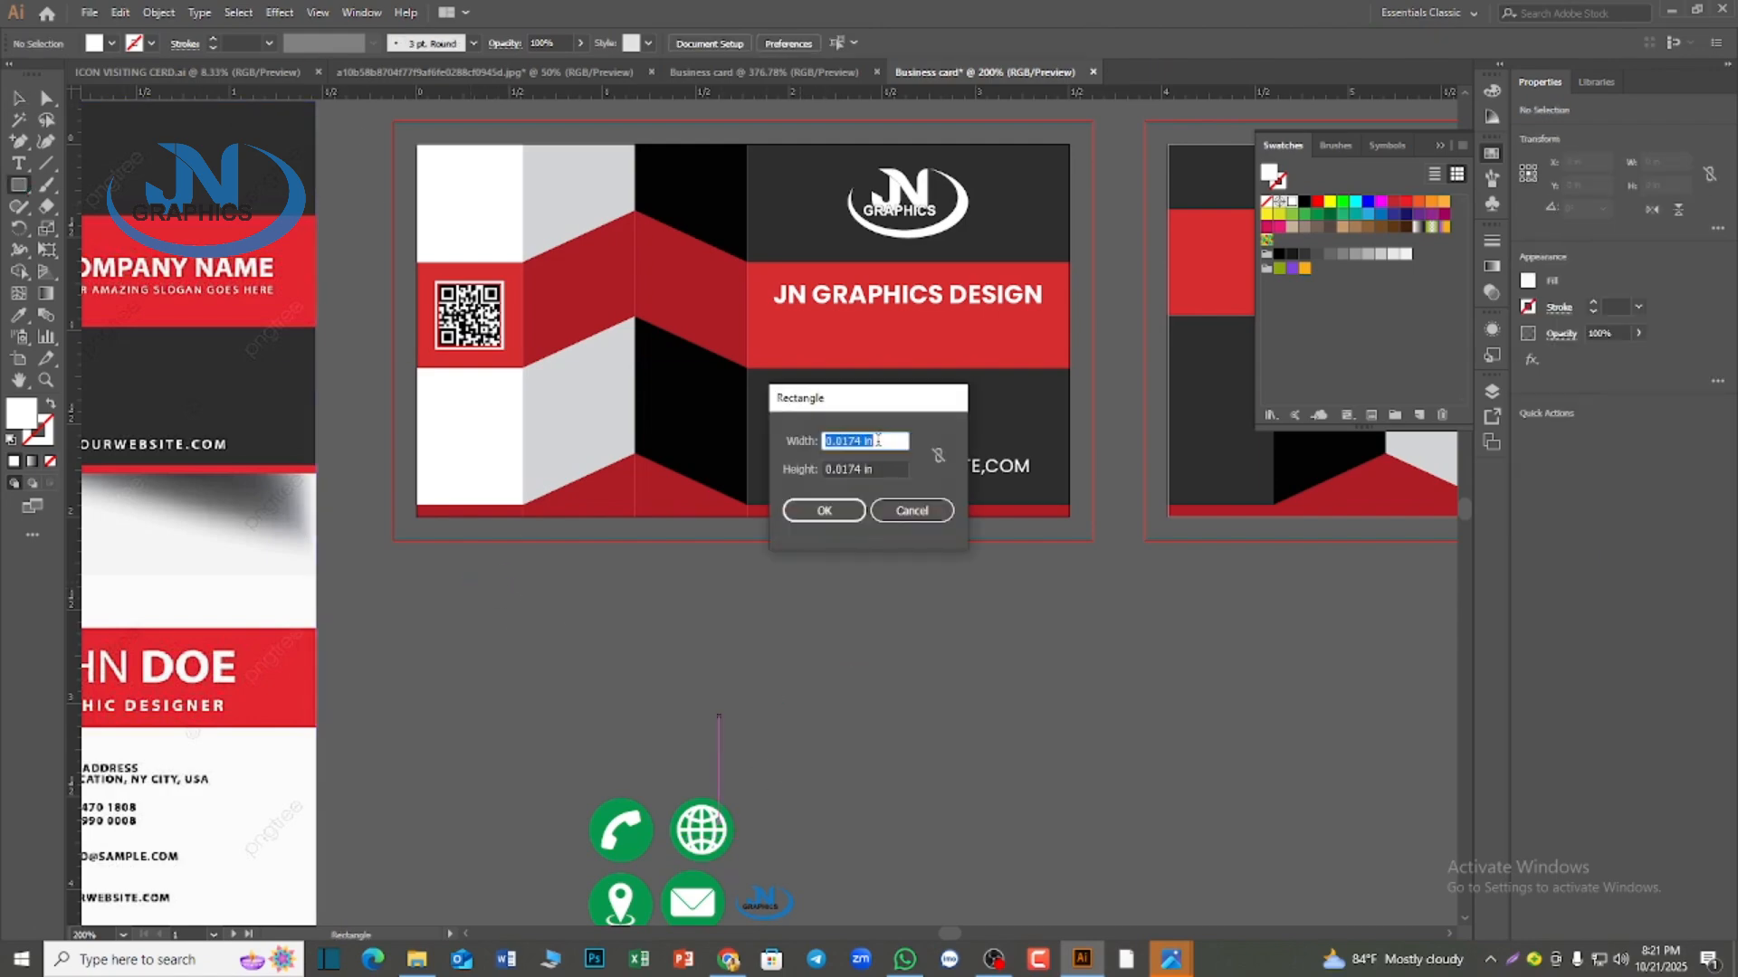
type("3.25")
key("Tab")
type("1")
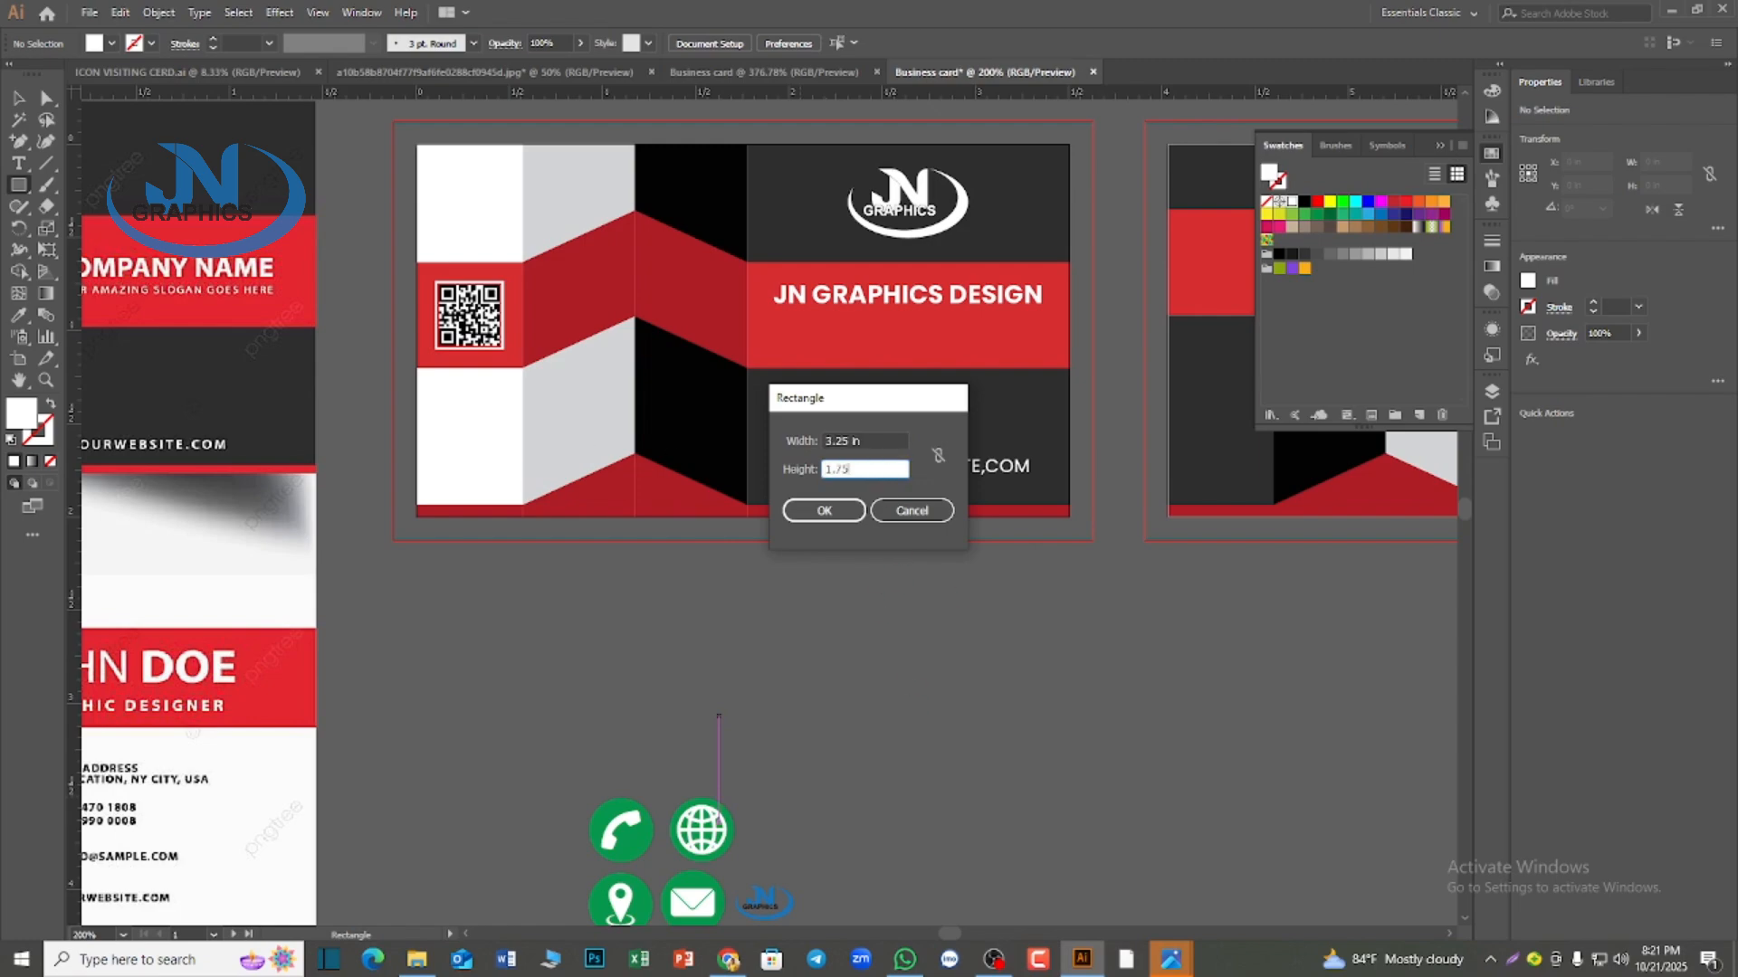
left_click(836, 511)
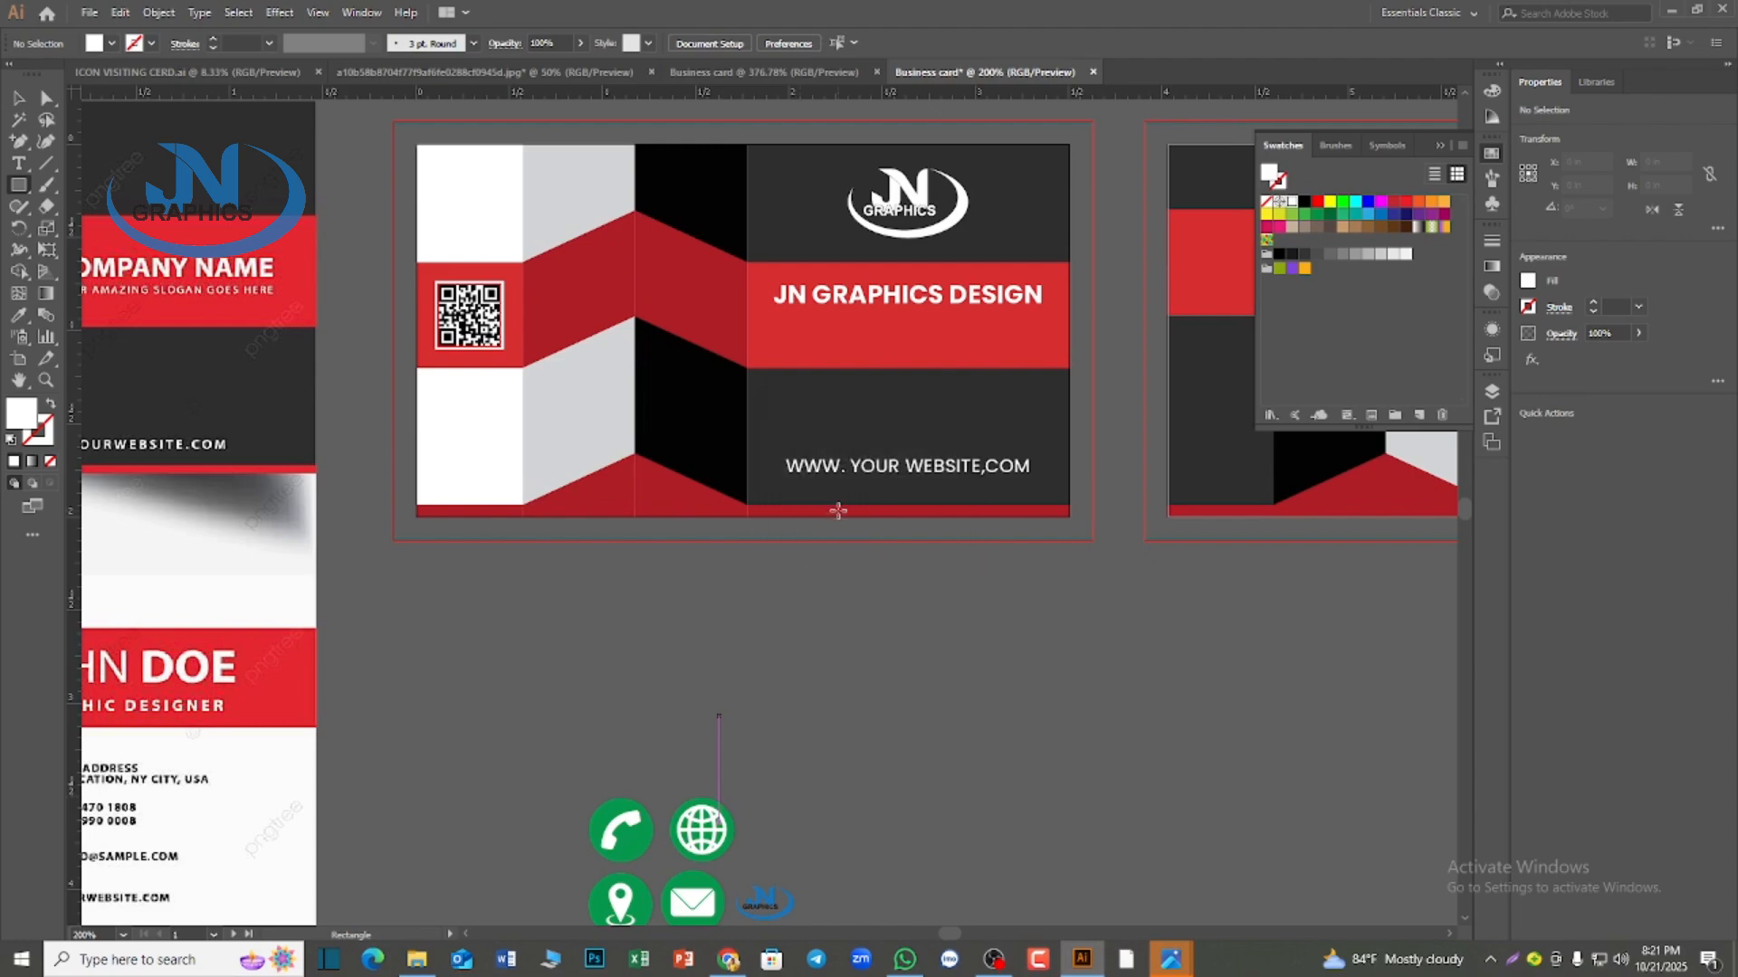
Center the new rectangle horizontally and vertically on the first artboard
left_click(19, 98)
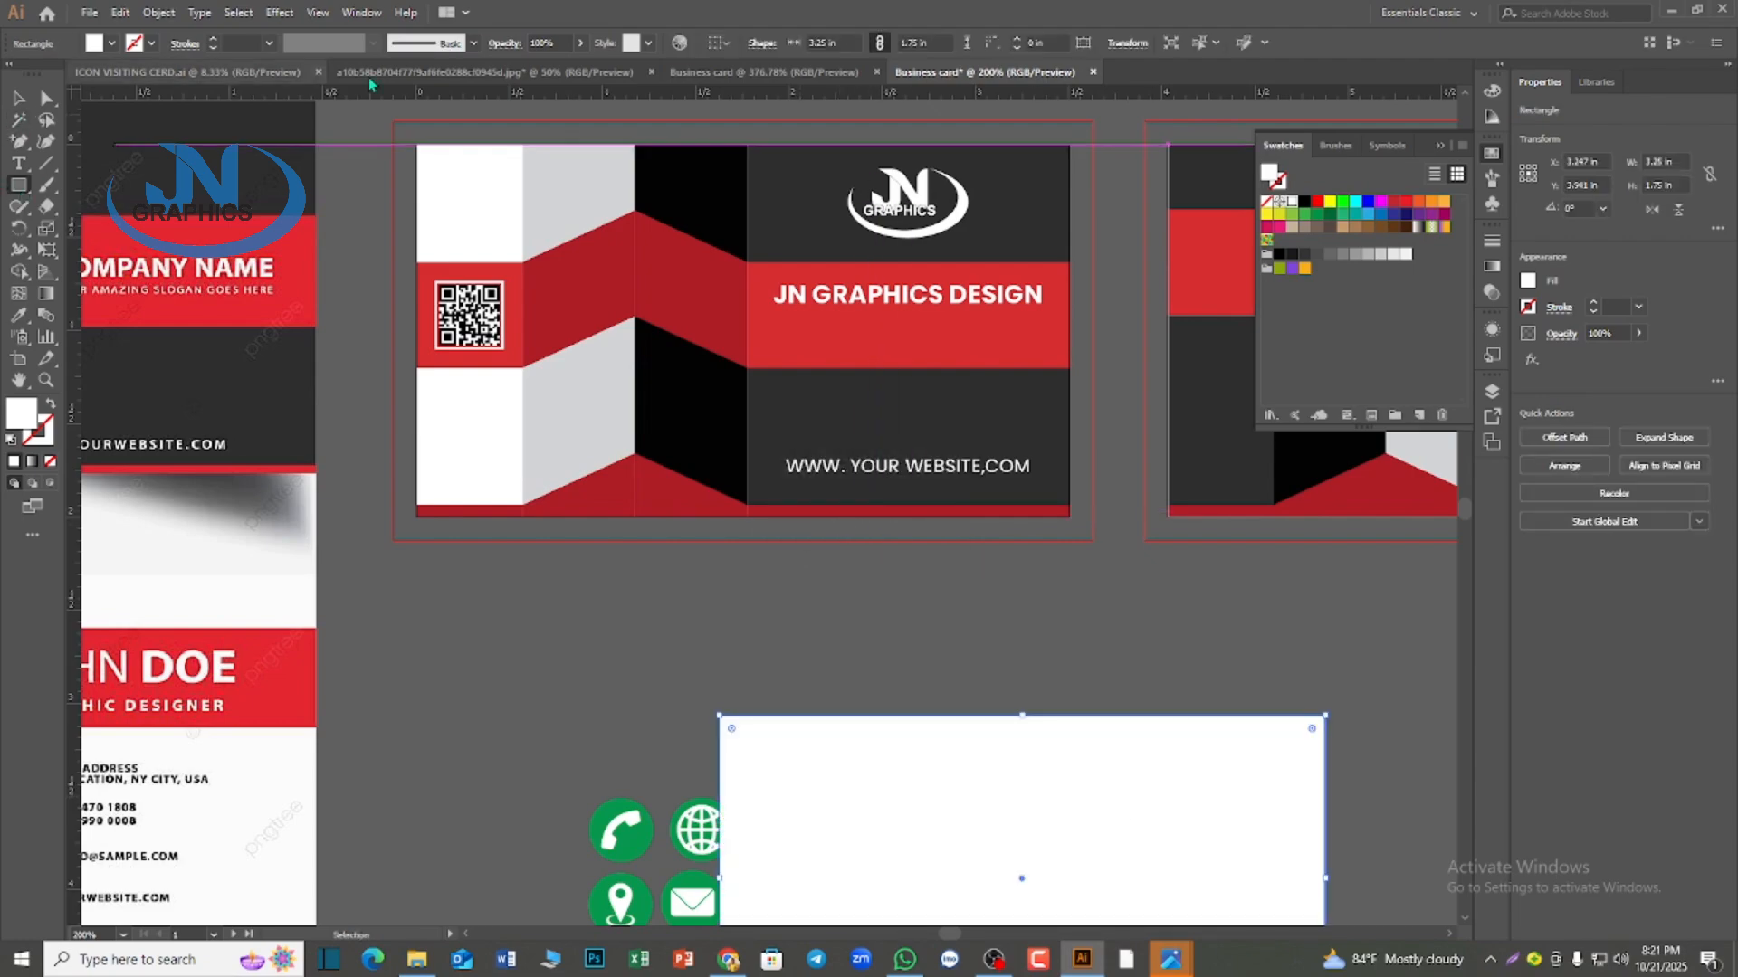
left_click(714, 46)
left_click(732, 105)
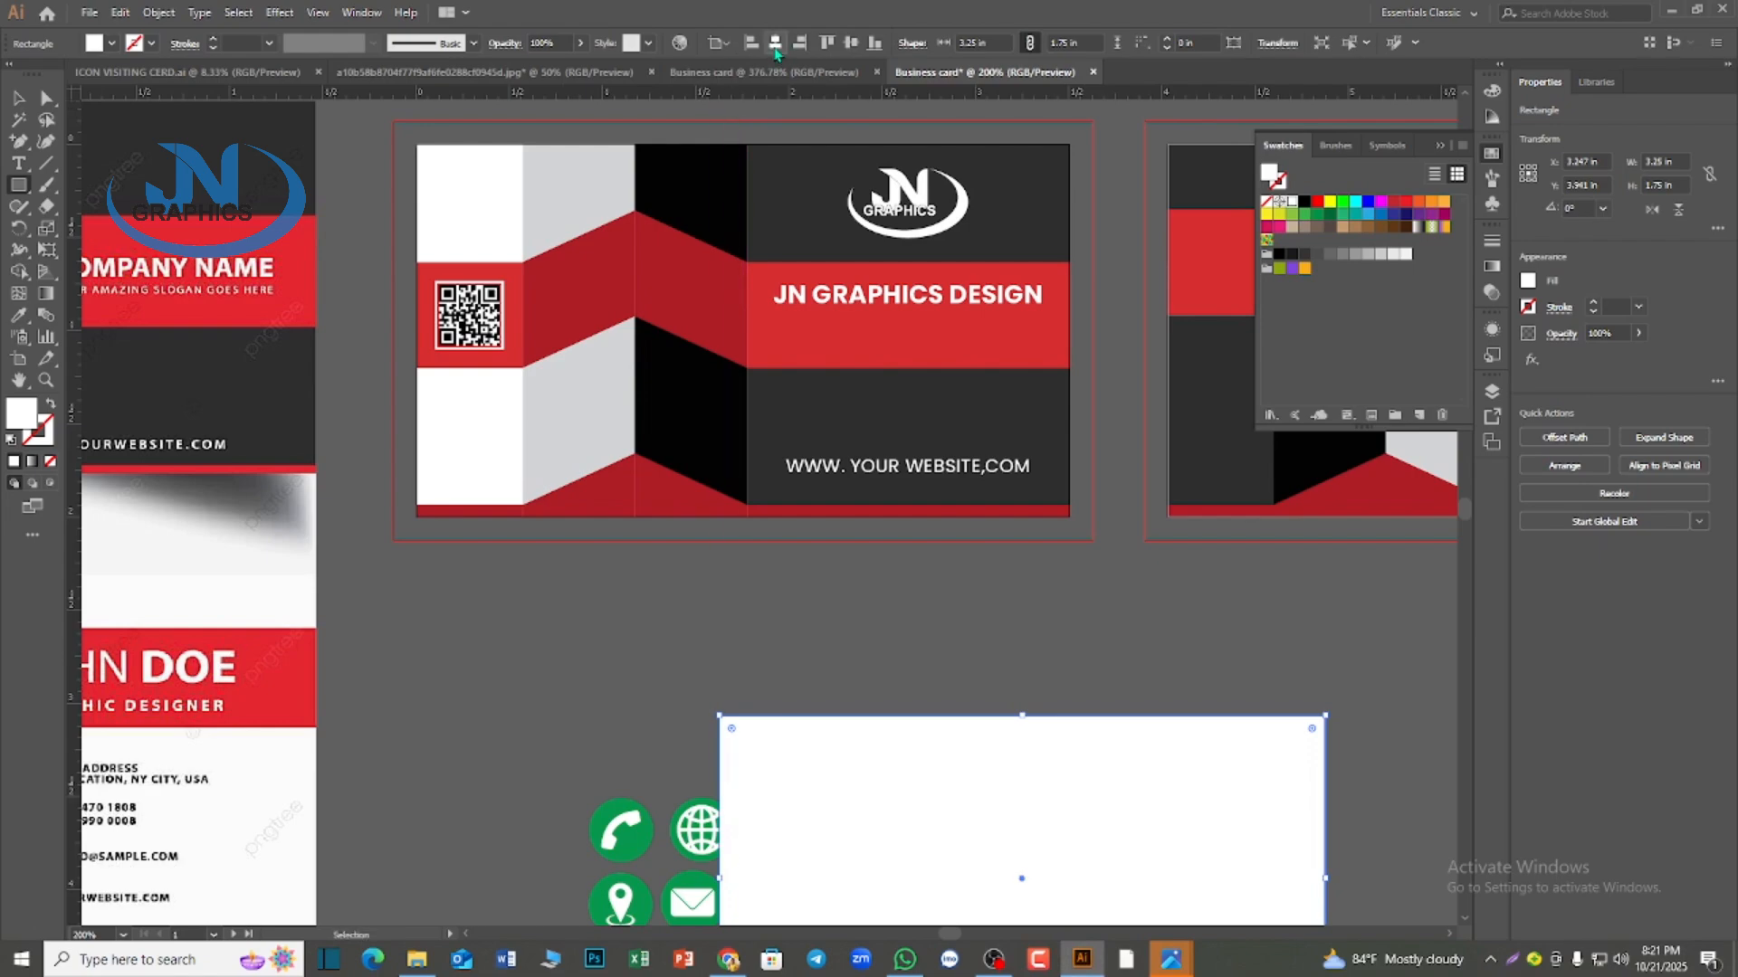
left_click(775, 45)
left_click(851, 43)
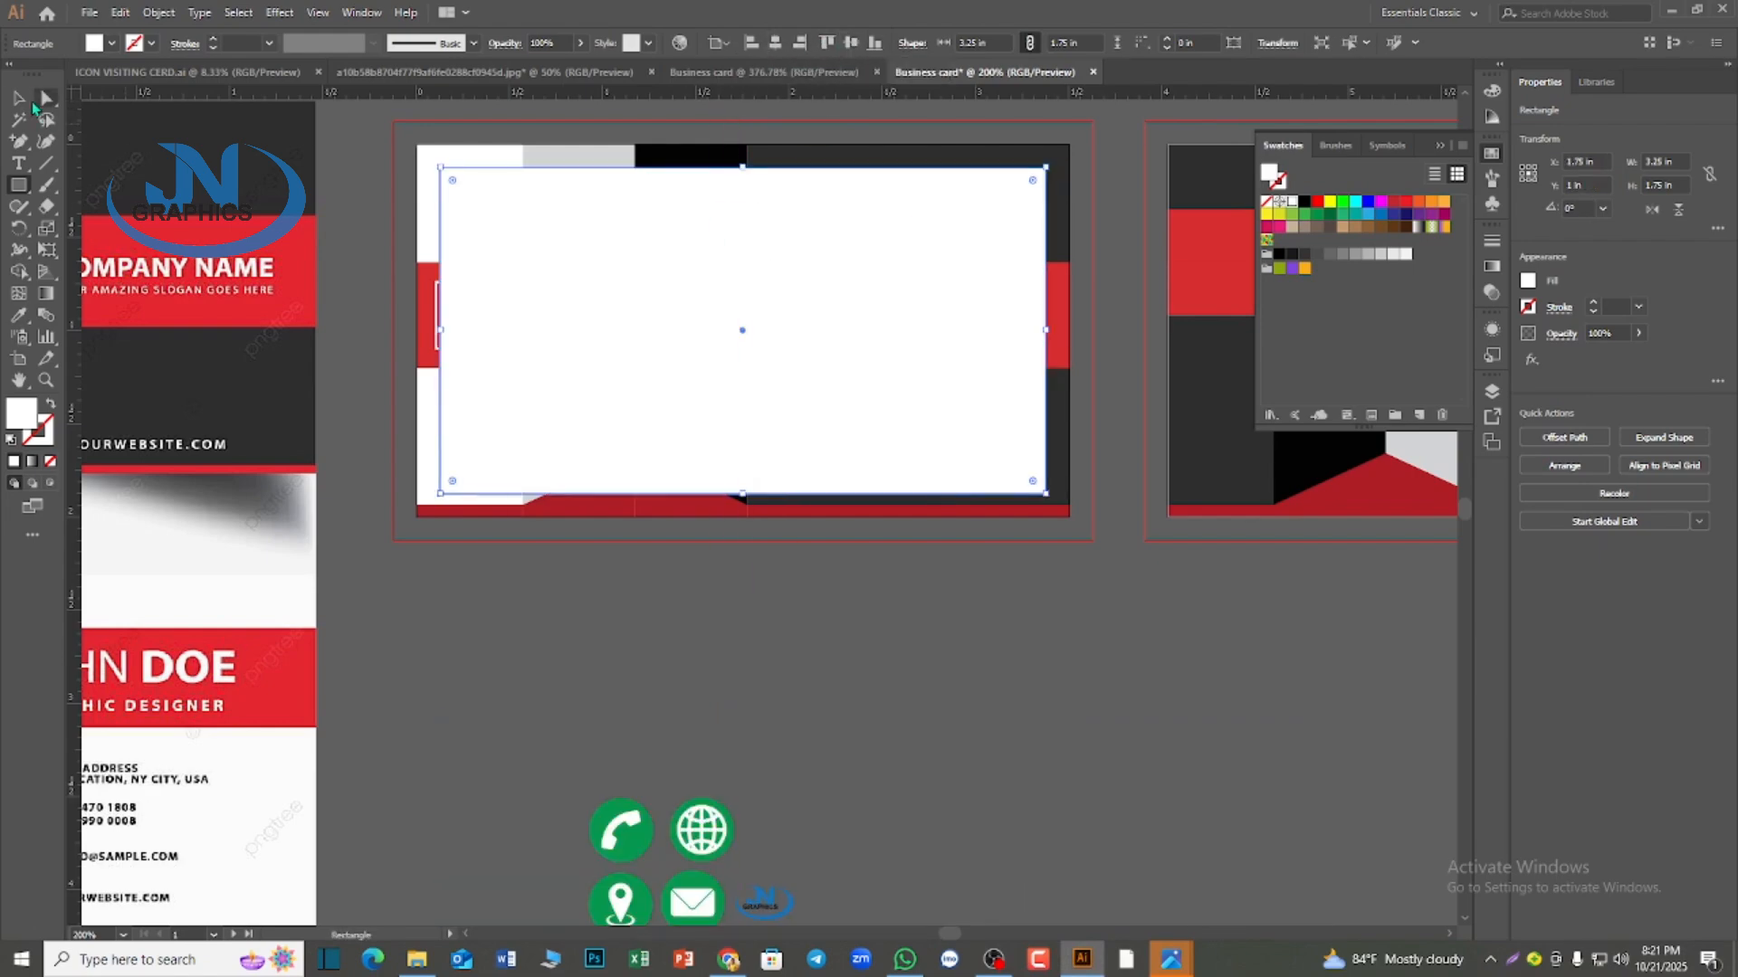
left_click(19, 98)
Swap the rectangle's fill and stroke, then convert it into a margin guide and lock the guides
left_click(50, 404)
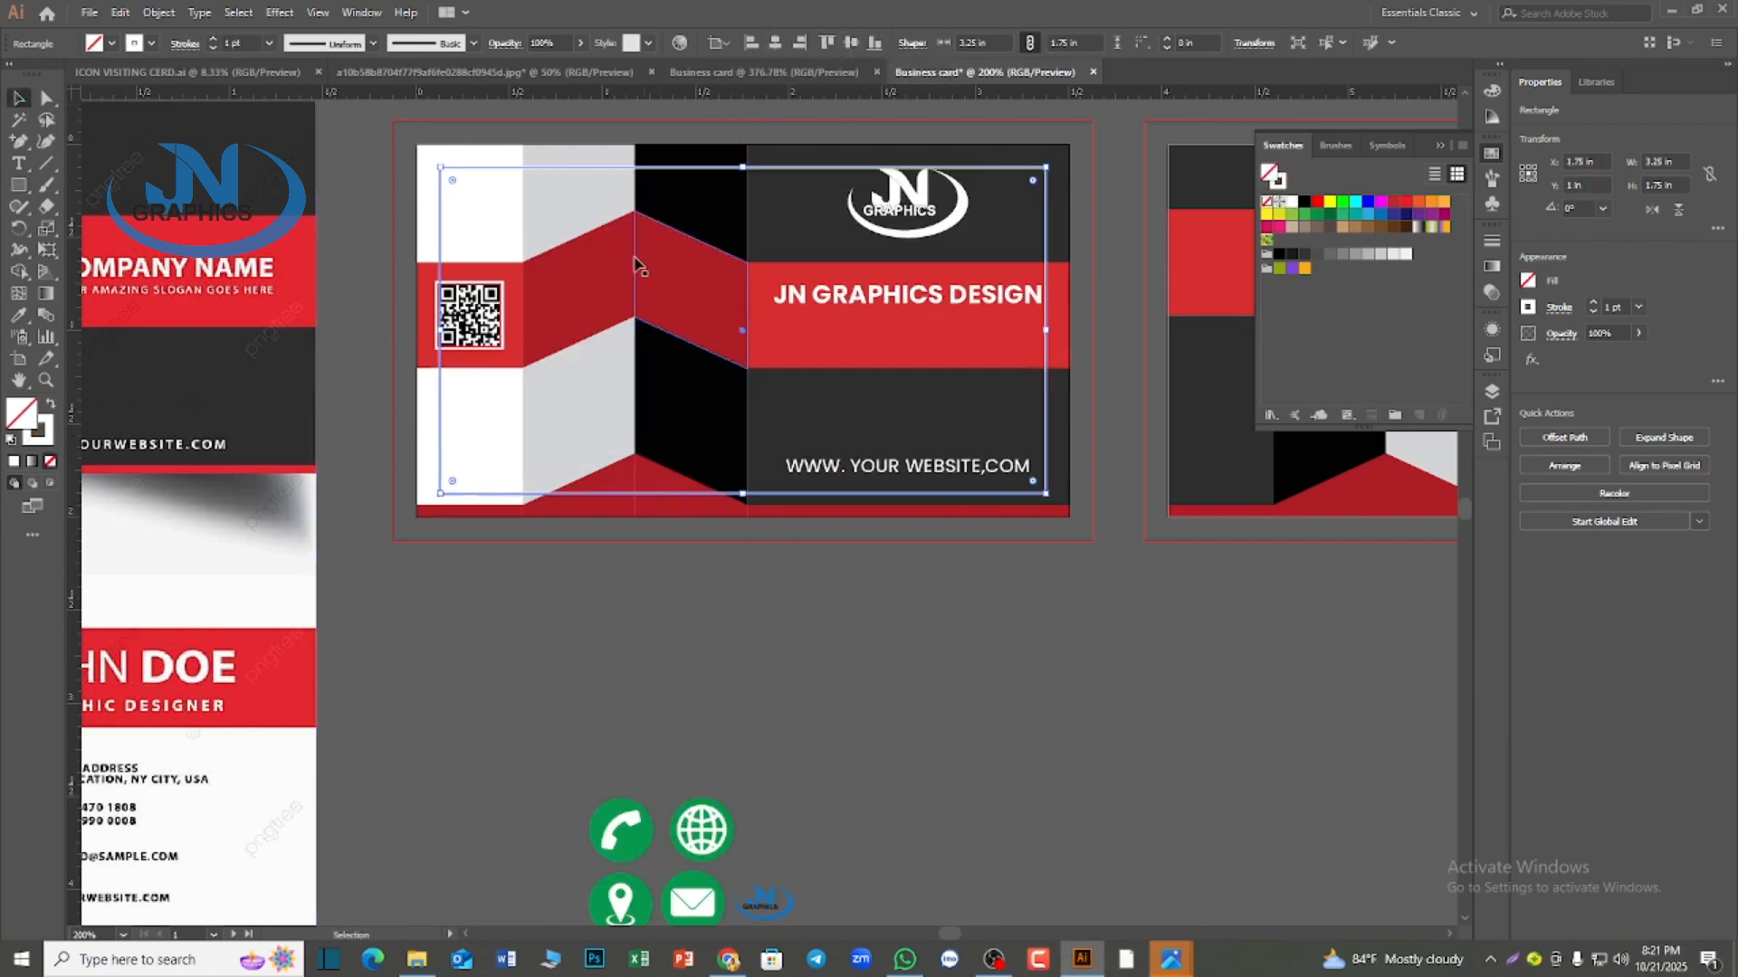
right_click(591, 165)
left_click(677, 420)
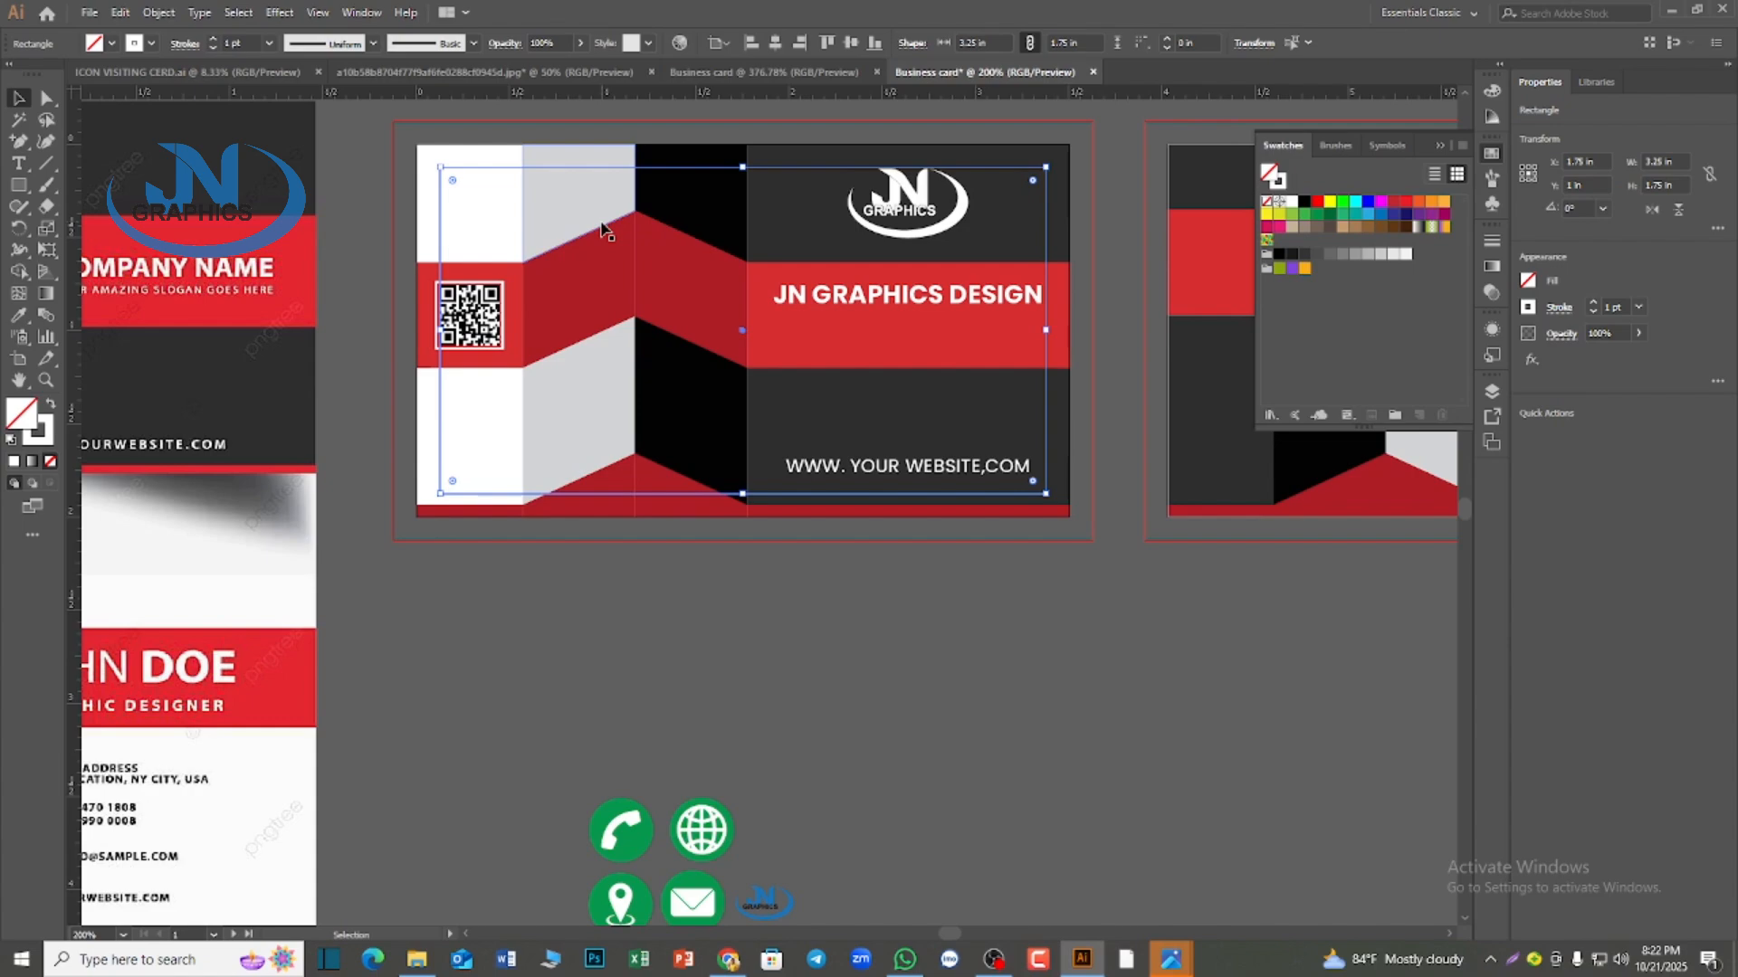
right_click(614, 167)
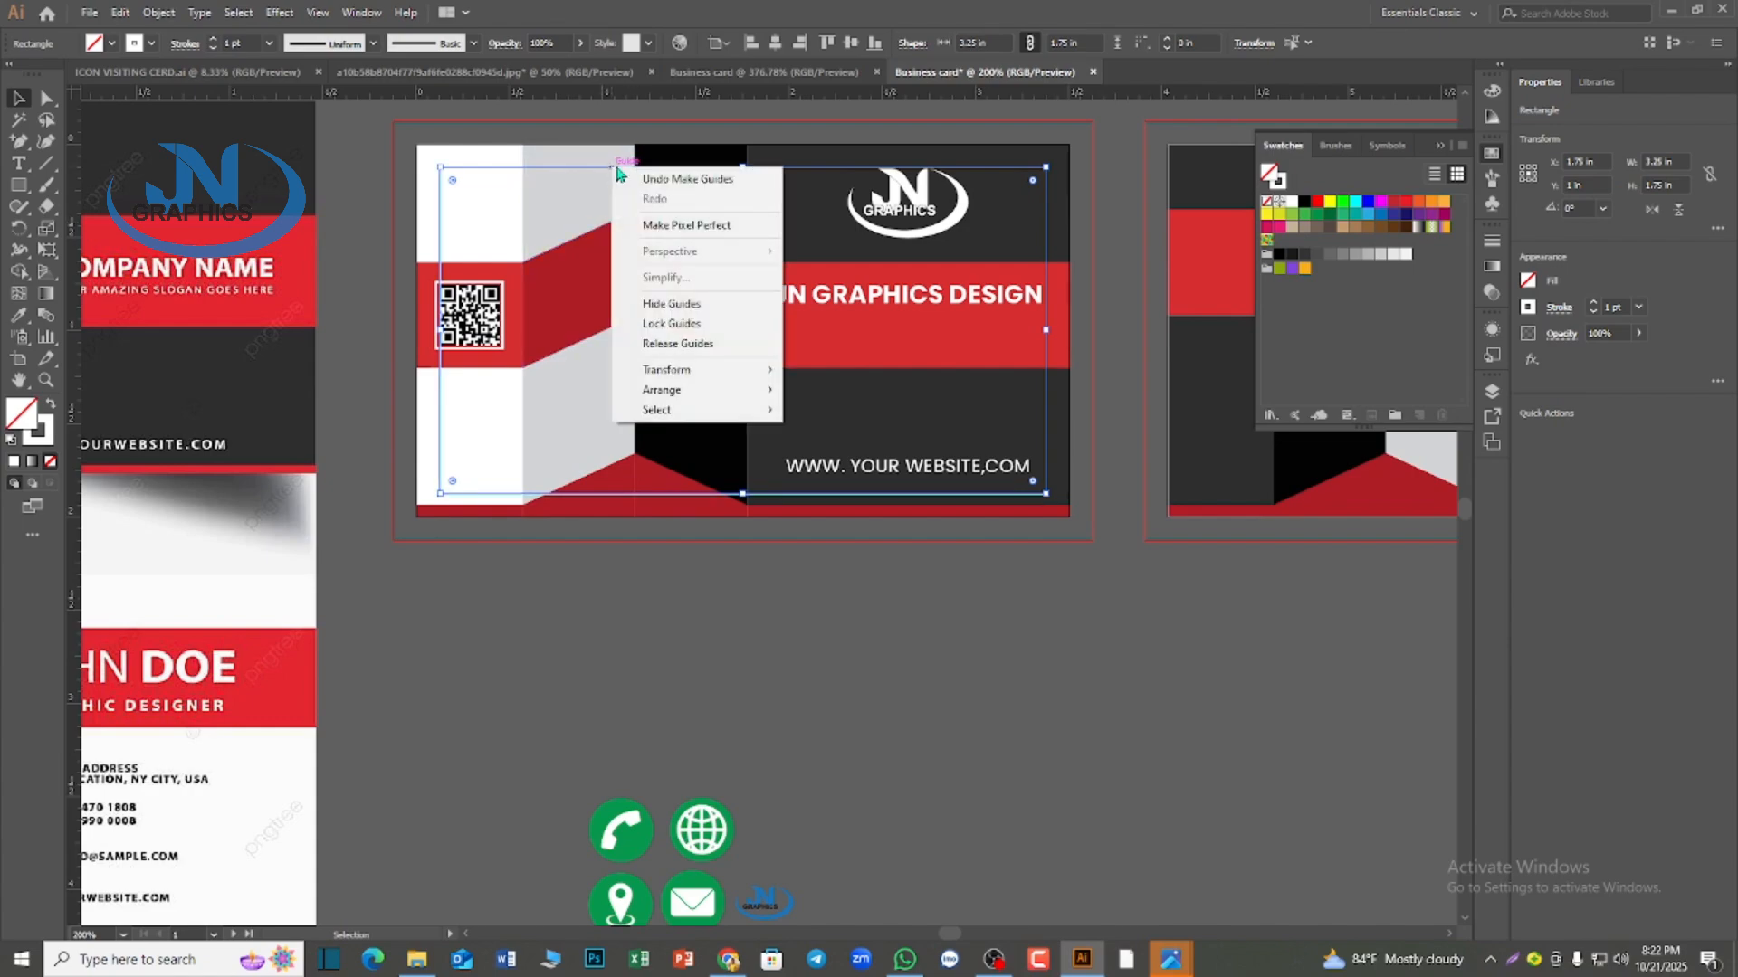
left_click(664, 326)
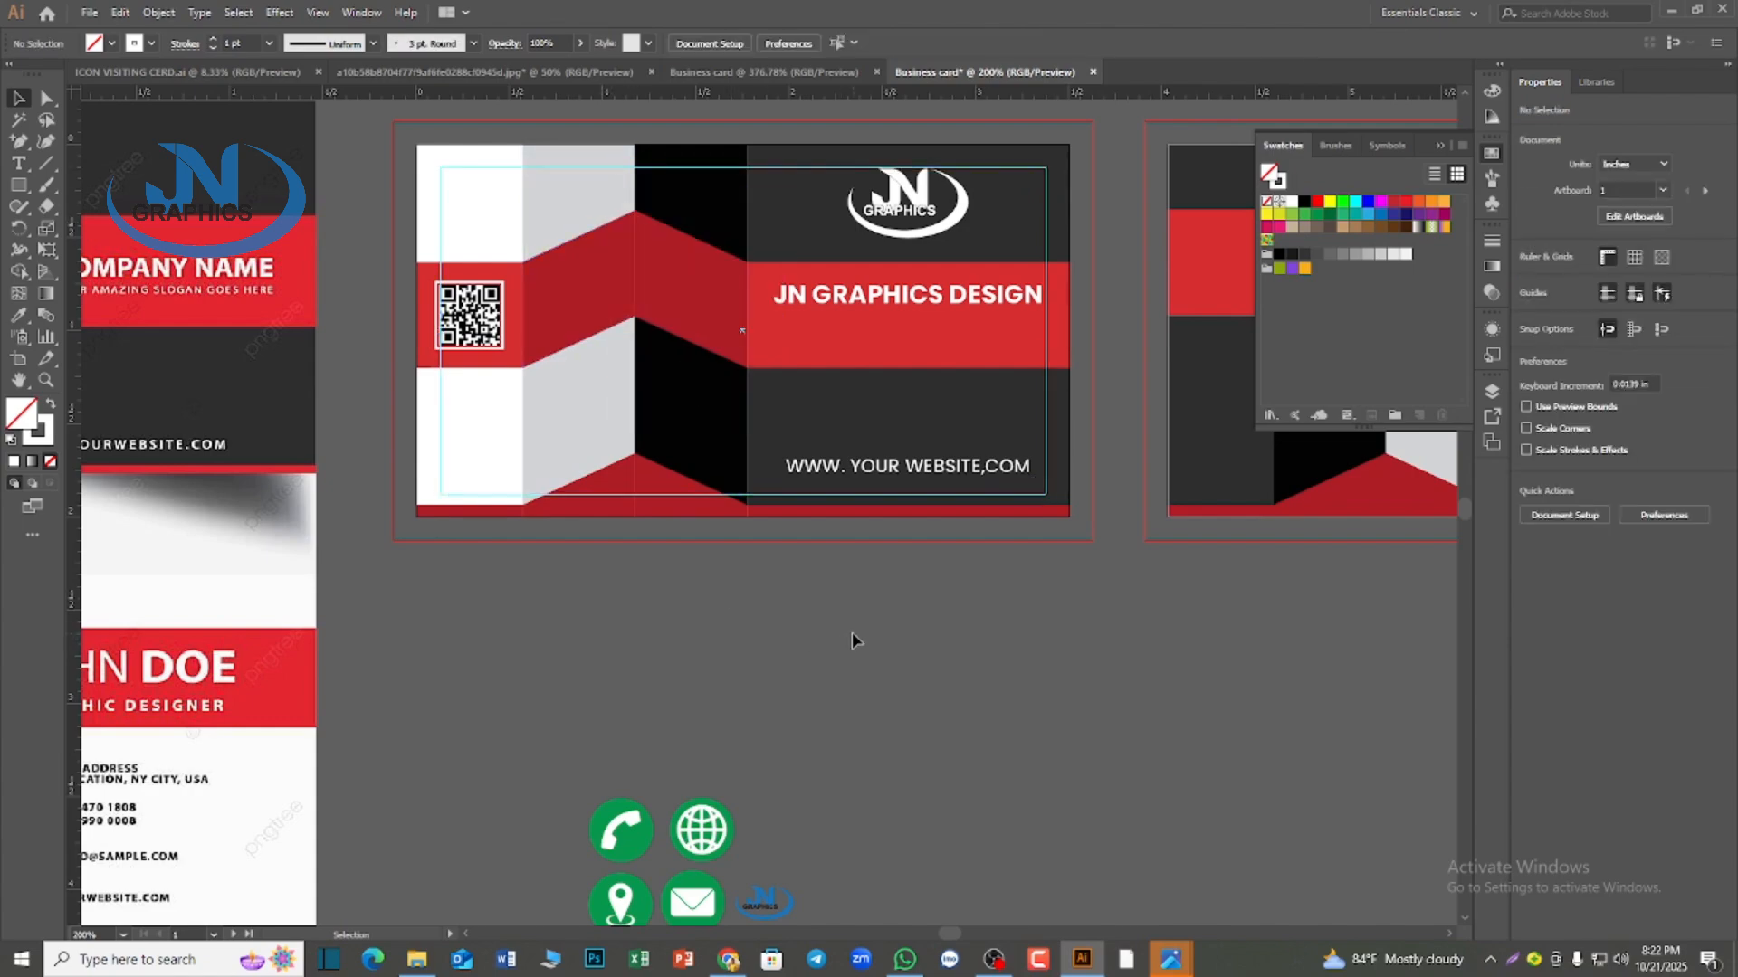
Examine the first card's text and QR code against the margin guide and compare the layout with the reference
scroll(851, 639, "up", 1)
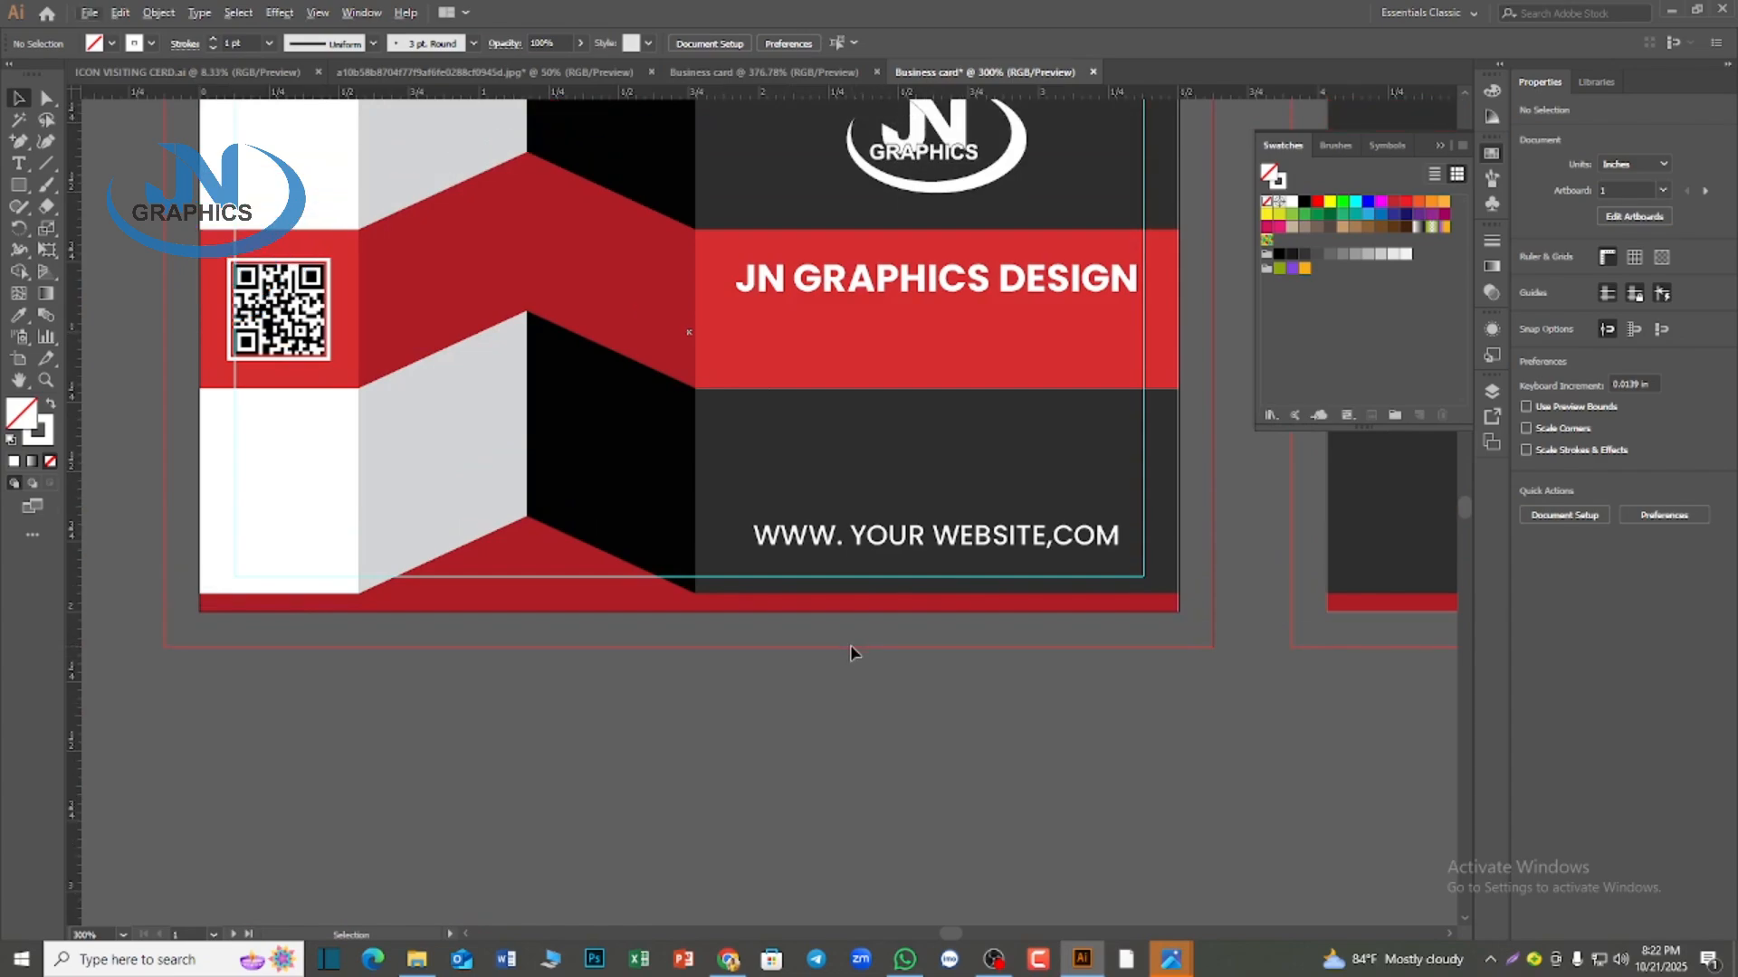
scroll(905, 711, "down", 2)
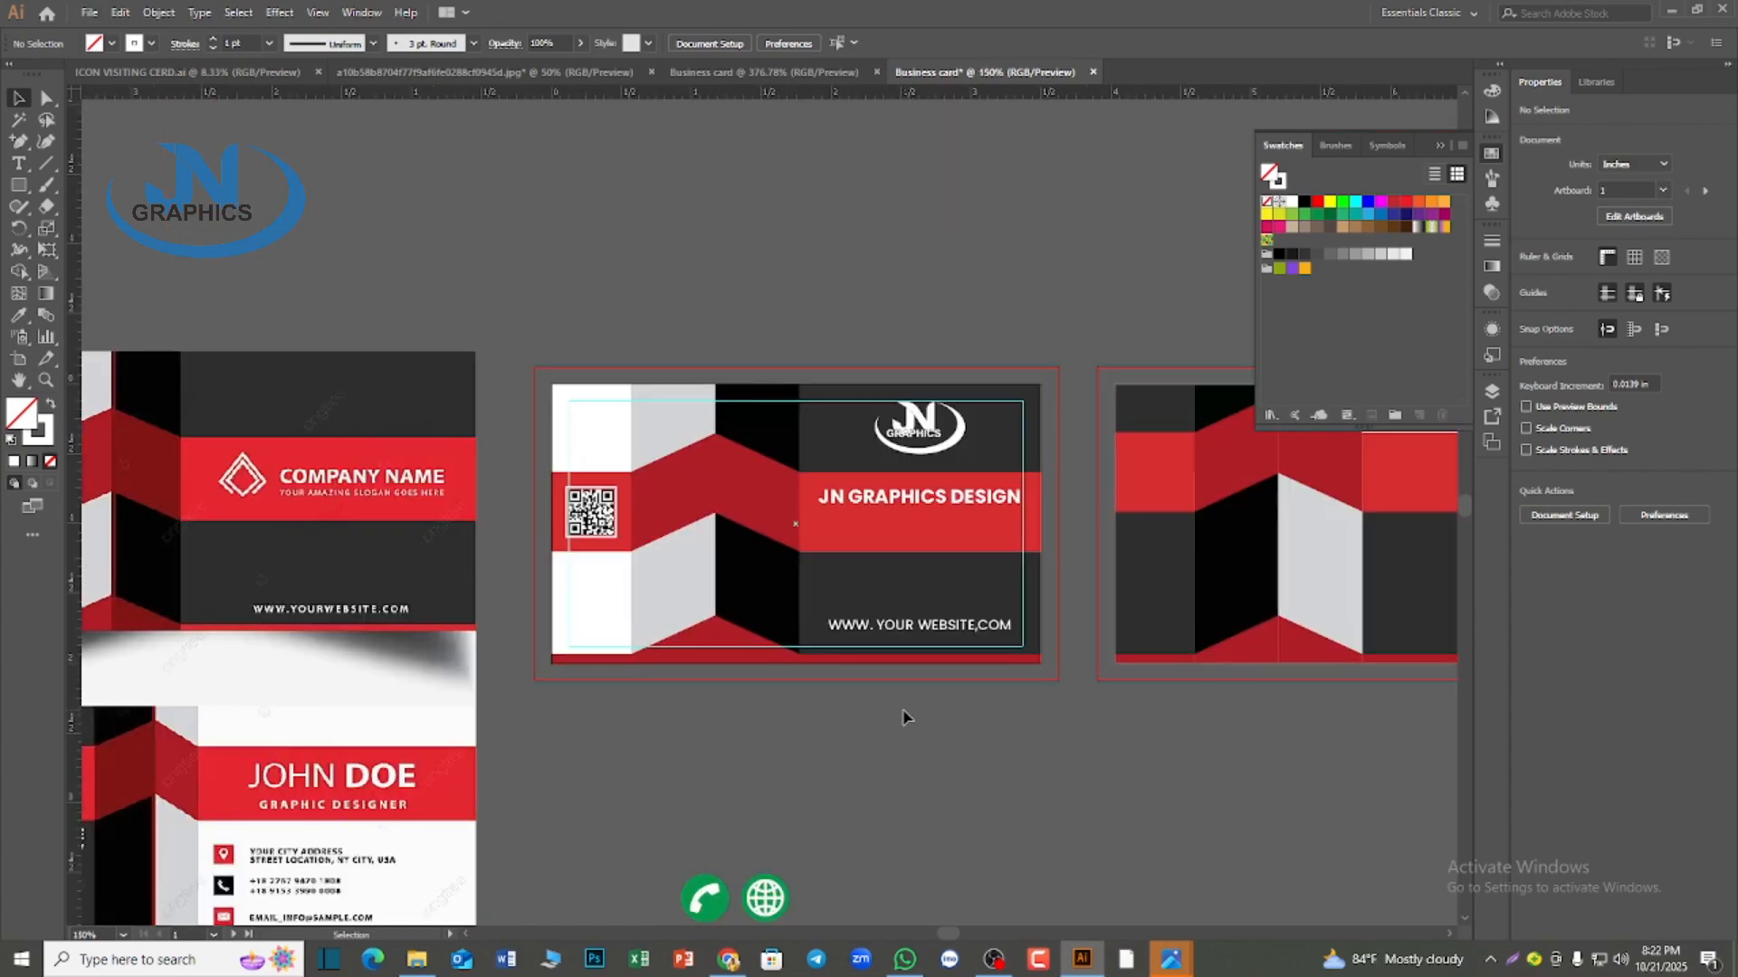
scroll(902, 717, "down", 1)
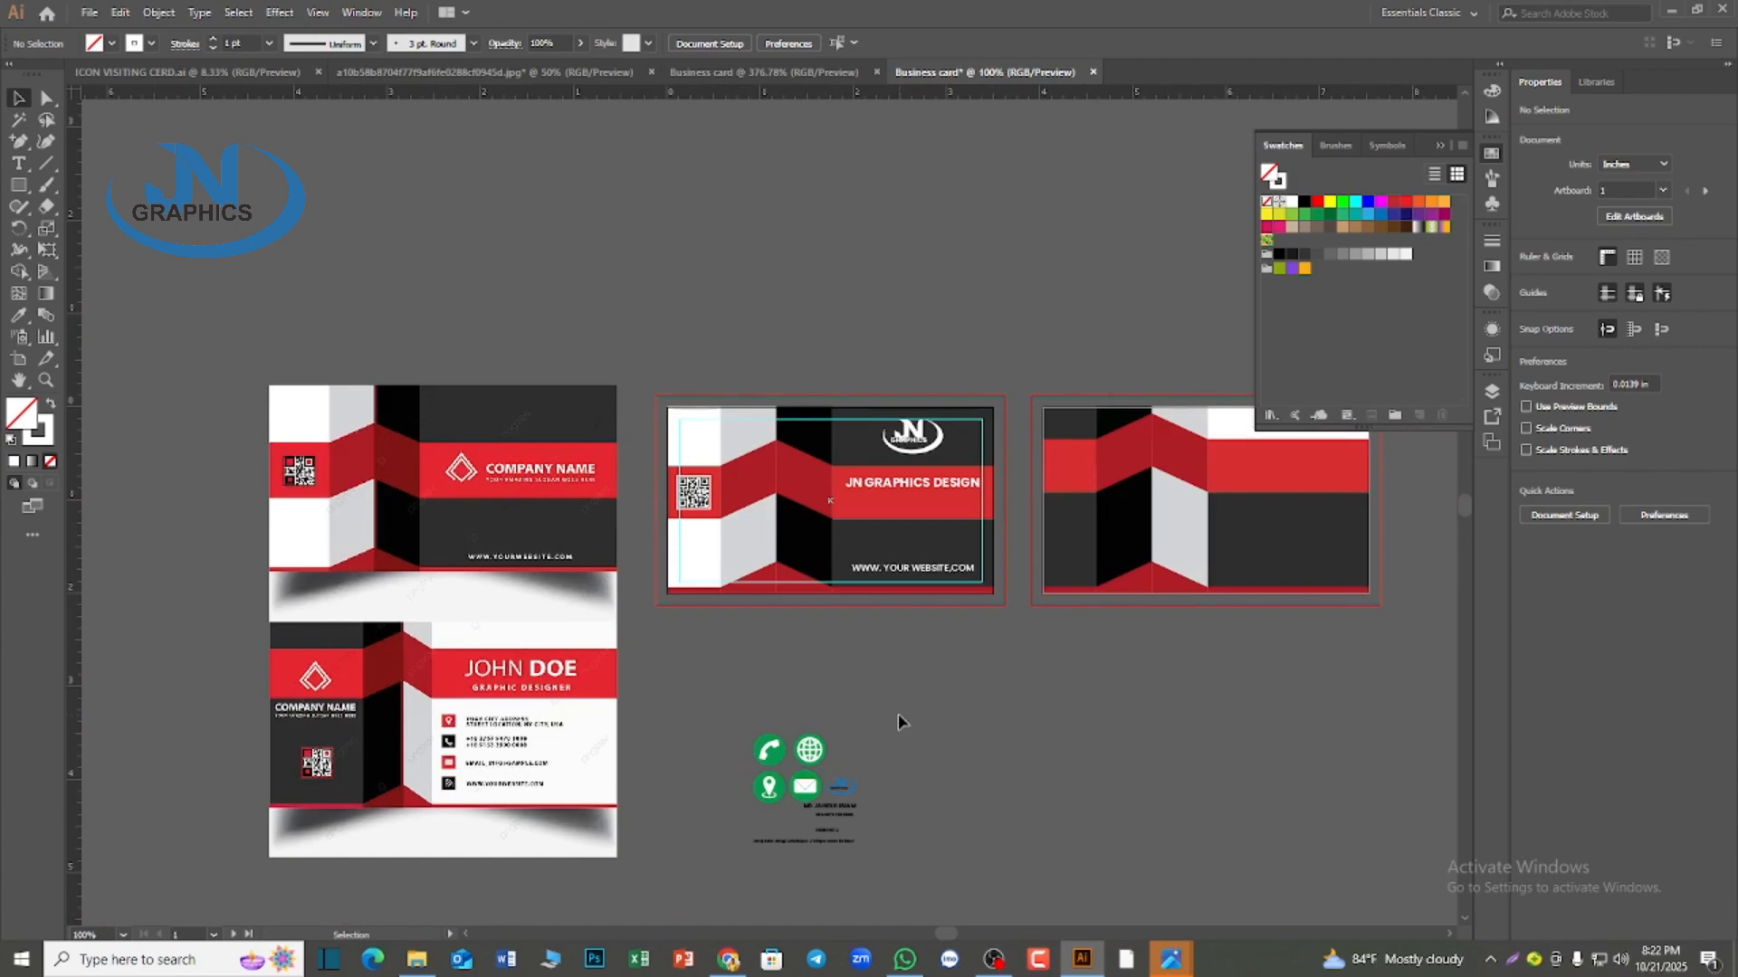
scroll(898, 715, "down", 1)
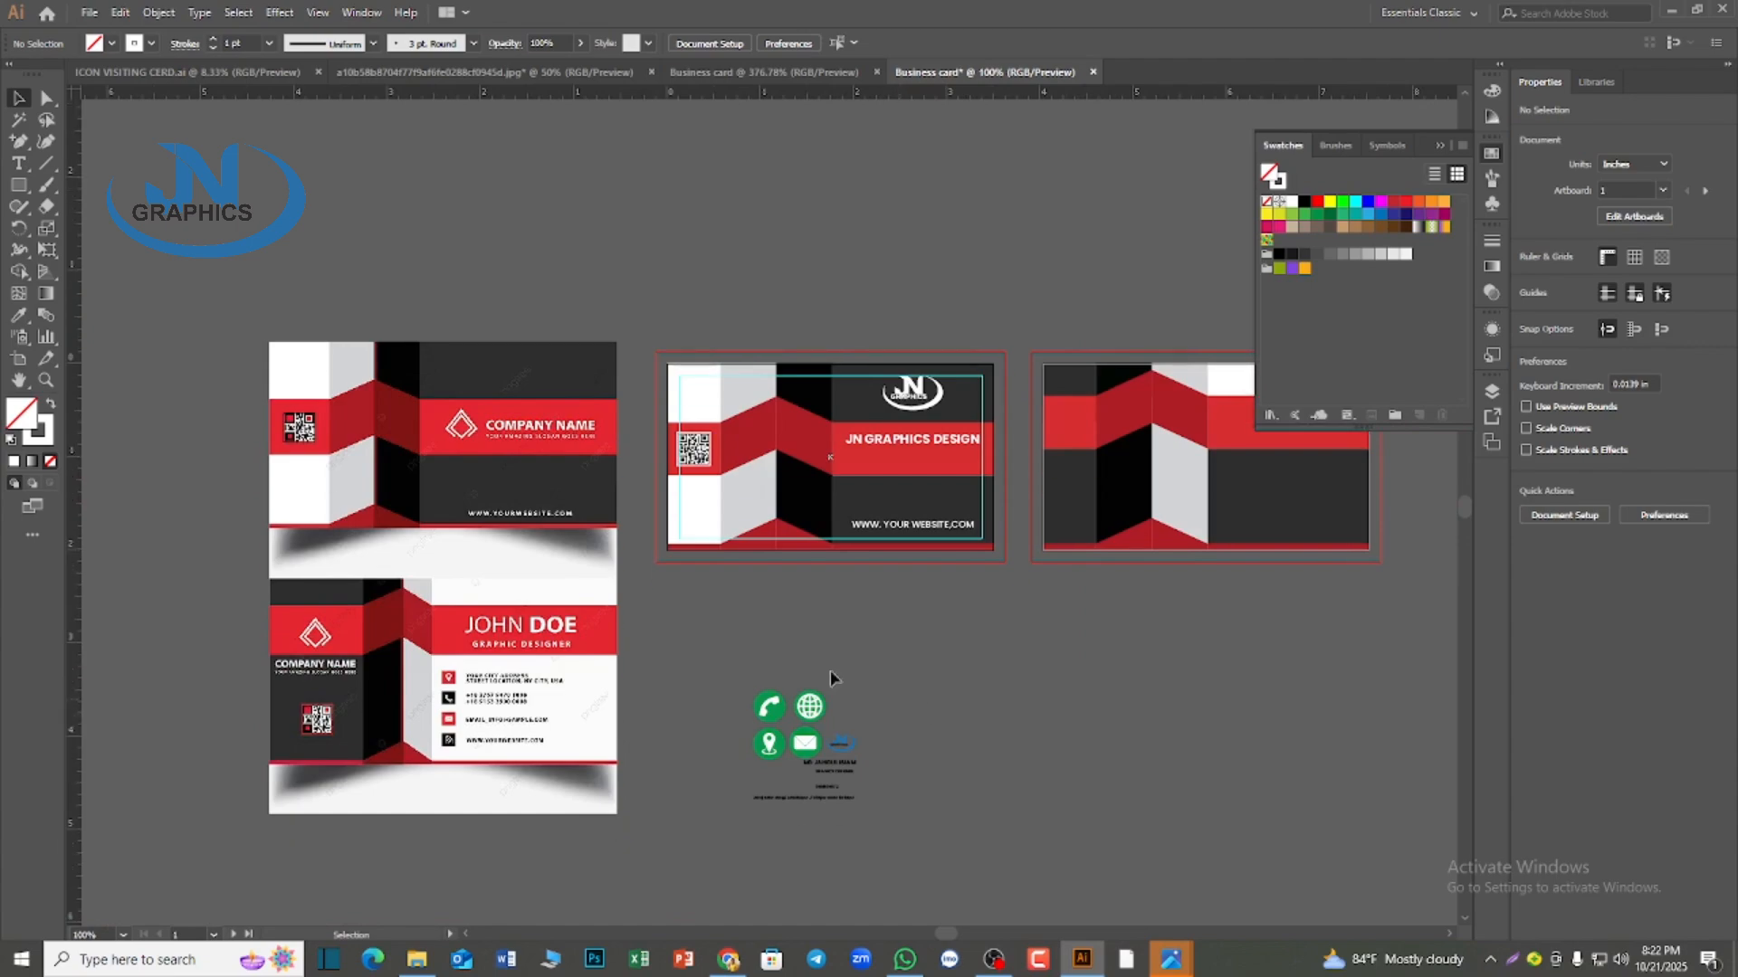
scroll(534, 497, "up", 3)
scroll(534, 497, "down", 1)
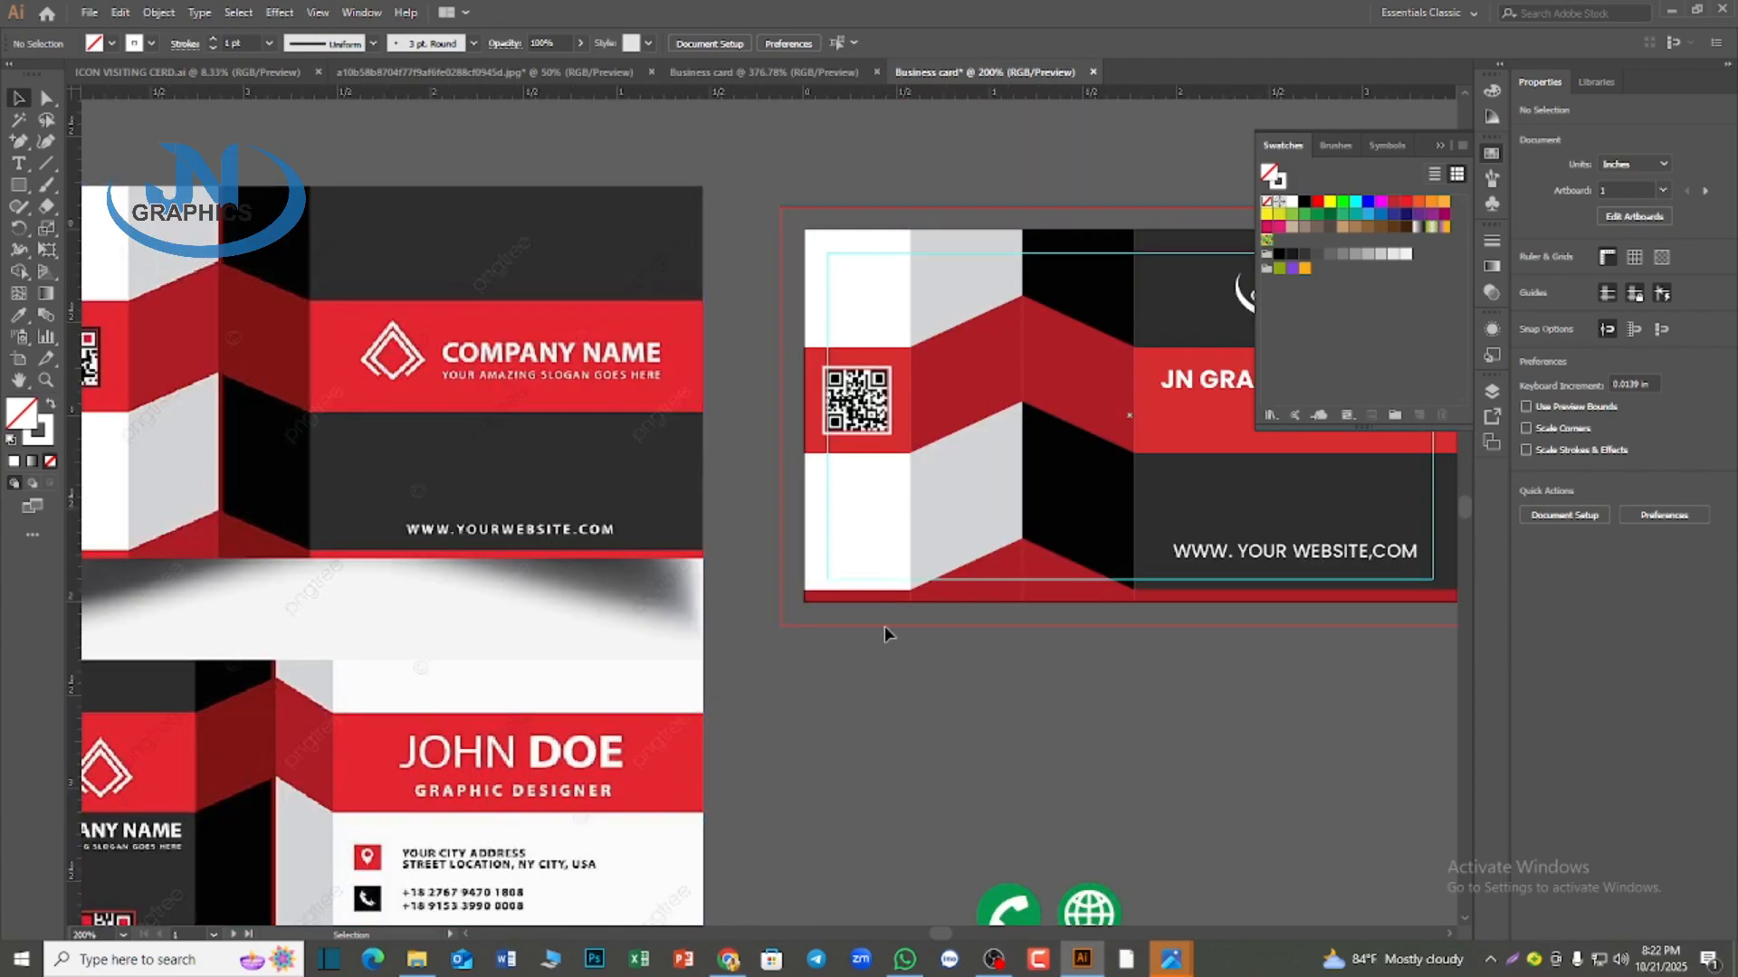
left_click_drag(1013, 708, 761, 738)
scroll(1033, 726, "down", 4)
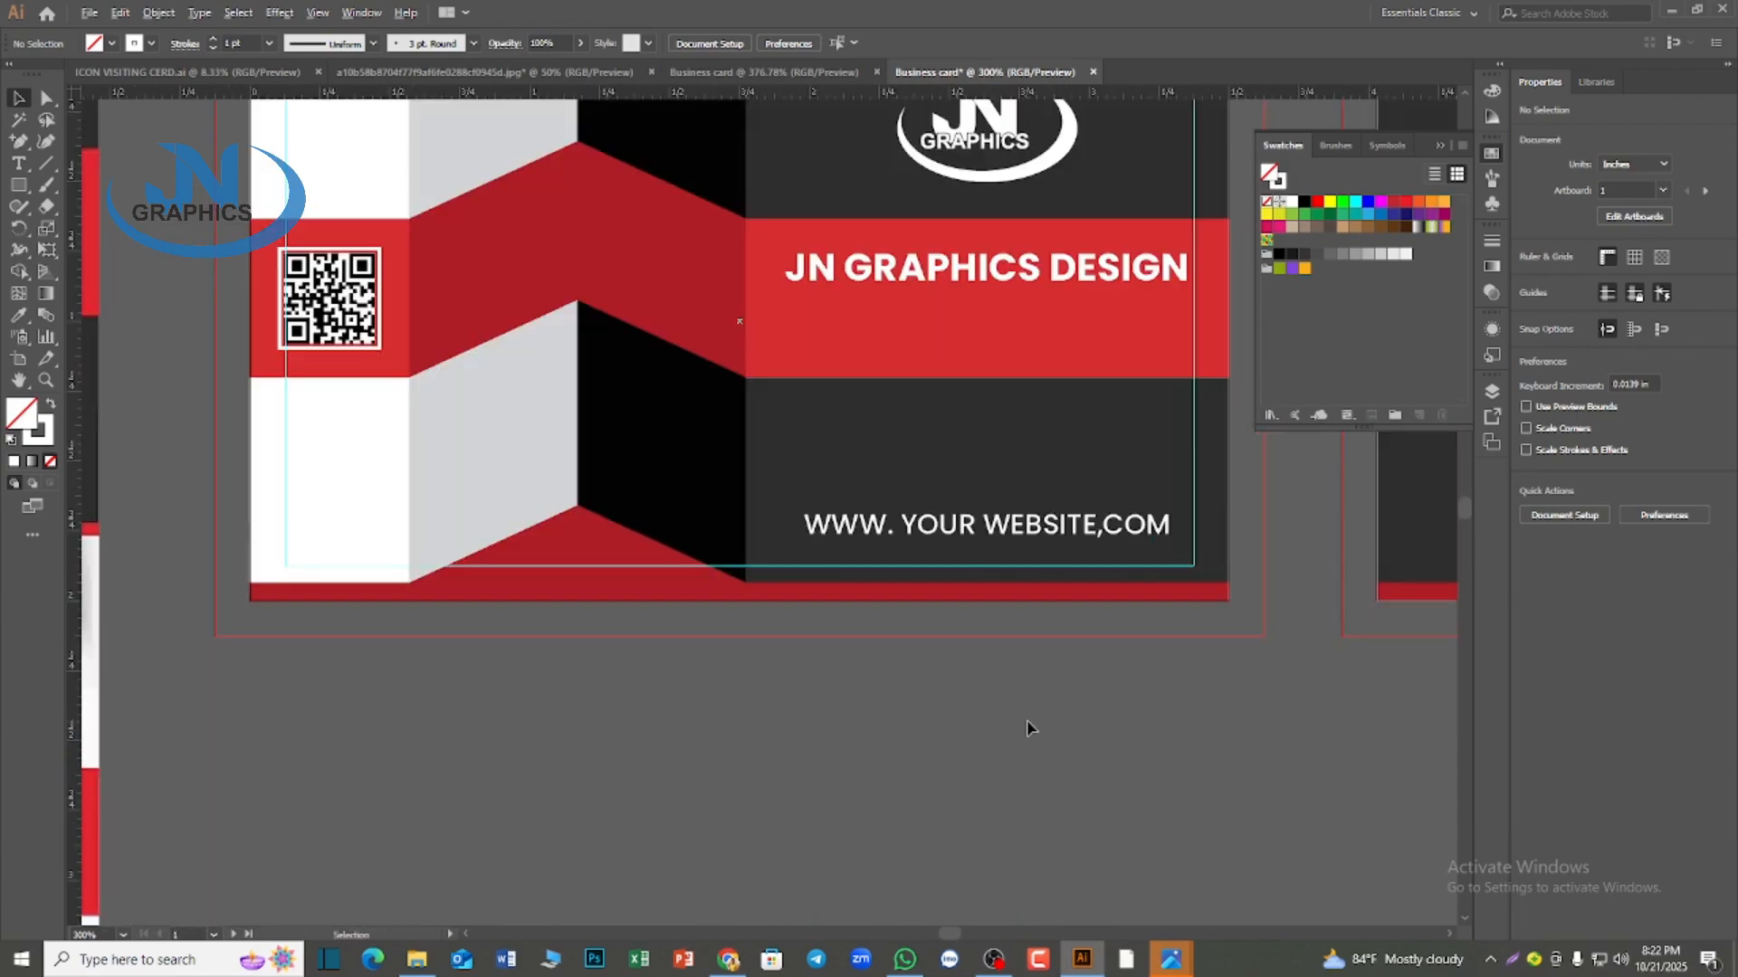
scroll(1033, 726, "up", 5)
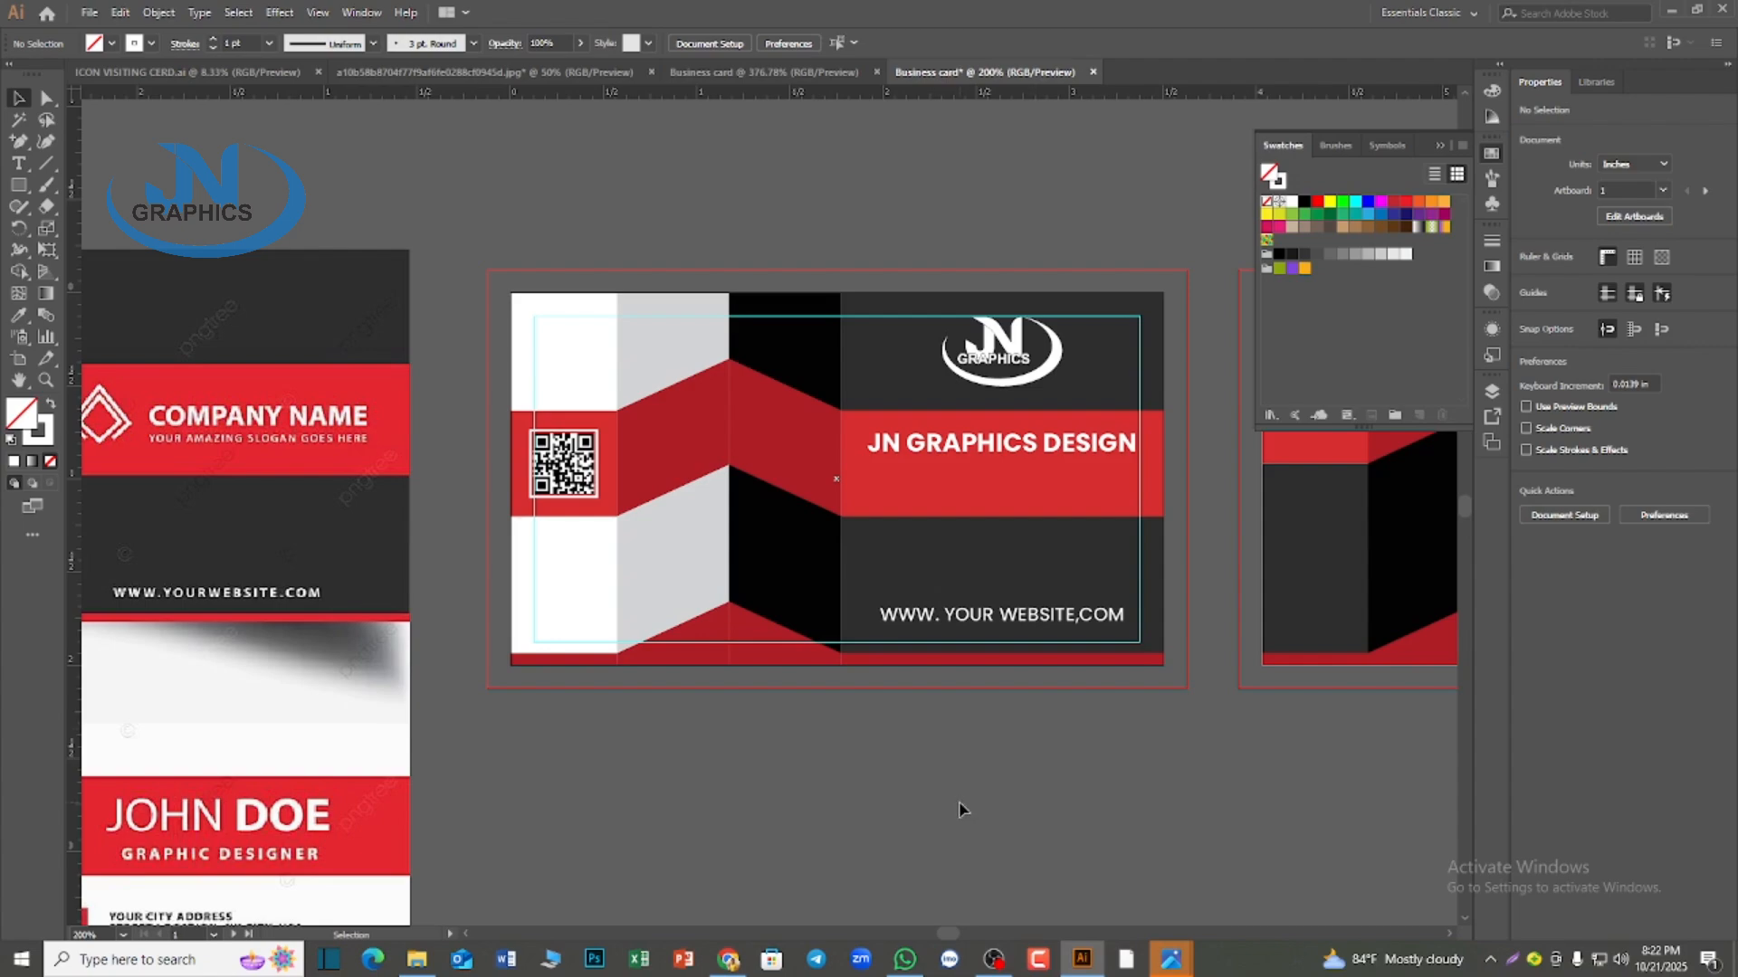
Duplicate the "JN GRAPHICS DESIGN" headline directly beneath the original on the red band
left_click(1031, 451)
left_click_drag(1031, 452, 1023, 479)
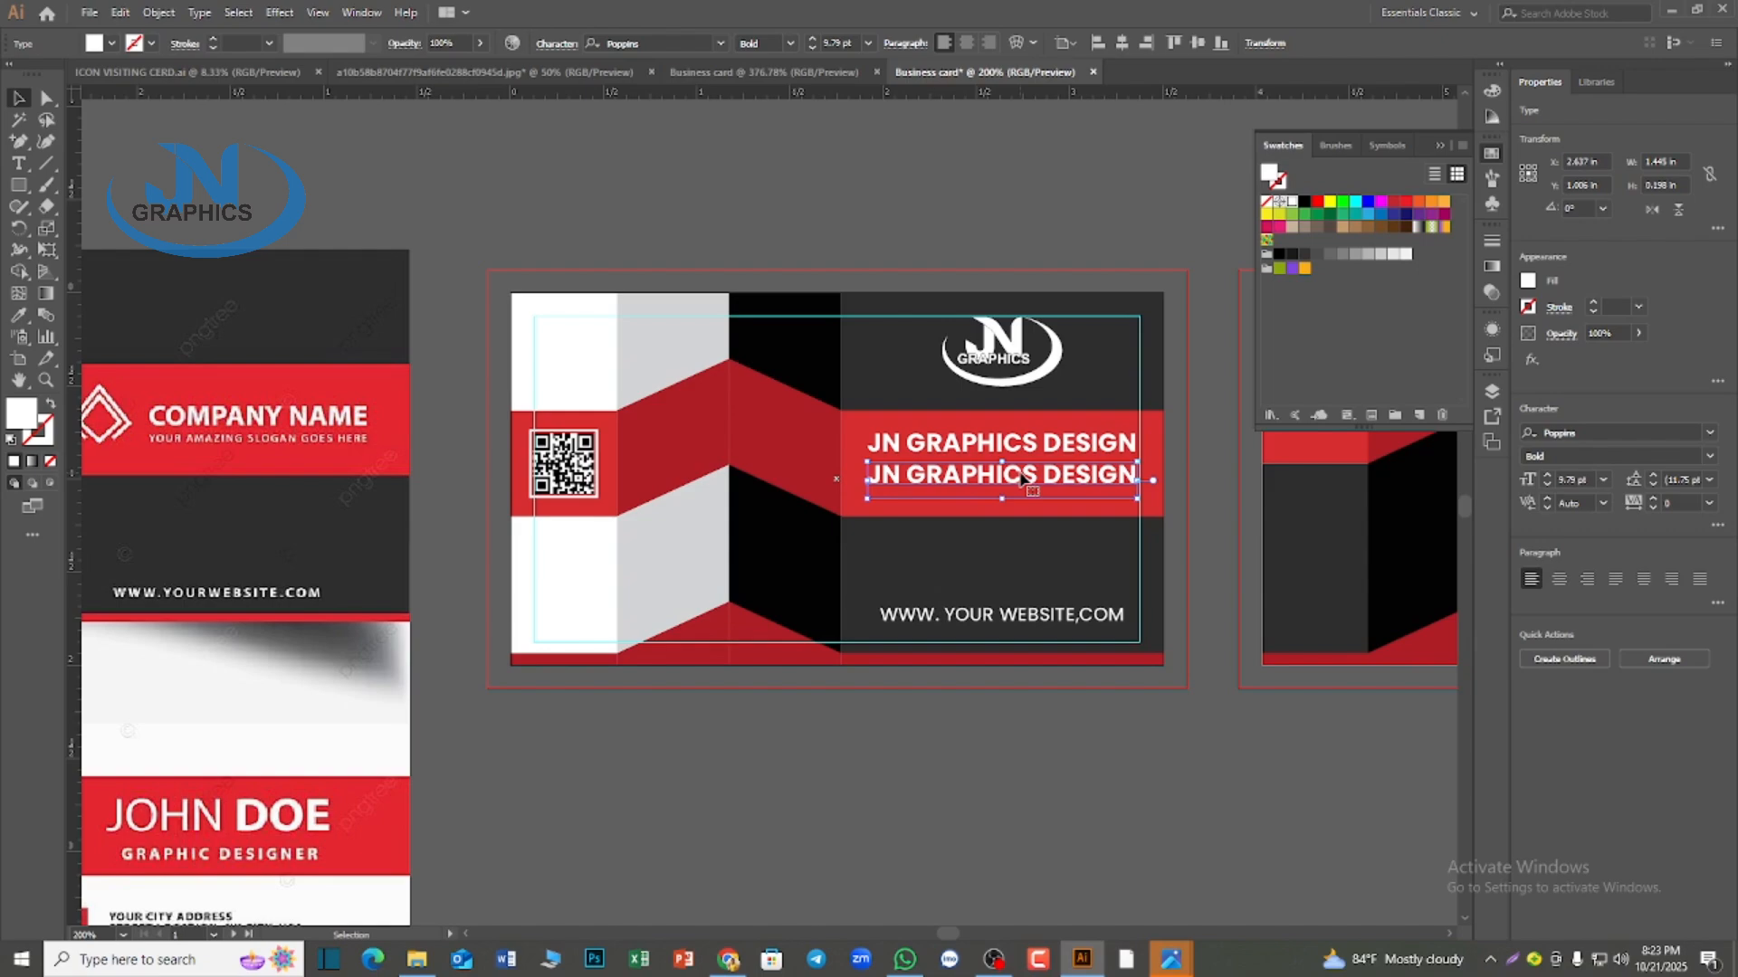
Replace the extra headline copy with a fresh duplicate of "JN GRAPHICS DESIGN" directly beneath the original on the red band
key("Delete")
scroll(1023, 480, "down", 1)
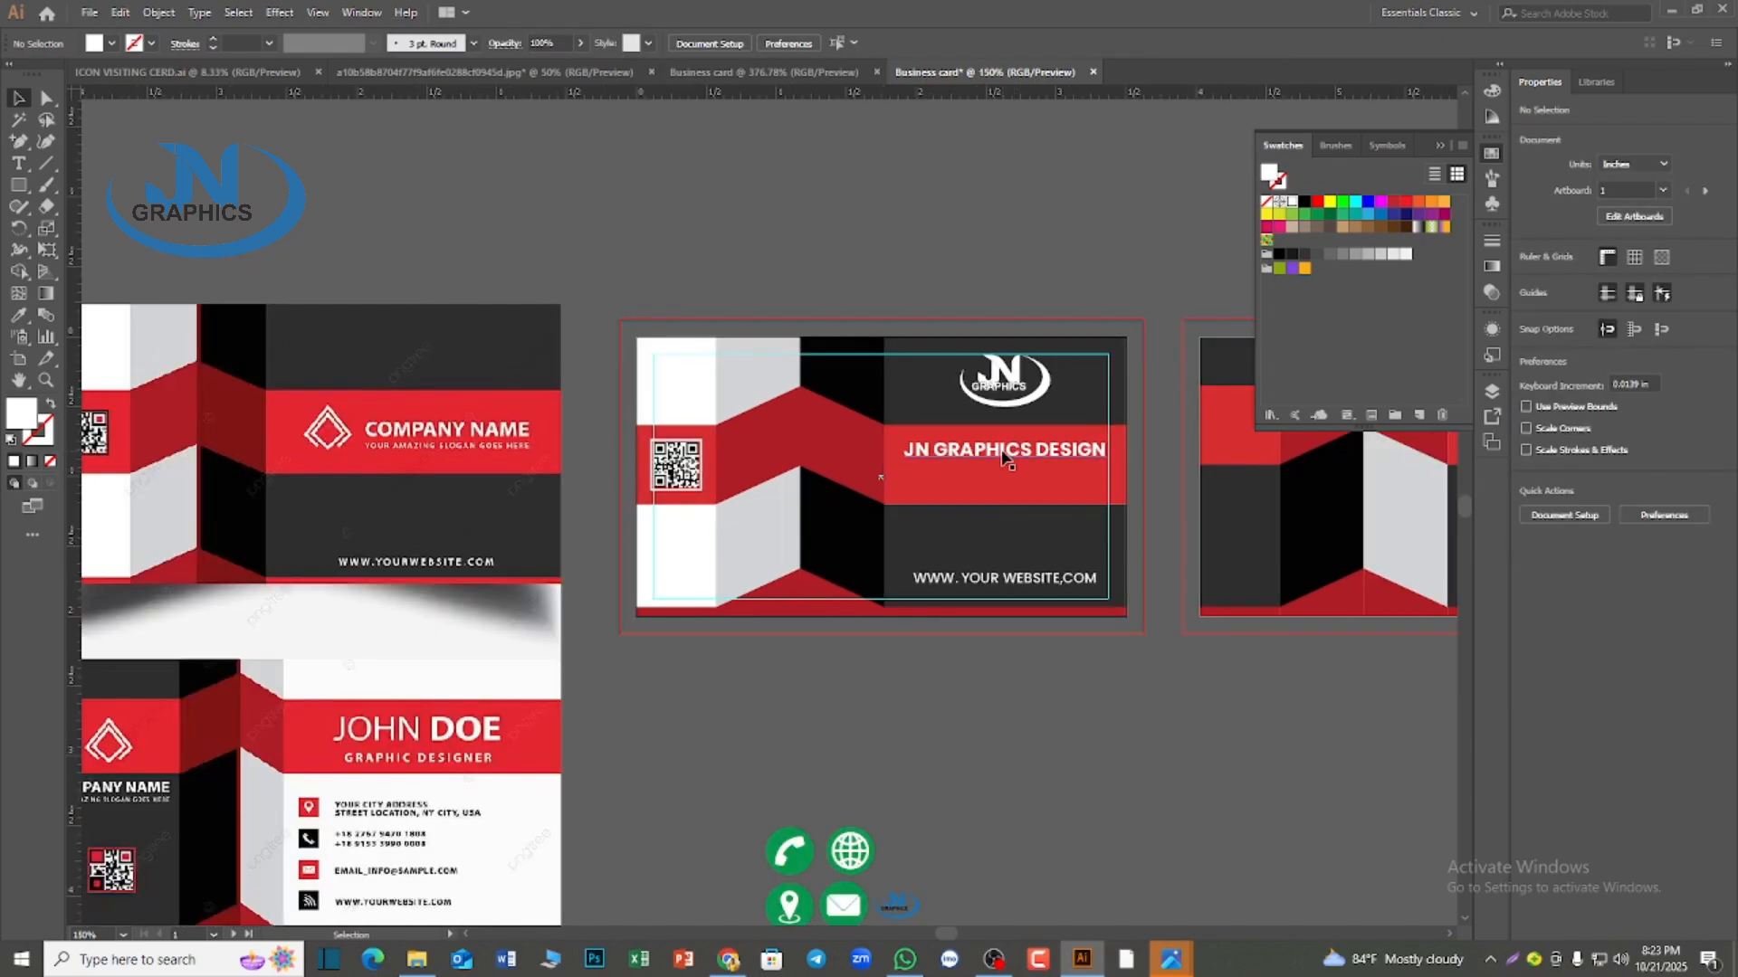
left_click(1003, 457)
scroll(1003, 457, "down", 1)
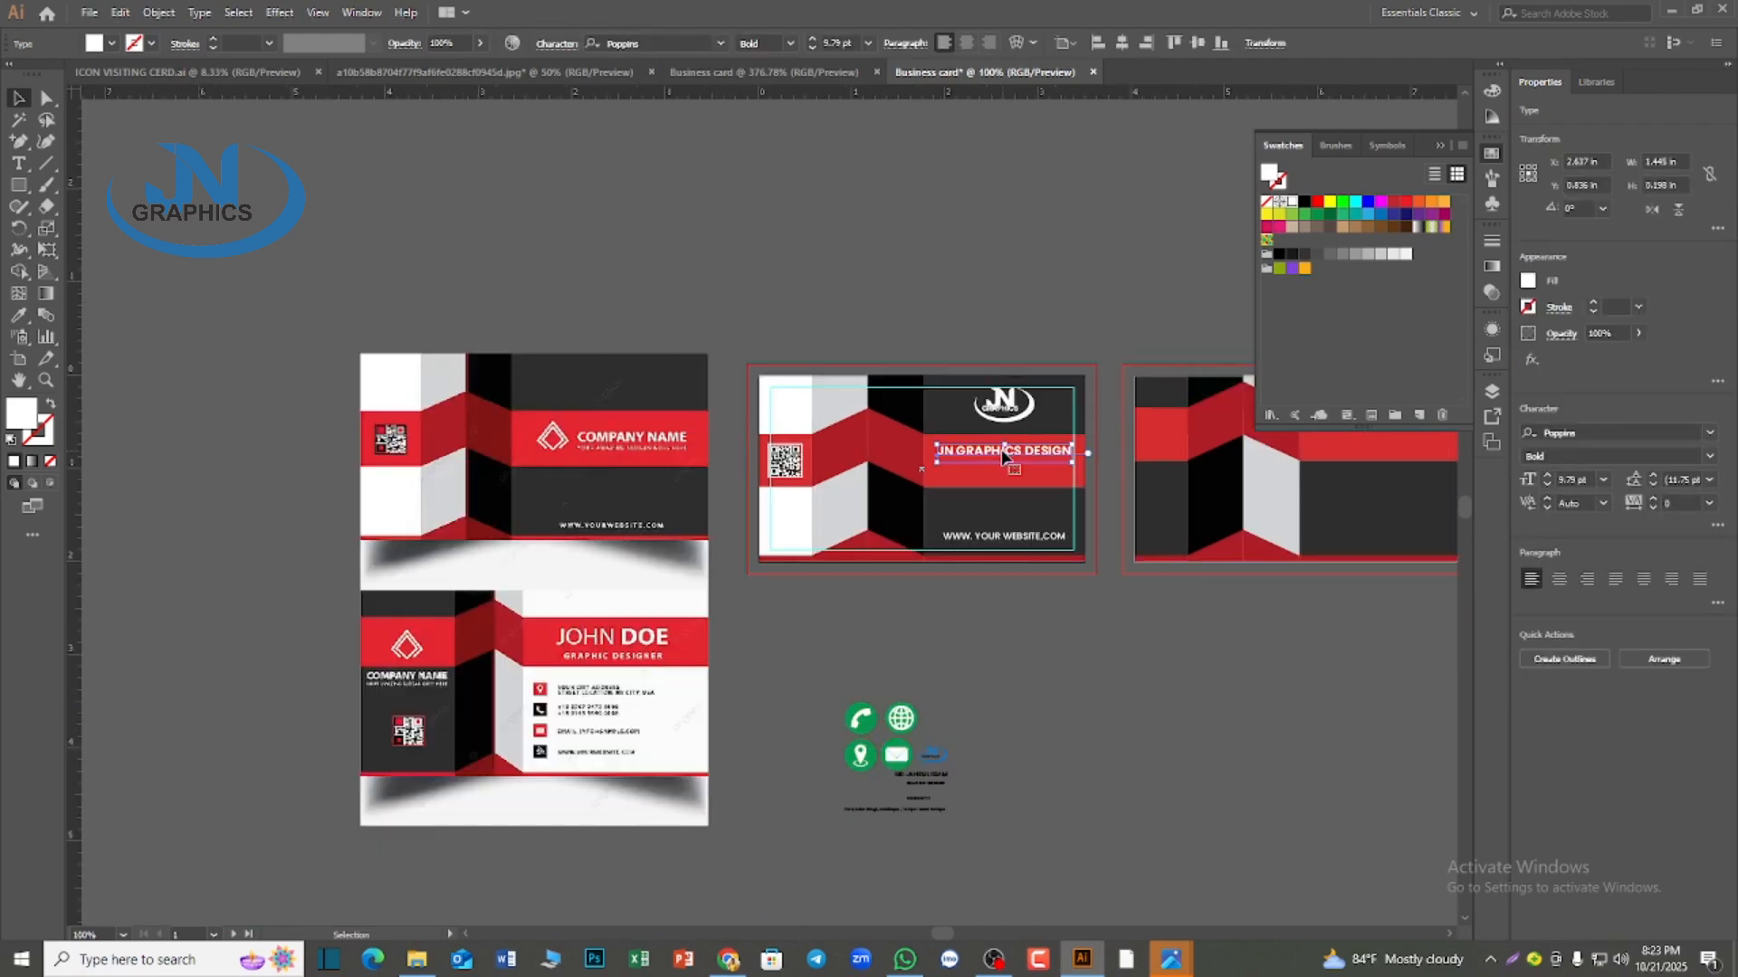
left_click_drag(1003, 457, 1001, 477)
Replace the duplicated headline's text with the person's full name in capitals
key("t")
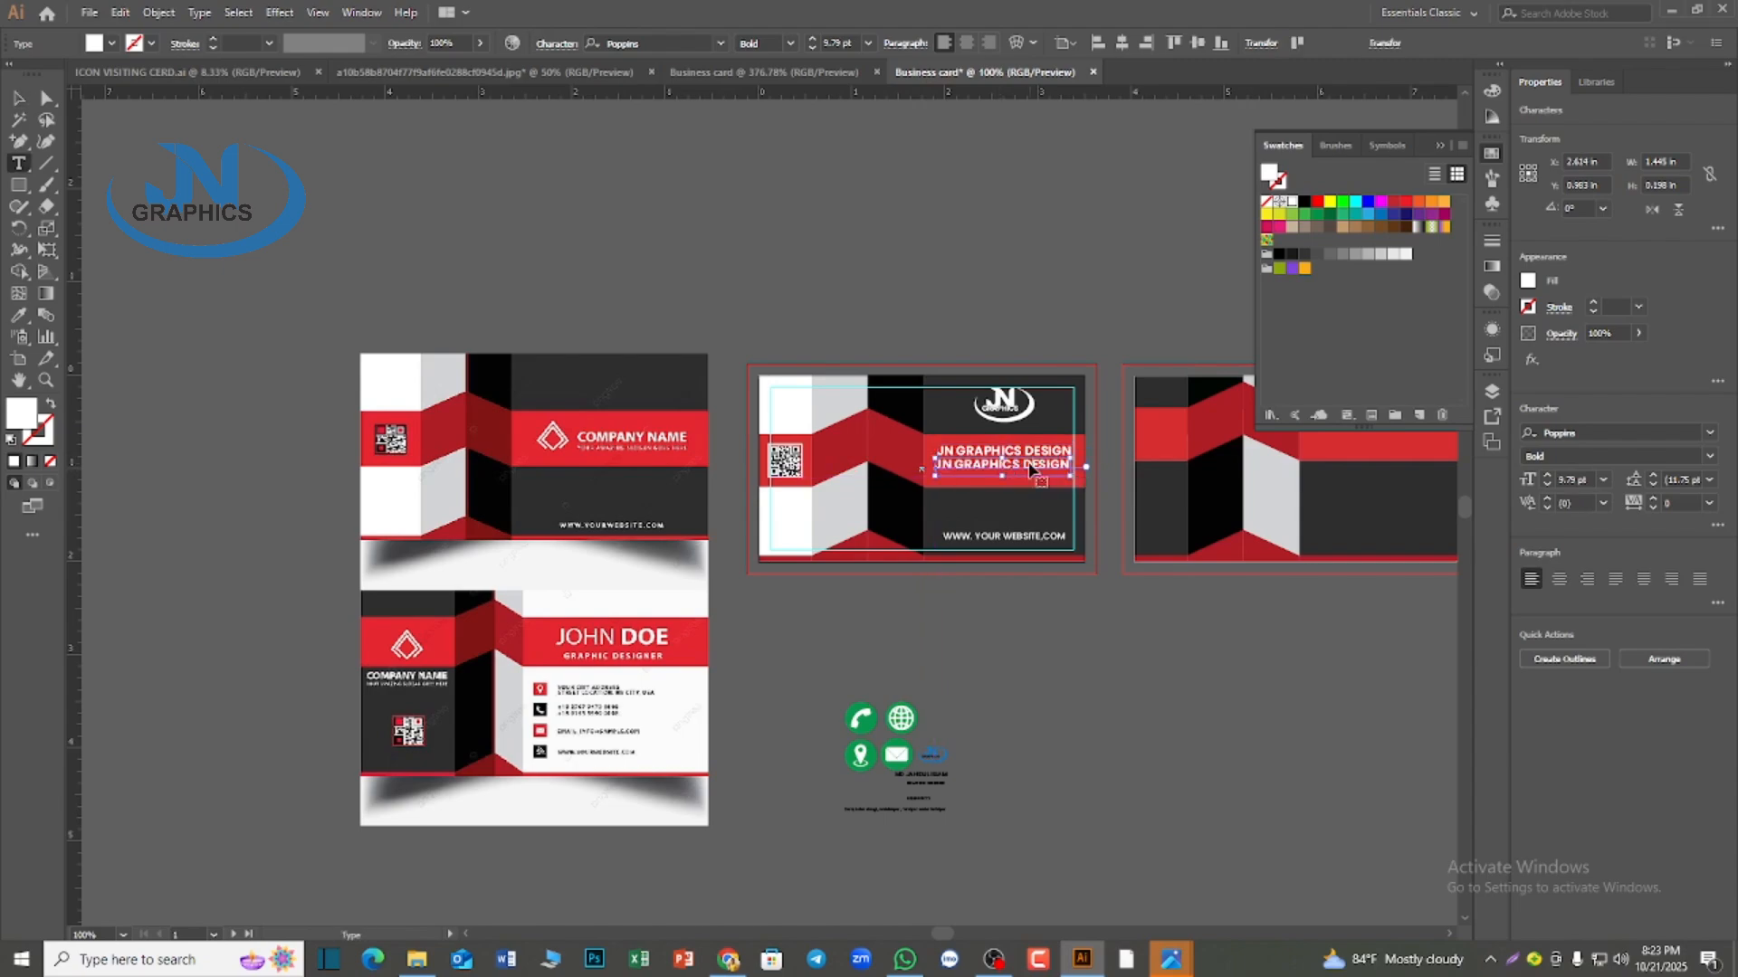
triple_click(1032, 468)
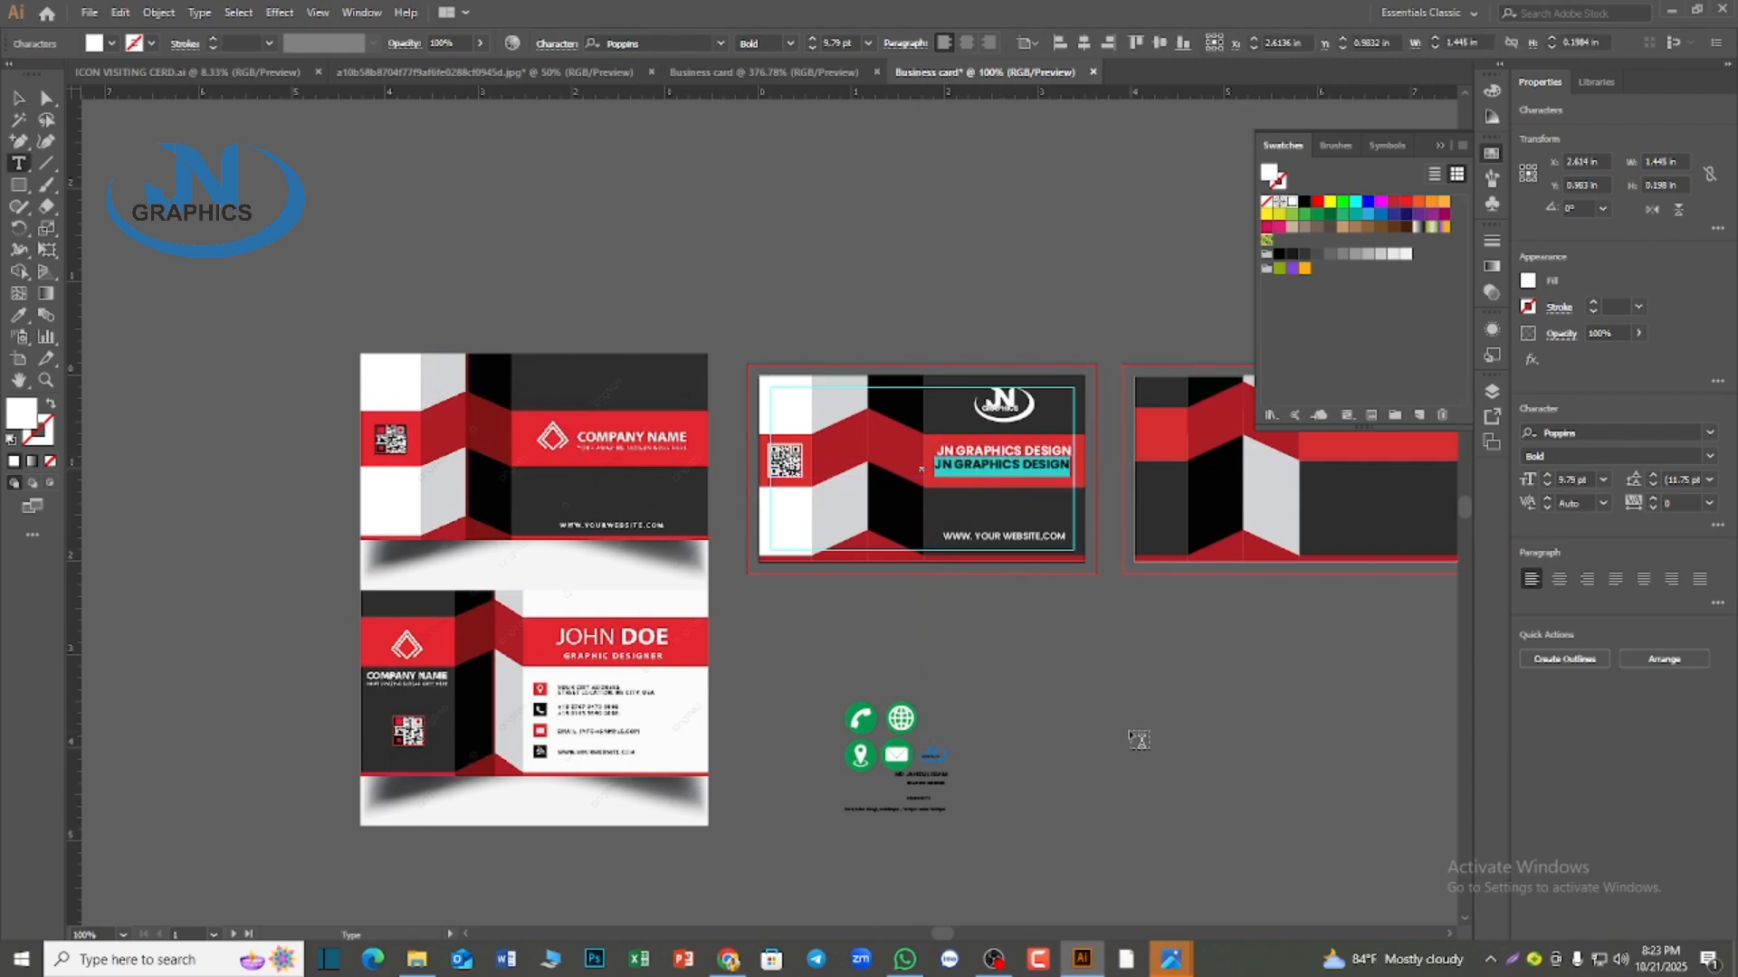
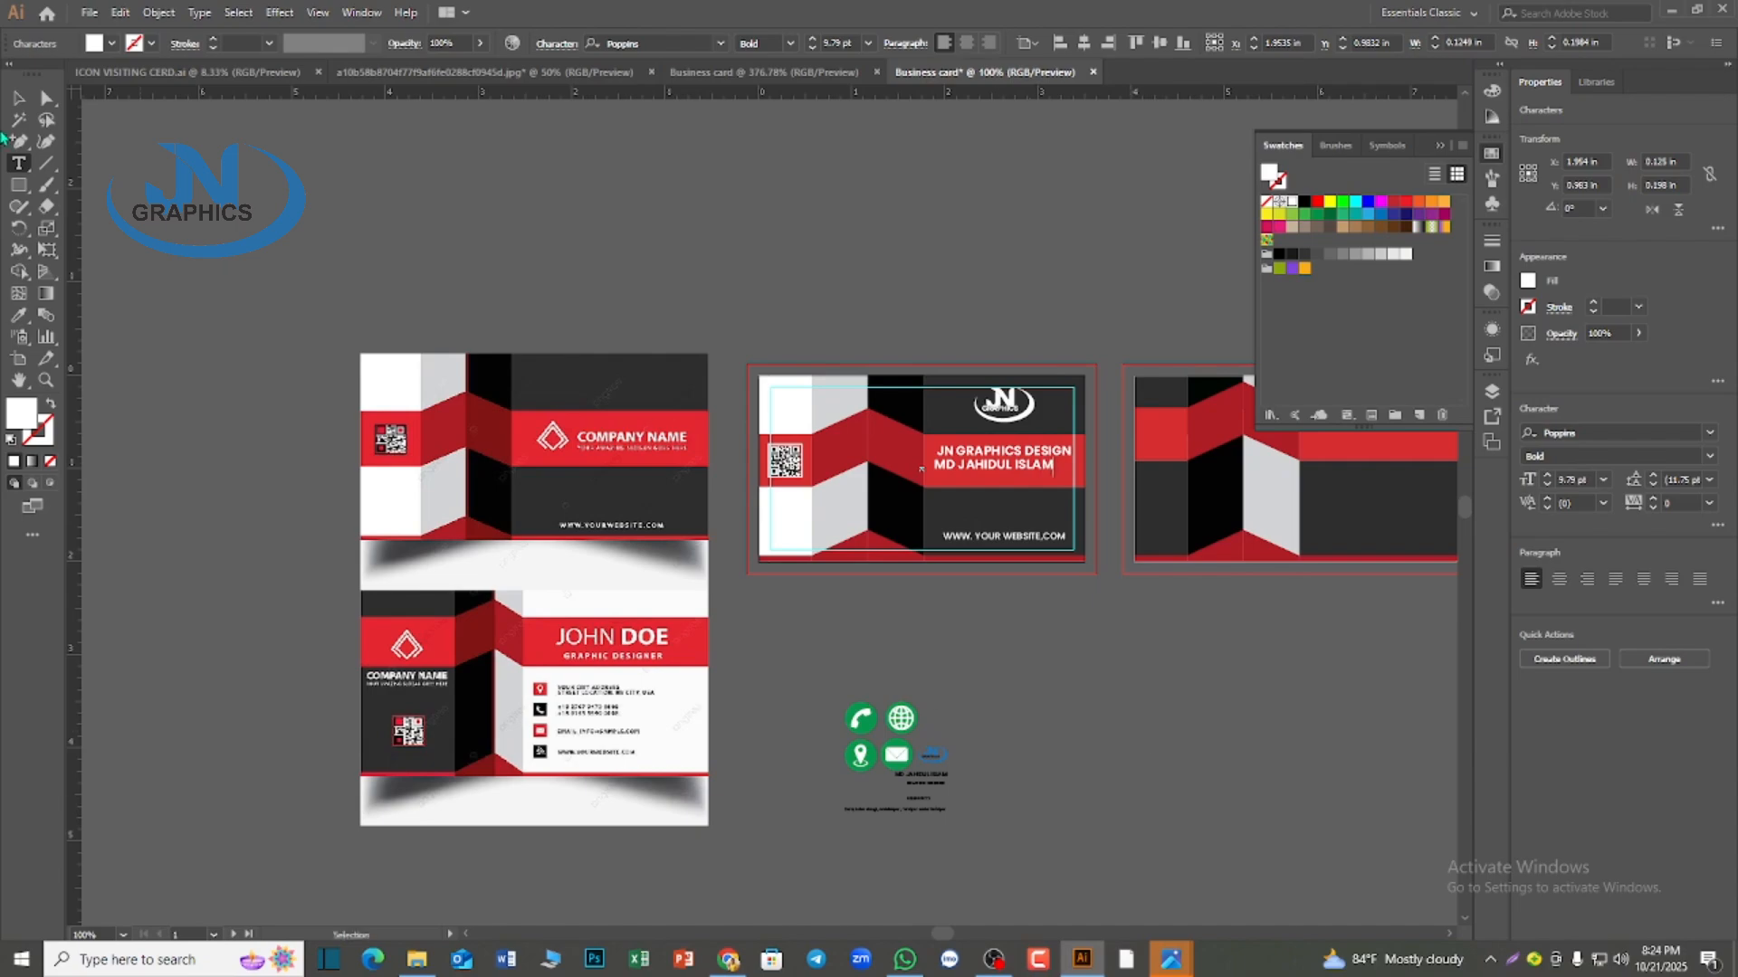
key("Escape")
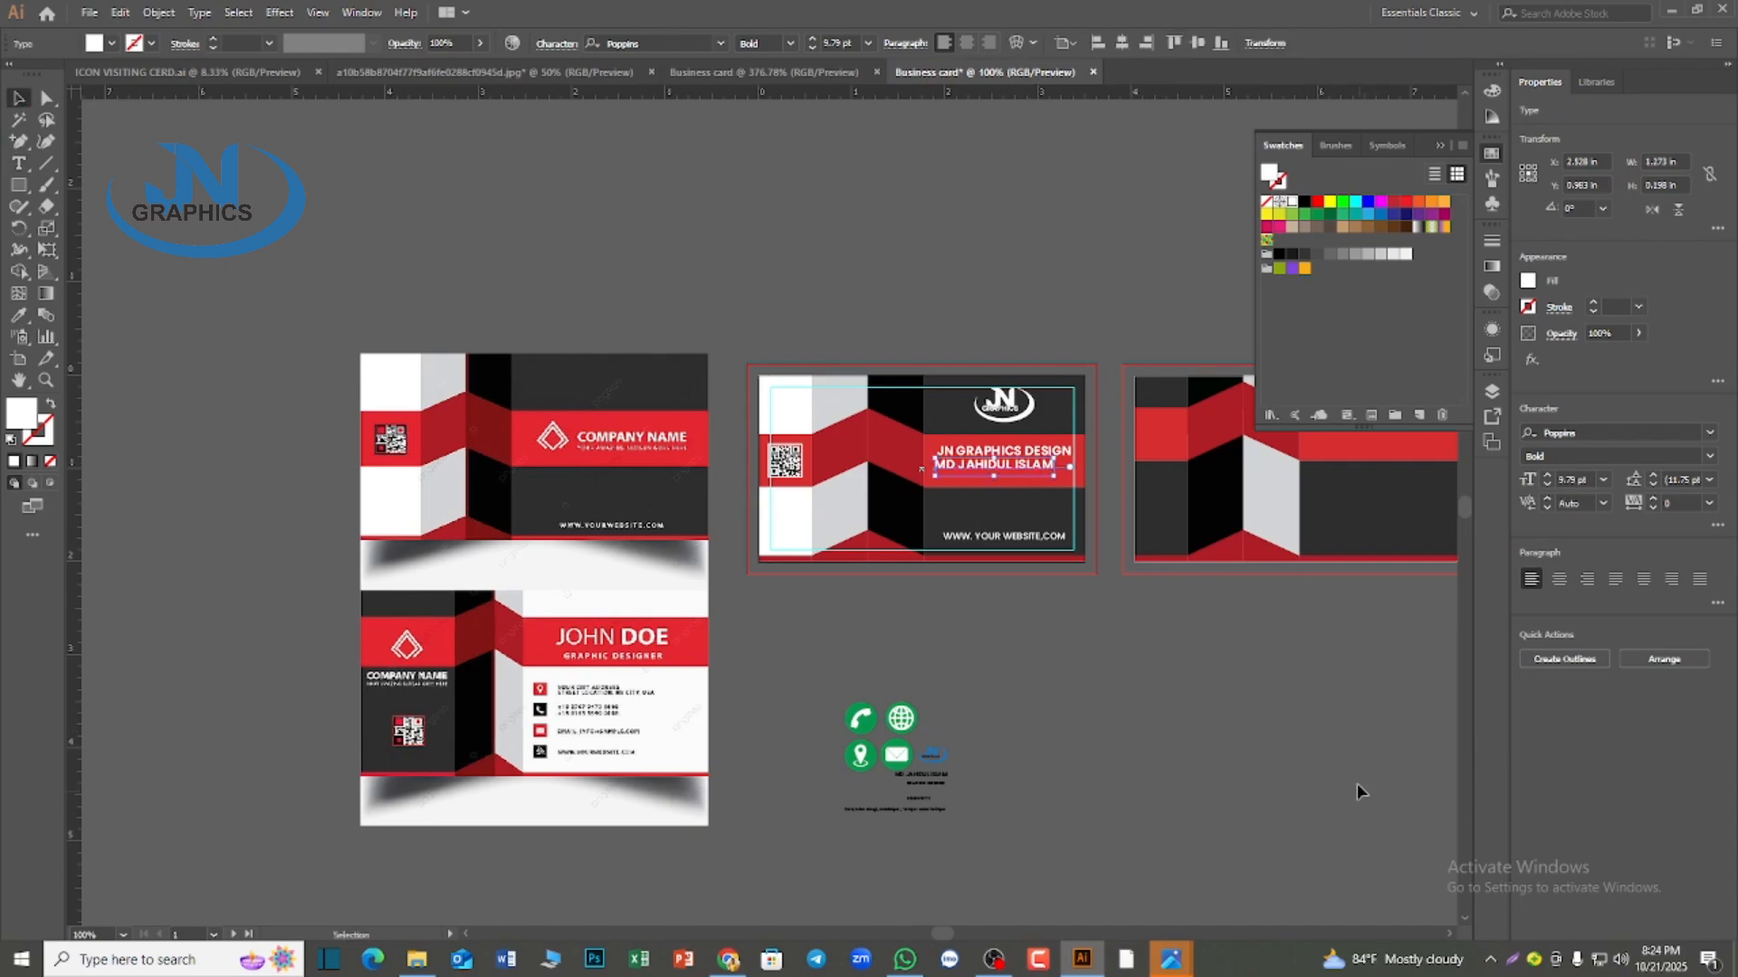
Reduce the font size of the name line under the headline to 6 pt
scroll(1053, 721, "up", 3)
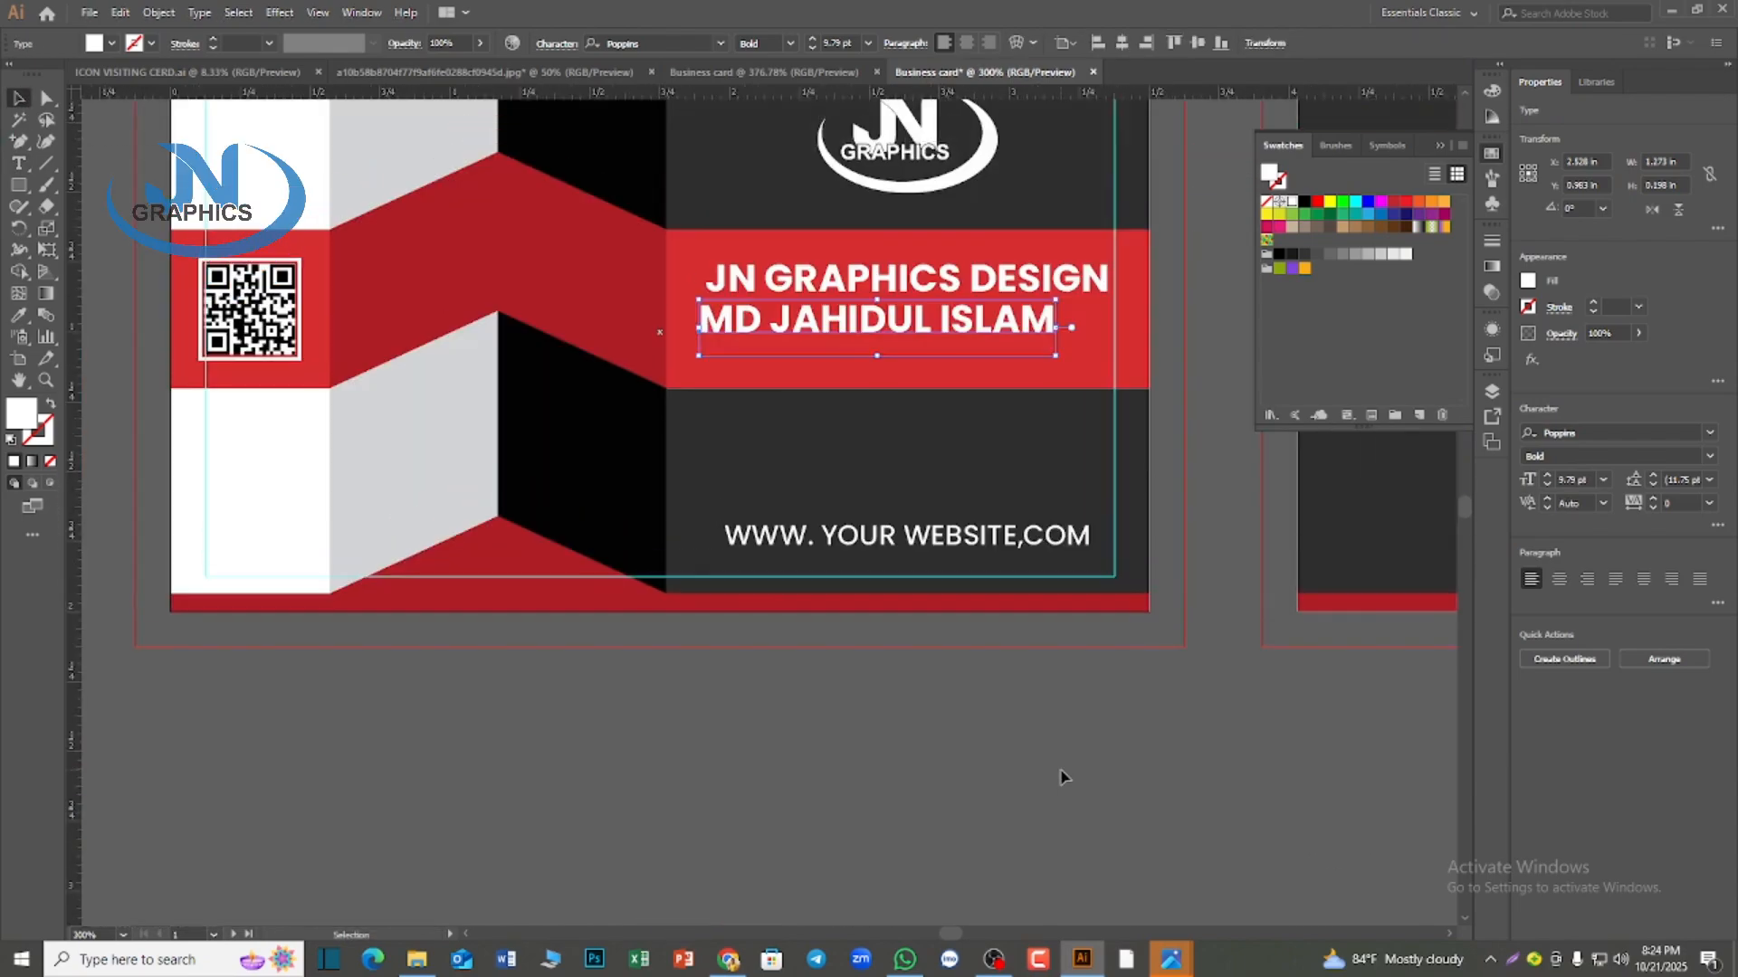
scroll(1056, 769, "up", 2)
scroll(1055, 801, "up", 1)
scroll(1055, 806, "up", 1)
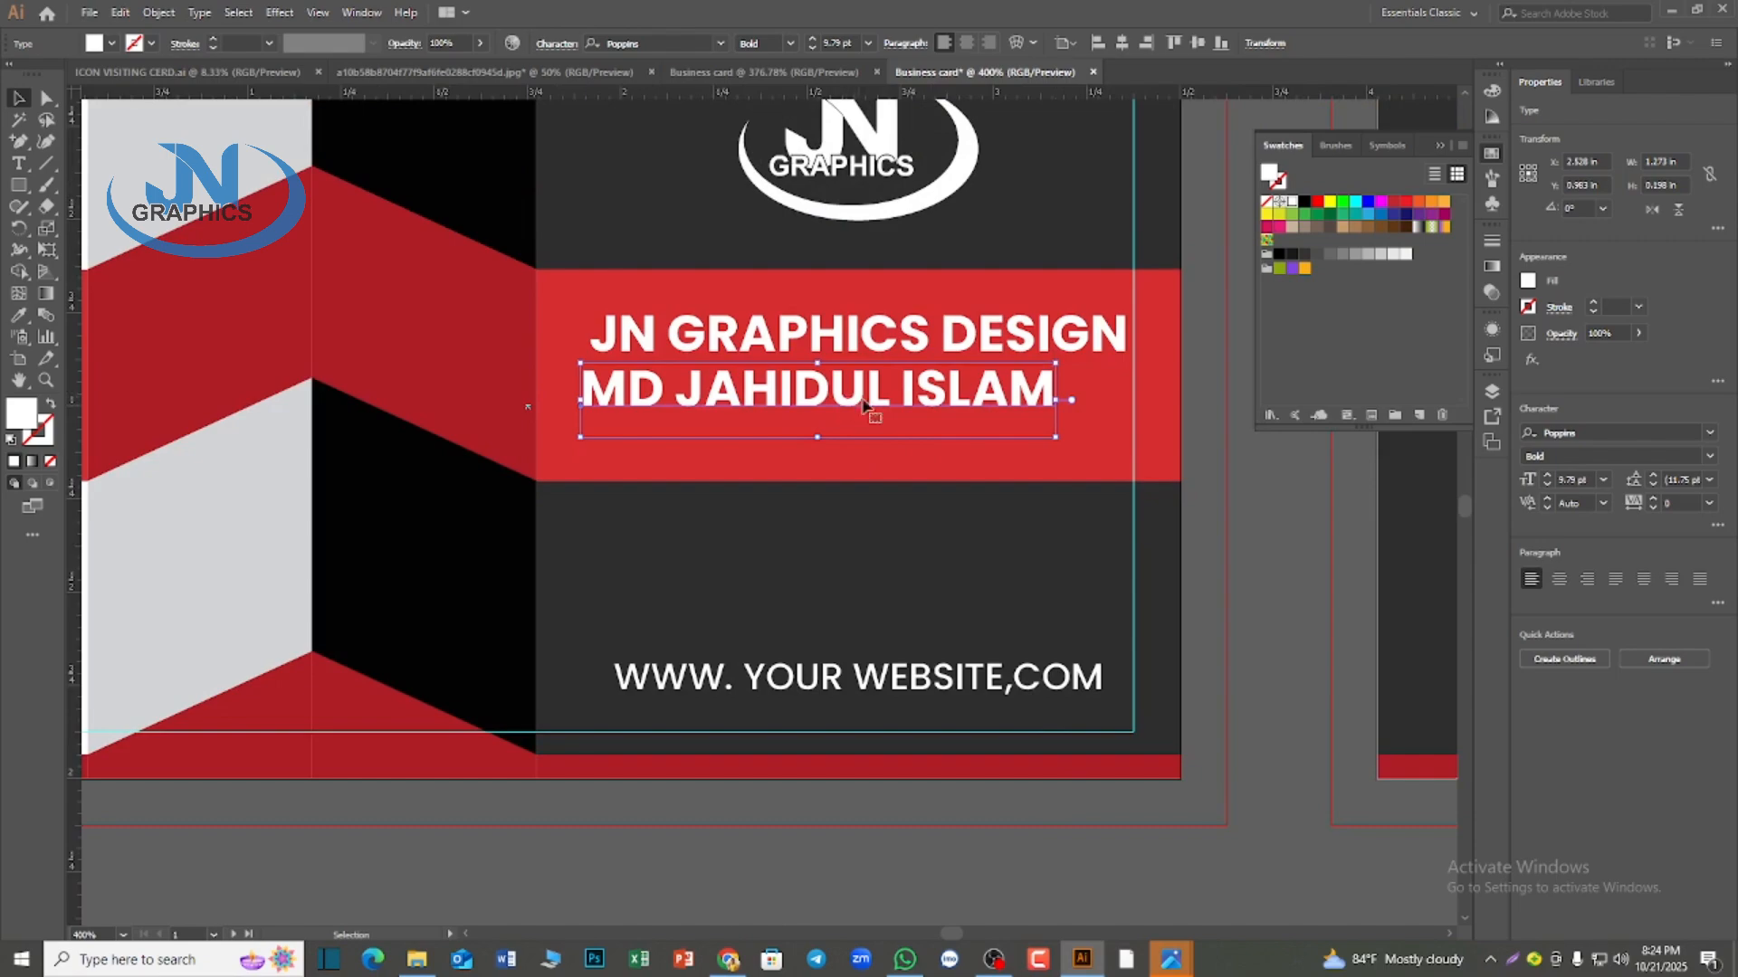
left_click(812, 47)
left_click(810, 48)
left_click(811, 48)
left_click(811, 48)
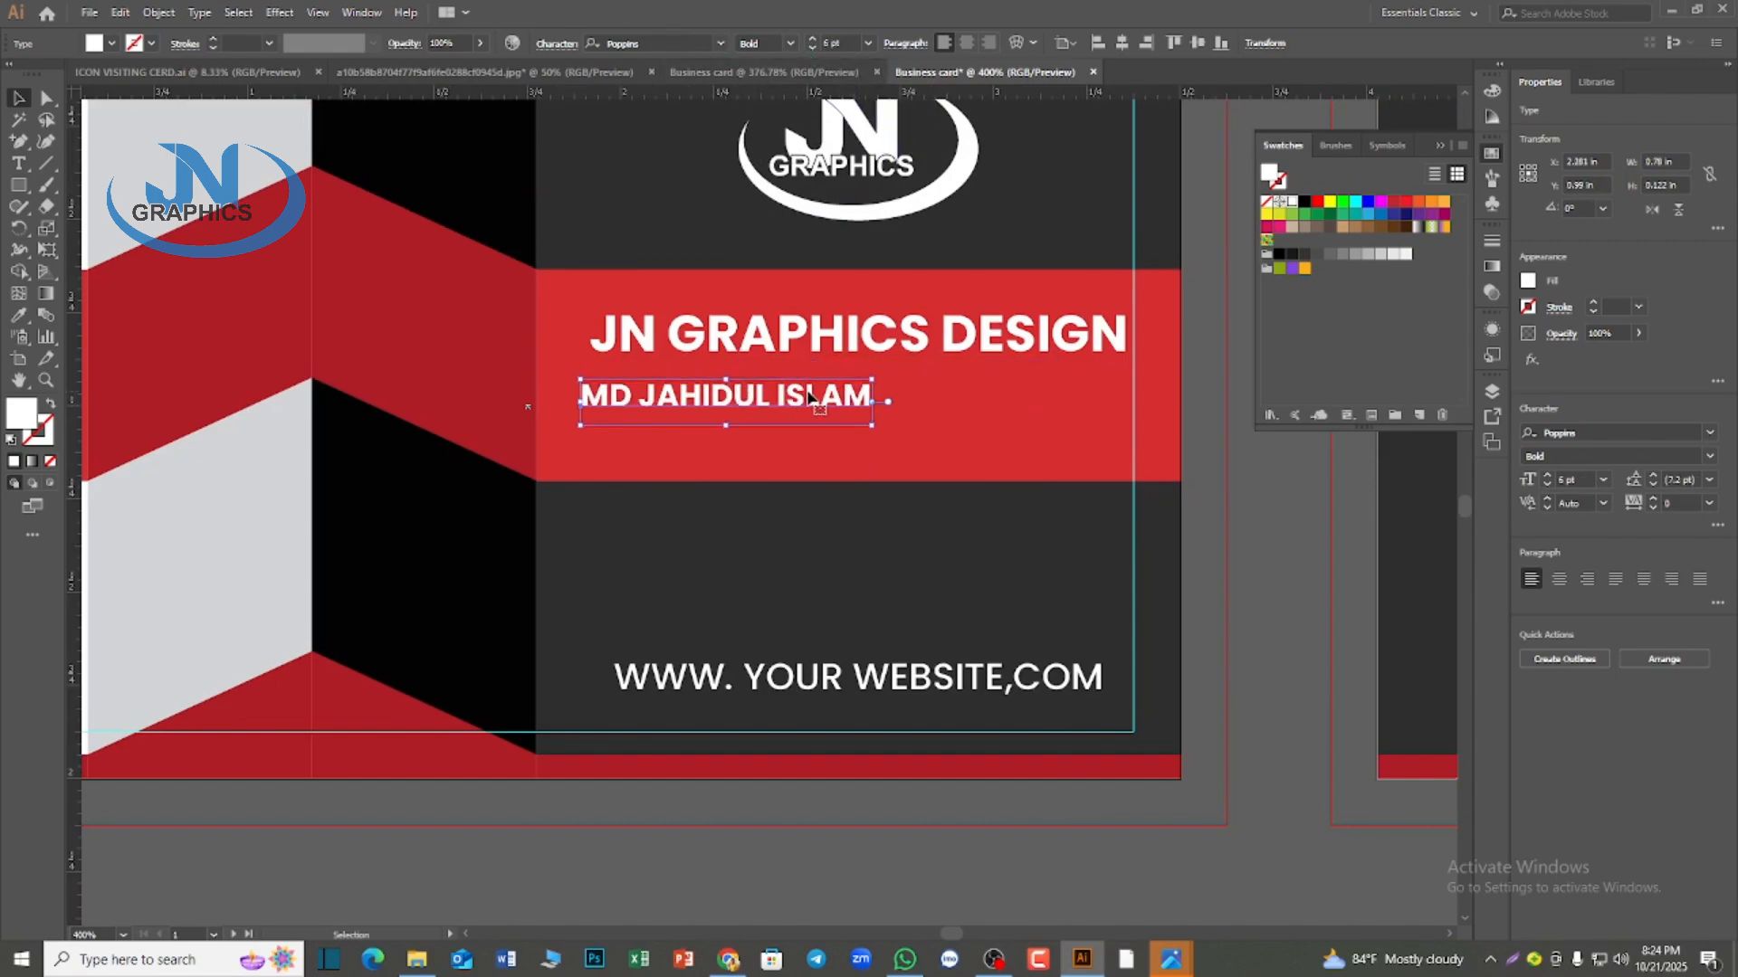
Center the name line horizontally on the red band, using the band as the key object
left_click(731, 454)
left_click(715, 401, "shift")
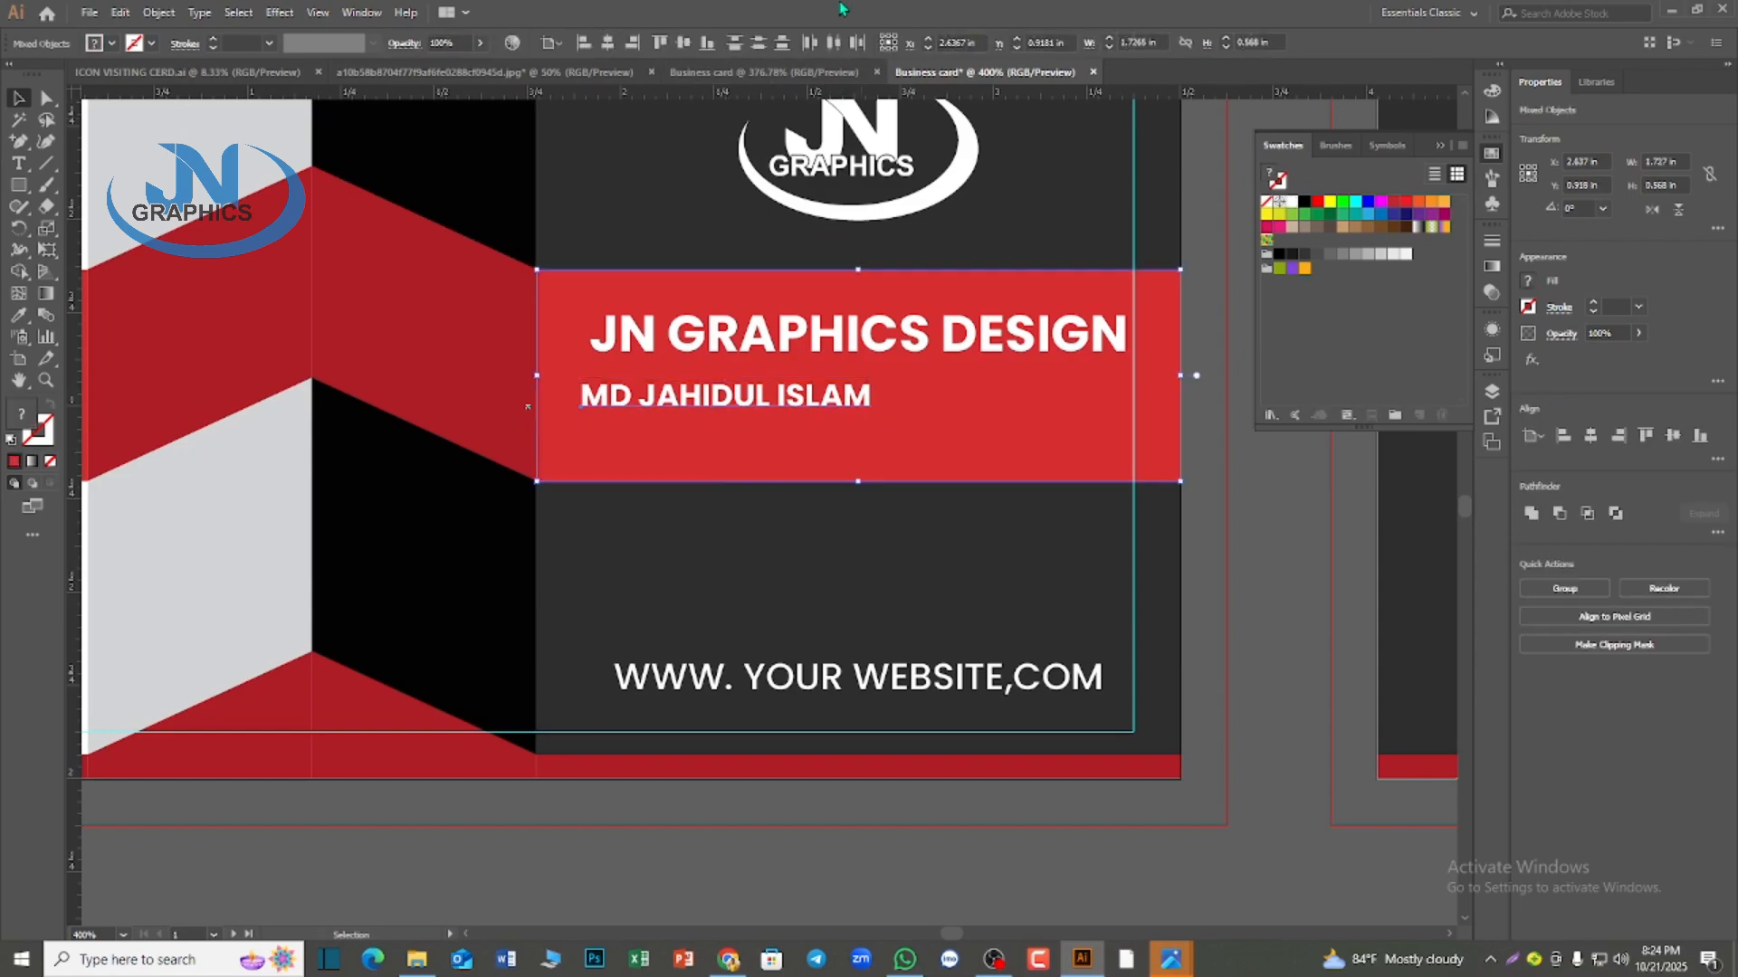
left_click(609, 44)
key("ctrl+z")
left_click(887, 438)
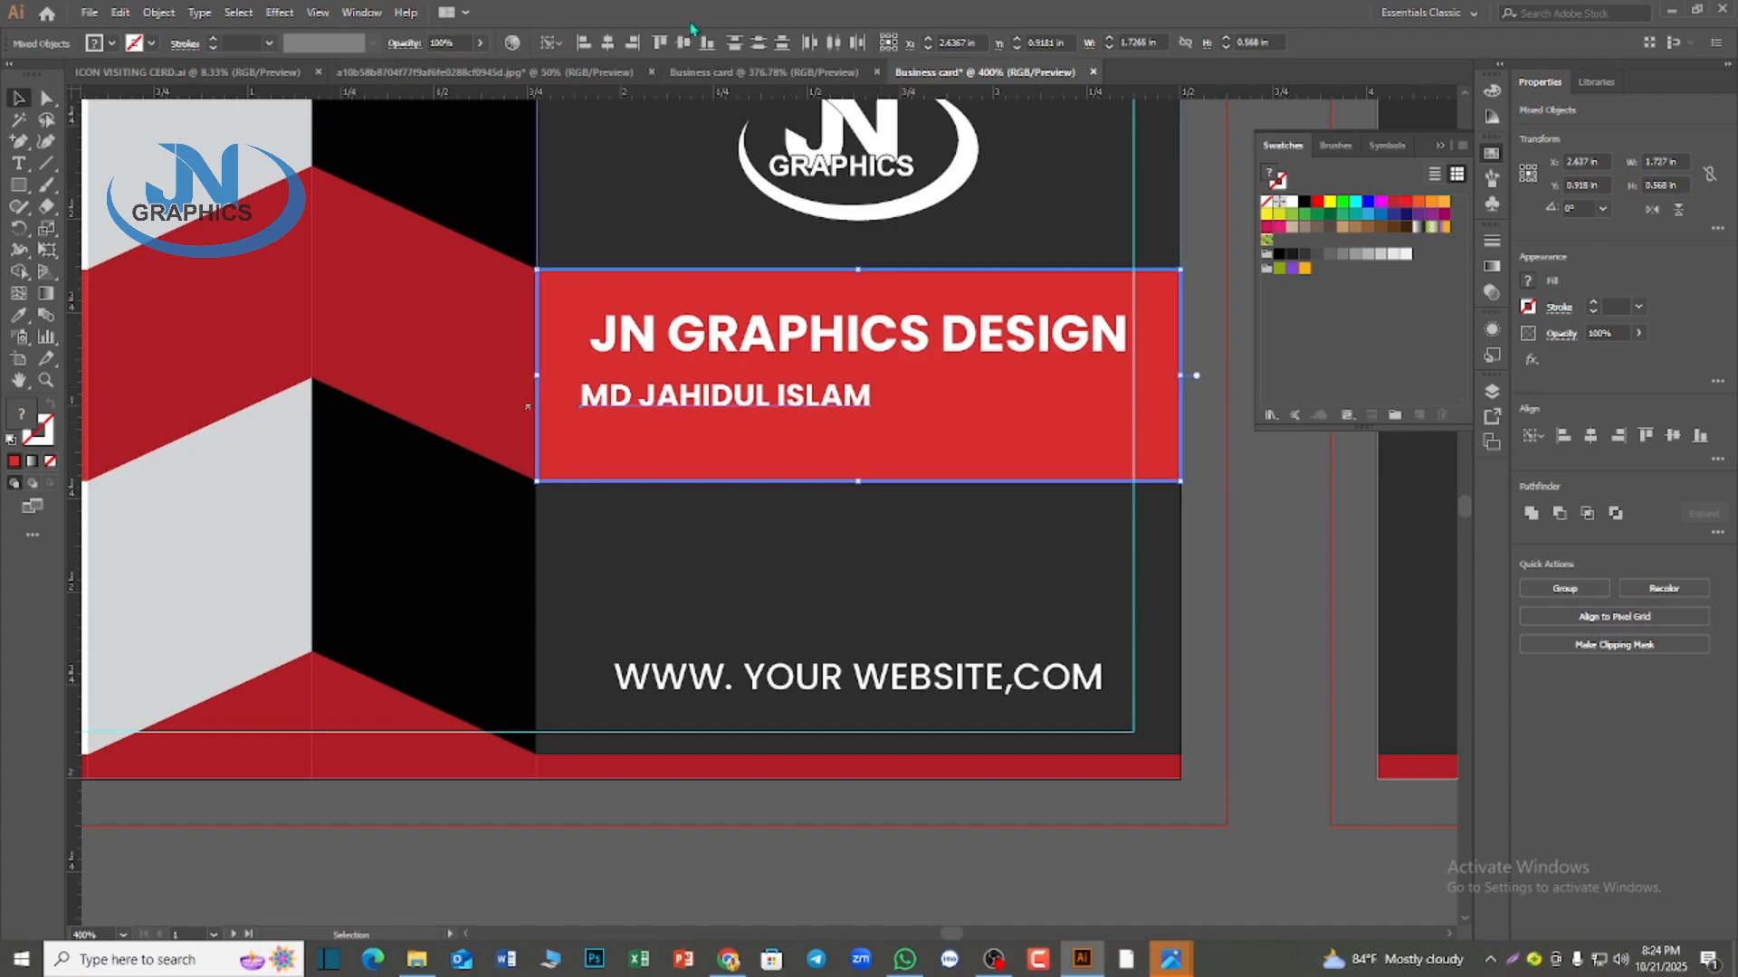
left_click(609, 44)
left_click(1258, 589)
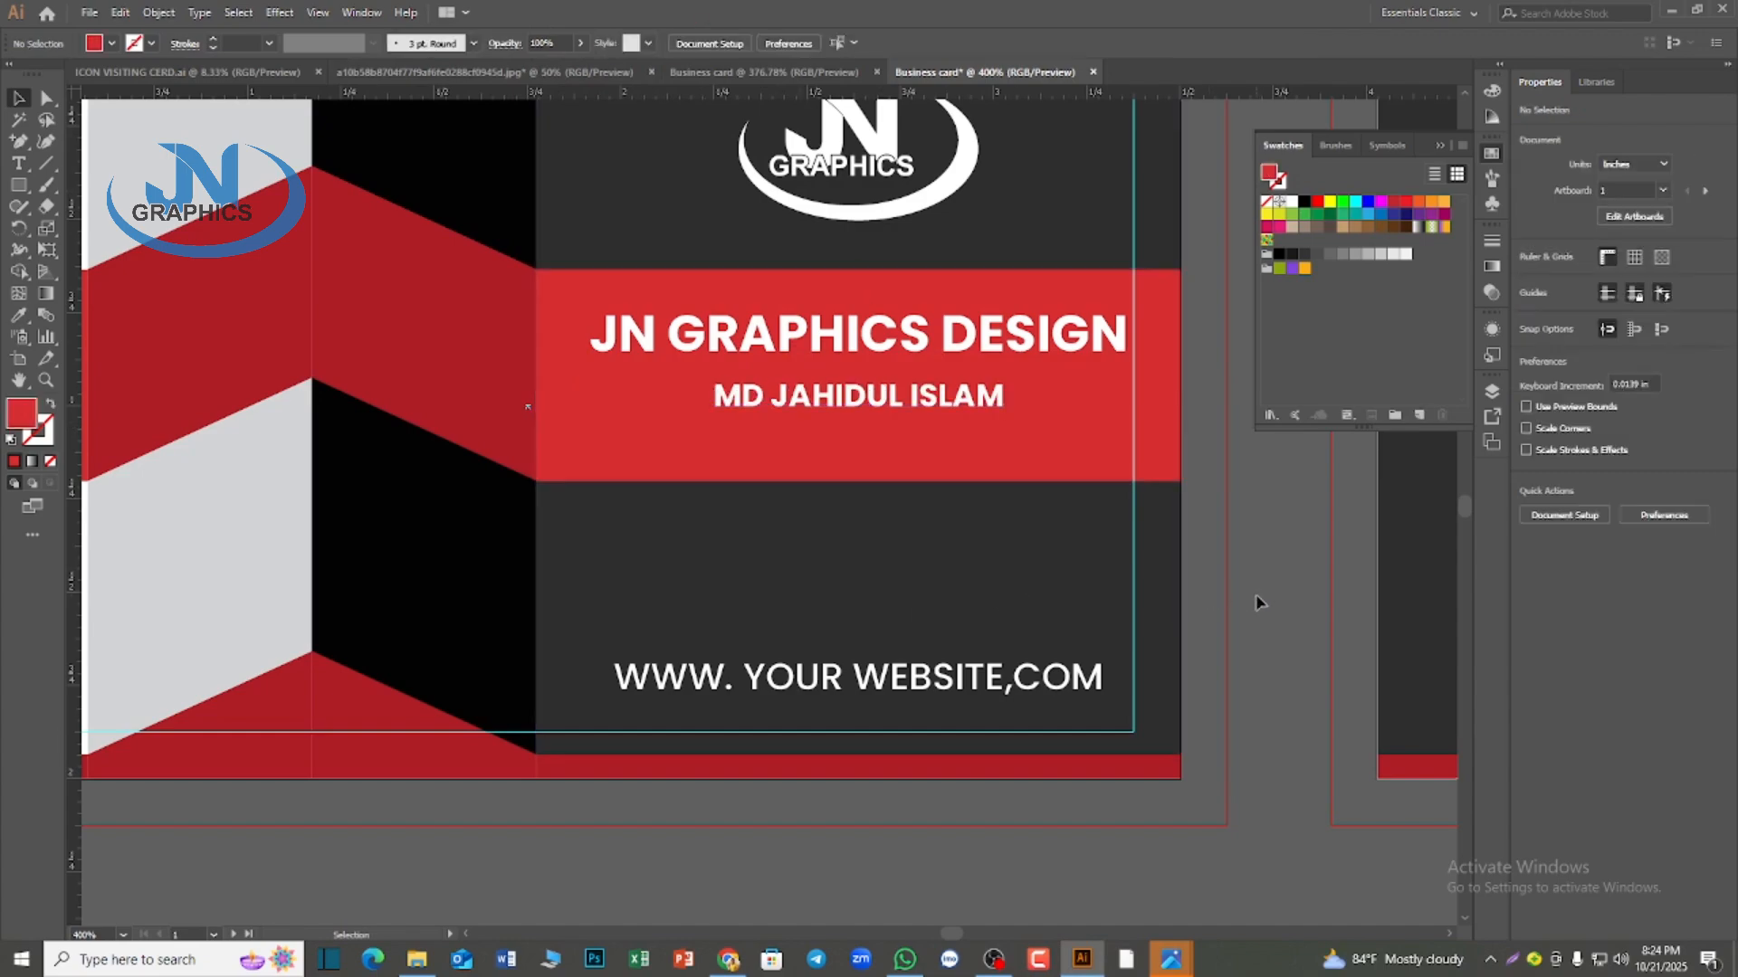
Enlarge the name line around its center to about 8.33 pt
scroll(1256, 598, "down", 1)
scroll(1097, 472, "up", 1)
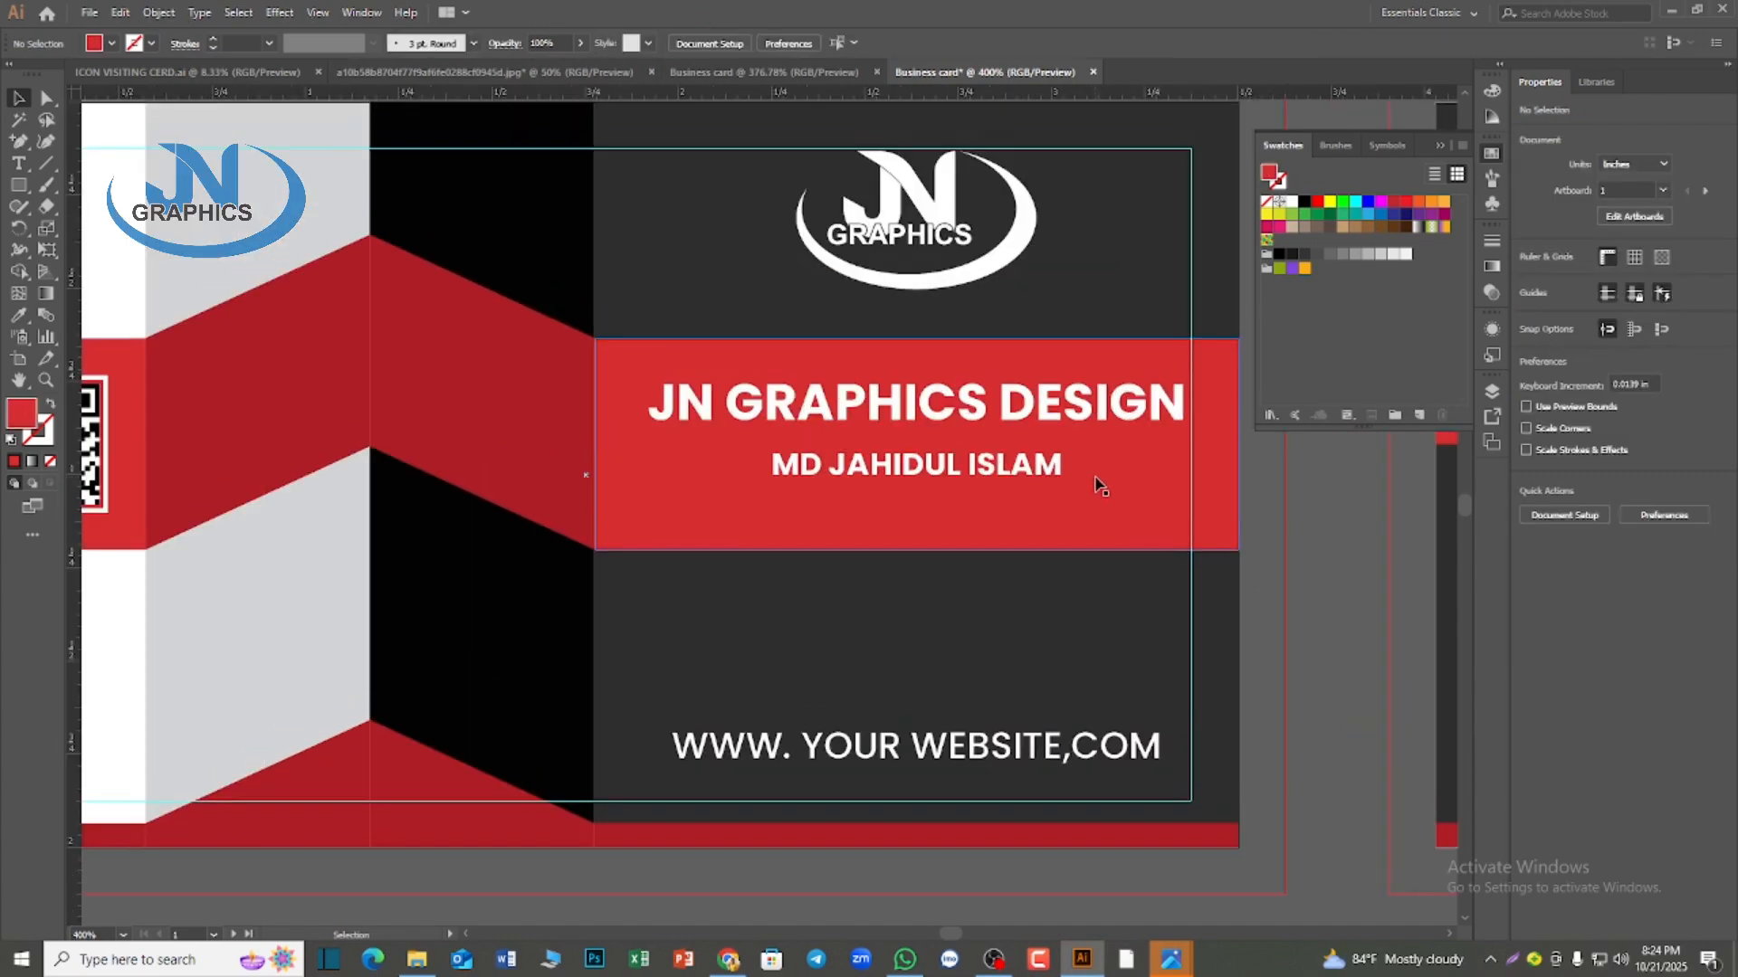
left_click(914, 409)
left_click(917, 466)
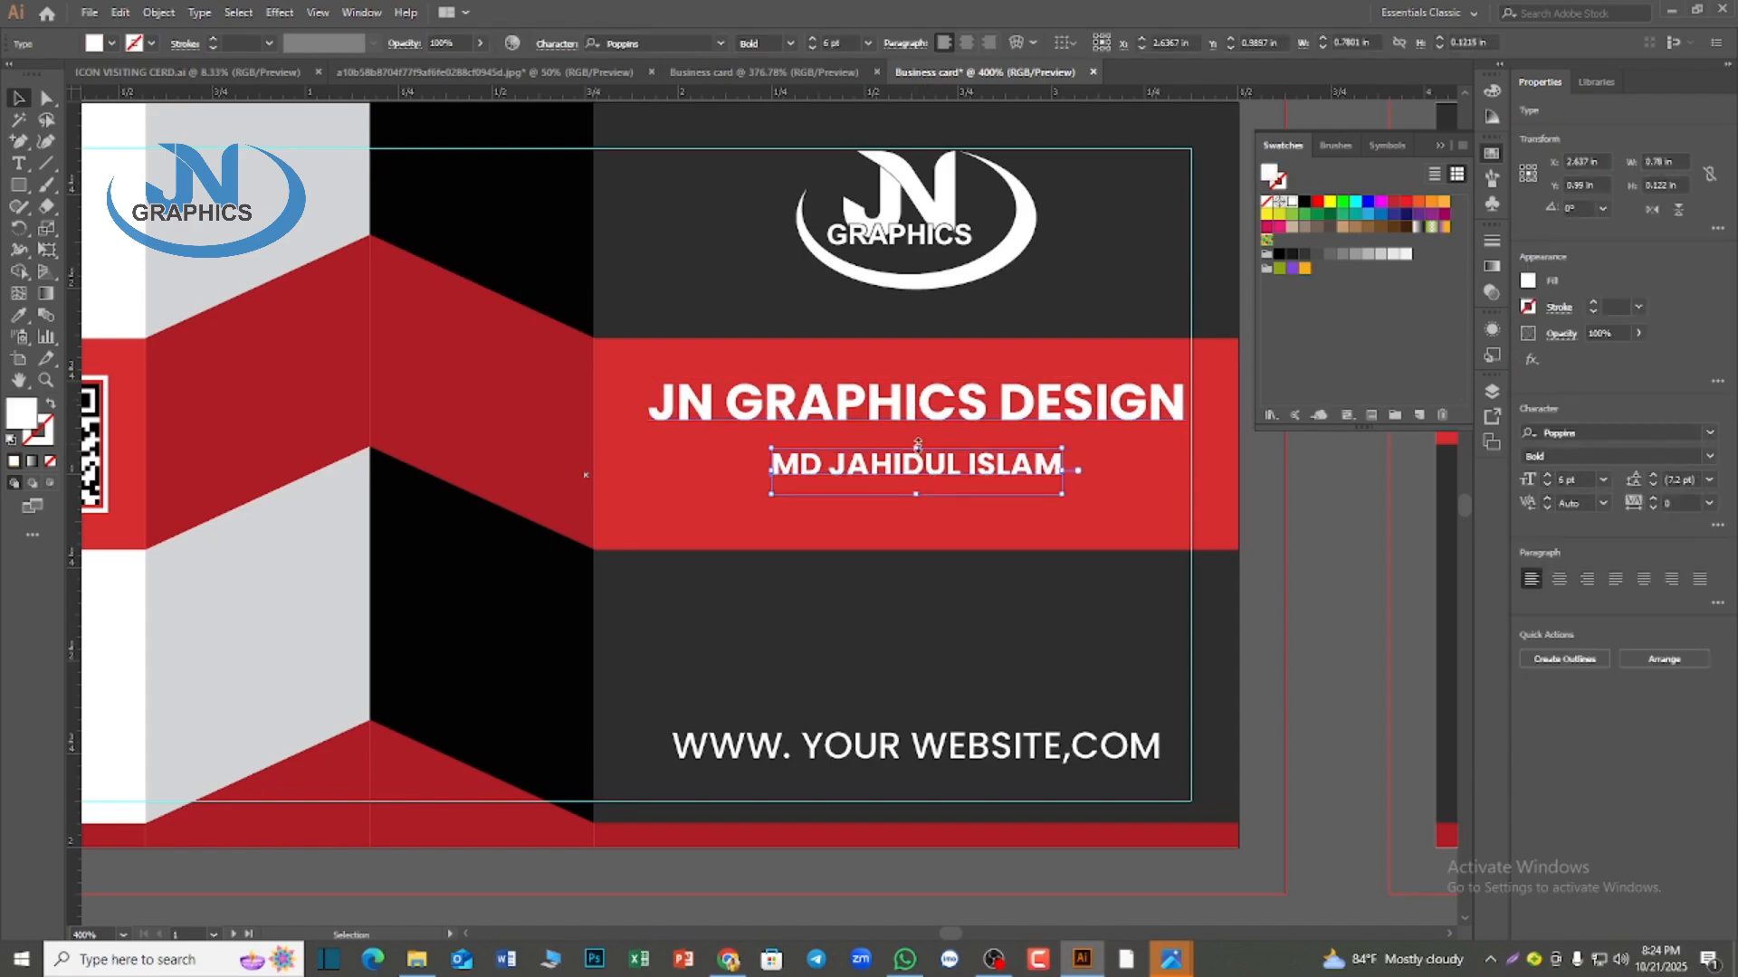
left_click_drag(916, 445, 917, 434)
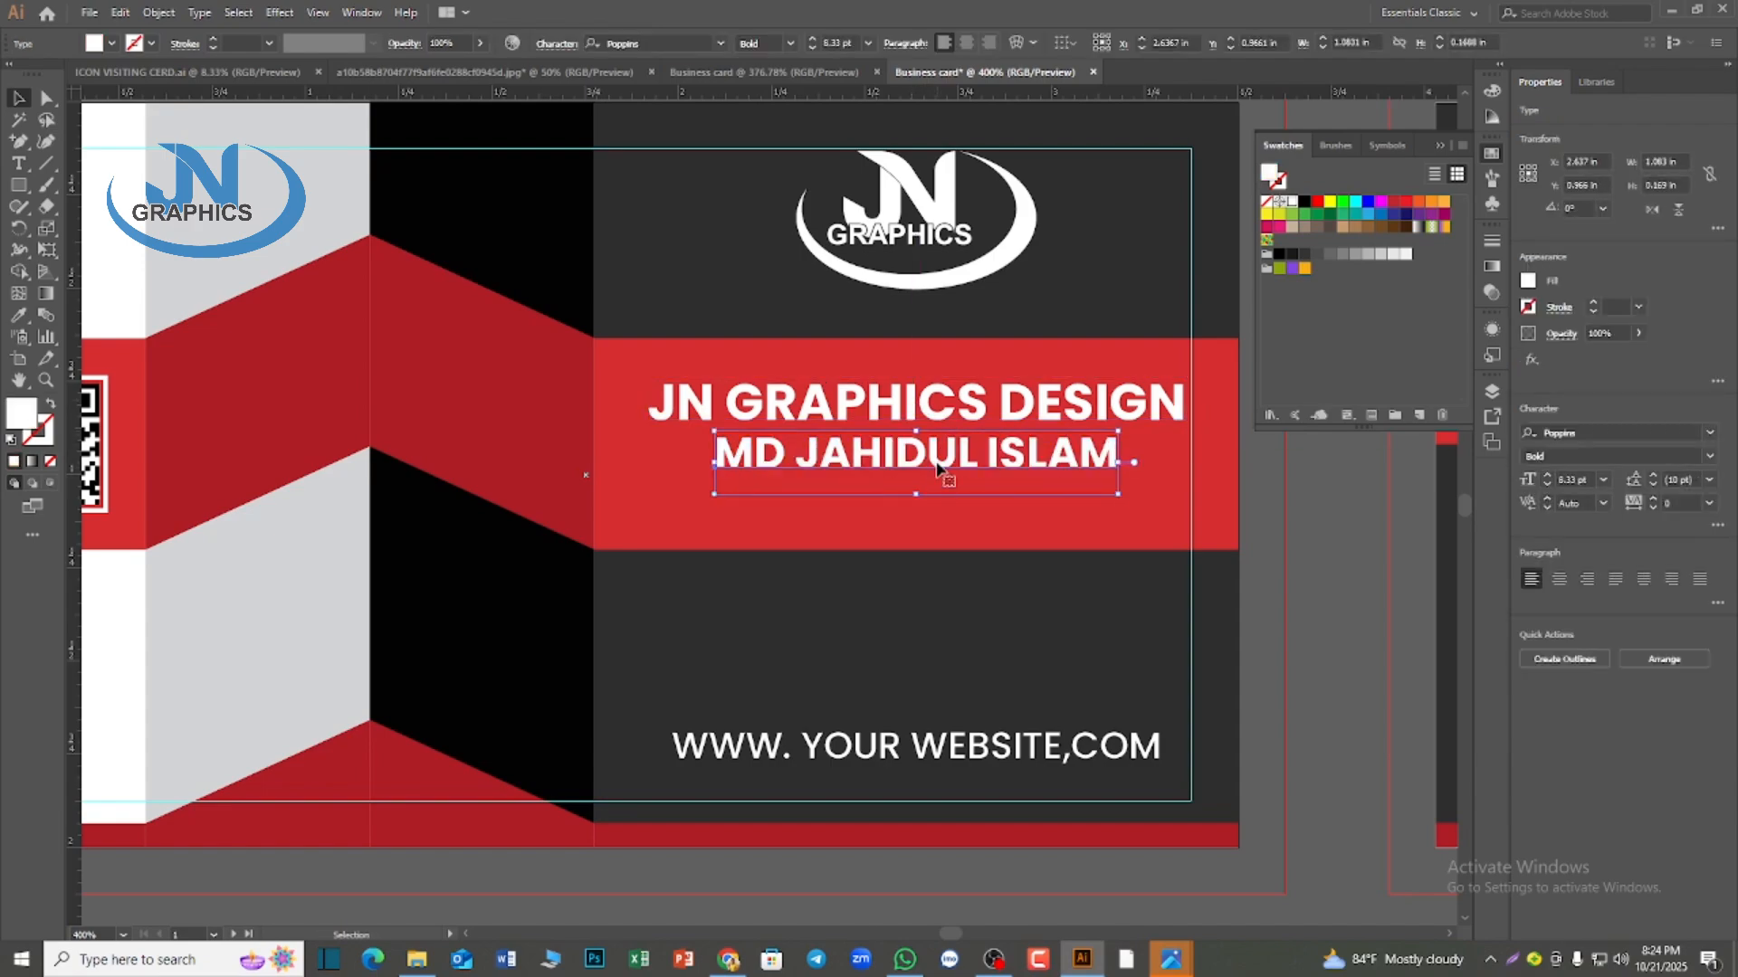
Change the name line from bold to a lighter Poppins weight
left_click(789, 43)
left_click(782, 231)
left_click(1355, 677)
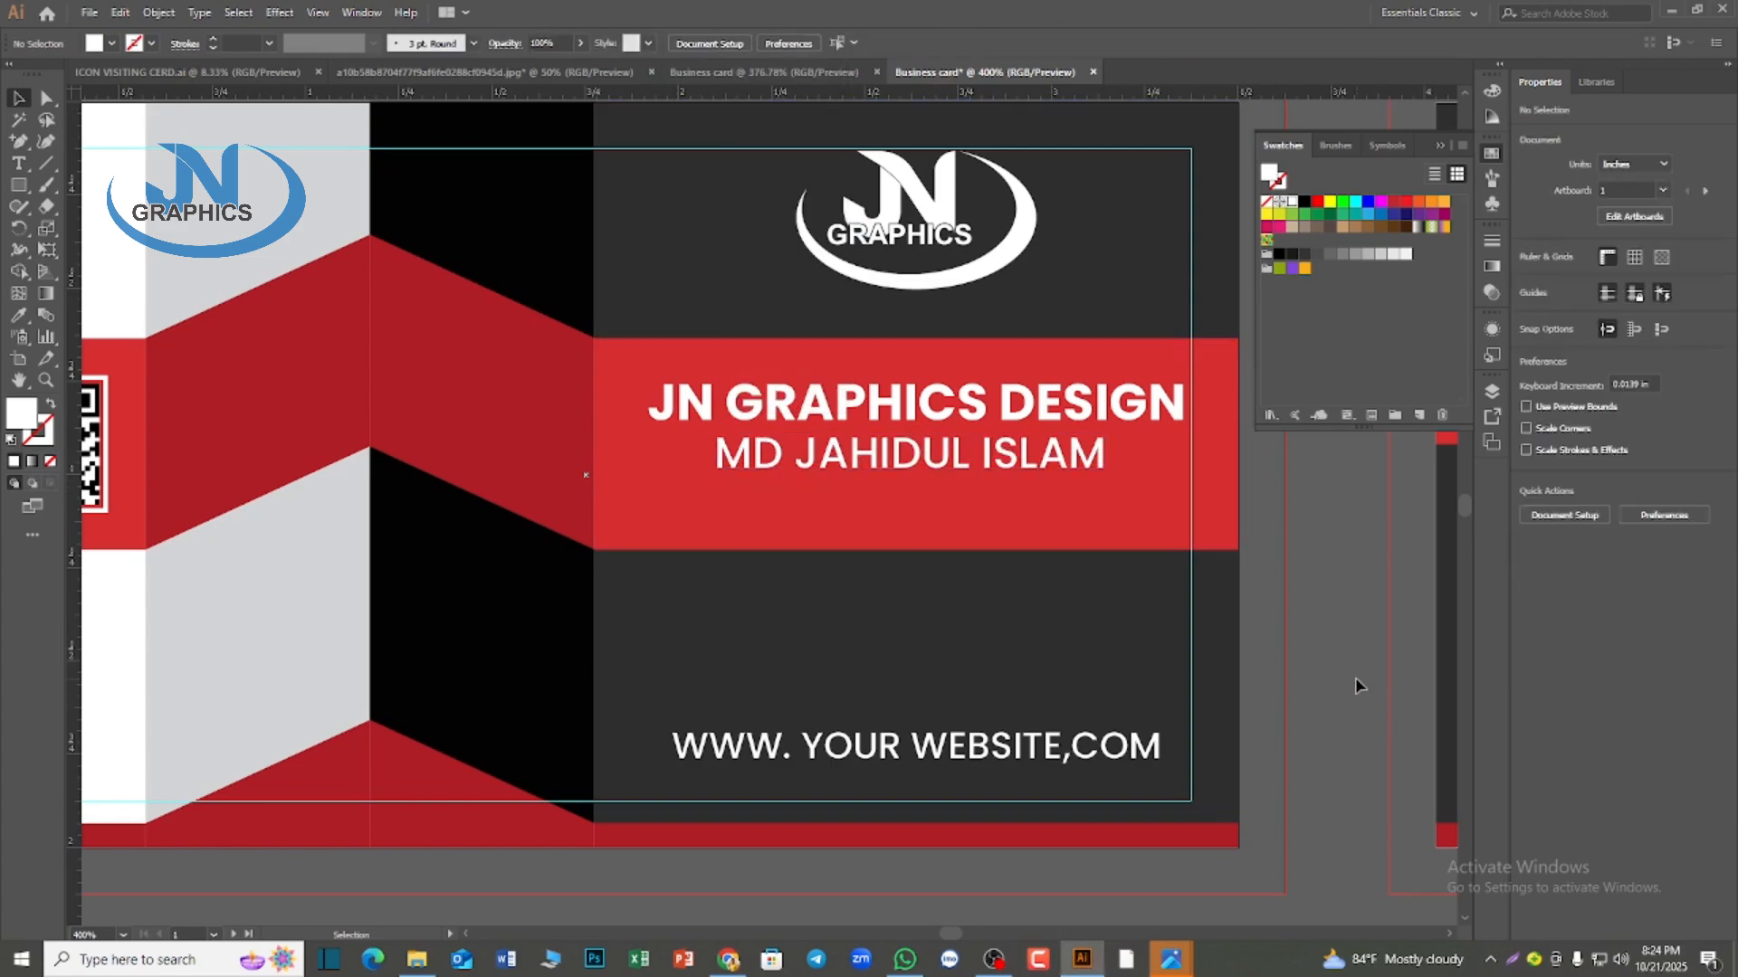
Try to select the first card's margin guide along its upper and side edges
scroll(1355, 677, "down", 2)
scroll(1267, 761, "down", 1)
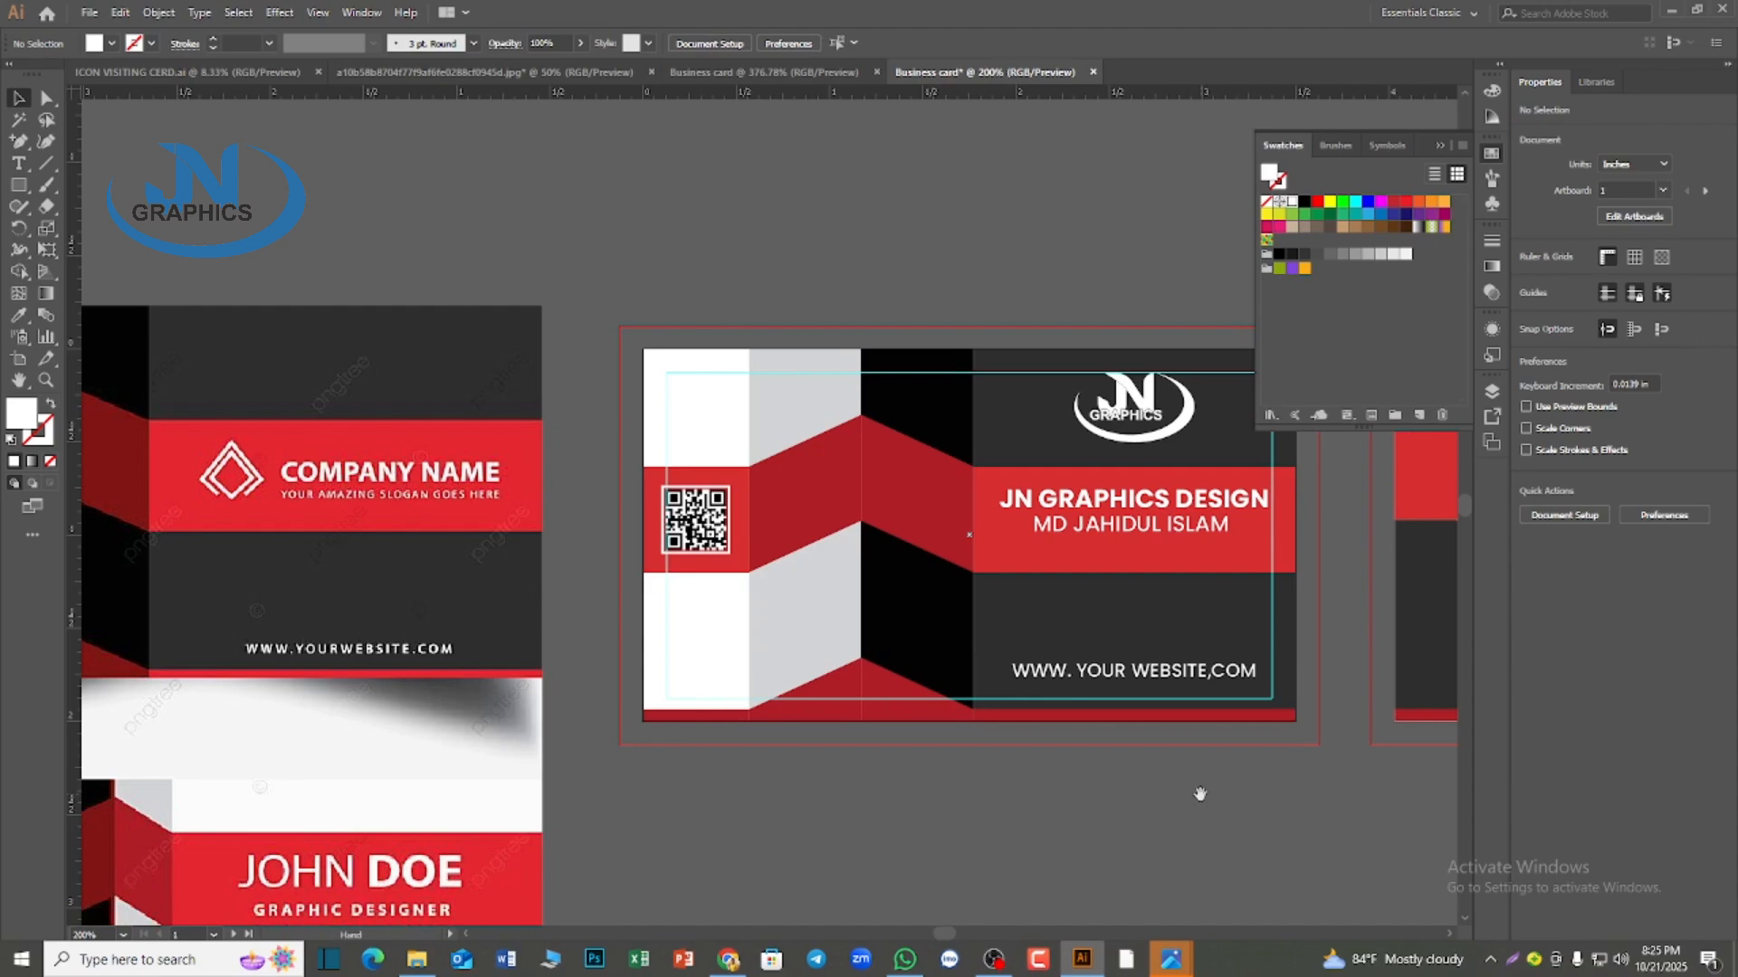
left_click_drag(1199, 793, 827, 776)
left_click(896, 623)
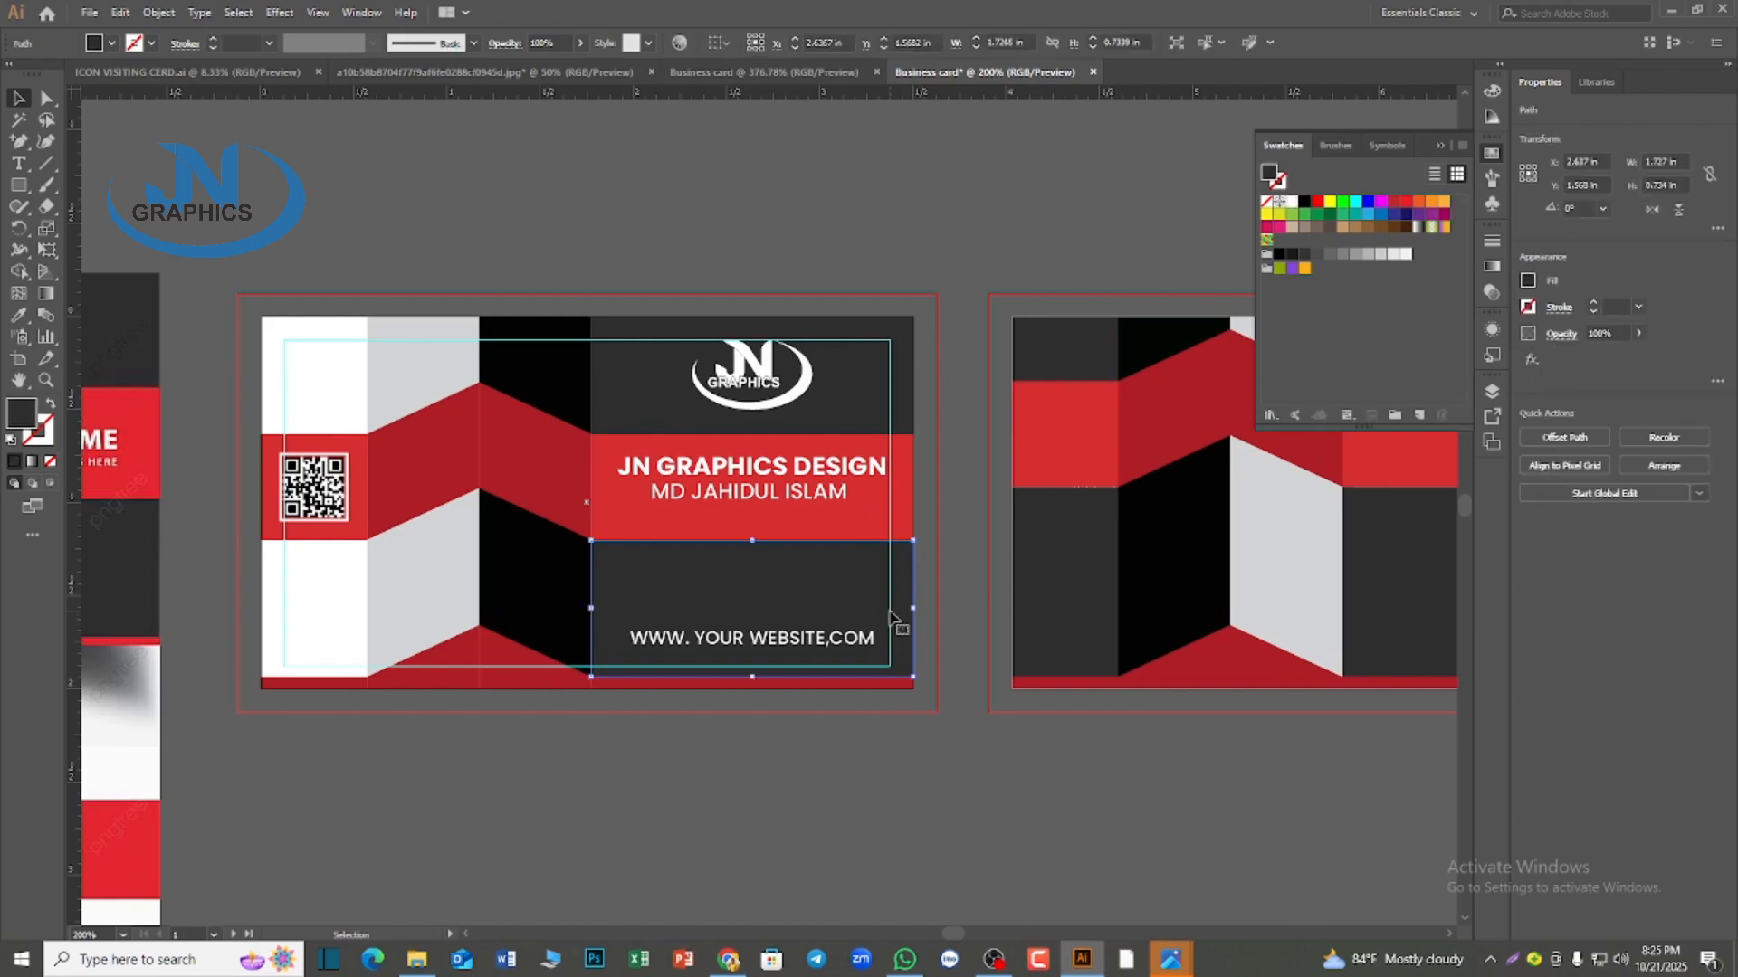
left_click(883, 352)
right_click(561, 337)
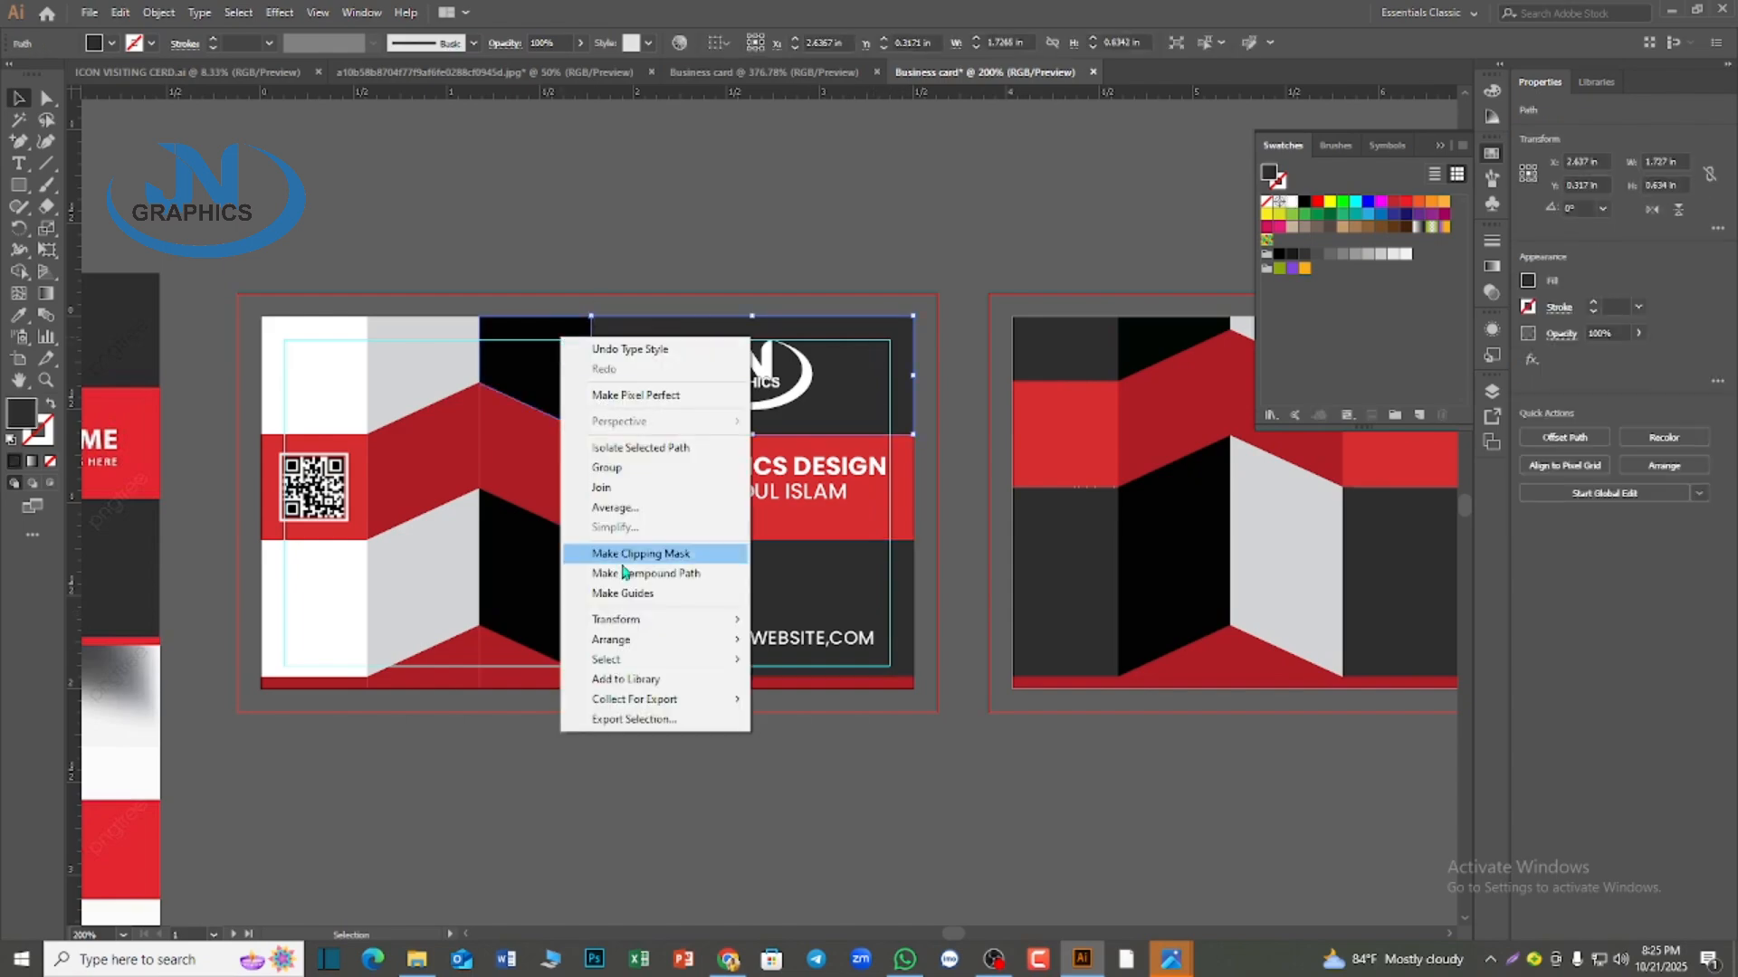
left_click(758, 211)
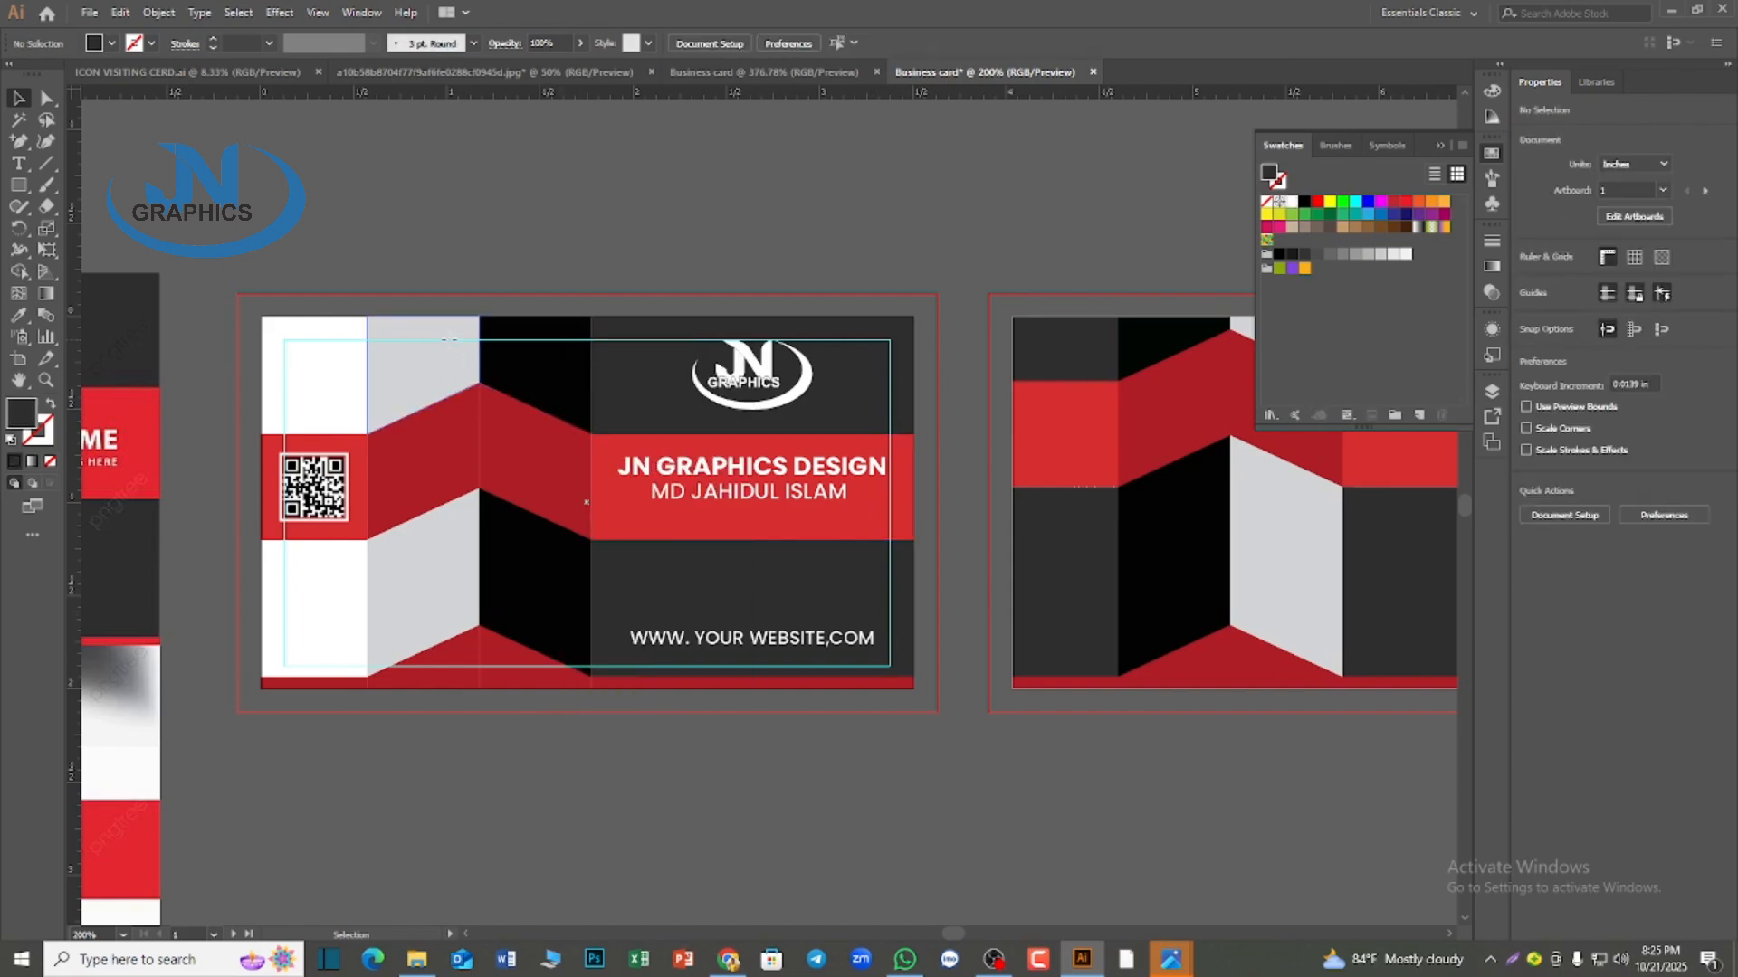
left_click(449, 342)
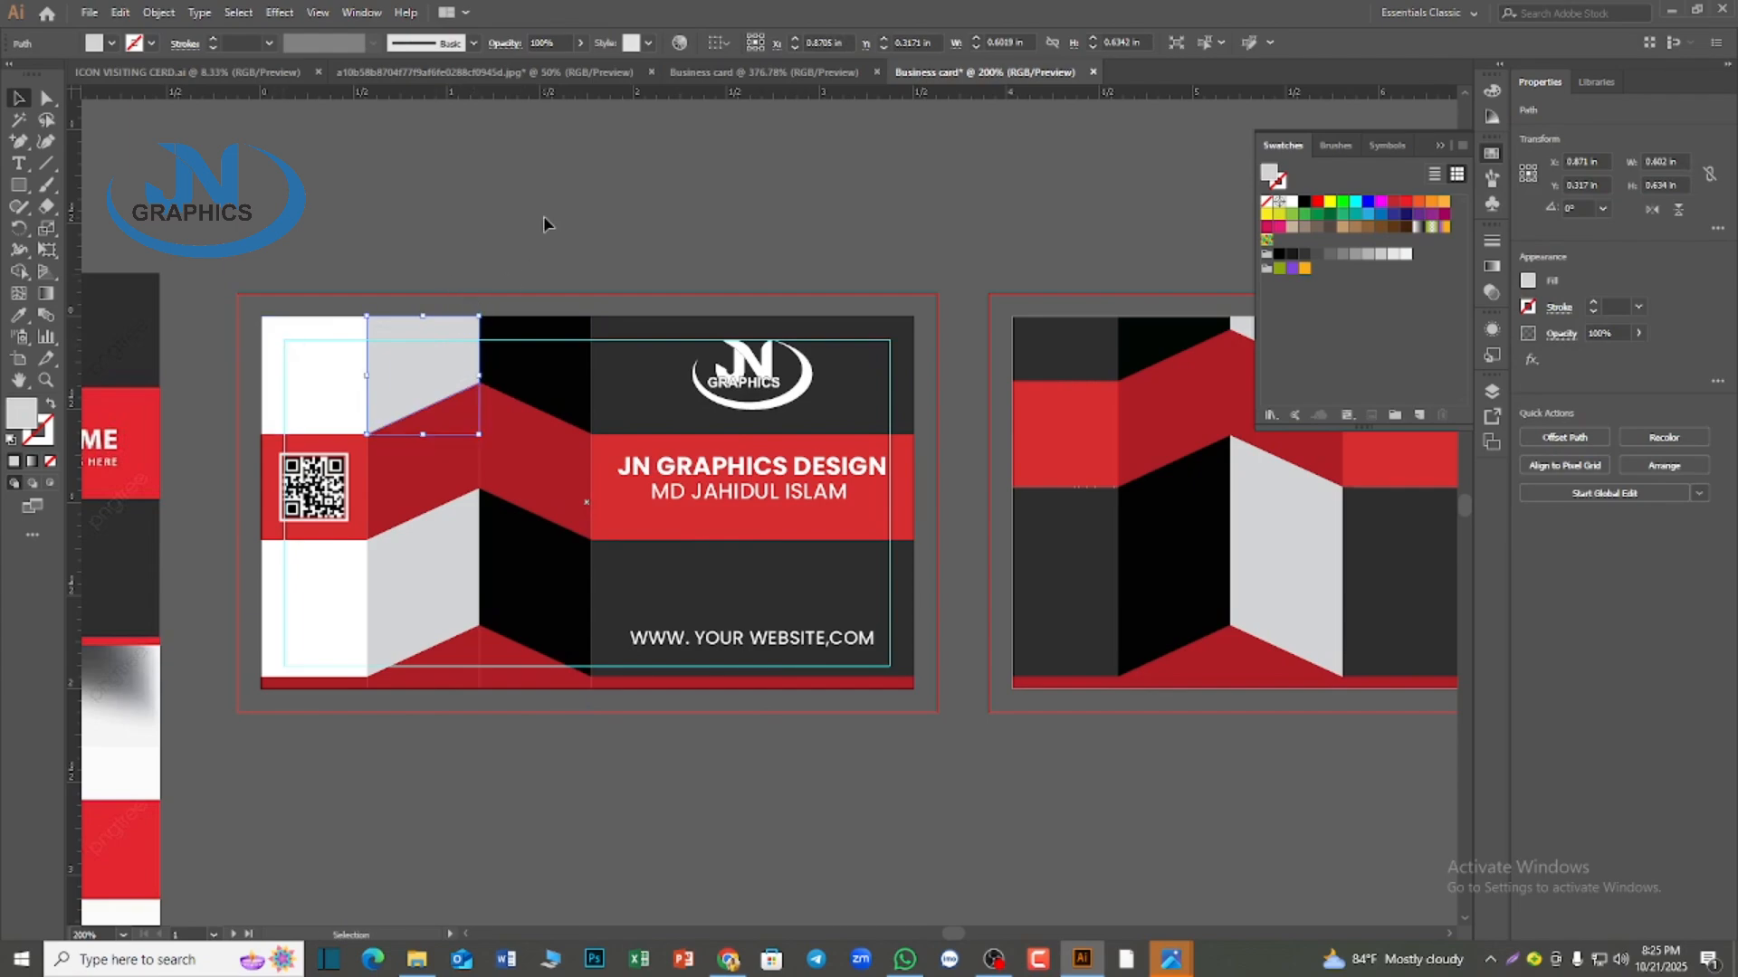
left_click(285, 407)
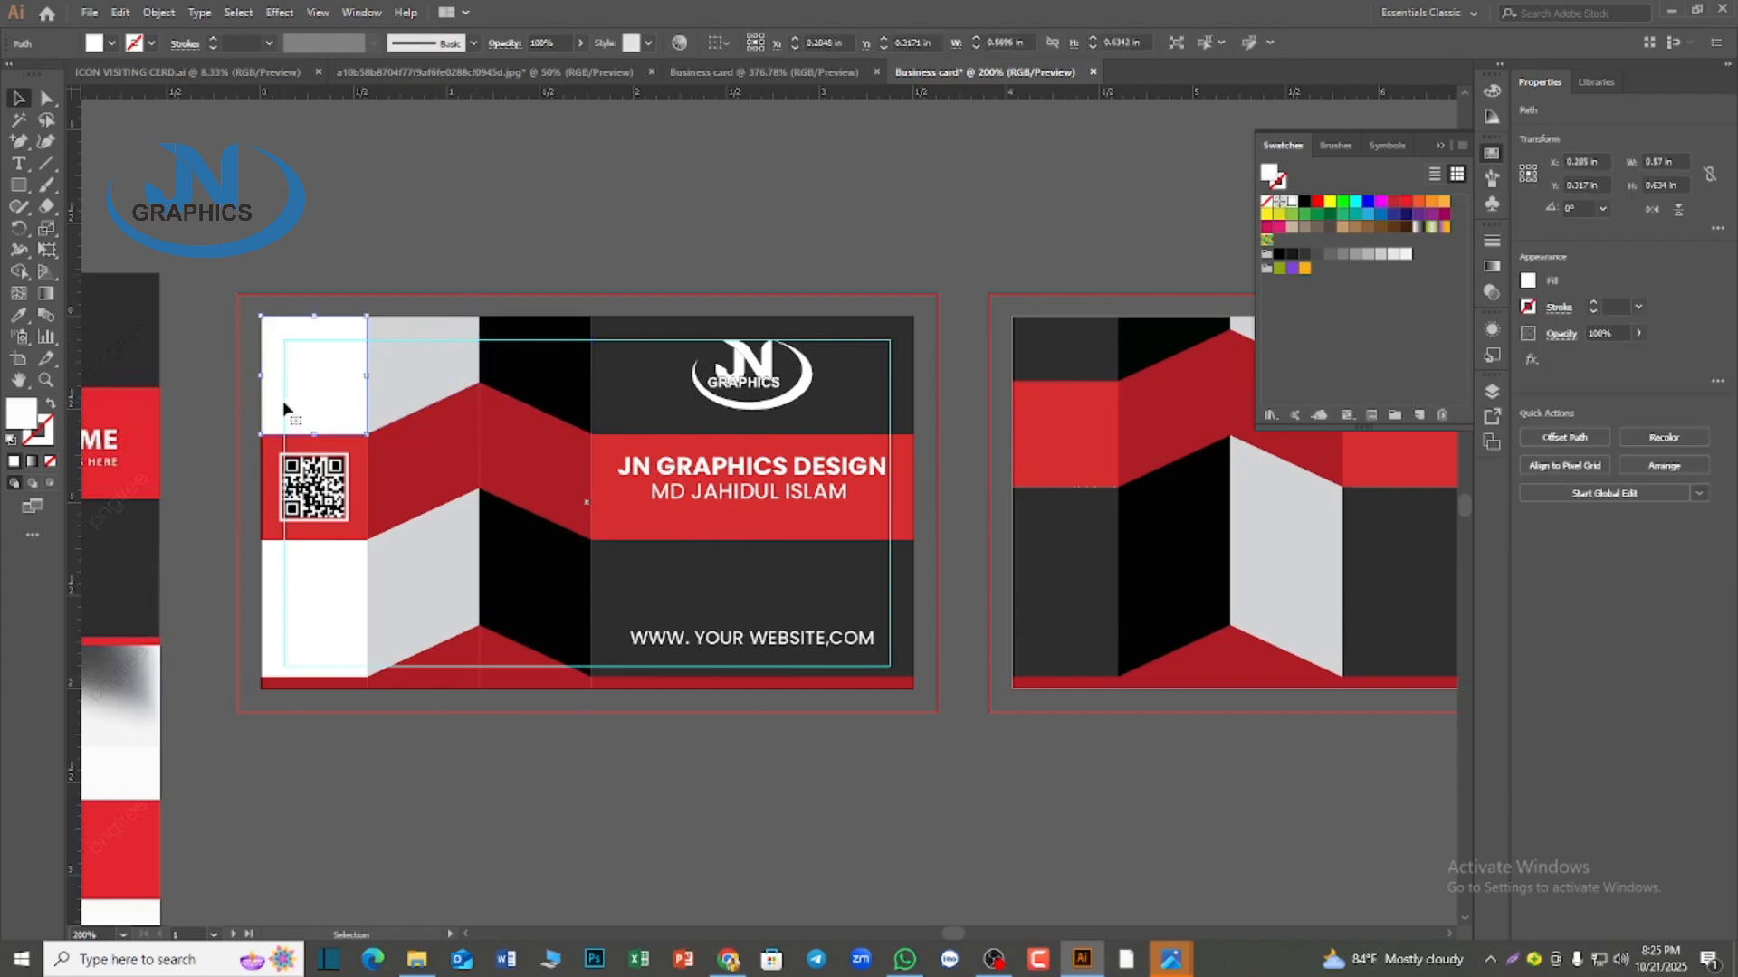
Try to select the margin guide at its lower corner beside the website line
scroll(917, 753, "up", 2)
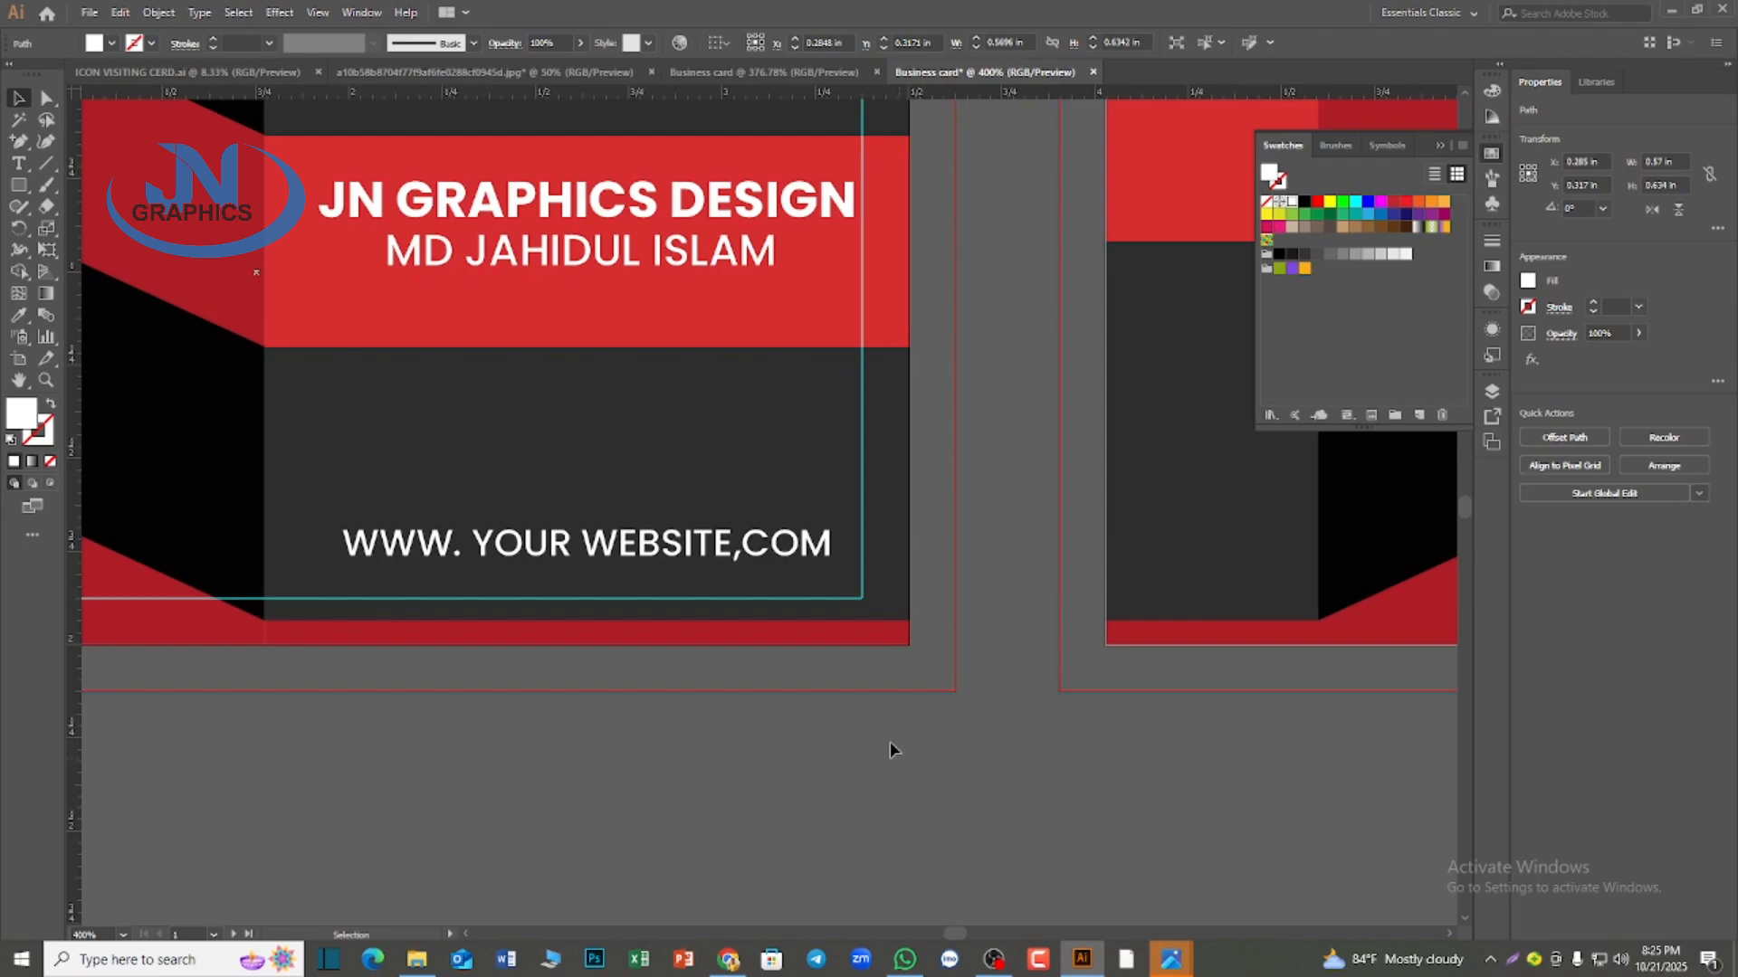
right_click(841, 605)
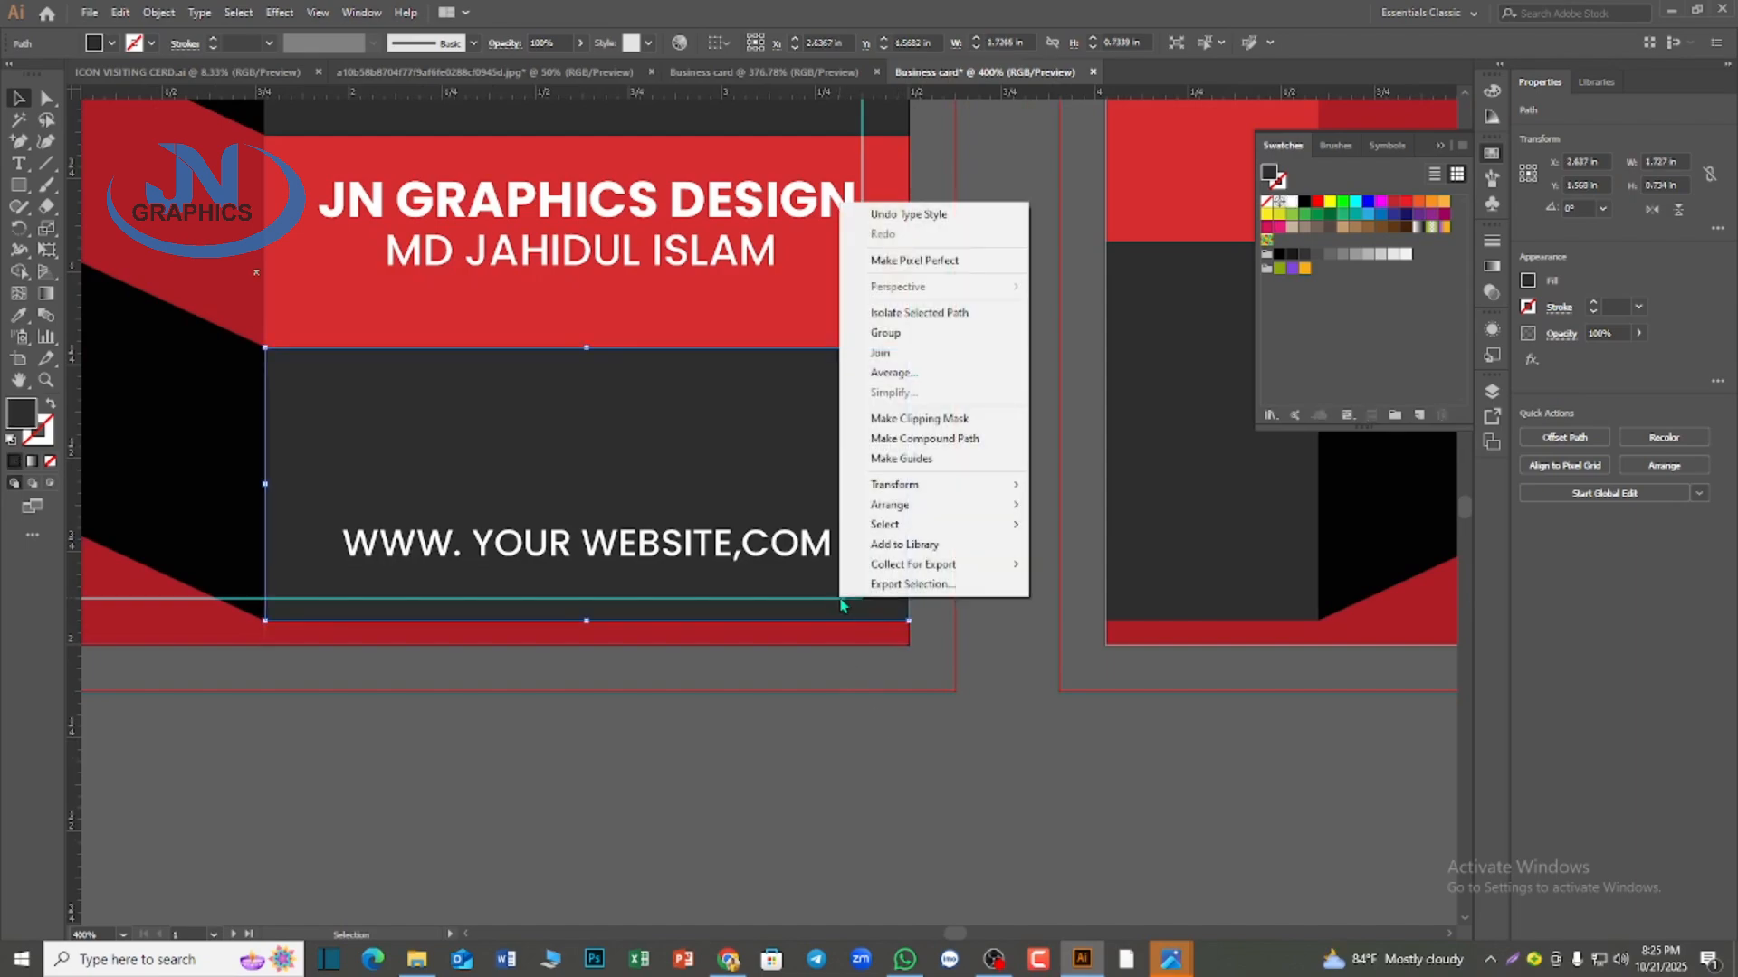
left_click(838, 737)
left_click(808, 761)
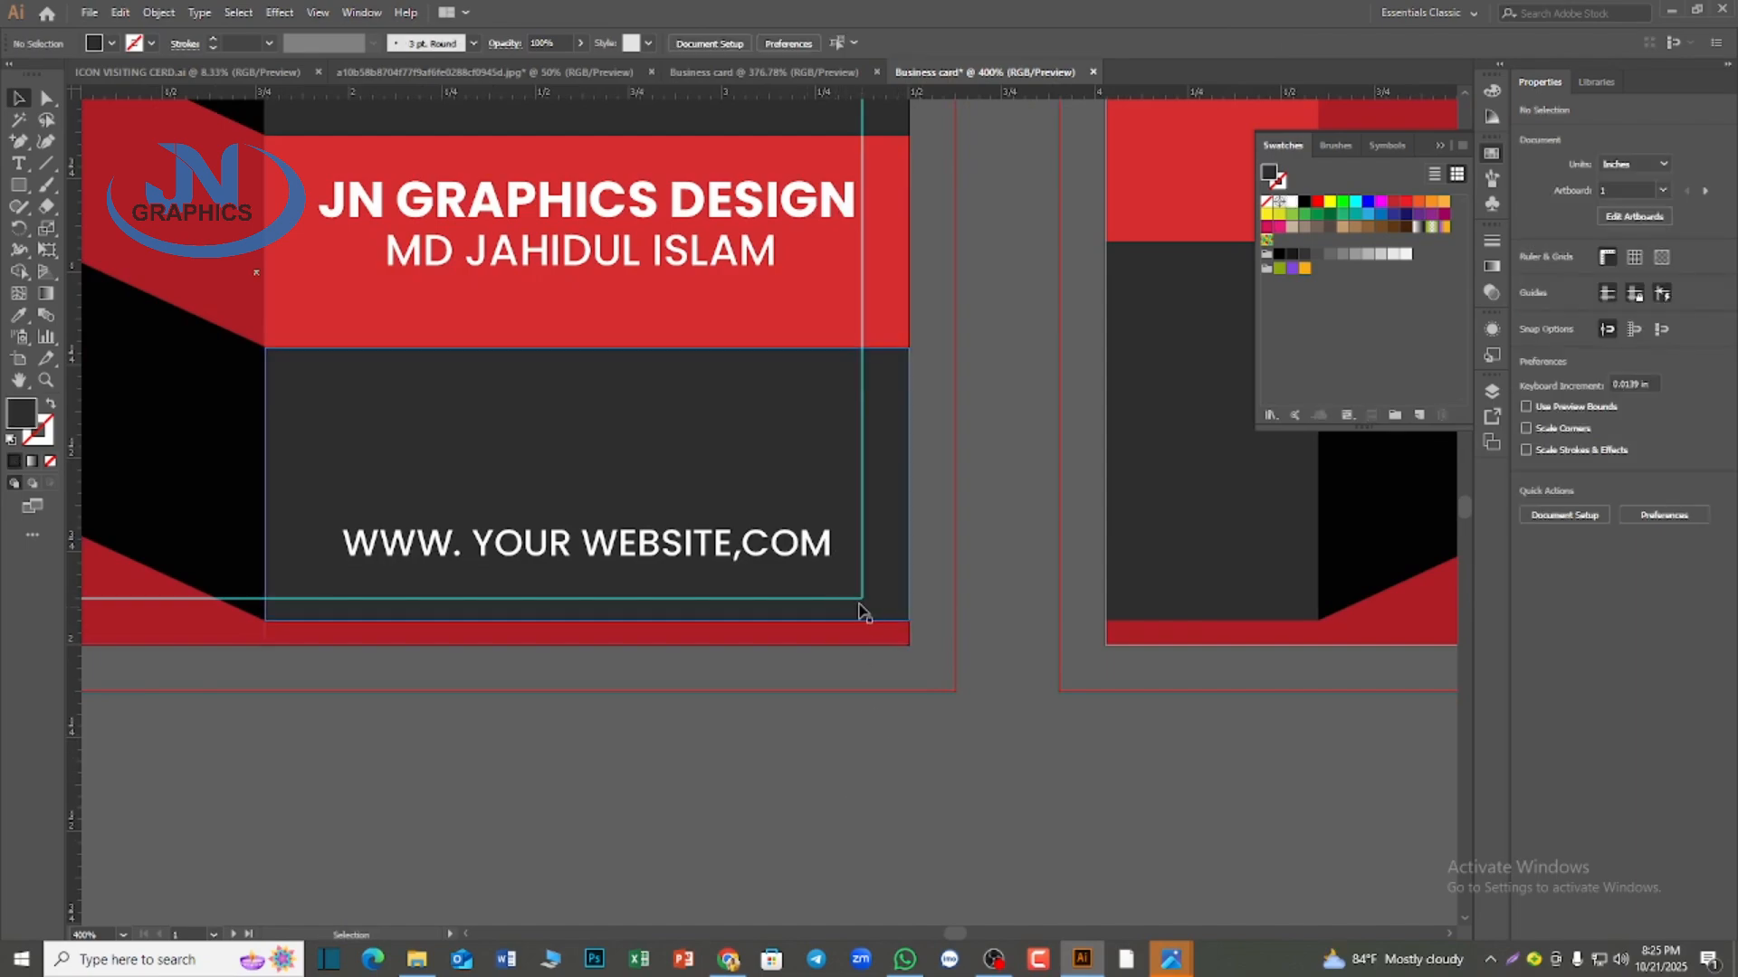
scroll(865, 612, "up", 4)
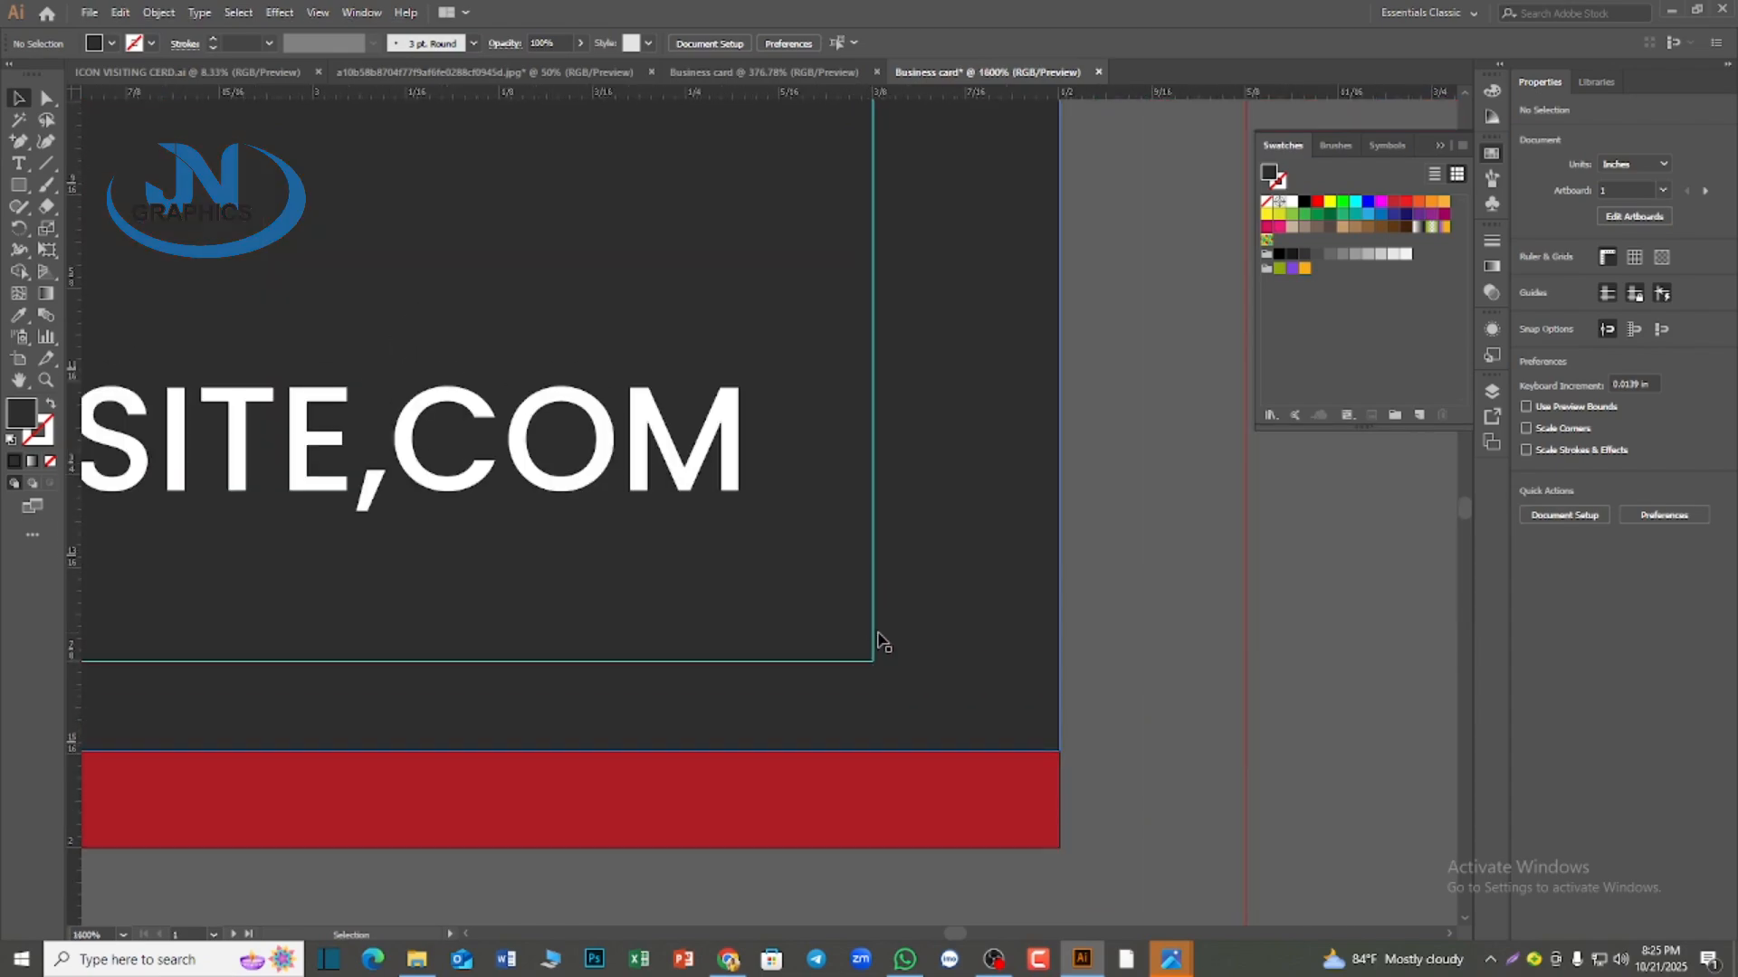
left_click(878, 639)
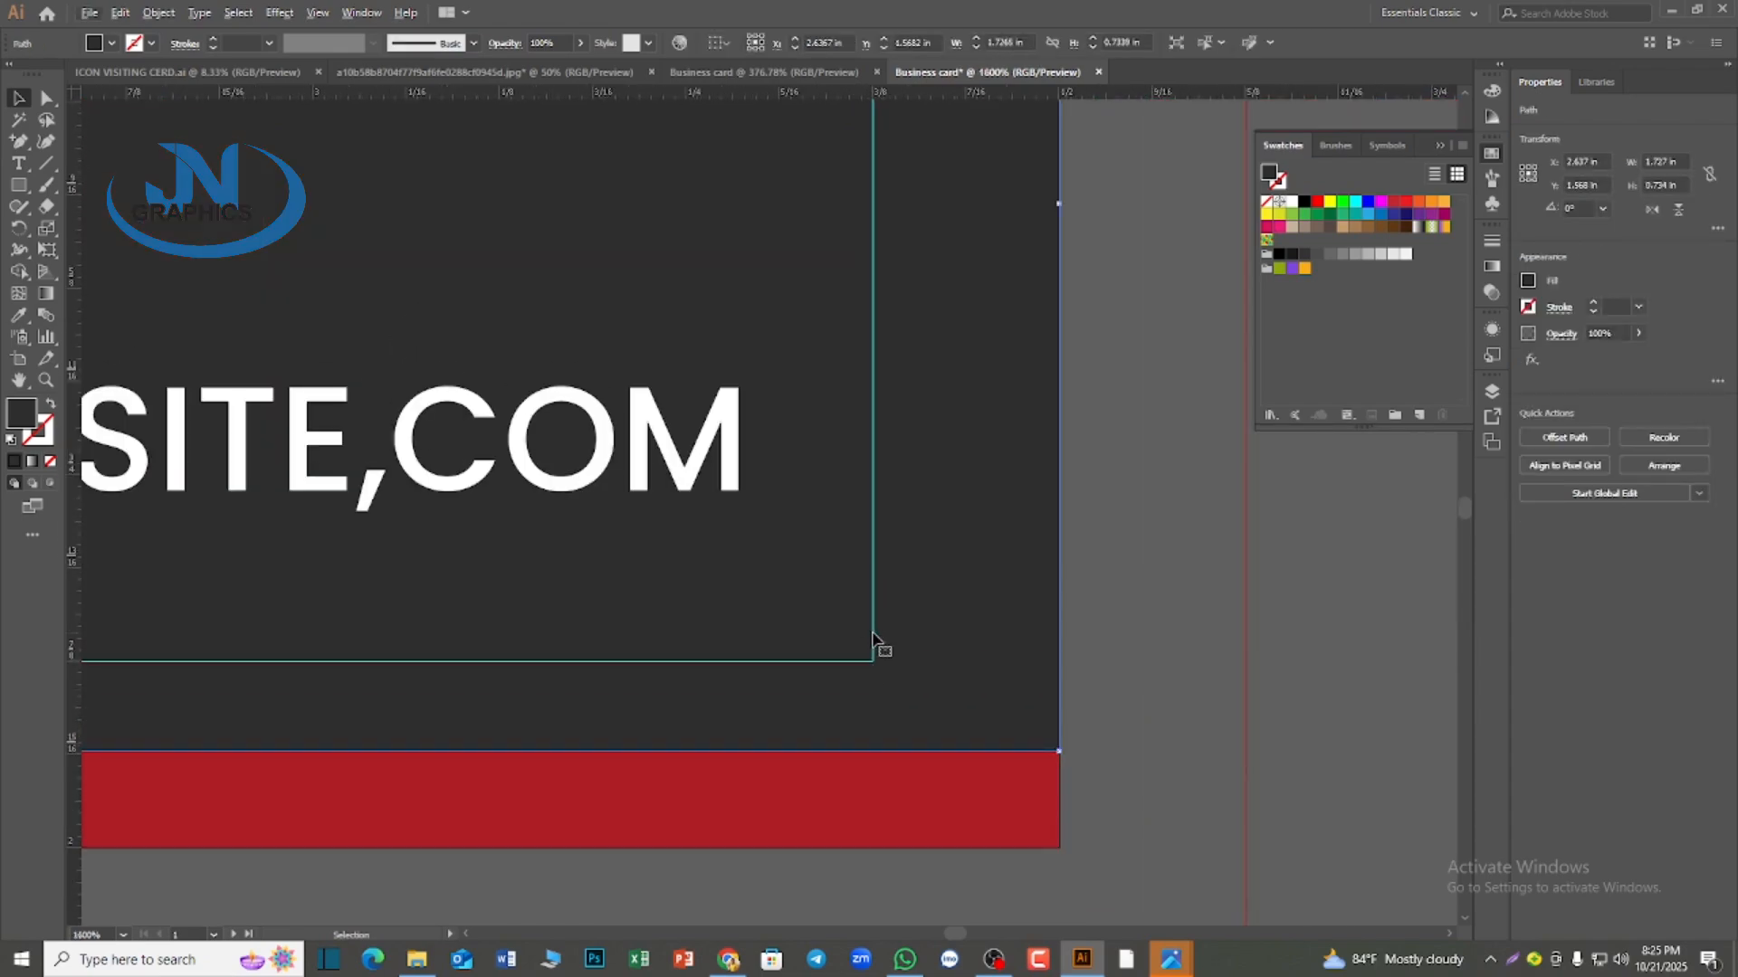
right_click(874, 637)
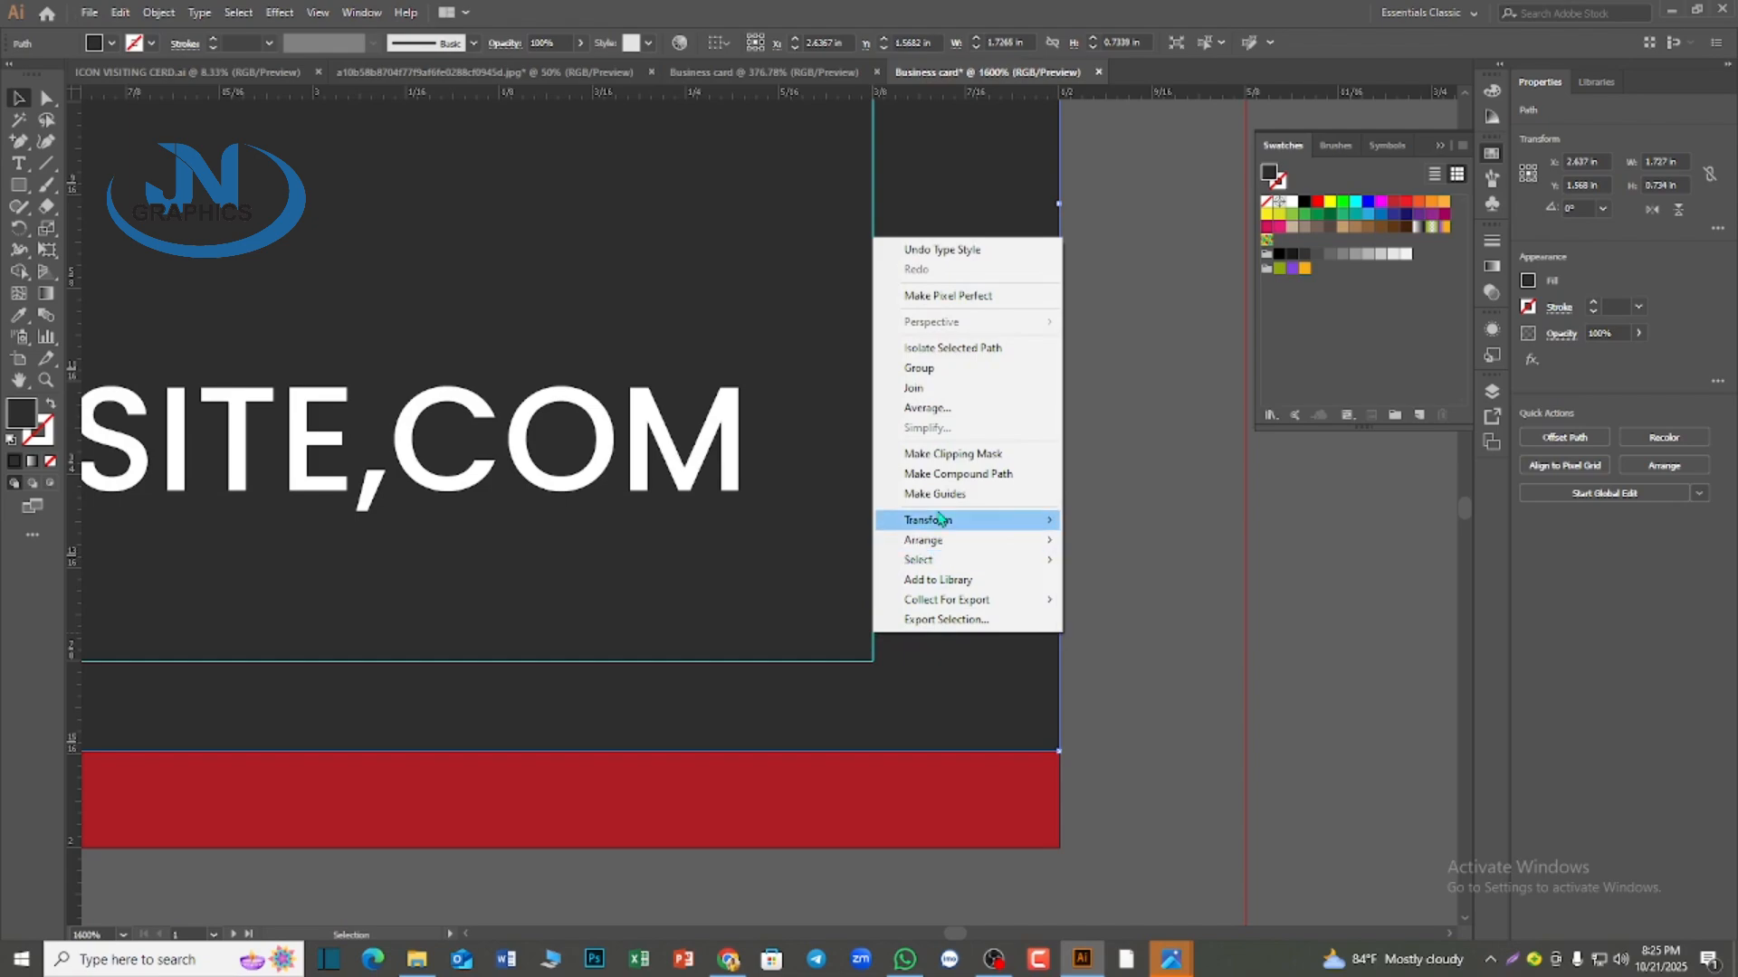
left_click(879, 651)
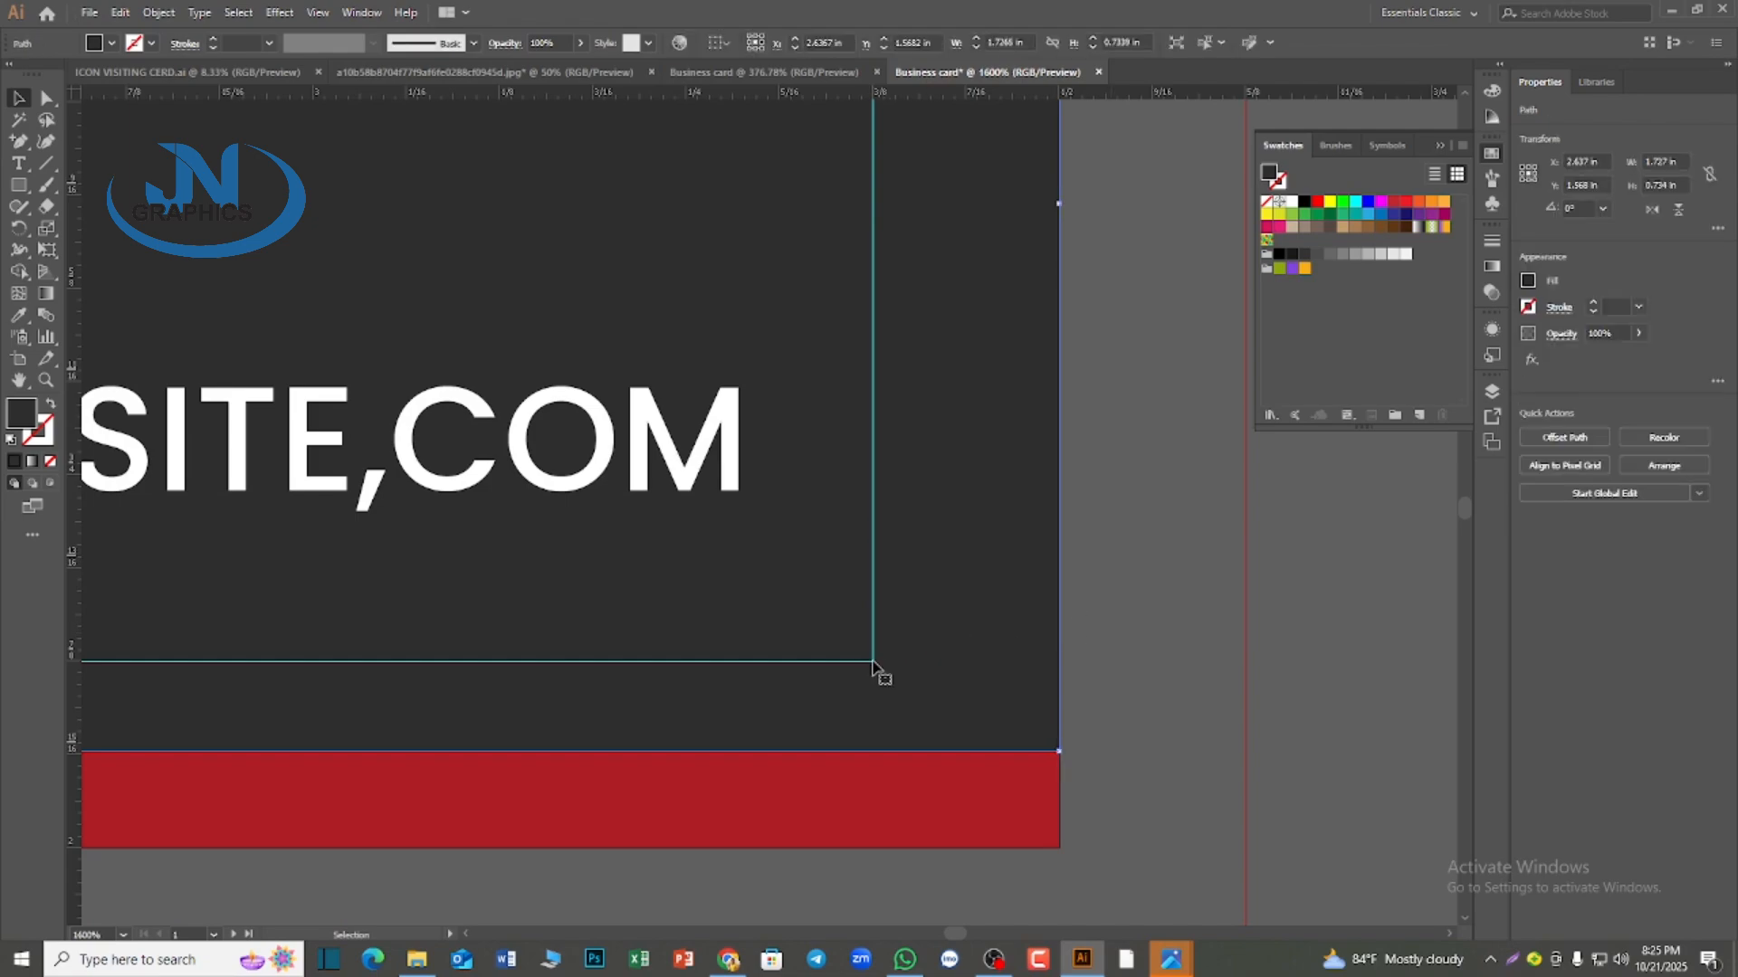
scroll(1086, 629, "down", 4)
scroll(1095, 655, "down", 1)
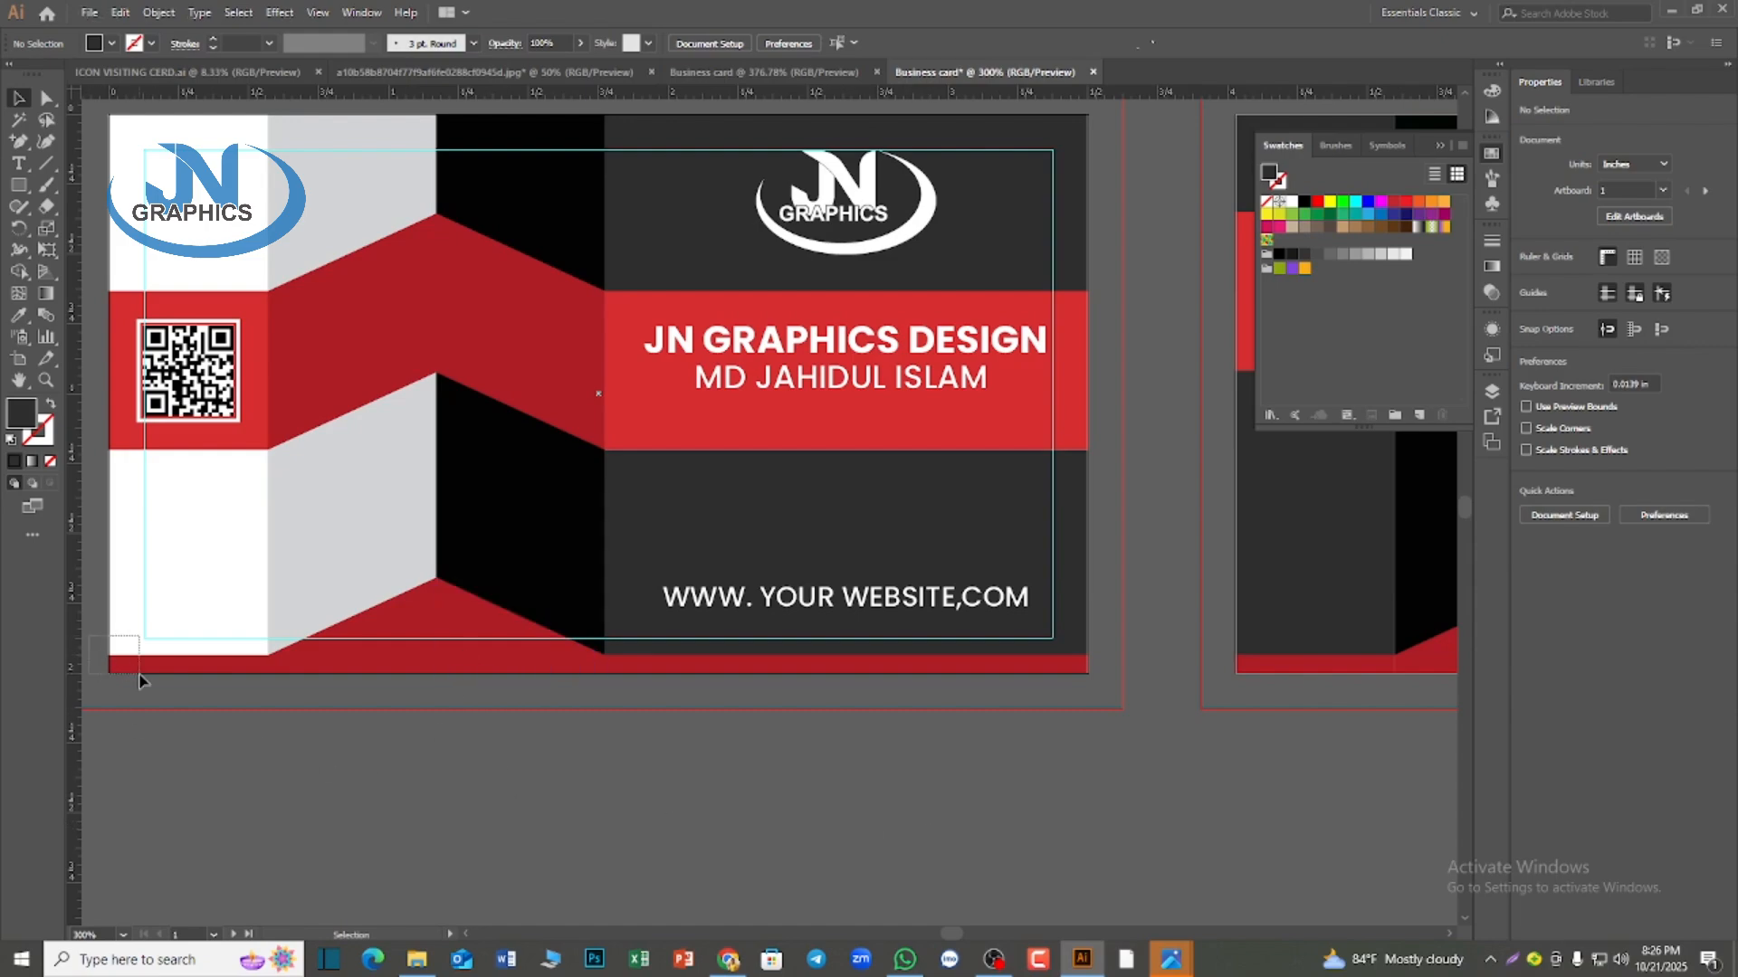
Free the first card's margin guide for editing and select its rectangle
left_click_drag(140, 679, 143, 683)
left_click(234, 764)
right_click(146, 574)
left_click(208, 739)
scroll(740, 858, "down", 3)
scroll(788, 873, "up", 2)
left_click(299, 693)
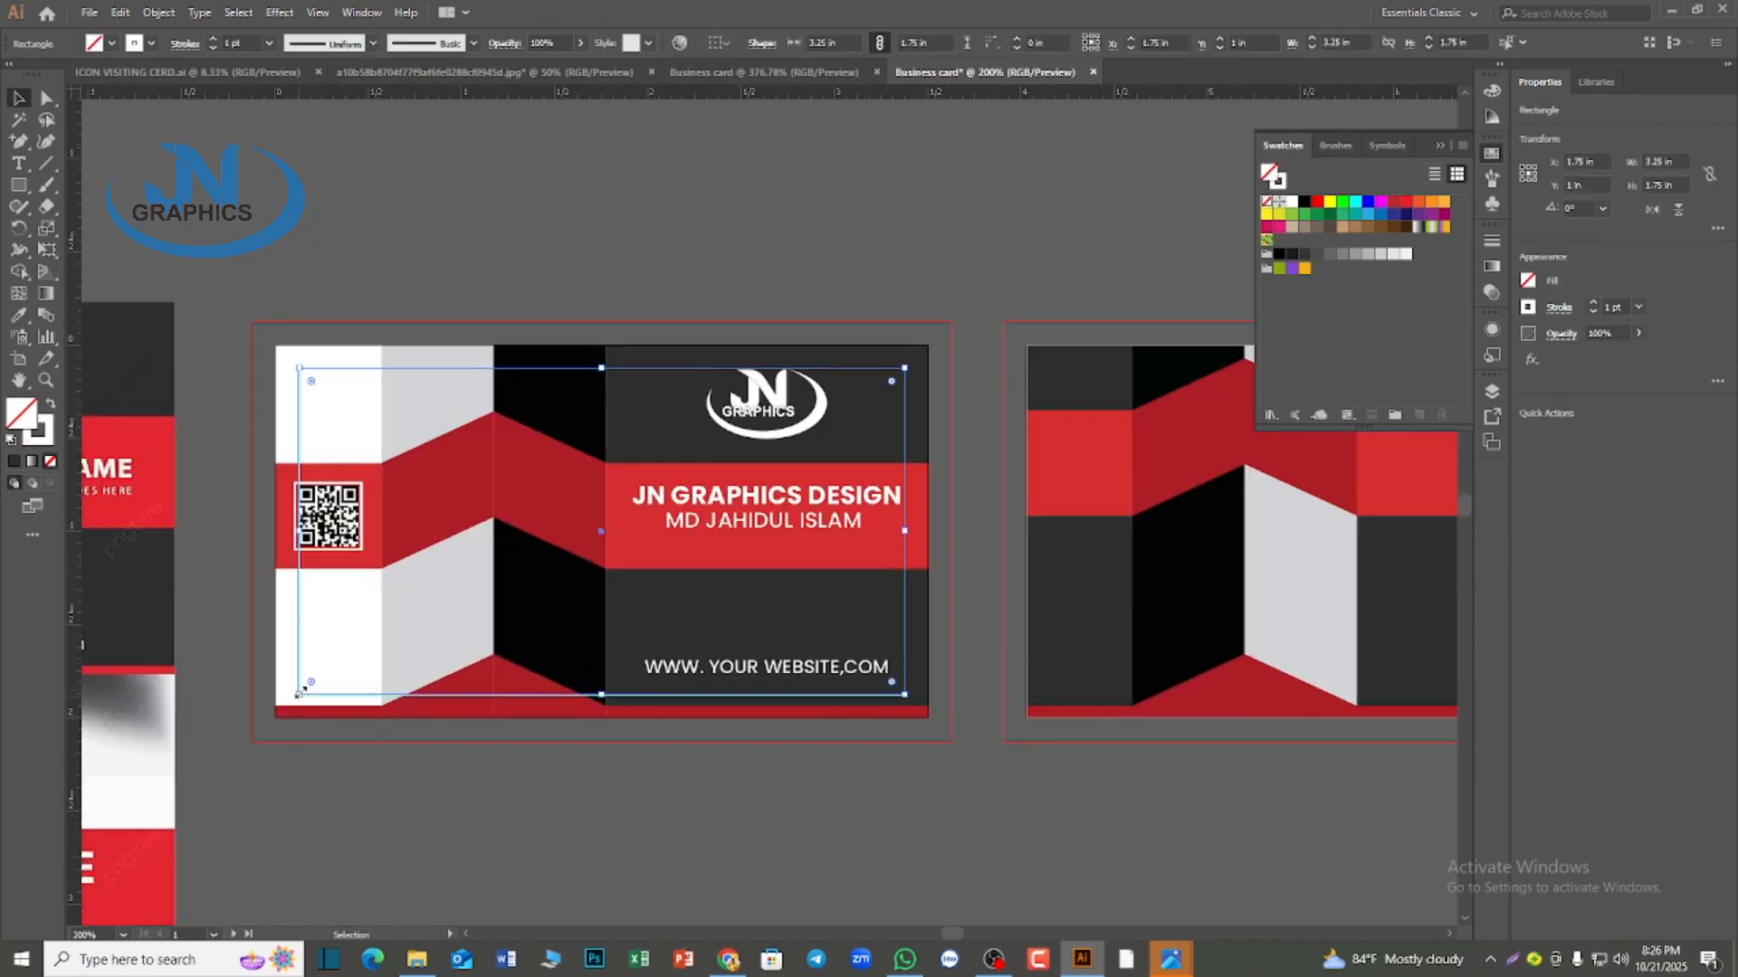
Align the margin rectangle to the right edge of the artboard
key("a")
left_click_drag(943, 856, 619, 765)
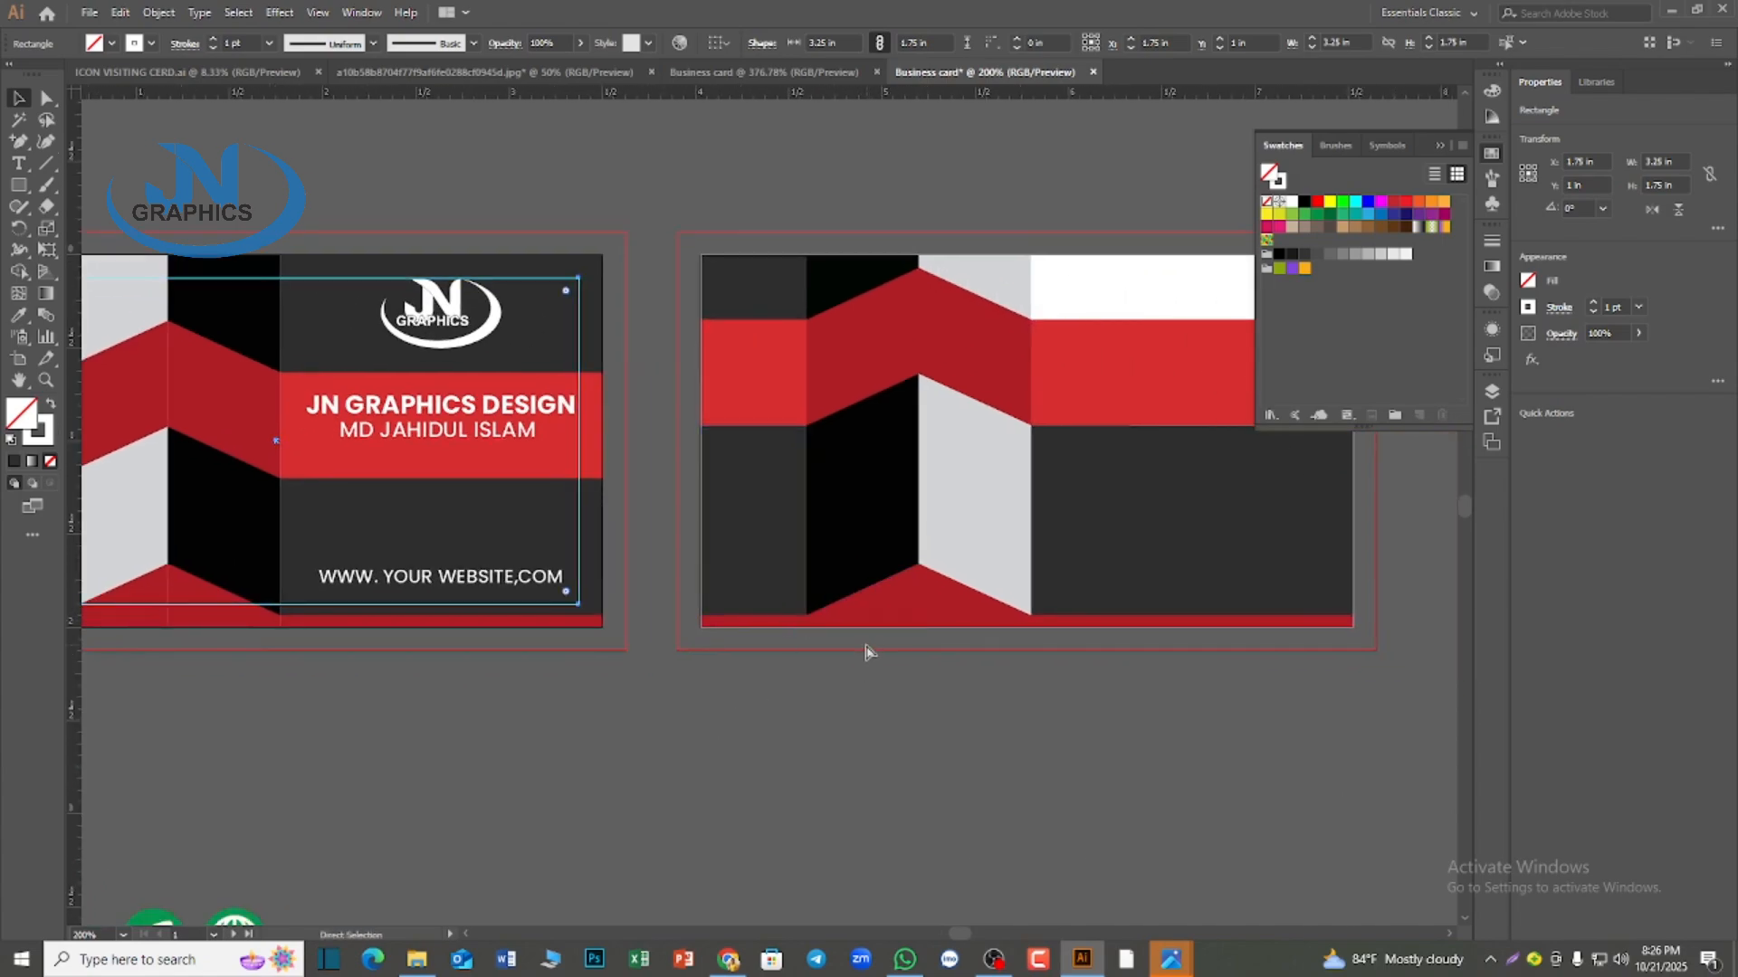
left_click(716, 42)
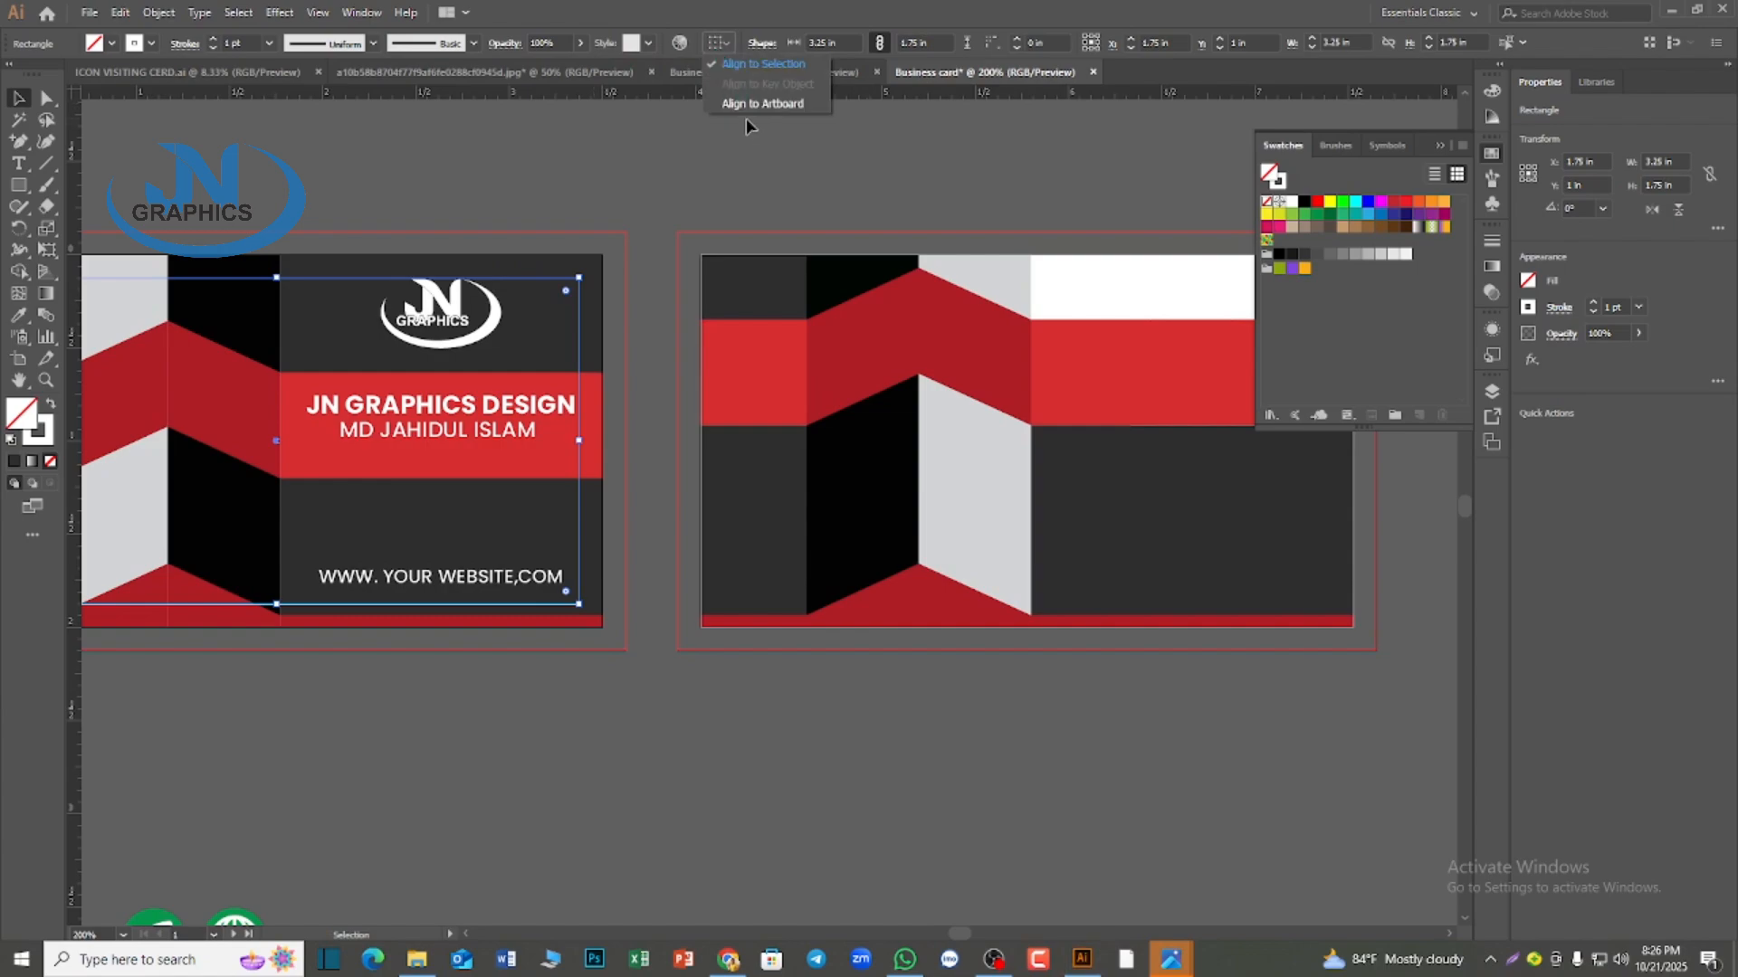
left_click(747, 101)
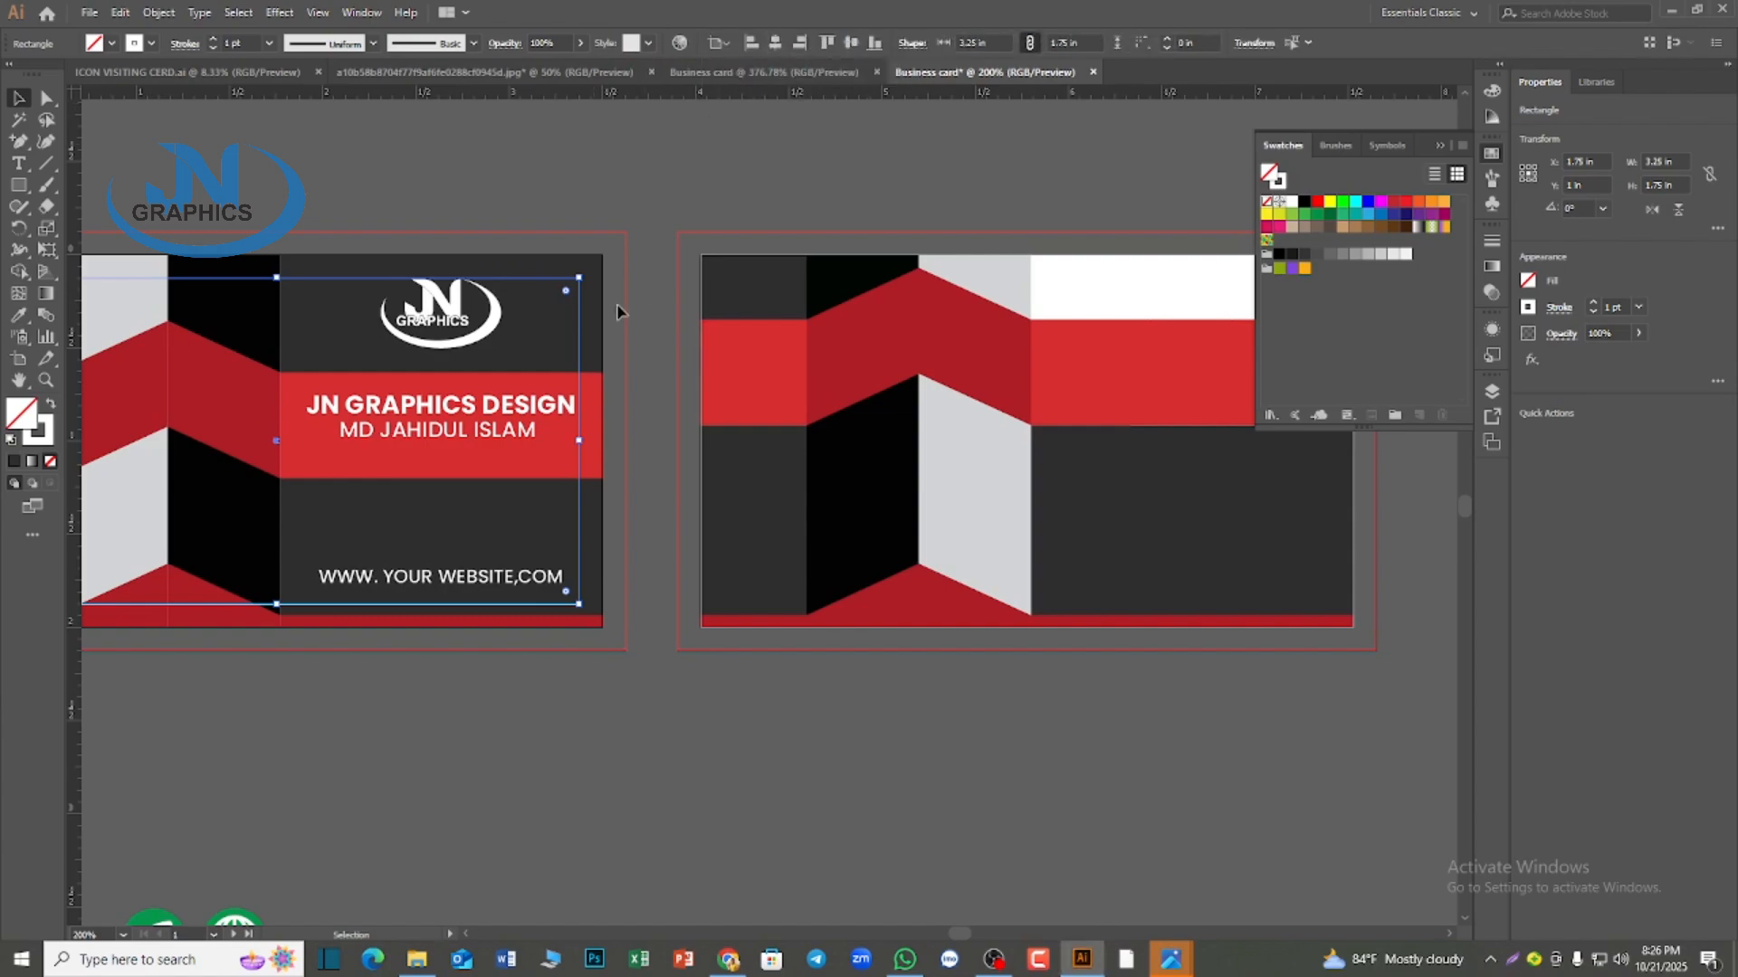
left_click(800, 45)
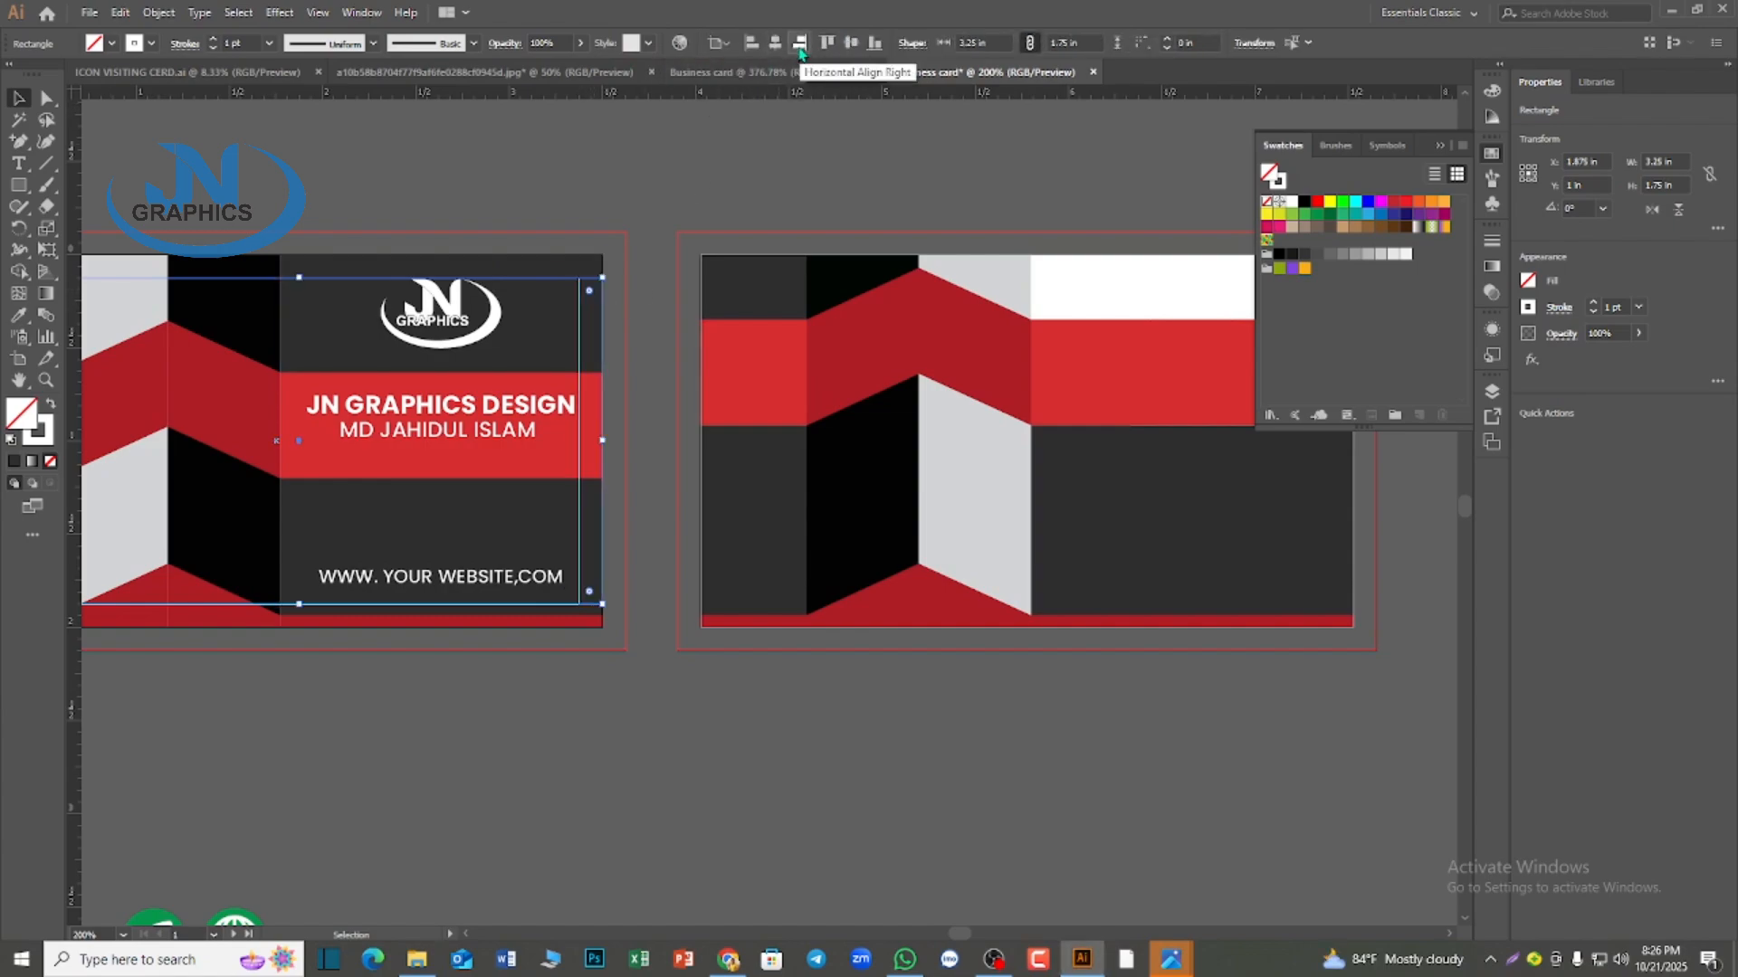
Undo the margin rectangle's right alignment on the first card and clear the selection
key("ctrl+z")
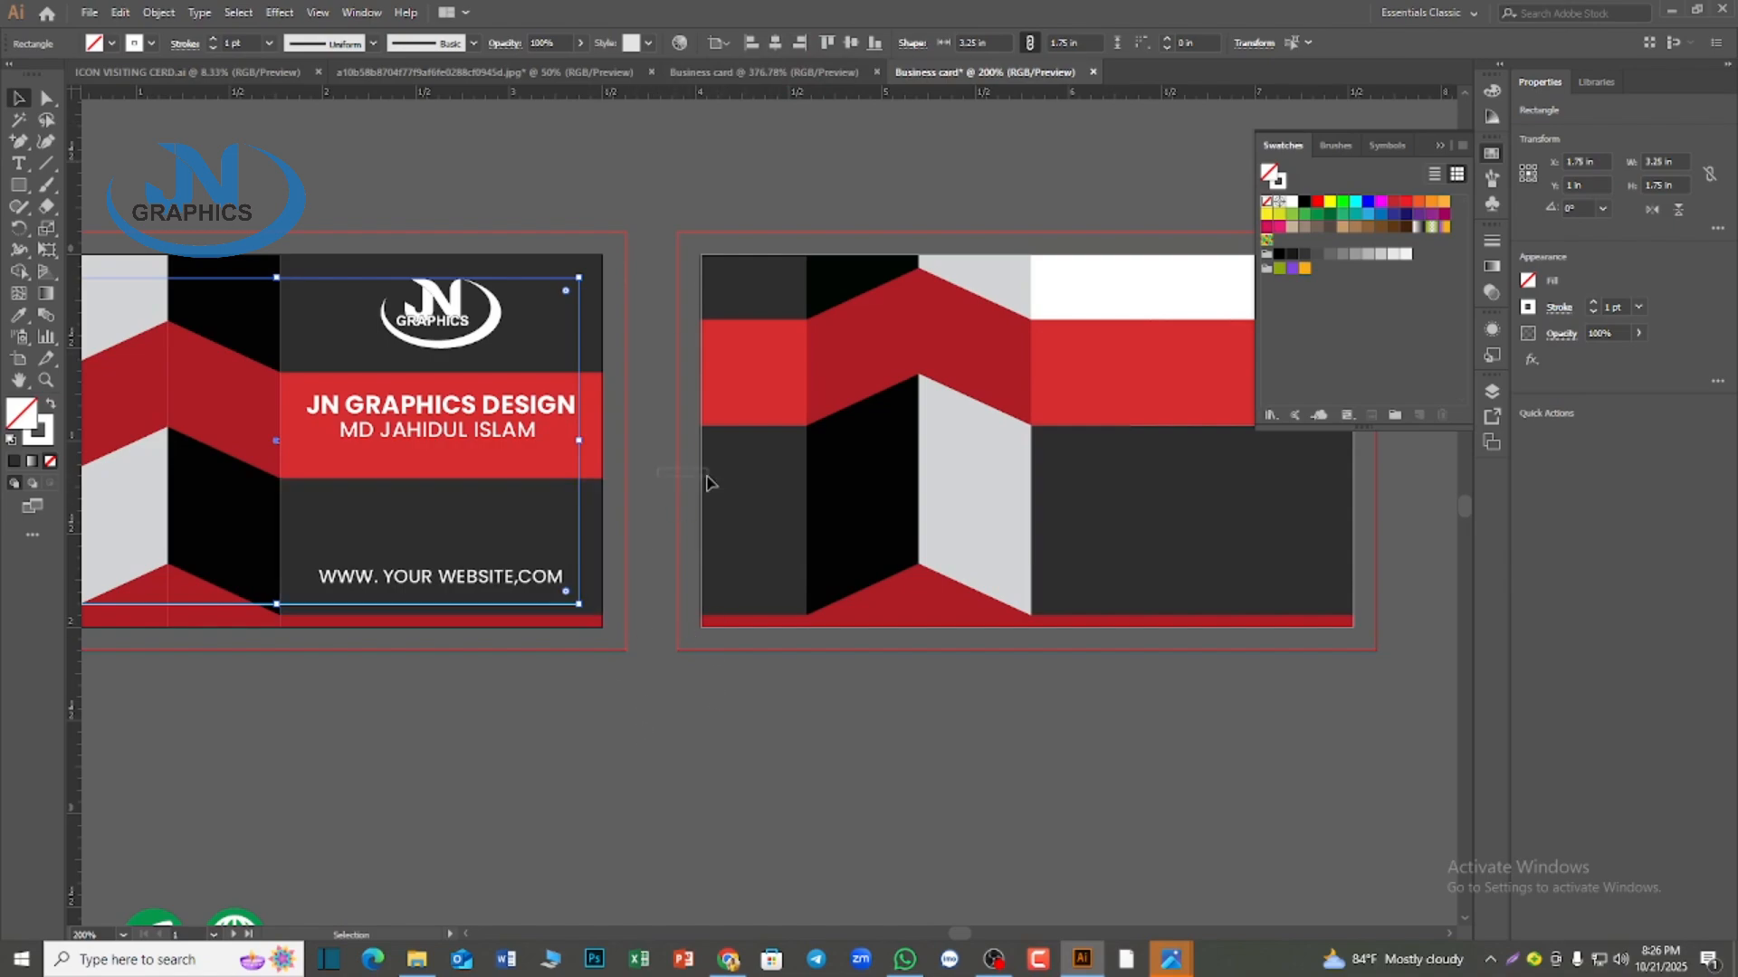
left_click(756, 497)
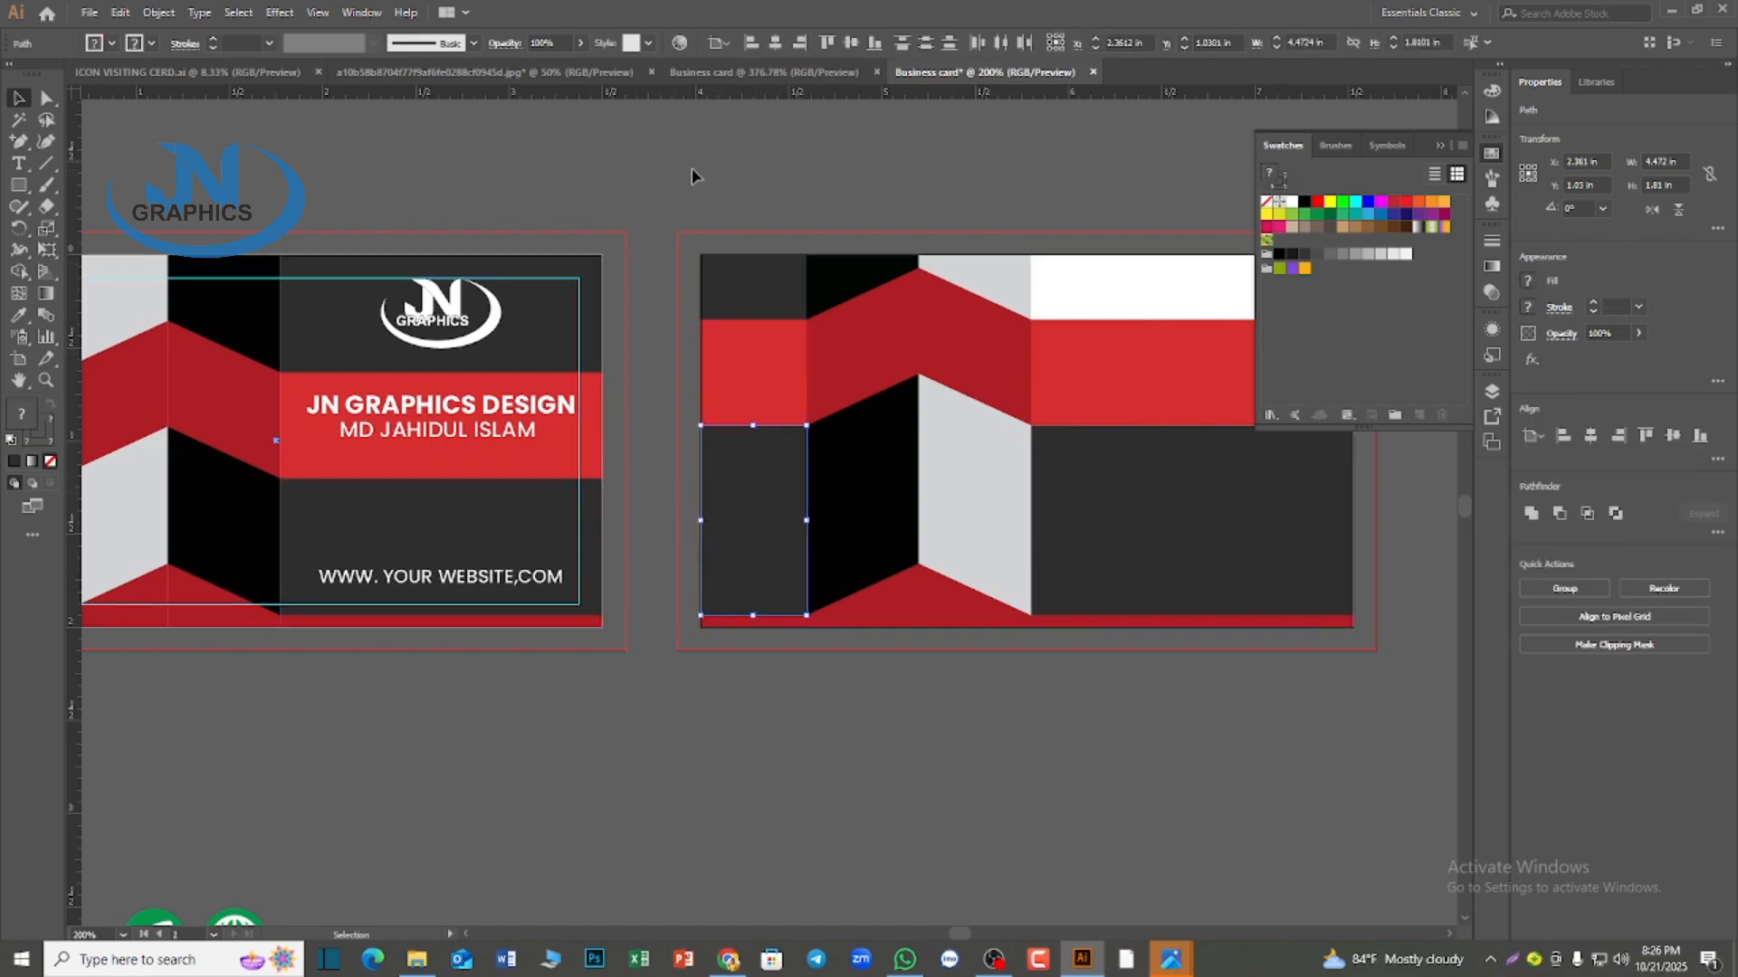
left_click(946, 508)
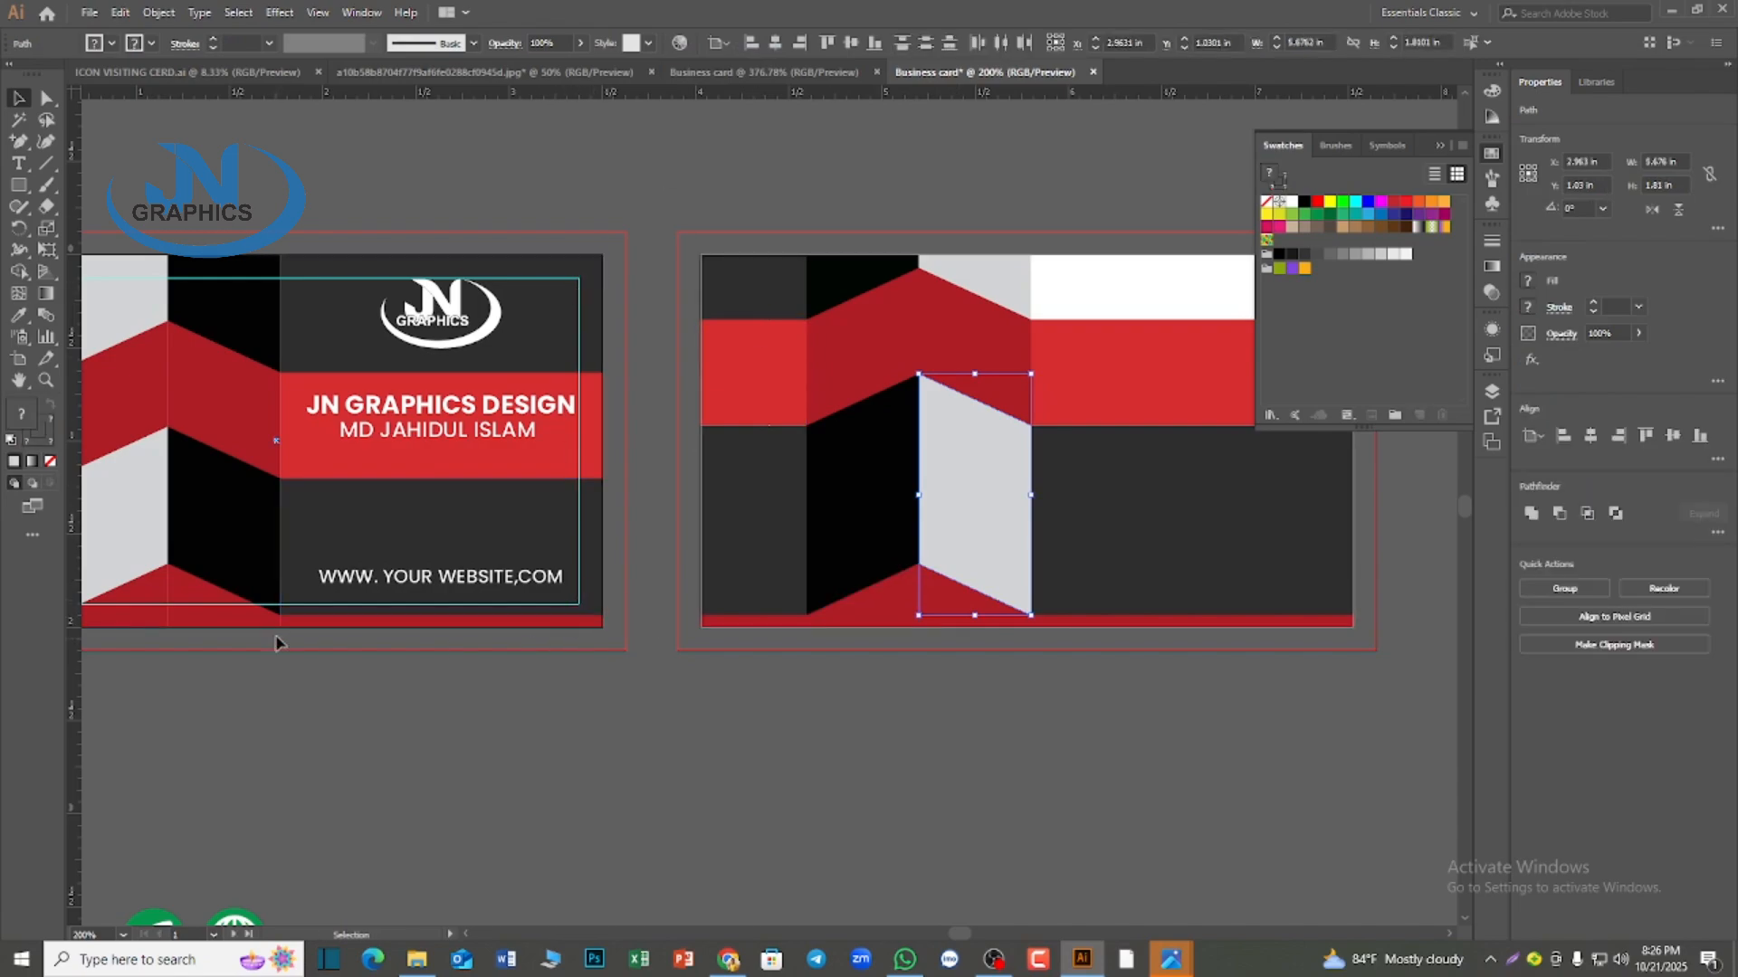
left_click(262, 604, "shift")
left_click(406, 786)
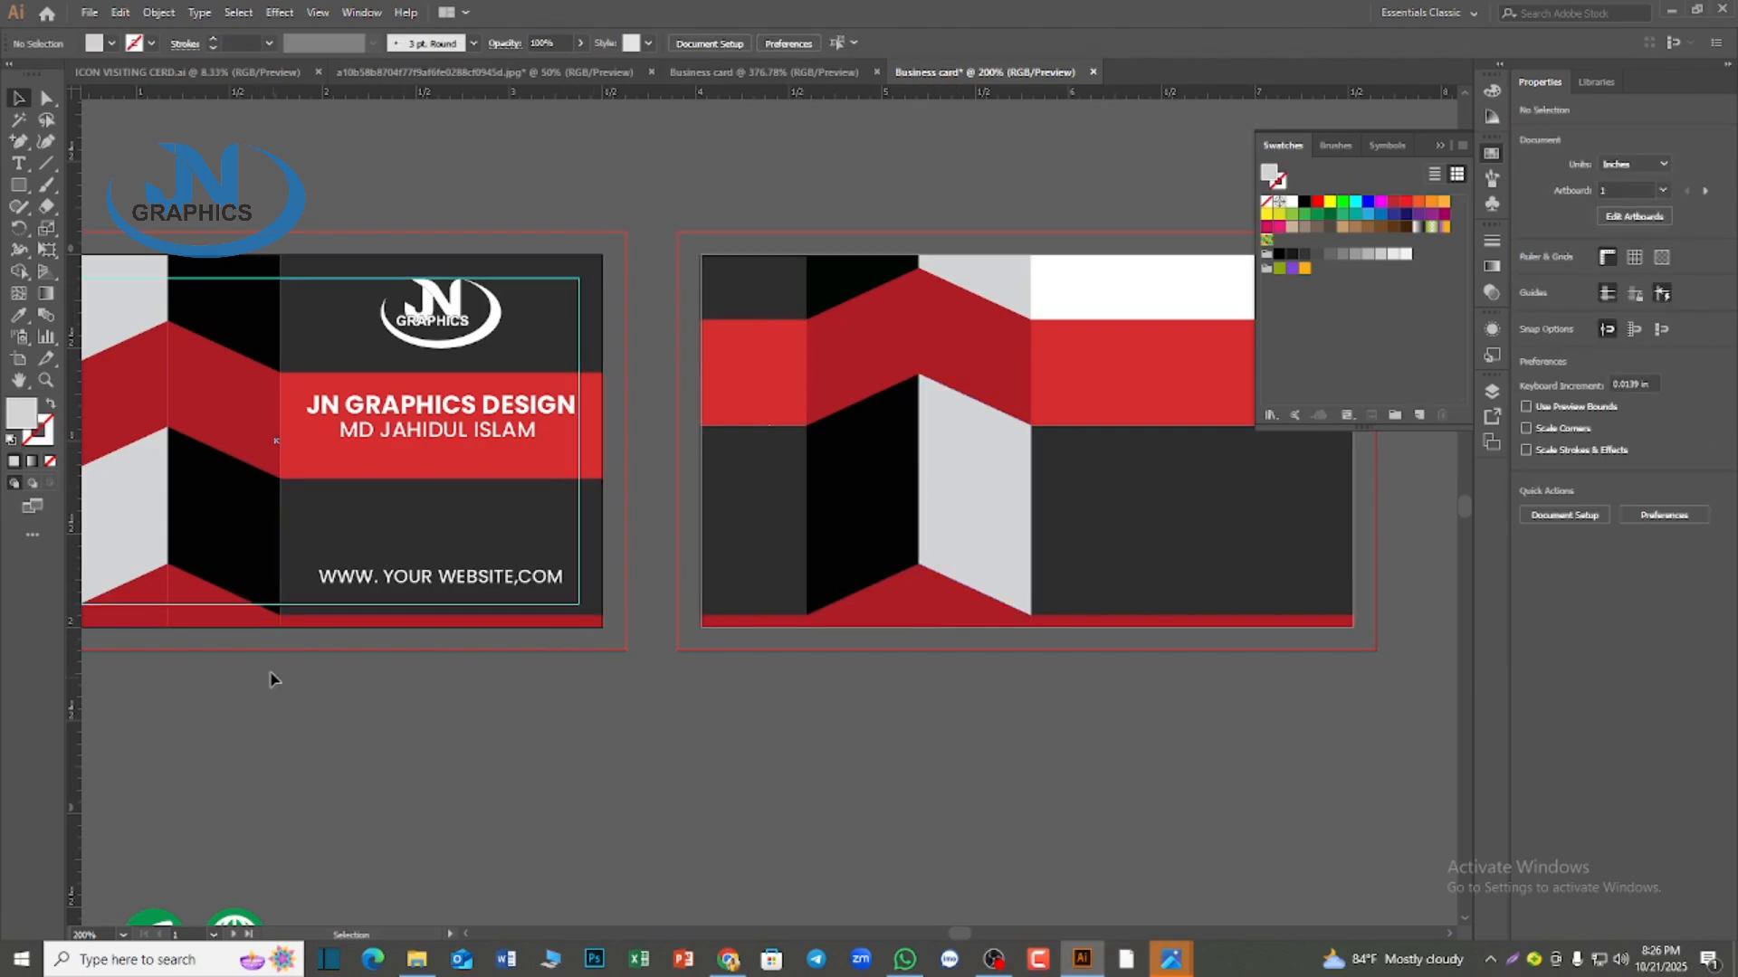
Copy the first card's margin guide onto the second card, trying a horizontal center alignment and undoing it
left_click(254, 608)
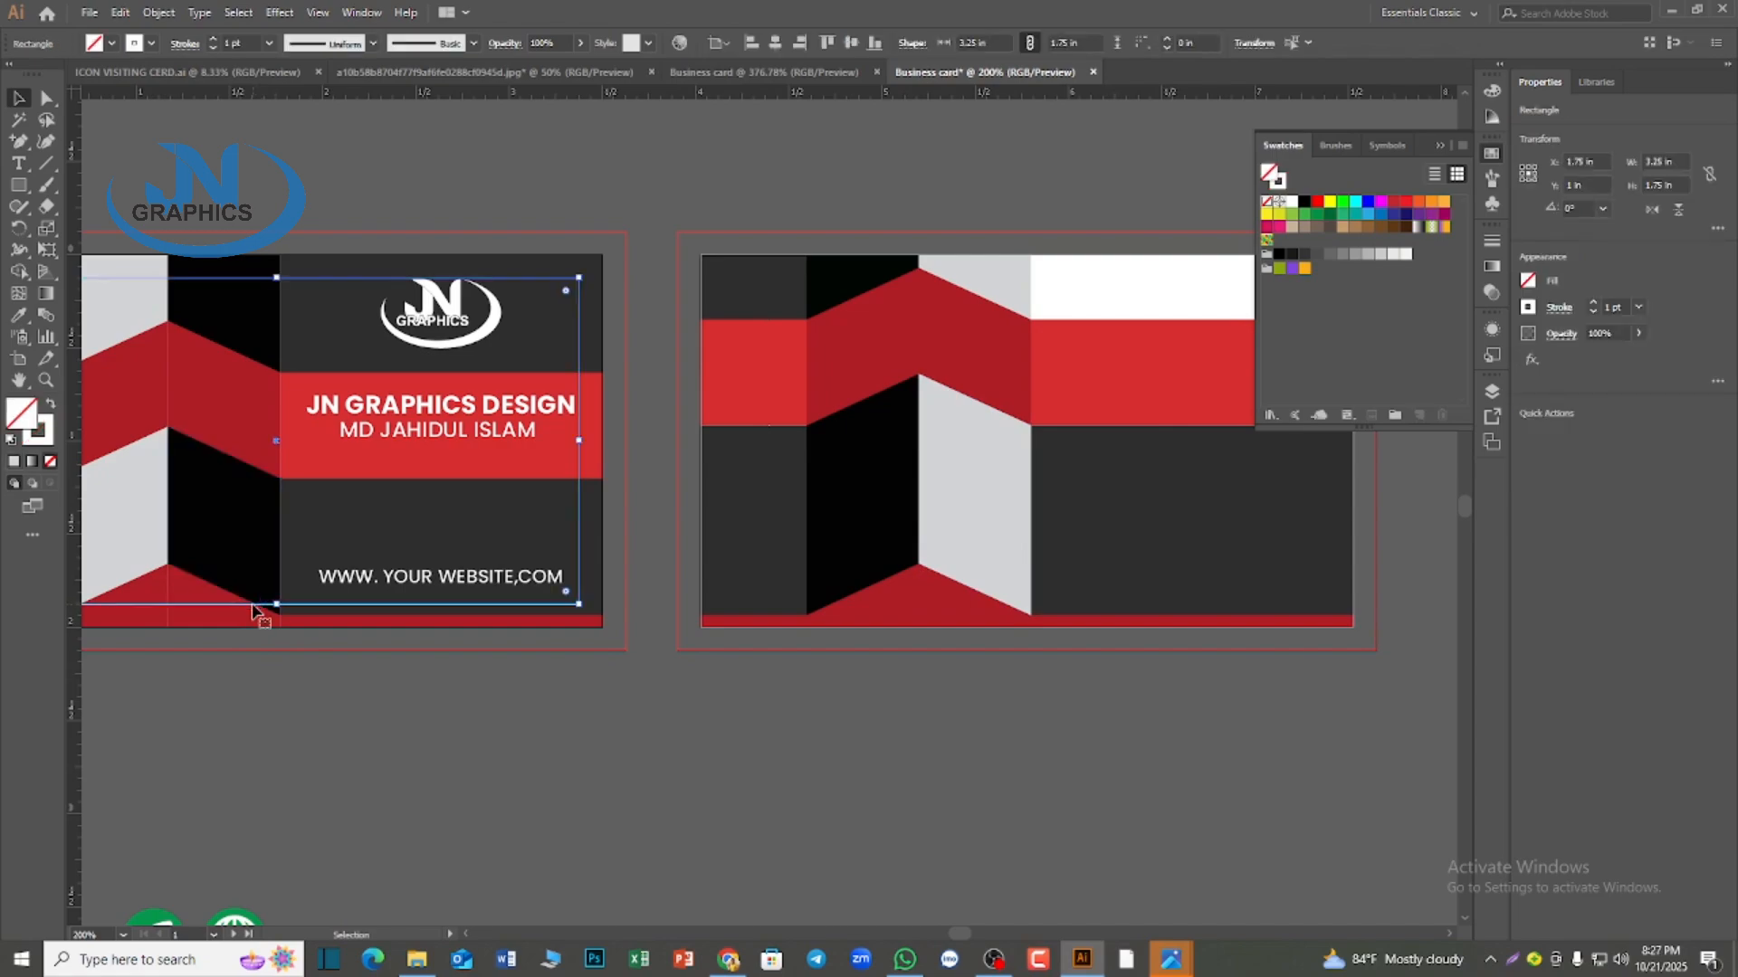
left_click_drag(254, 610, 1017, 621)
left_click(775, 43)
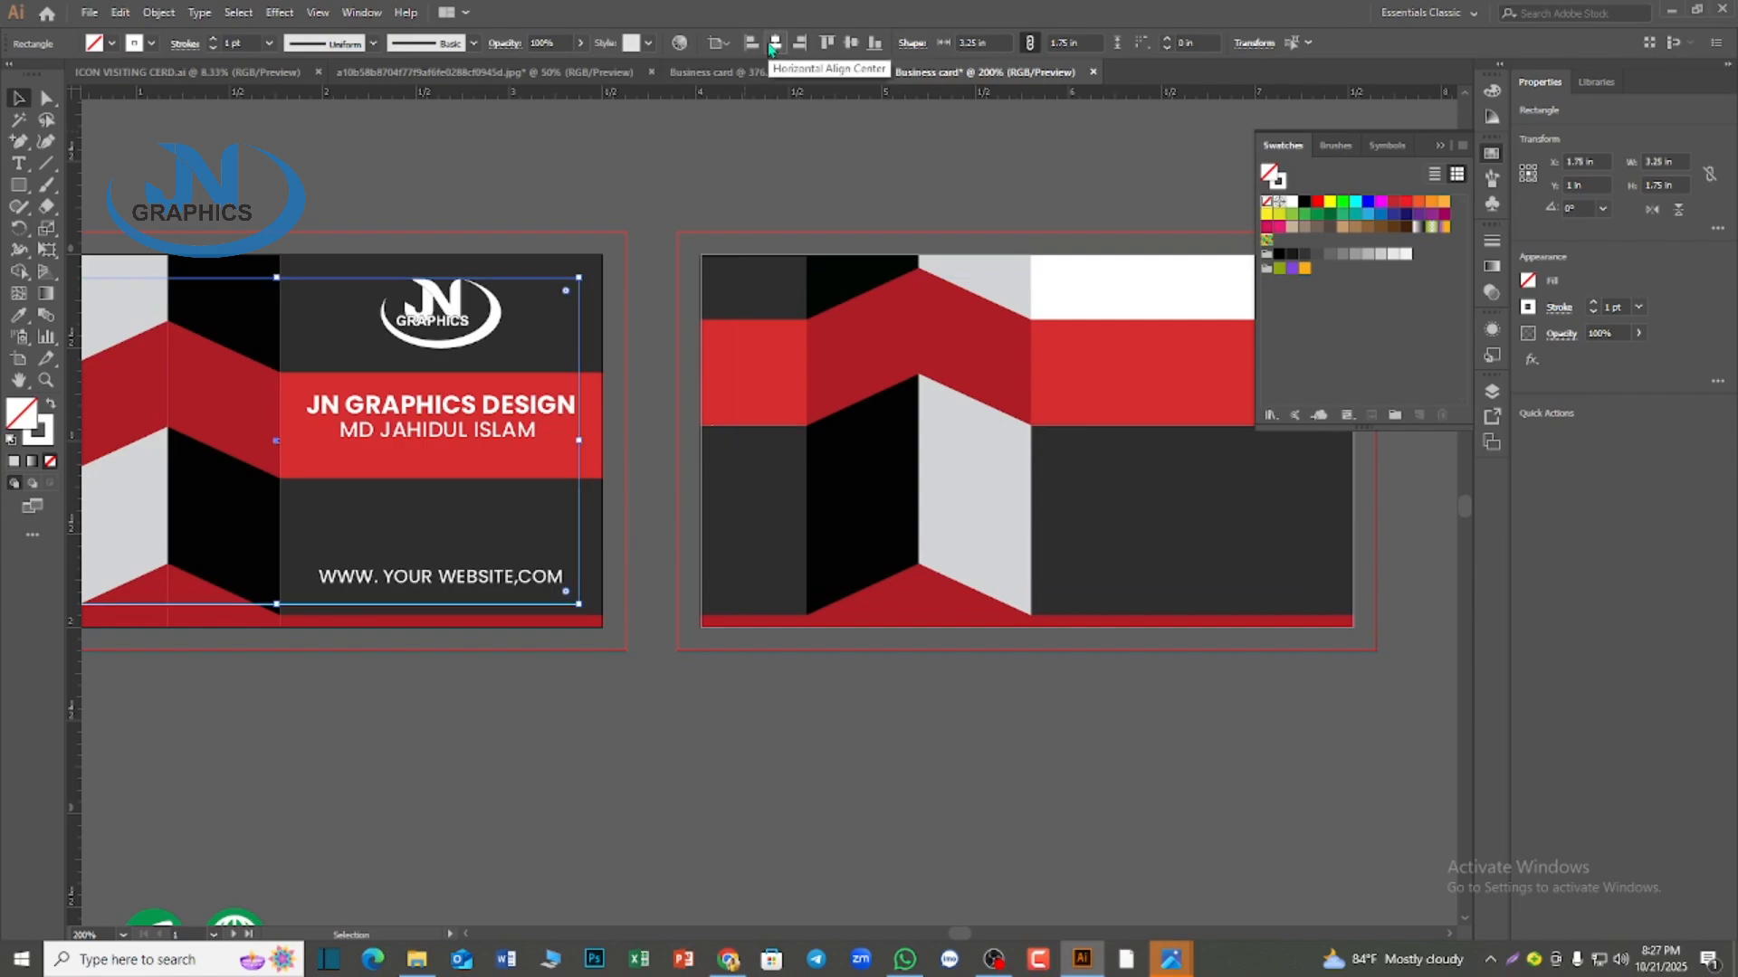
key("ctrl+z")
Make the second artboard active and center the copied margin guide on it
left_click(814, 145)
left_click(936, 257)
left_click(937, 230)
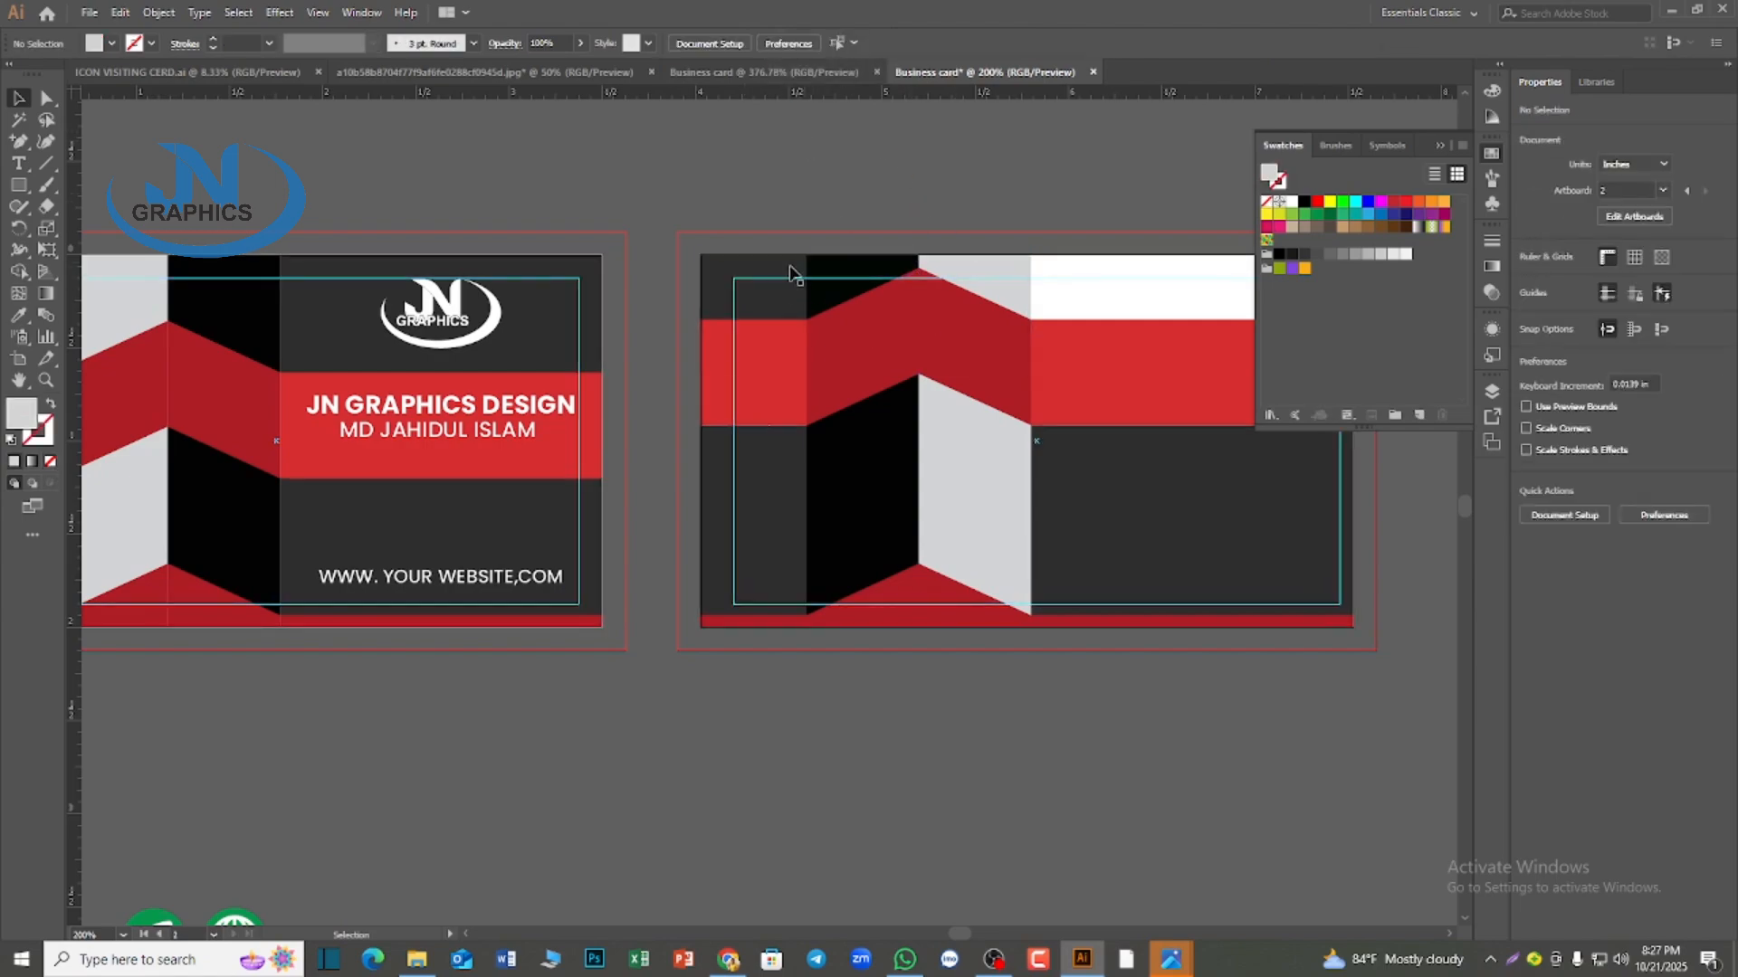
left_click(771, 280)
left_click(776, 44)
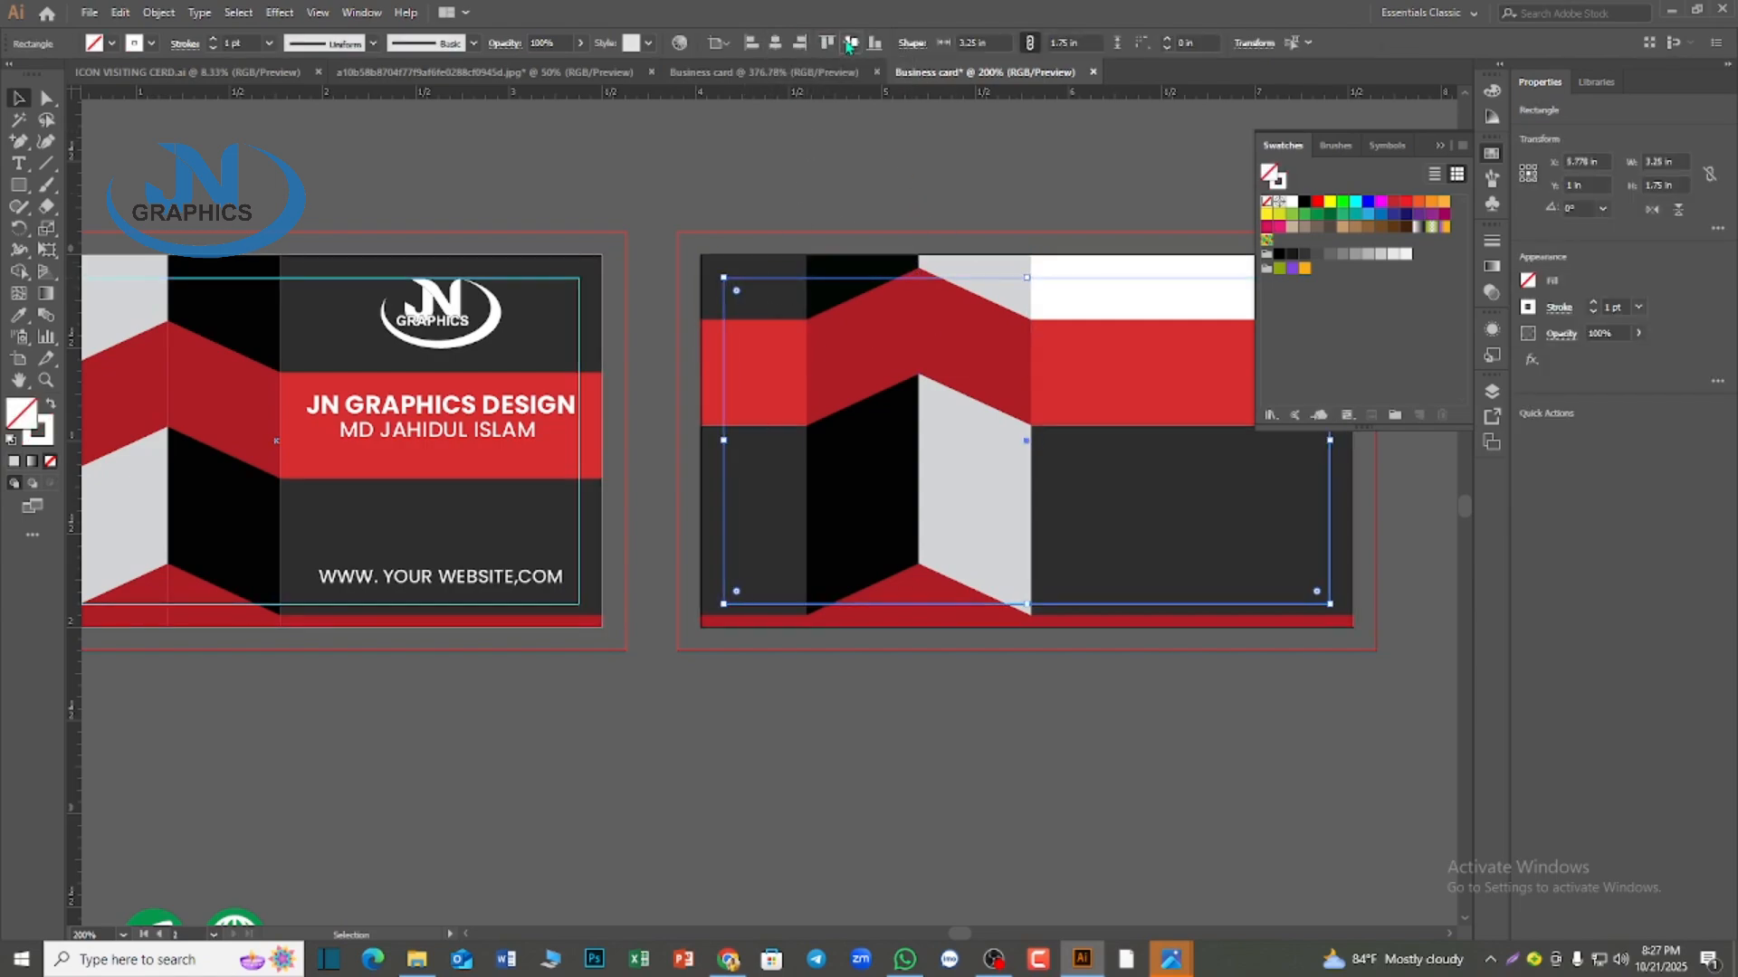
left_click(1172, 751)
Move the reference image to just above the second card
scroll(1055, 714, "down", 2)
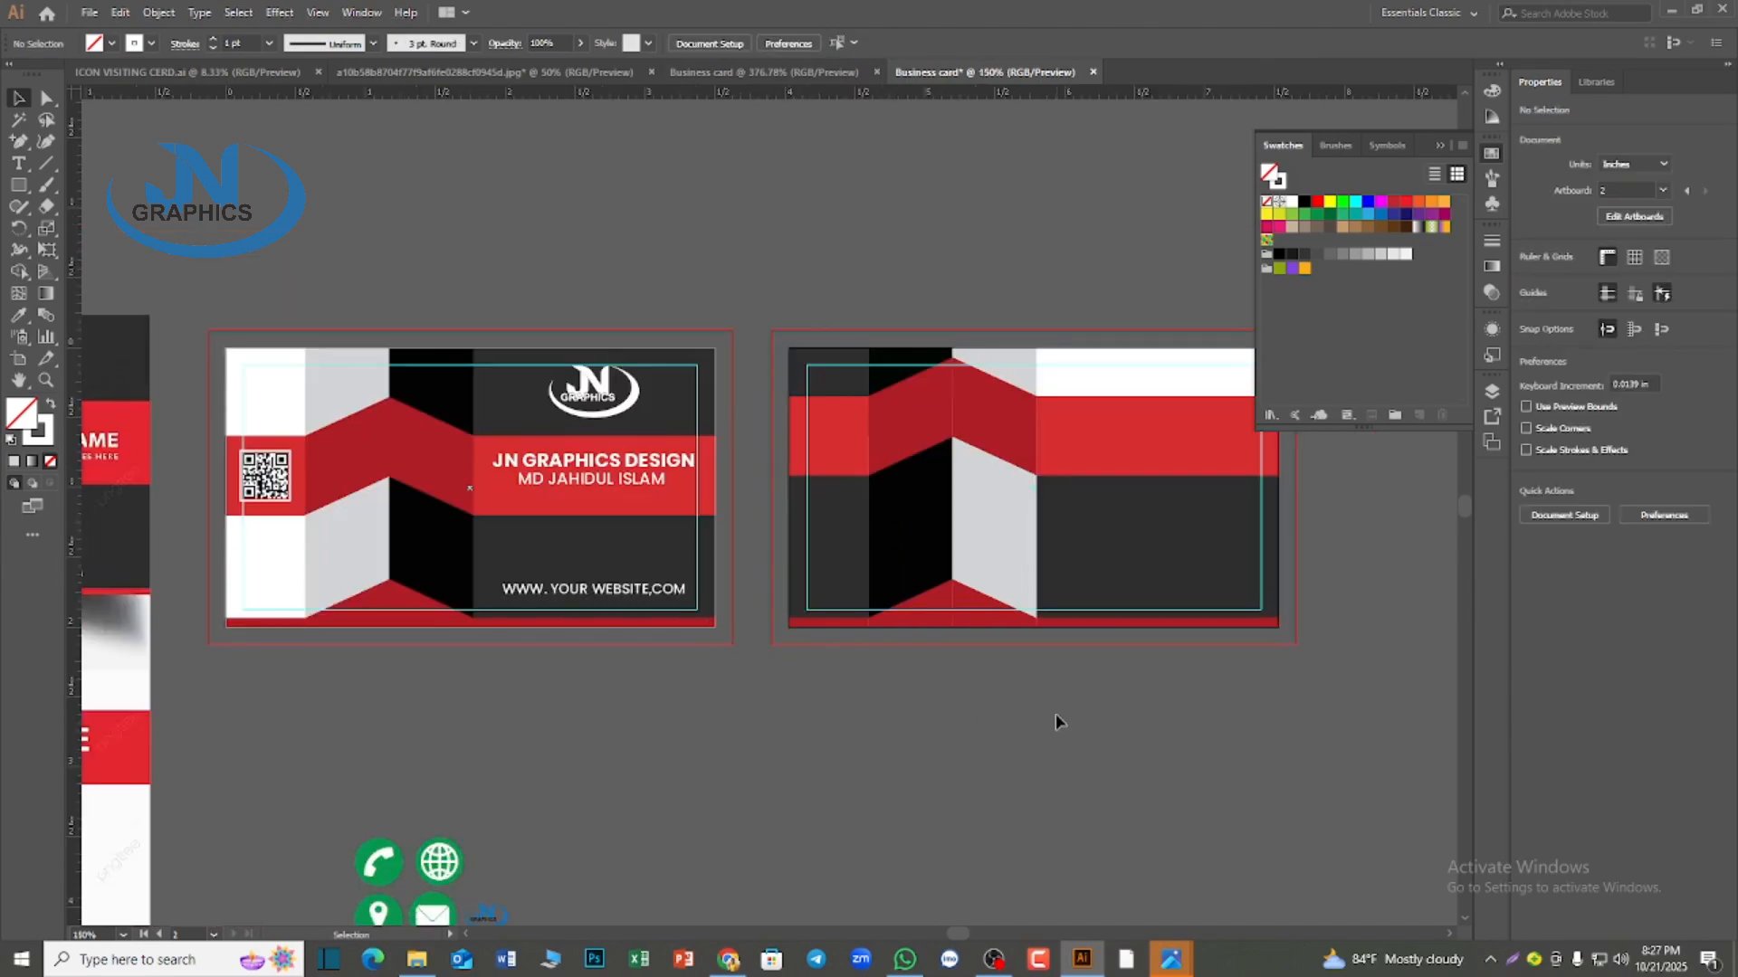
left_click_drag(364, 638, 1068, 177)
scroll(1196, 693, "up", 3)
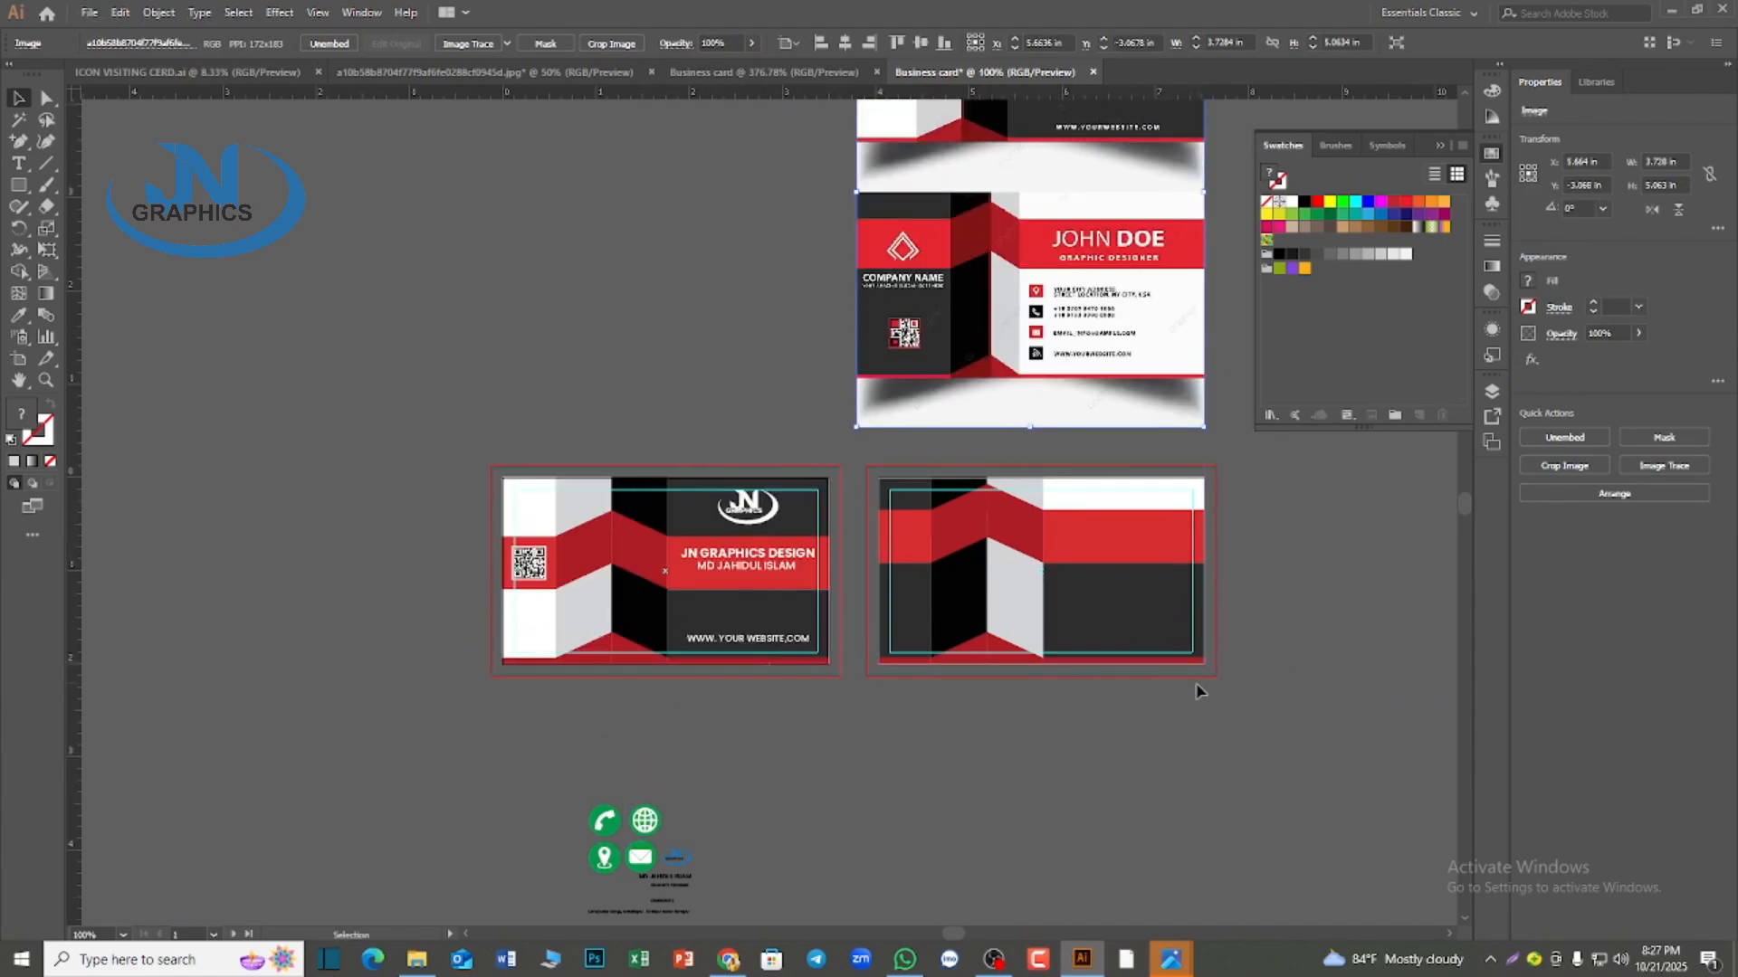
scroll(1196, 693, "up", 2)
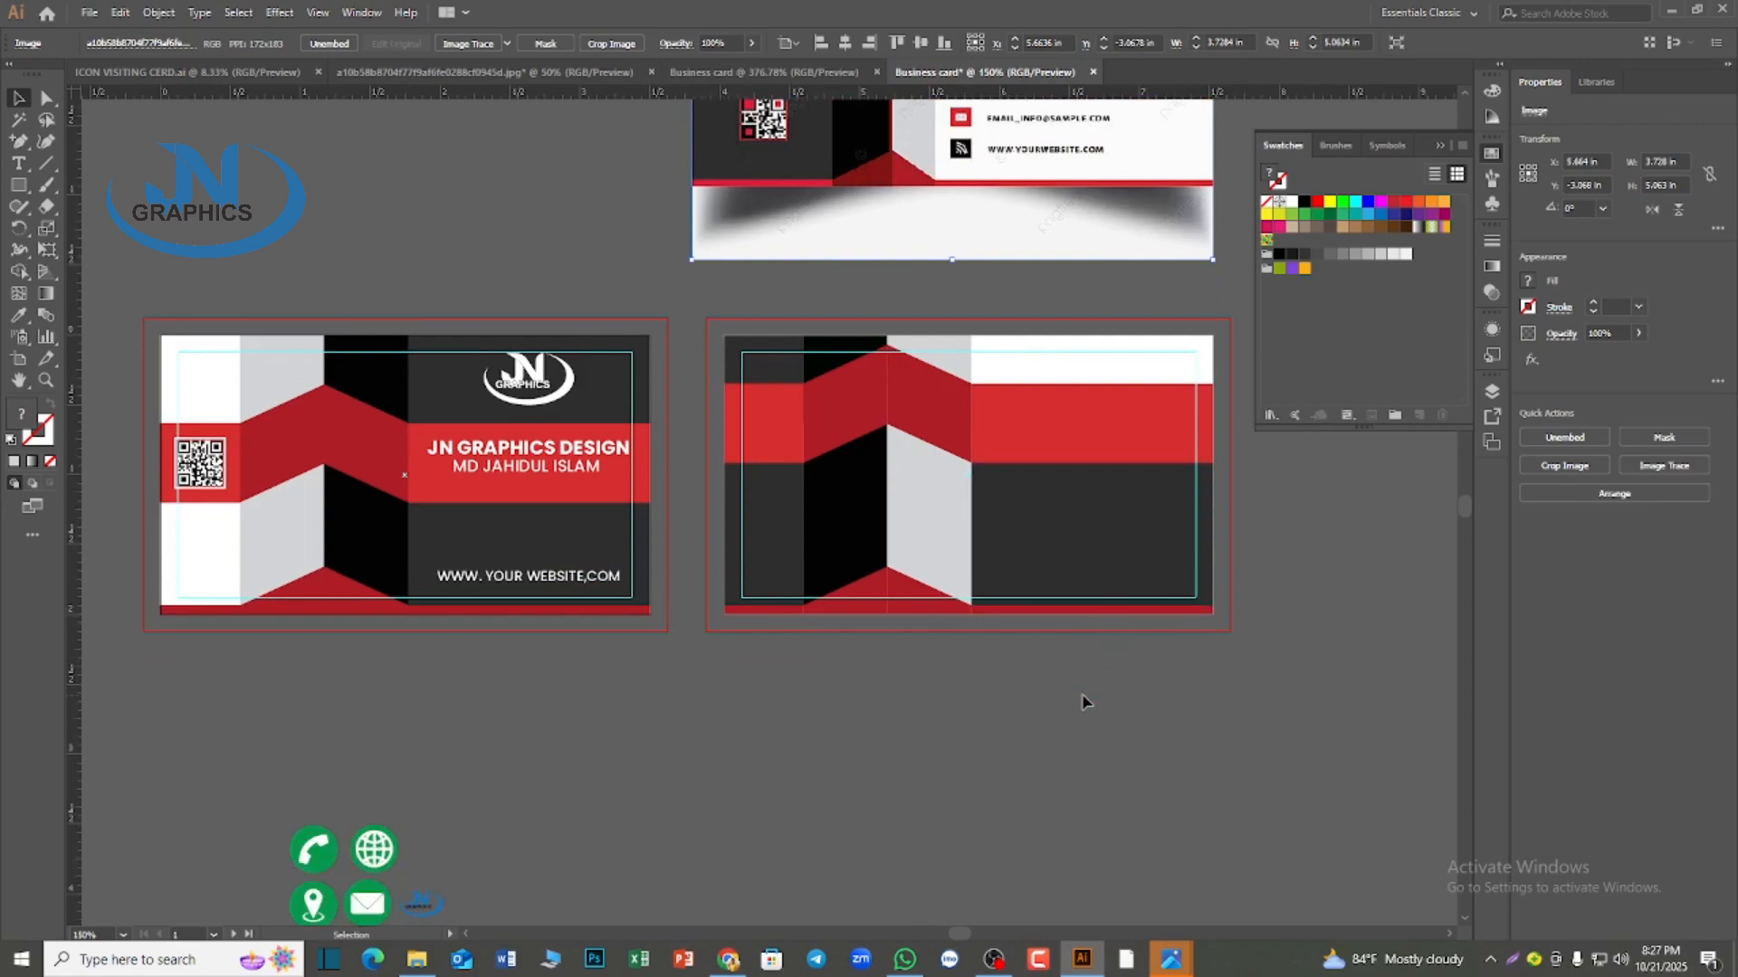
scroll(1037, 749, "up", 5)
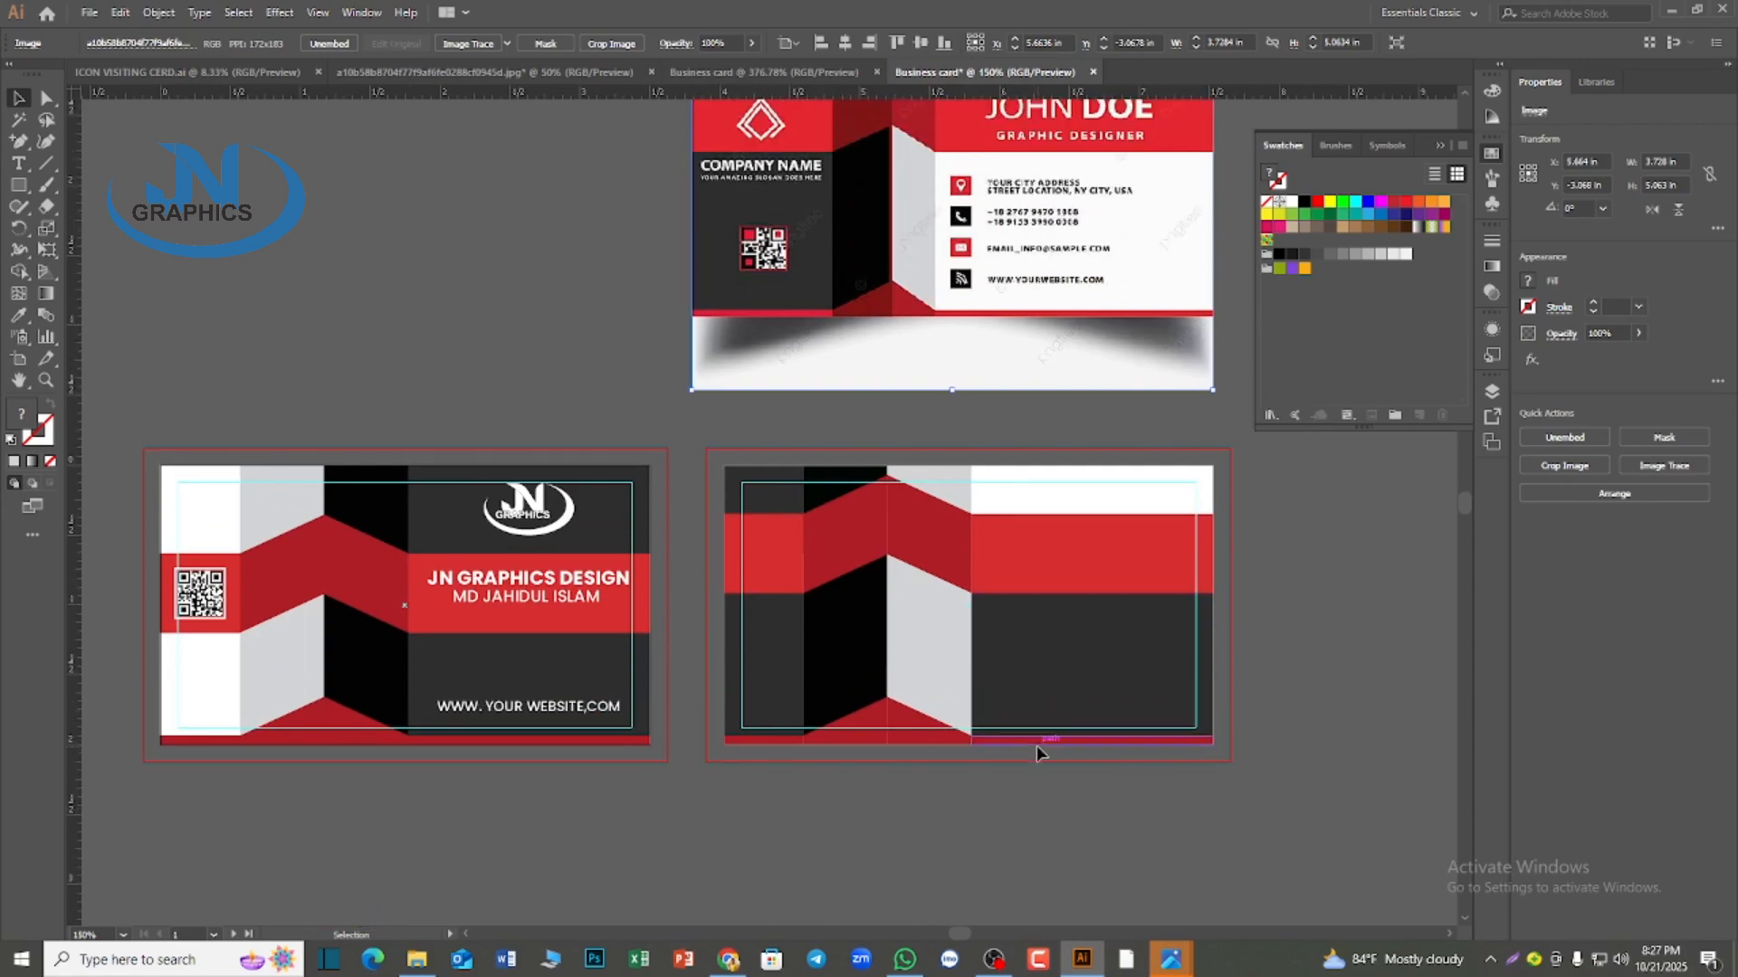
Recolor the second card's large dark lower panel white by sampling the white strip above the red band
scroll(1043, 756, "down", 1)
left_click(1081, 724)
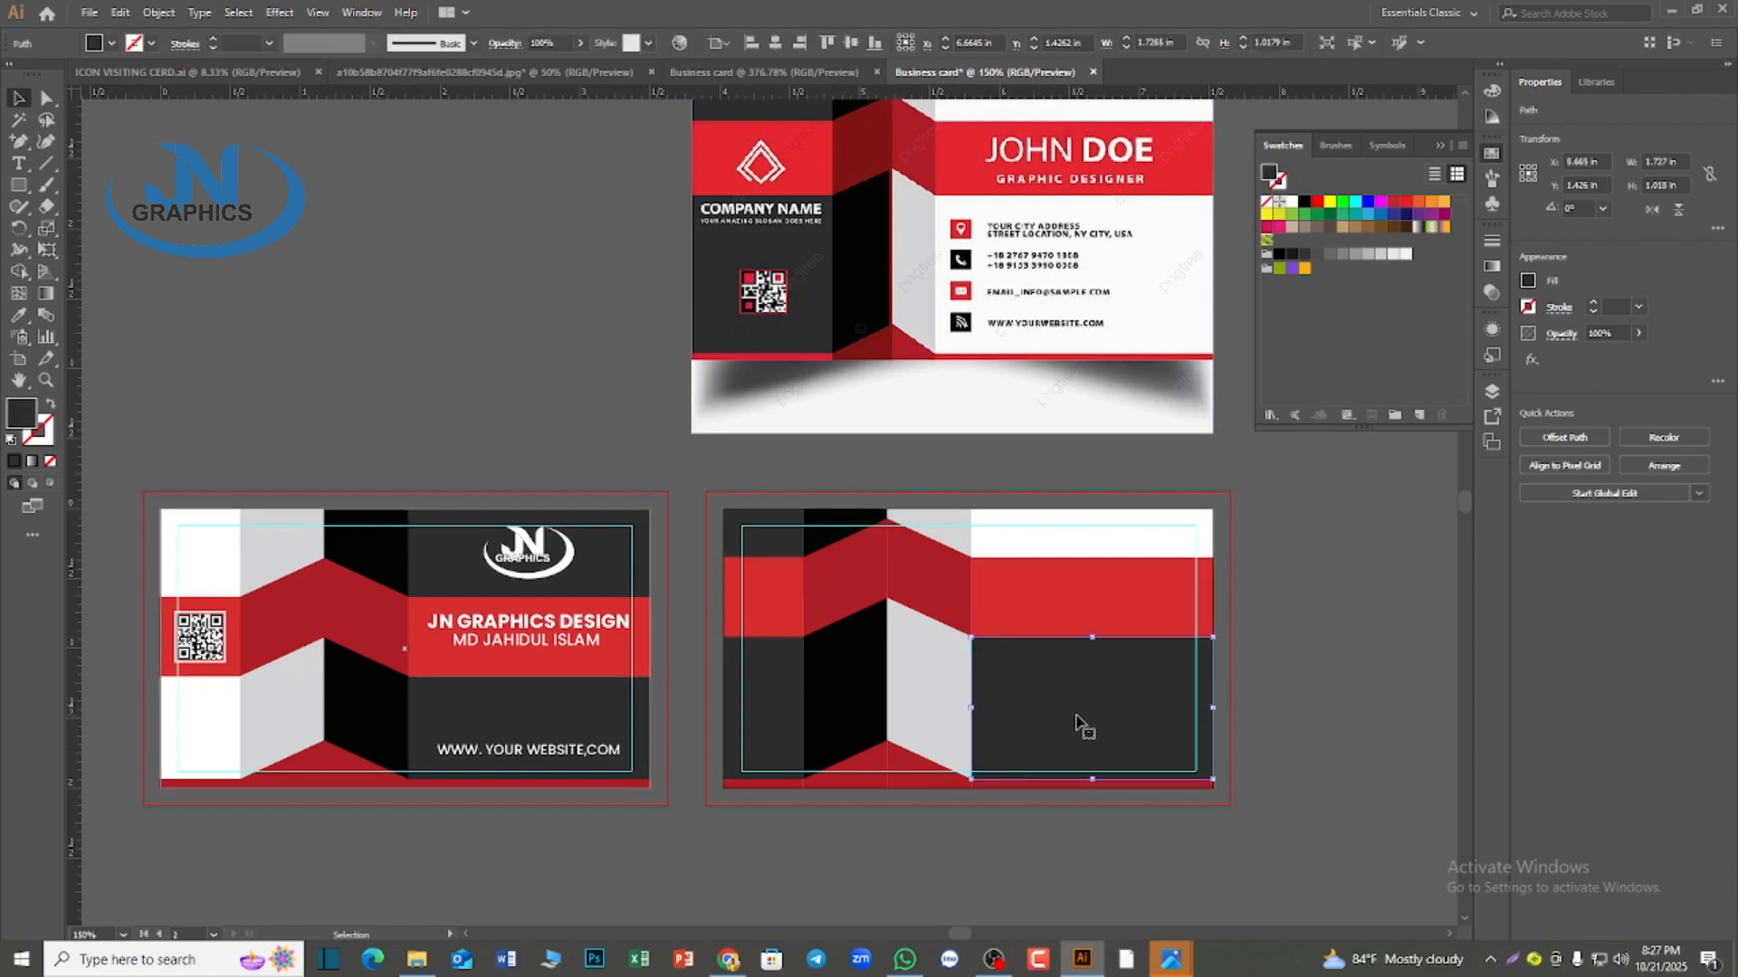
key("i")
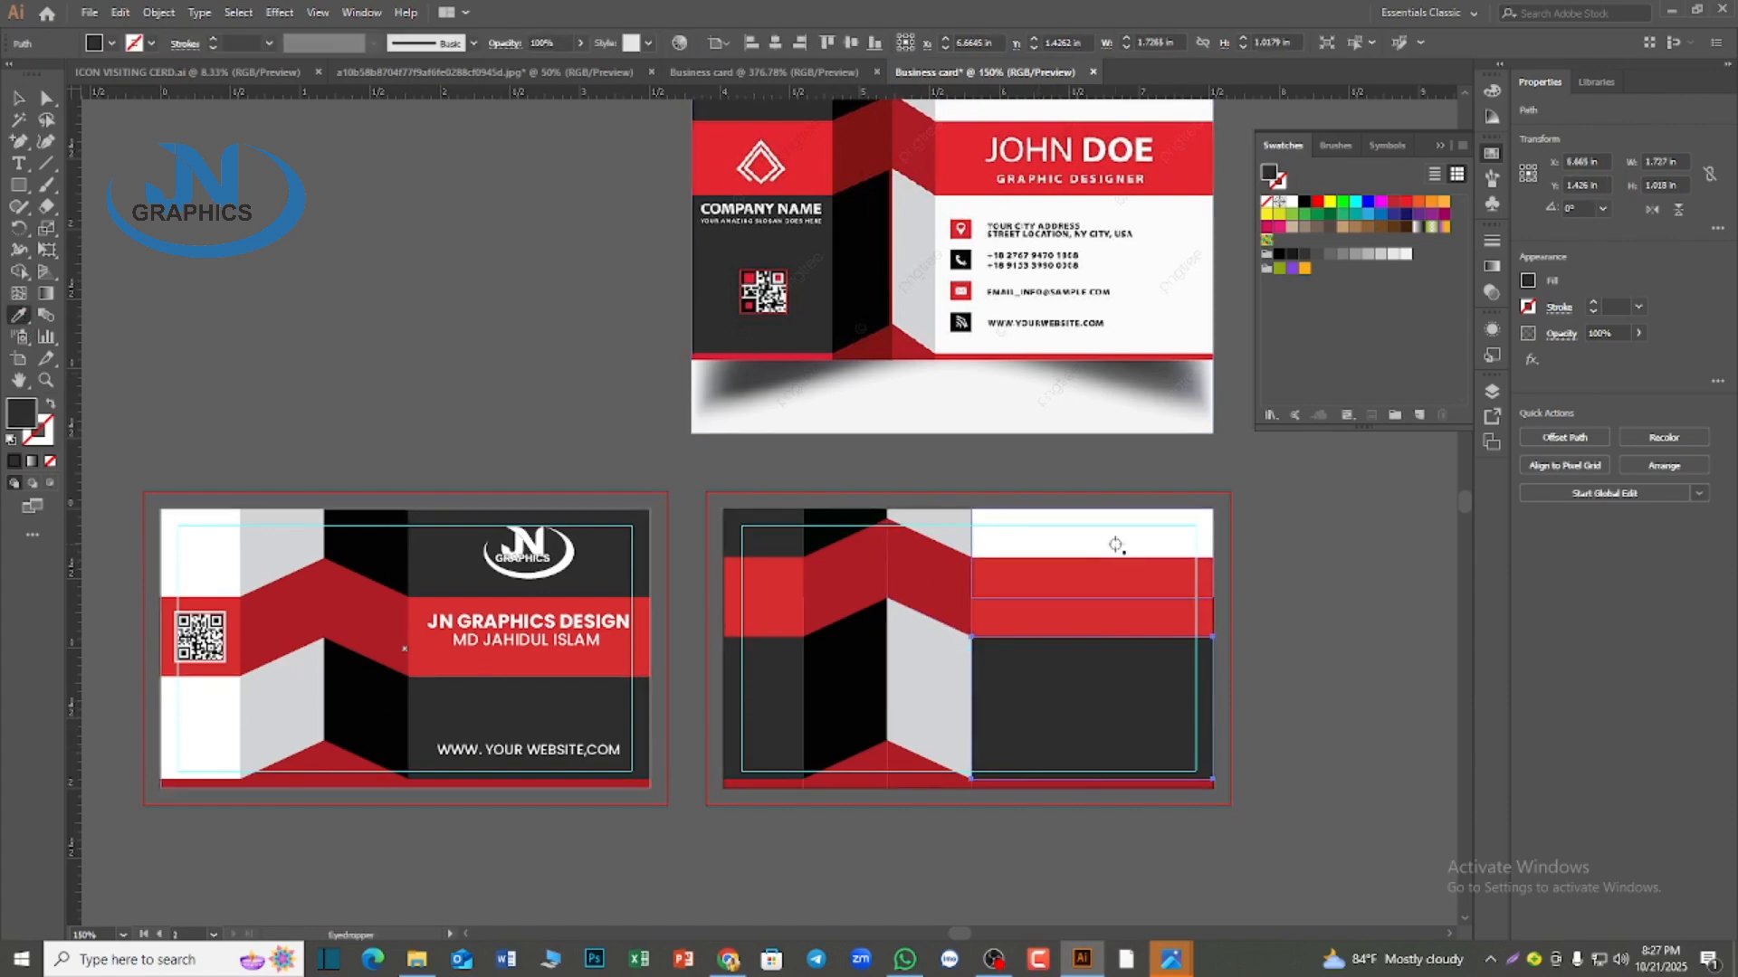
left_click(1116, 545)
left_click(1115, 545)
scroll(1041, 552, "up", 1)
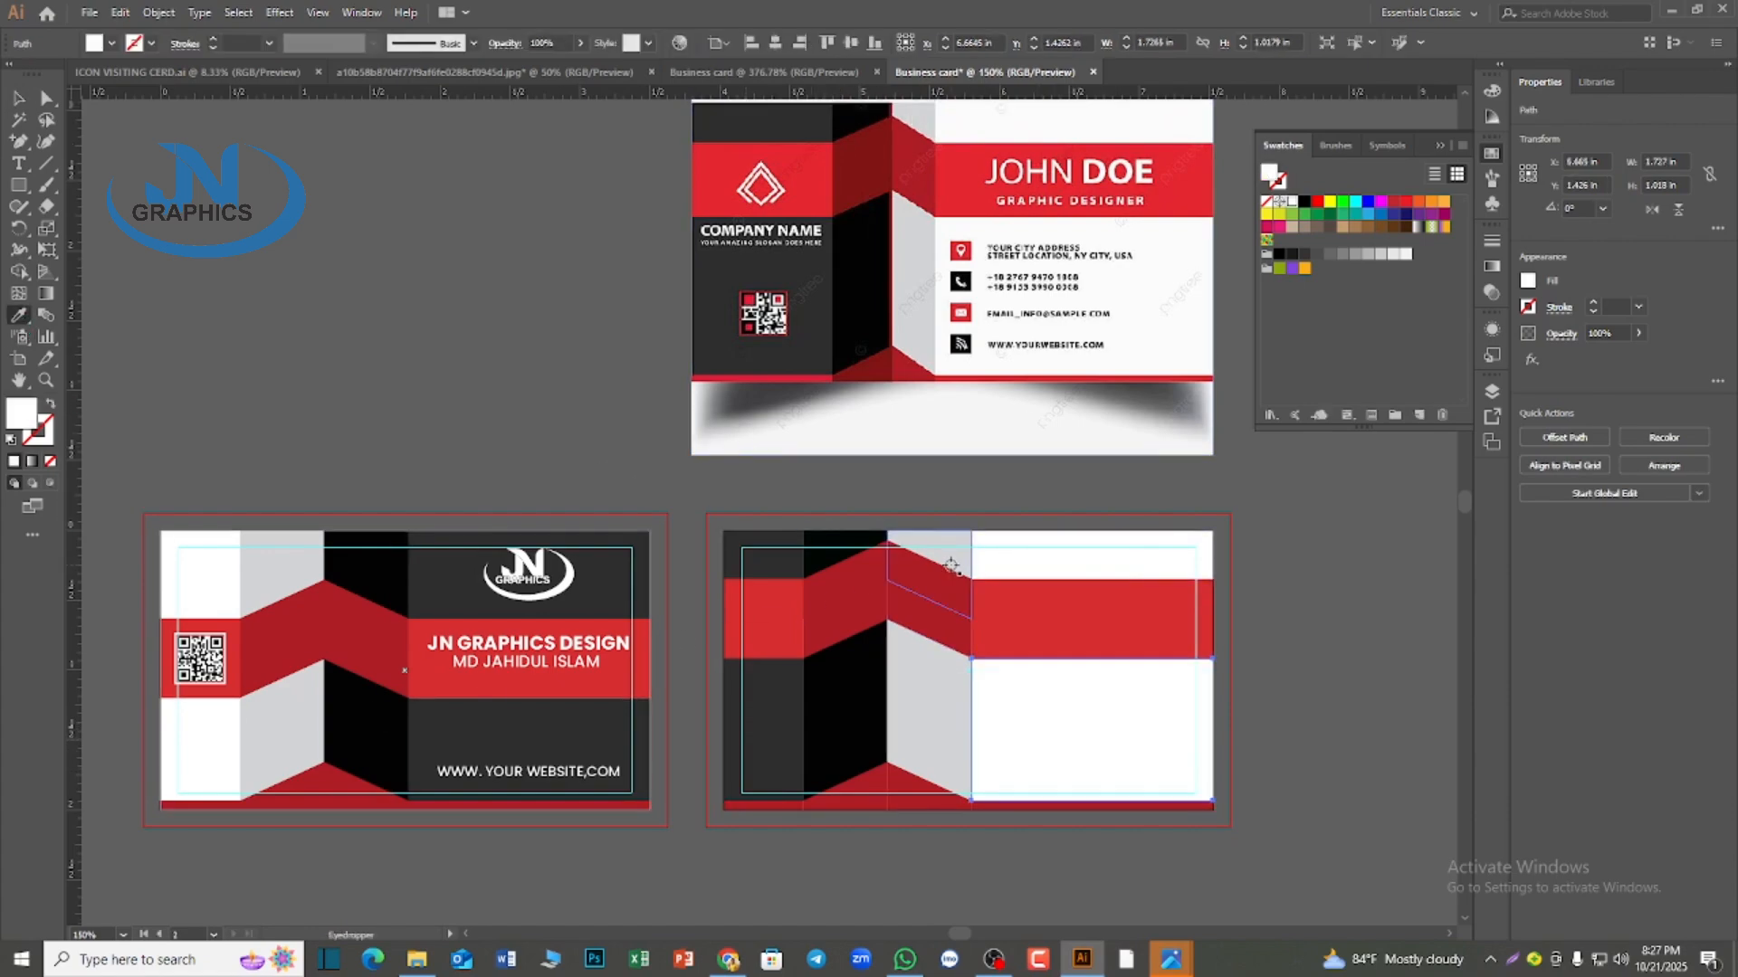
left_click(946, 687, "ctrl")
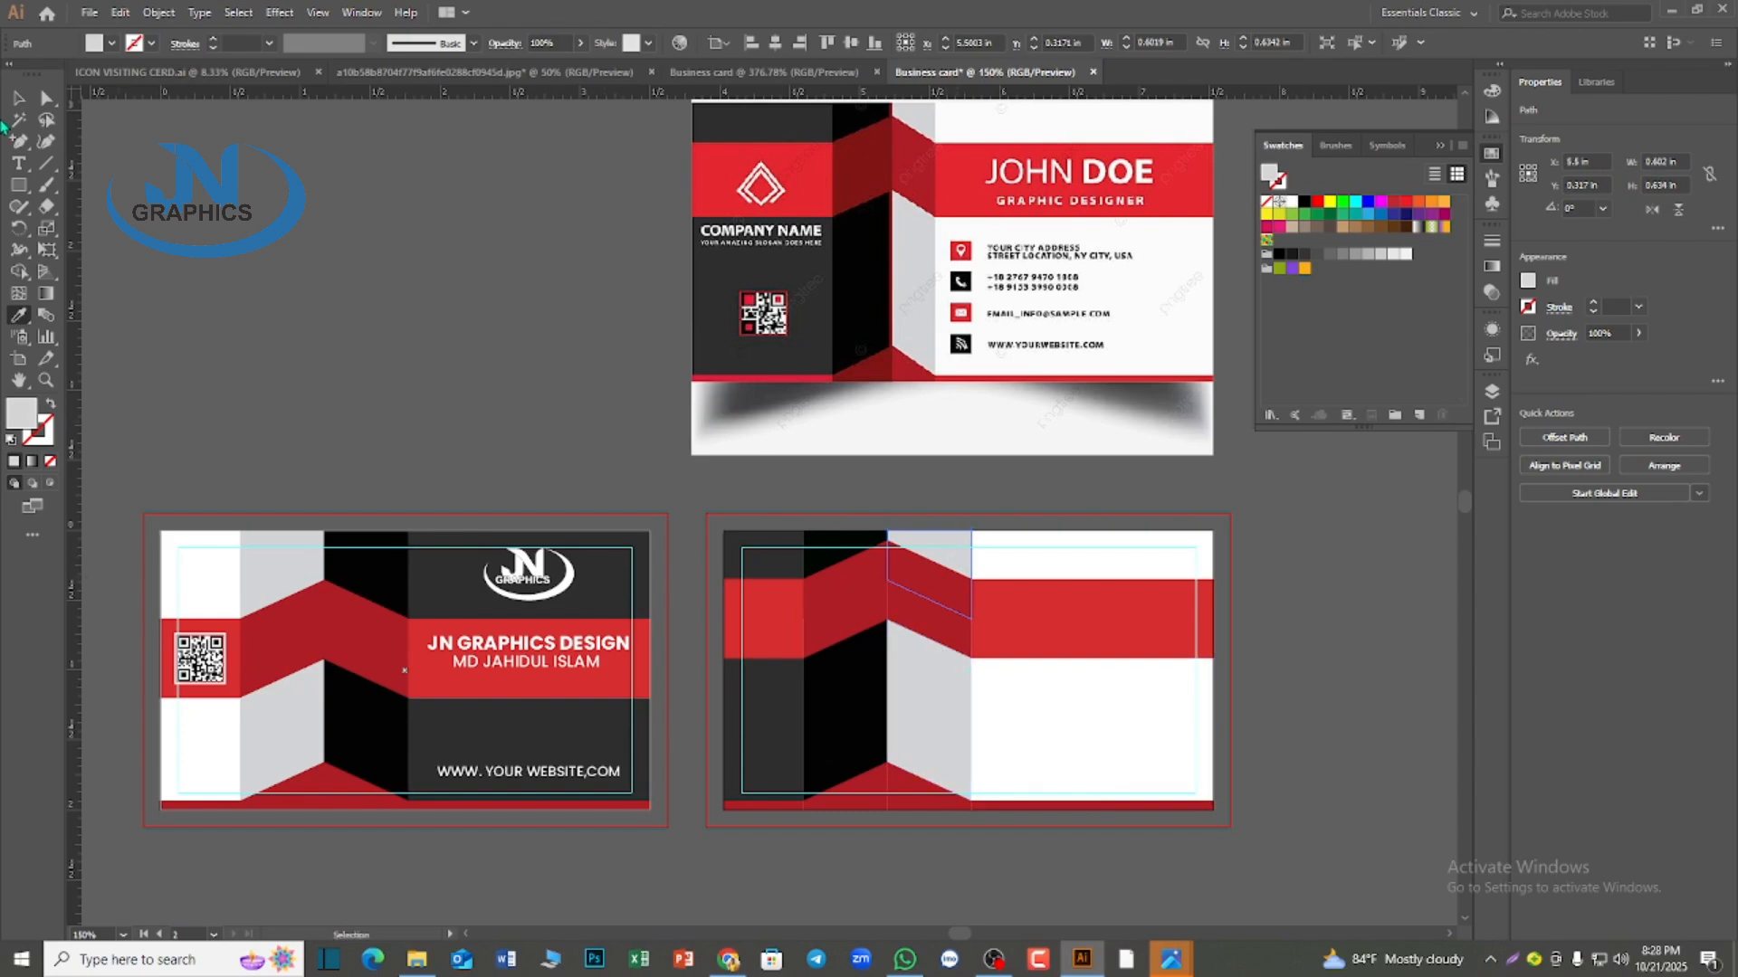
left_click(18, 97)
left_click(443, 329)
Copy the first card's QR code onto the second card's narrow dark lower panel and center it vertically there
scroll(492, 388, "down", 1)
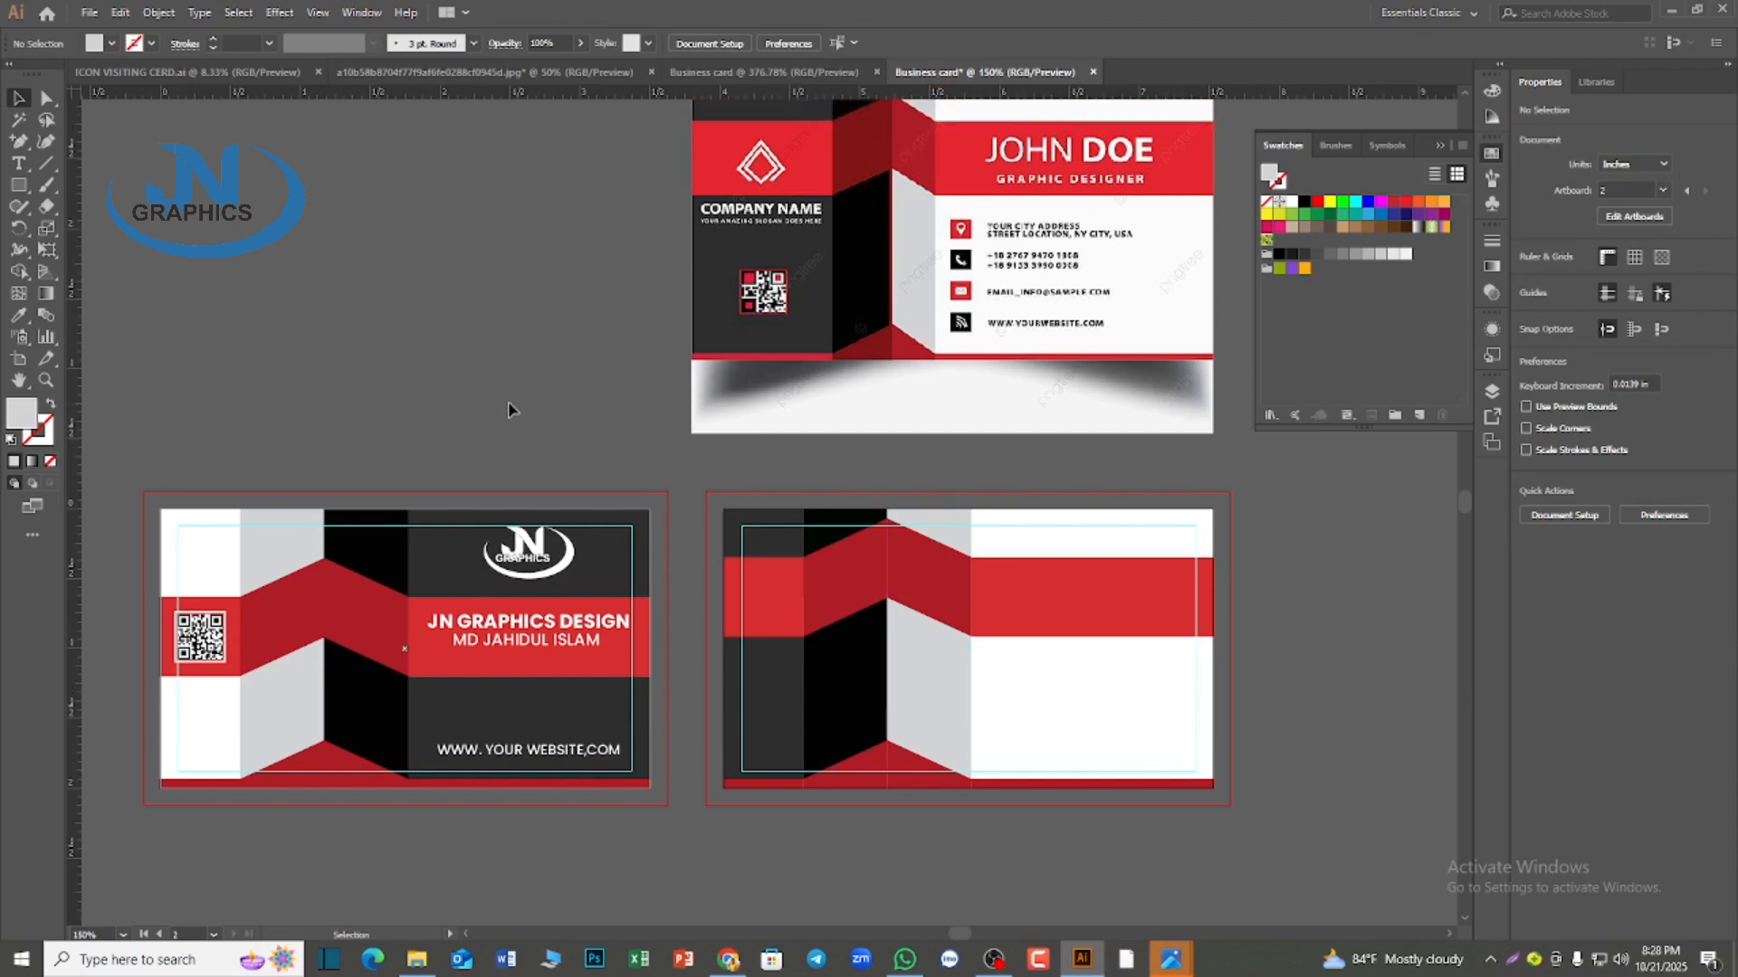
scroll(507, 410, "up", 1)
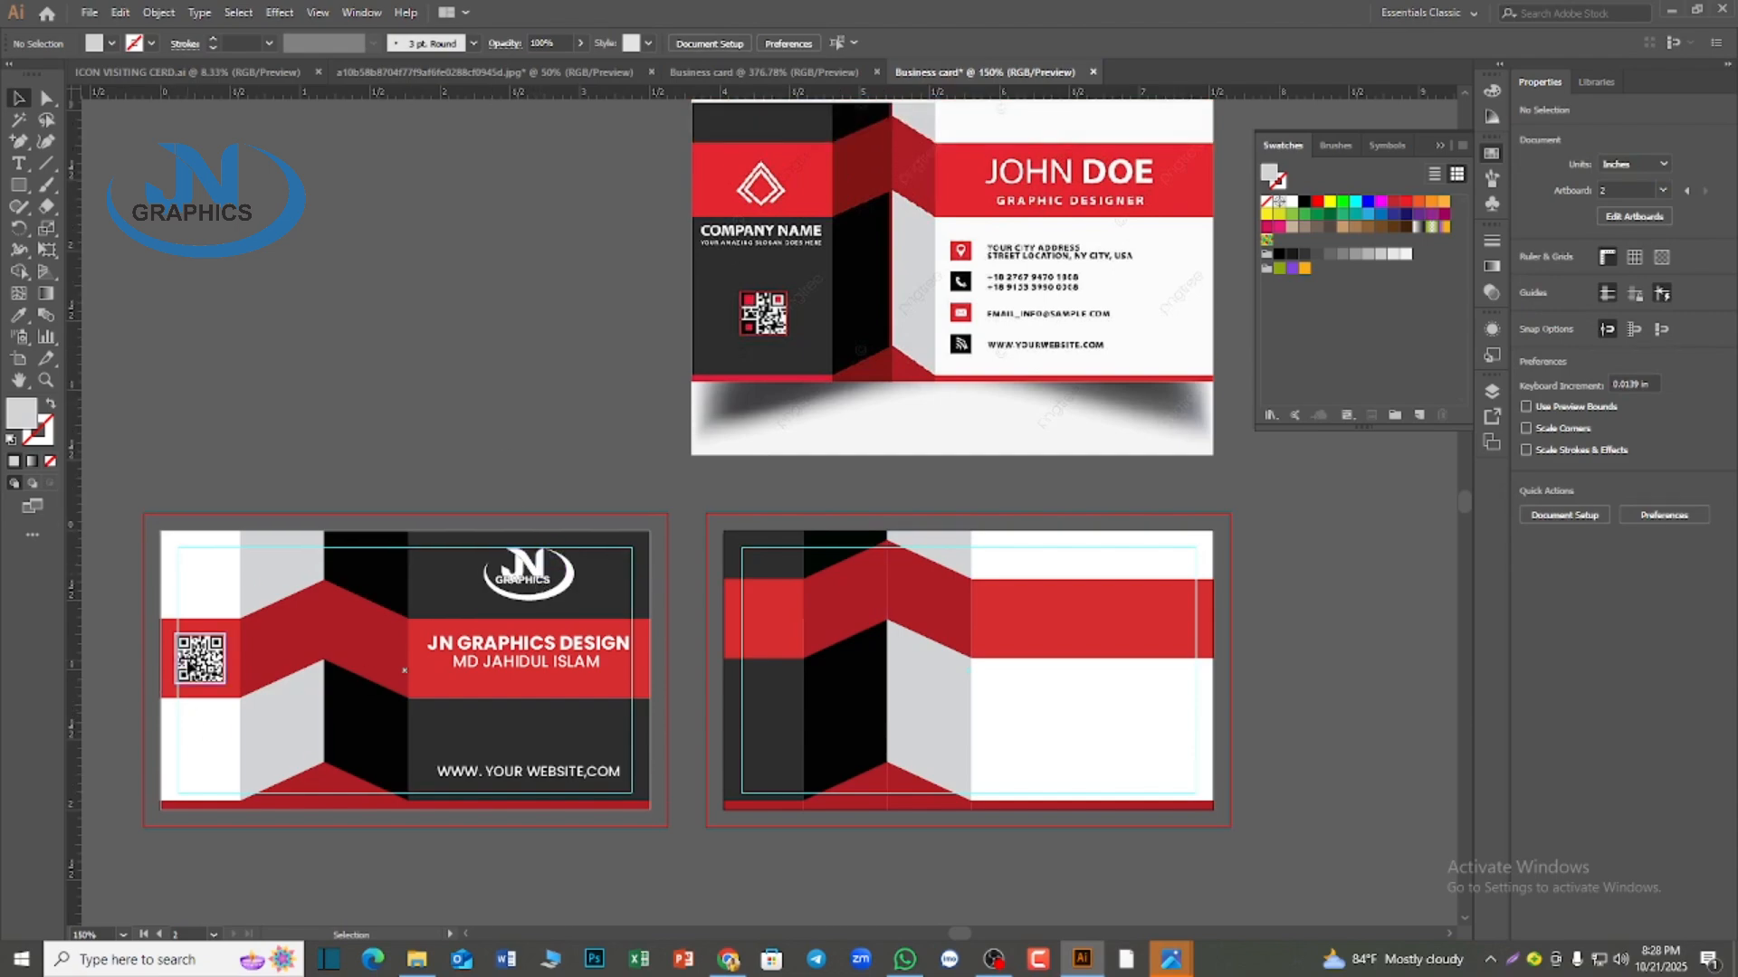
left_click(201, 660)
left_click_drag(201, 660, 761, 729)
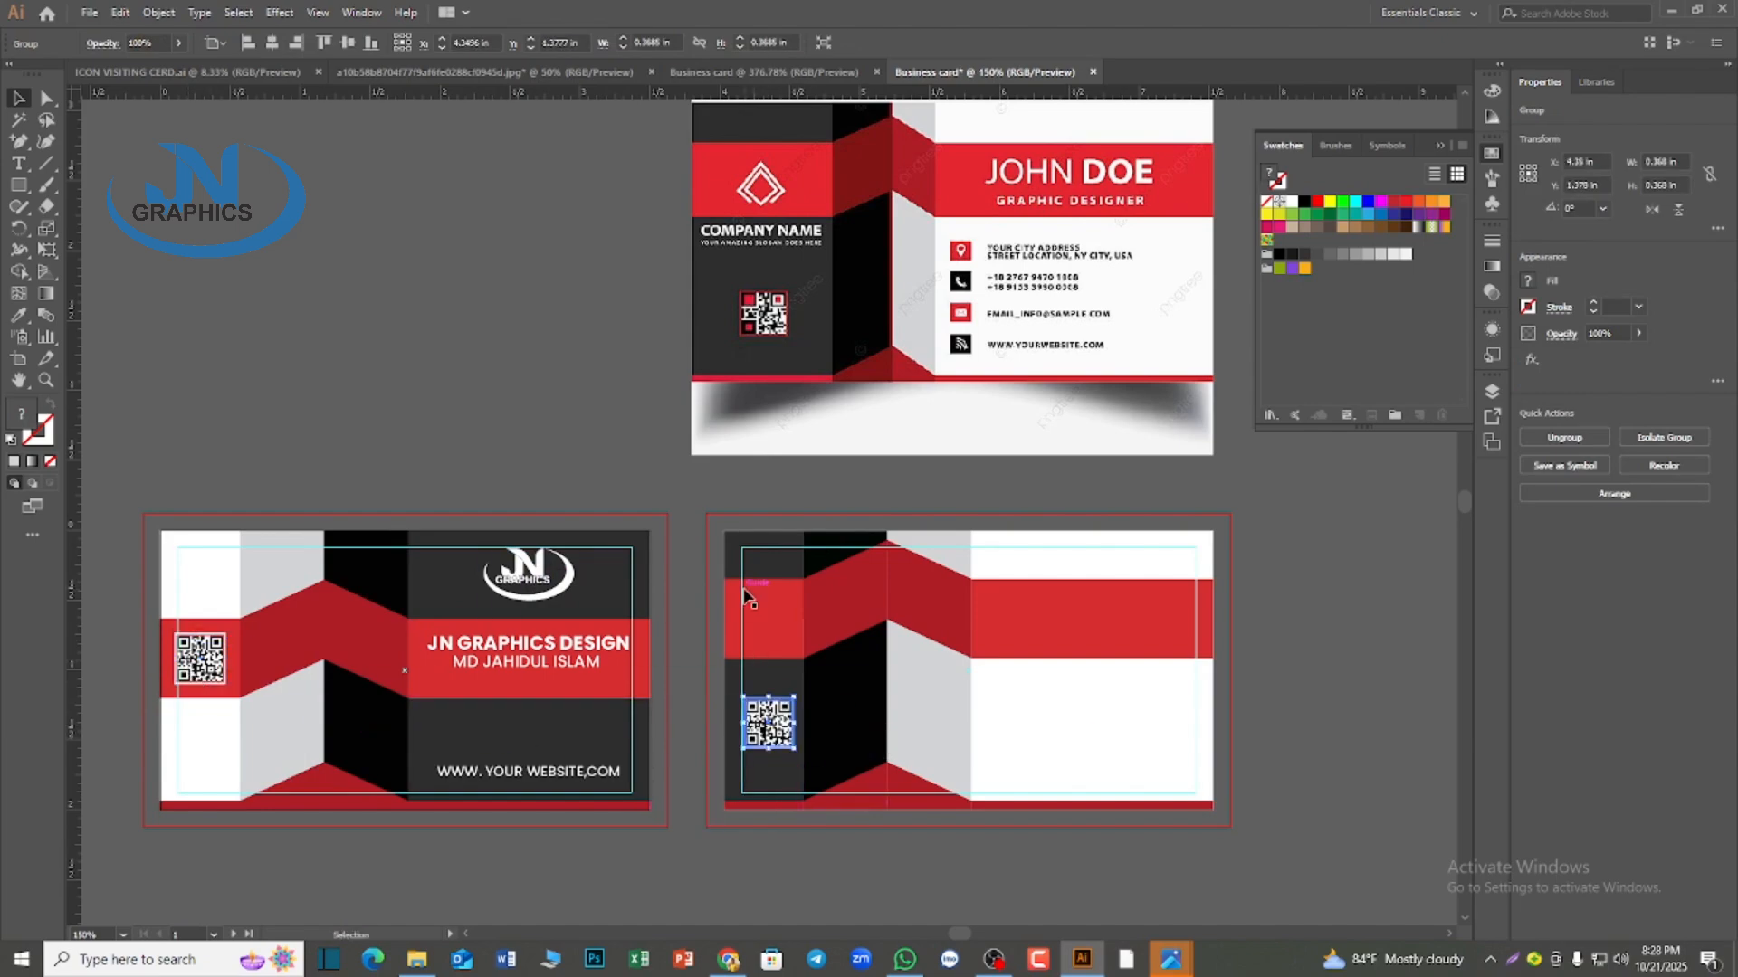
left_click(788, 691, "shift")
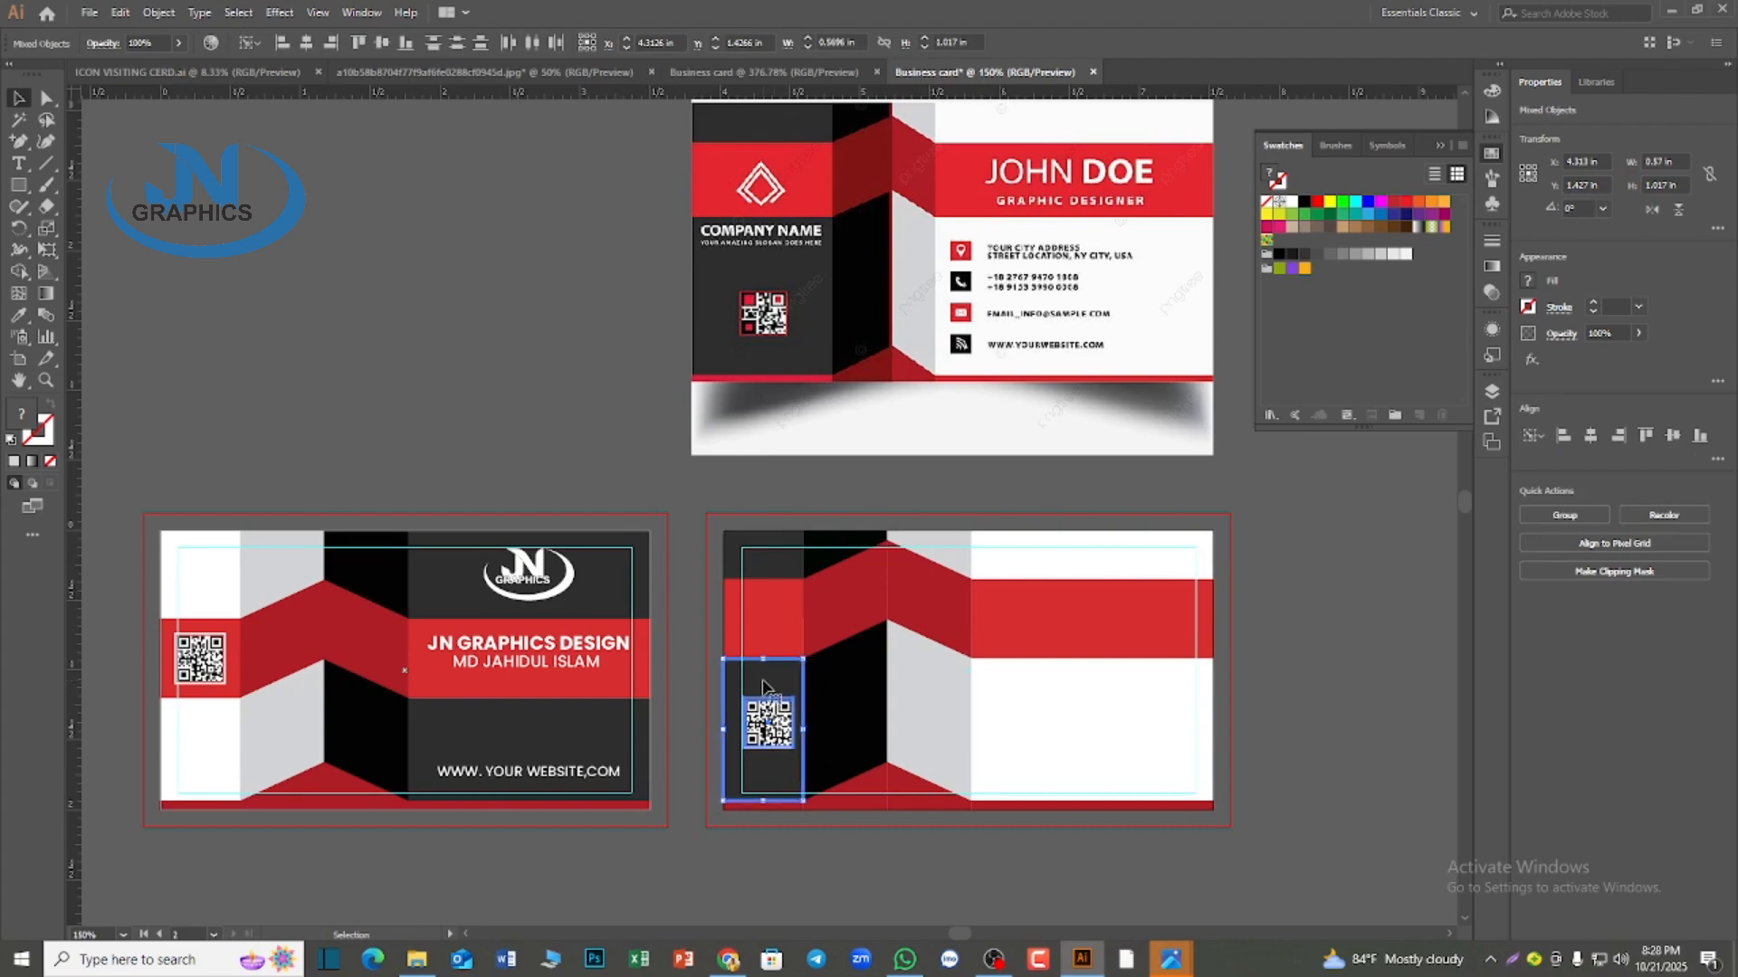
left_click(382, 43)
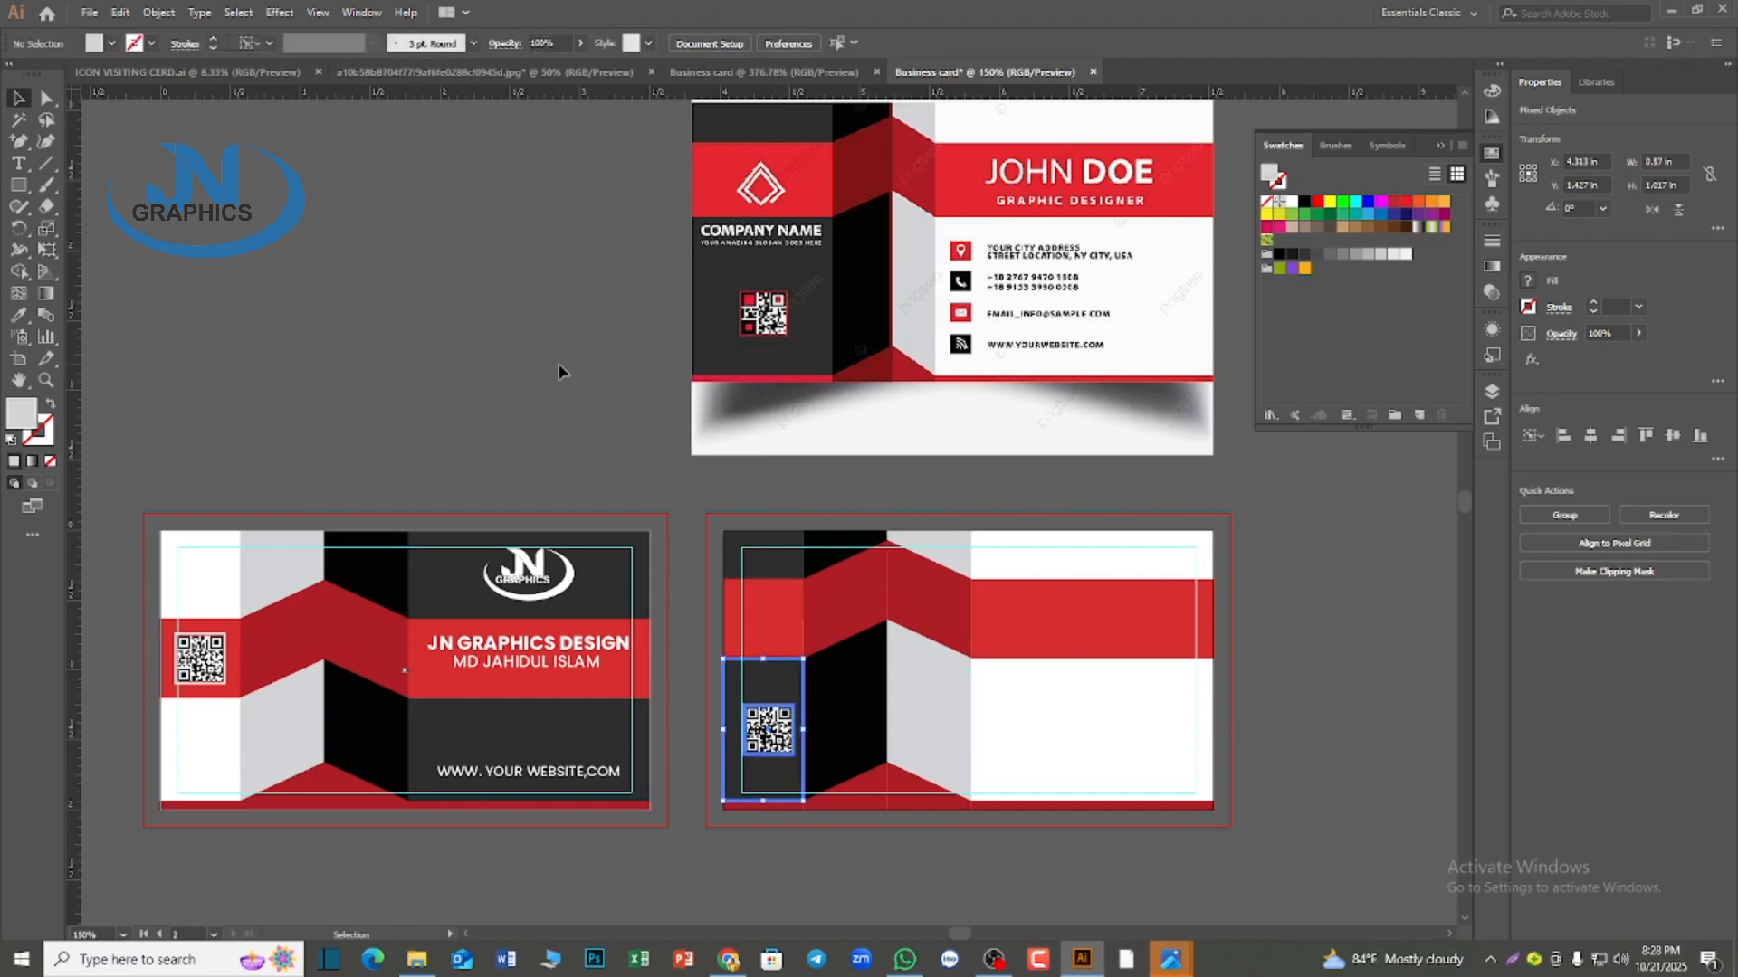
left_click(1021, 903)
Copy the person's name line from the first card onto the second card's wide red band
scroll(1020, 892, "down", 1)
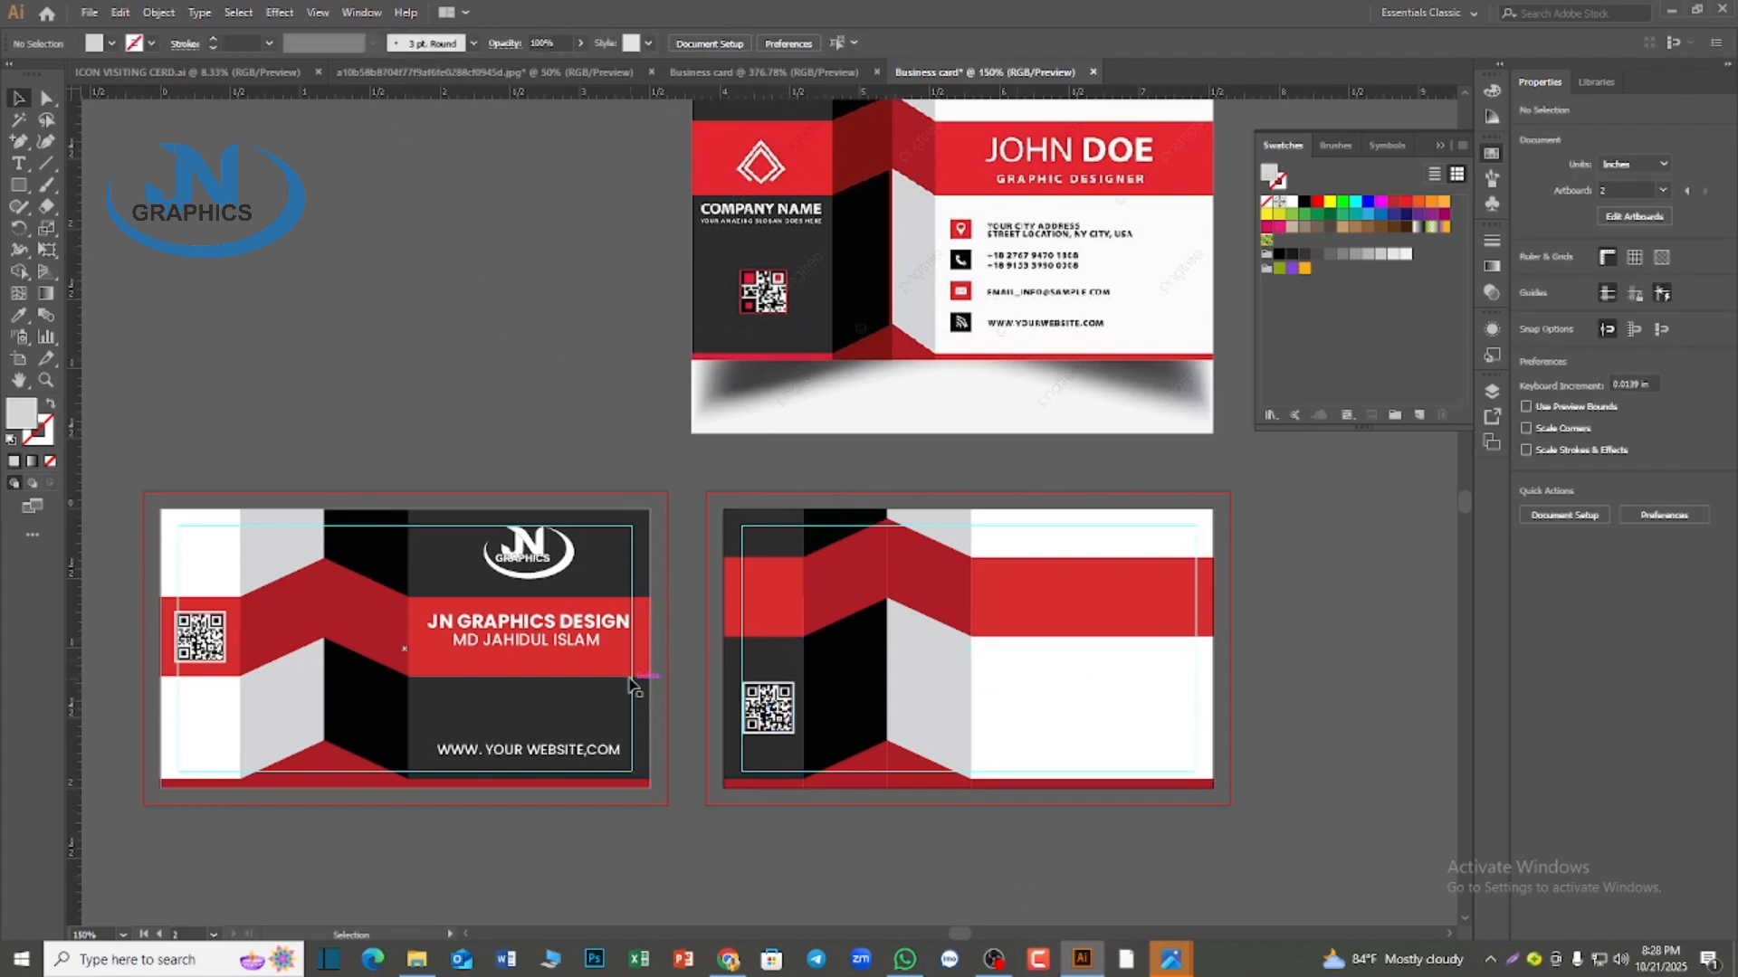
scroll(635, 683, "up", 1)
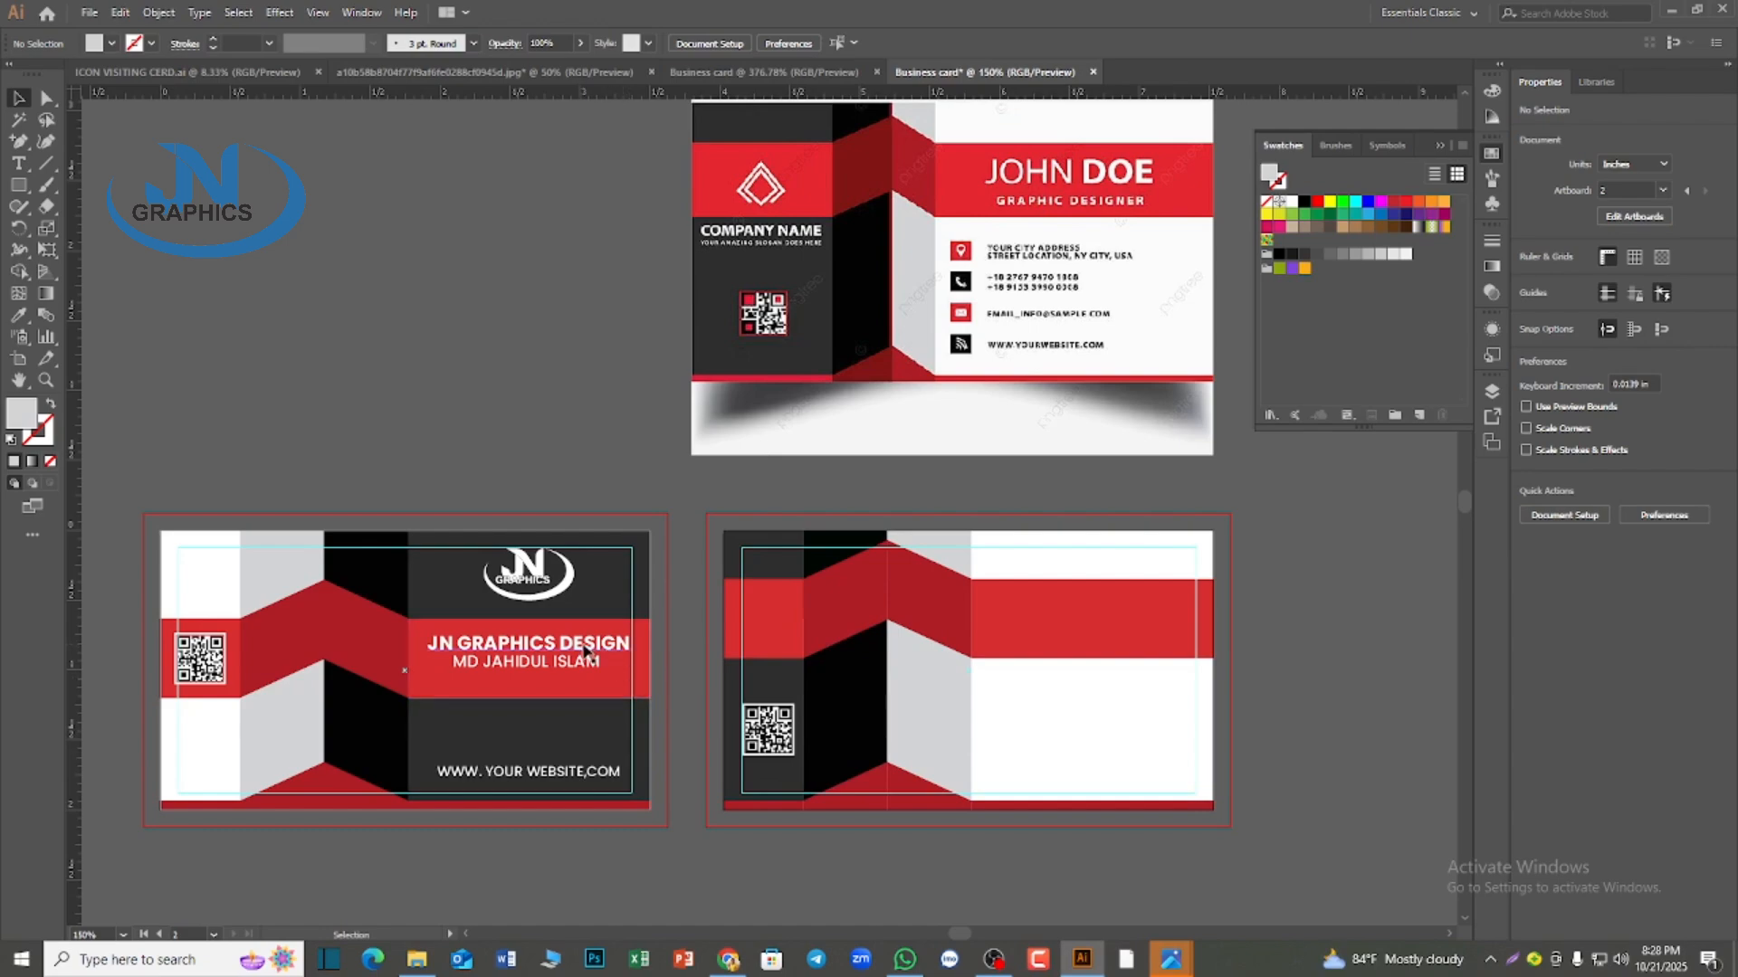
left_click(562, 669)
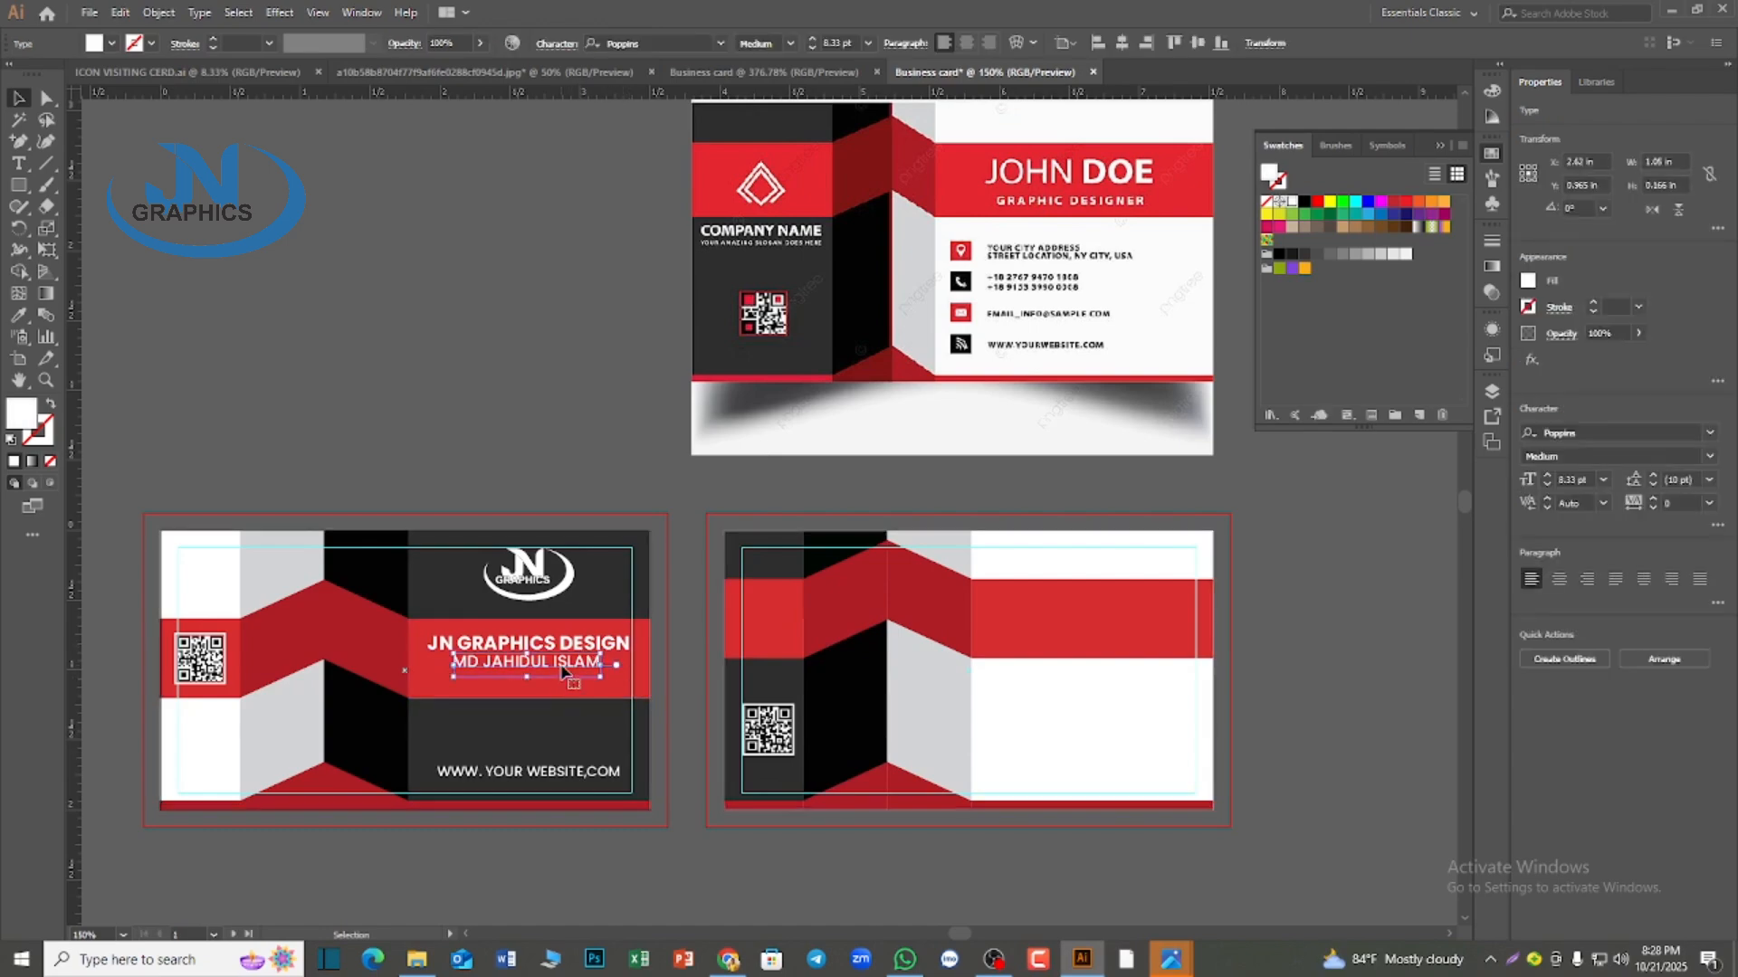
left_click_drag(567, 670, 1121, 612)
Set the copied name line to Poppins Bold and scale it up to about 11 pt
left_click(789, 42)
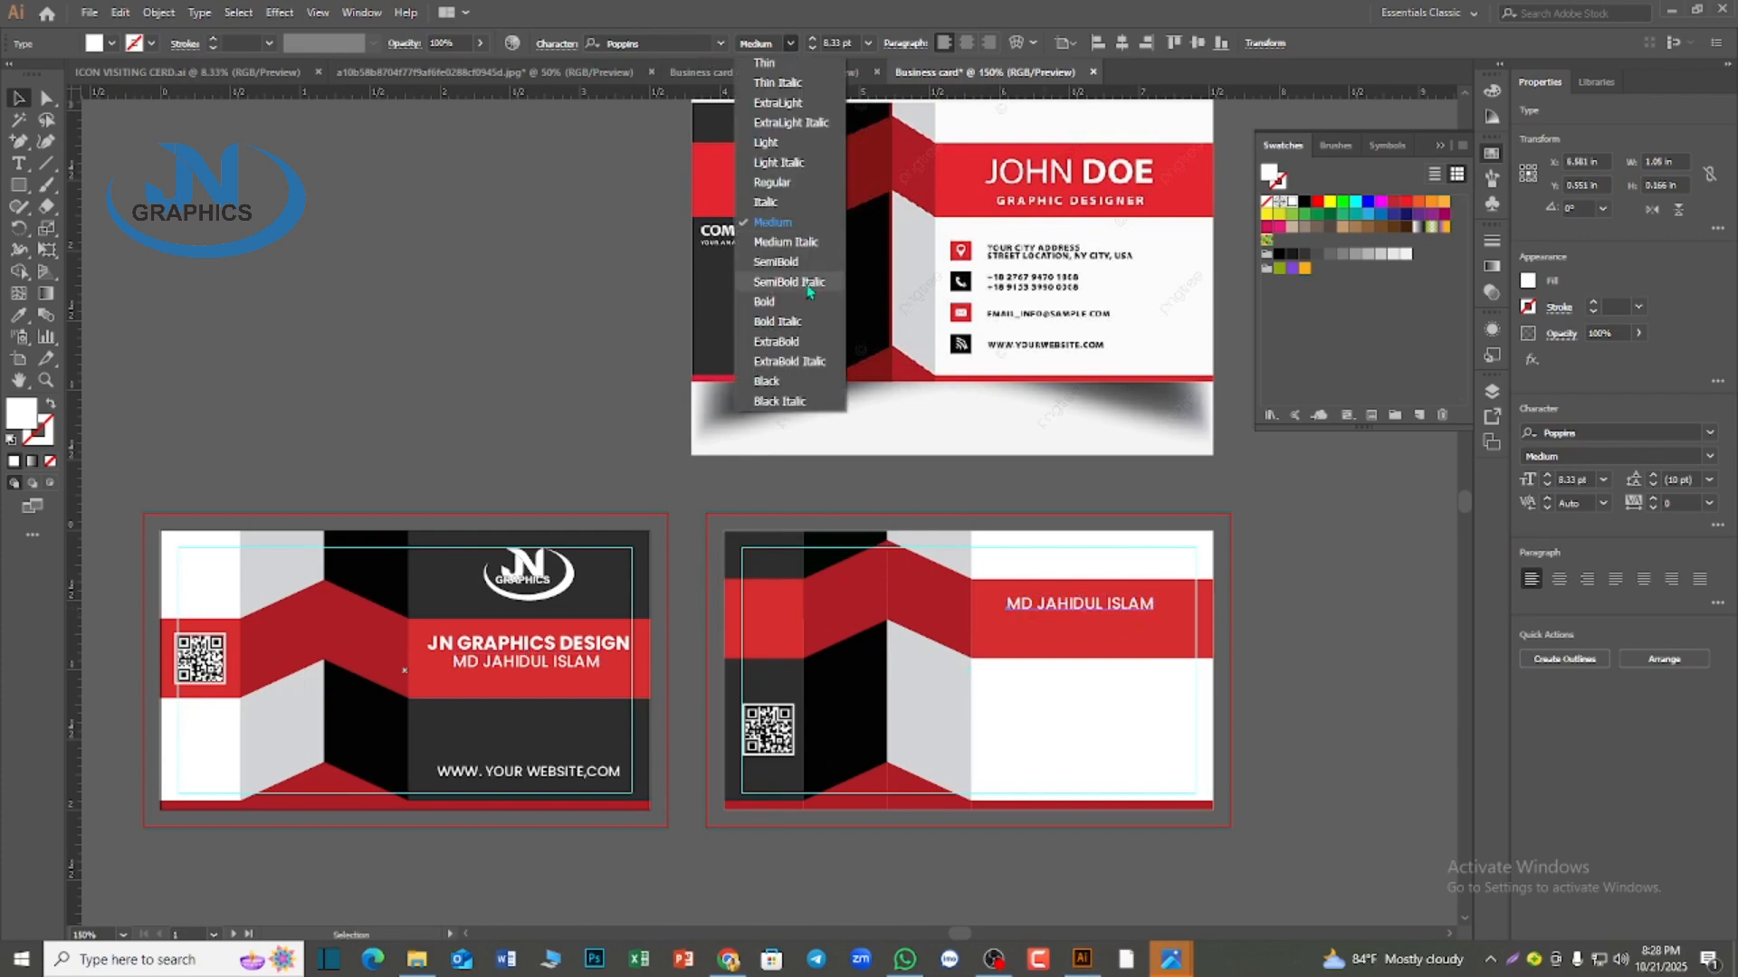
left_click(789, 304)
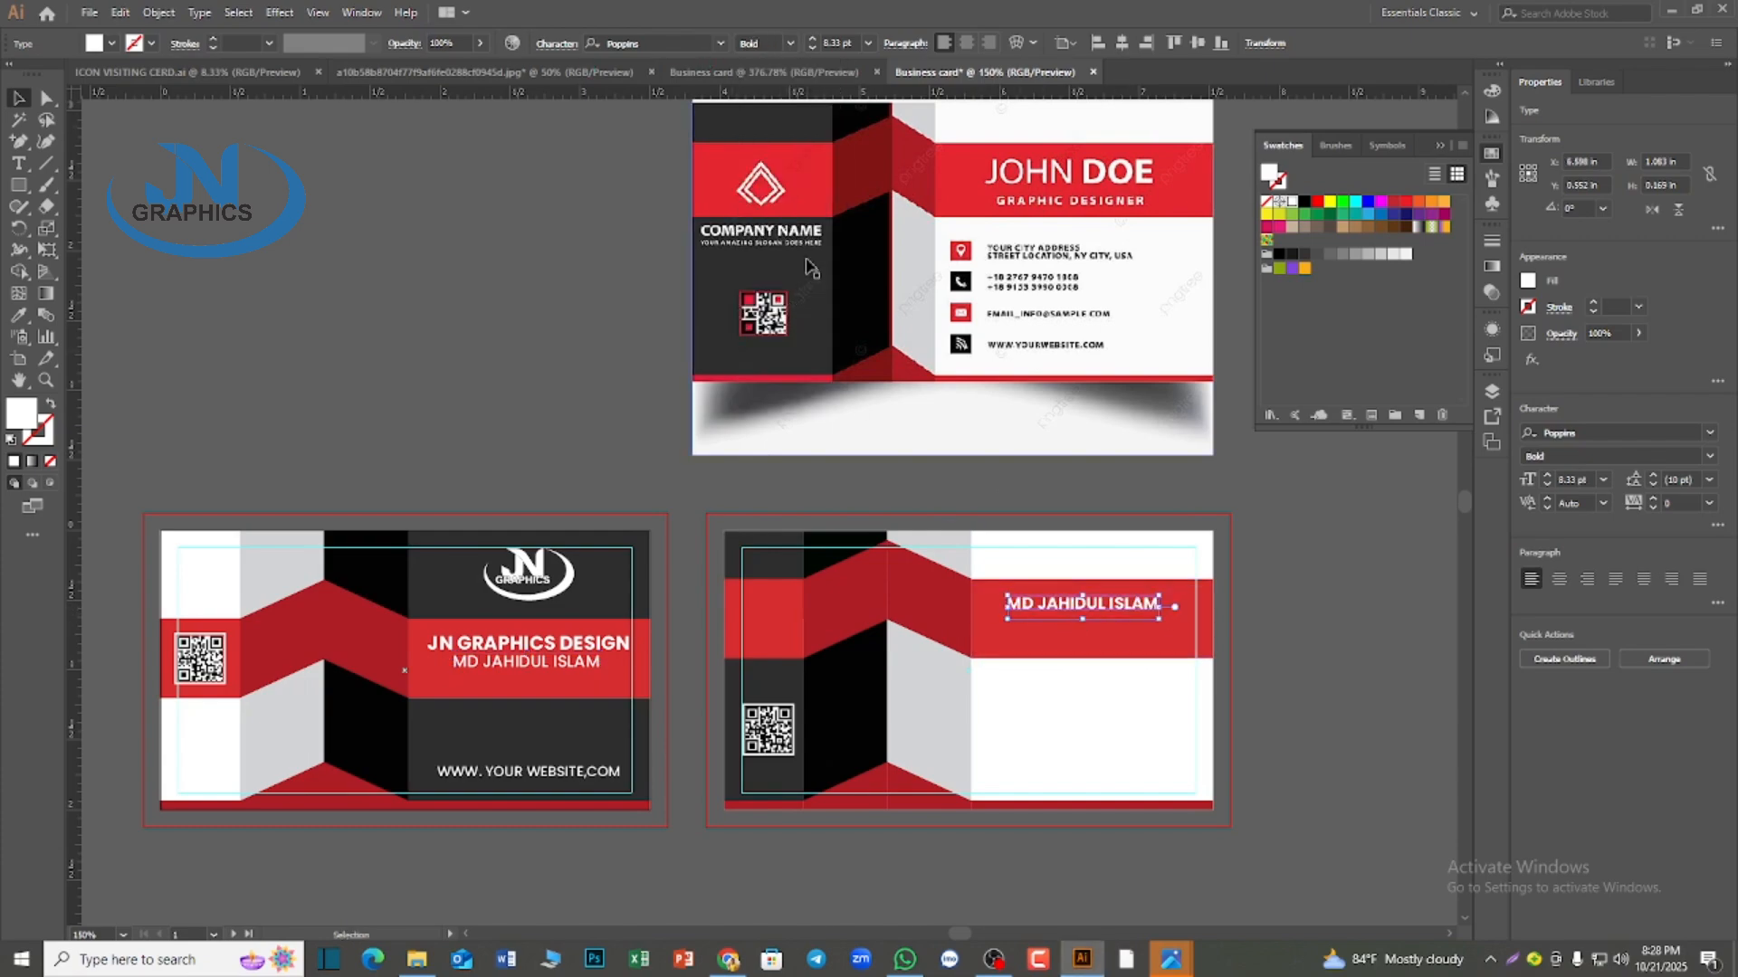
left_click_drag(1160, 619, 1185, 631)
Center the enlarged name line horizontally on the red band behind it
left_click(1138, 650)
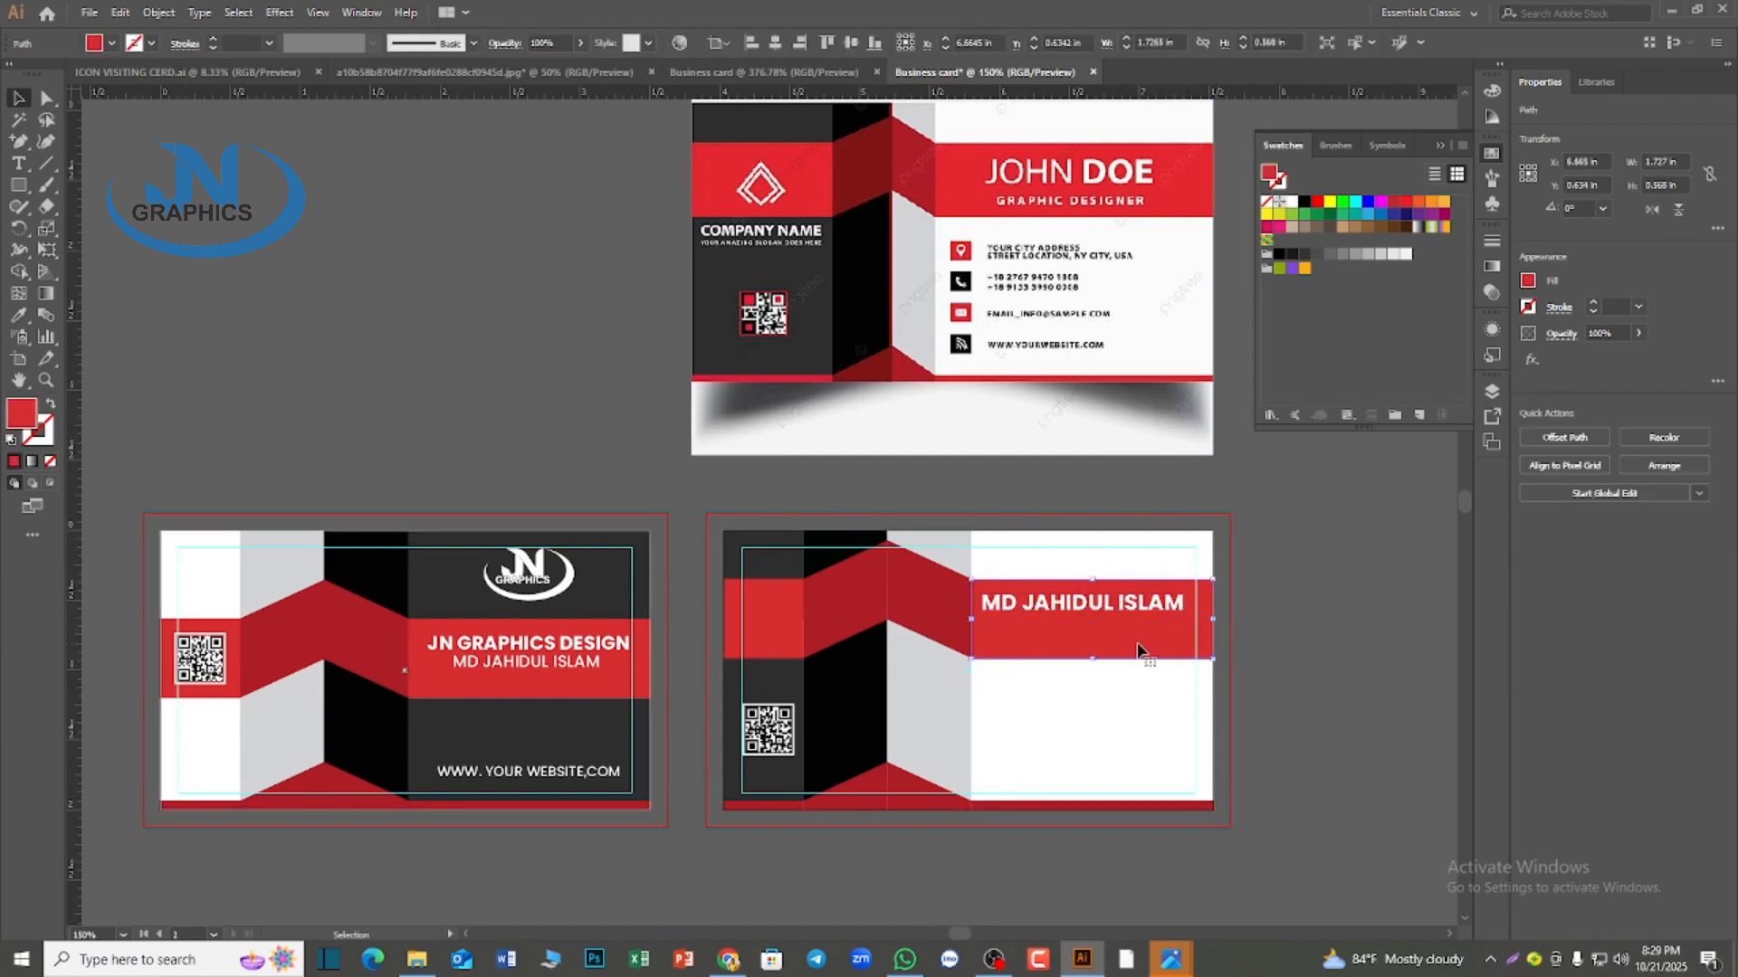
left_click(1034, 610)
left_click(1034, 640, "shift")
left_click(1034, 640)
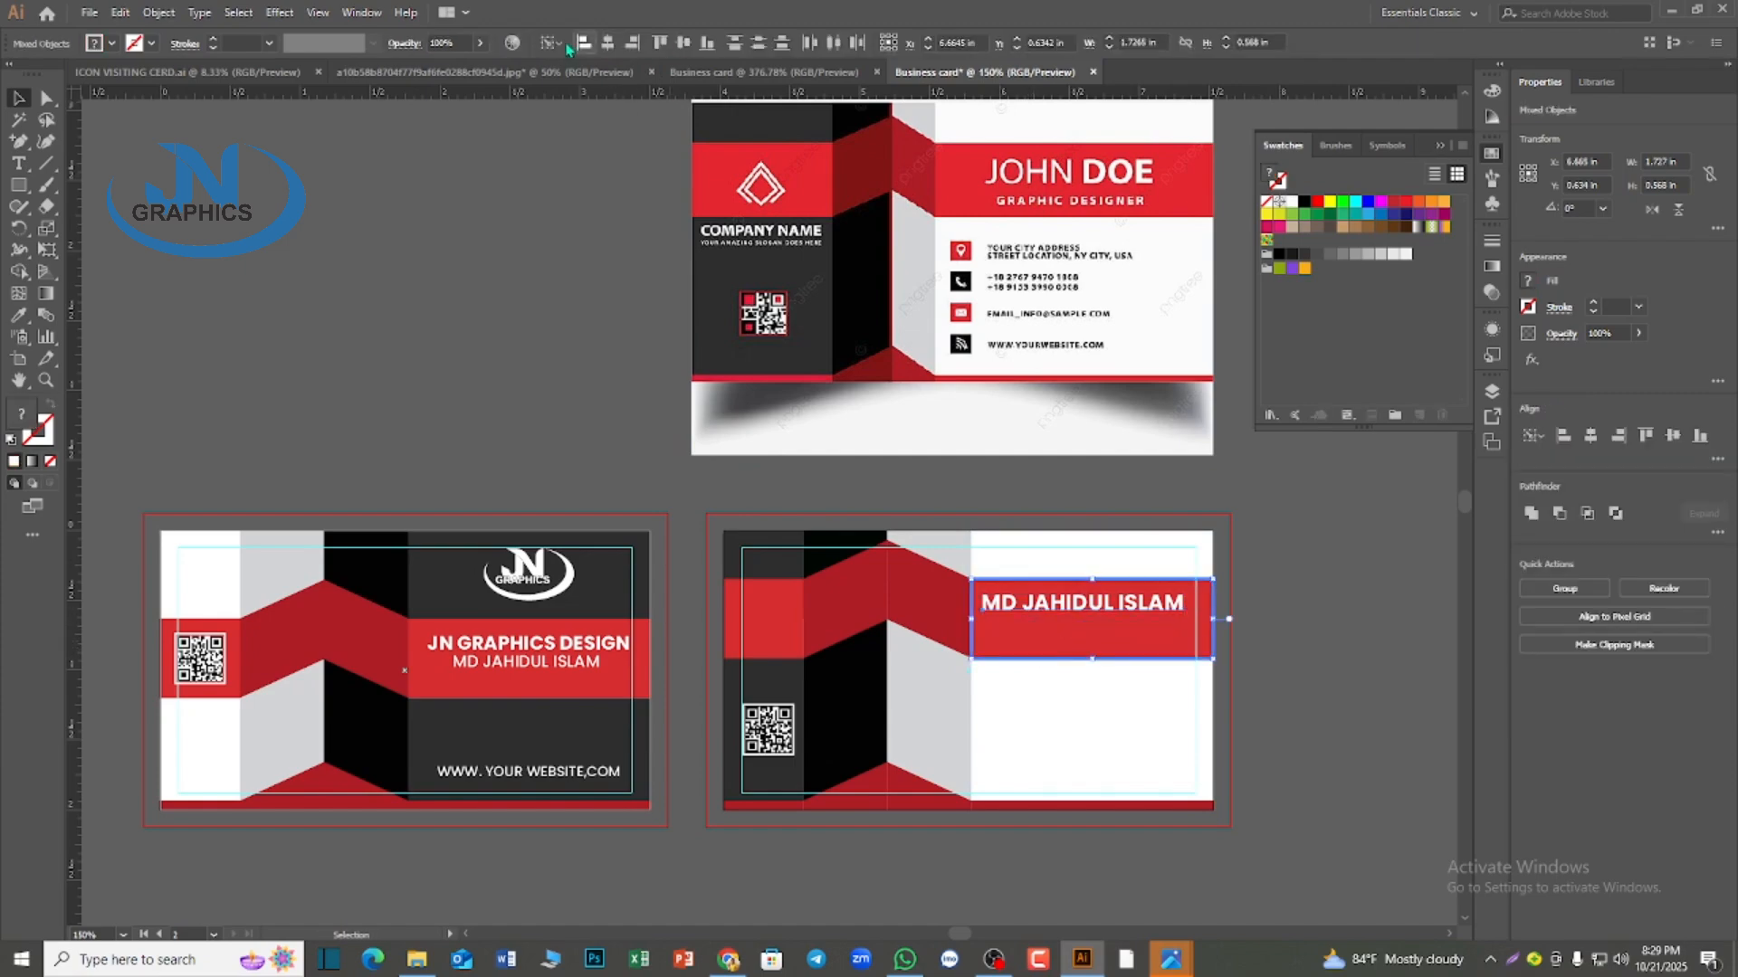
left_click(607, 43)
left_click(1345, 715)
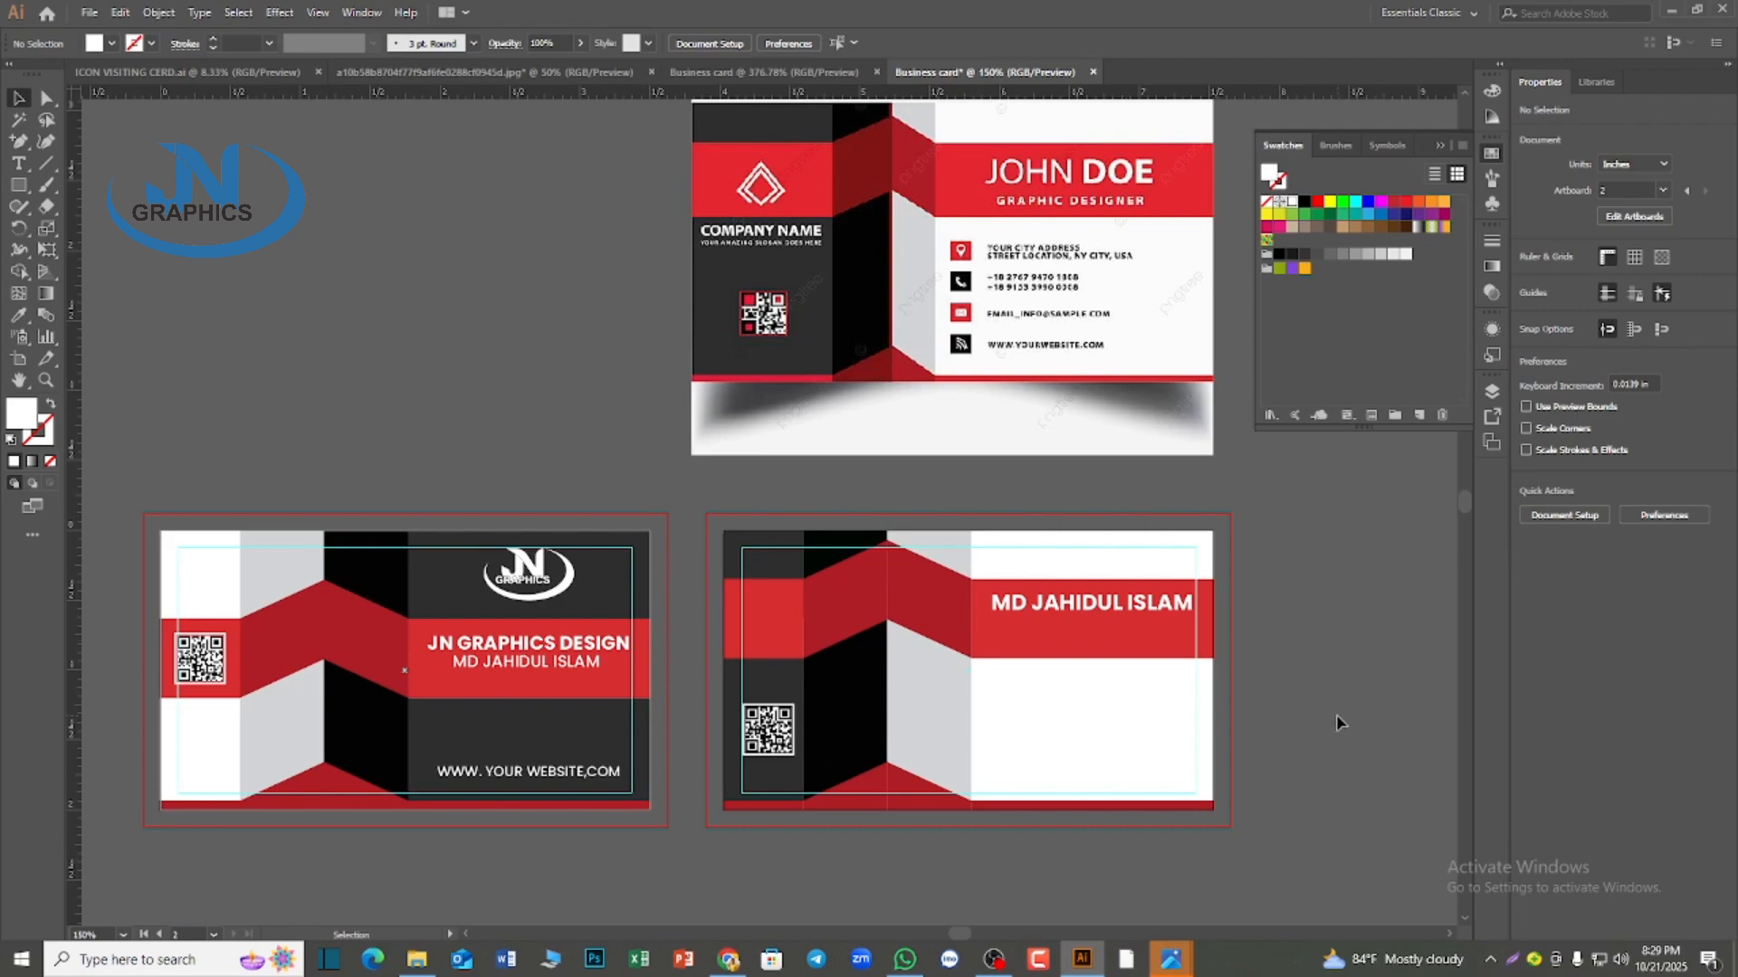
Copy the first card's name line below the enlarged name and change its text to GRAPHICS DESIGNER
left_click(1098, 617)
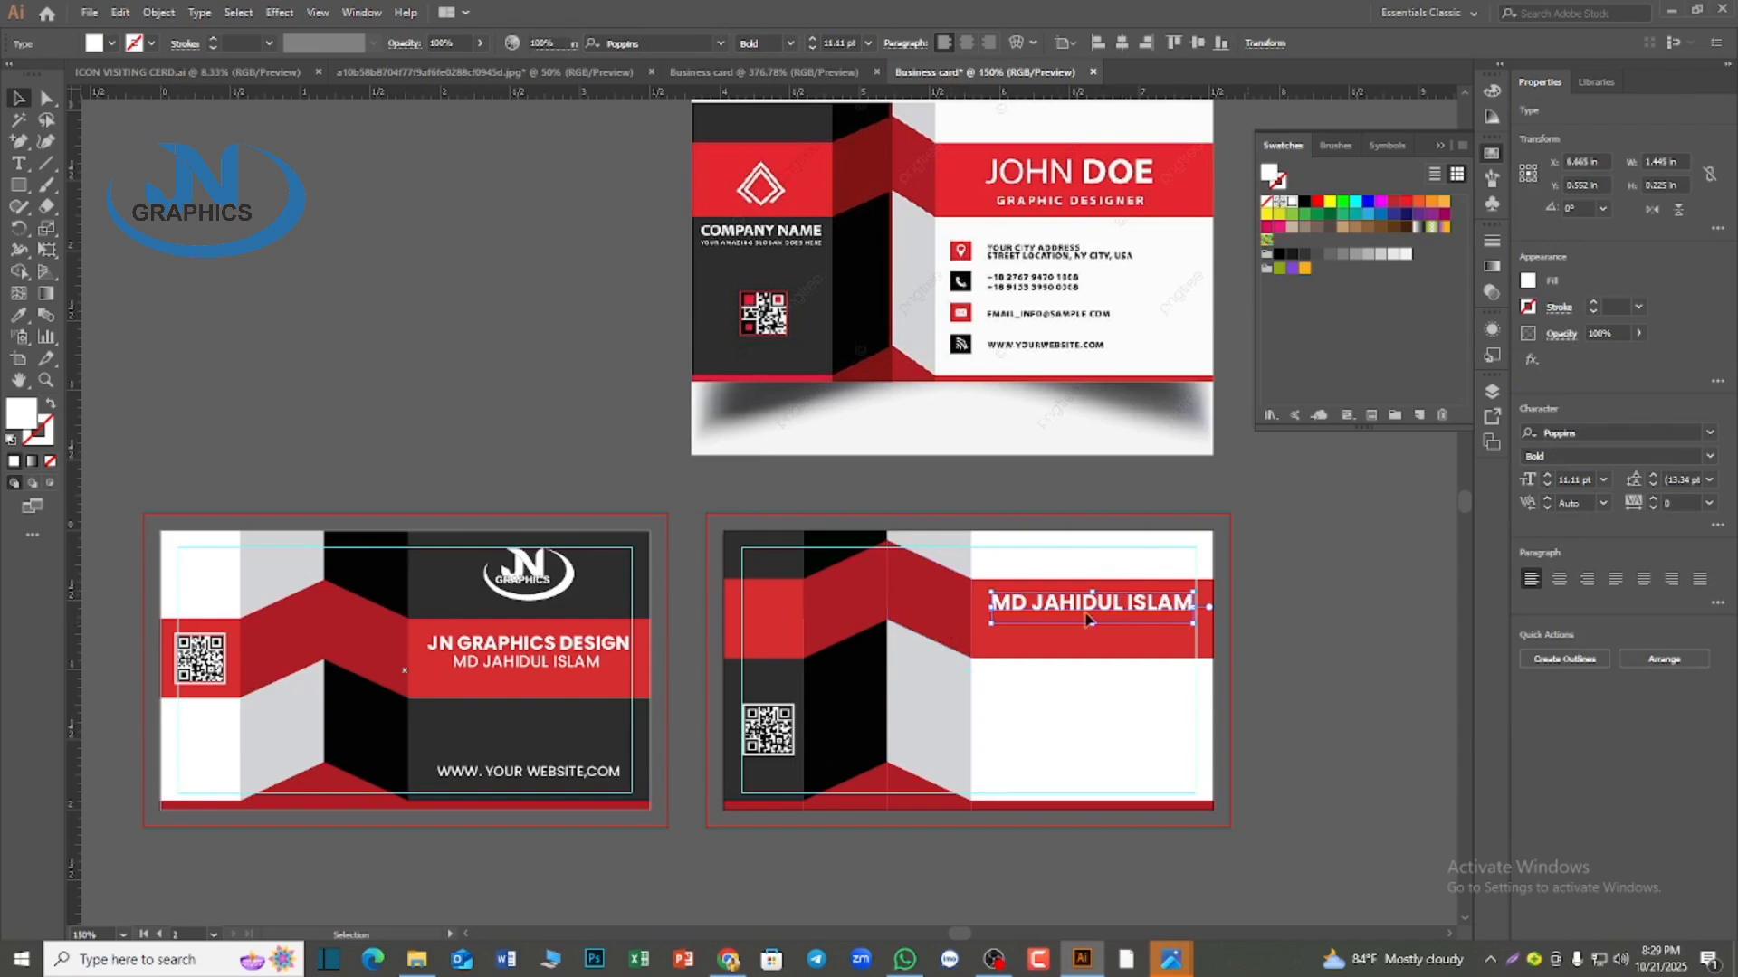
left_click(688, 653)
left_click(502, 674)
left_click_drag(505, 671, 1075, 635)
key("Return")
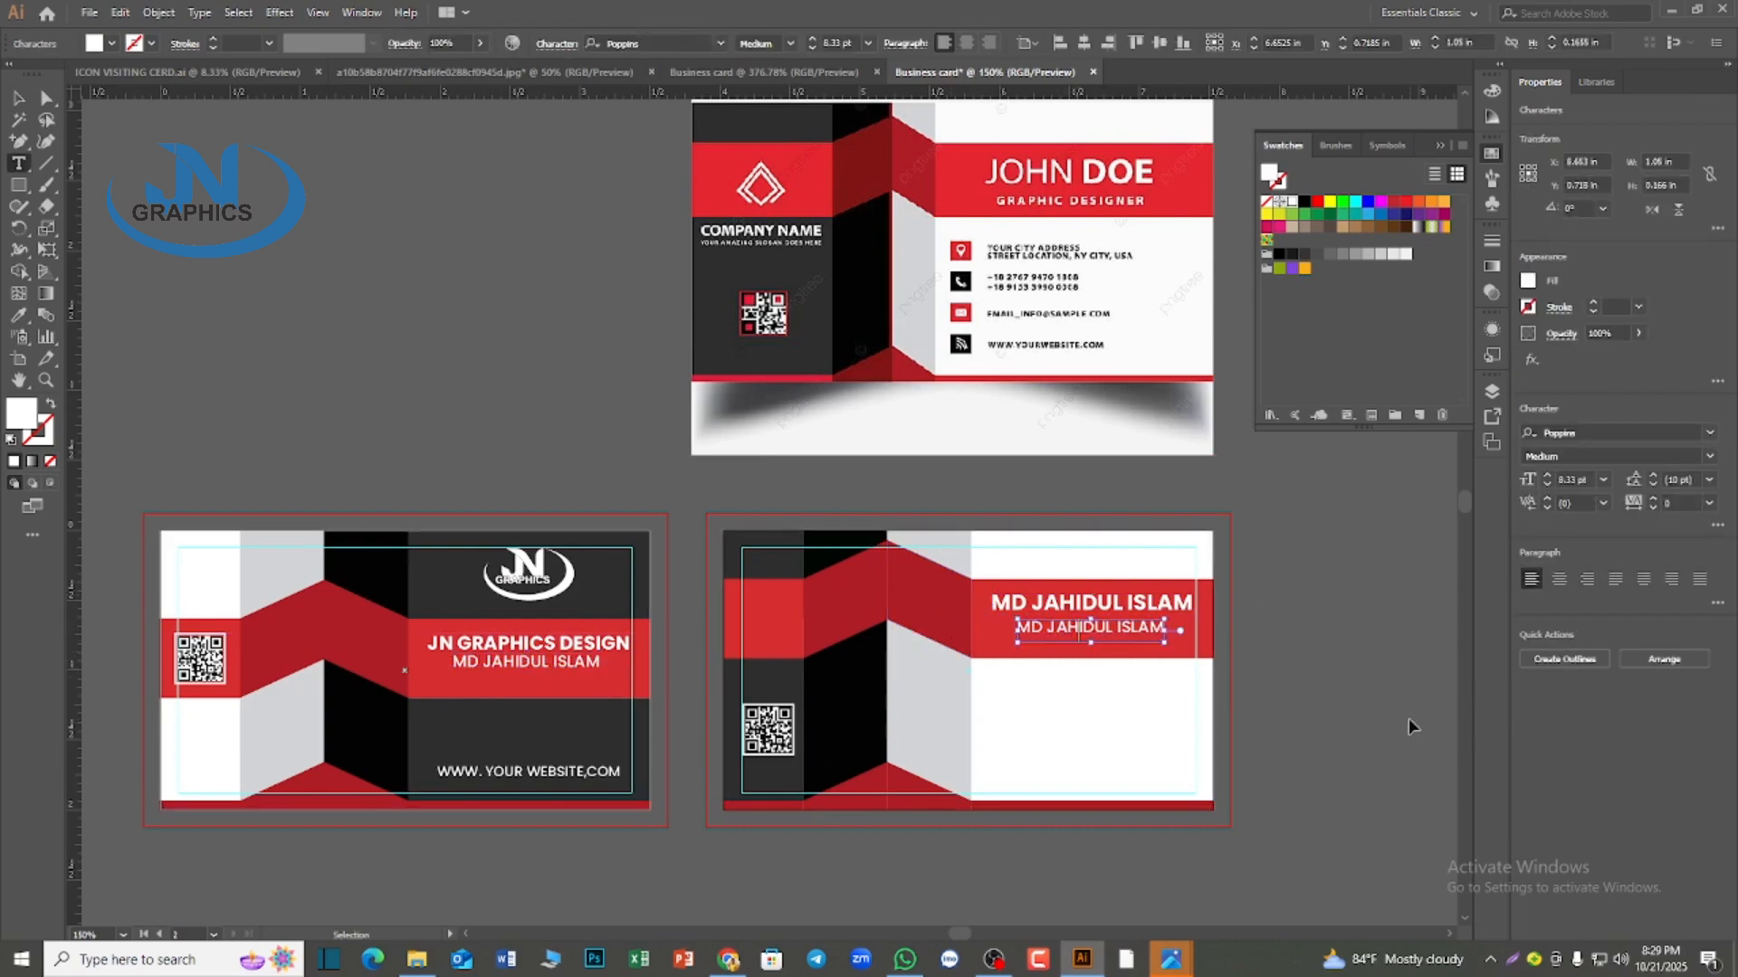
type("GR")
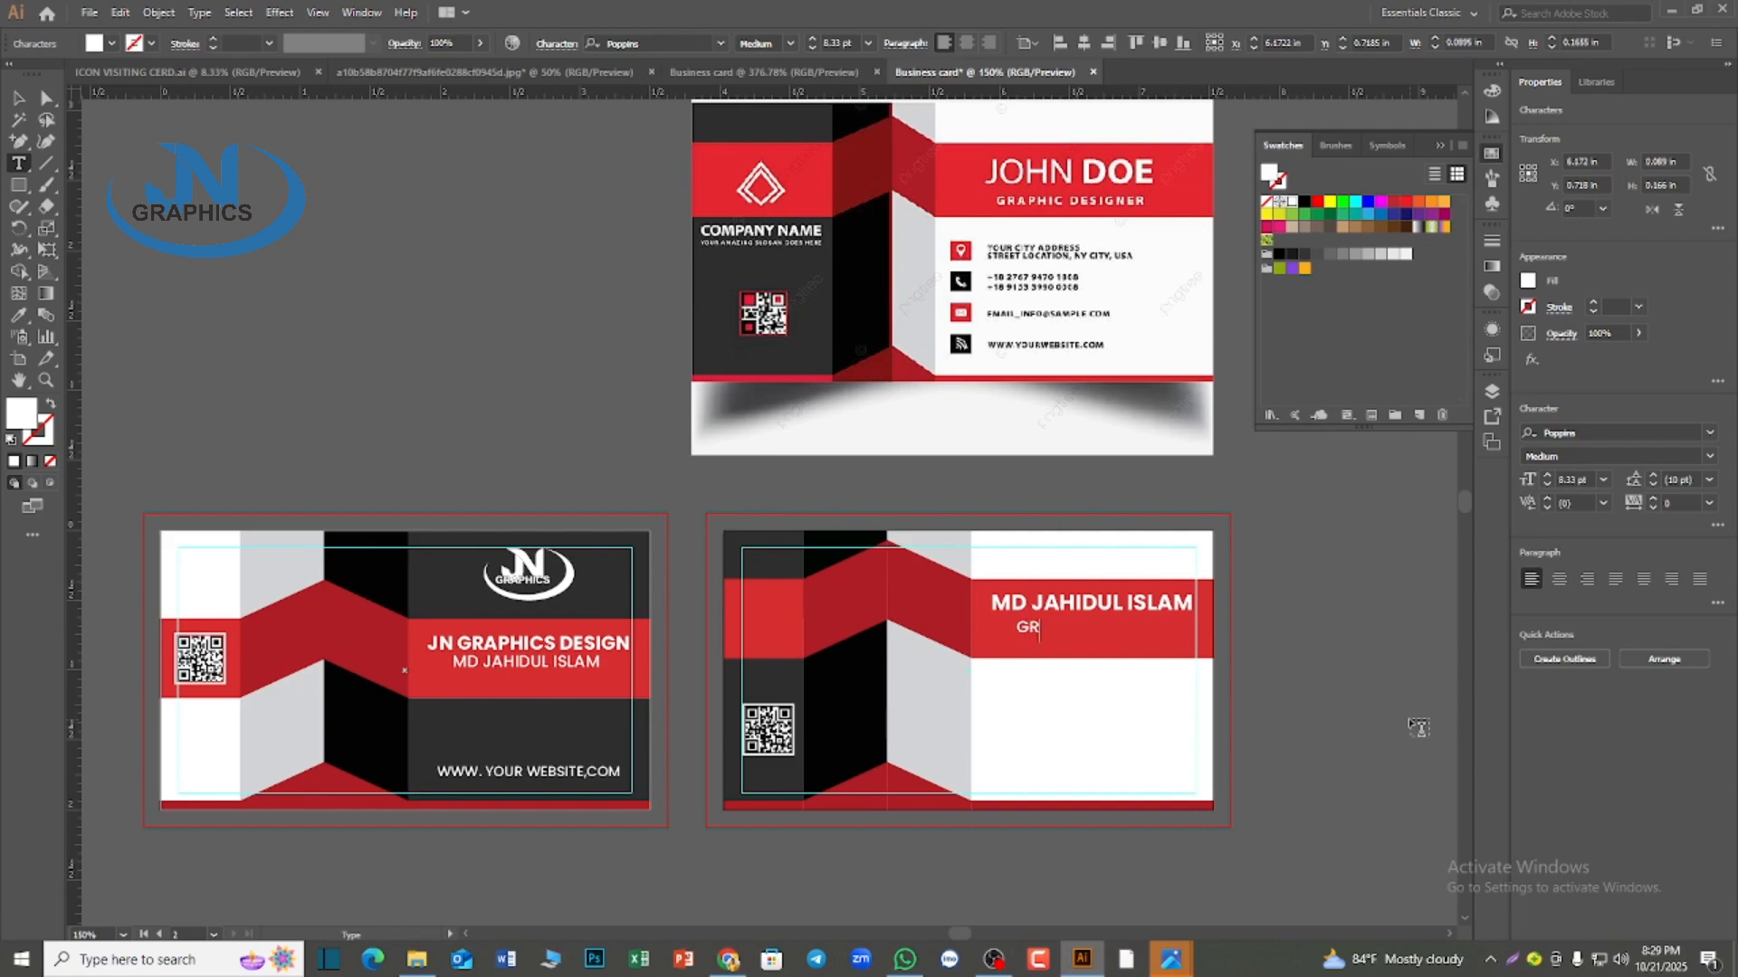
type("APHICS DESIGNER")
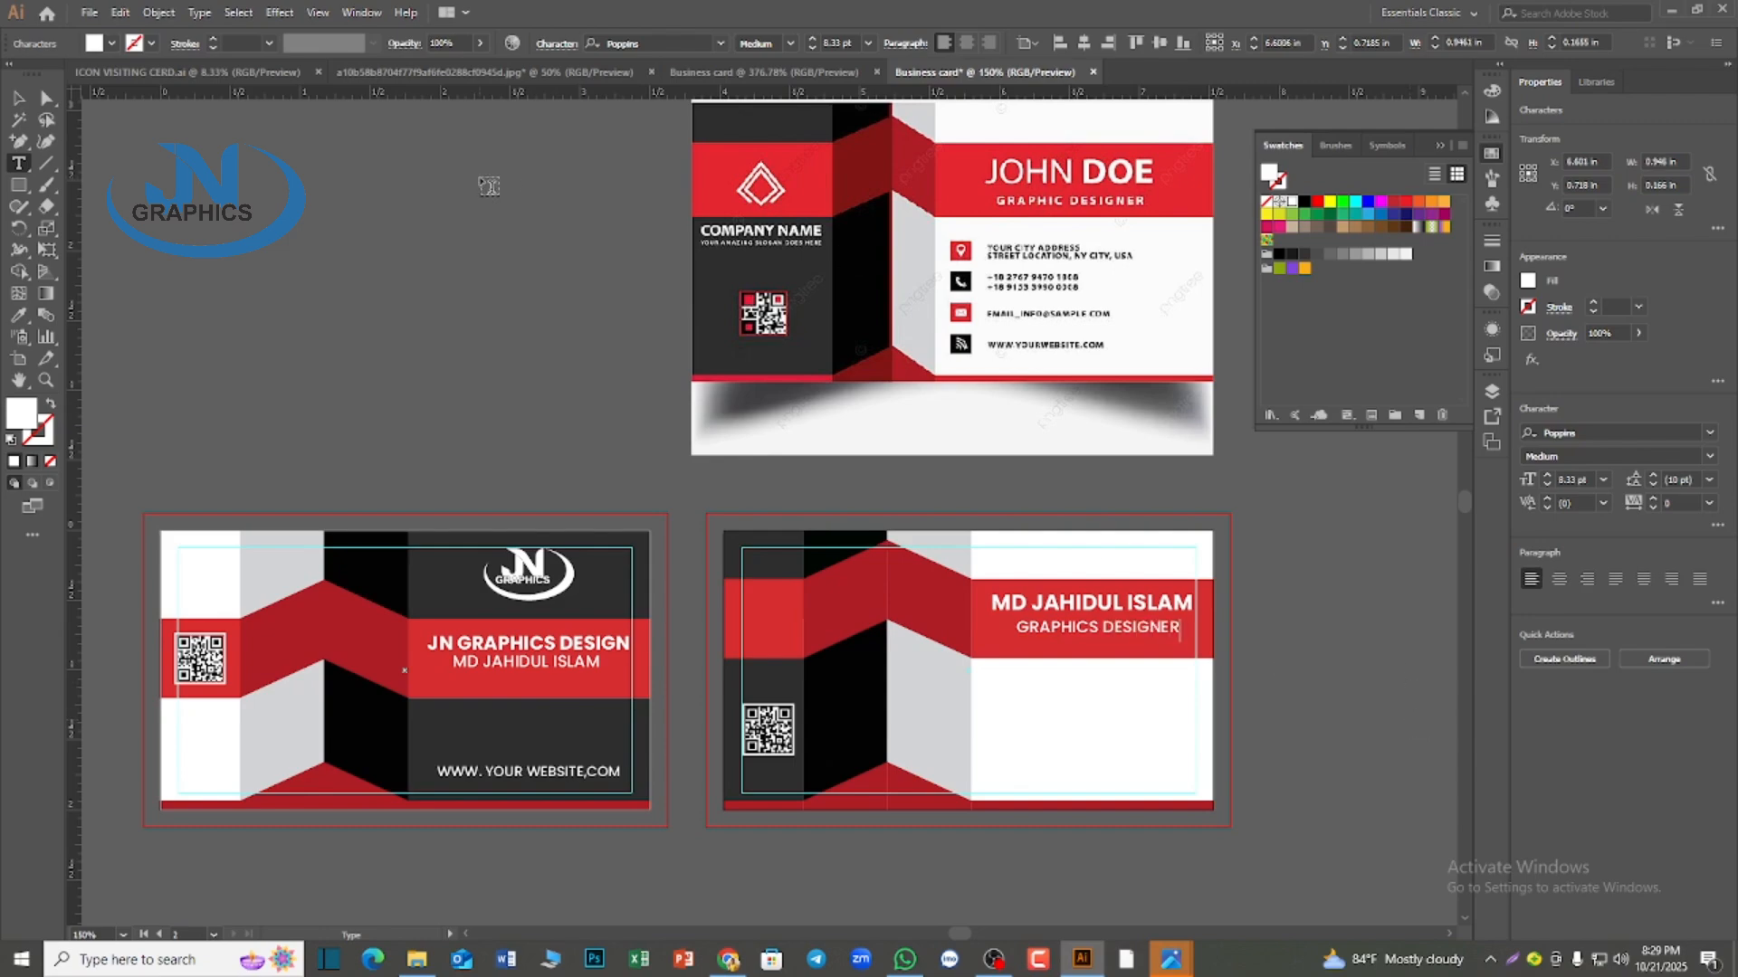
left_click(15, 98)
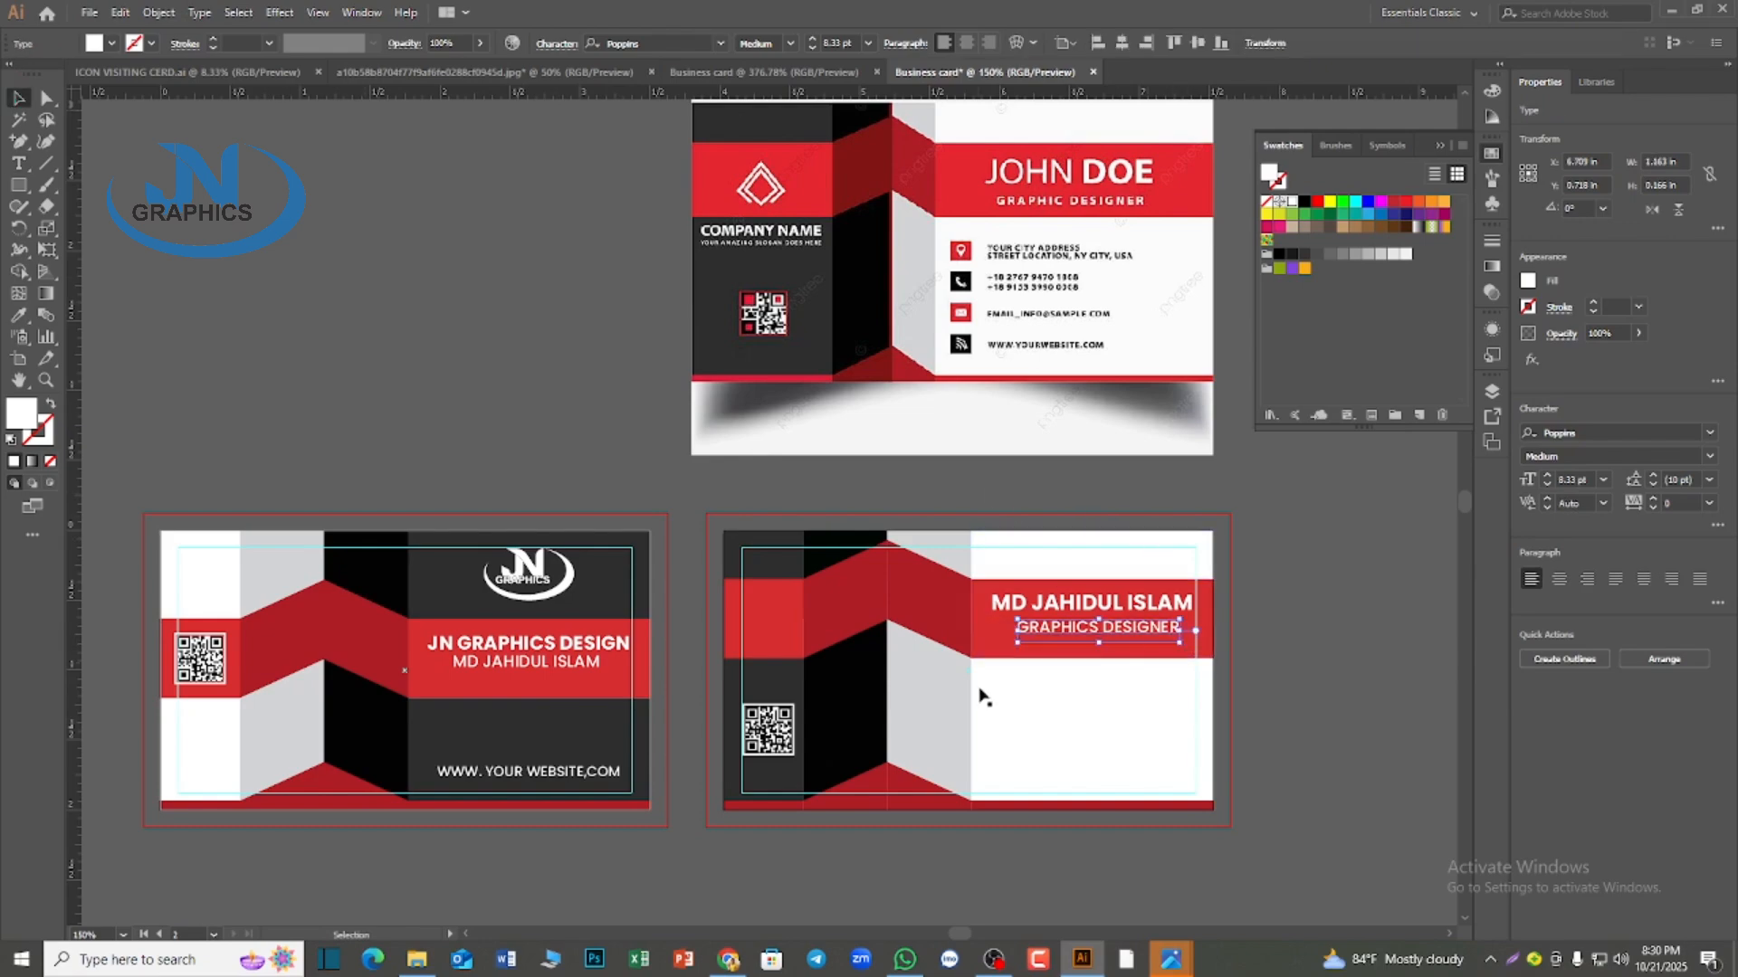
Center the GRAPHICS DESIGNER line horizontally on the red band and place a black copy of it in the white area below
left_click(993, 647, "shift")
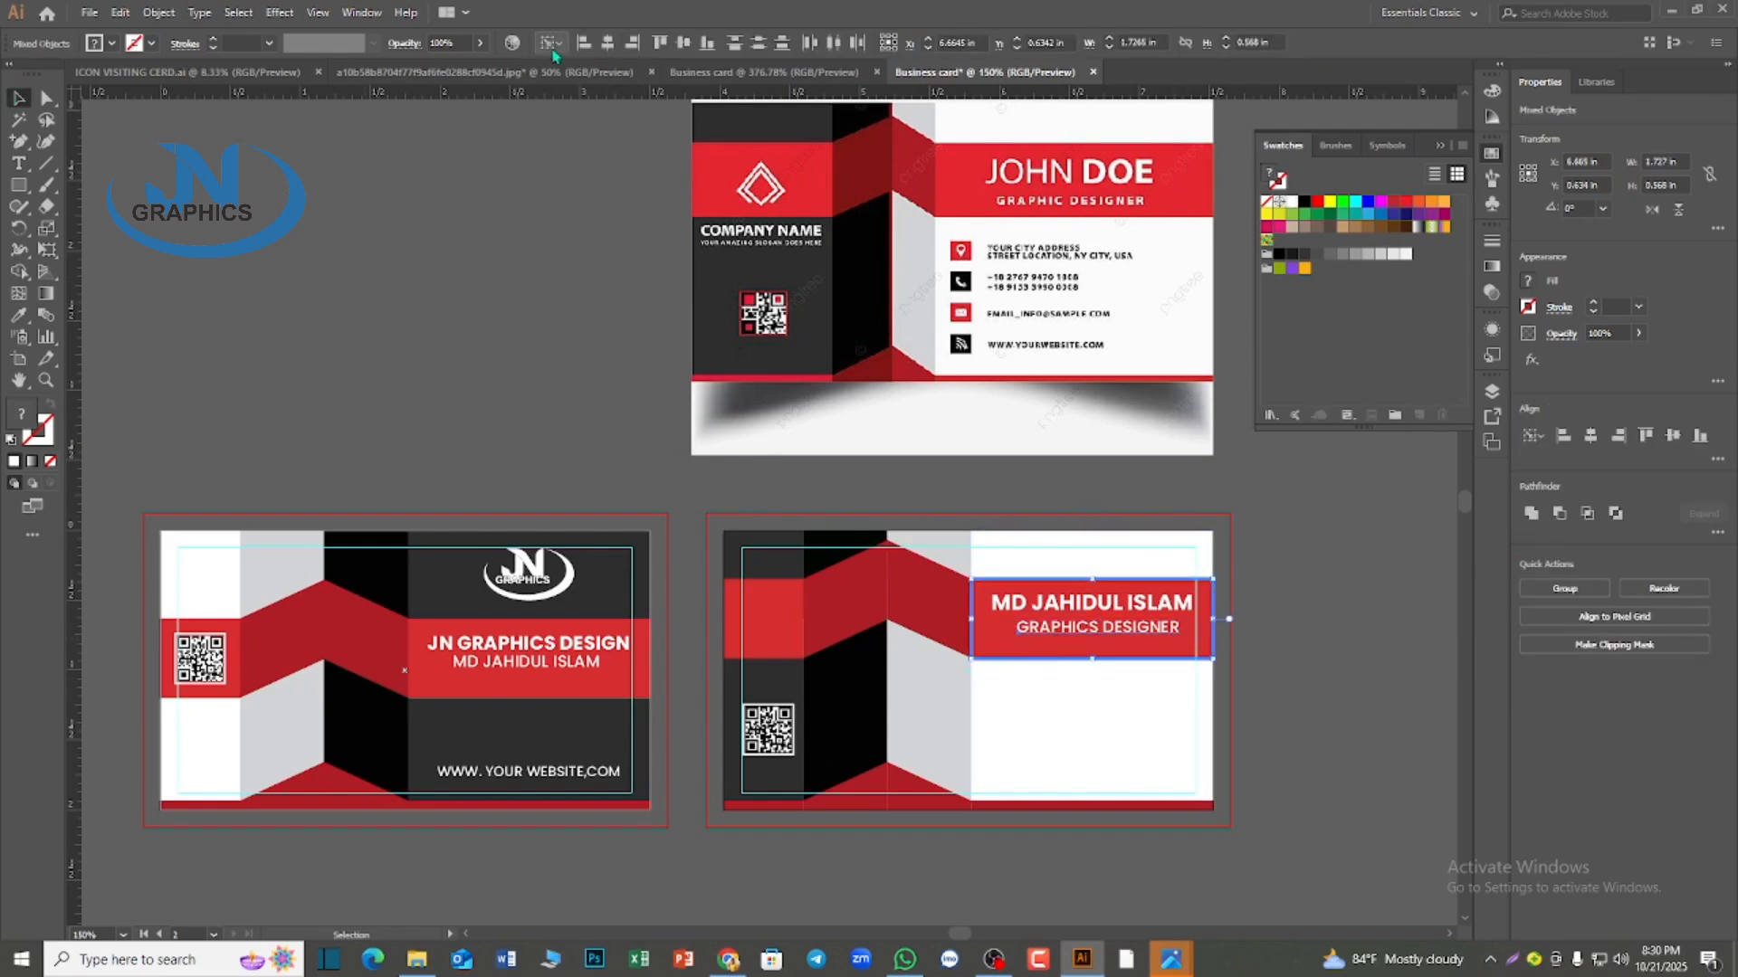
left_click(612, 47)
left_click(1293, 543)
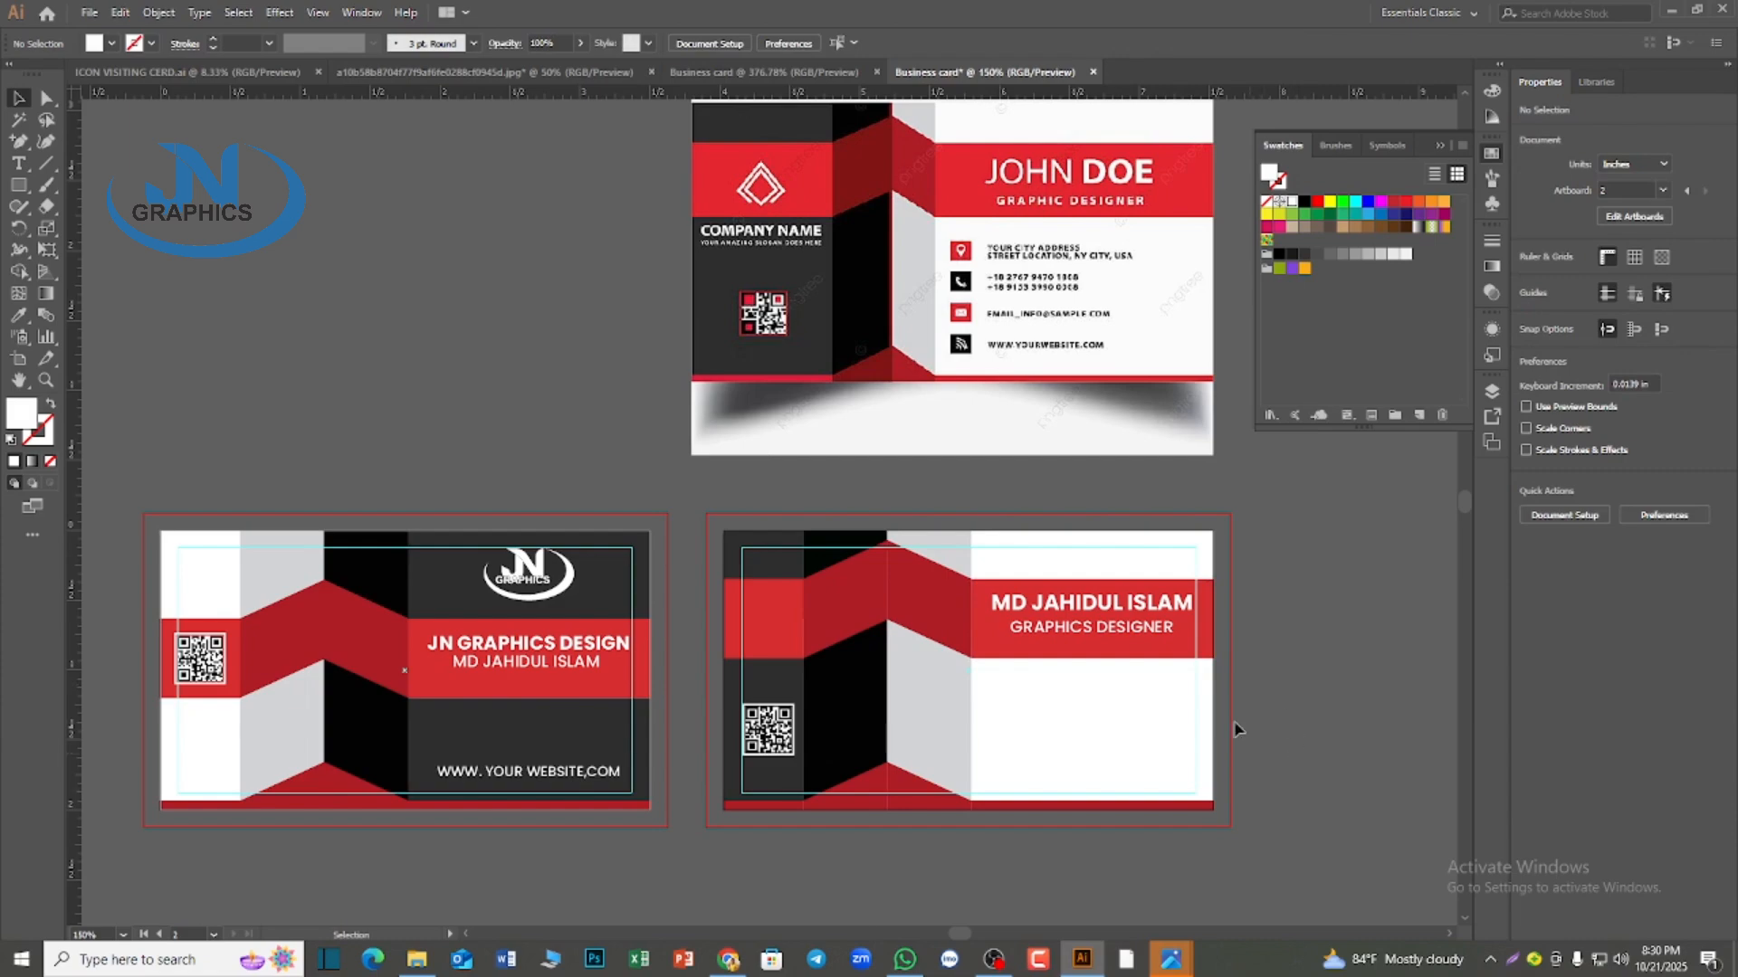
left_click_drag(1142, 633, 1110, 713)
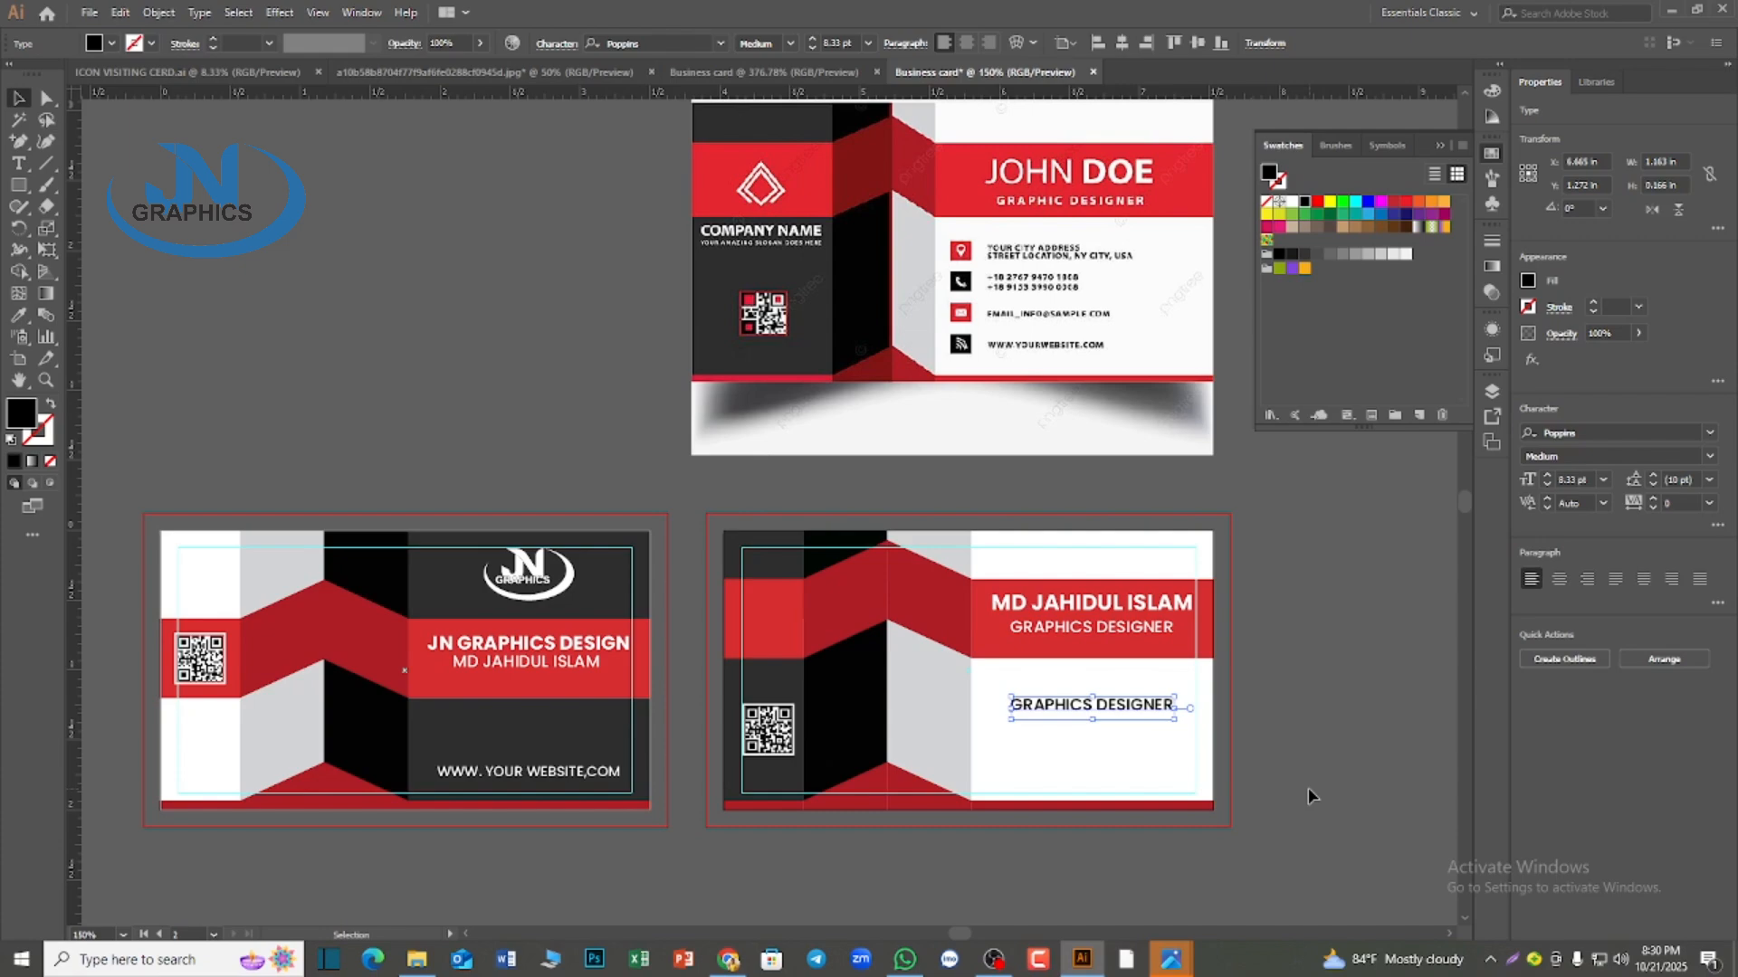
Move the tiny logo and contact text block from beside the green icons toward the second card and enlarge it to a readable size
scroll(1177, 751, "down", 5)
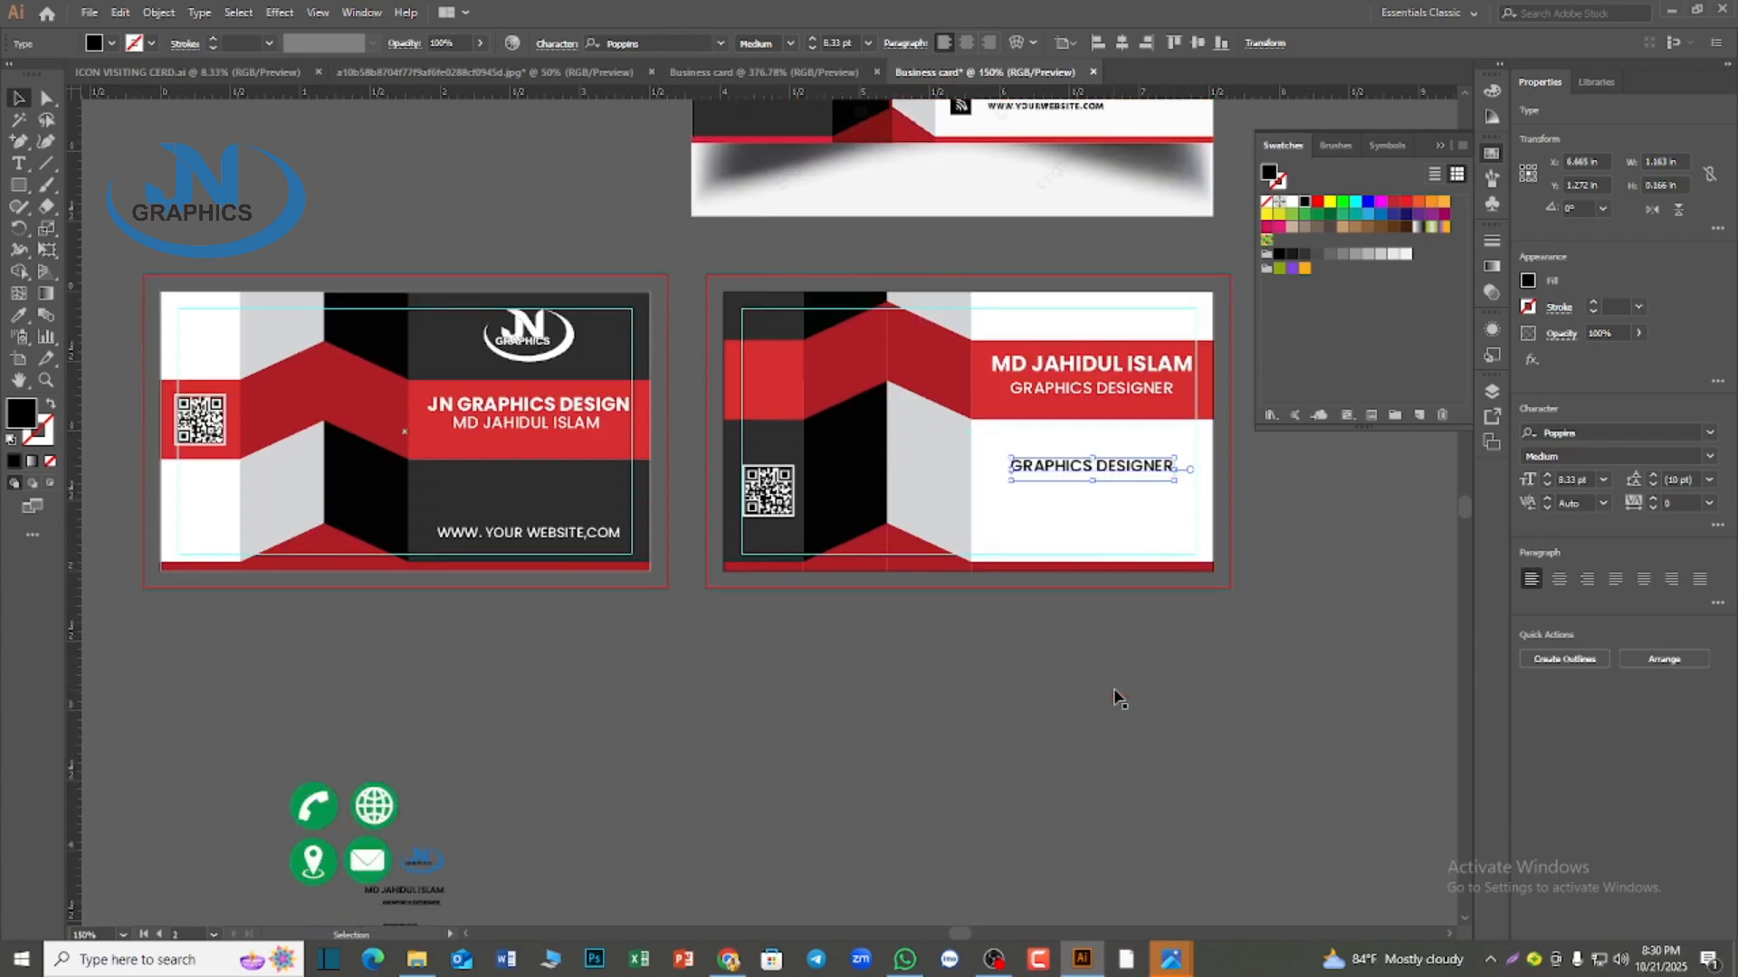
scroll(423, 866, "down", 1)
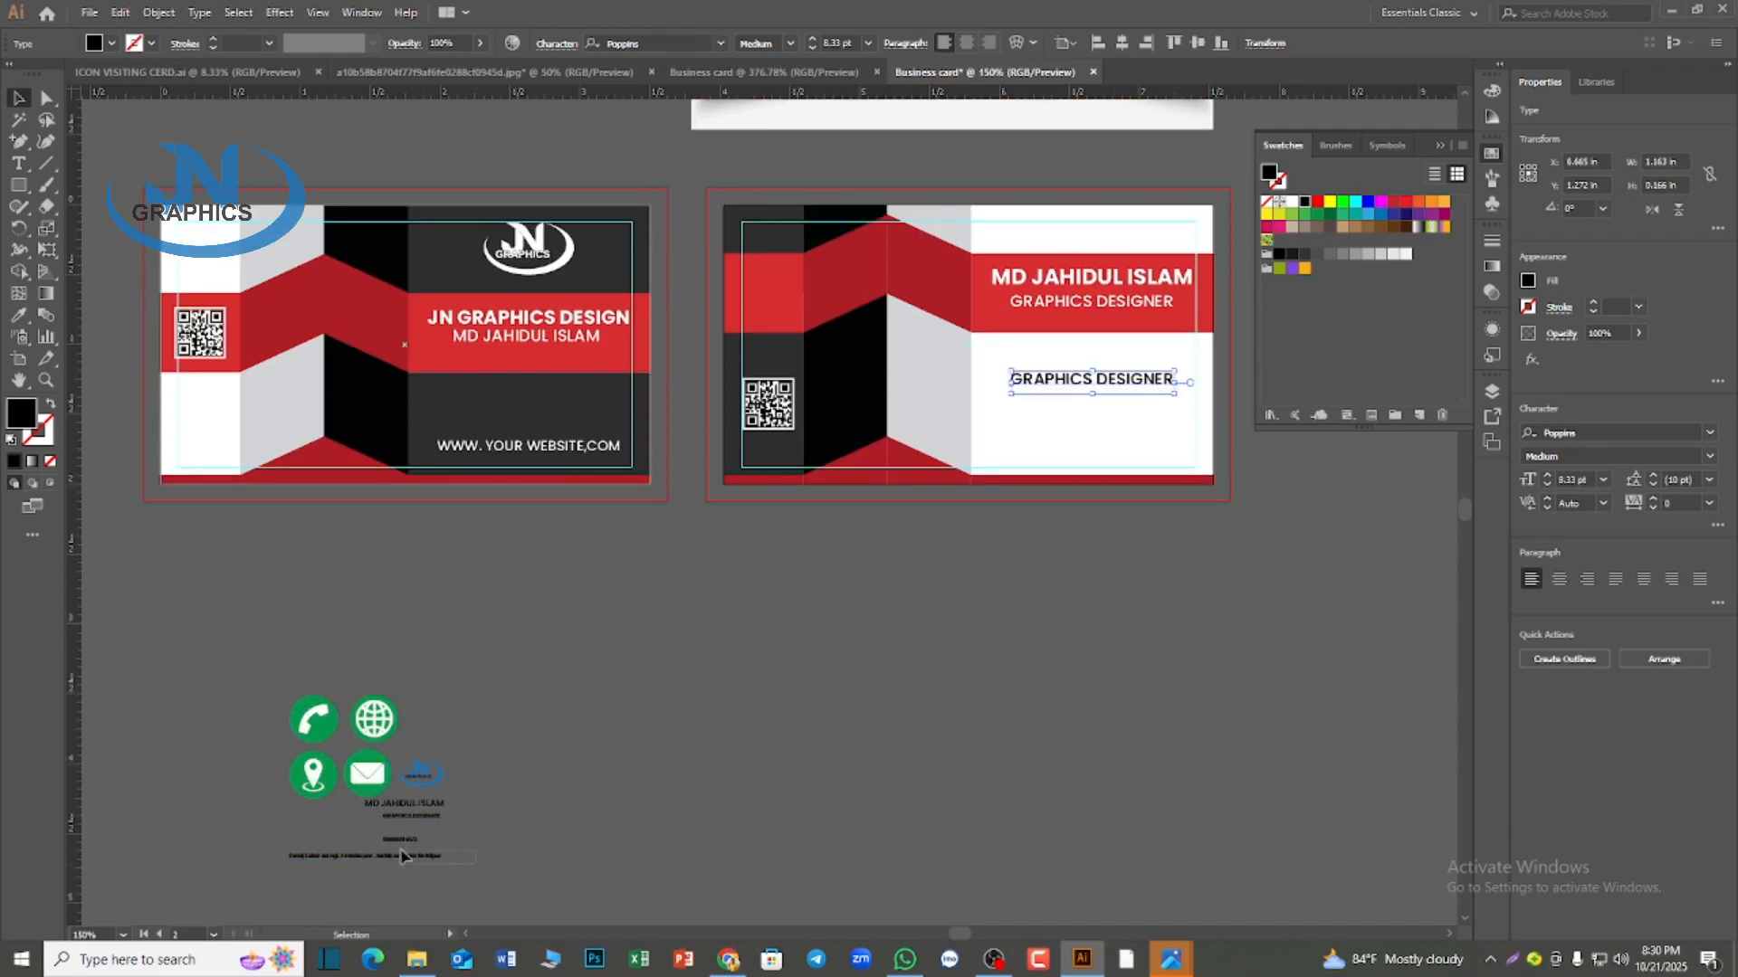
left_click_drag(401, 851, 668, 641)
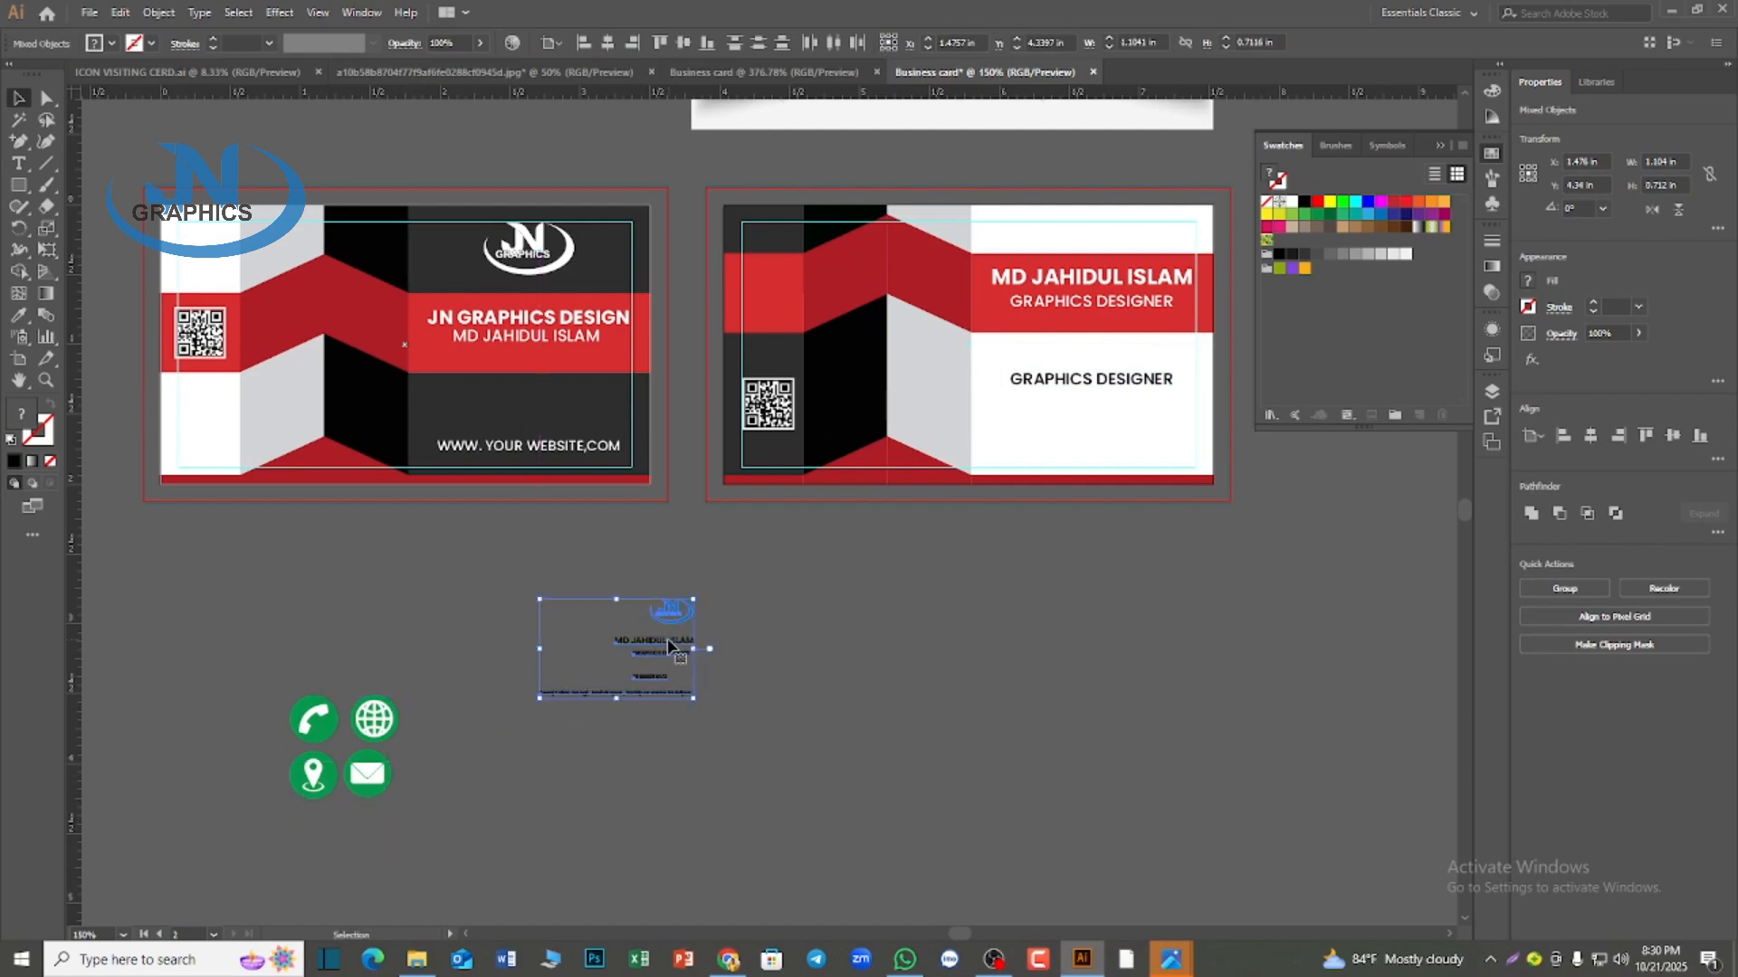
left_click_drag(695, 700, 936, 737)
left_click(951, 751)
scroll(969, 768, "up", 2)
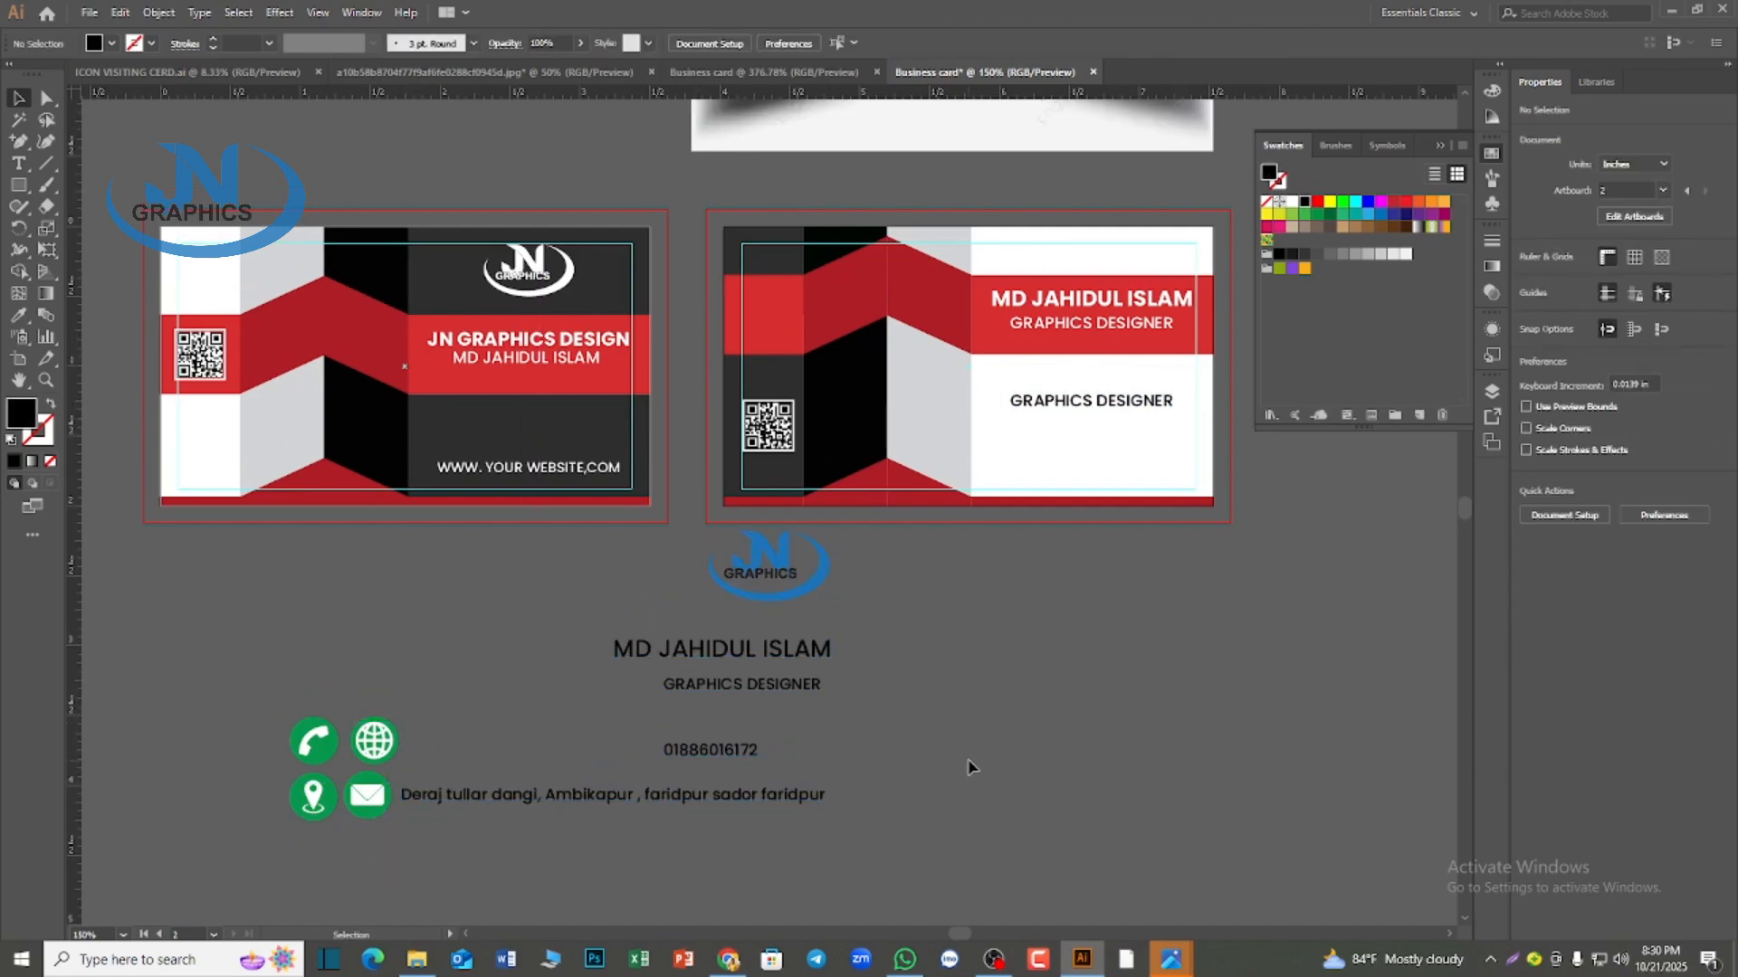
scroll(968, 768, "up", 1)
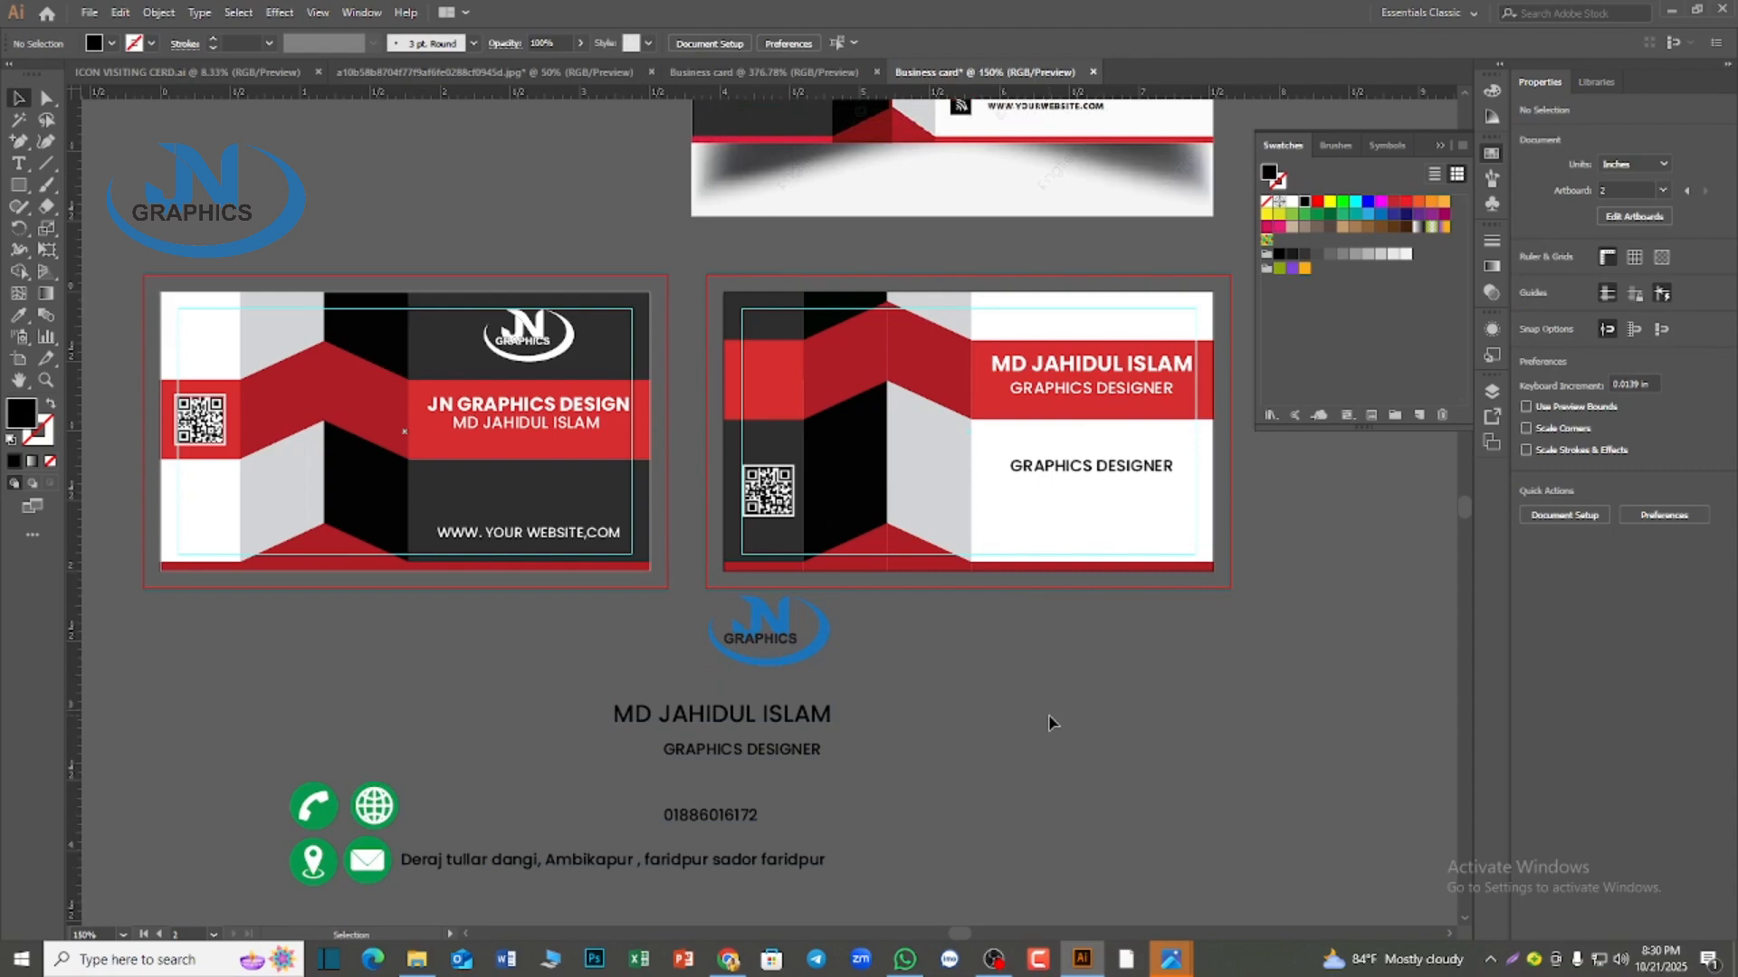
Move the black GRAPHICS DESIGNER copy off the second card onto the empty canvas below
left_click_drag(1061, 468, 1141, 698)
scroll(803, 841, "up", 1)
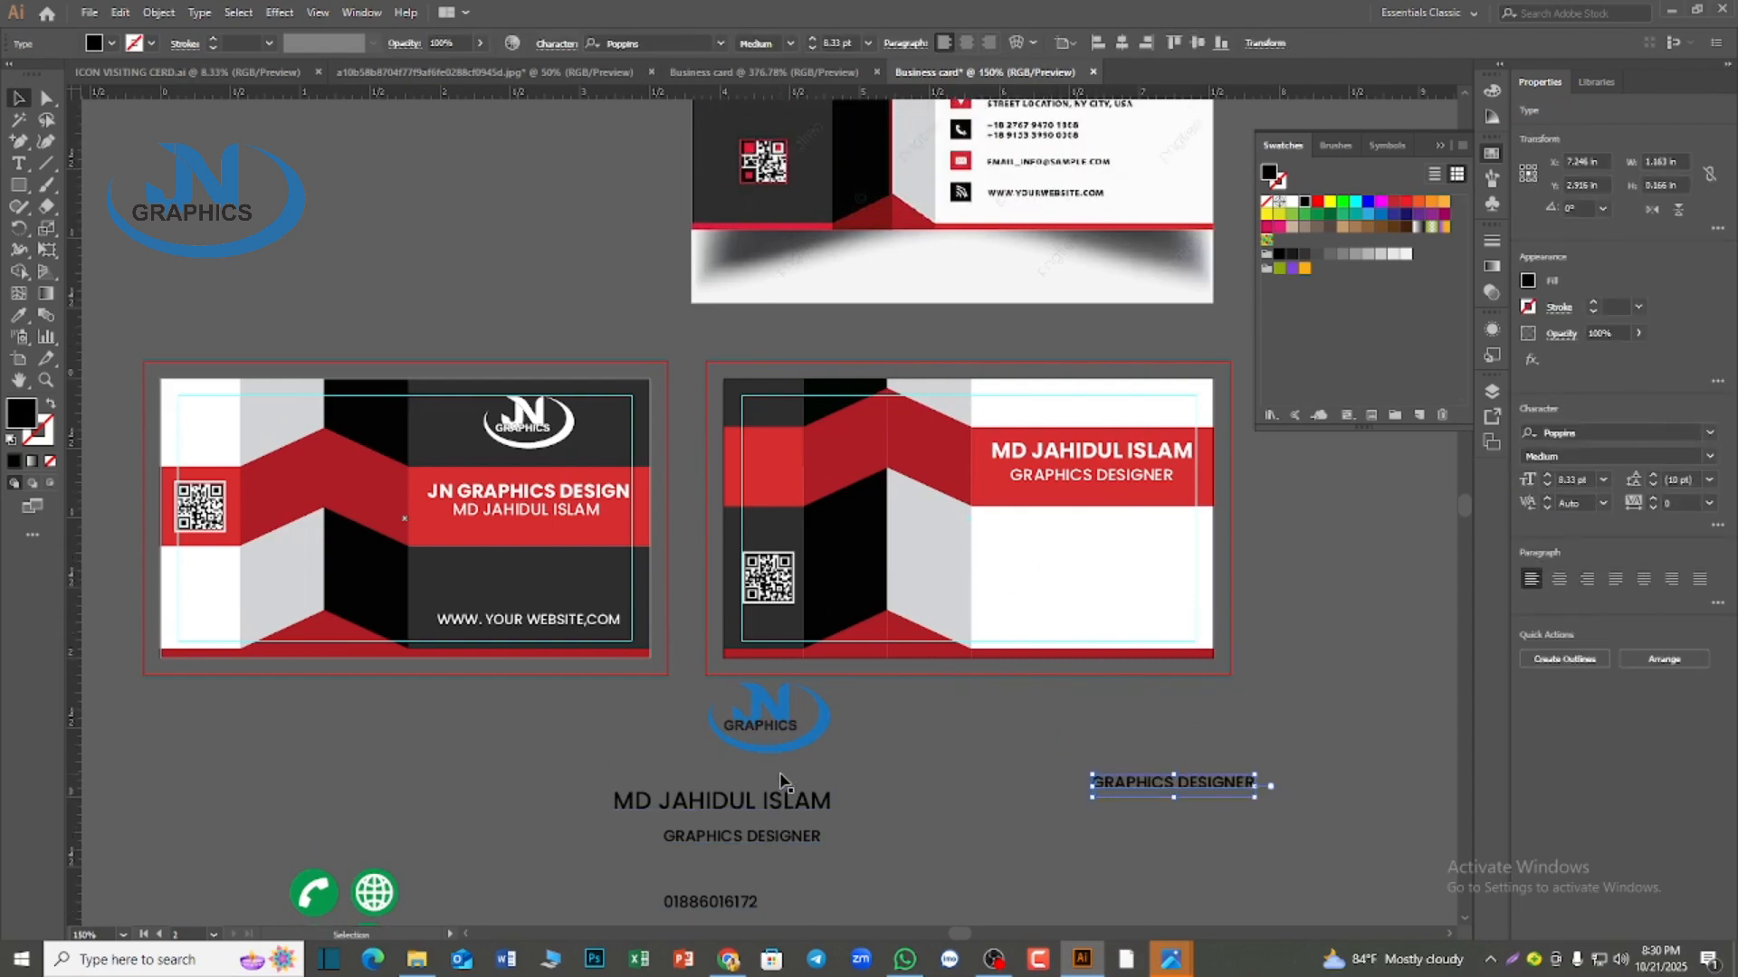
scroll(562, 752, "down", 1)
Copy the first card's website line into the lower white area of the second card and fill it black
left_click(513, 540)
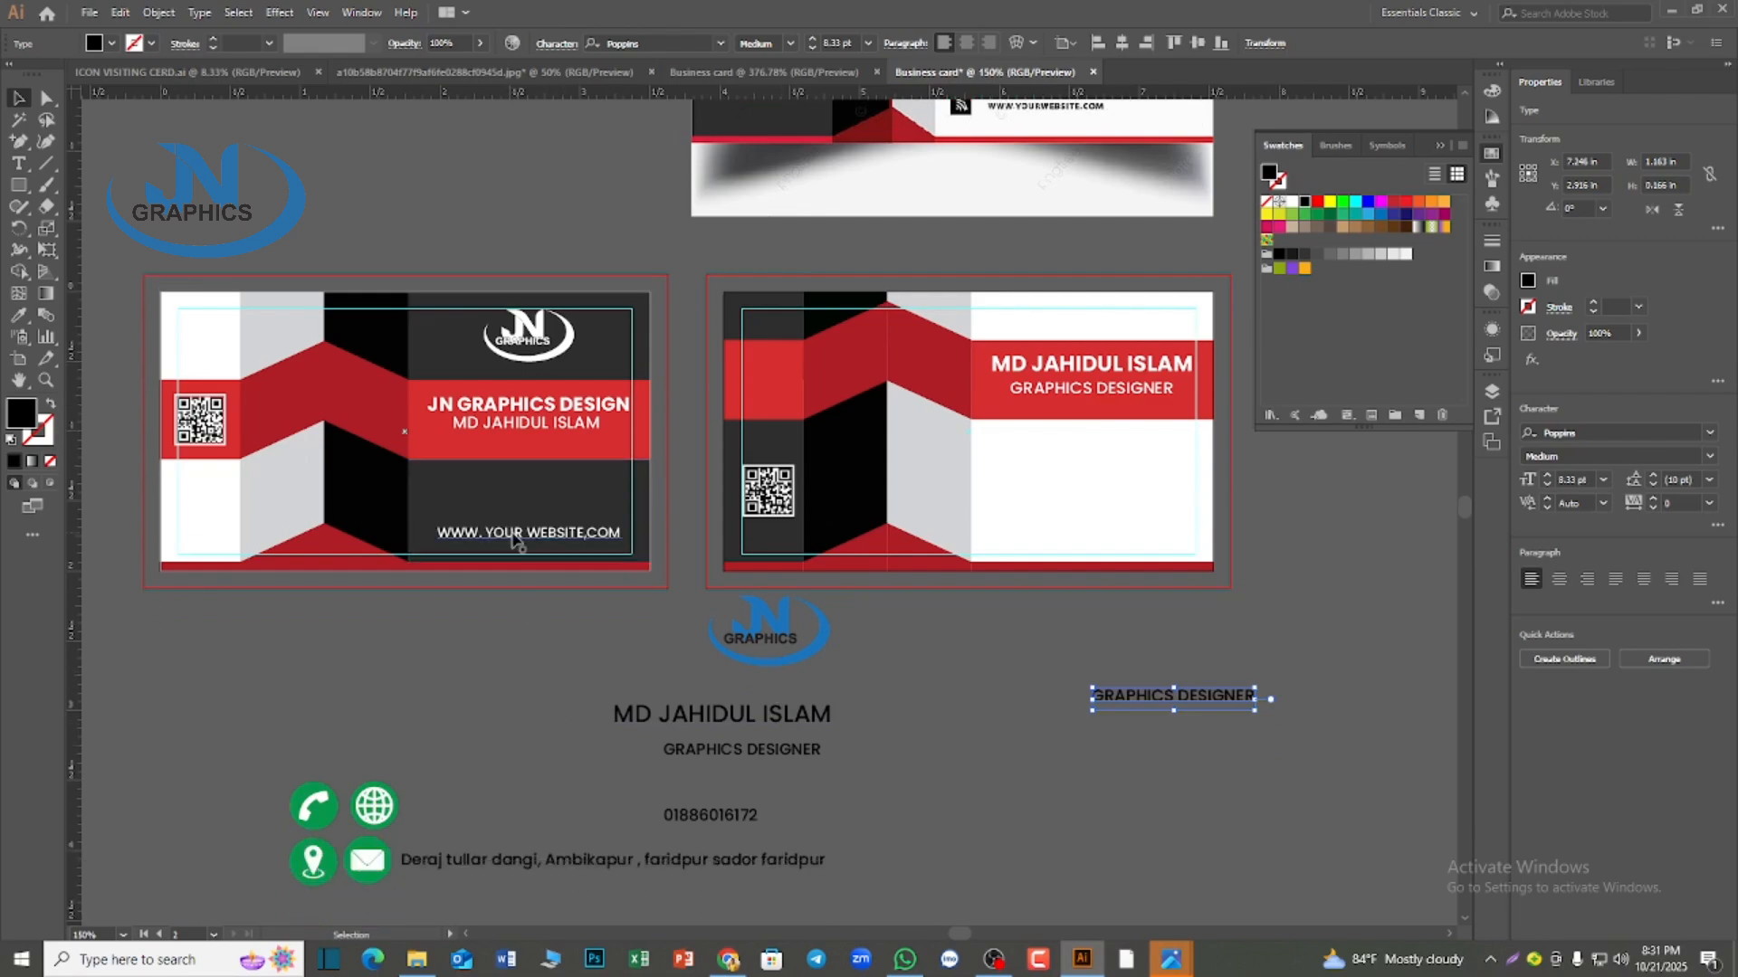
left_click_drag(515, 541, 1068, 547)
left_click(1303, 201)
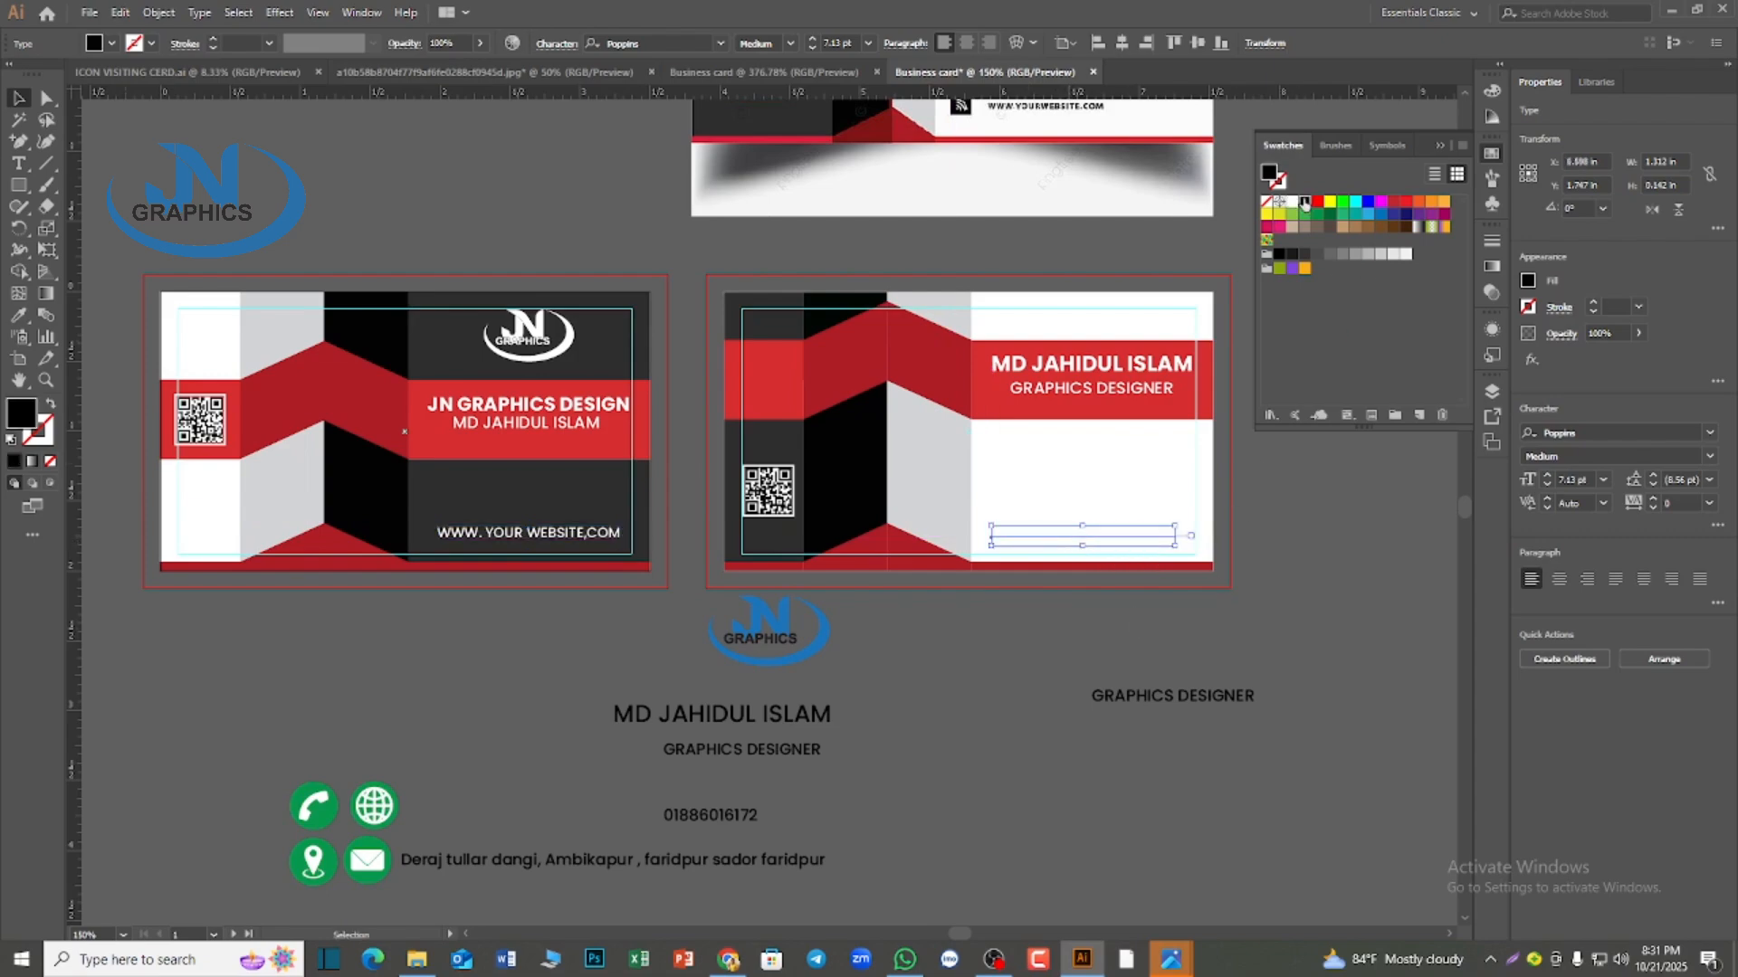
left_click(1256, 638)
Move the black website line up beneath the red band and duplicate it downward into four evenly spaced lines
scroll(1147, 624, "up", 1)
left_click(1112, 580)
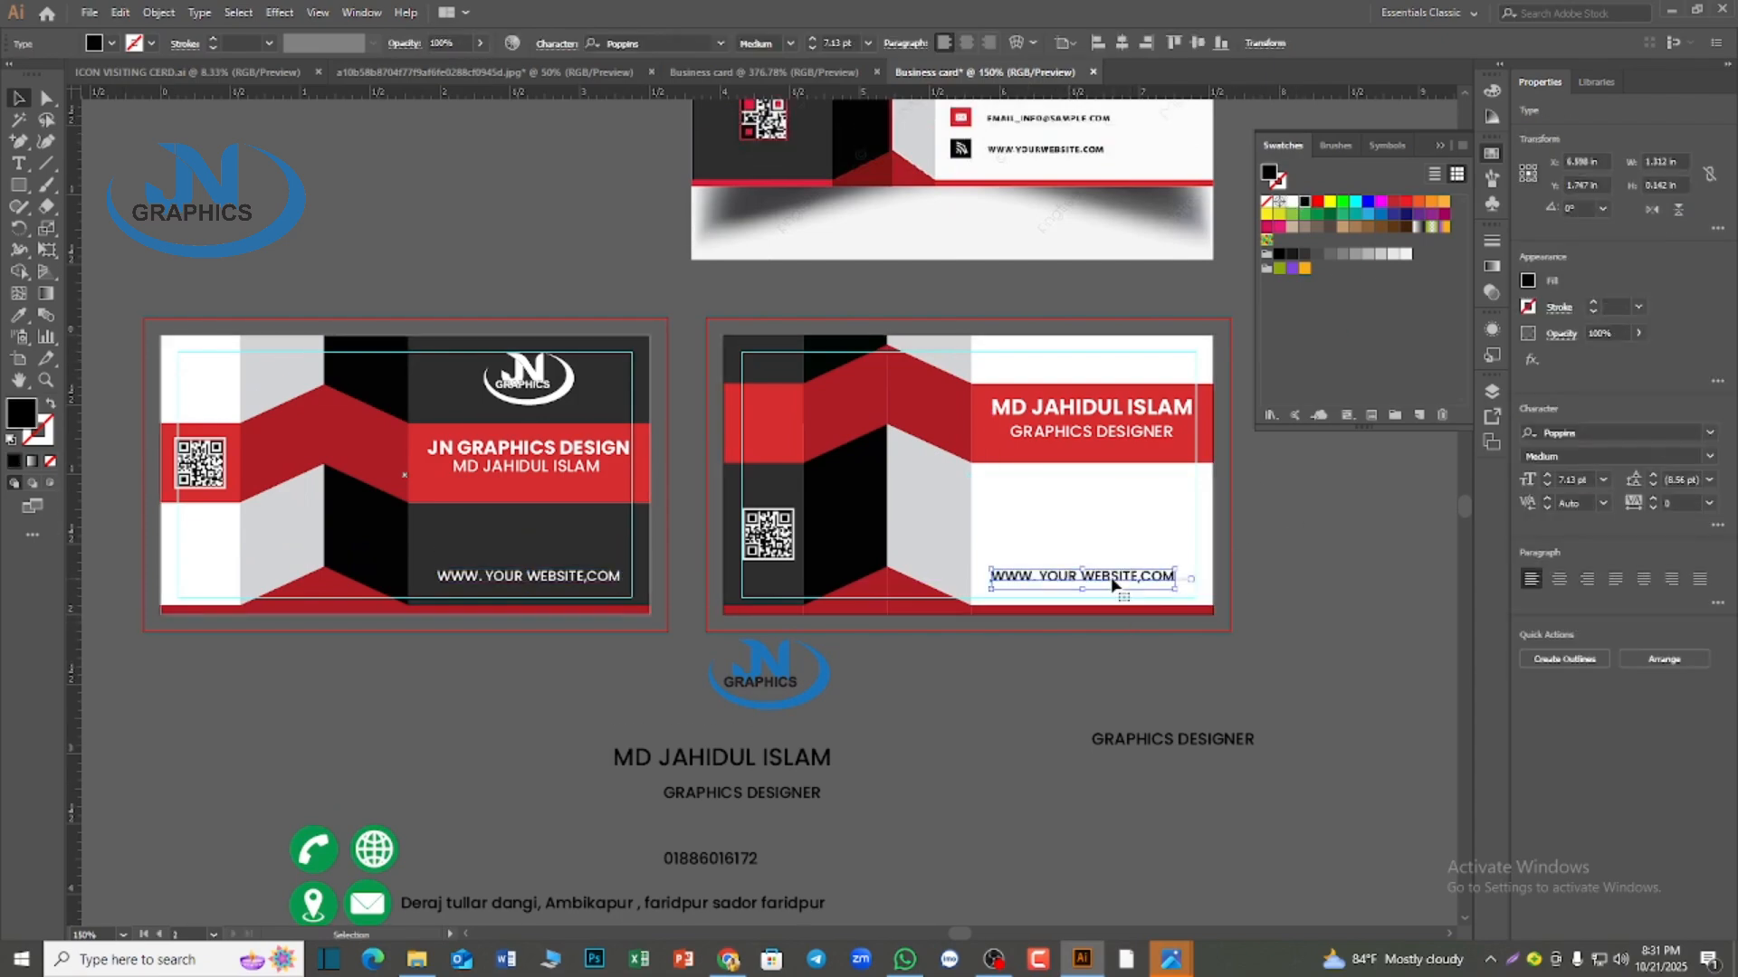
scroll(1112, 584, "up", 1)
left_click_drag(1112, 605, 1130, 552)
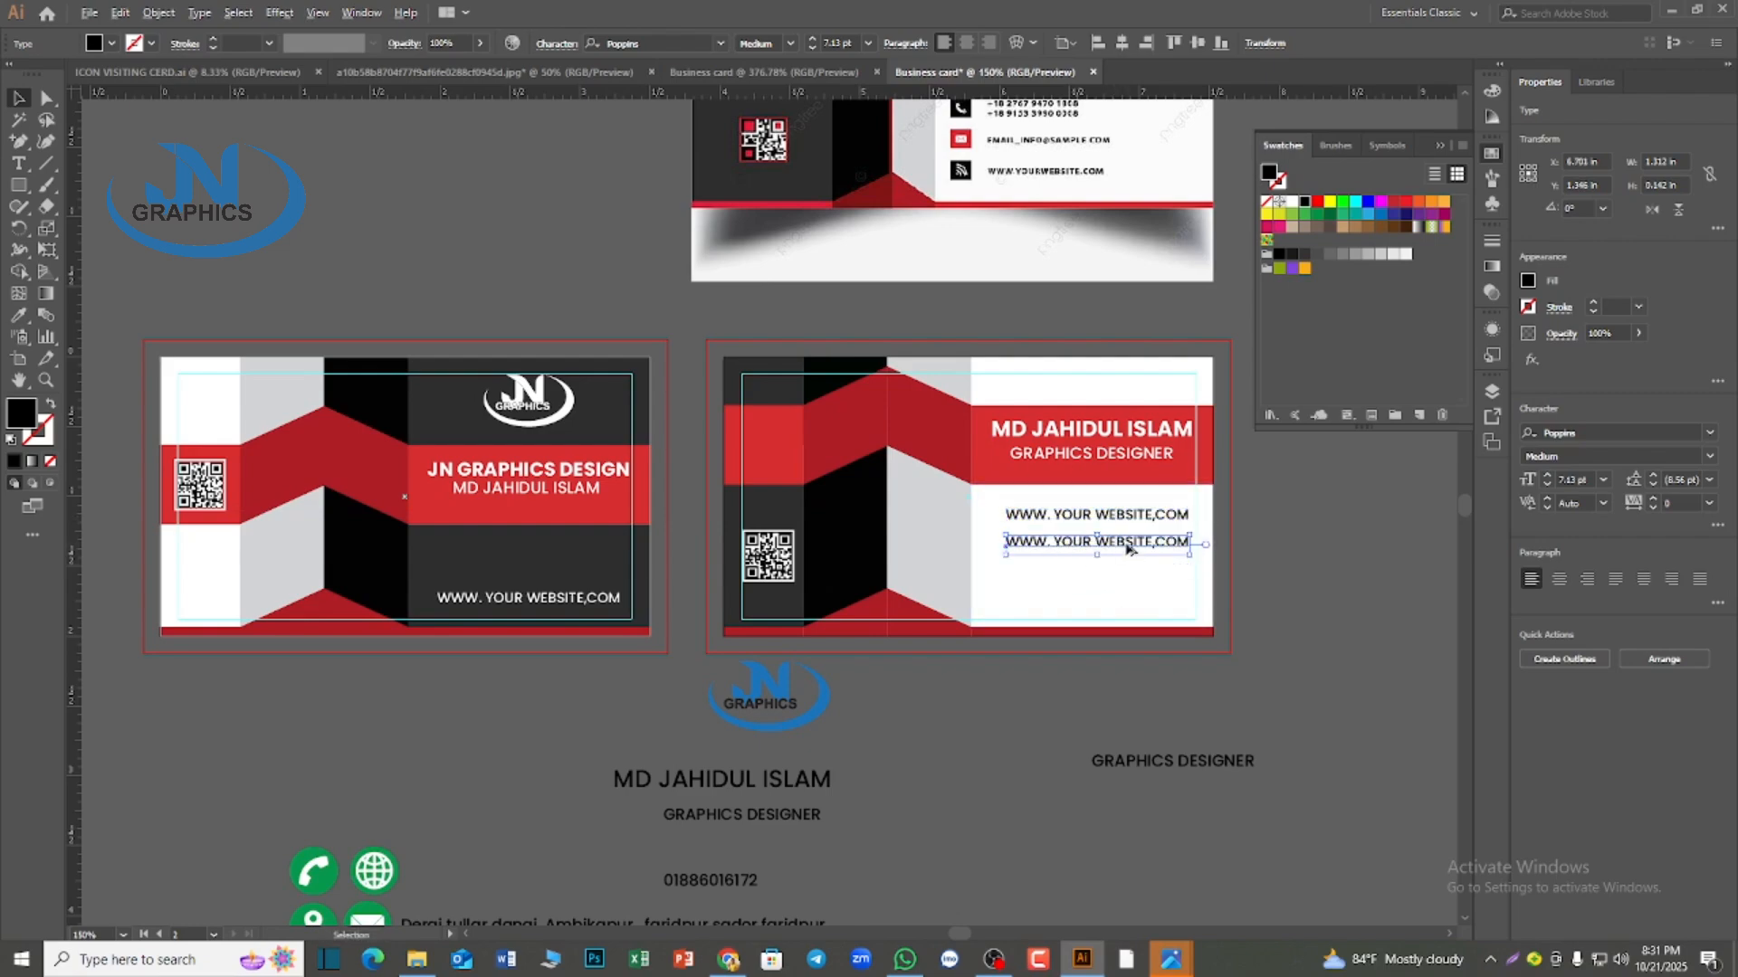
key("ctrl+d")
key("ctrl+d")
left_click(1299, 693)
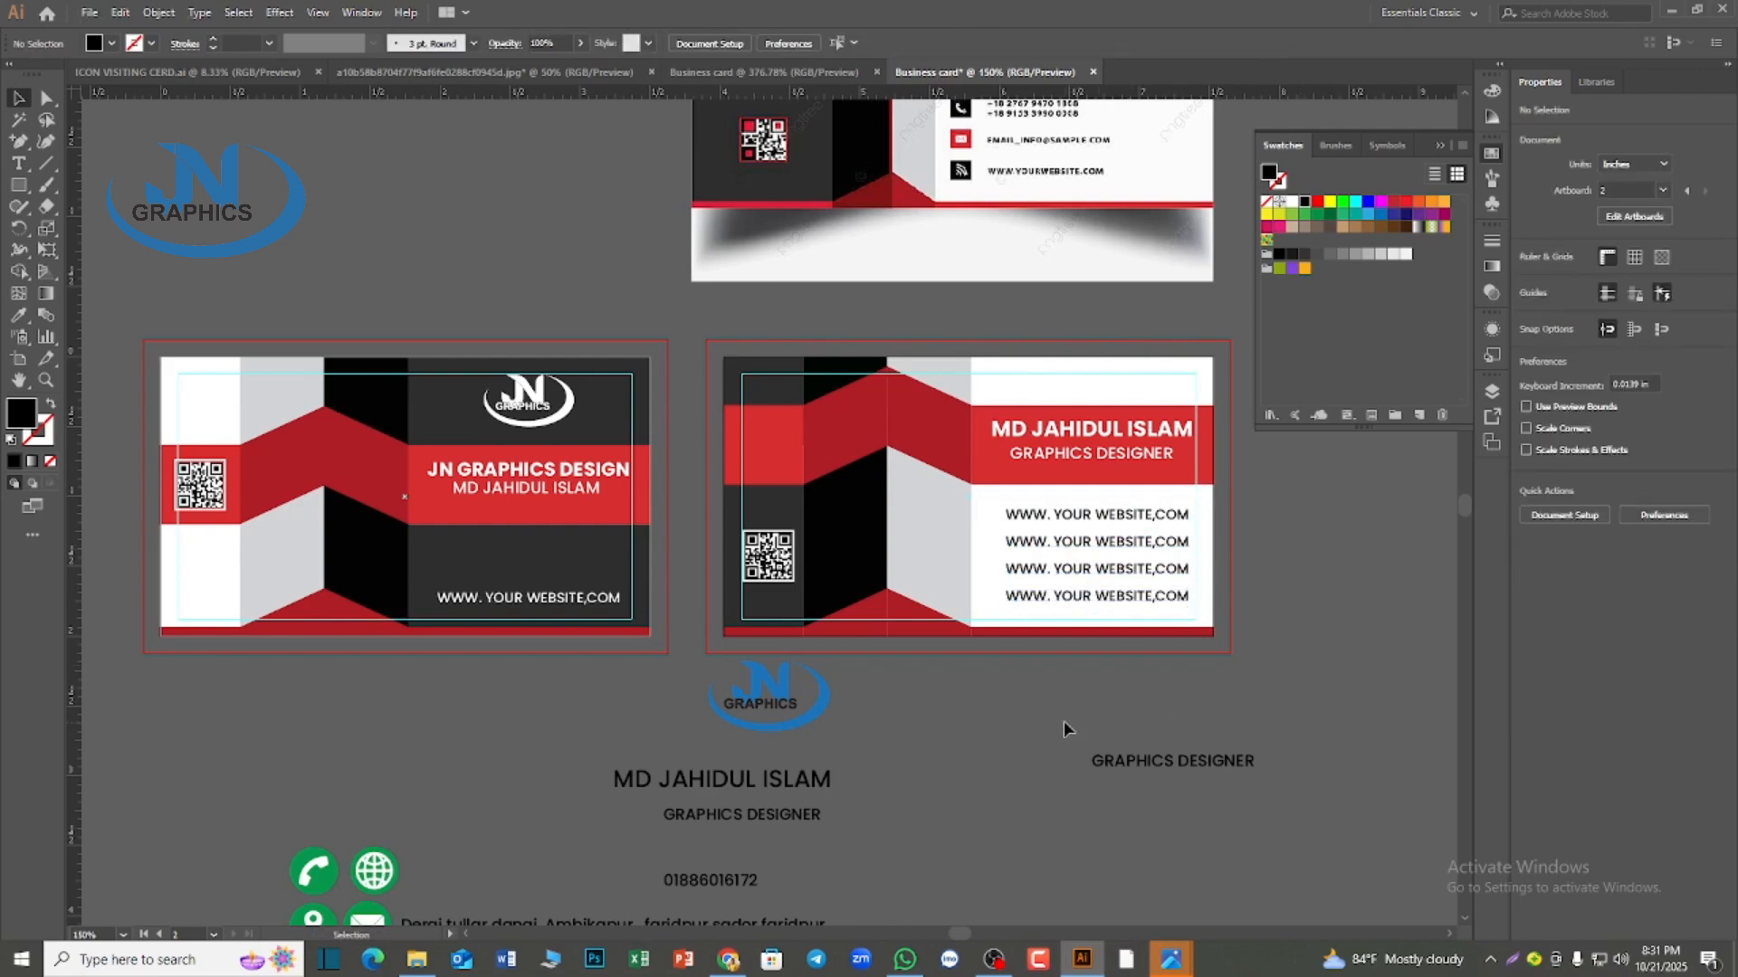
Move the four green contact icons onto the second card beside the website lines and scale them down to about 0.31 in wide overall
scroll(1040, 746, "down", 1)
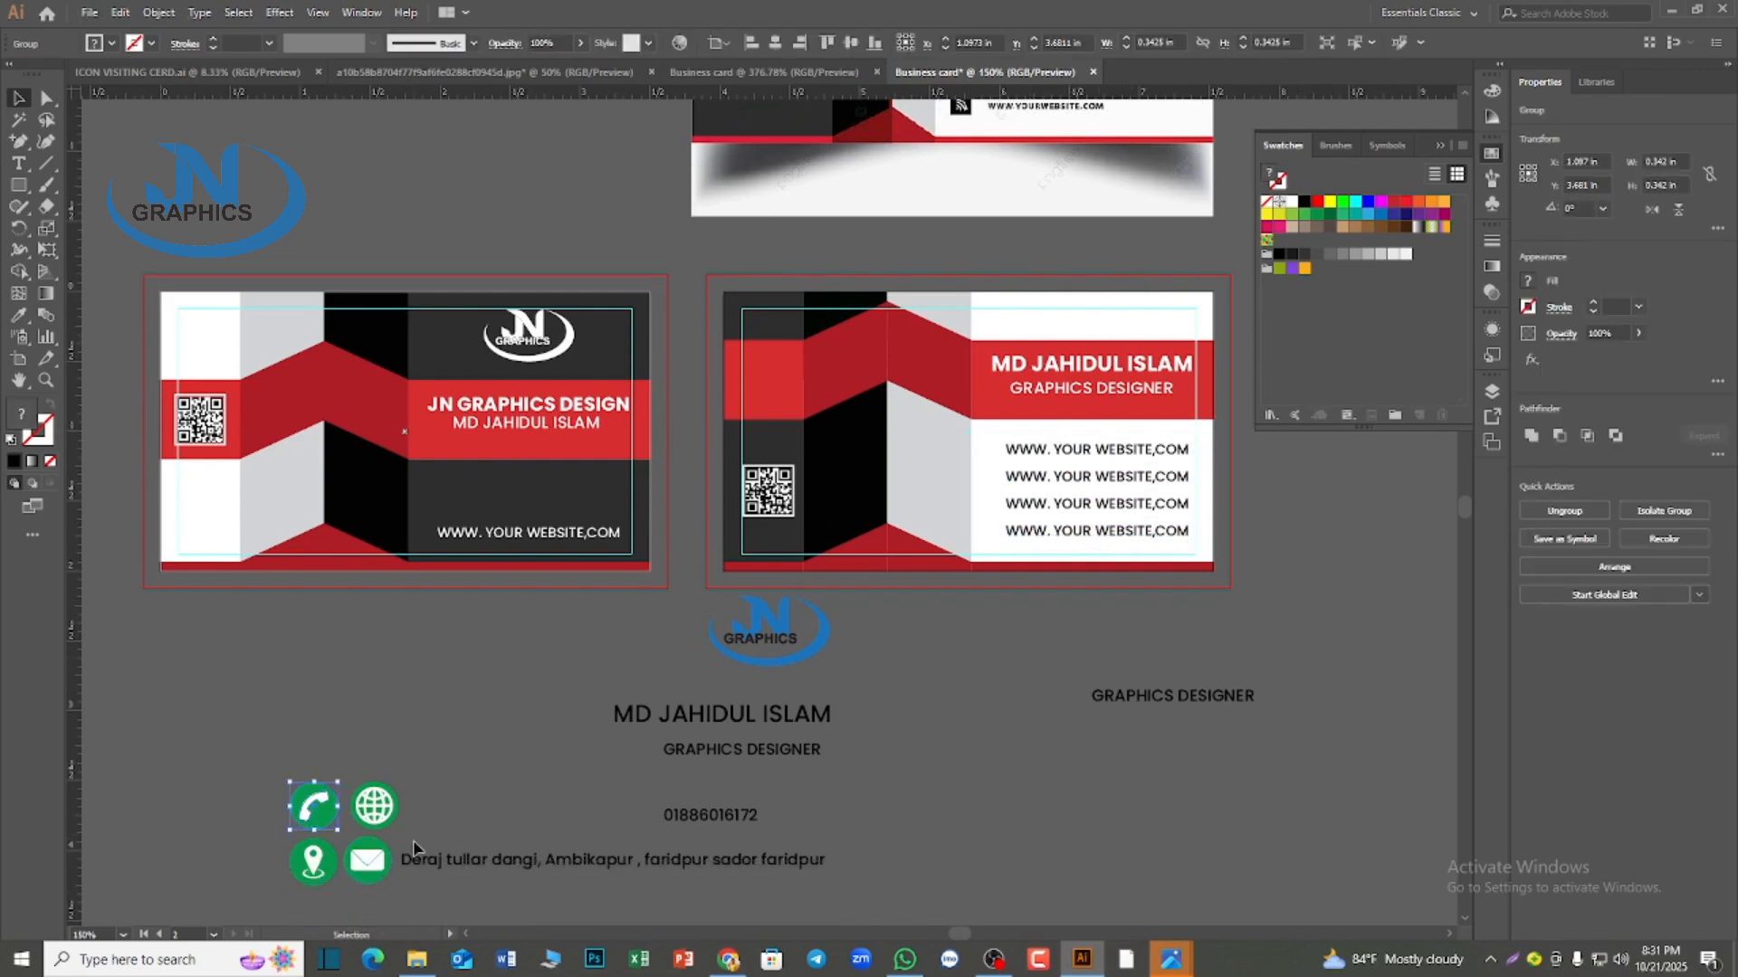
left_click_drag(387, 871, 968, 497)
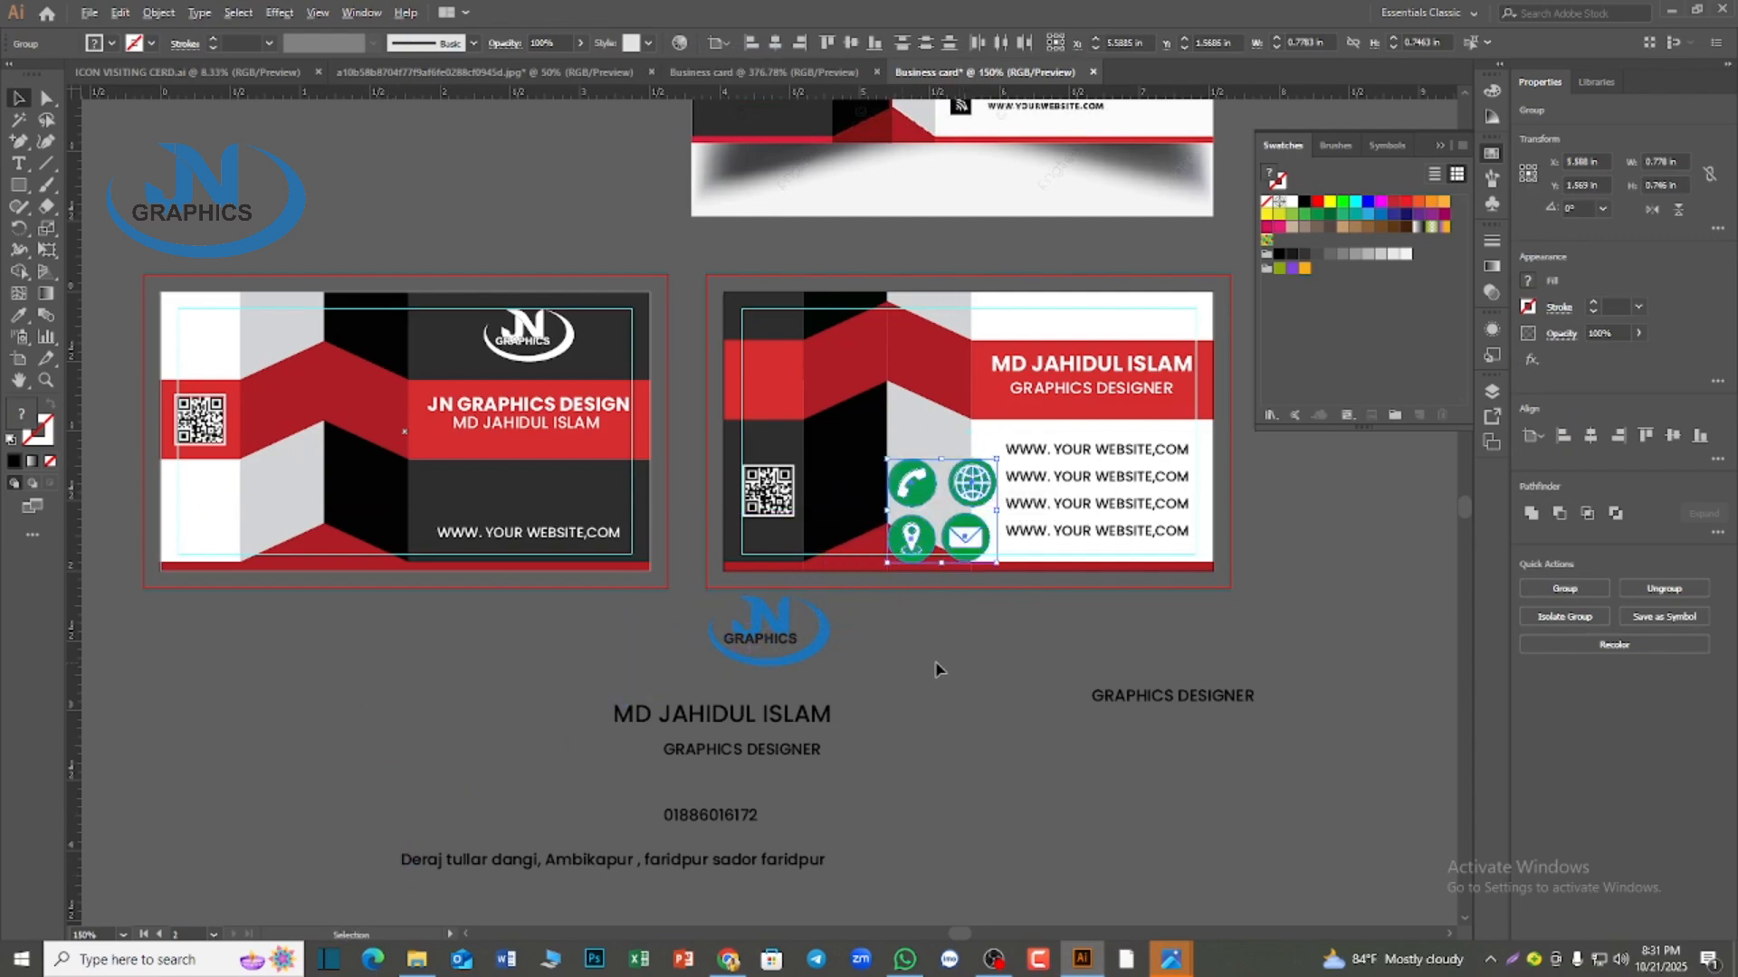
key("ctrl+equal")
key("ctrl+equal")
key("ctrl+equal")
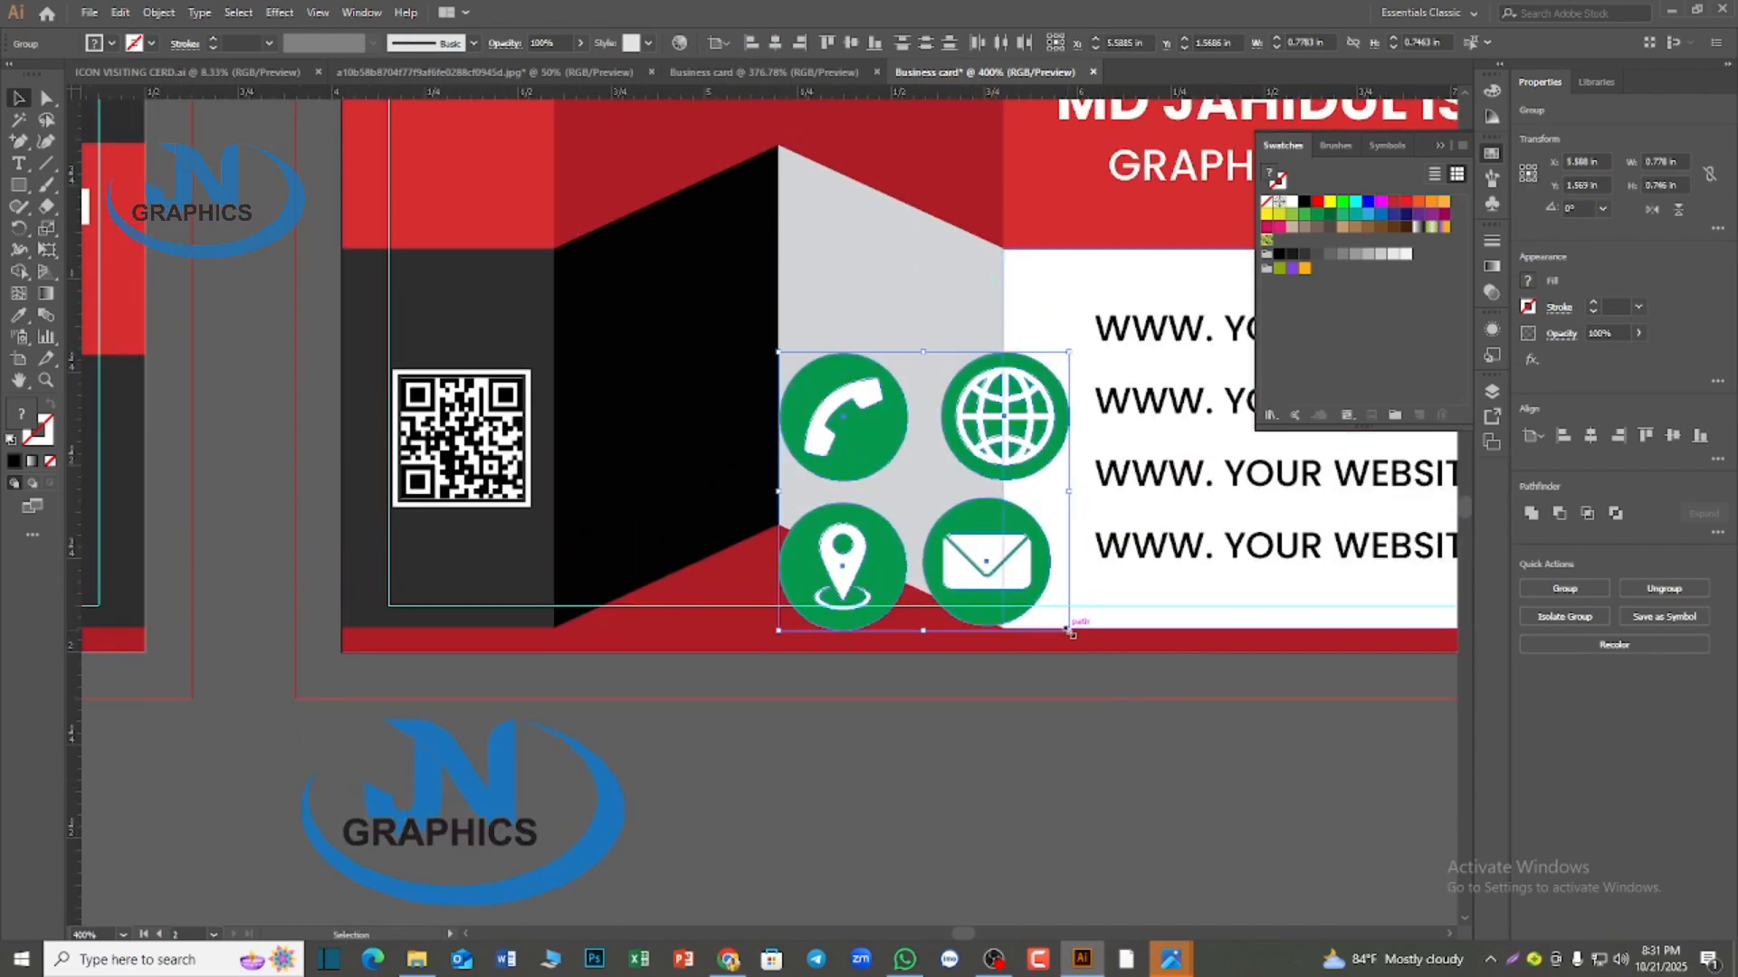
left_click_drag(1068, 631, 981, 546)
left_click_drag(949, 467, 1041, 385)
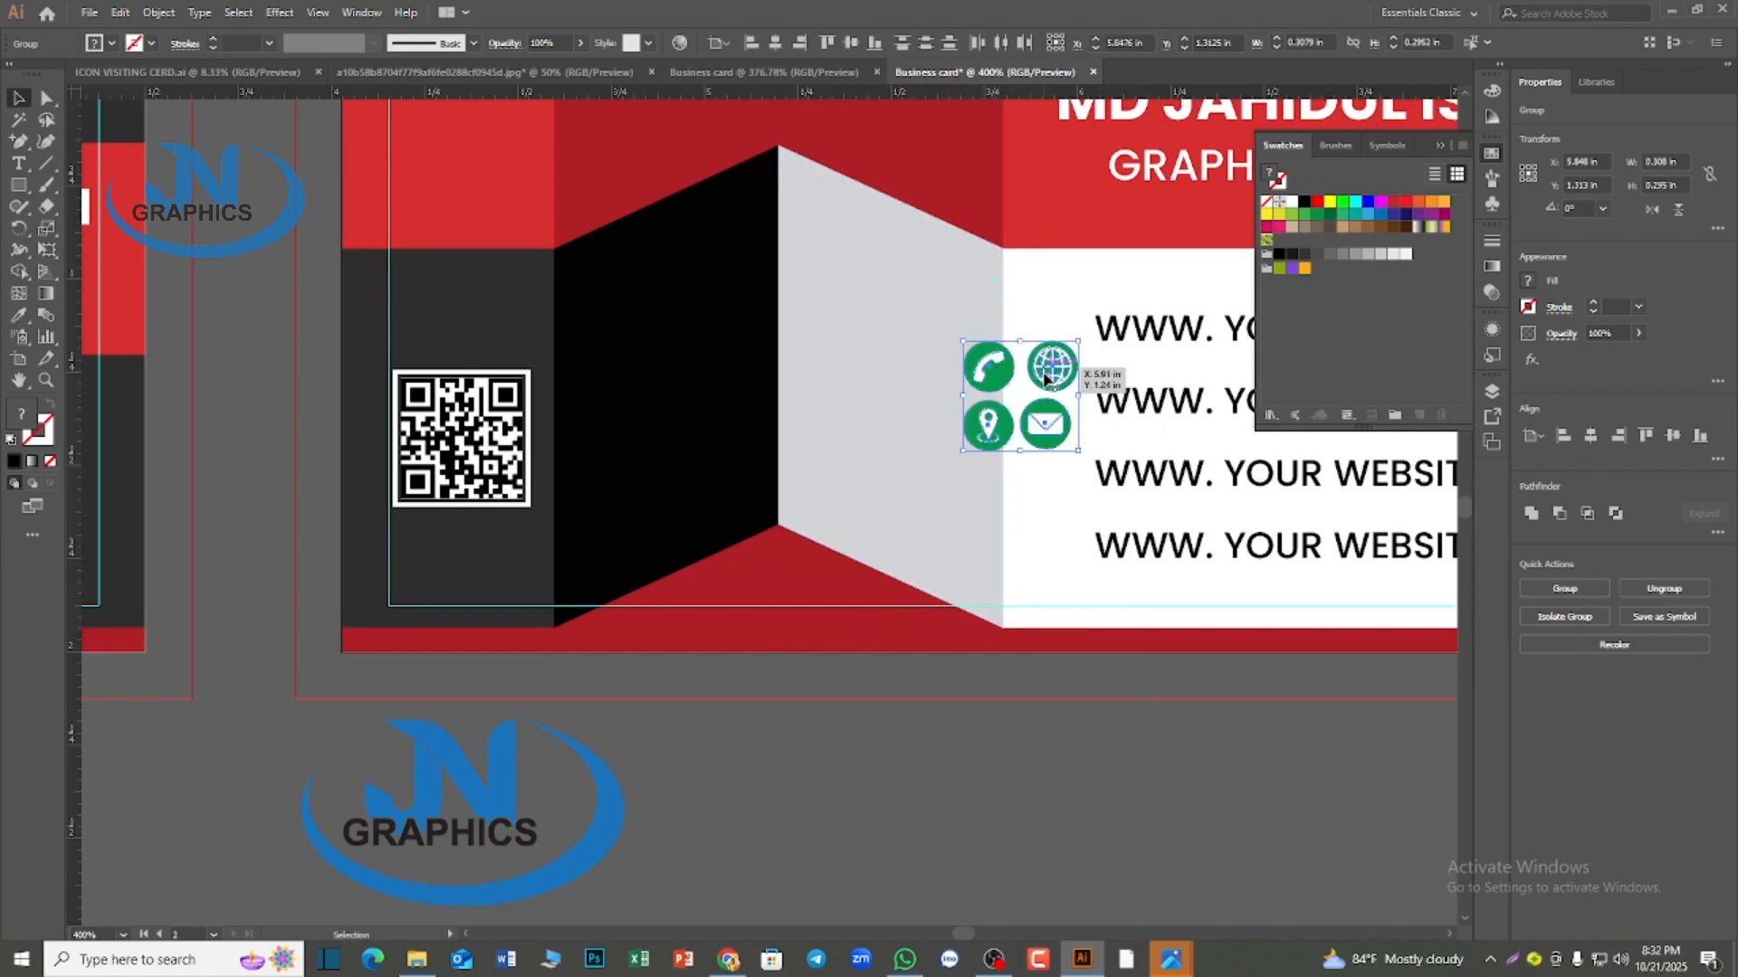
scroll(1023, 561, "up", 2)
scroll(1022, 555, "down", 1)
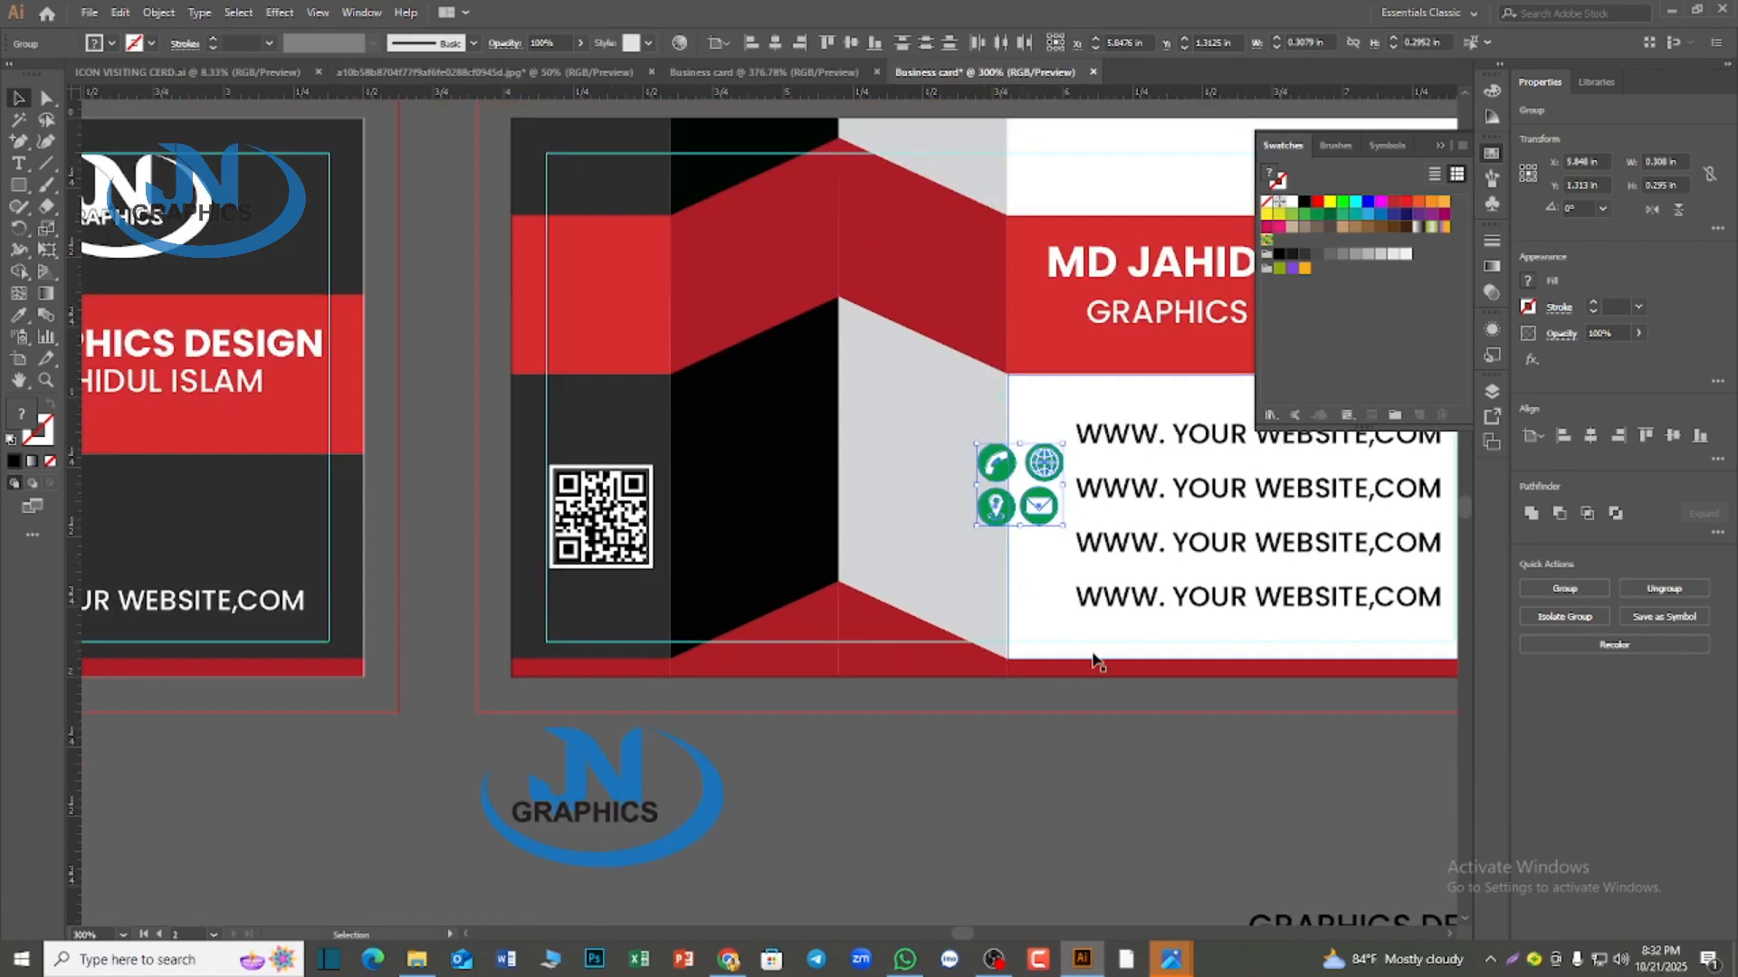
scroll(1298, 758, "up", 1)
scroll(1299, 764, "up", 2)
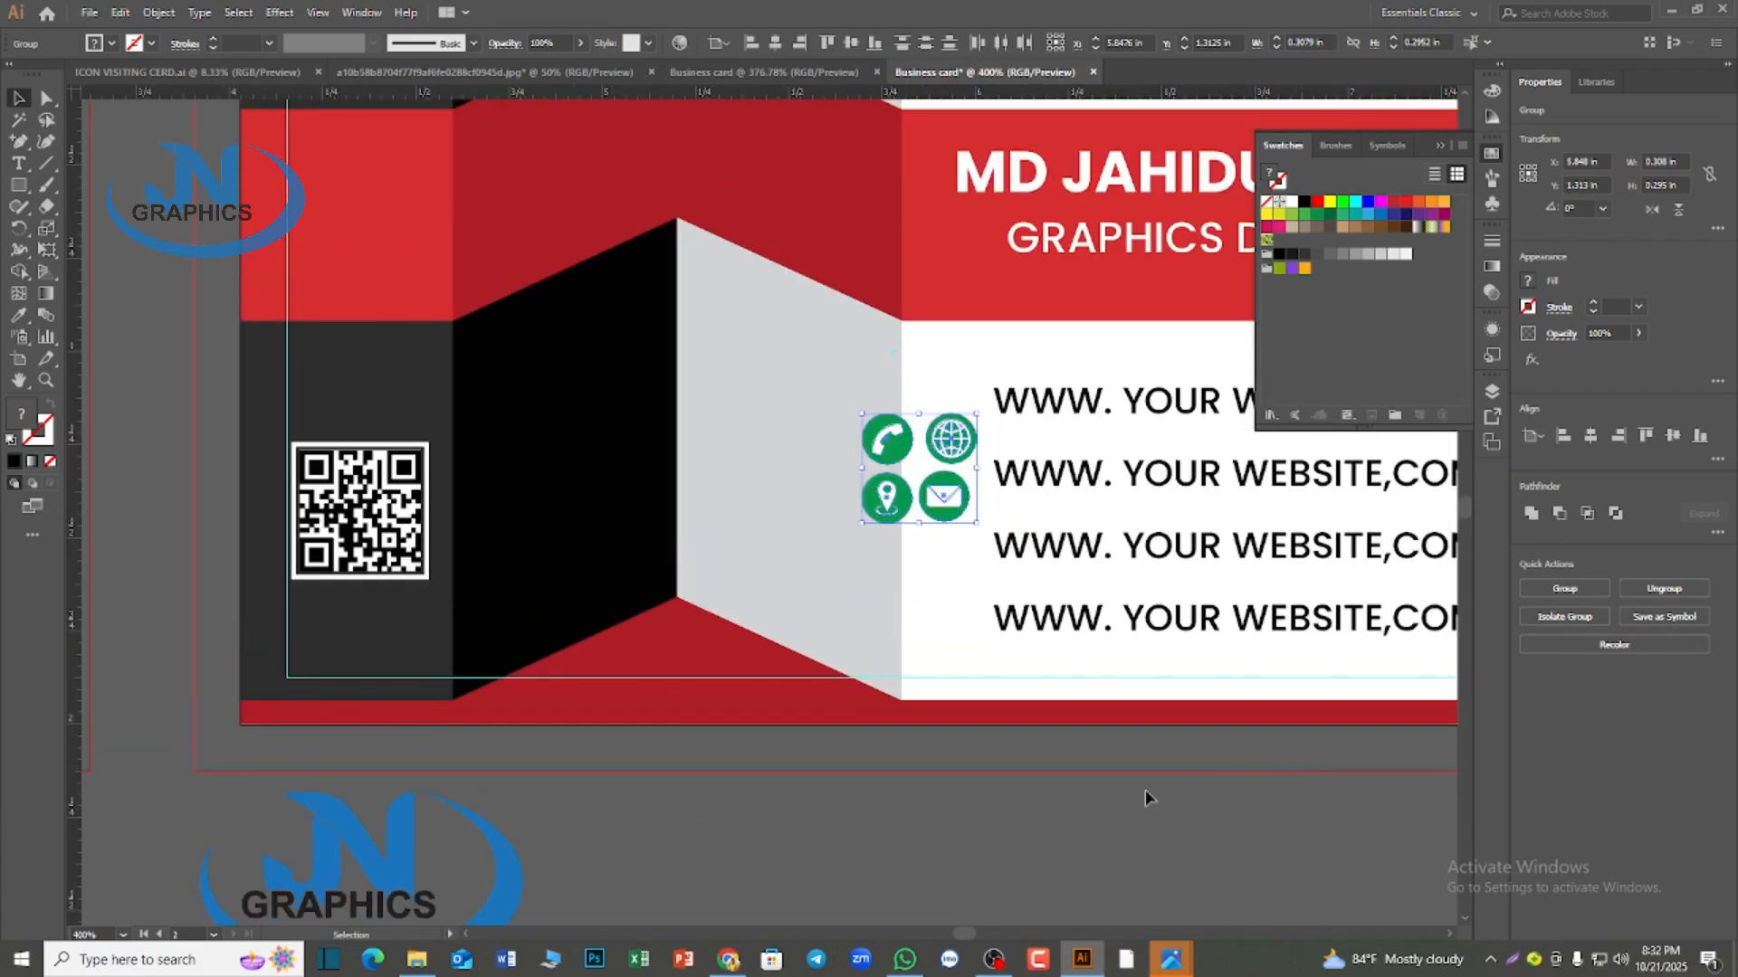
Select all green icon circles by their matching color with the Magic Wand and fill them black
left_click(1046, 834)
left_click(19, 121)
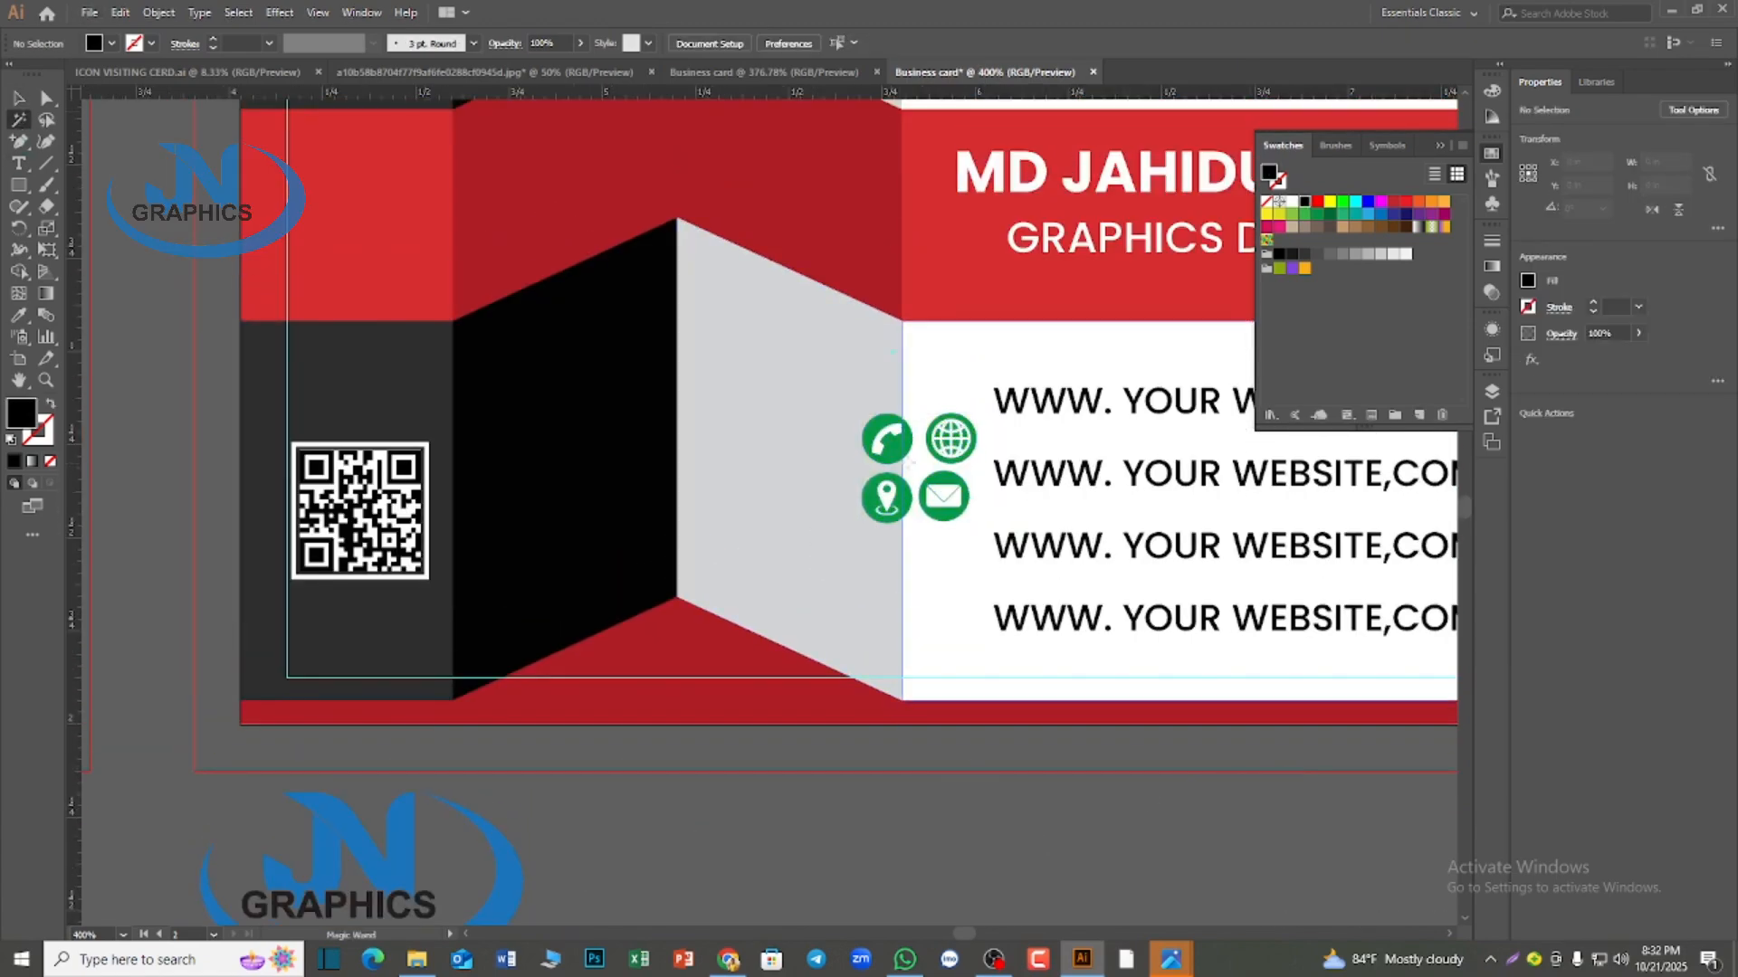
left_click(874, 452)
left_click(1303, 201)
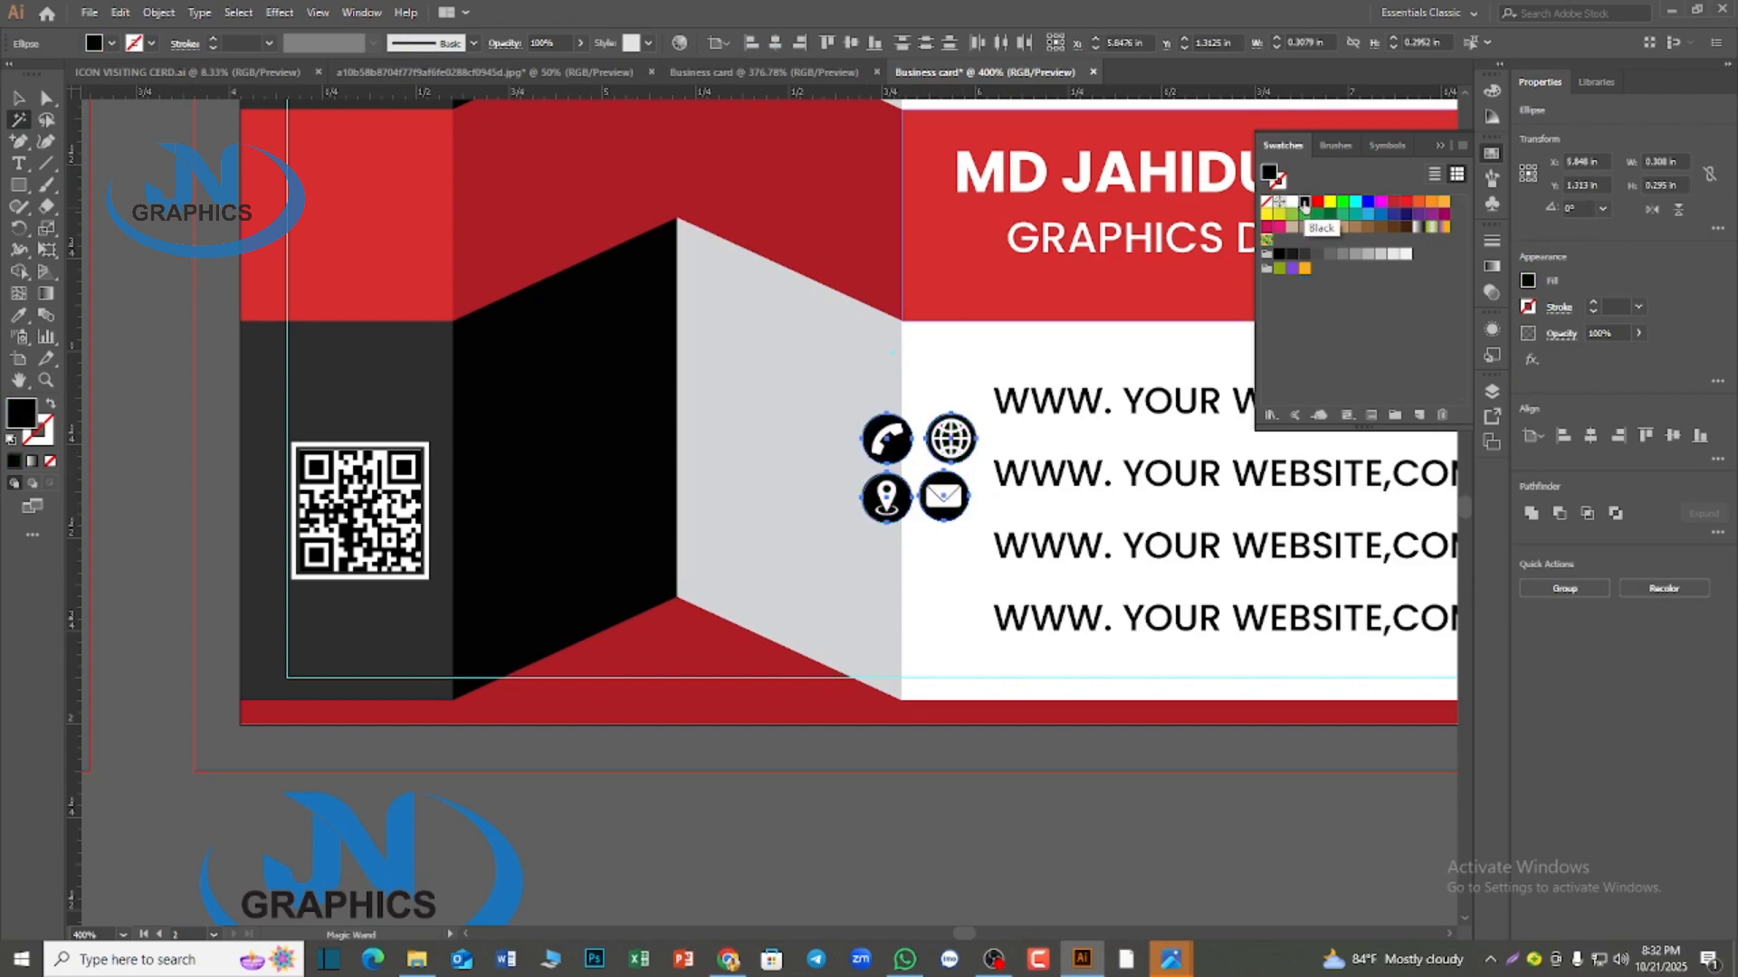
left_click(19, 97)
left_click(994, 870)
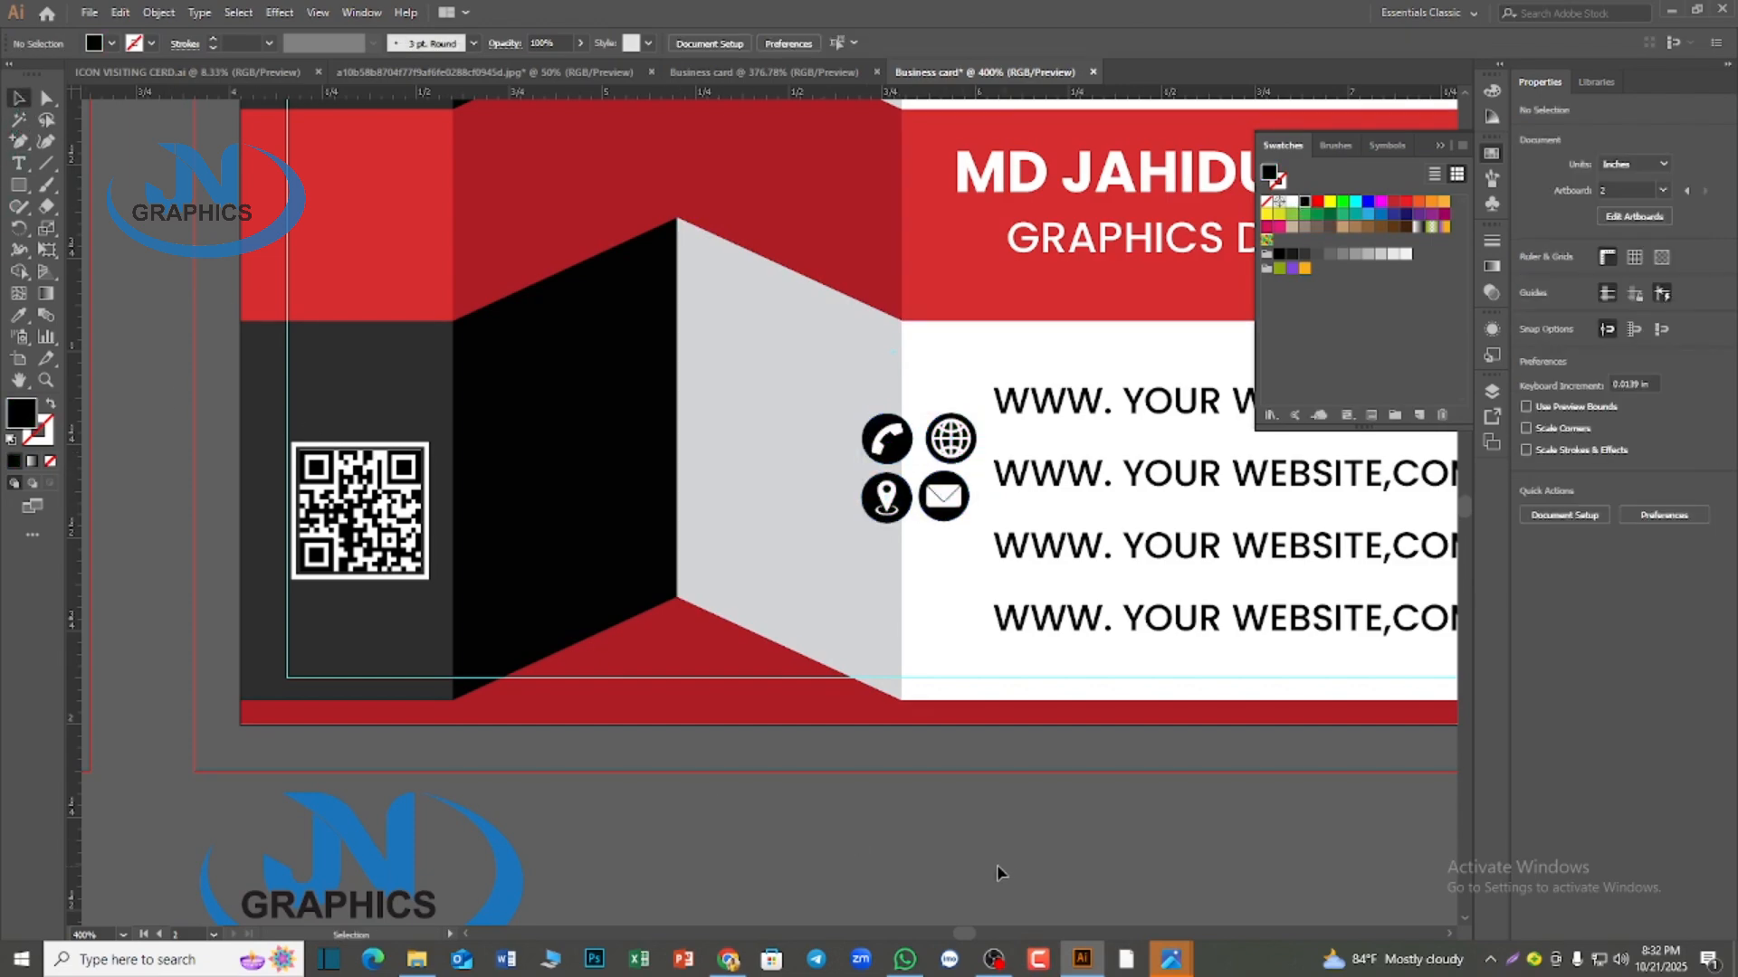
Place the phone, envelope, globe and location icons in that order from top to bottom, one beside each website line
scroll(994, 869, "up", 1)
left_click(892, 514)
scroll(947, 527, "down", 2)
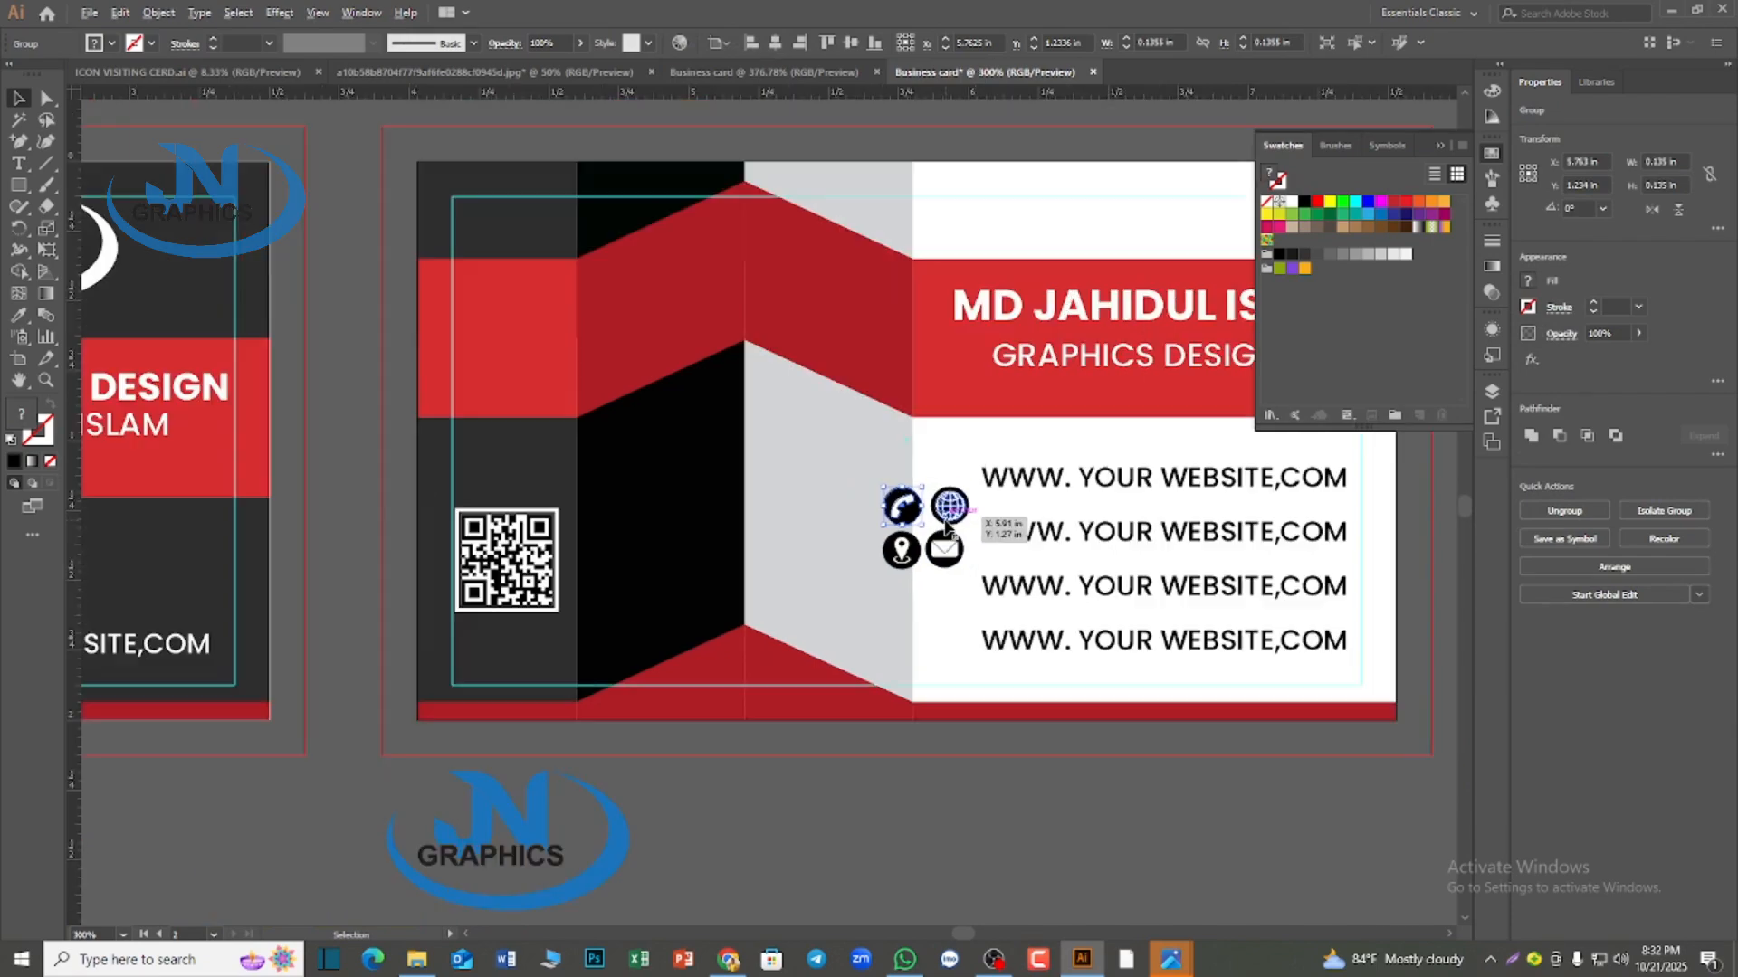
scroll(951, 543, "up", 5)
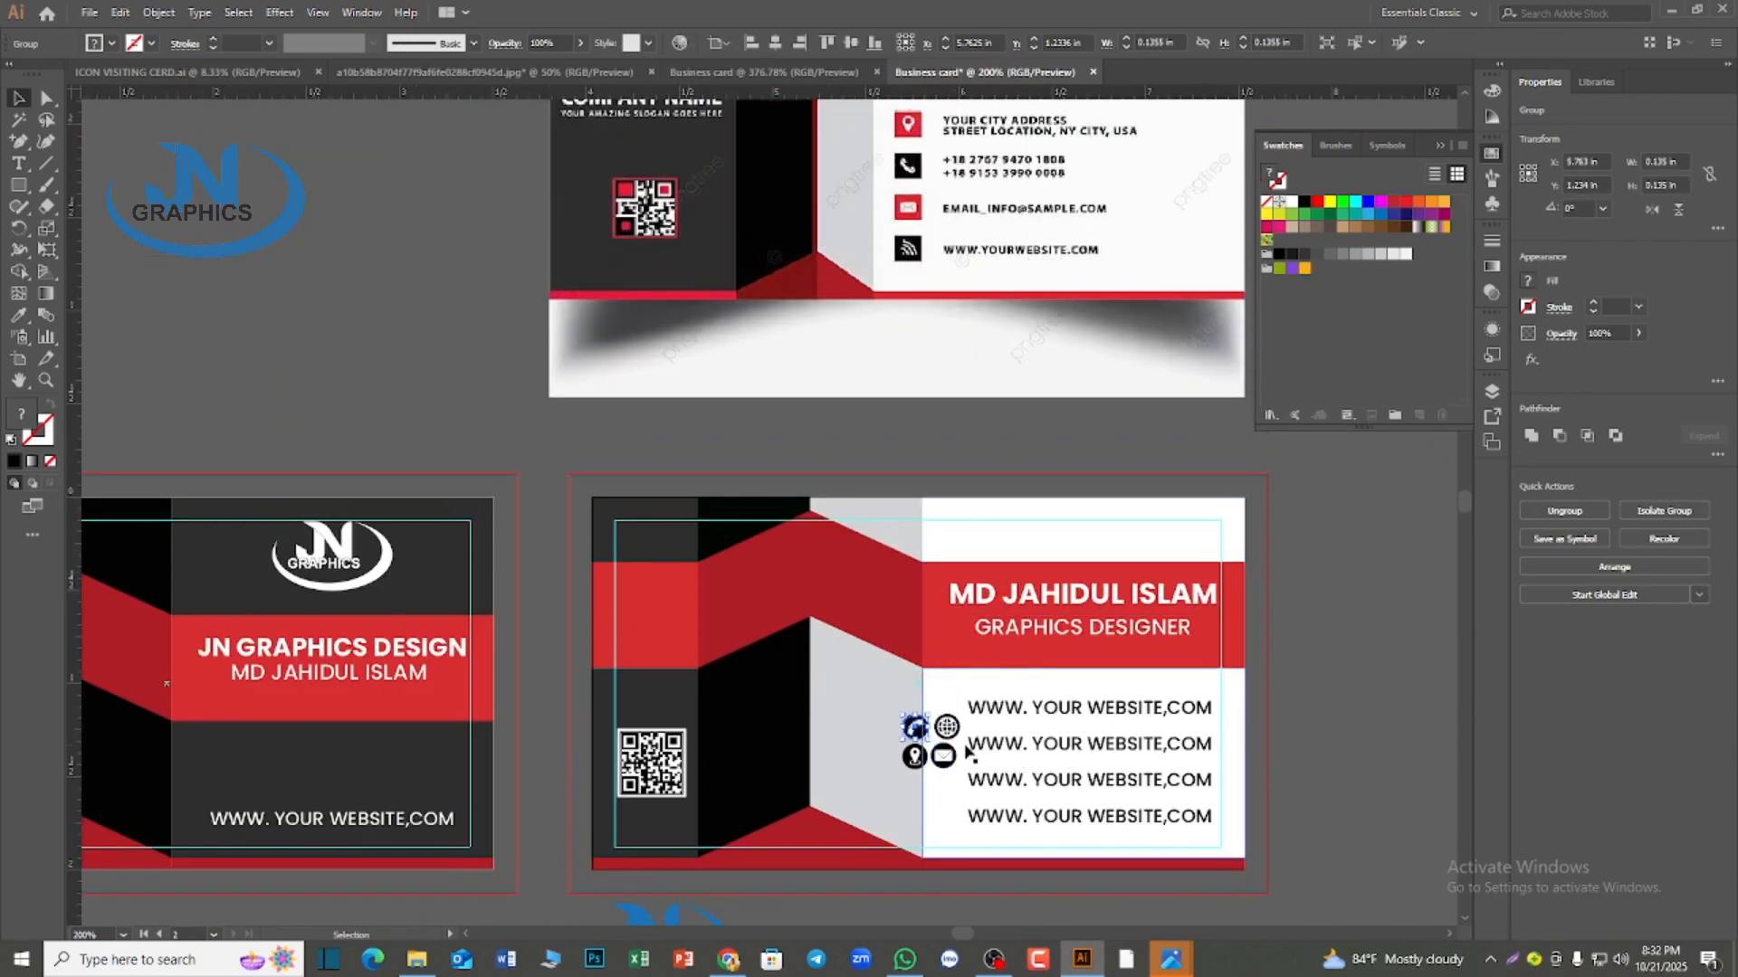
left_click_drag(914, 755, 948, 821)
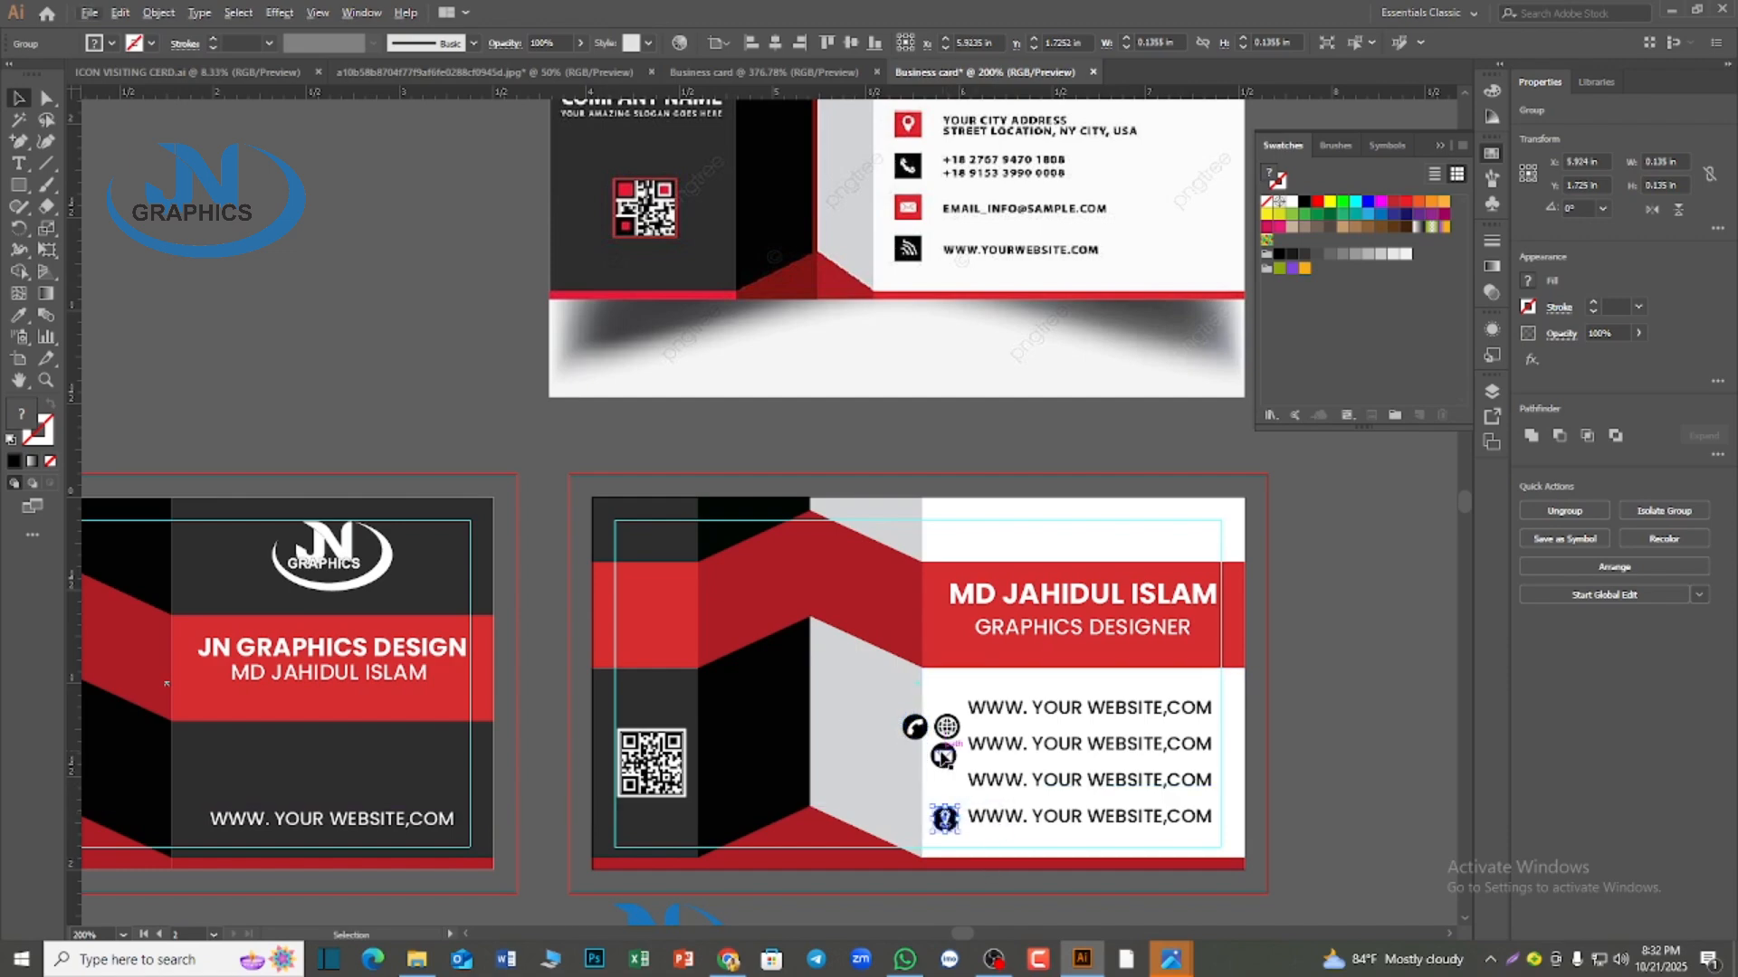
left_click_drag(947, 726, 941, 779)
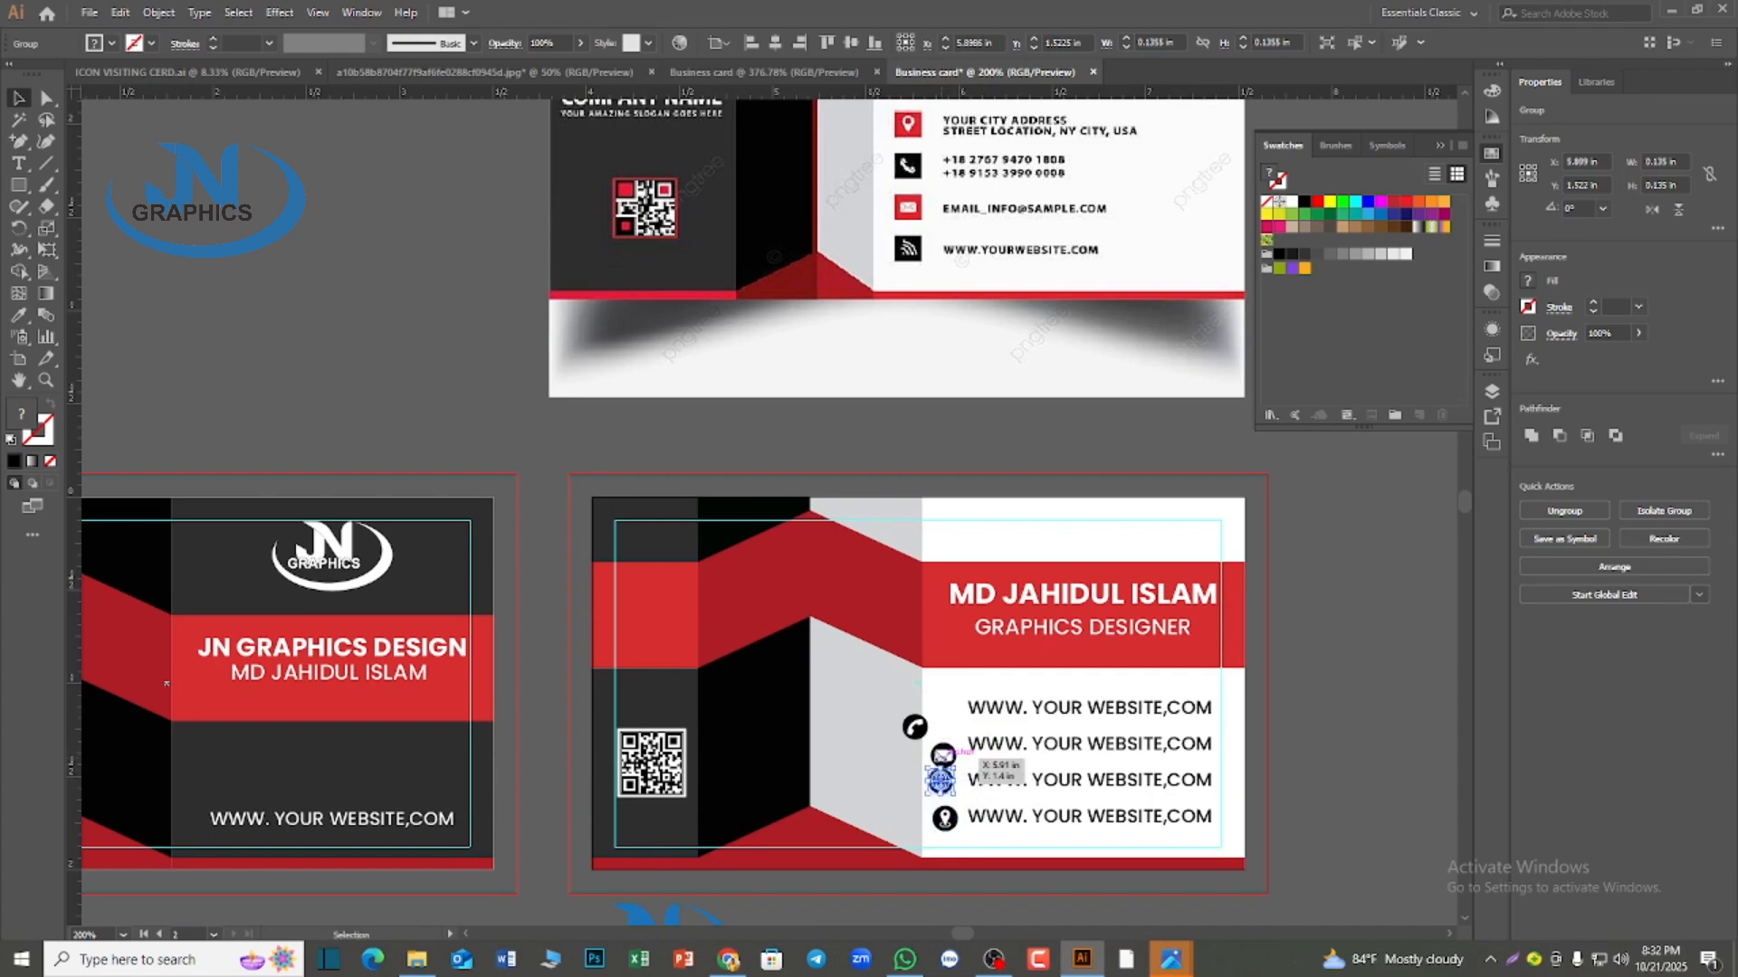
scroll(946, 787, "up", 3)
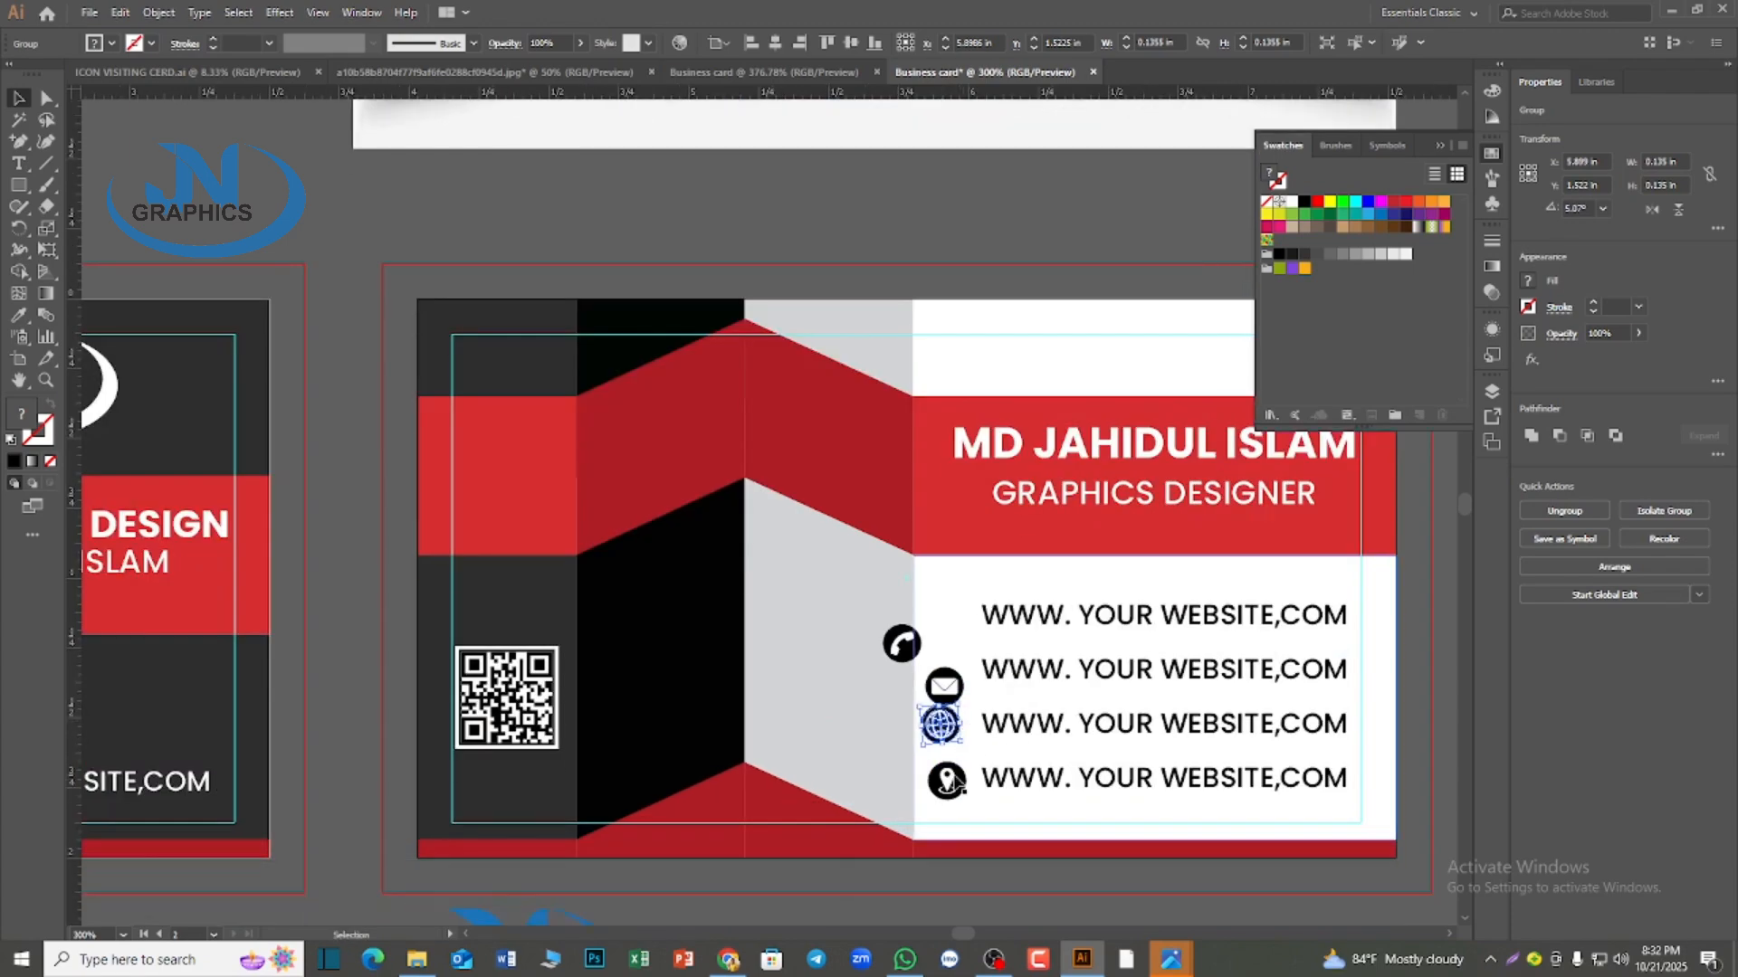
mouse_move(932, 688)
left_mouse_down()
mouse_move(944, 582)
mouse_move(934, 690)
left_mouse_up()
left_click_drag(942, 631, 943, 528)
Align the four icons to the selection by their horizontal centers and distribute them evenly in the vertical direction
scroll(983, 780, "up", 1)
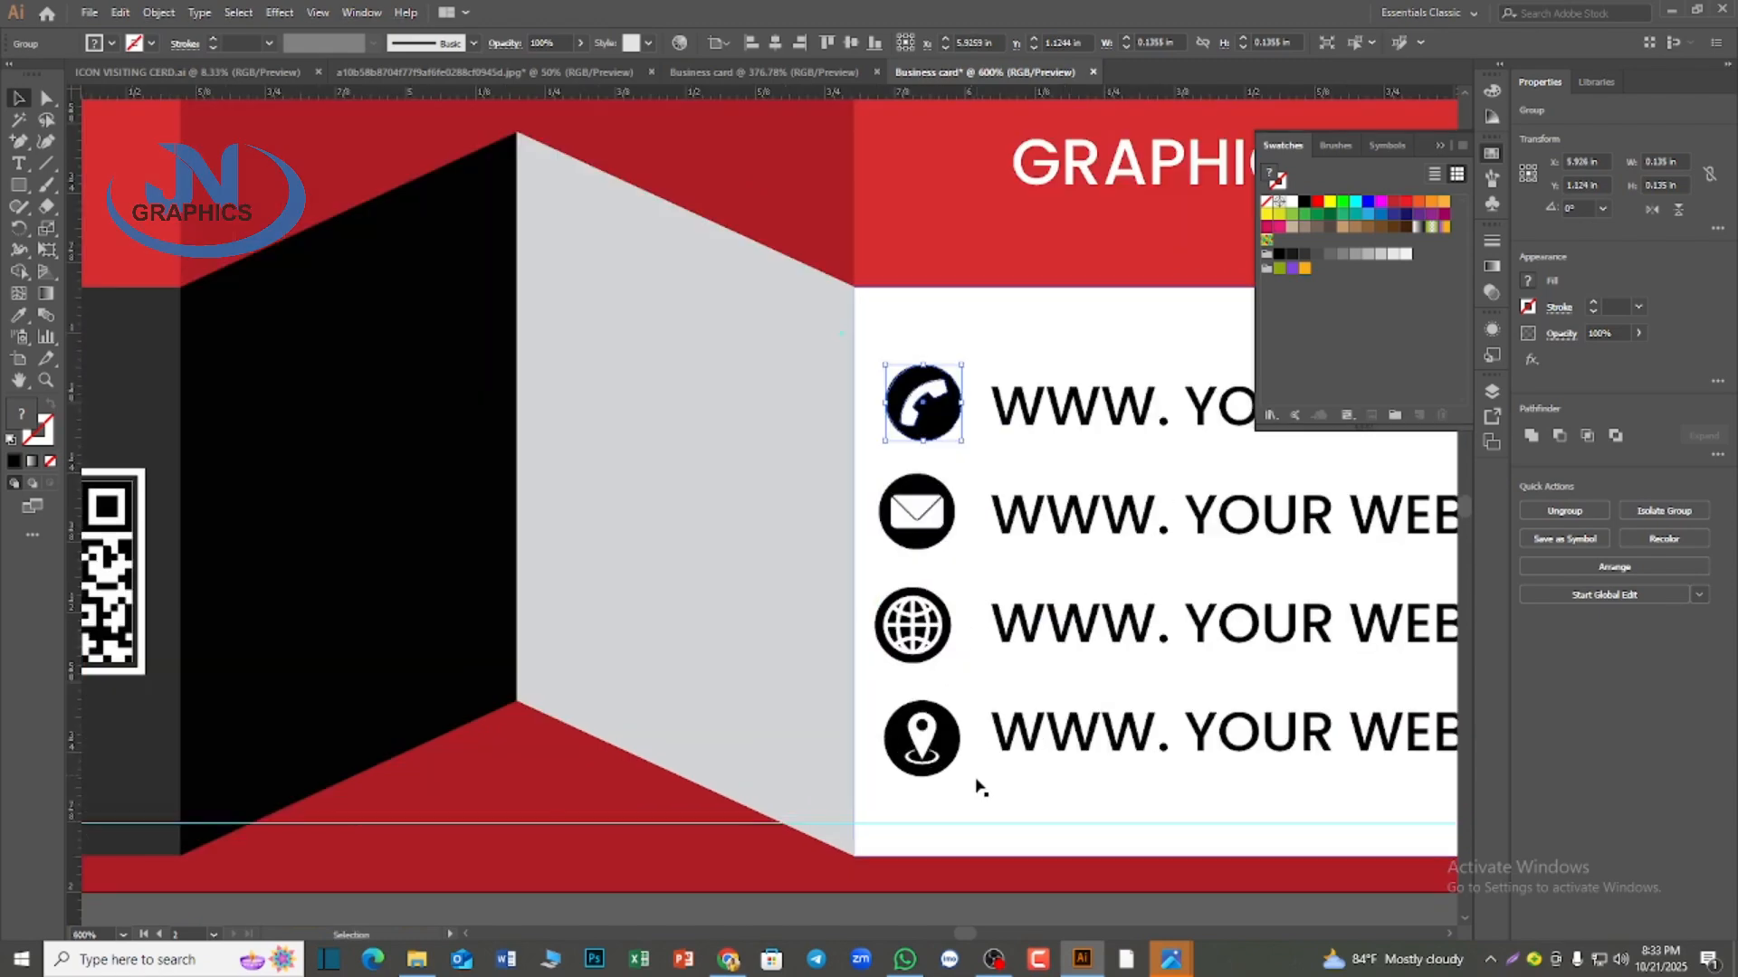
left_click(933, 742)
left_click(923, 402)
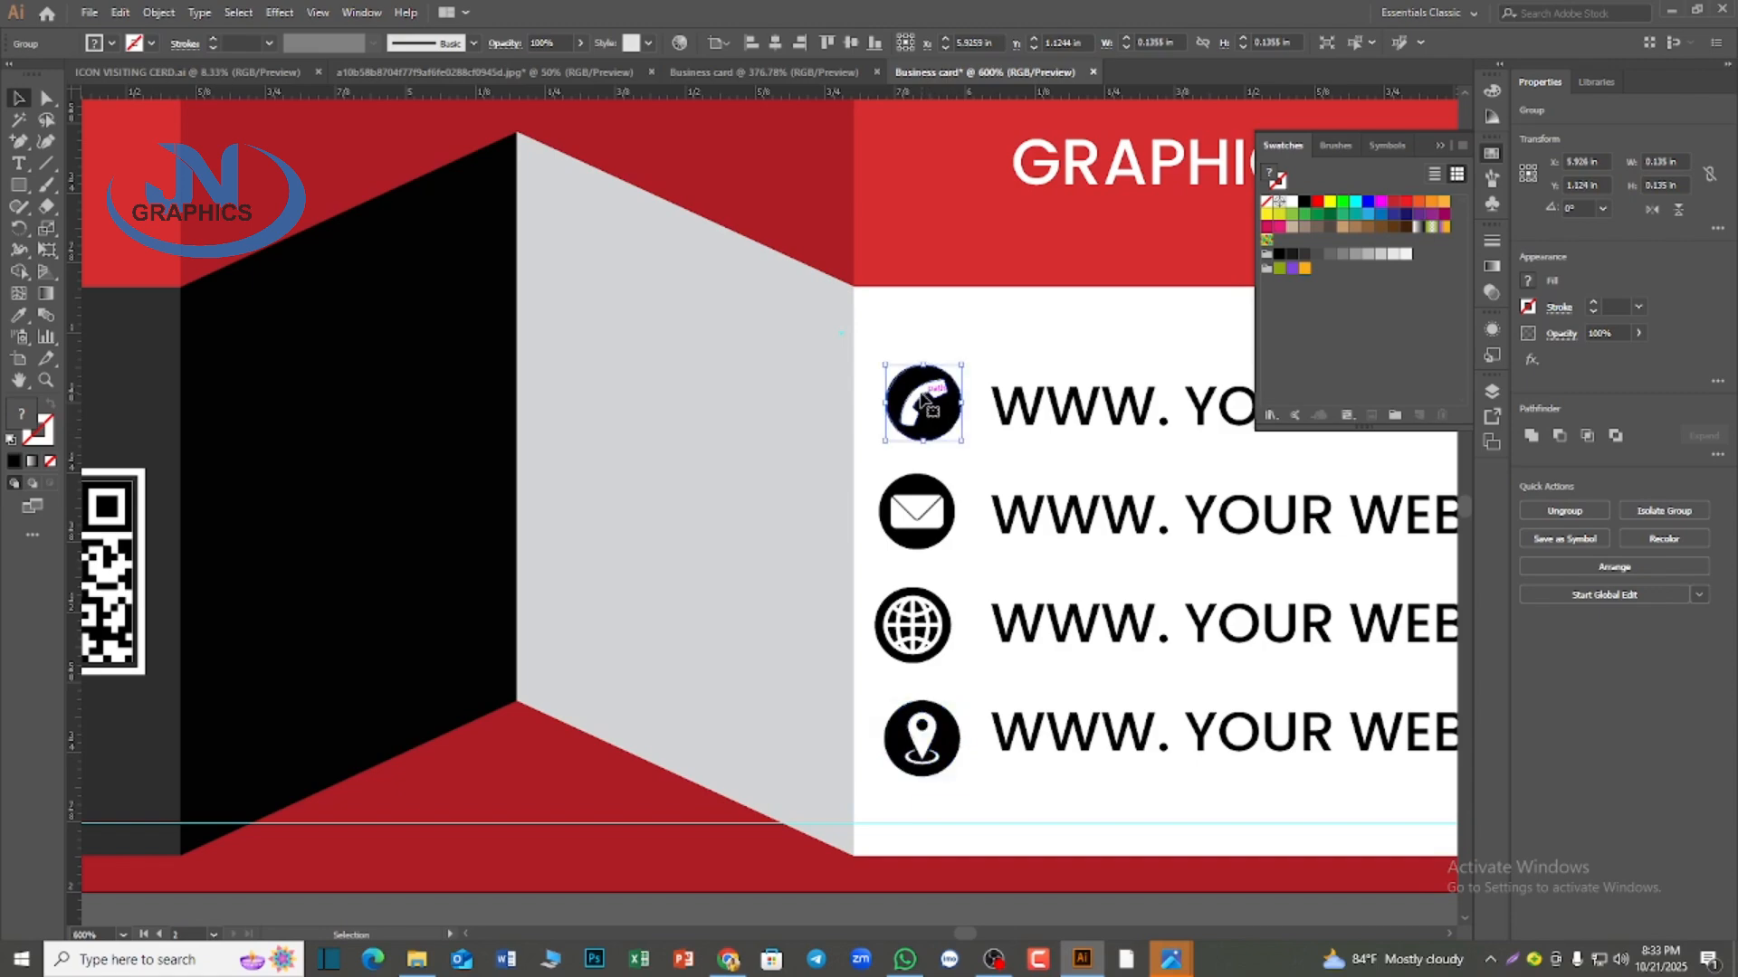
left_click(917, 511, "shift")
left_click(917, 637, "shift")
left_click(921, 737, "shift")
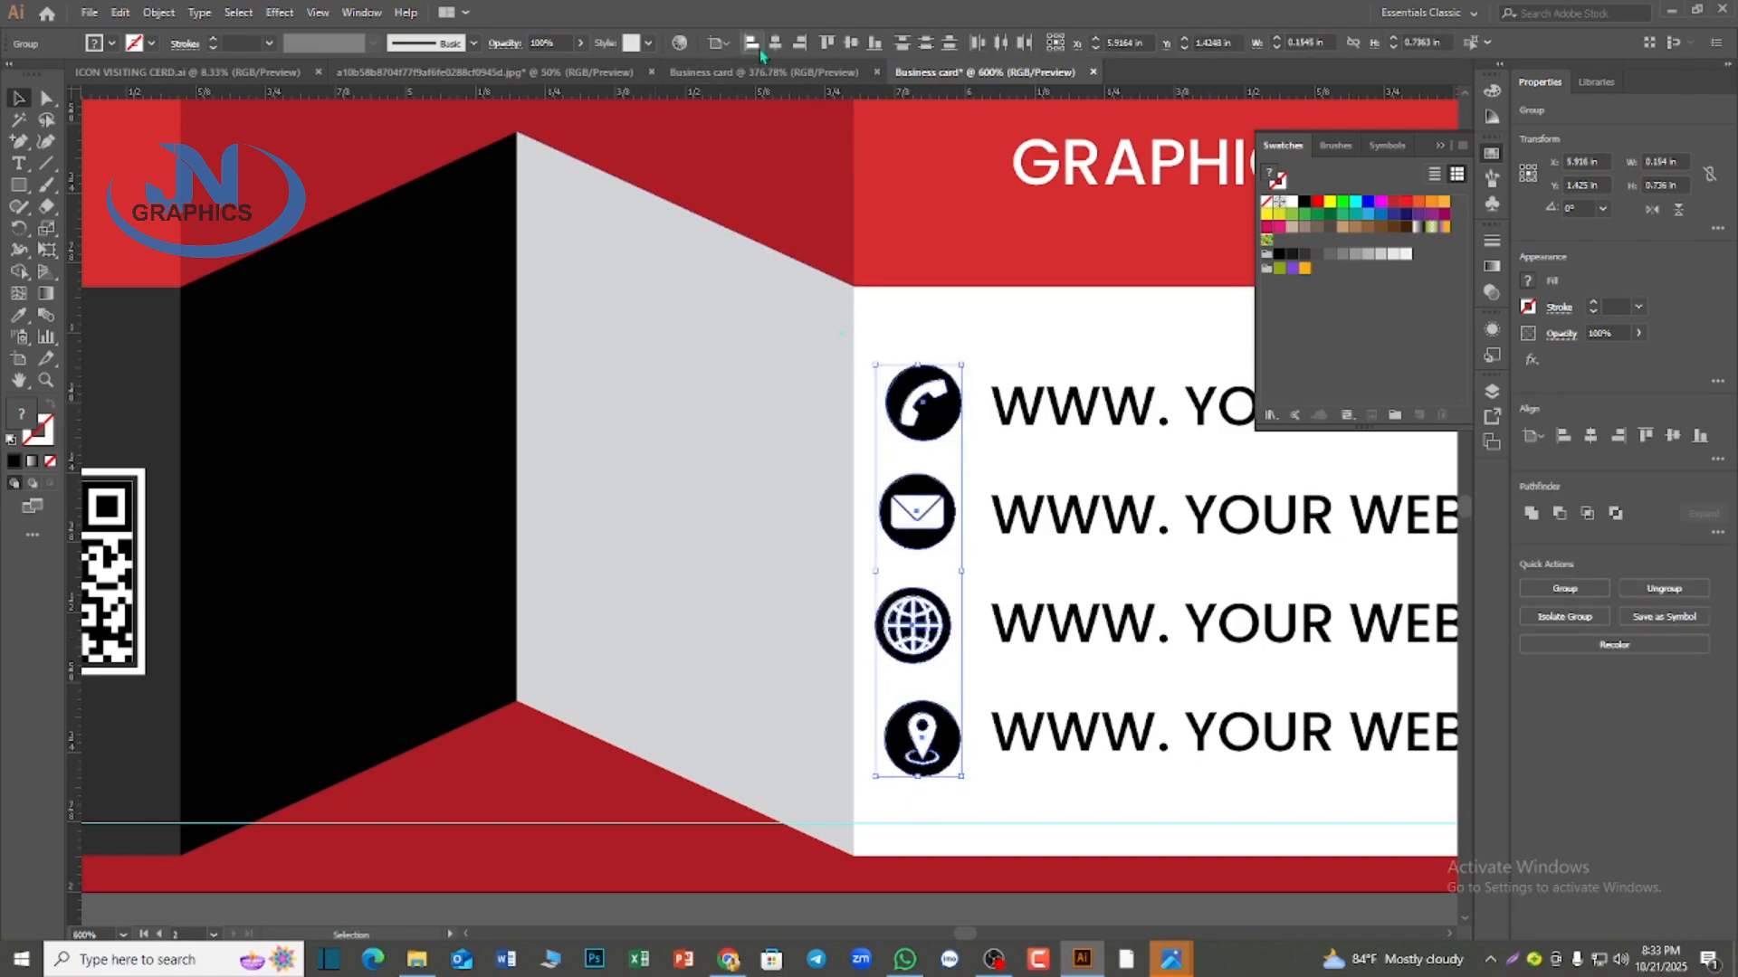
left_click(720, 42)
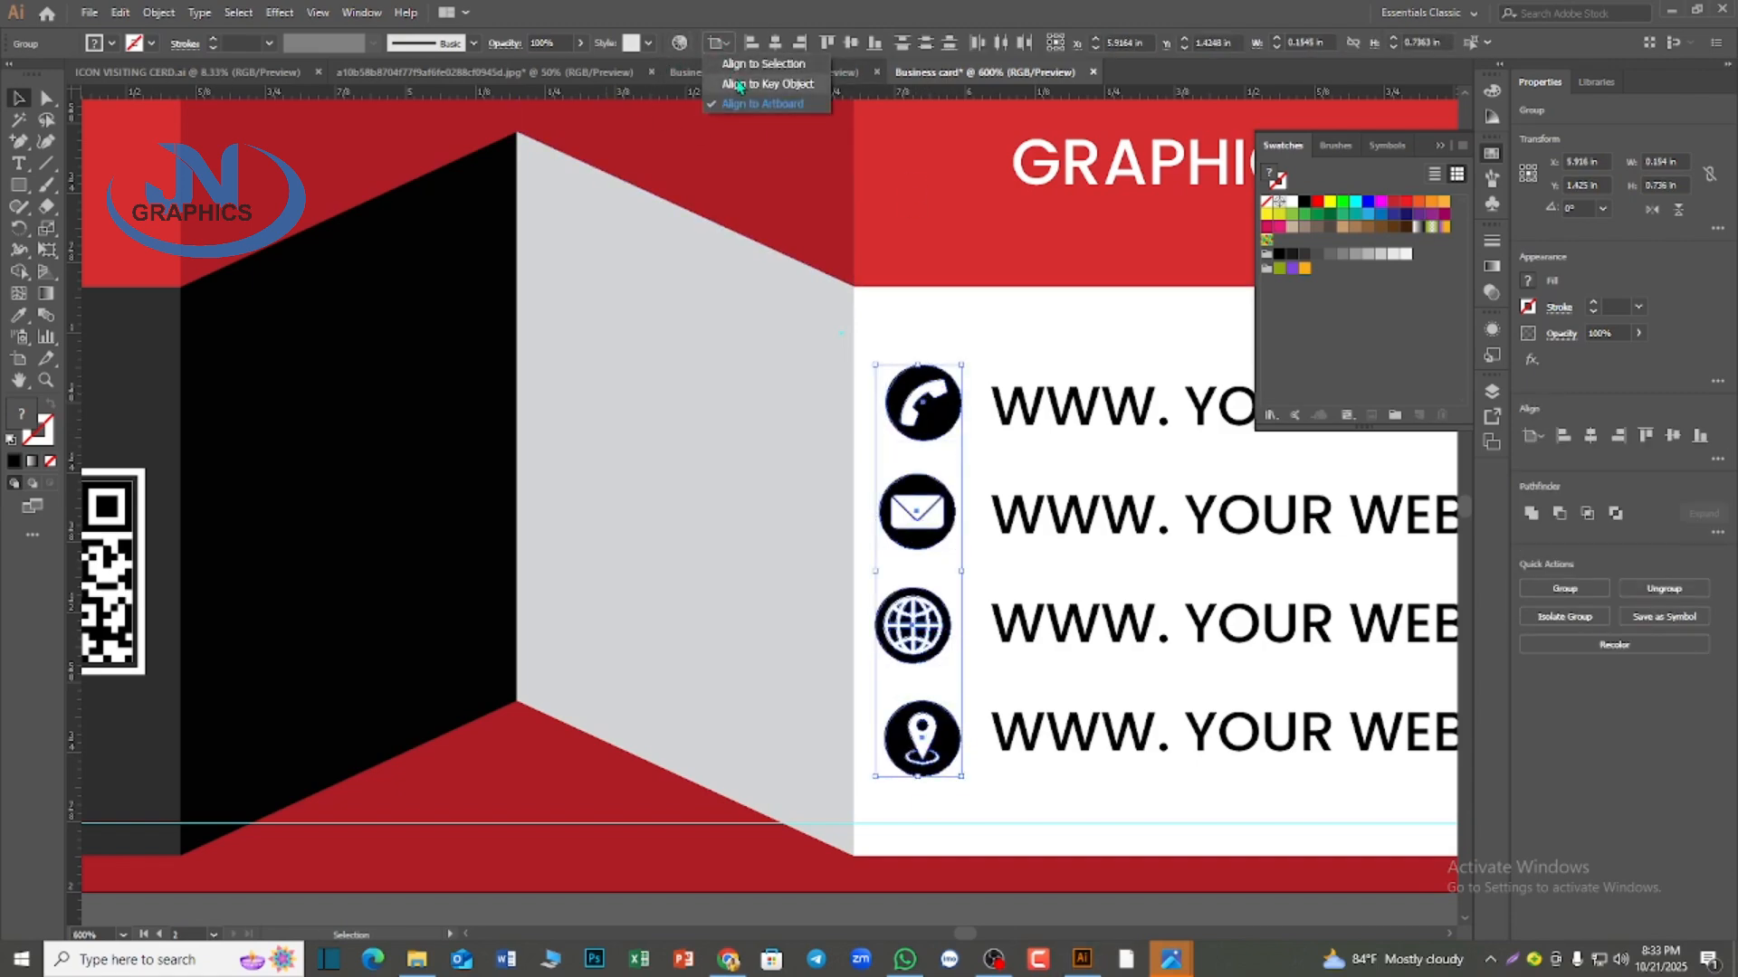
left_click(765, 58)
left_click(774, 42)
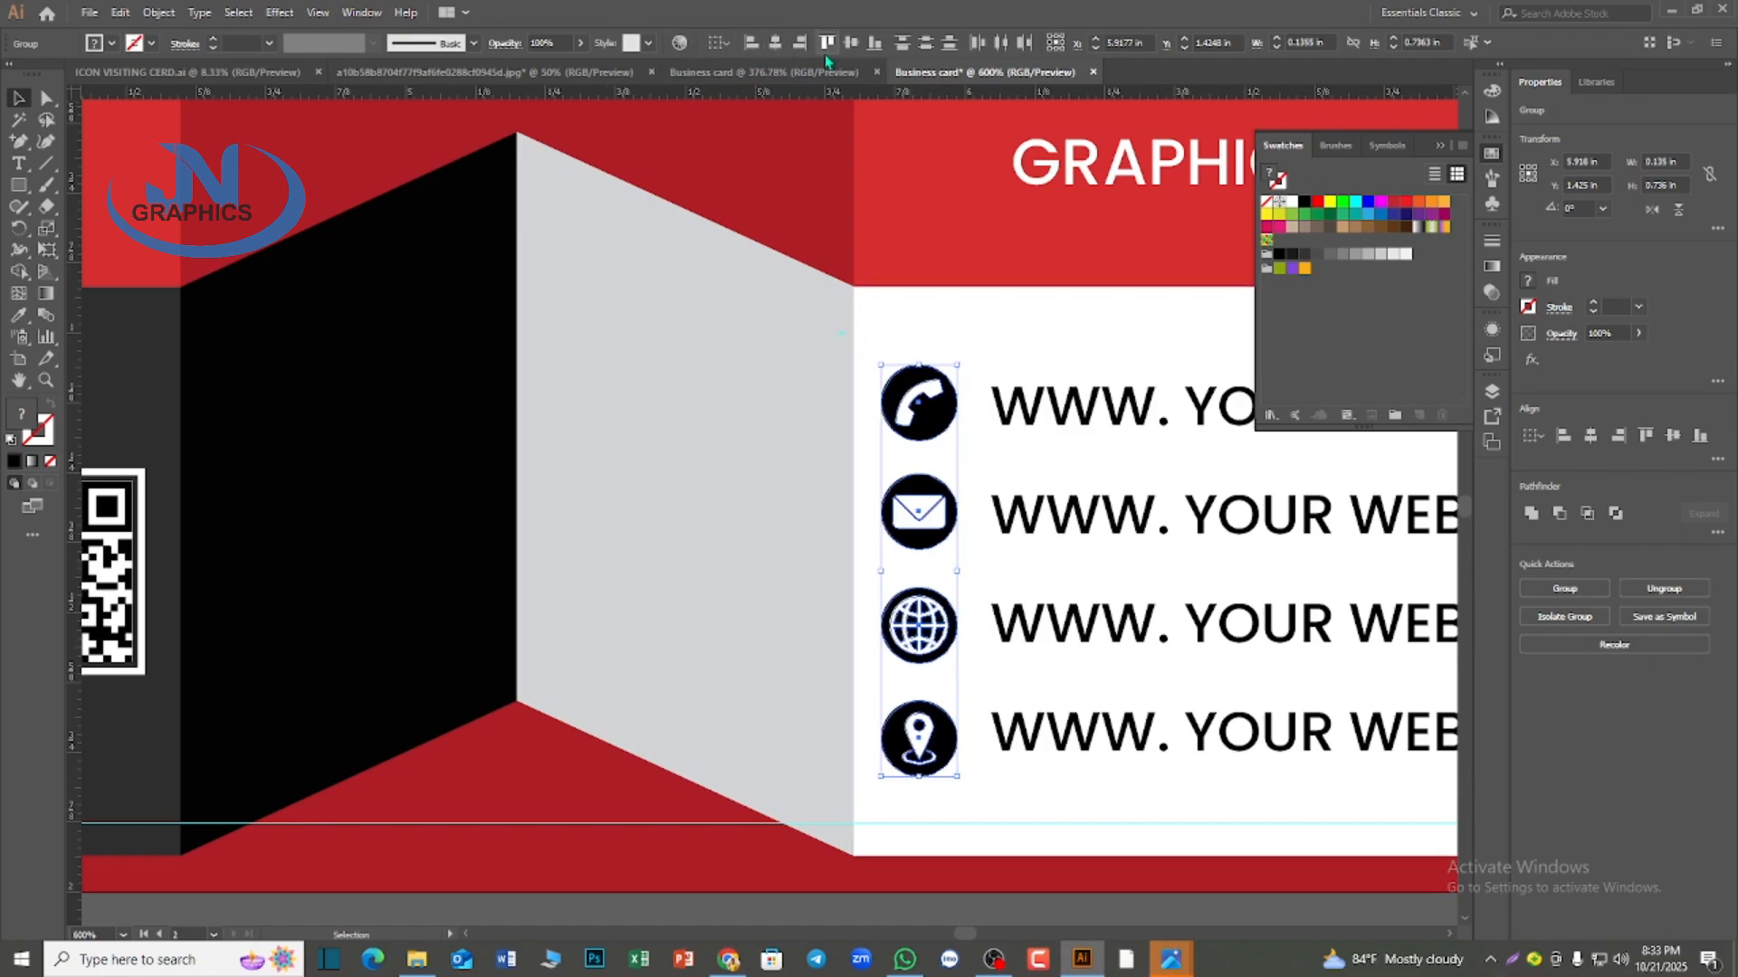
left_click(911, 47)
left_click(1029, 910)
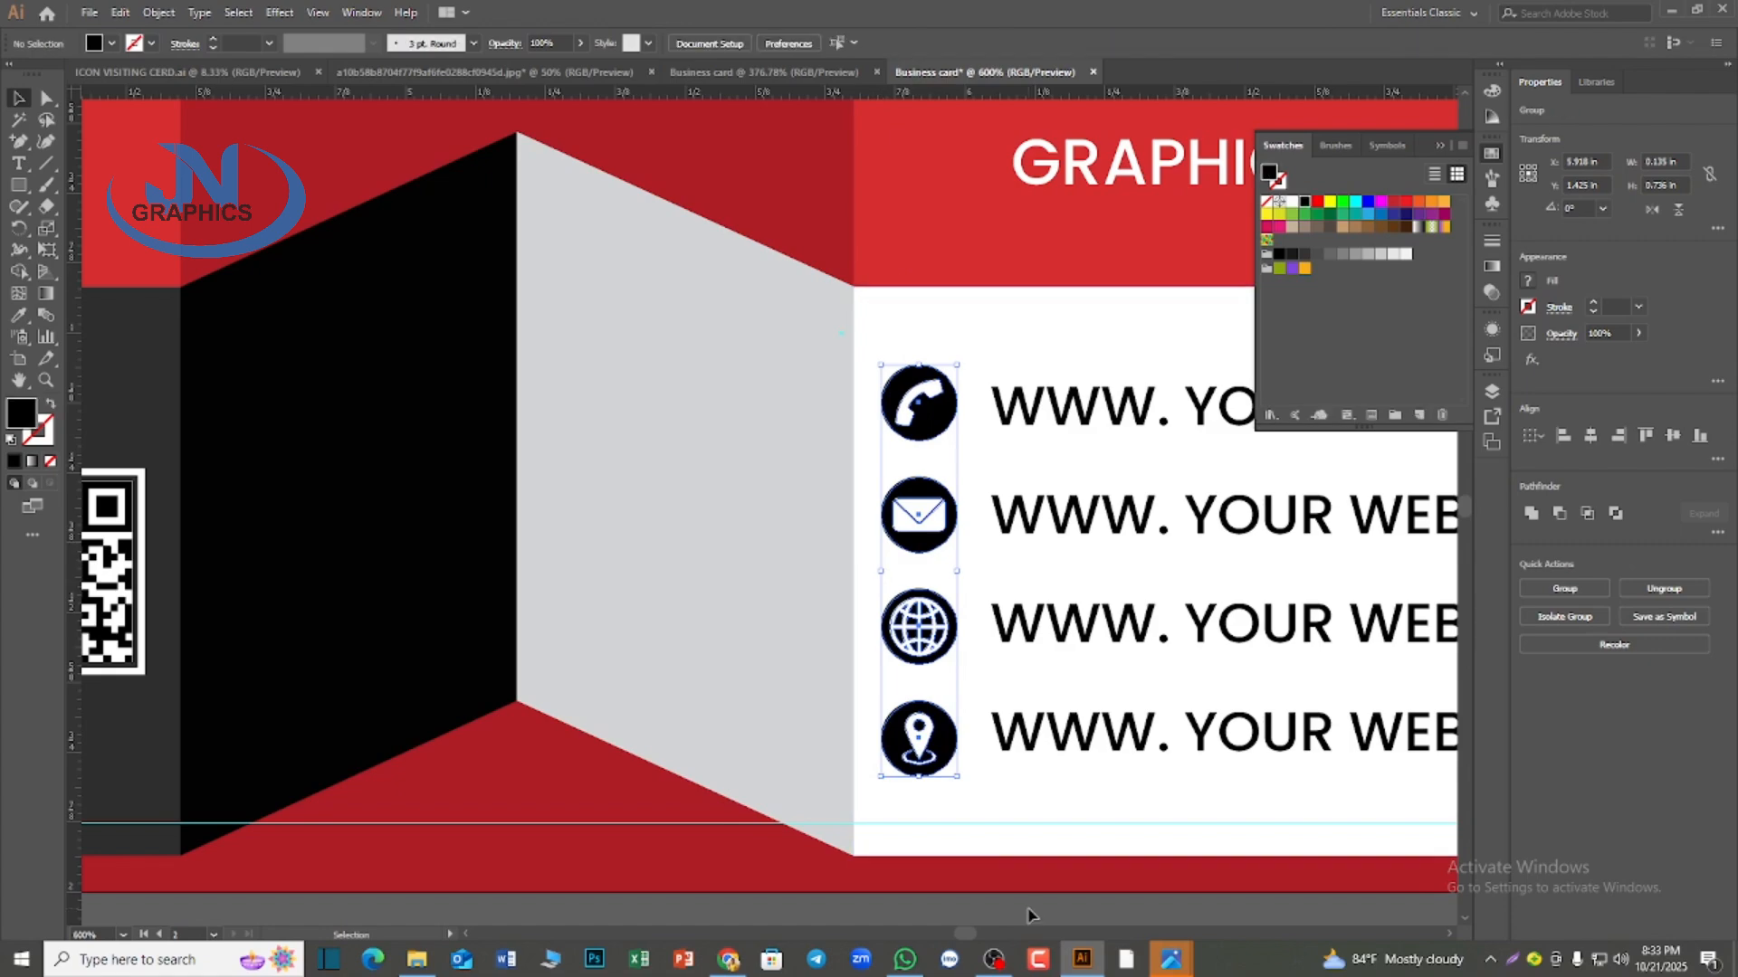
scroll(1029, 911, "down", 2)
scroll(1029, 914, "down", 2)
scroll(1029, 914, "down", 1)
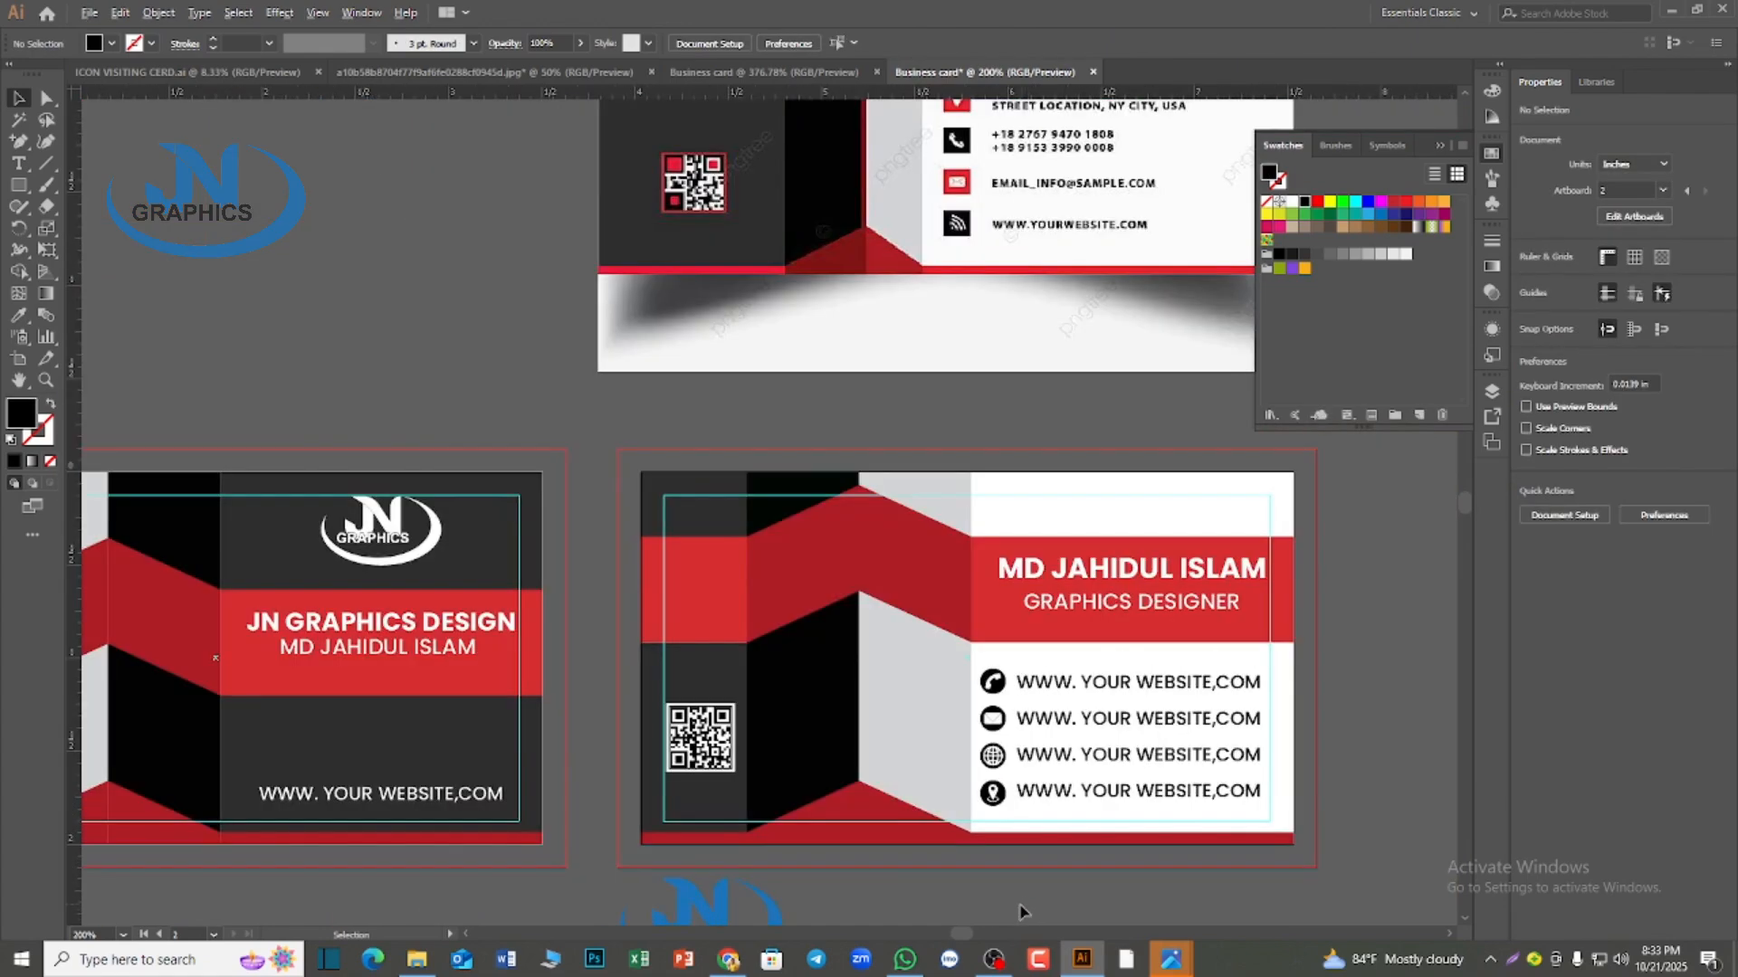
Compare the layout of both cards, especially the contact icons and website lines, with the reference design
scroll(1023, 912, "down", 1)
scroll(1052, 865, "up", 5)
scroll(1052, 865, "down", 4)
scroll(1053, 865, "up", 1)
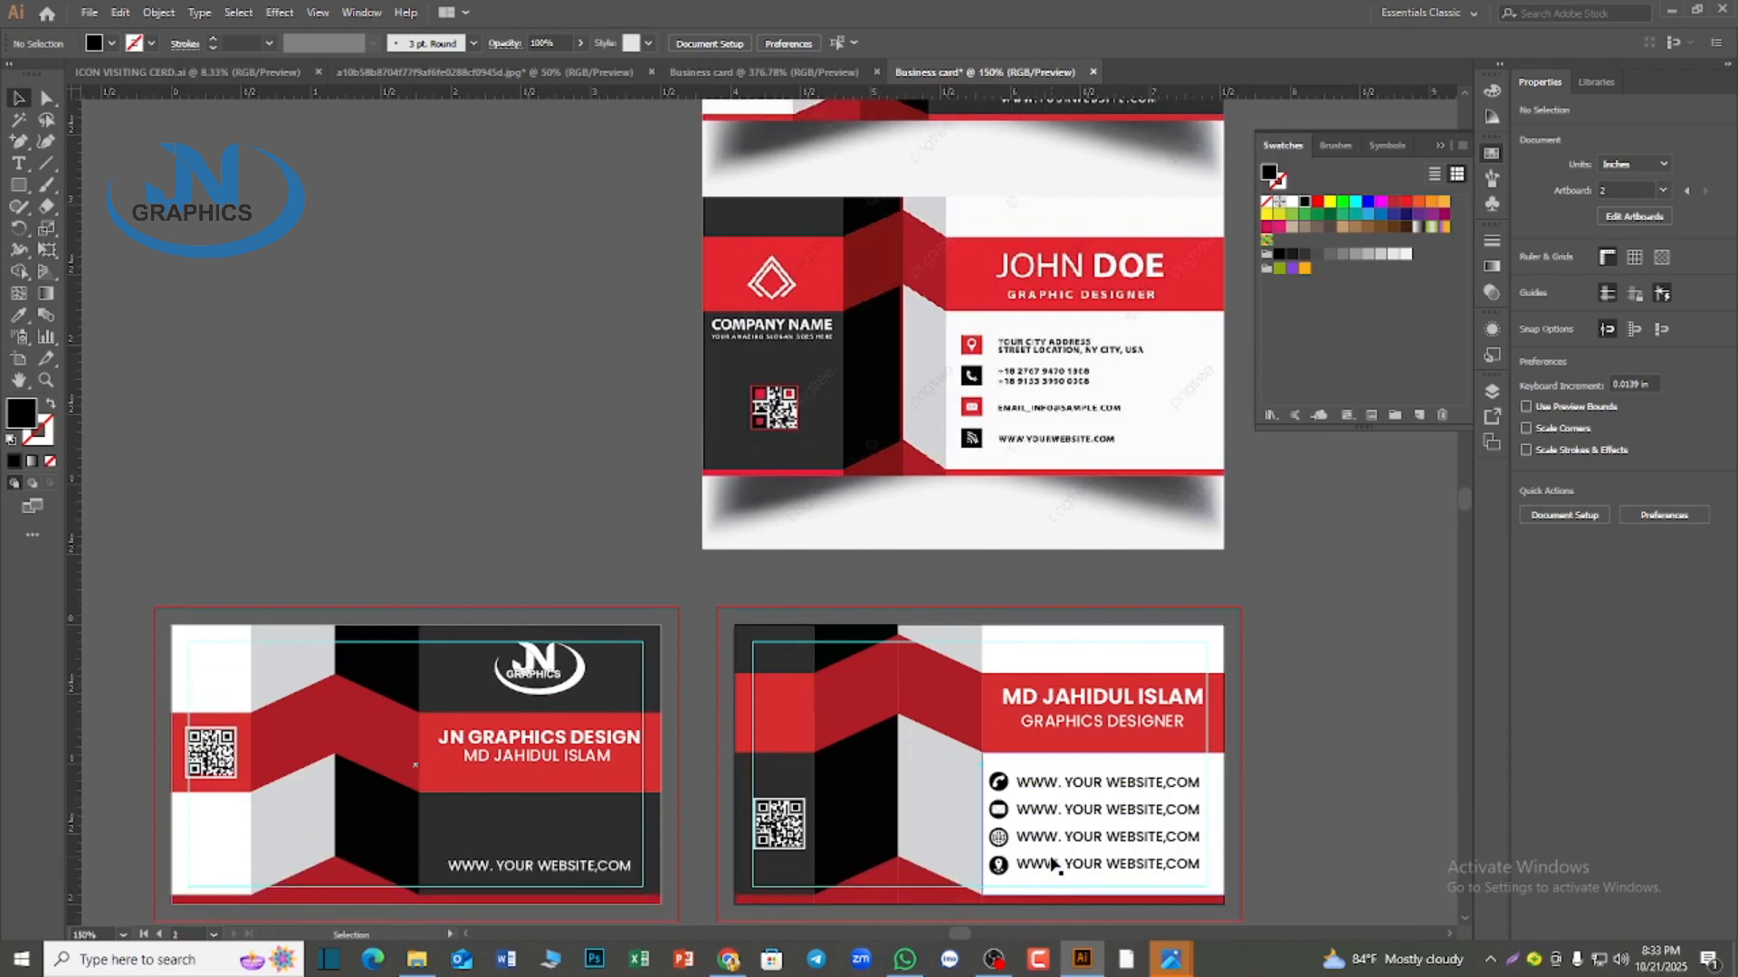
scroll(1053, 865, "up", 1)
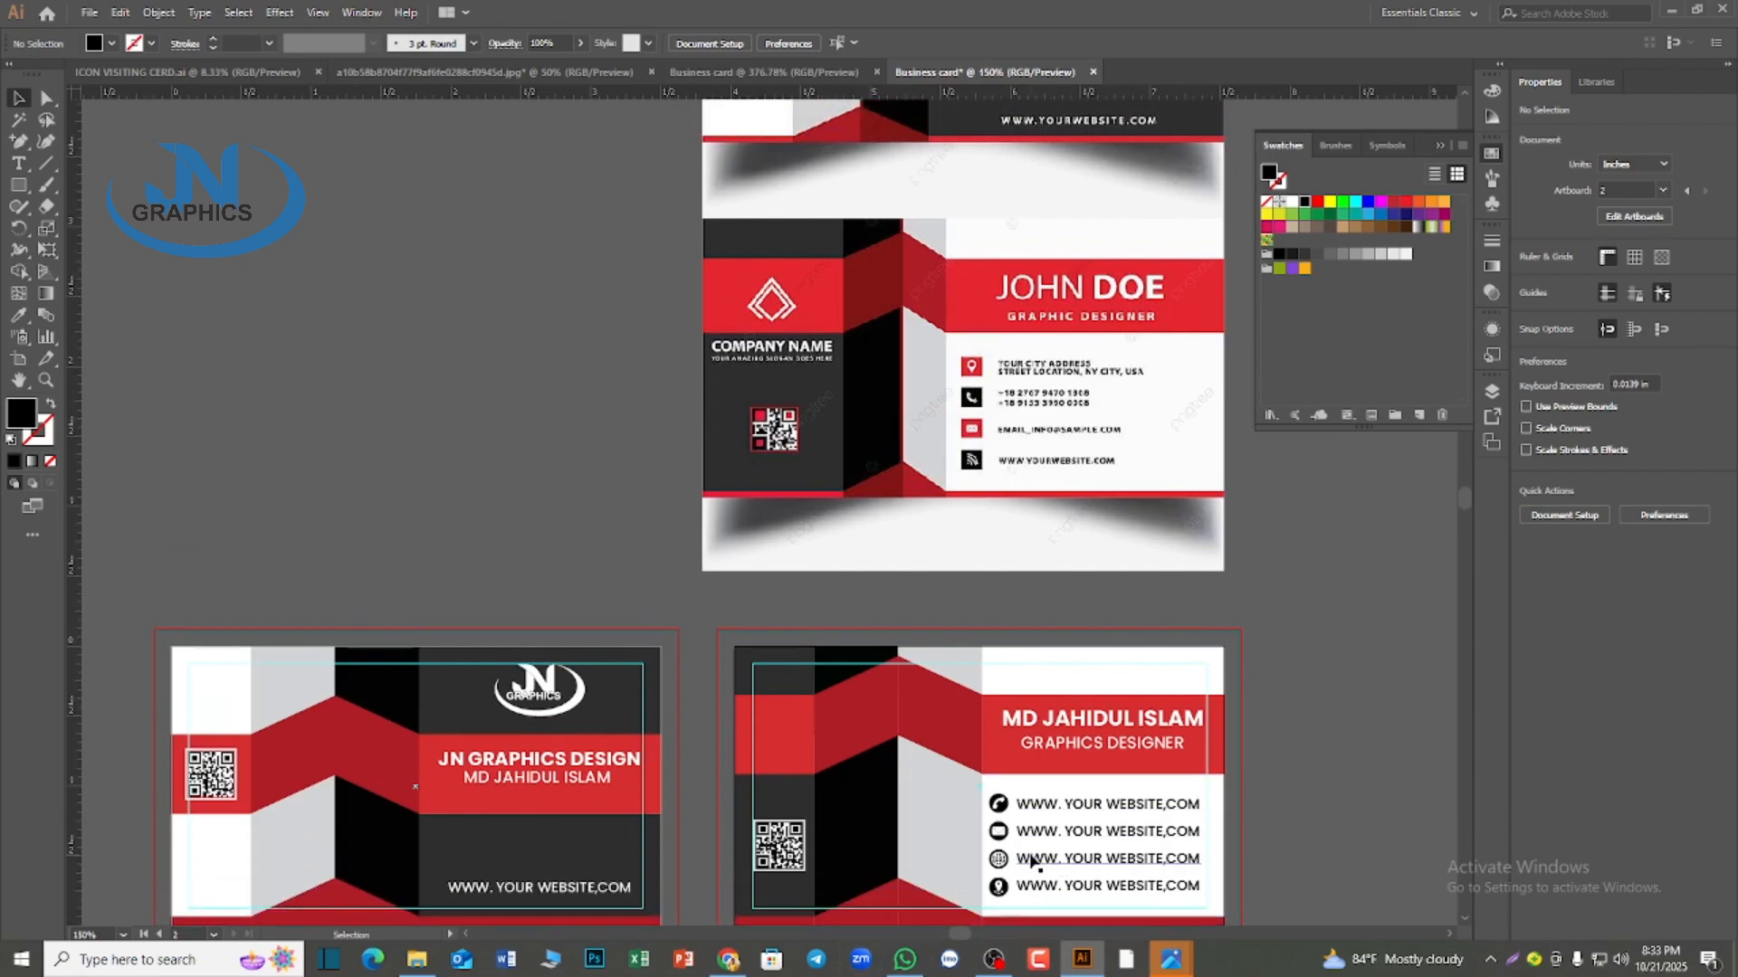
scroll(1032, 860, "down", 1)
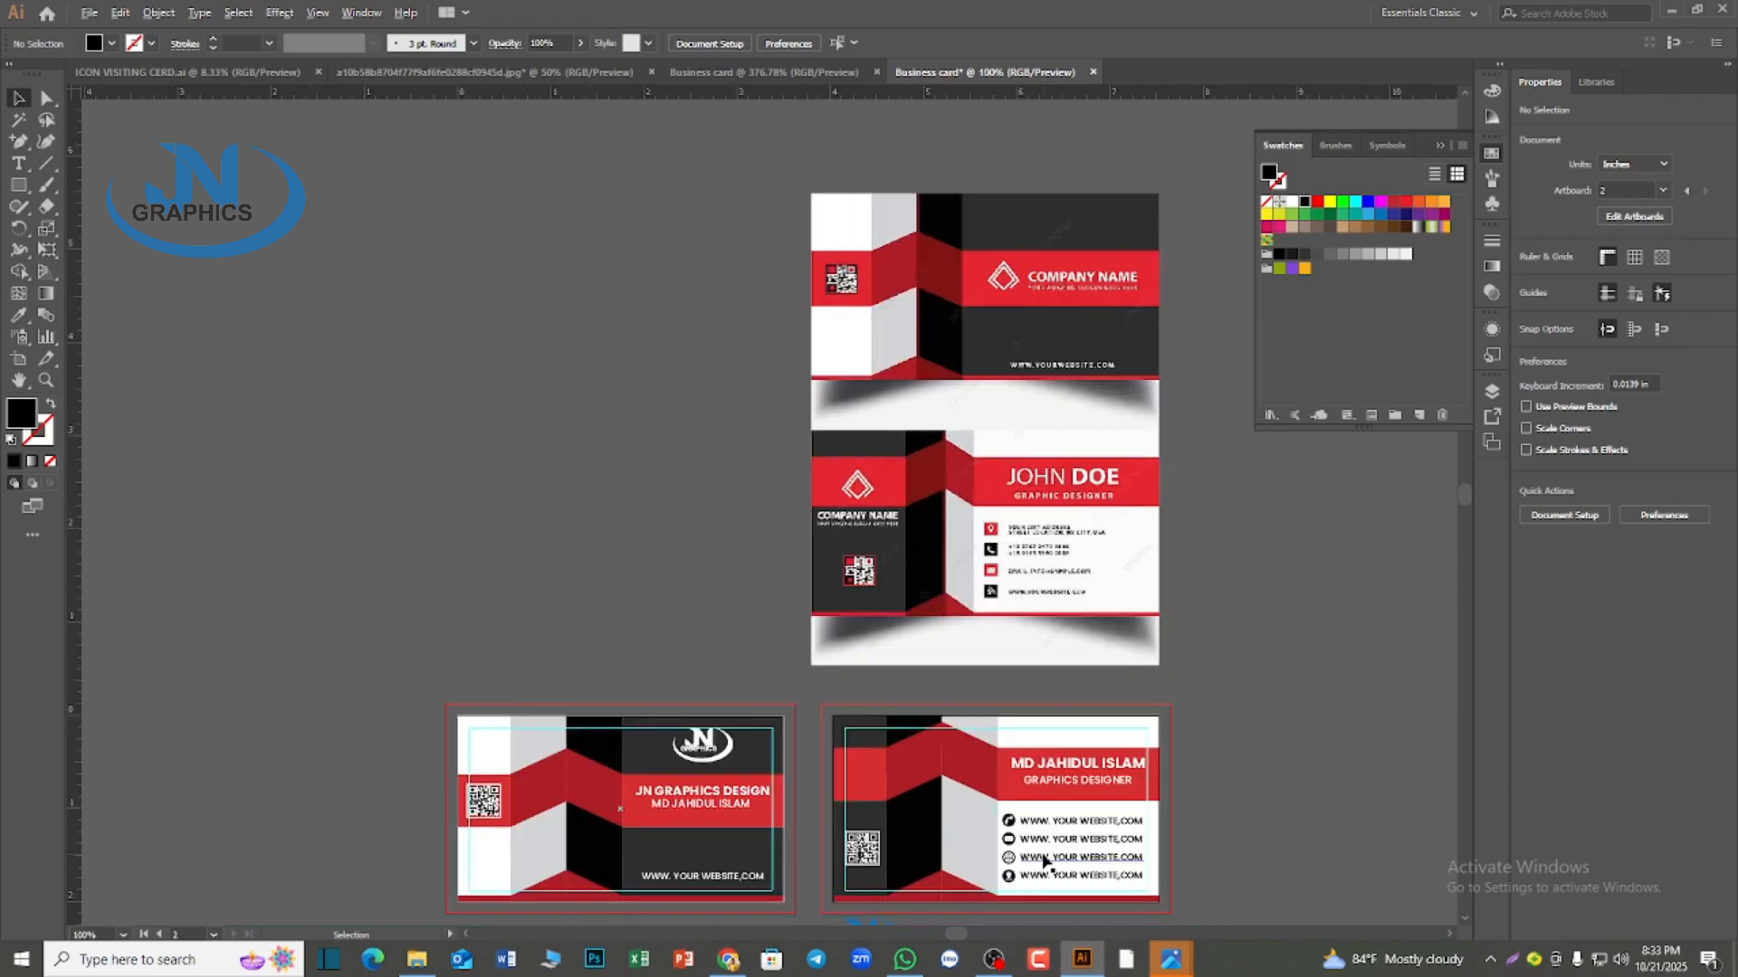
scroll(1045, 861, "up", 1)
scroll(1045, 861, "up", 1)
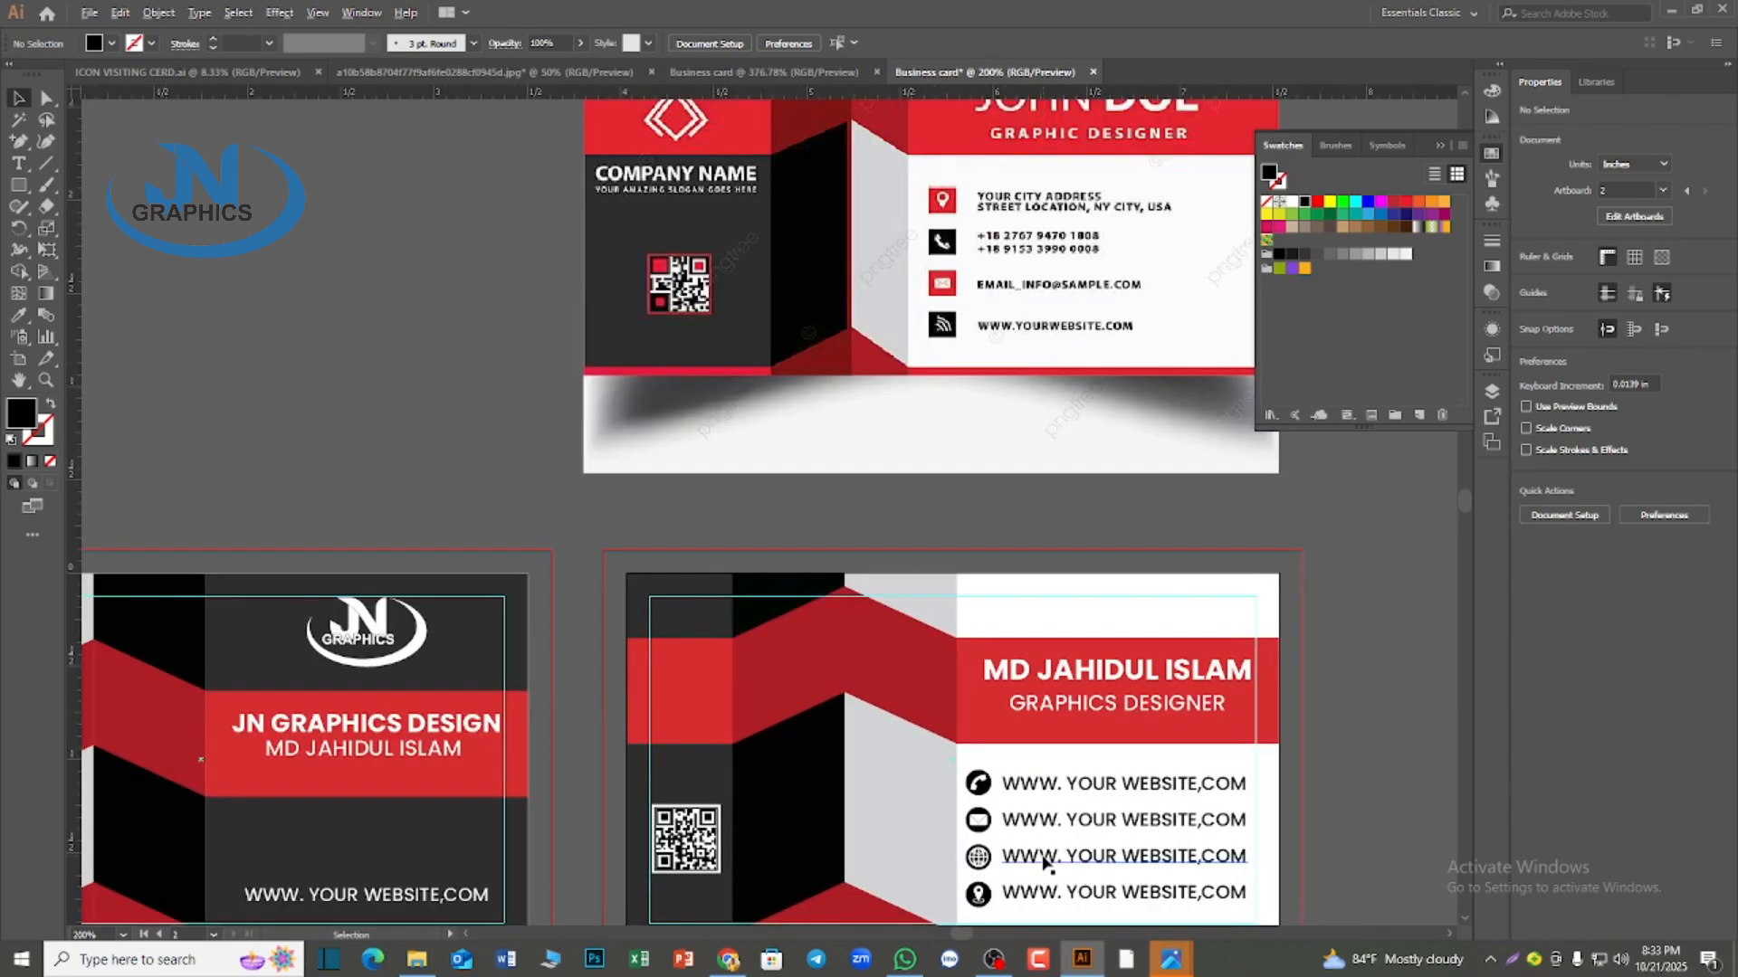
scroll(1045, 862, "down", 1)
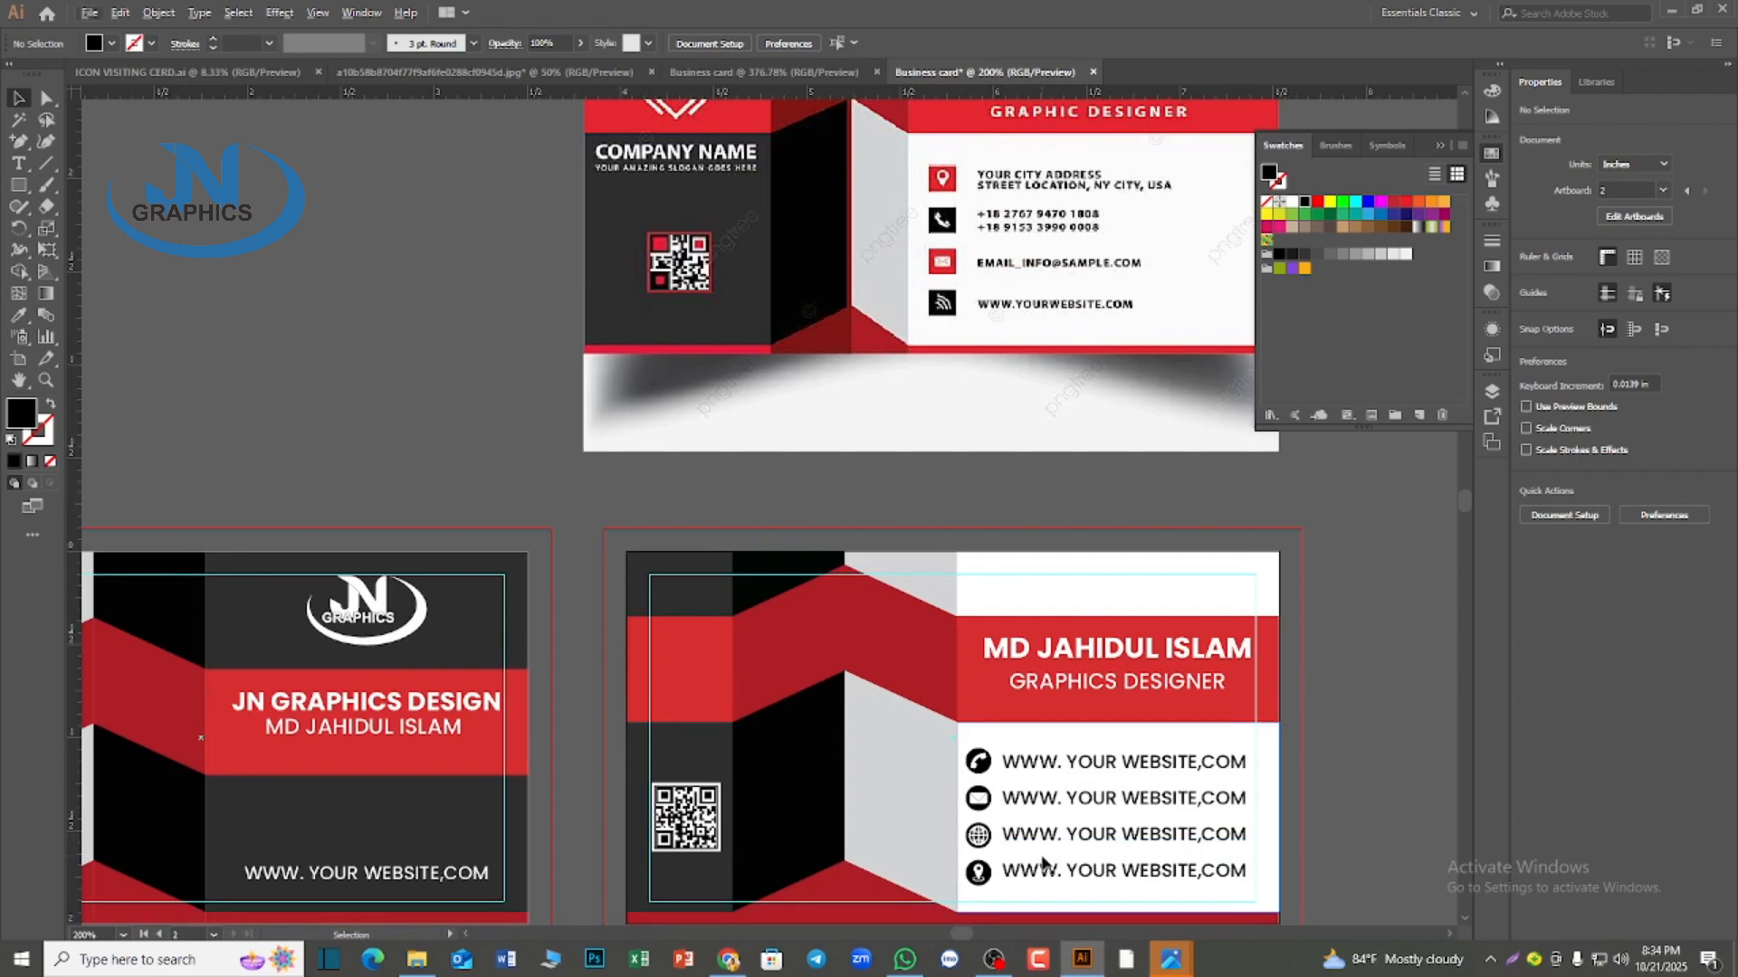
scroll(1150, 935, "down", 1)
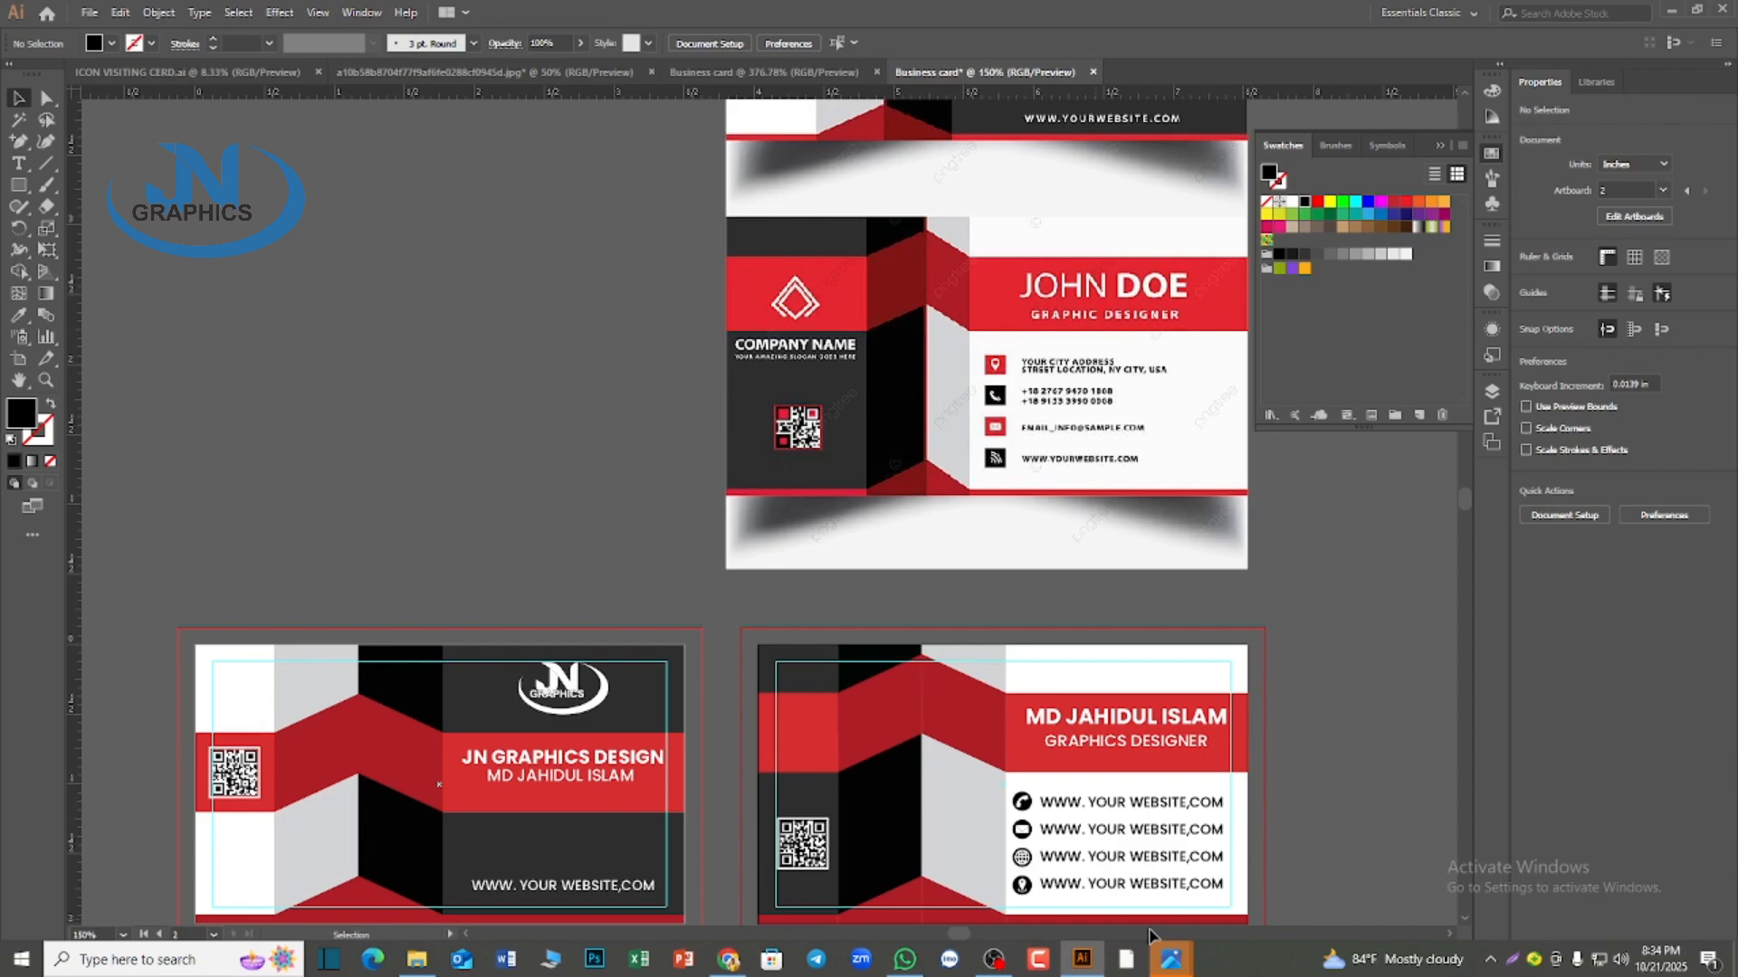
scroll(1149, 935, "down", 2)
scroll(1149, 935, "up", 1)
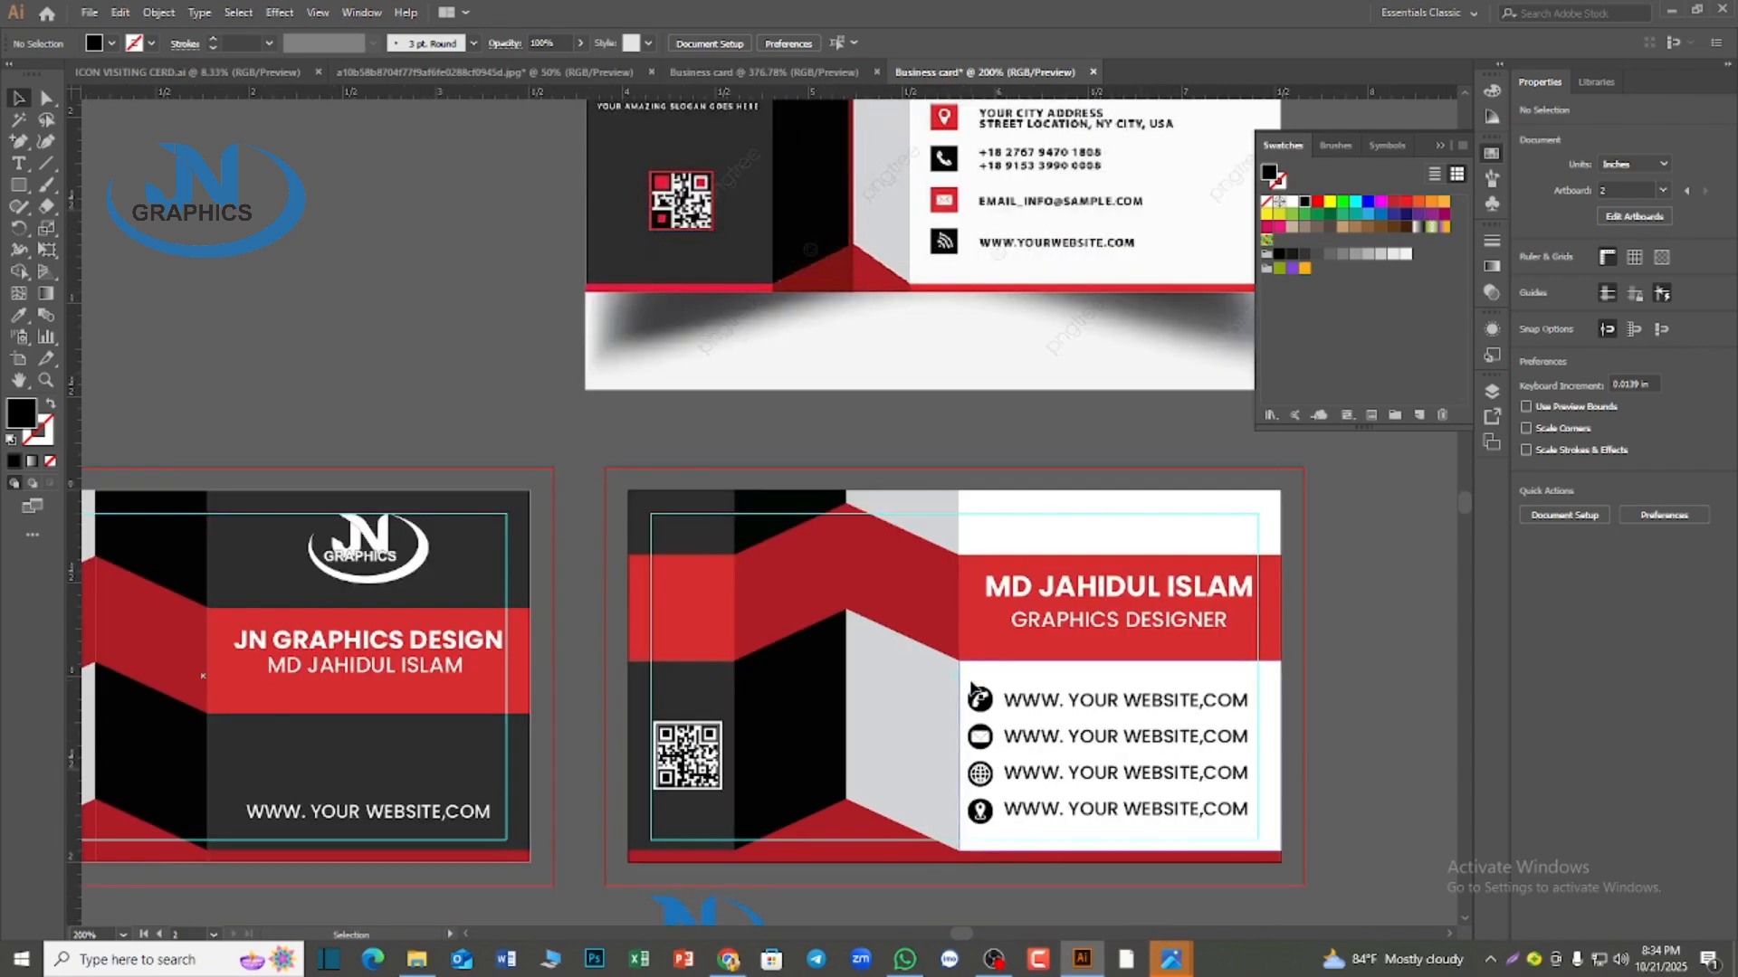
Lock the white panel behind the contact icons and website lines on the second card
left_click(969, 672)
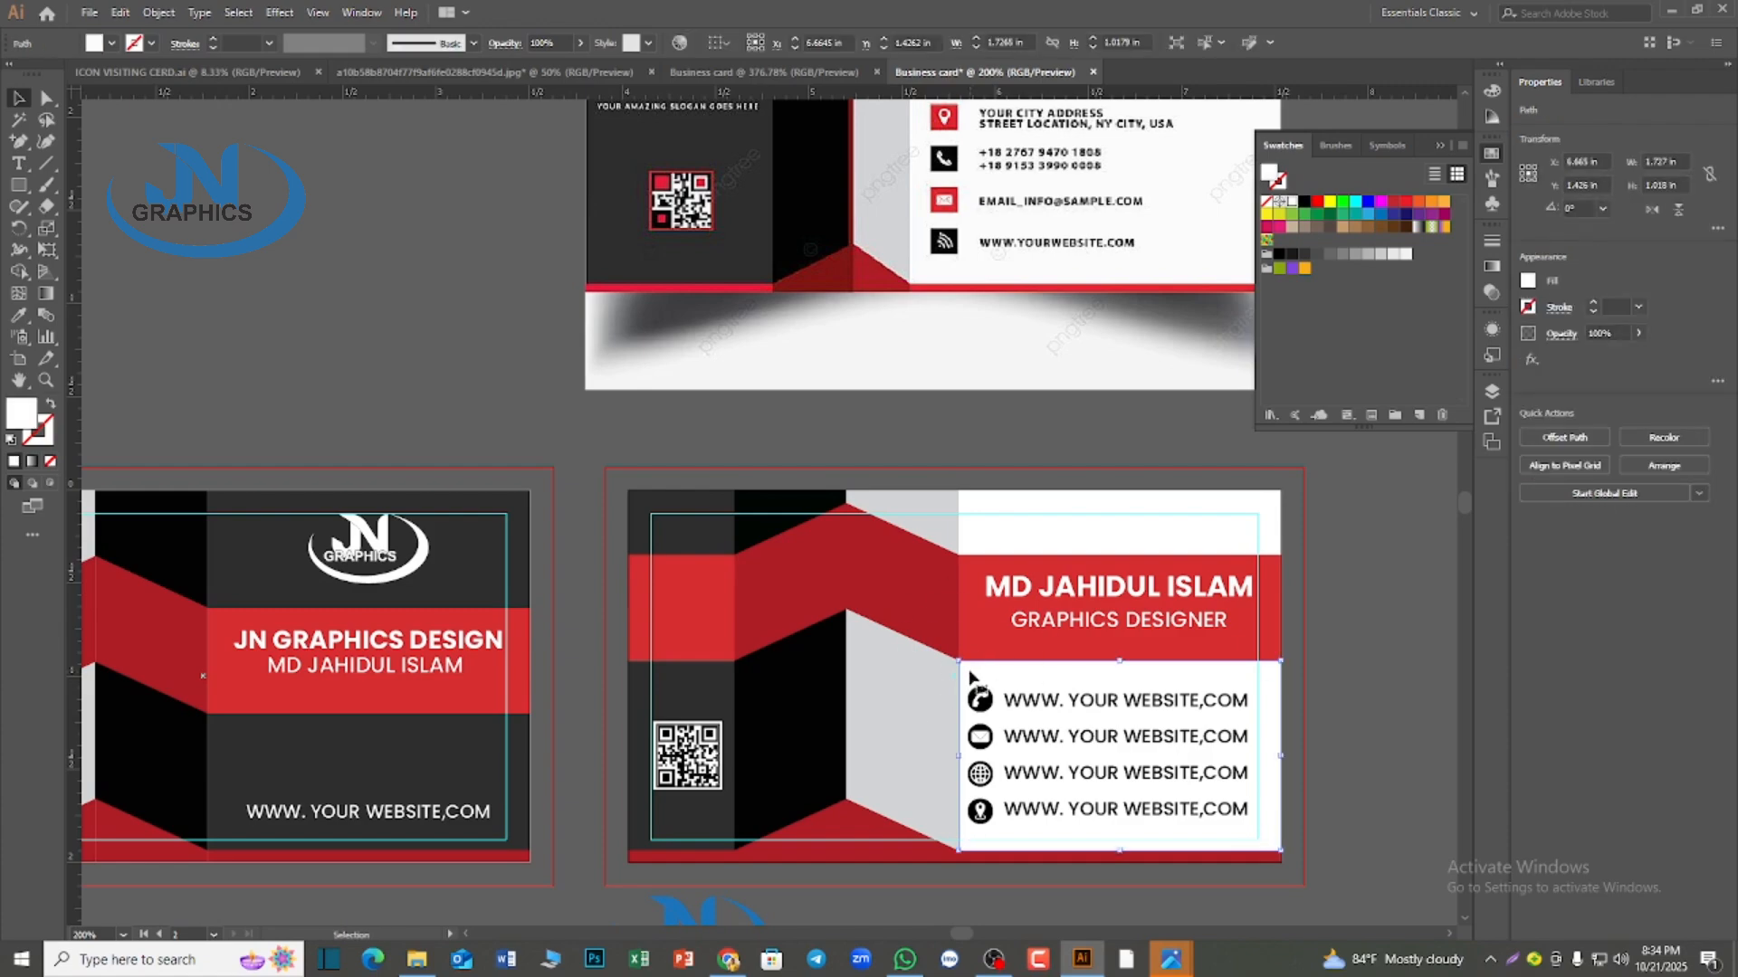
key("ctrl+2")
left_click_drag(962, 683, 1100, 817)
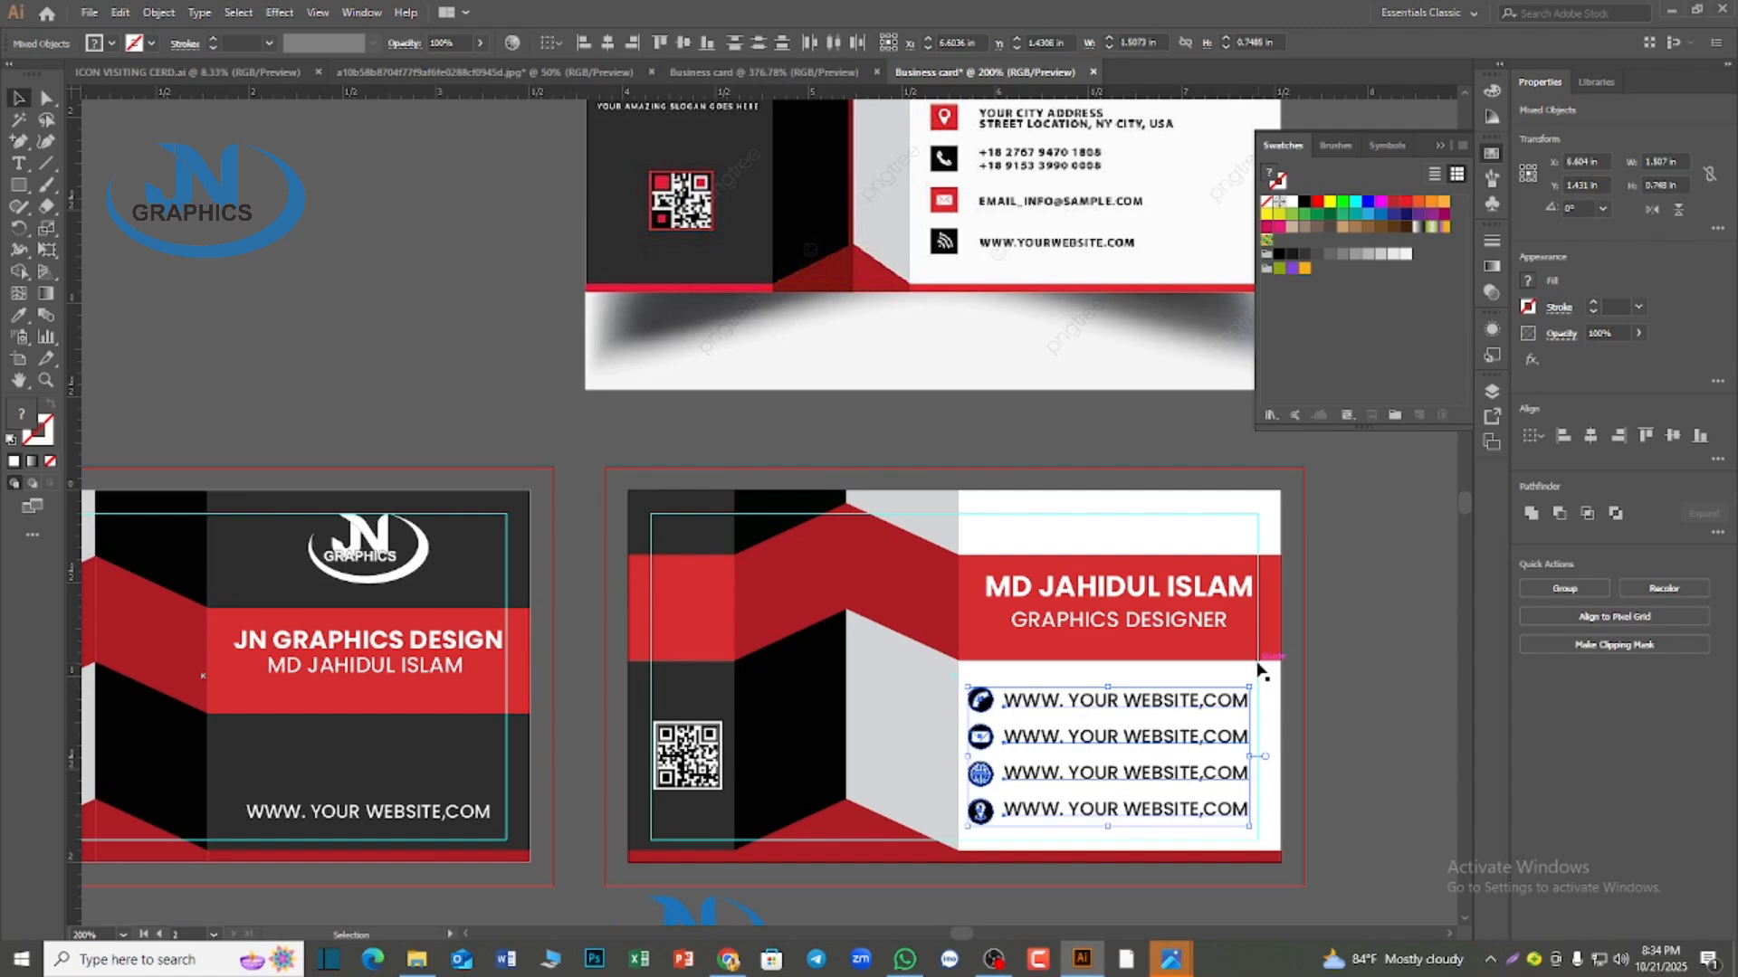
left_click(1258, 728, "shift")
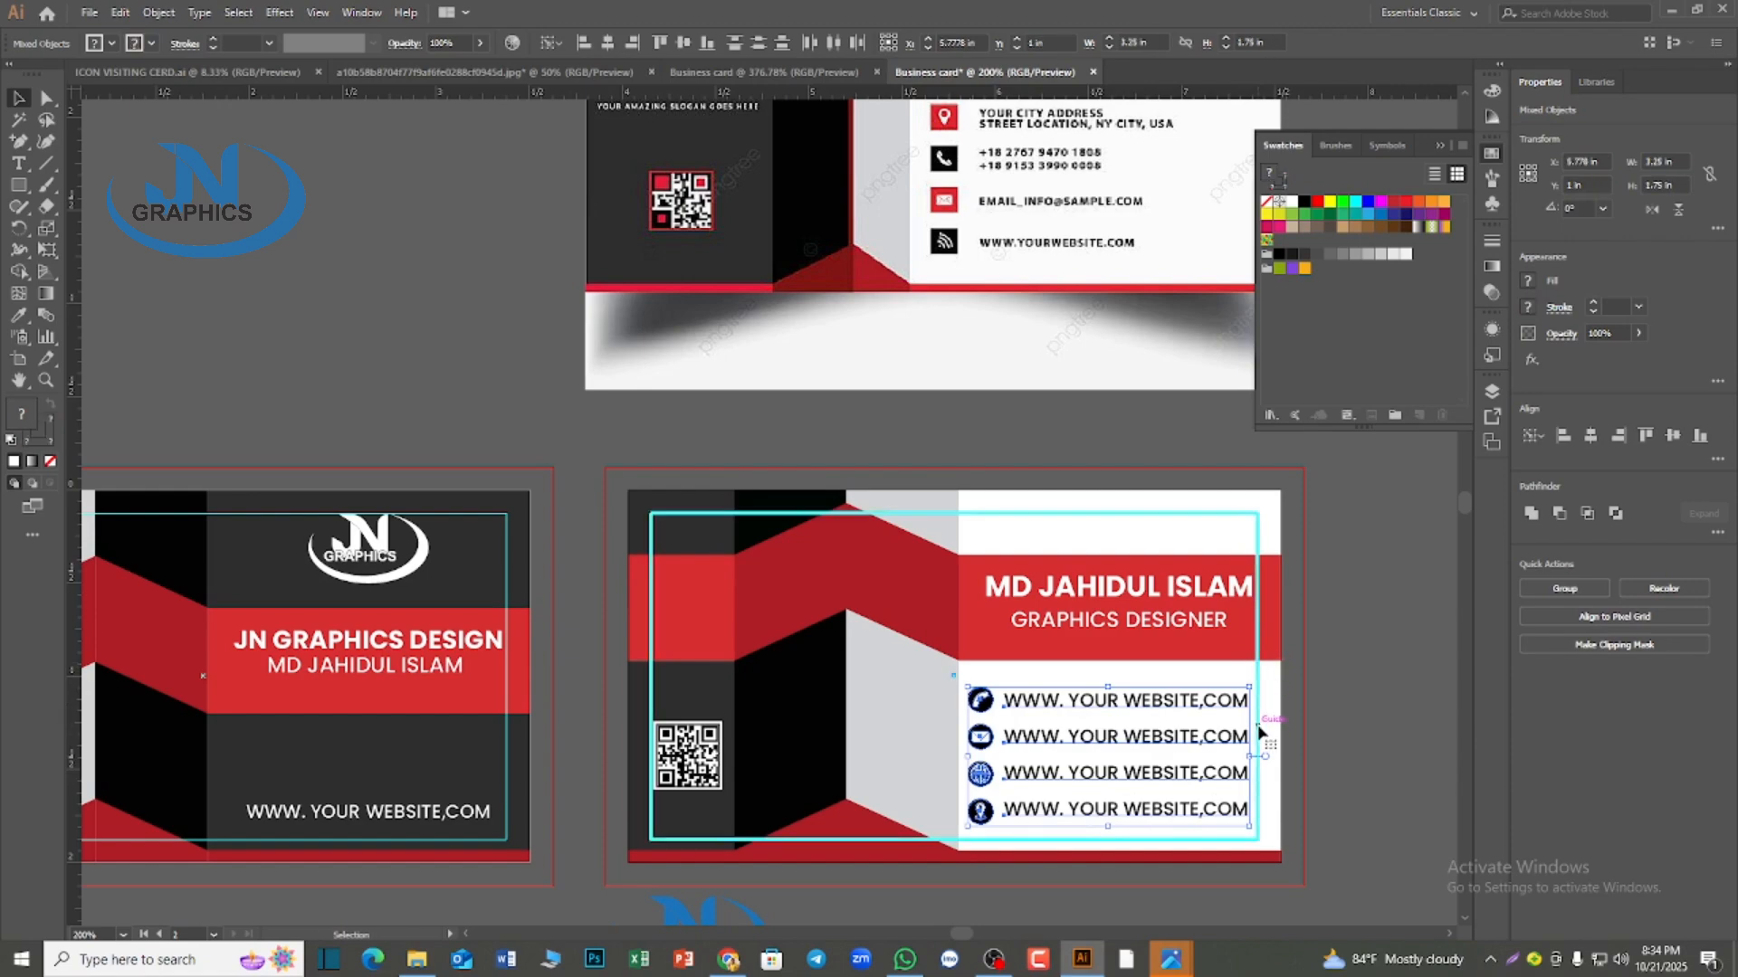
left_click(631, 43)
key("ctrl+z")
right_click(1102, 704)
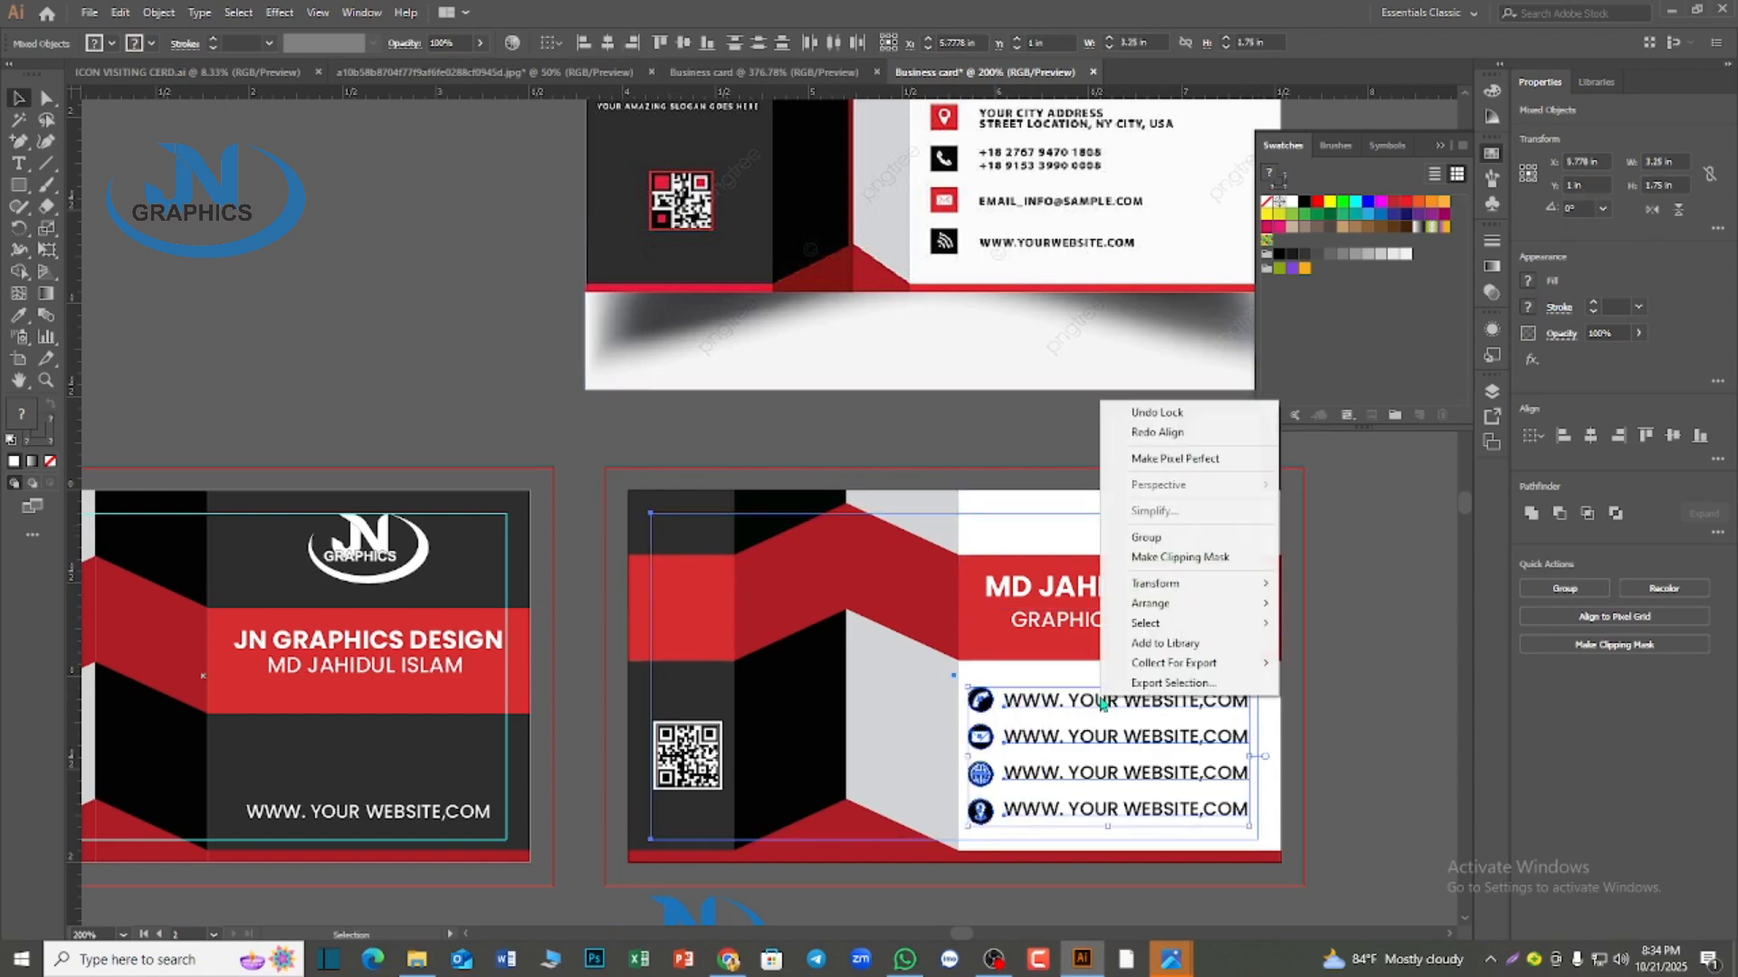
left_click(1226, 685)
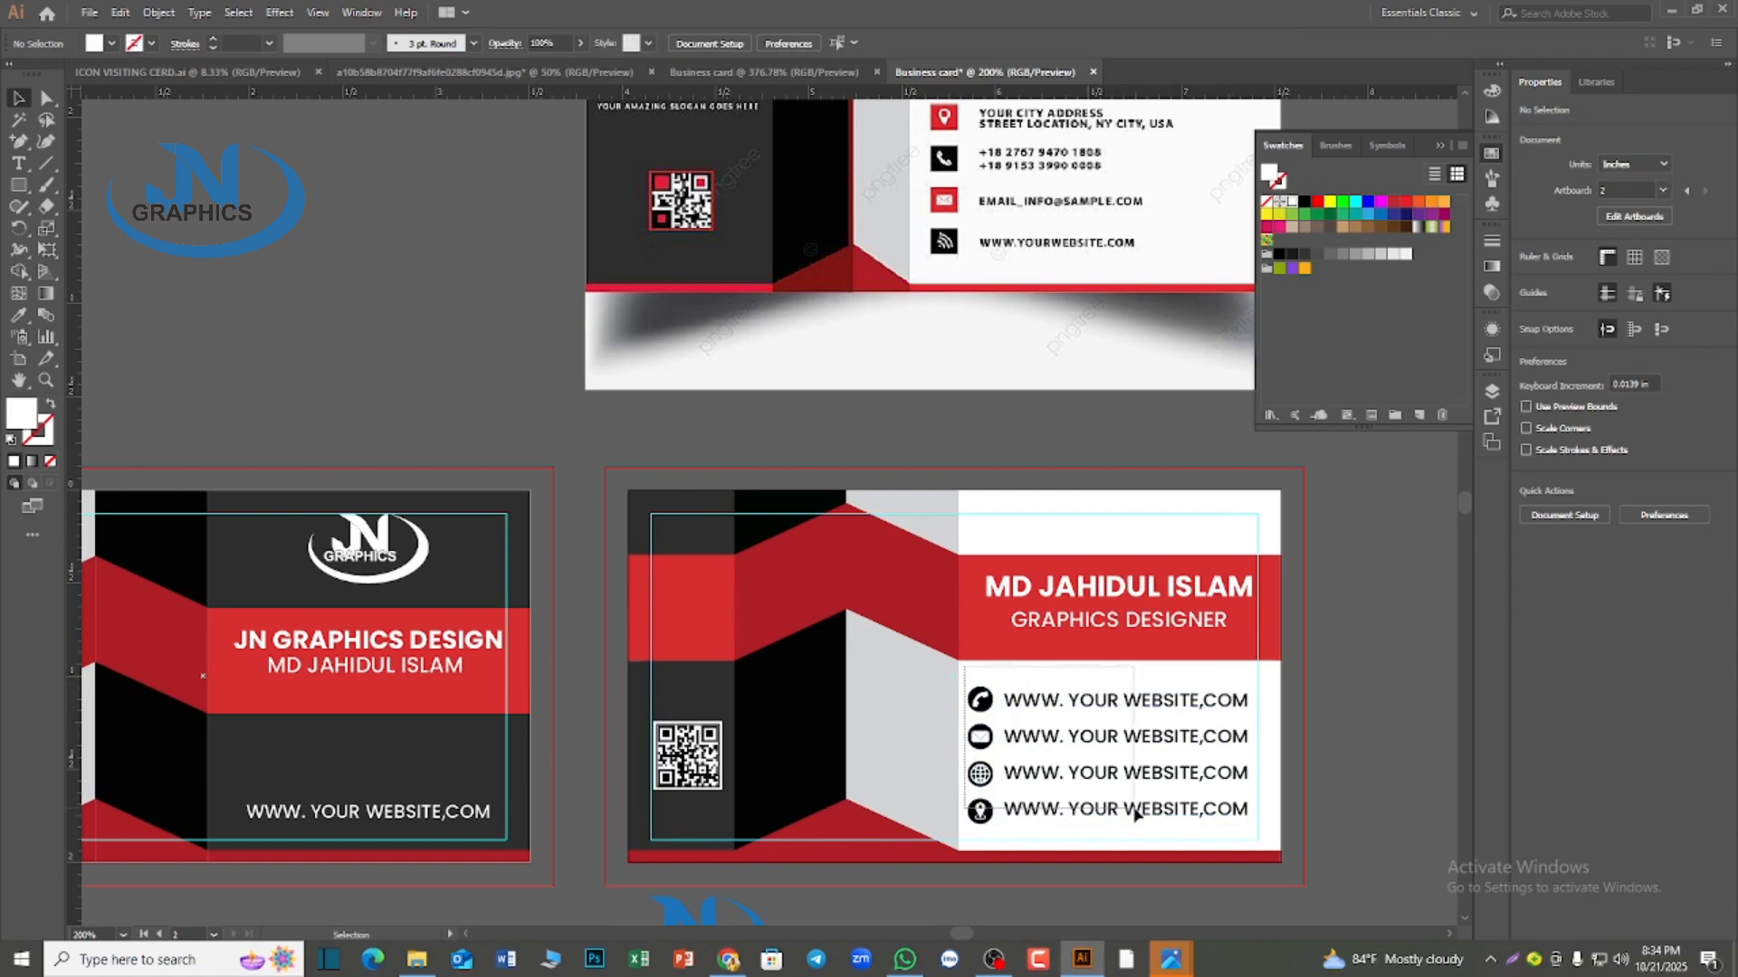
Group the contact icons with the website lines and align the group to the right edge of the second card's margin guide
left_click_drag(1135, 810, 1138, 815)
right_click(1057, 740)
left_click(1115, 575)
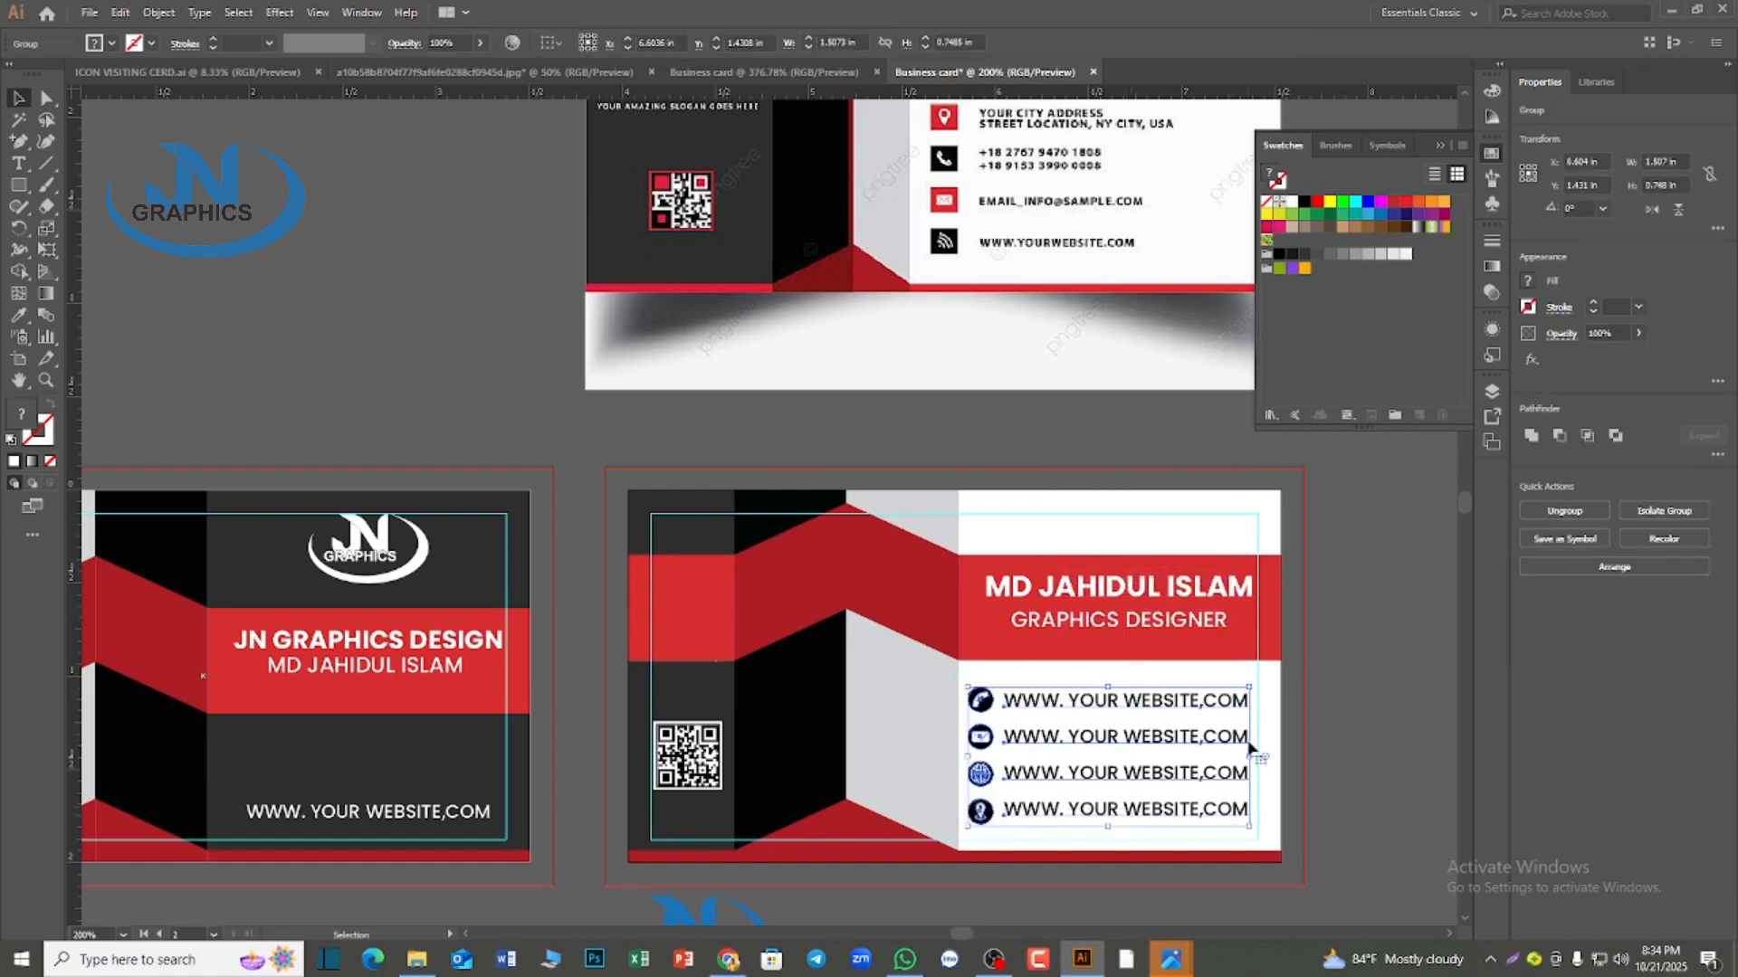
left_click(1258, 675, "shift")
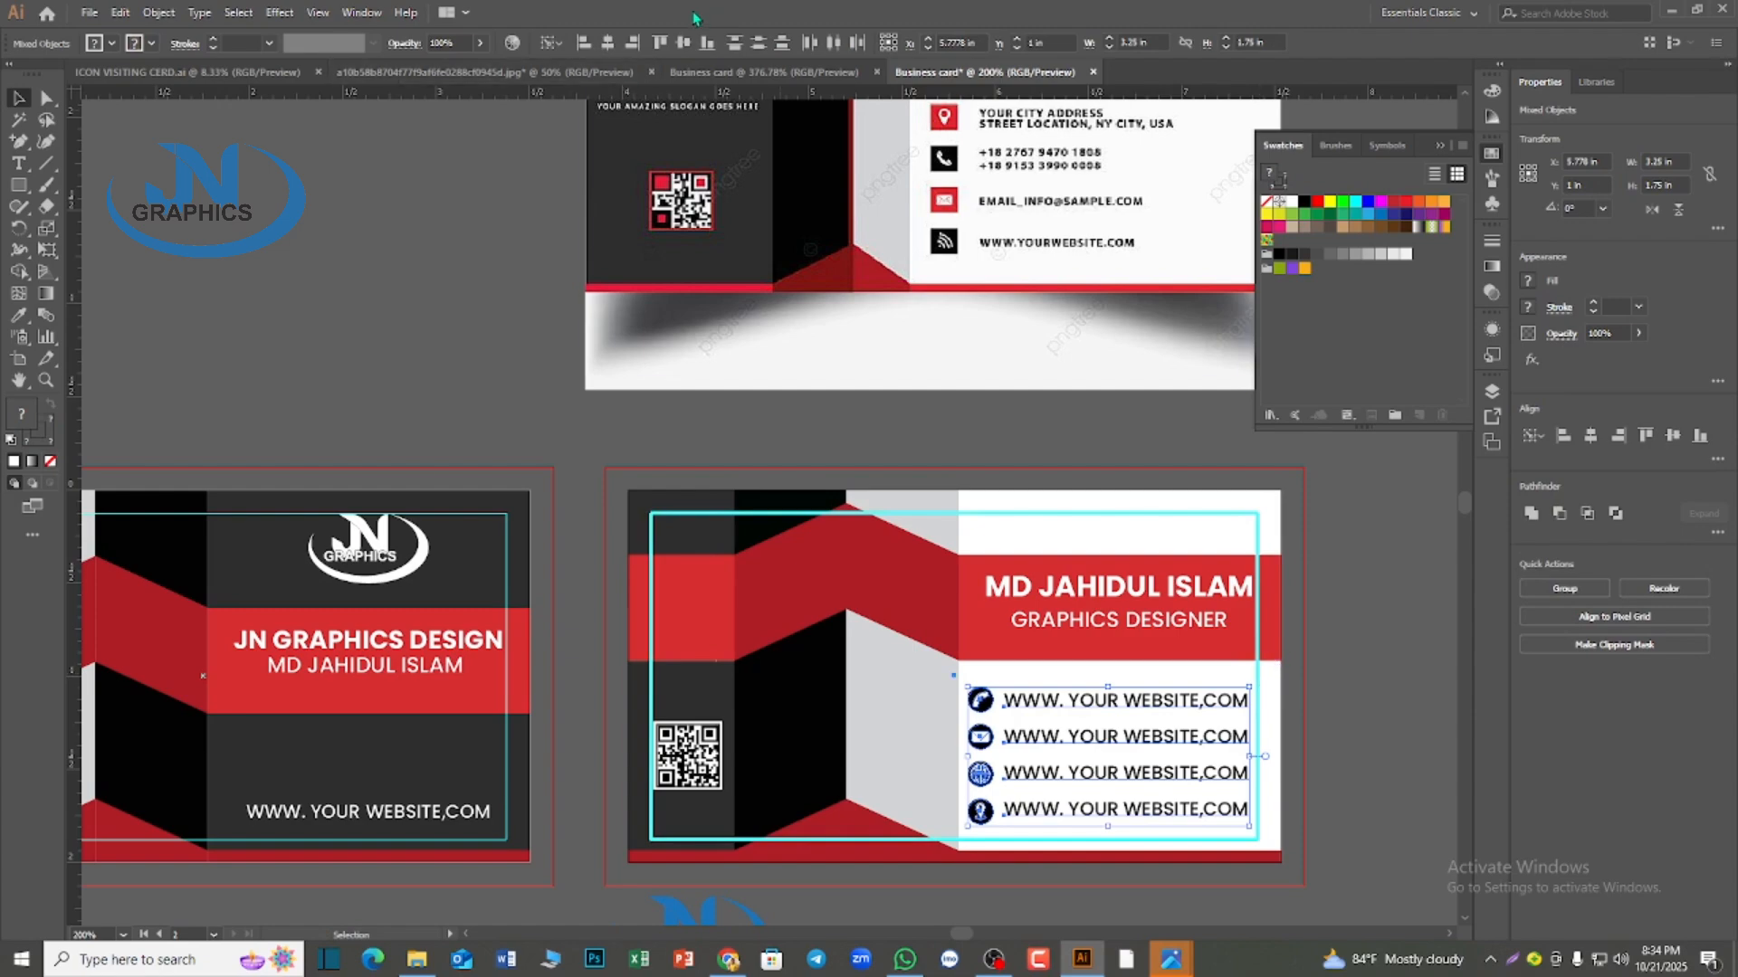
left_click(632, 42)
left_click(1351, 679)
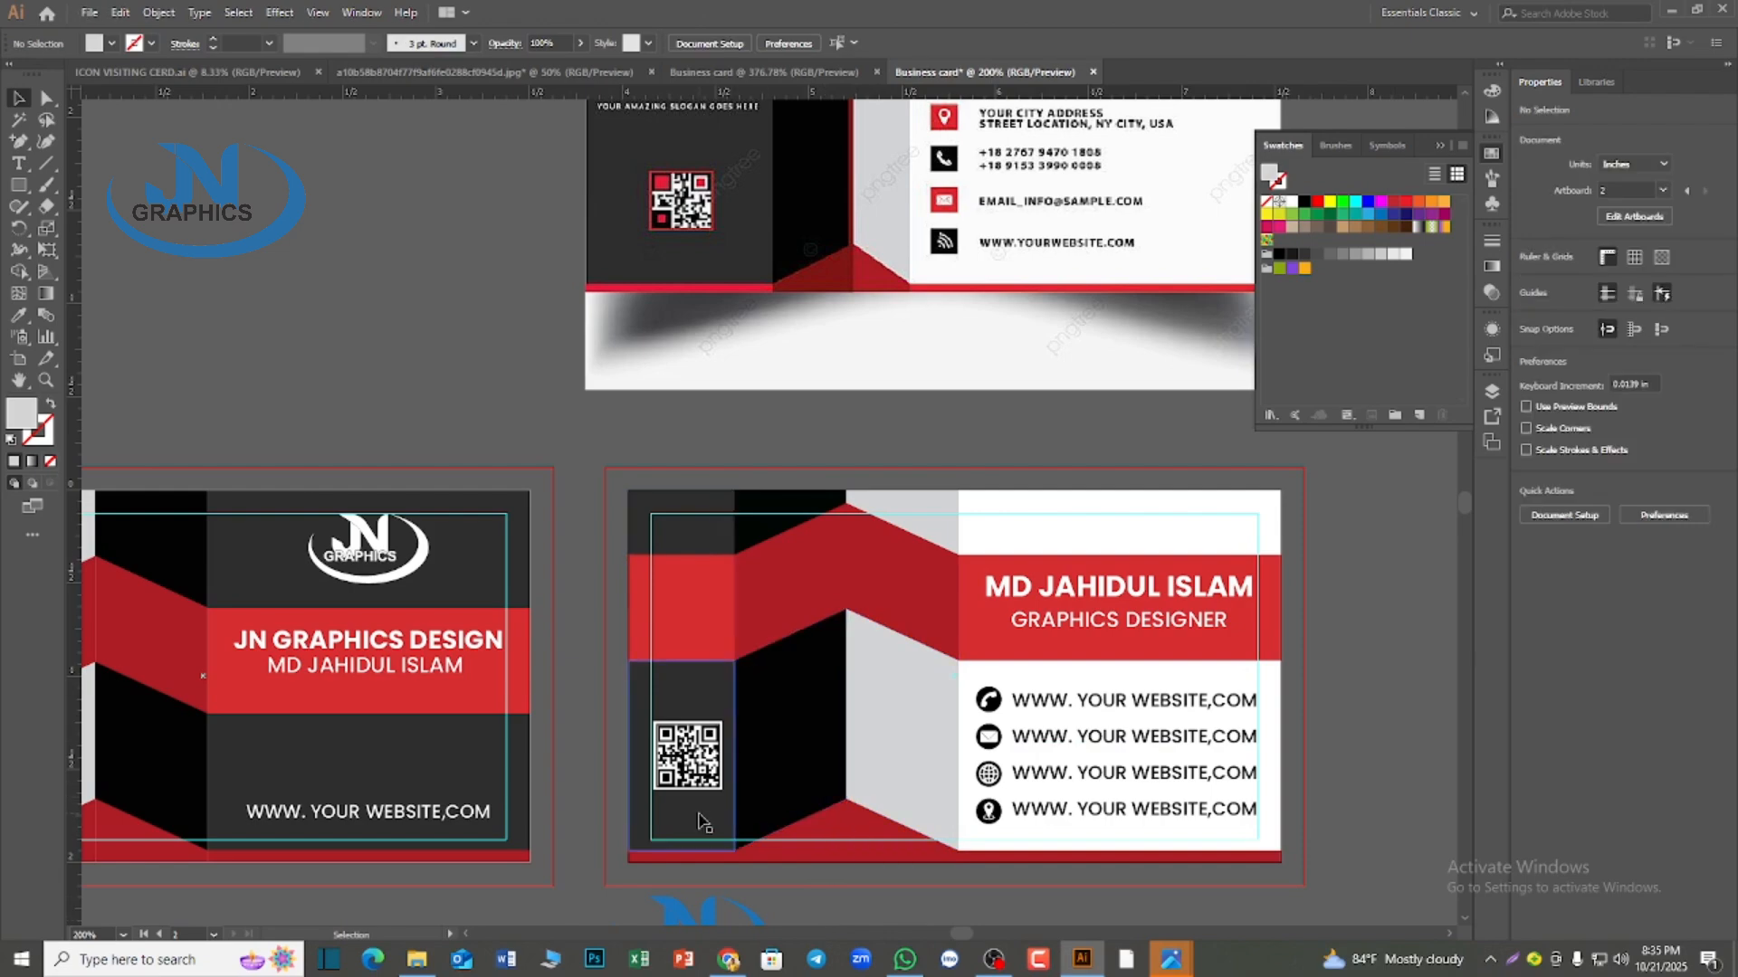
left_click(1086, 681)
left_click(1344, 579)
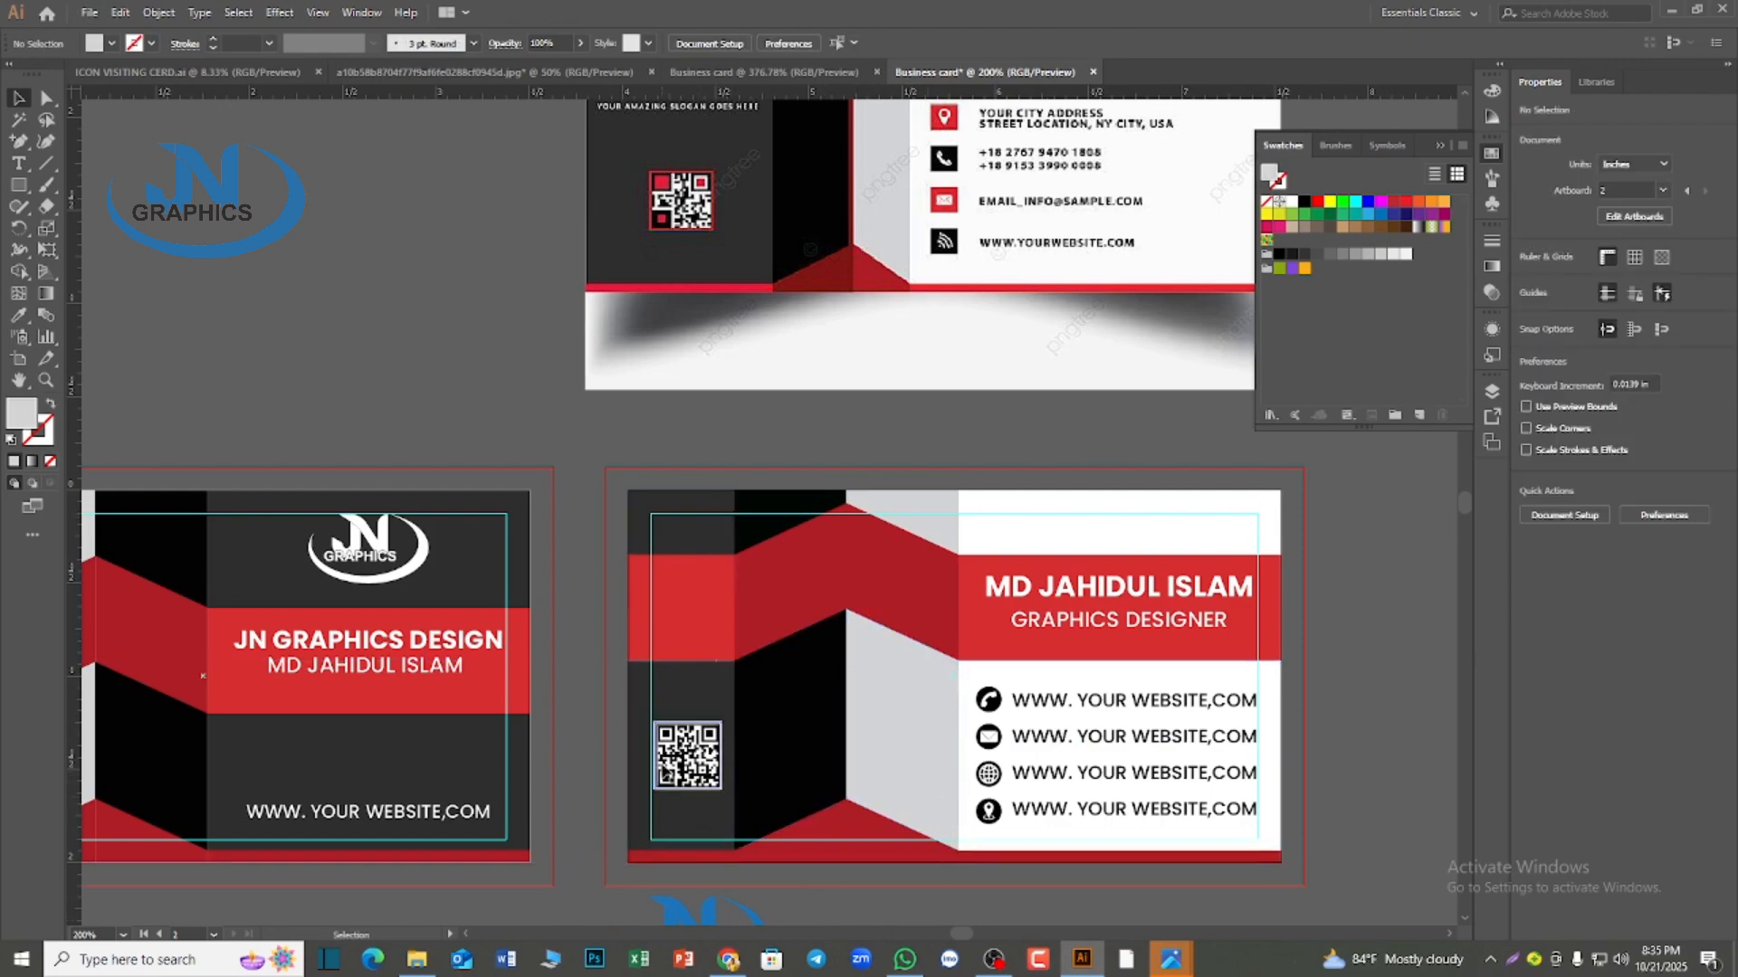
Widen the dark and red left column of the second card by moving its fold-line anchor points to the right with Direct Selection
scroll(665, 760, "down", 1)
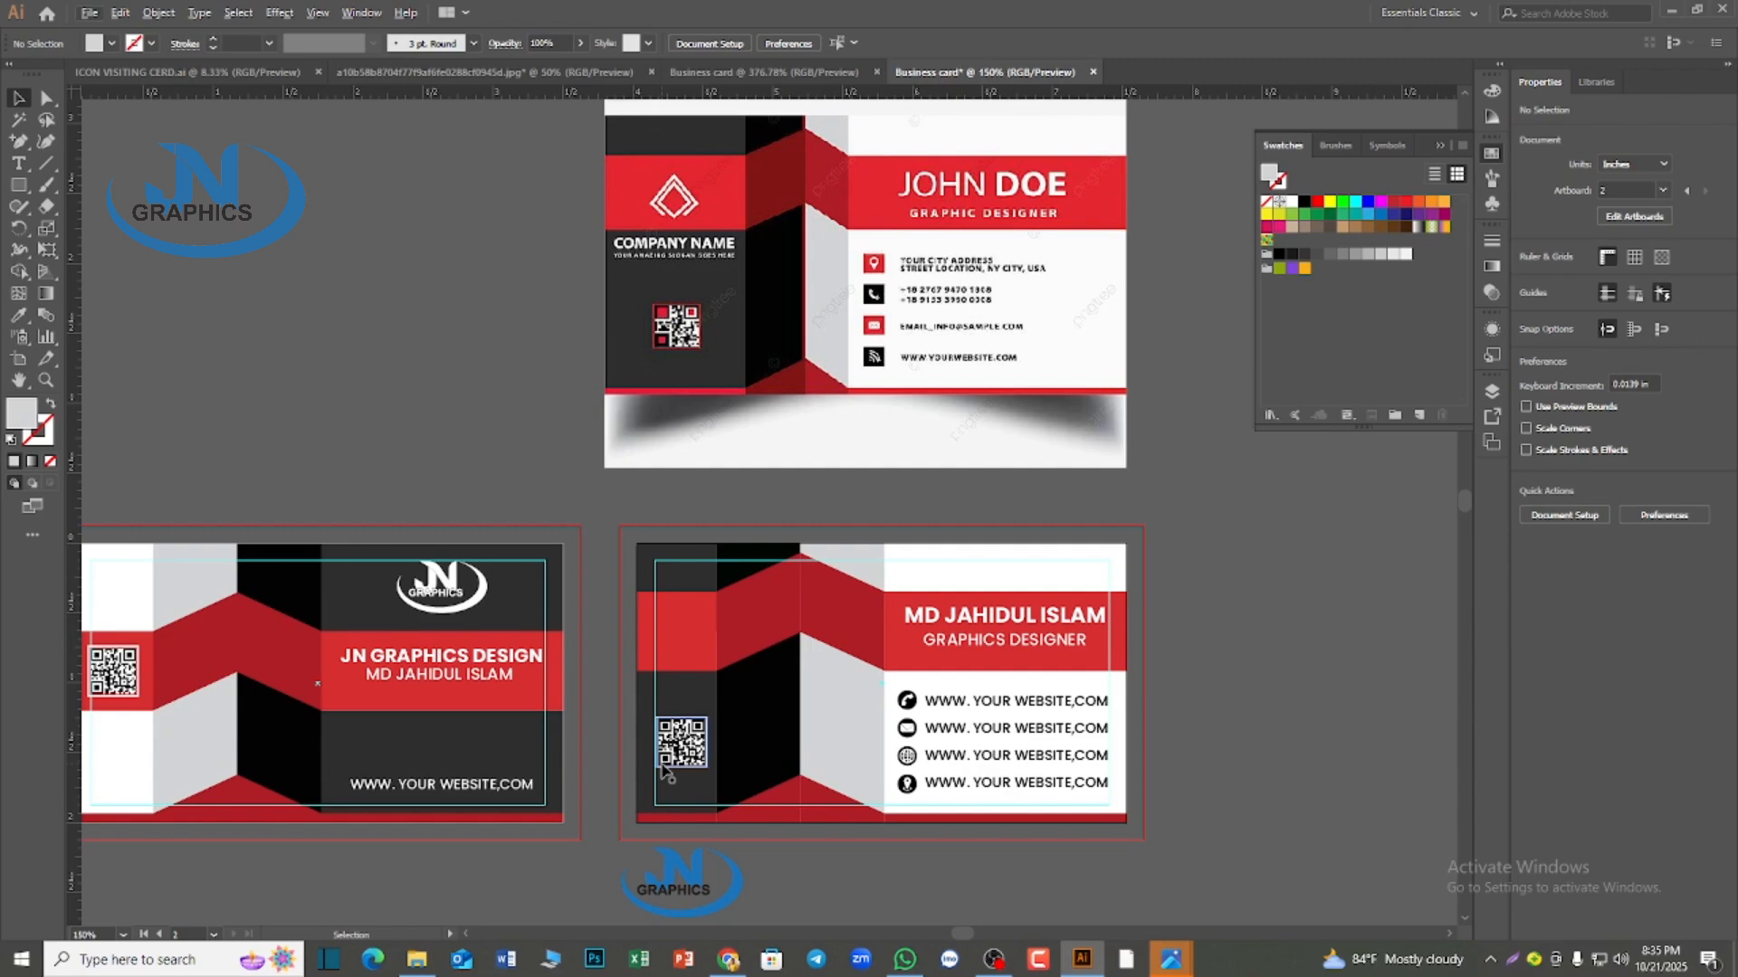
scroll(665, 768, "down", 1)
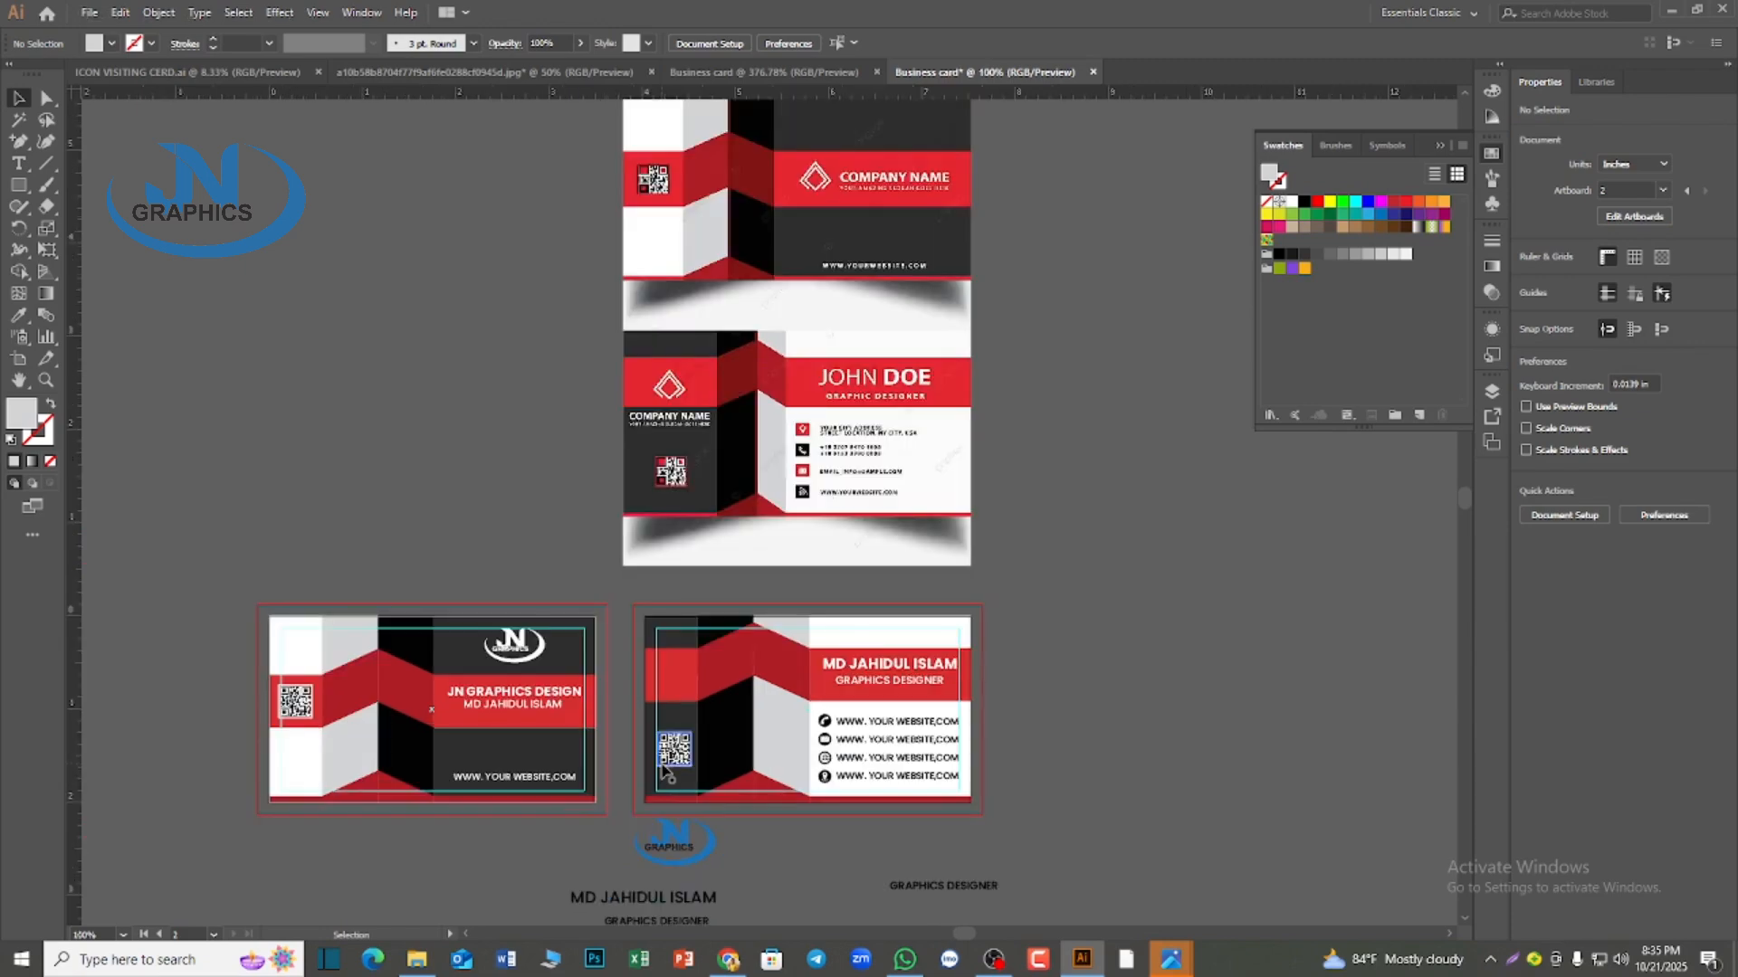
scroll(700, 780, "up", 2)
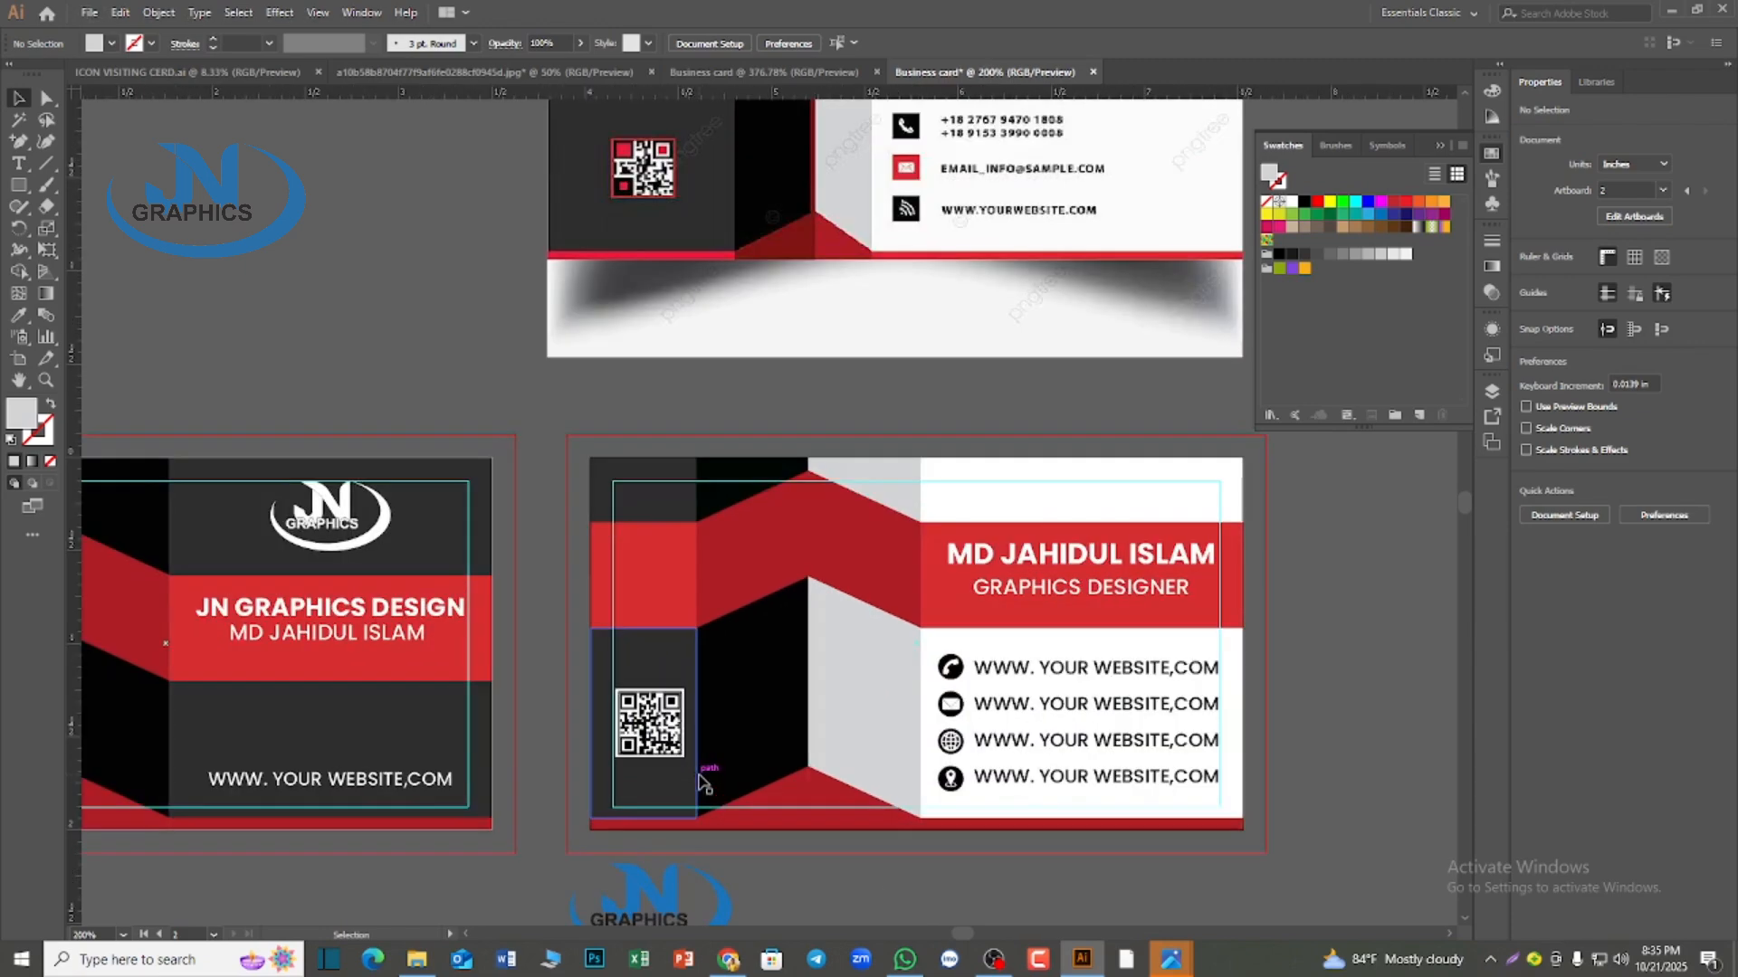
left_click(724, 484)
left_click(911, 360)
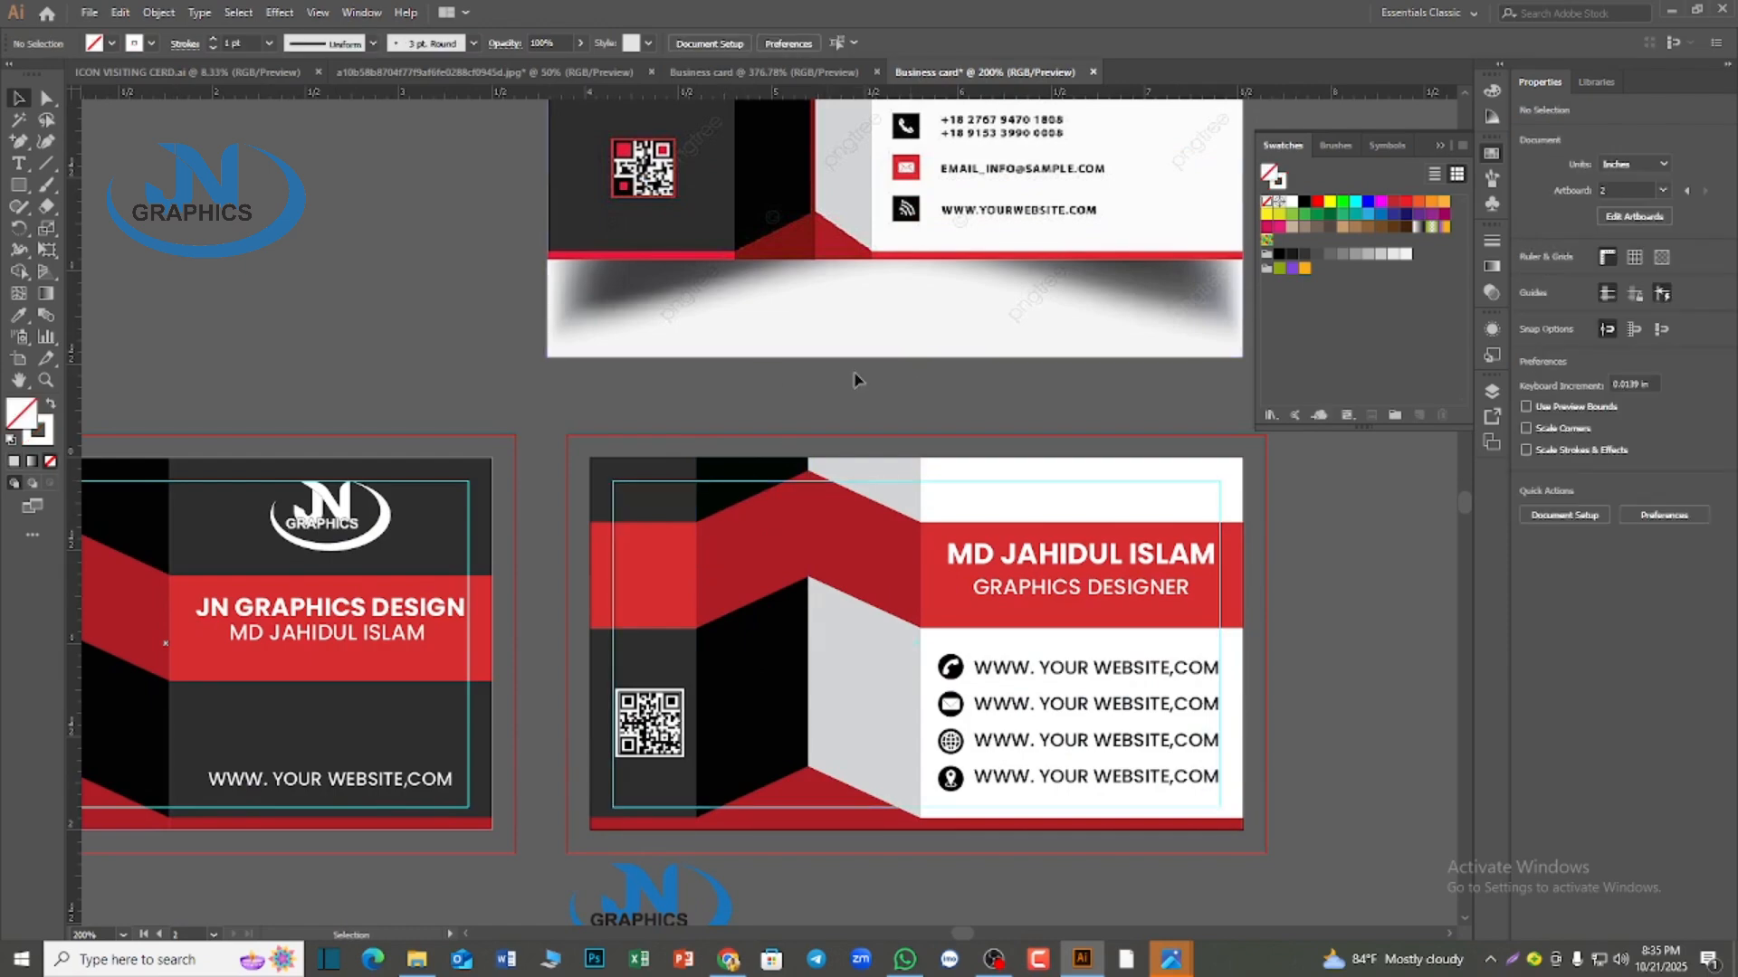
left_click(46, 97)
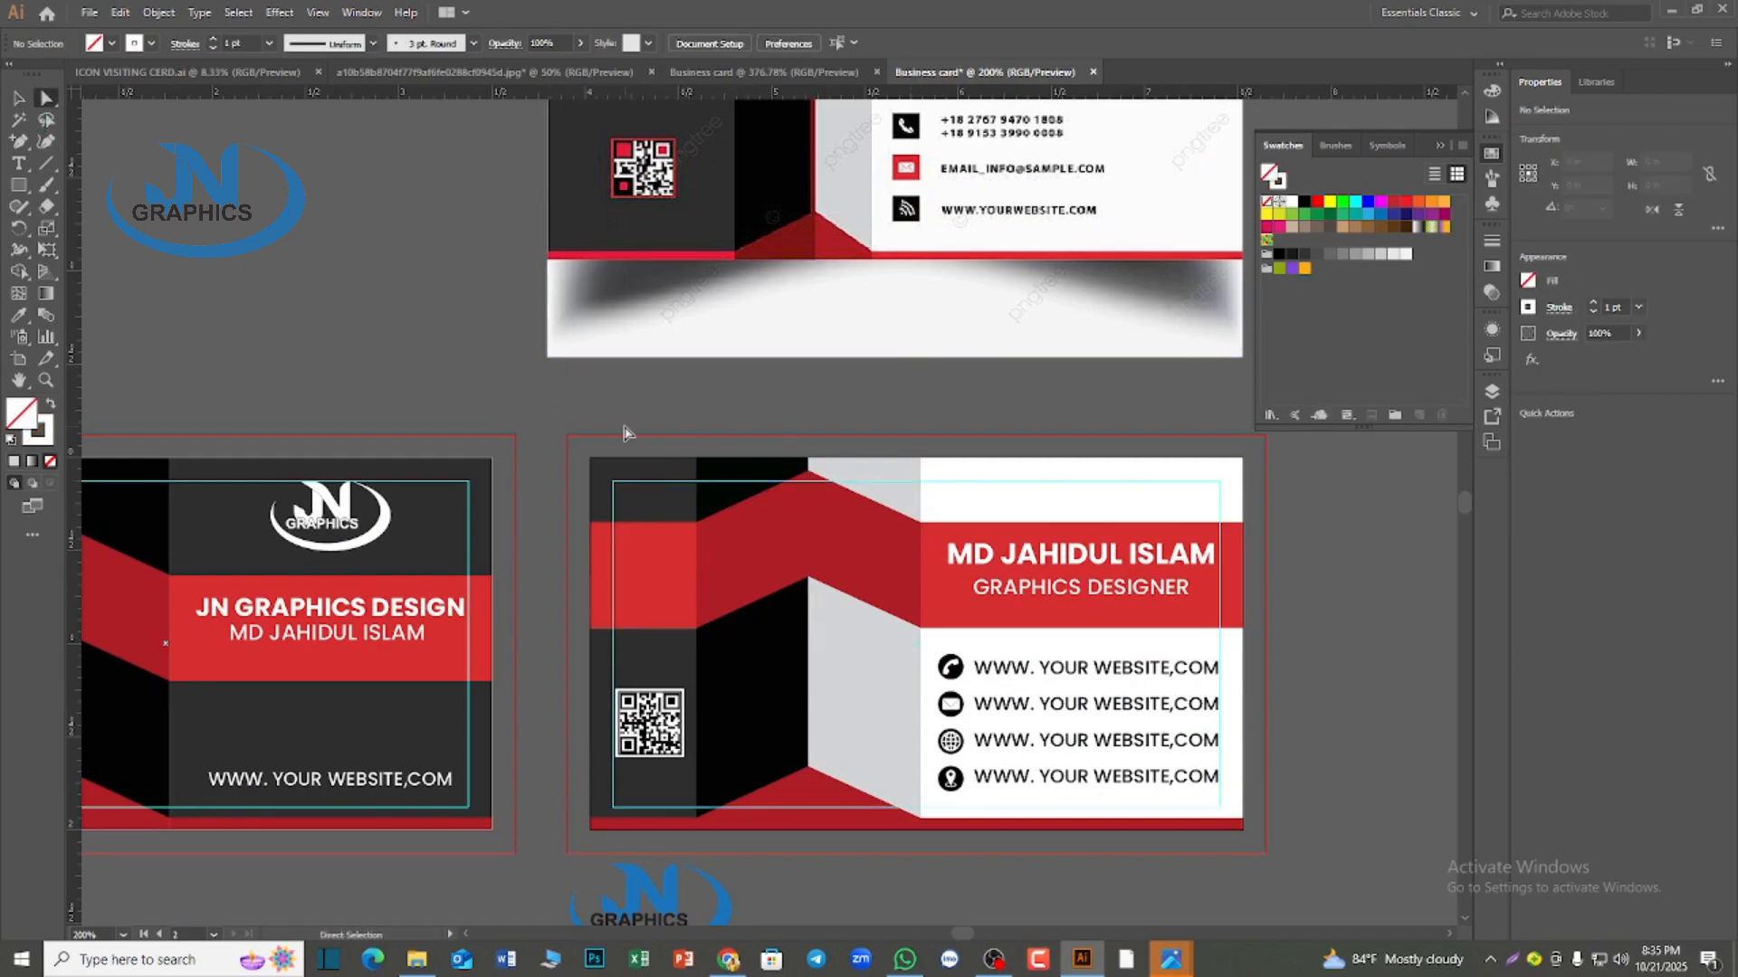
scroll(625, 433, "up", 1)
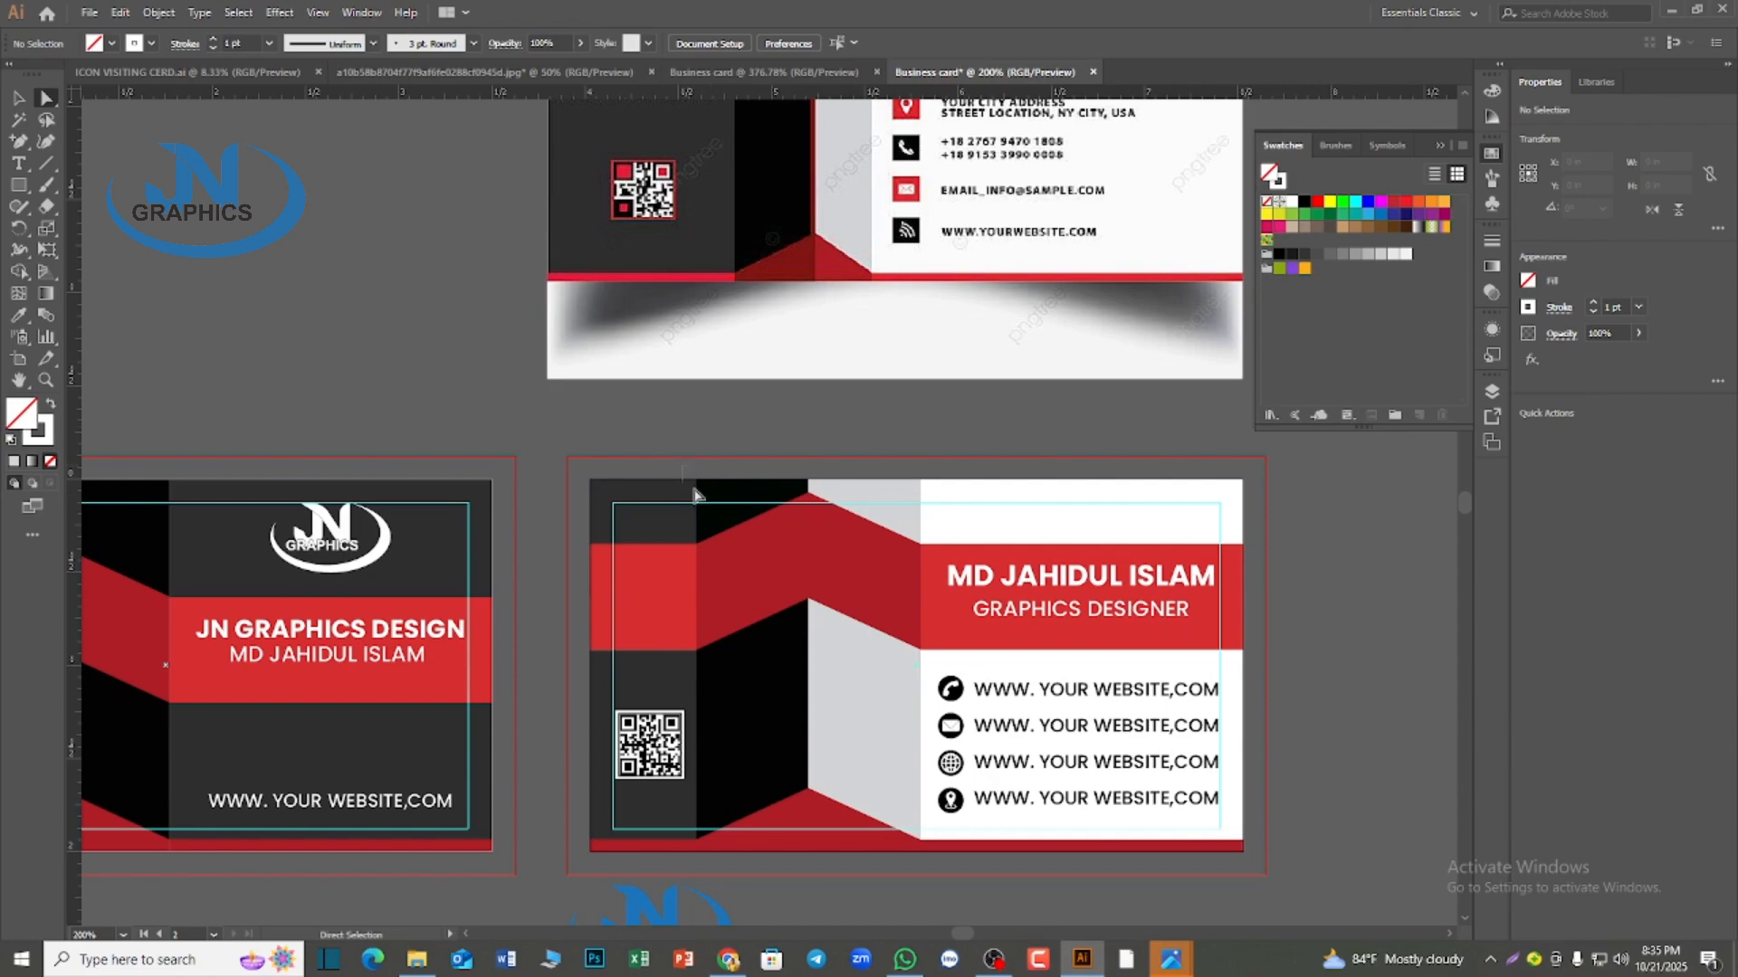
left_click_drag(694, 490, 721, 859)
left_click(719, 863)
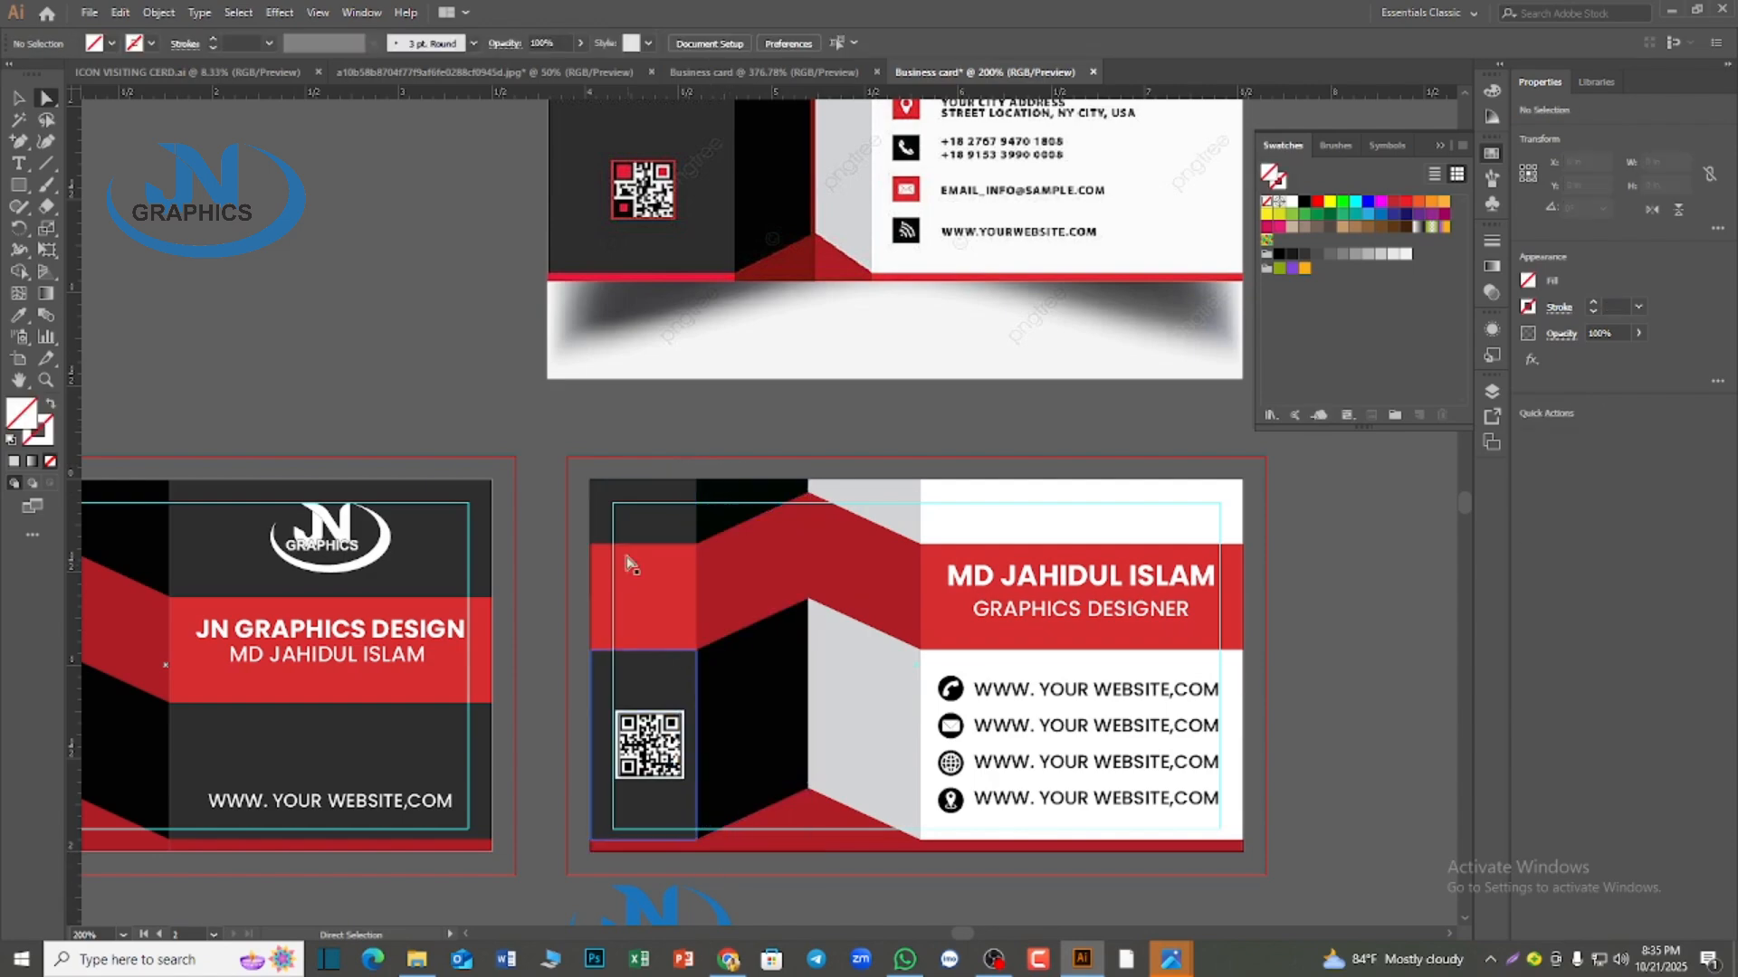
left_click_drag(692, 469, 707, 852)
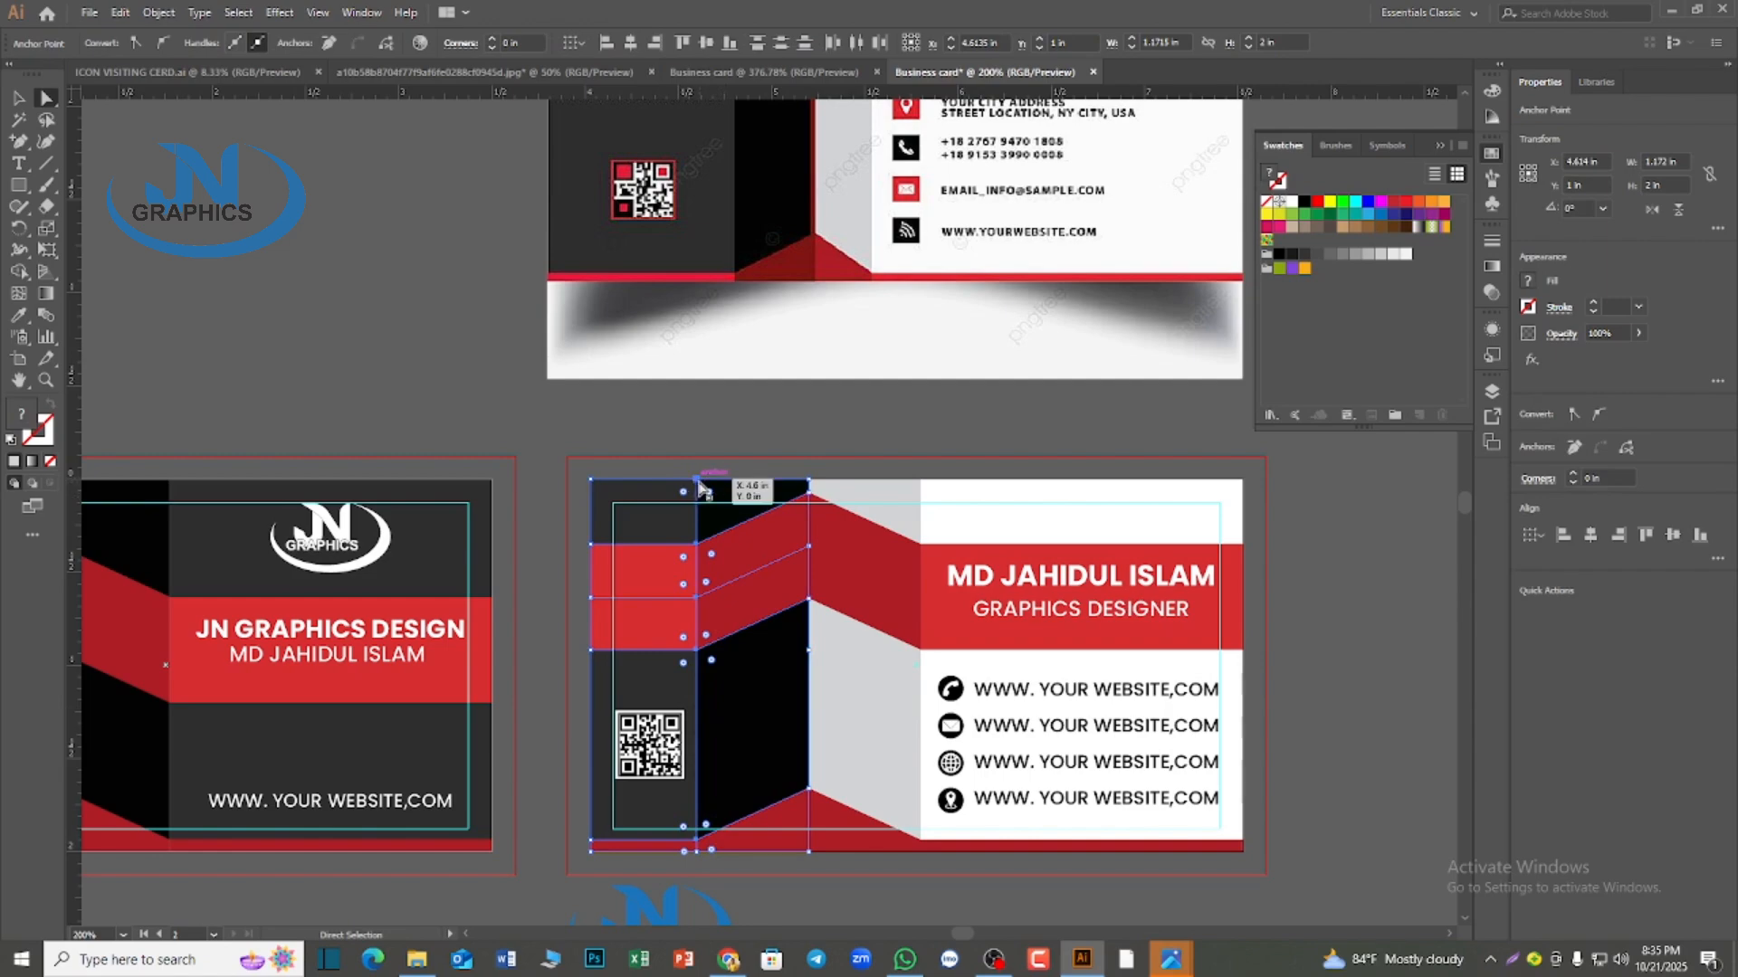
left_click_drag(698, 479, 739, 481)
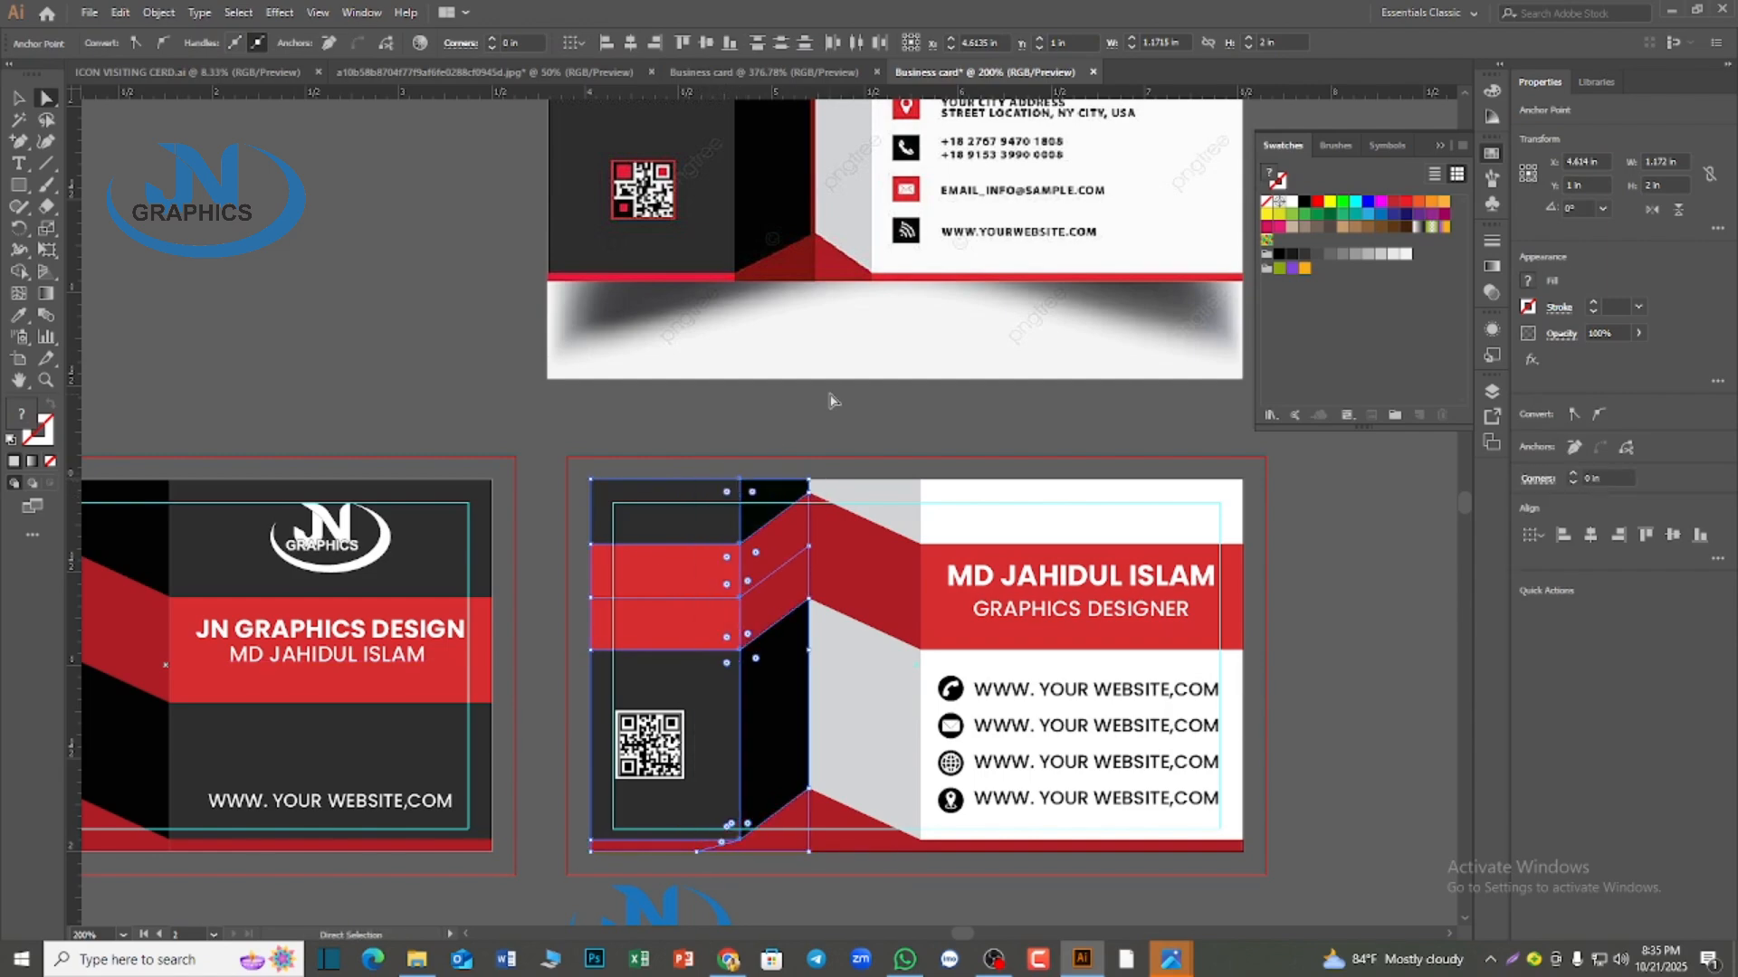
Move the anchor points along the second card's middle fold, where the black and gray stripes meet, slightly to the right
left_click(806, 447)
left_click_drag(797, 468, 819, 815)
left_click_drag(808, 483, 830, 486)
left_click(871, 370)
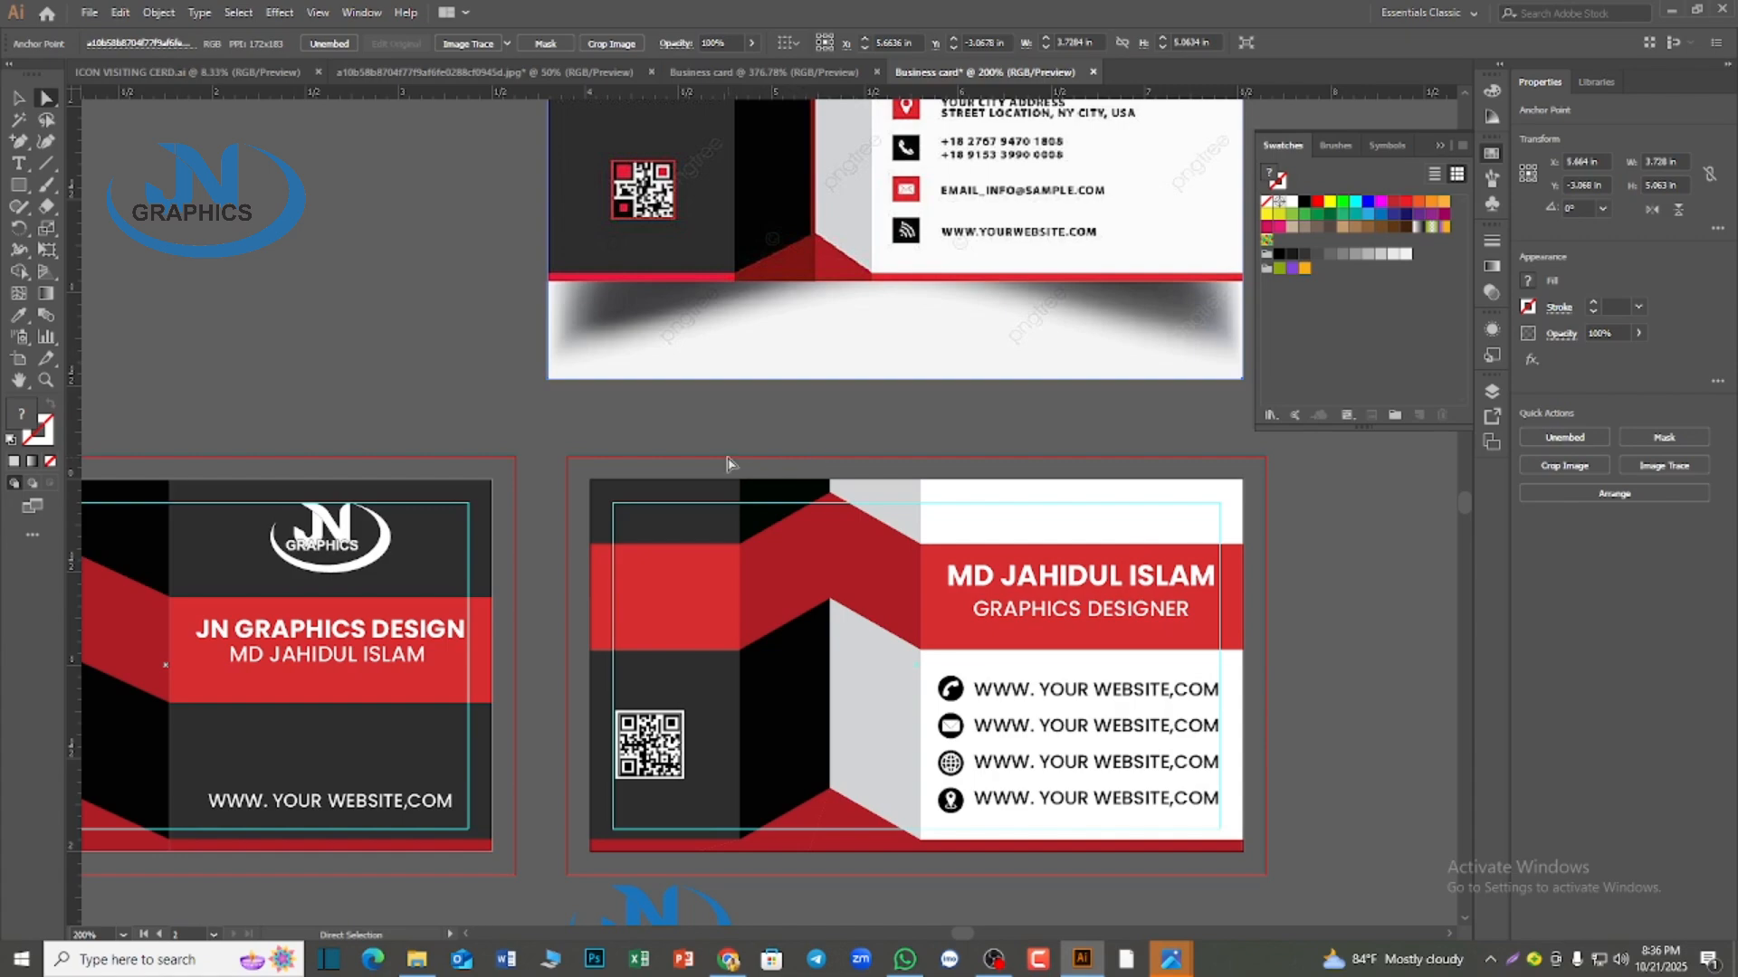
Shift the left fold line and the middle fold line of the second card a little further right to narrow the folded stripes
left_click_drag(727, 463, 769, 864)
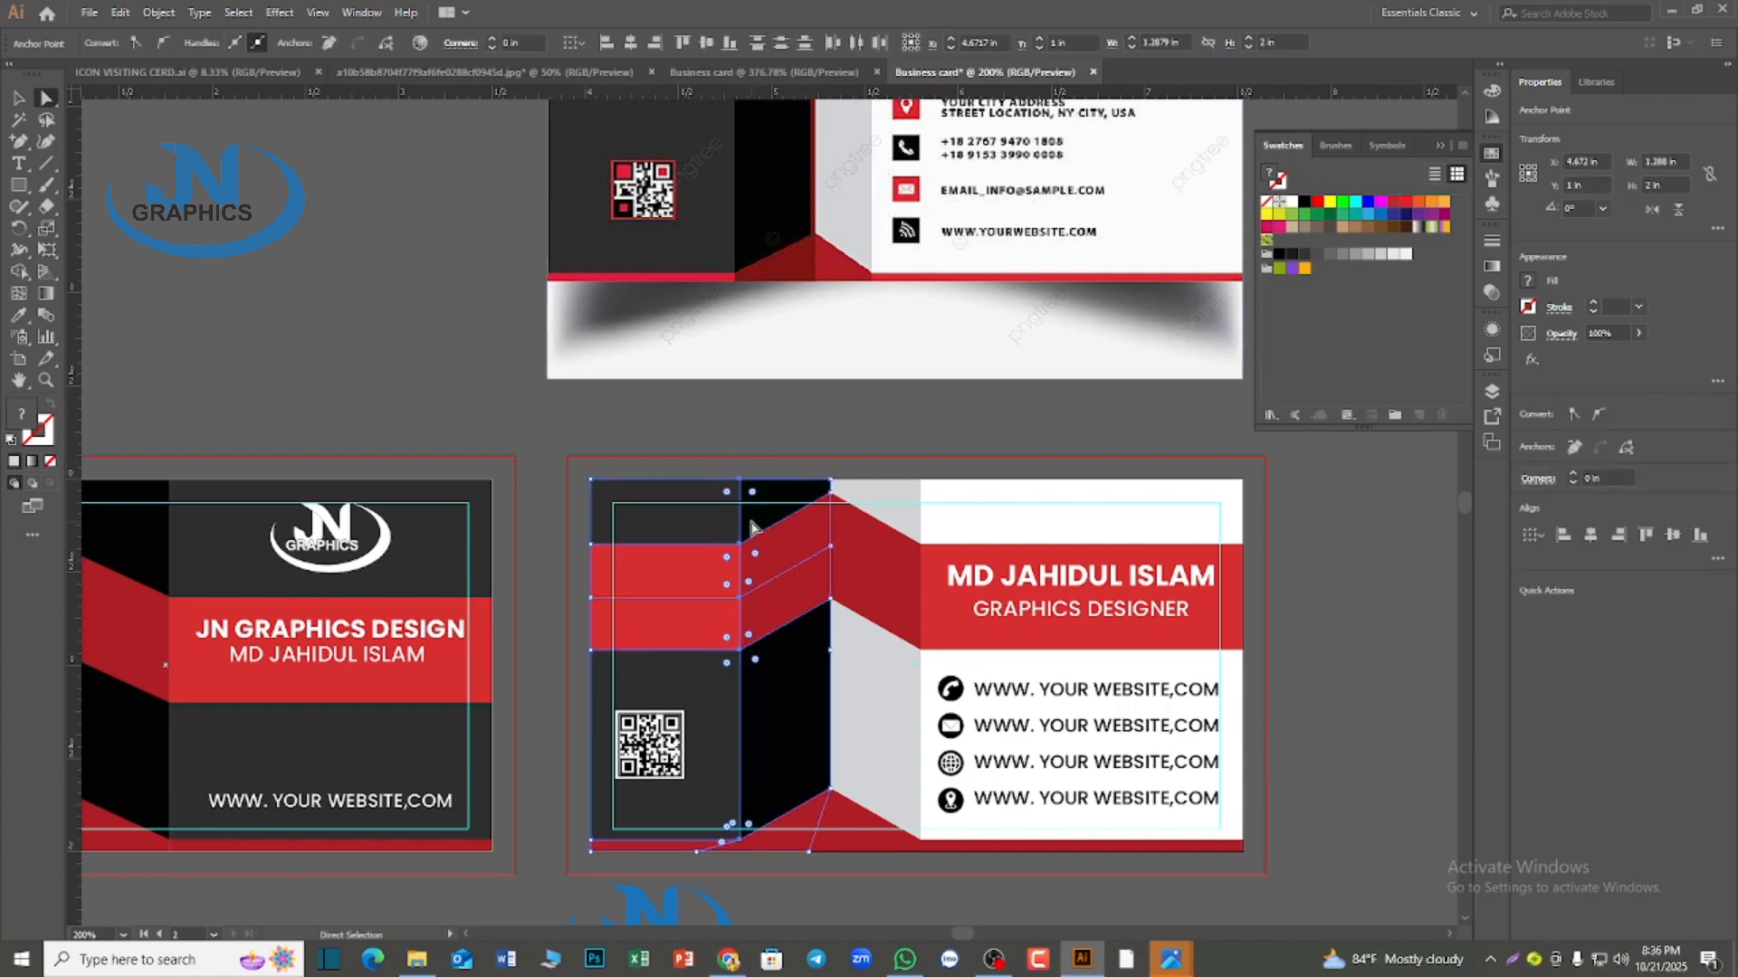
left_click_drag(739, 480, 860, 825)
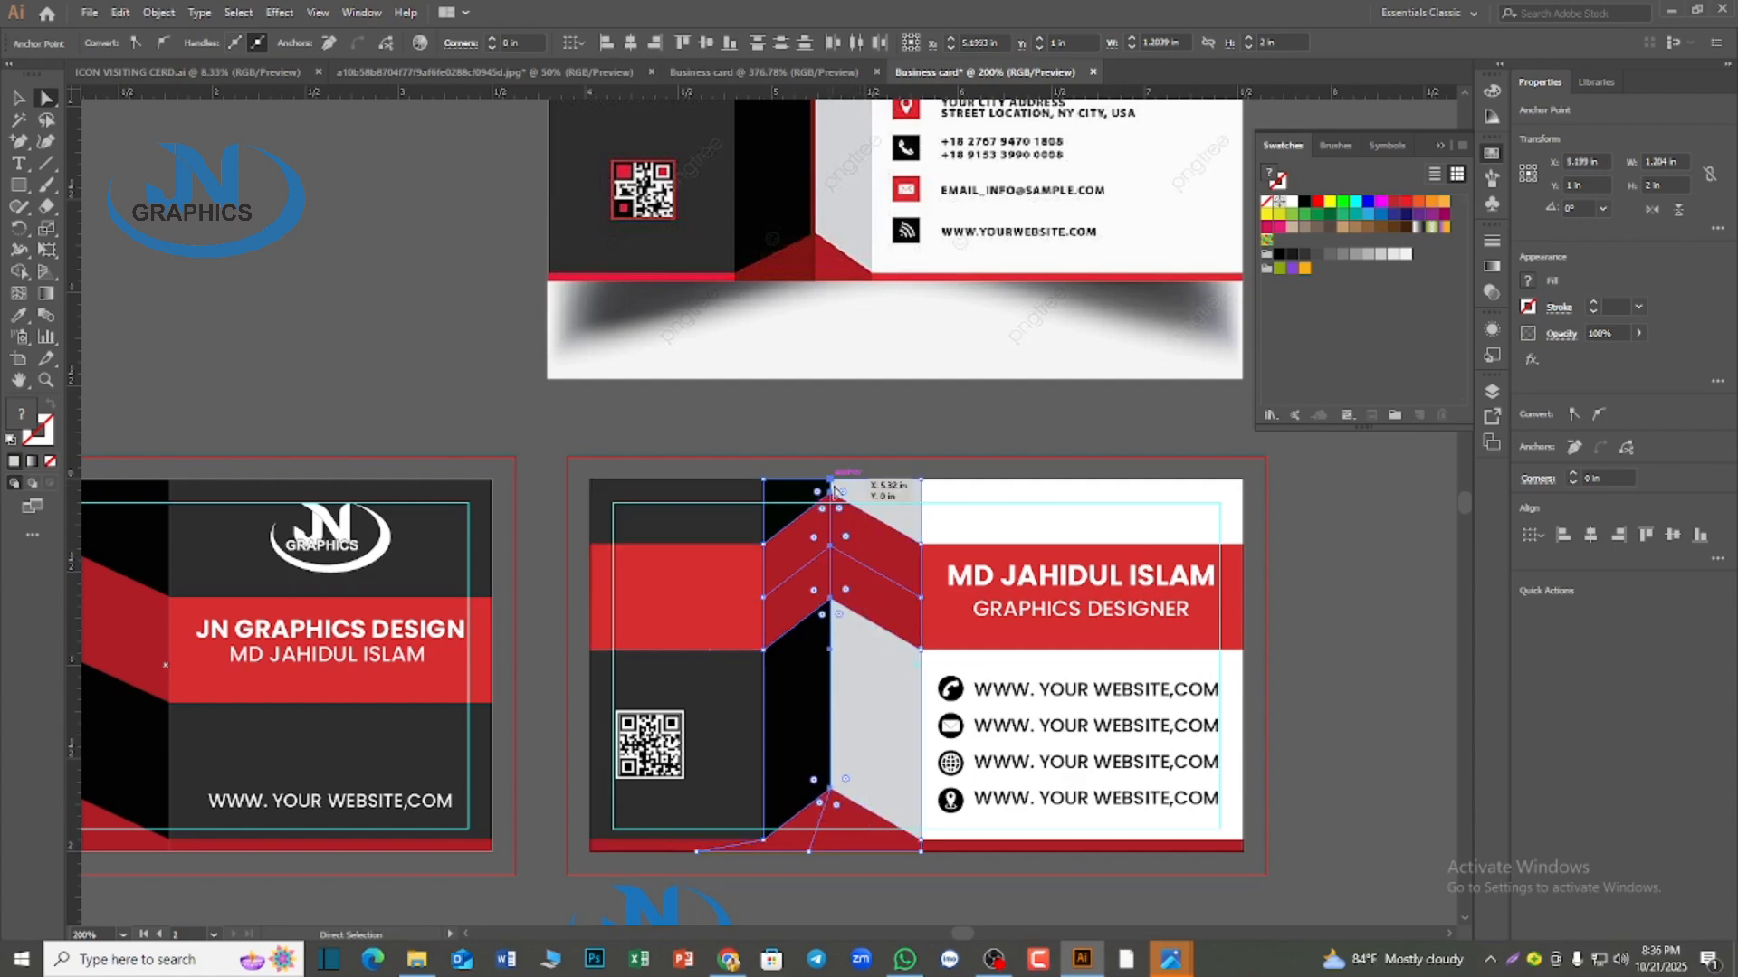
left_click_drag(834, 490, 846, 489)
left_click(843, 381)
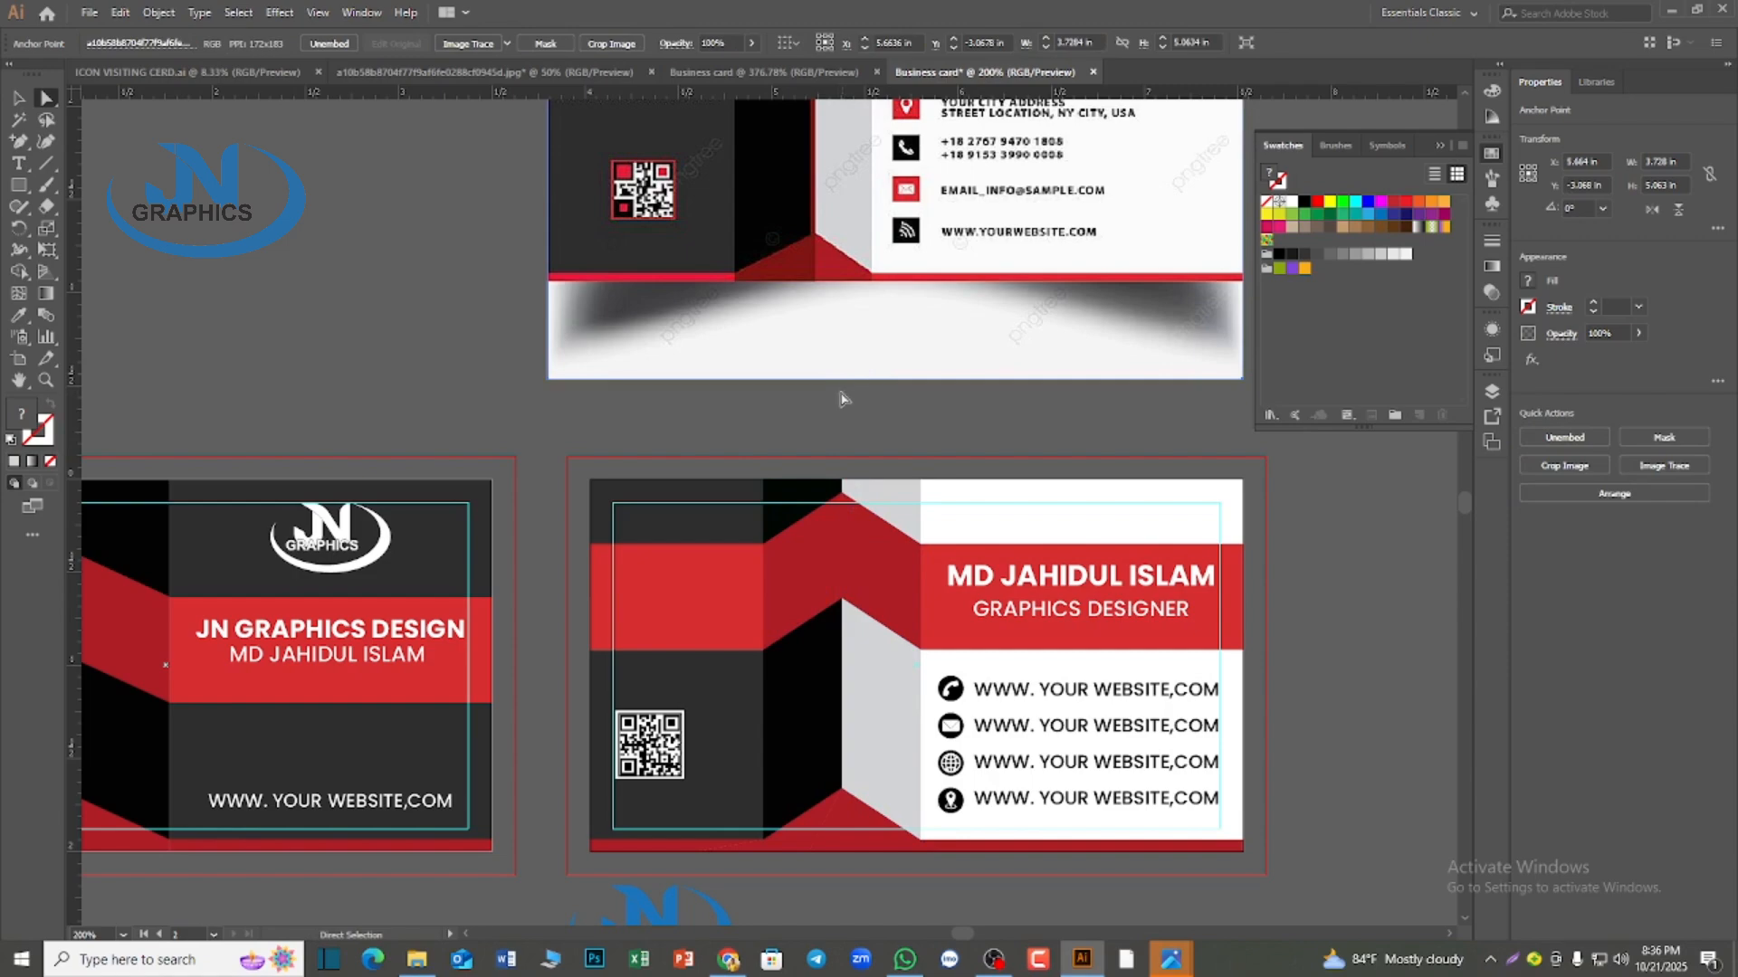
Center the QR code horizontally within the dark lower-left panel of the second card using alignment to the selection
scroll(769, 513, "down", 1)
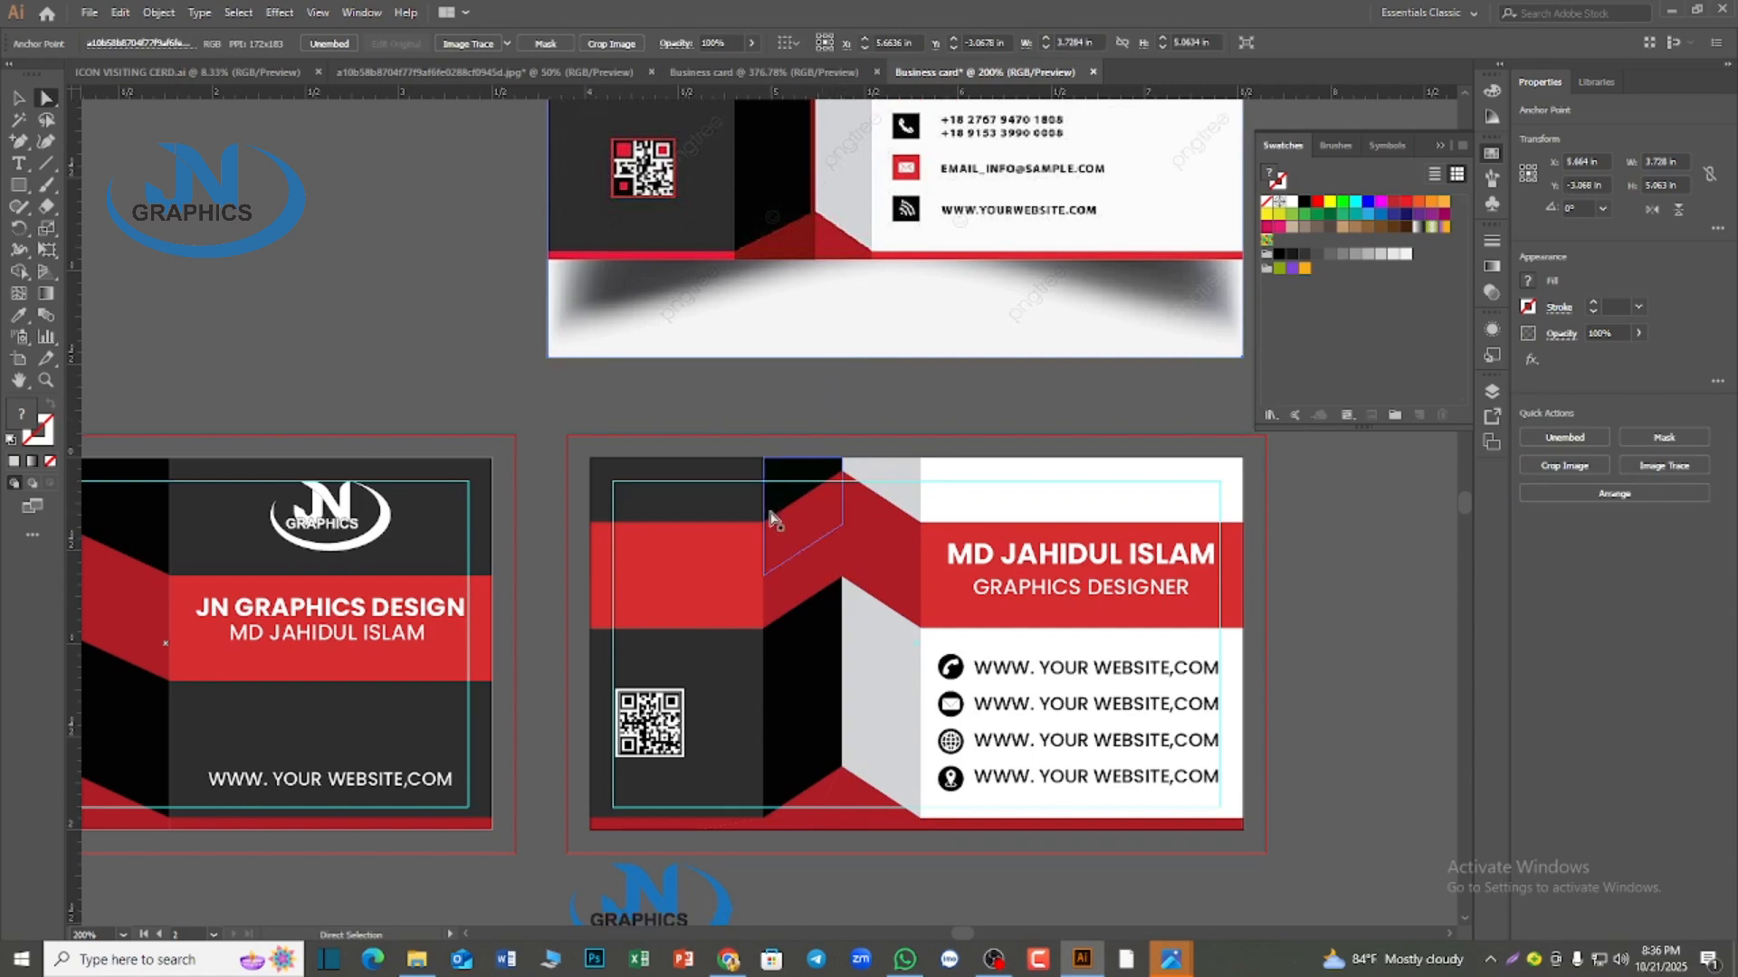
key("super")
key("super")
scroll(769, 513, "down", 1)
left_click(699, 684)
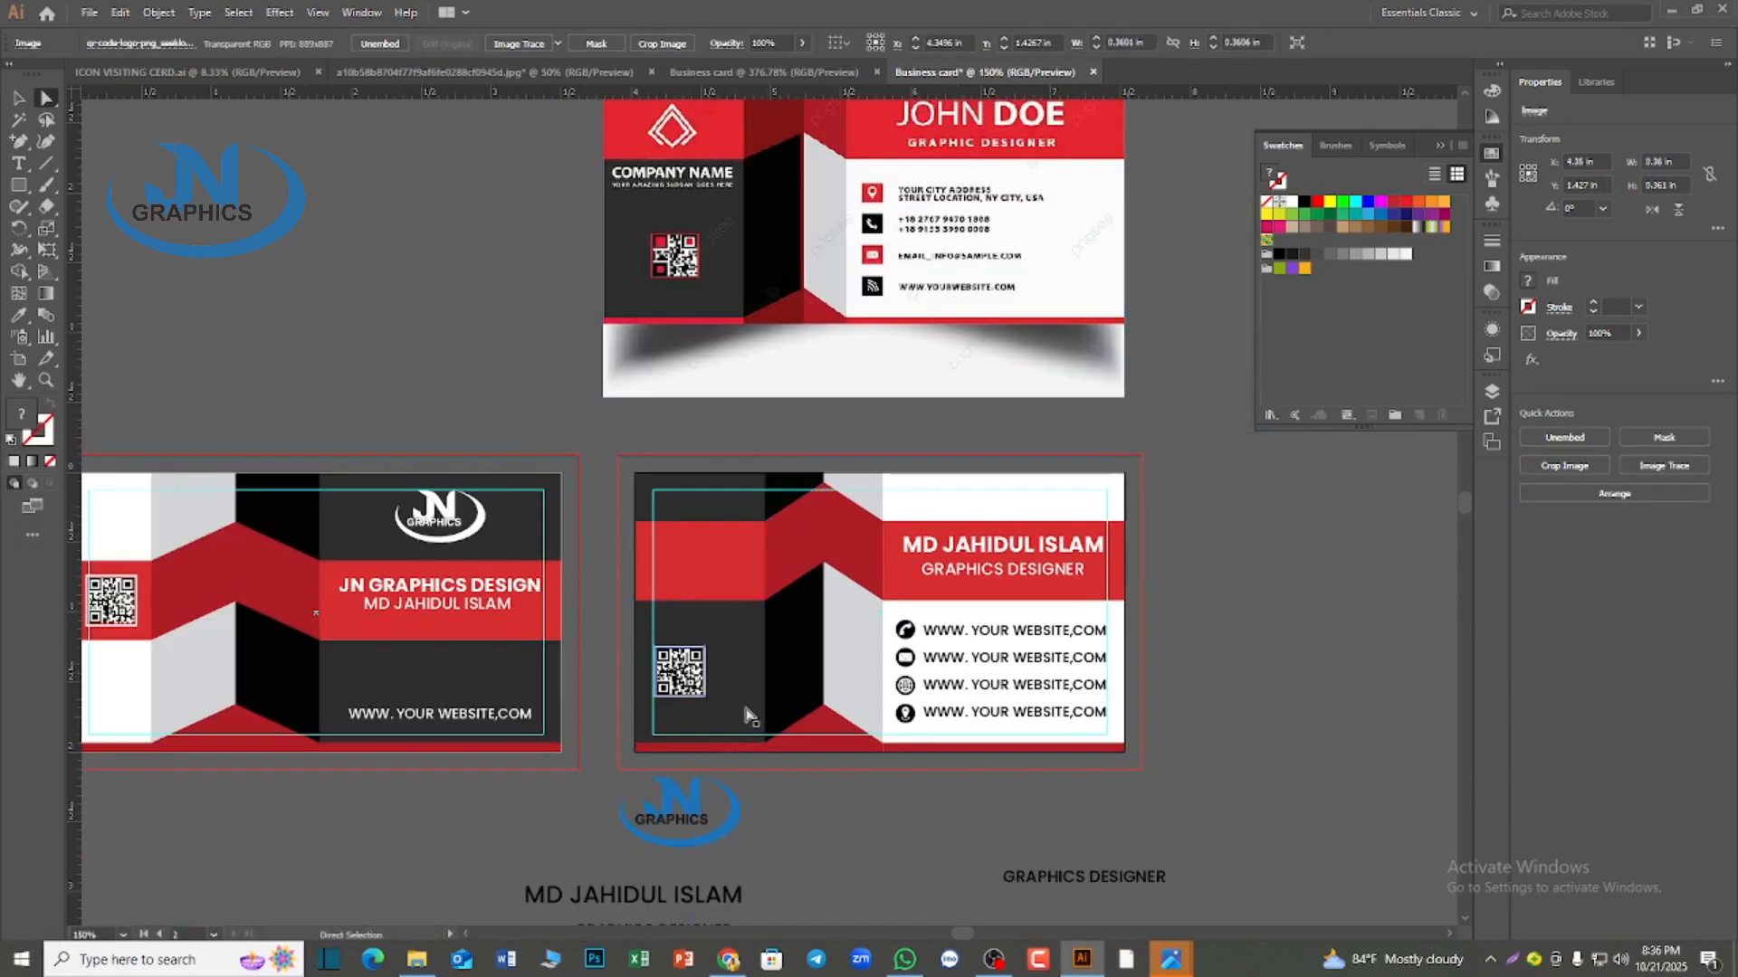
left_click(19, 97)
left_click(387, 446)
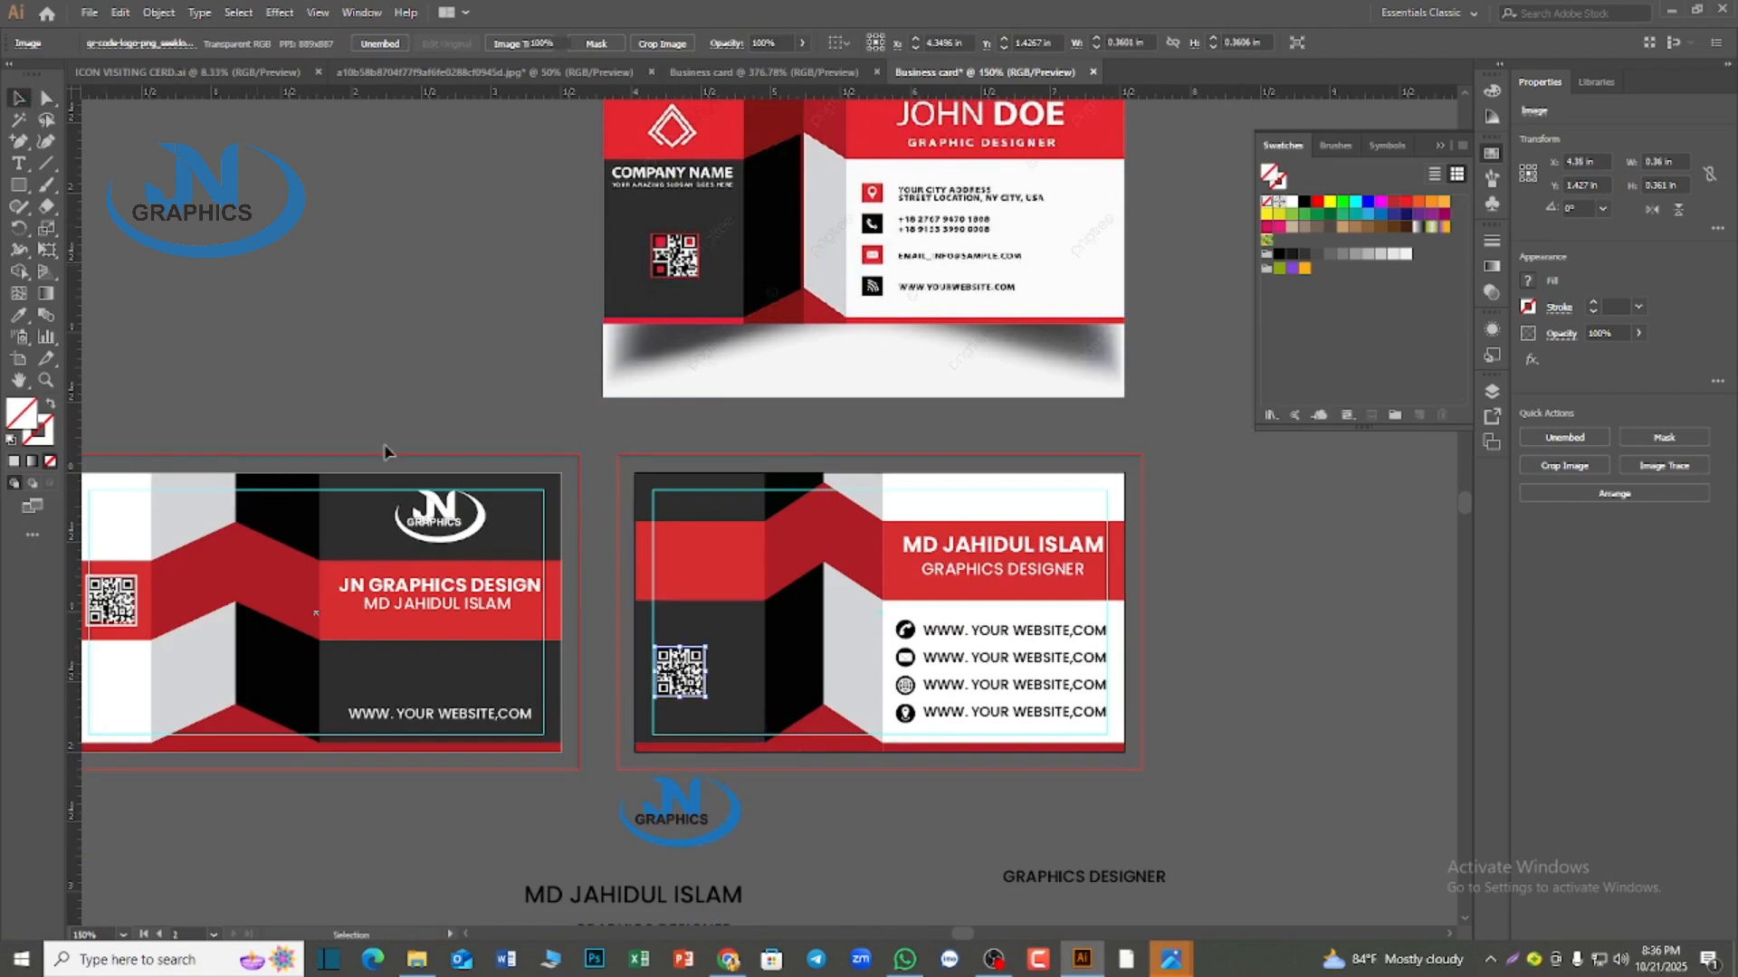
left_click(724, 711)
left_click(695, 690, "shift")
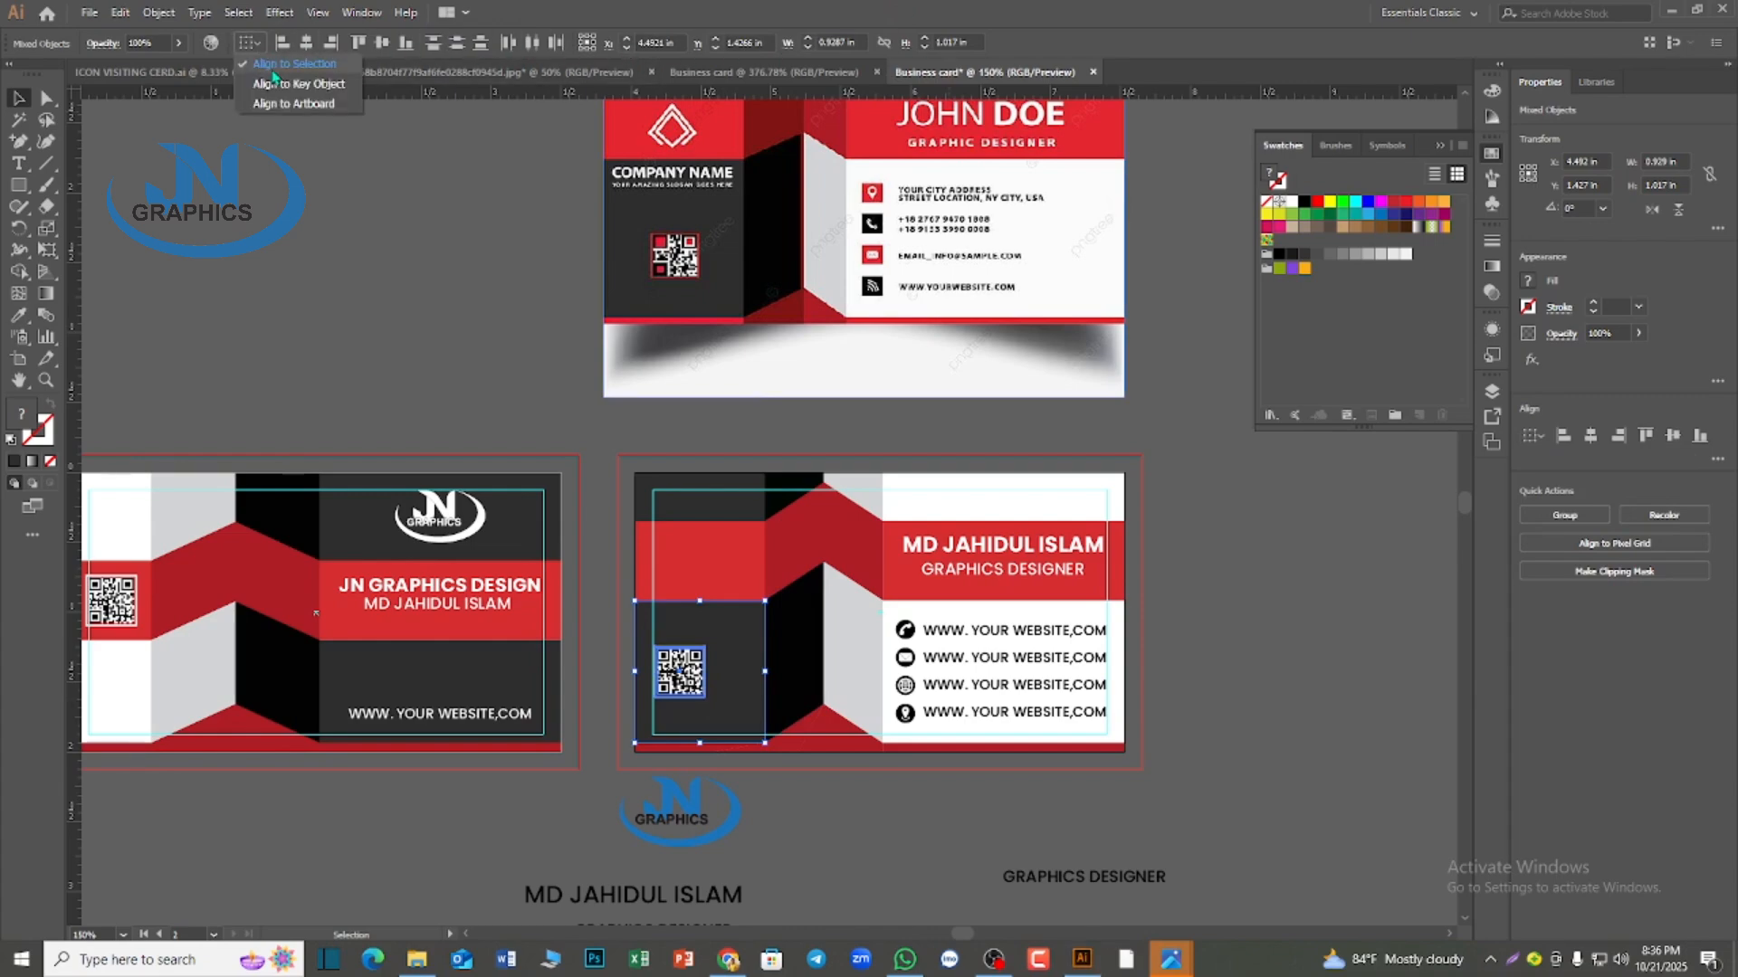
left_click(306, 43)
key("ctrl+z")
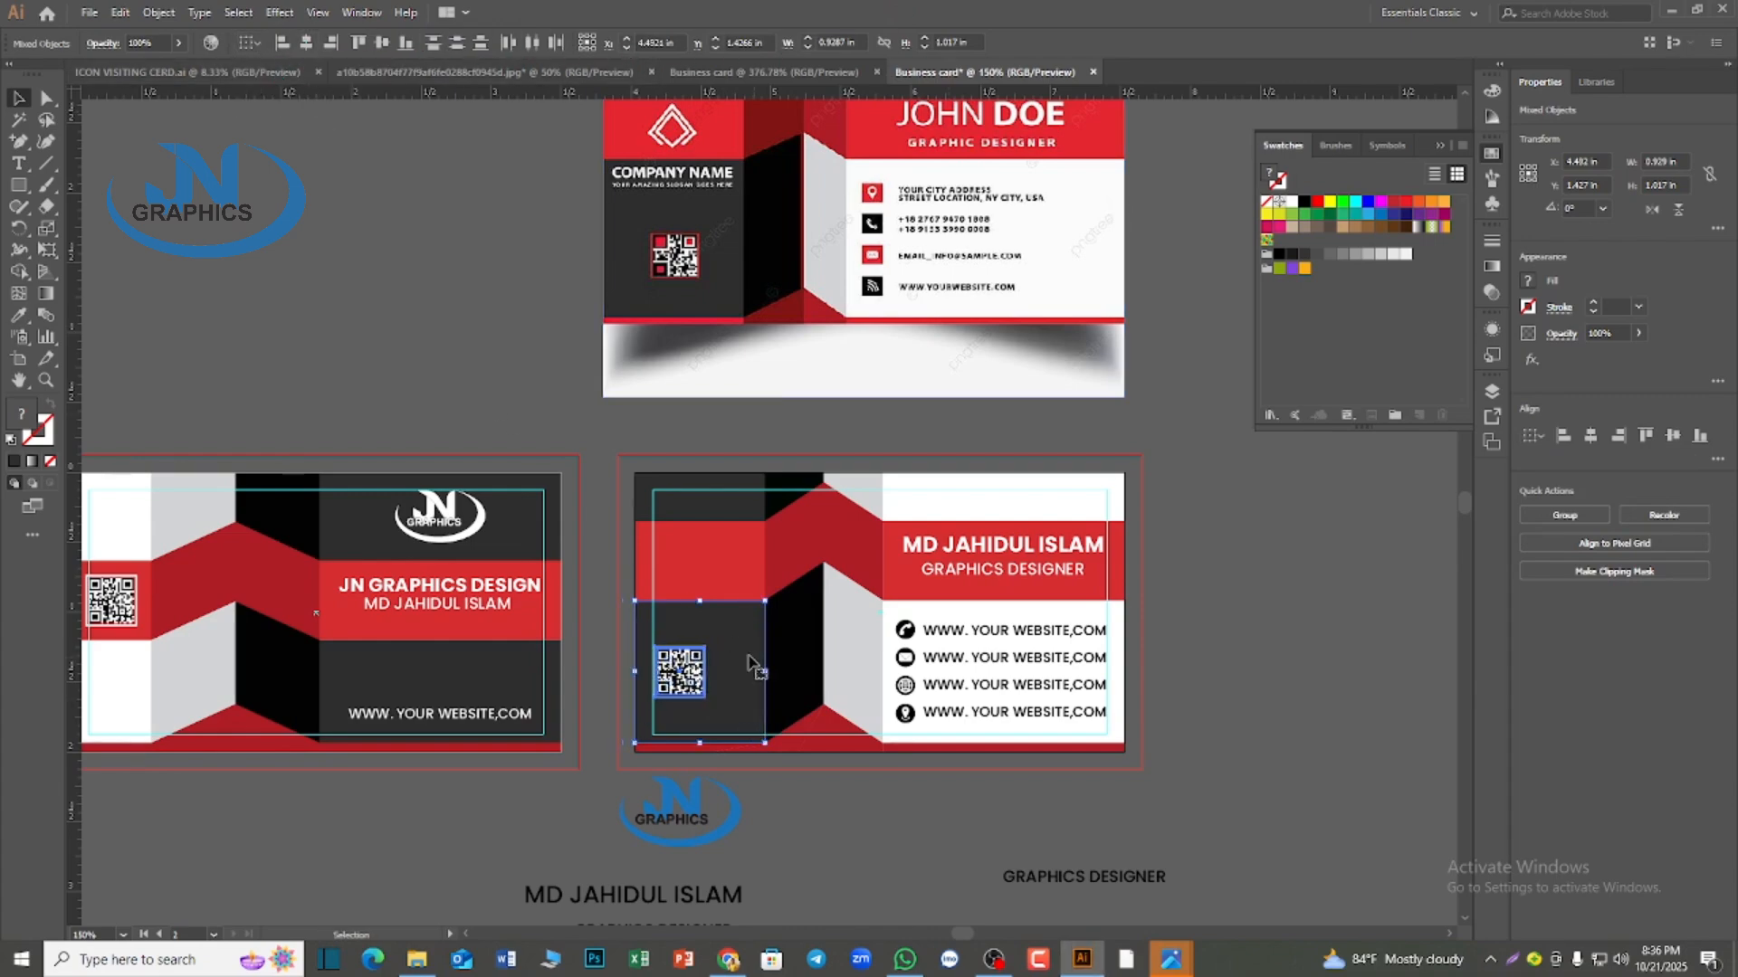
left_click(306, 43)
left_click(387, 268)
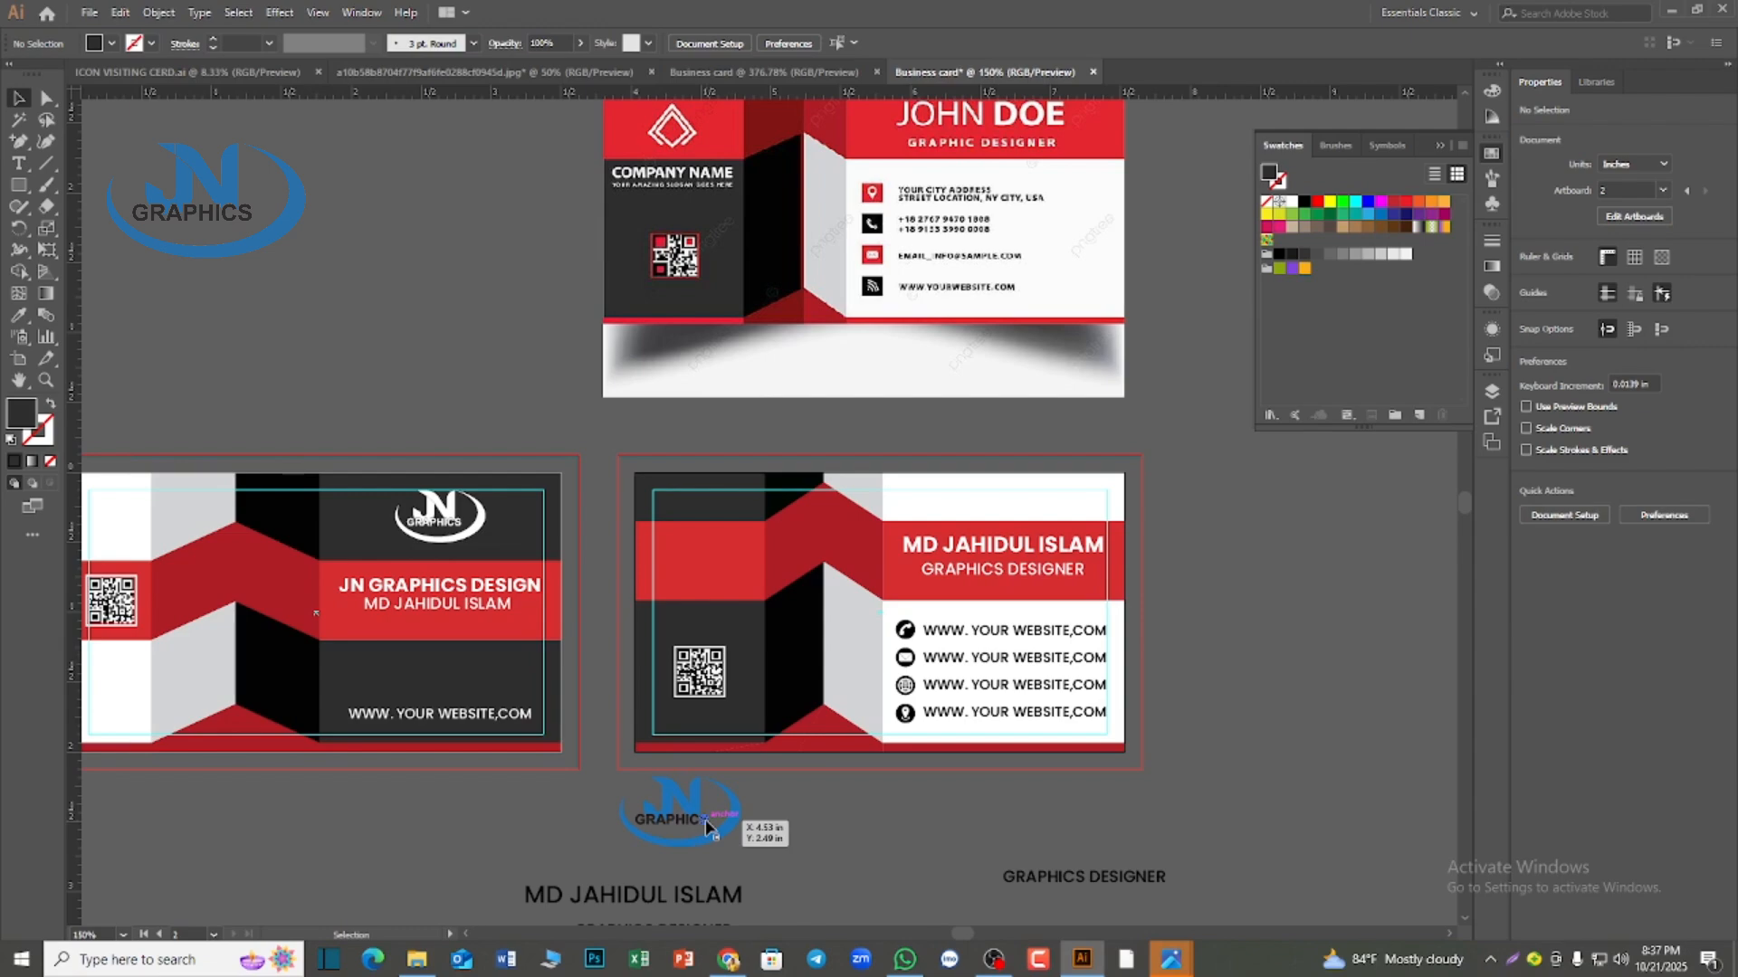
Duplicate the company name and person name lines from the first card onto the second card's left red band
left_click(431, 583)
left_click(428, 613, "shift")
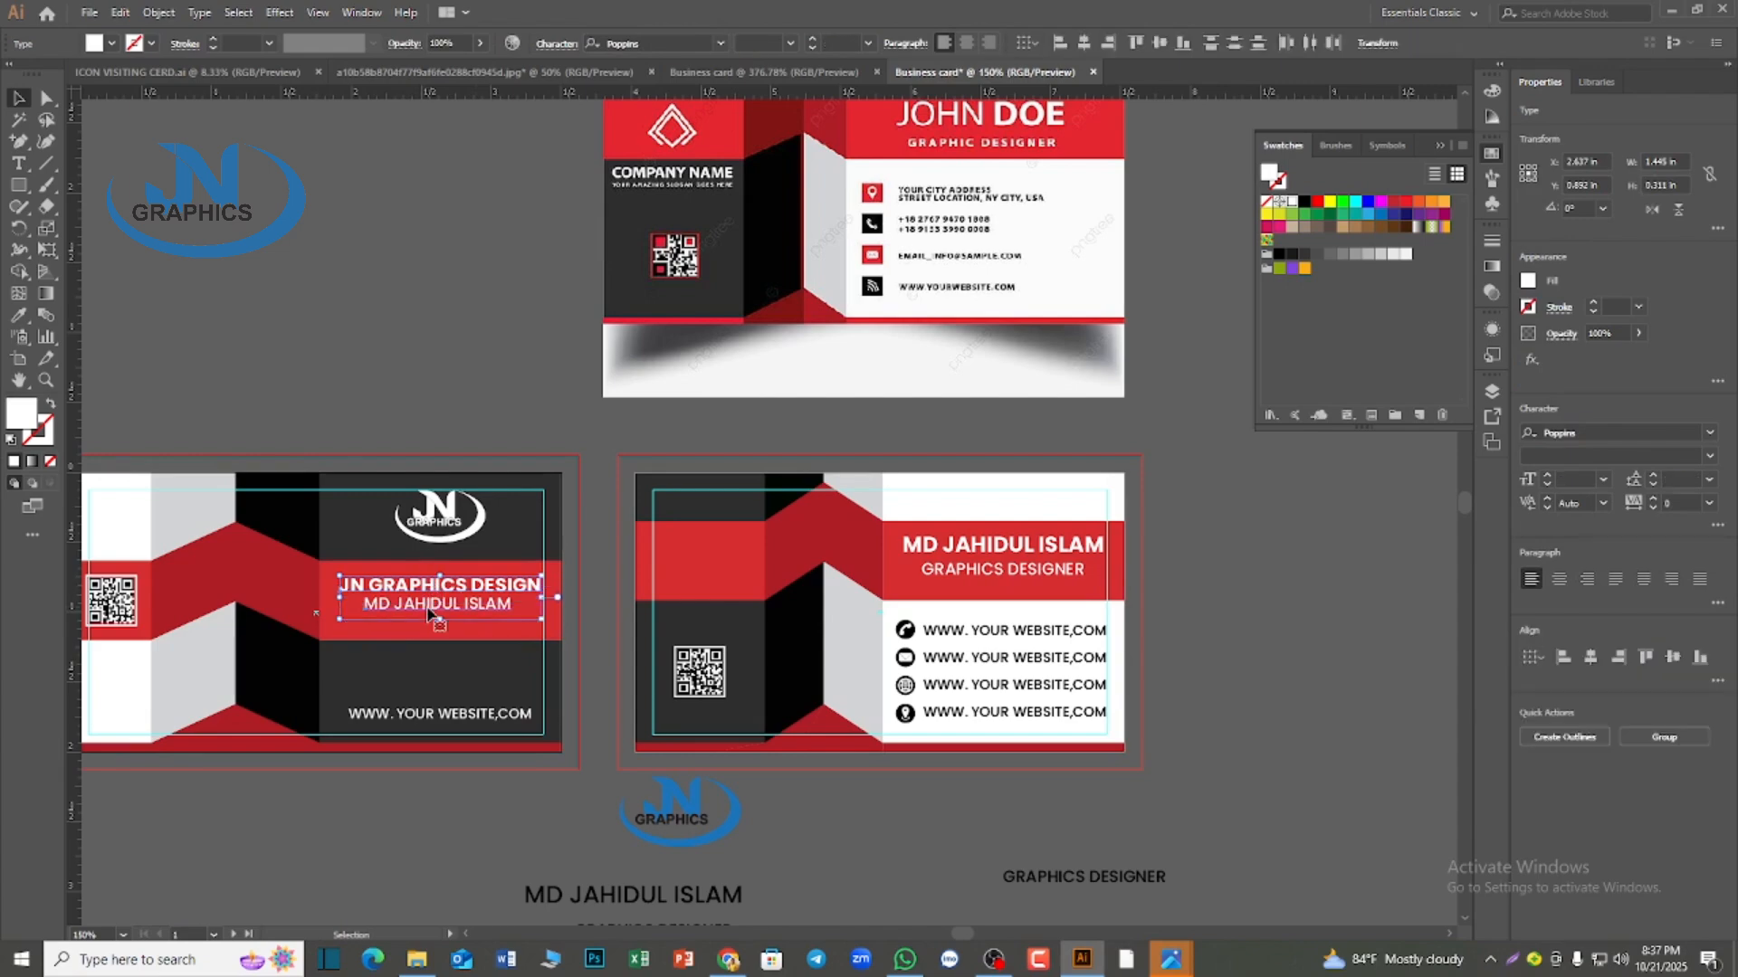
left_click_drag(431, 615, 744, 575)
Try shrinking the copied text lines to fit the left red band and resizing the company name separately, and undo the resizing
left_click_drag(857, 560, 759, 578)
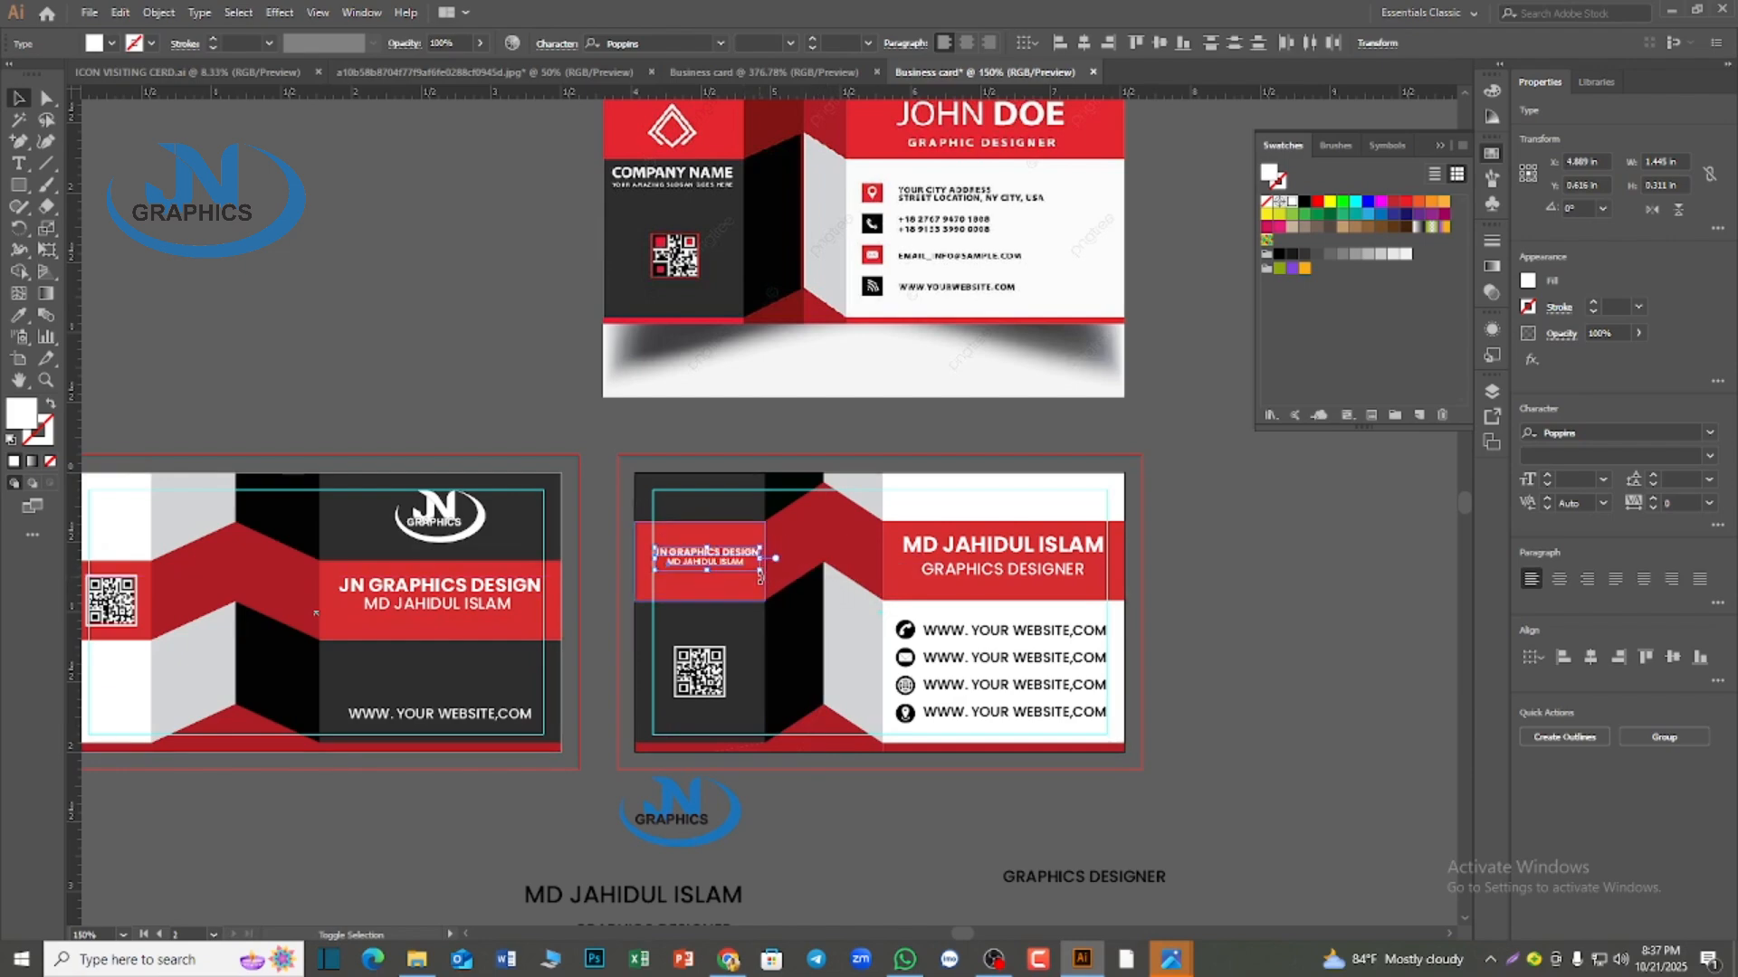
scroll(724, 638, "up", 2)
scroll(725, 640, "up", 1)
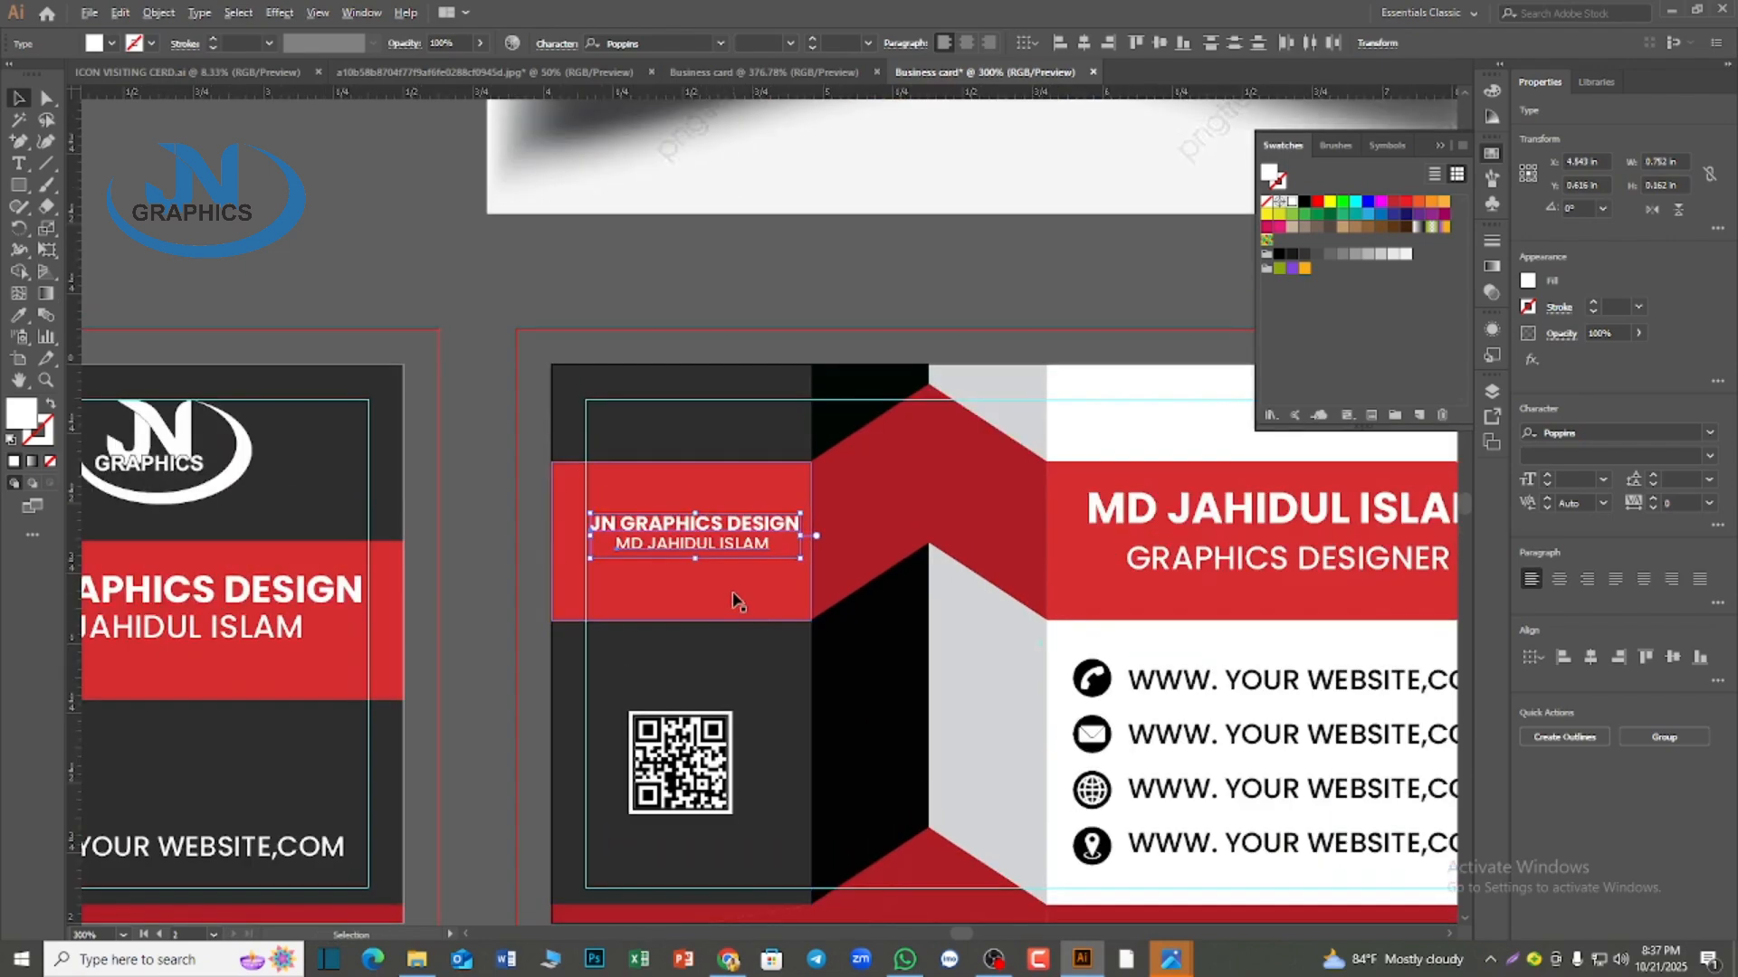
scroll(738, 602, "up", 1)
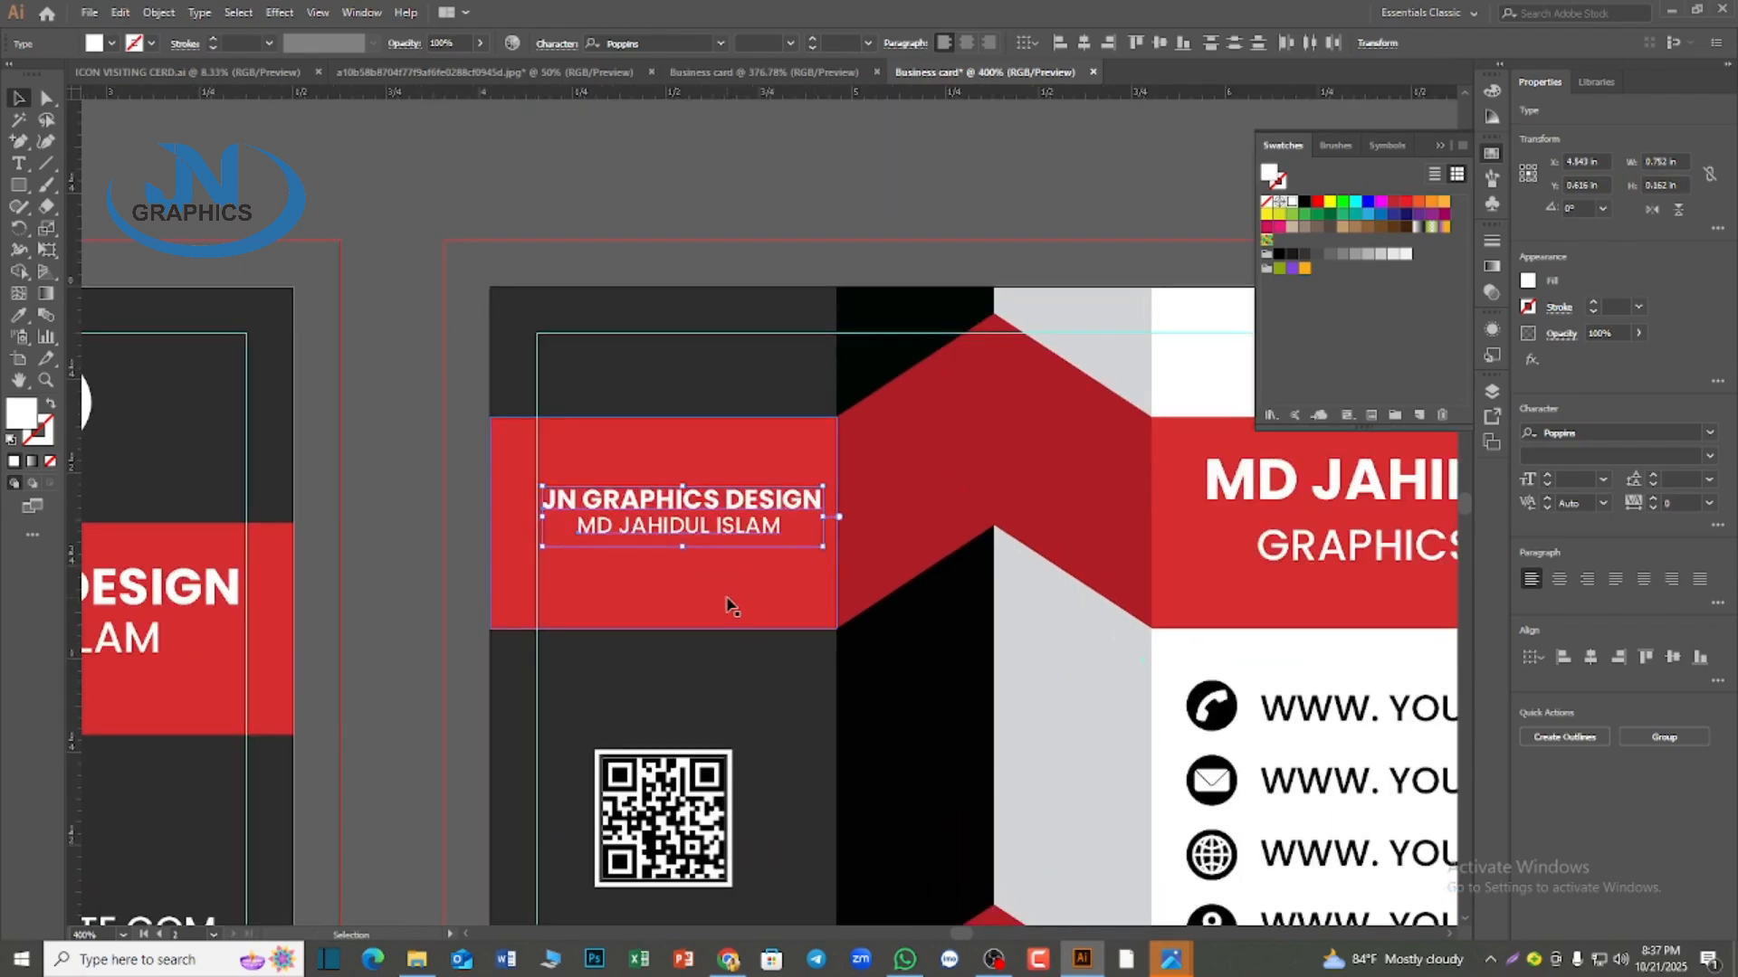
left_click(473, 494)
left_click(657, 537)
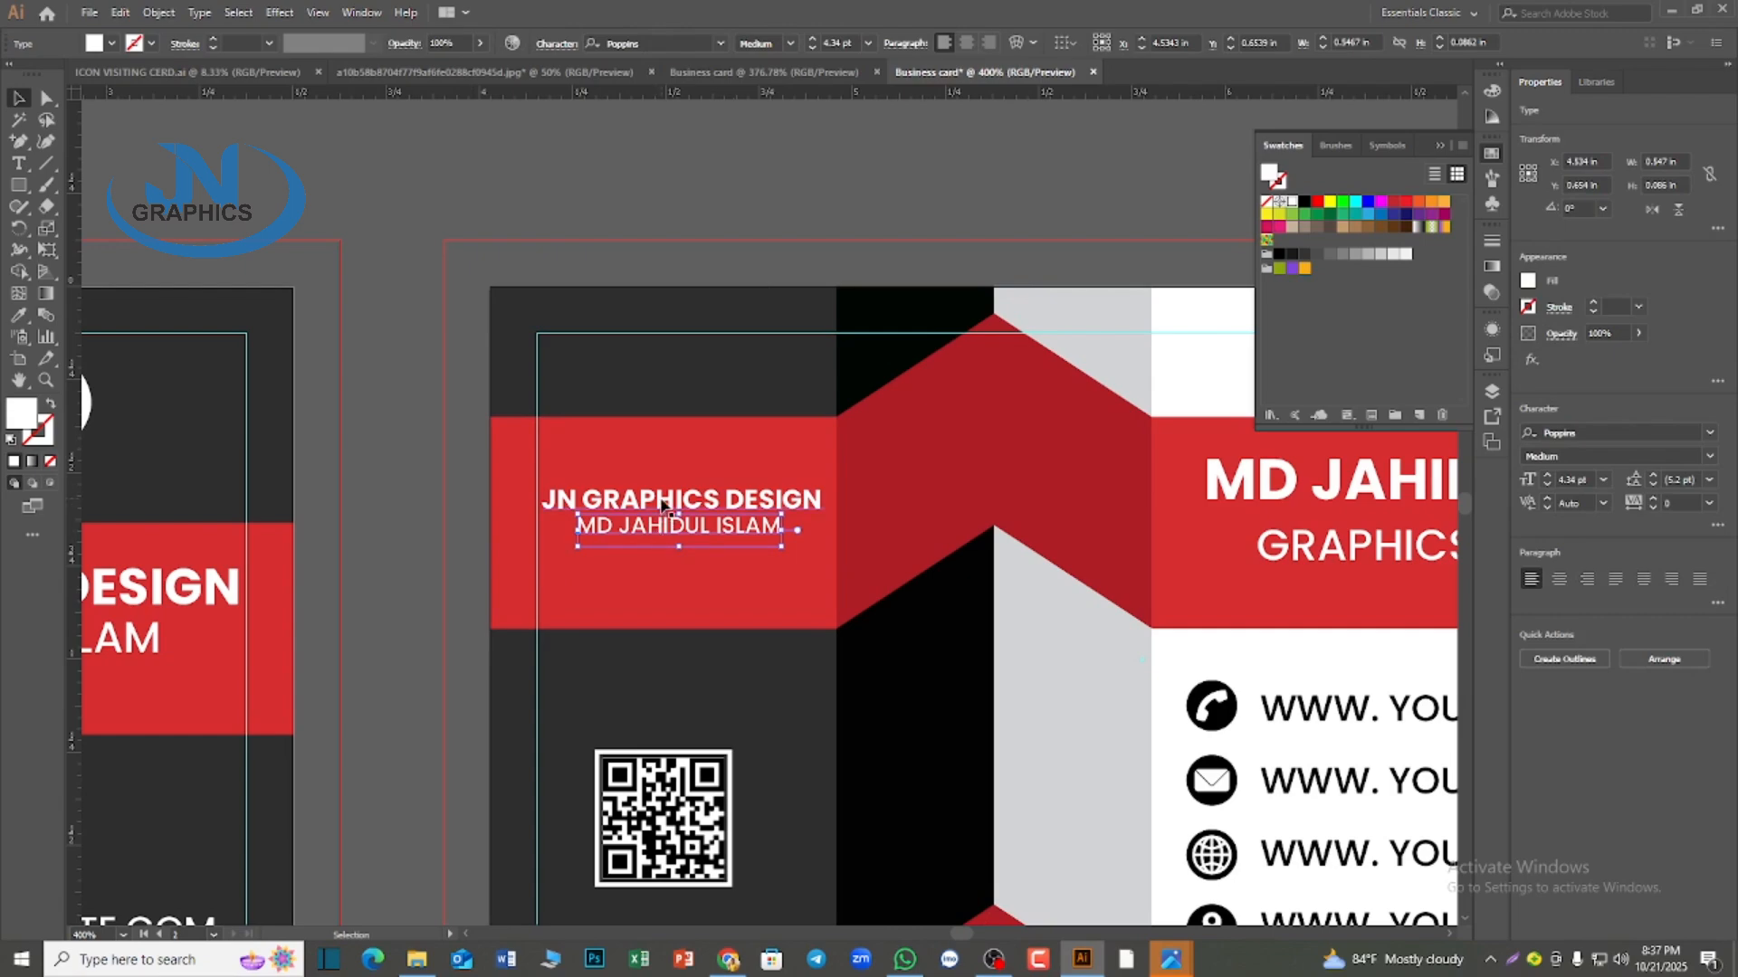
left_click(683, 504)
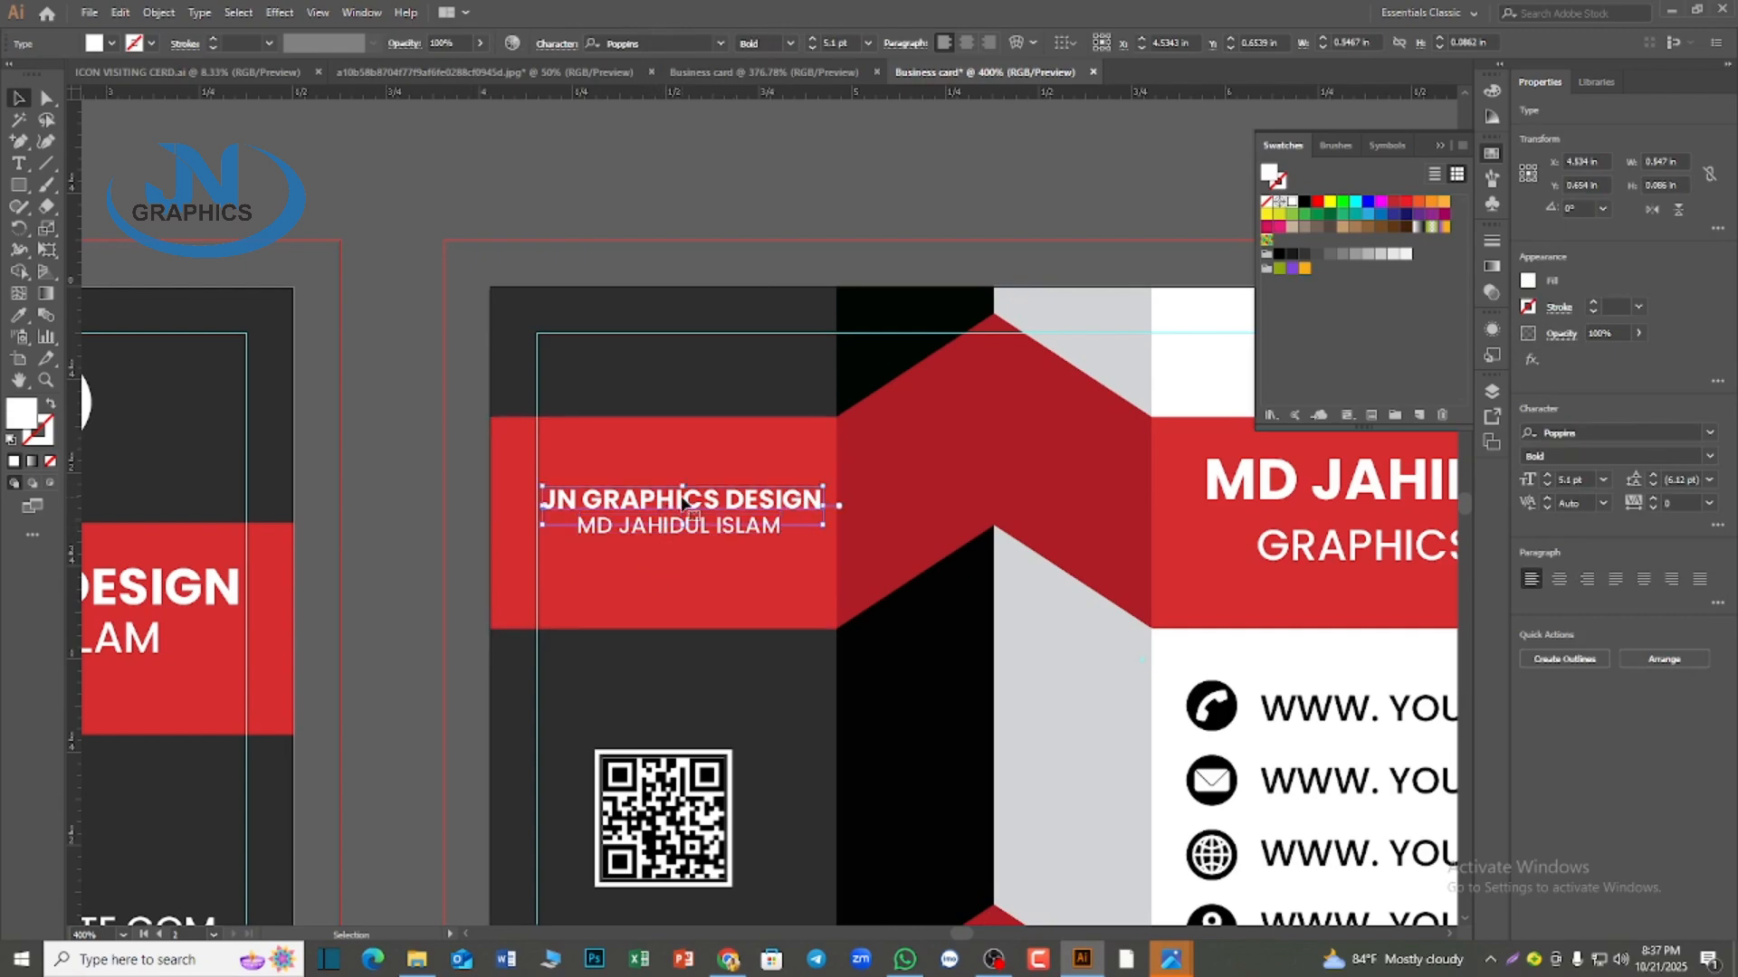
left_click(740, 561)
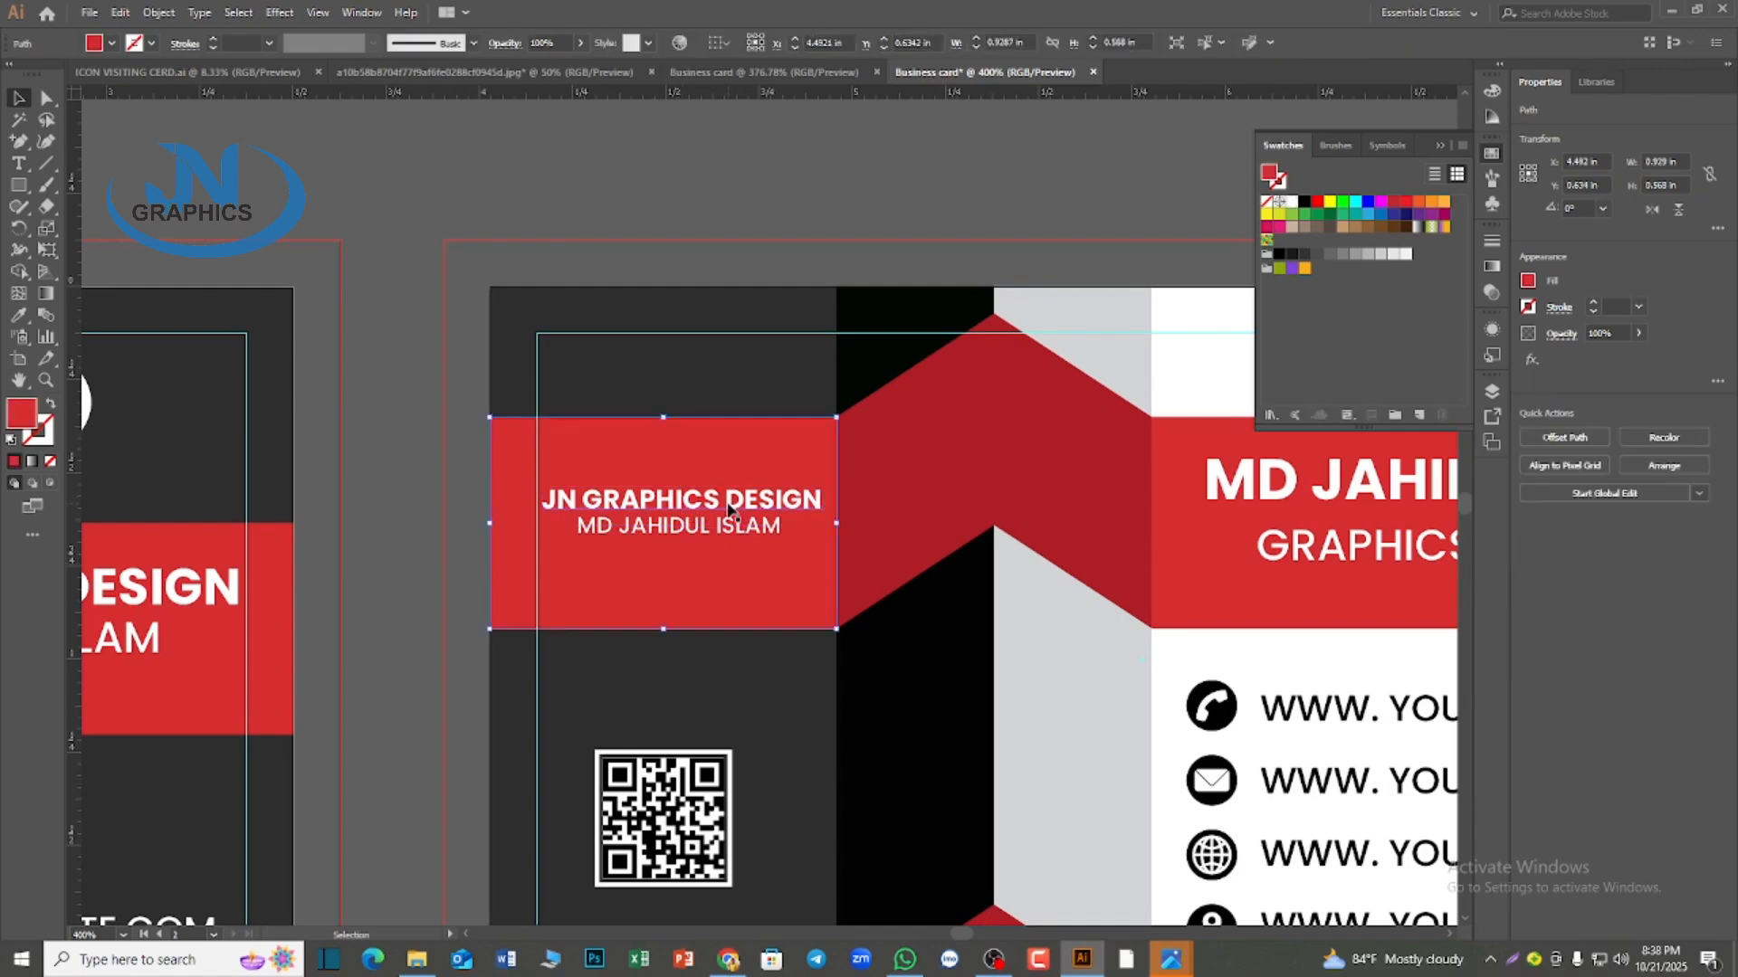
left_click(735, 499)
left_click_drag(820, 507, 709, 475)
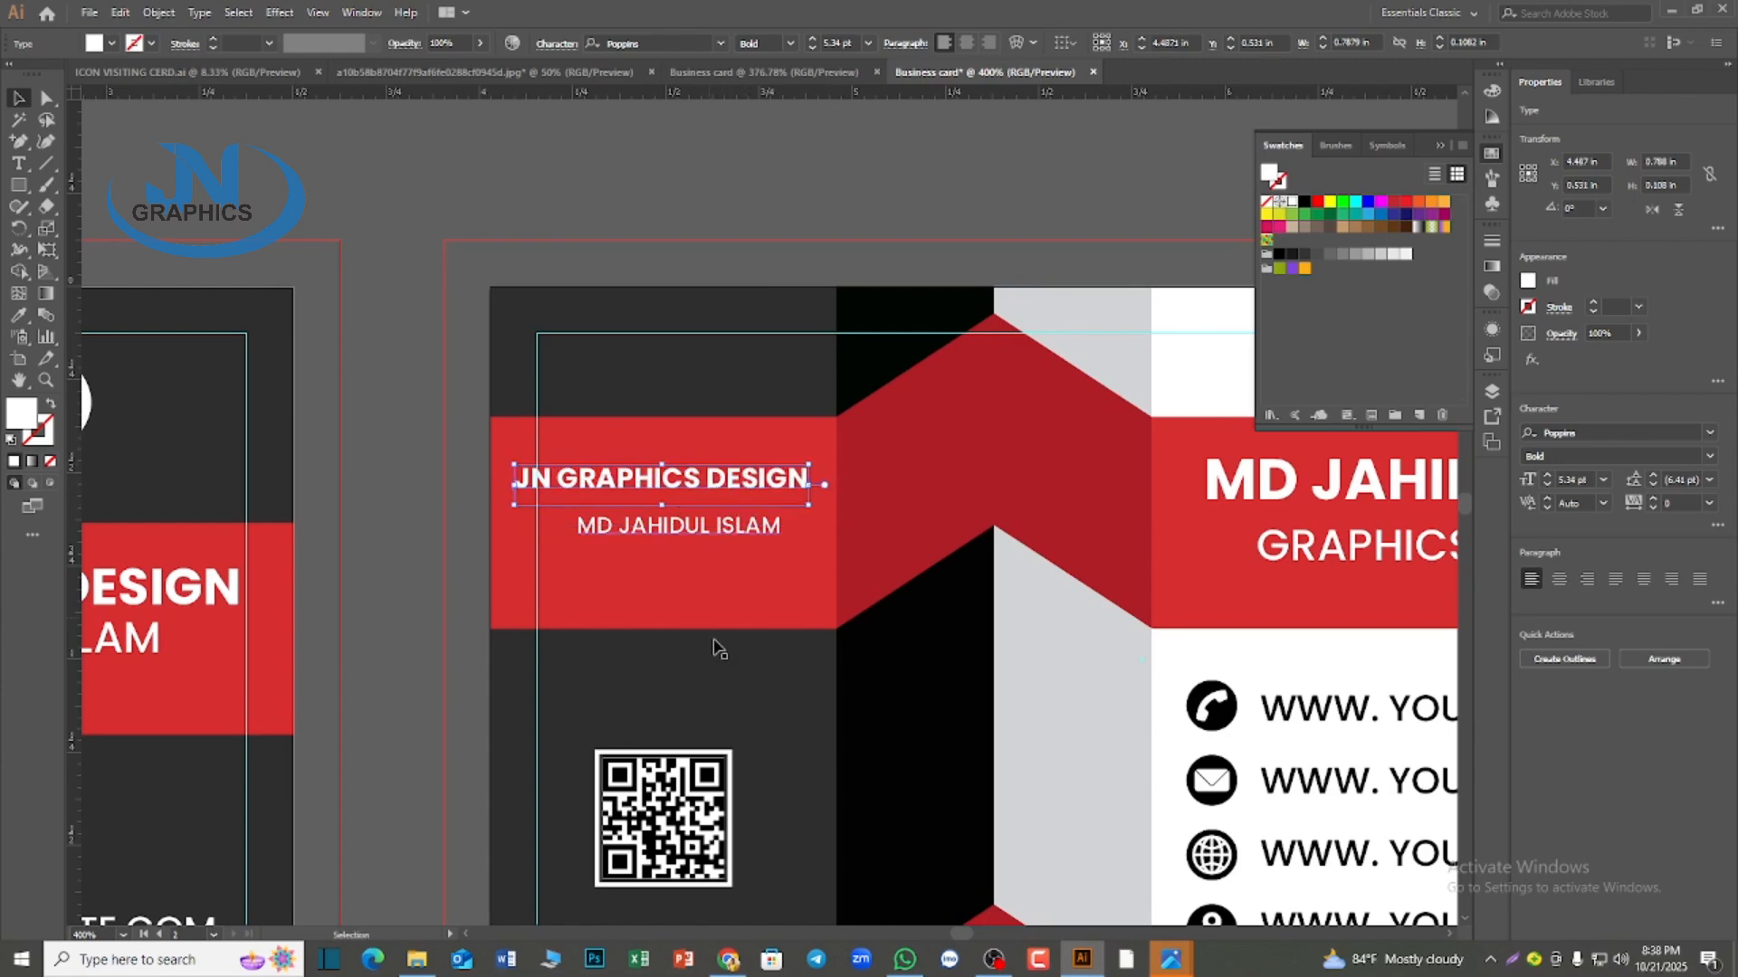
key("ctrl+z")
key("ctrl+z")
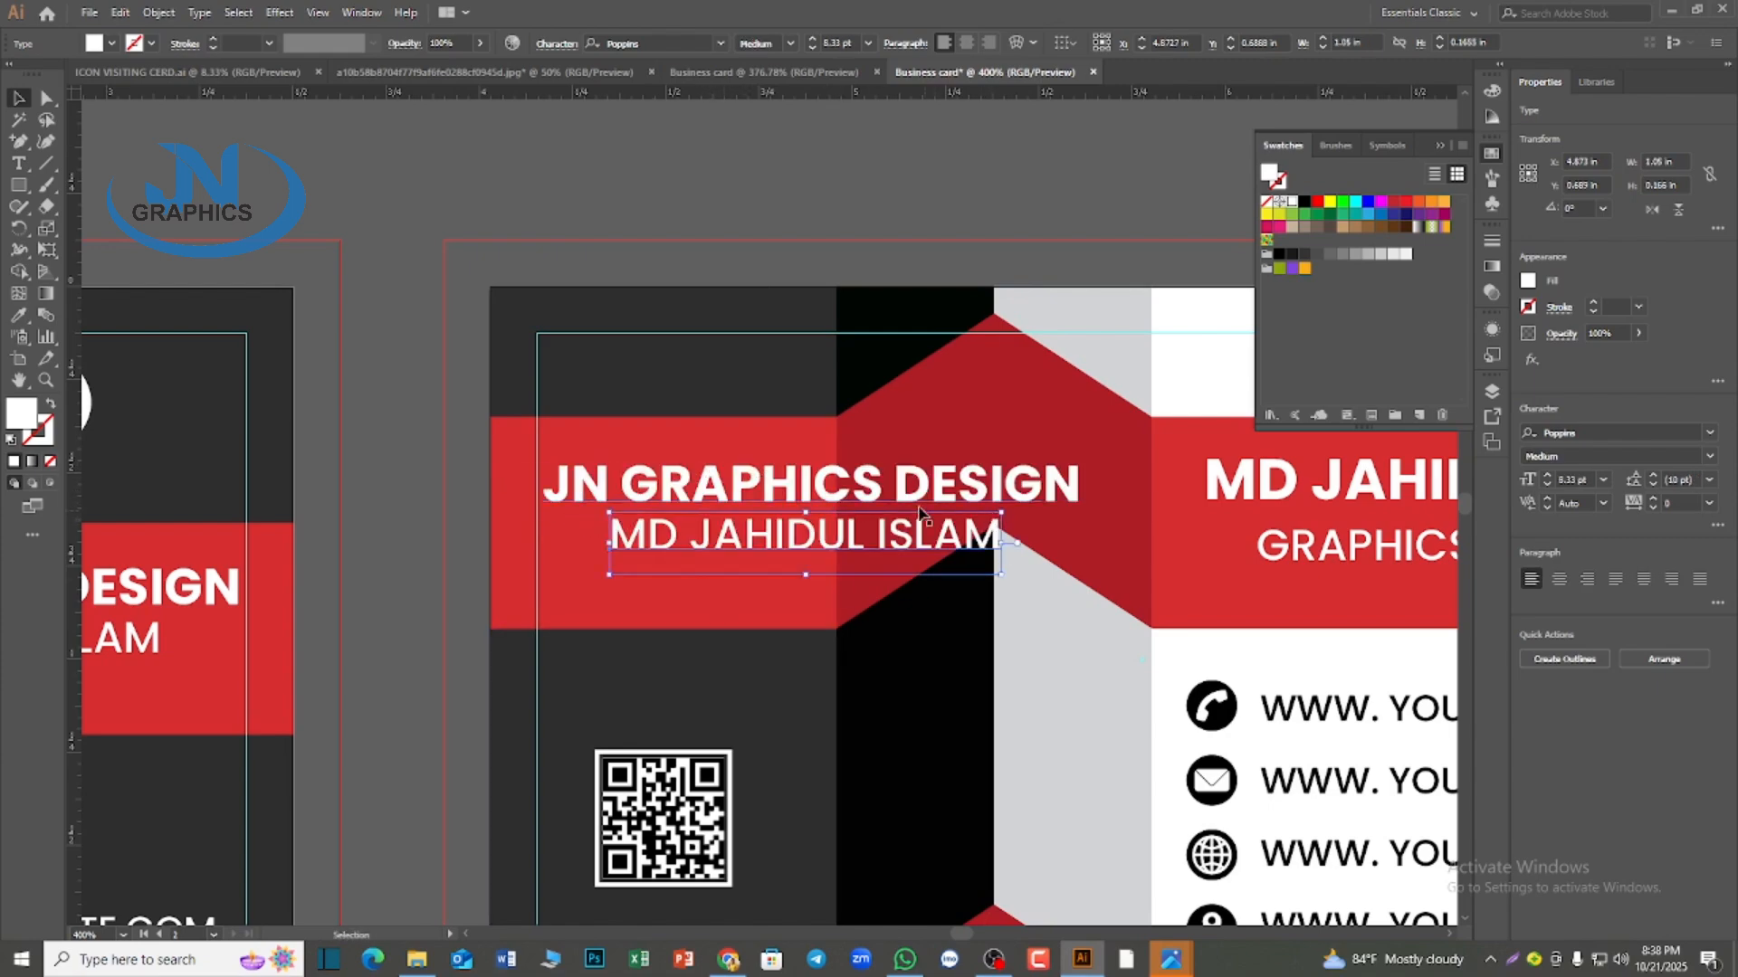
Scale both copied text lines together to about 0.82 in wide and position them inside the second card's left red band
left_click(586, 489, "shift")
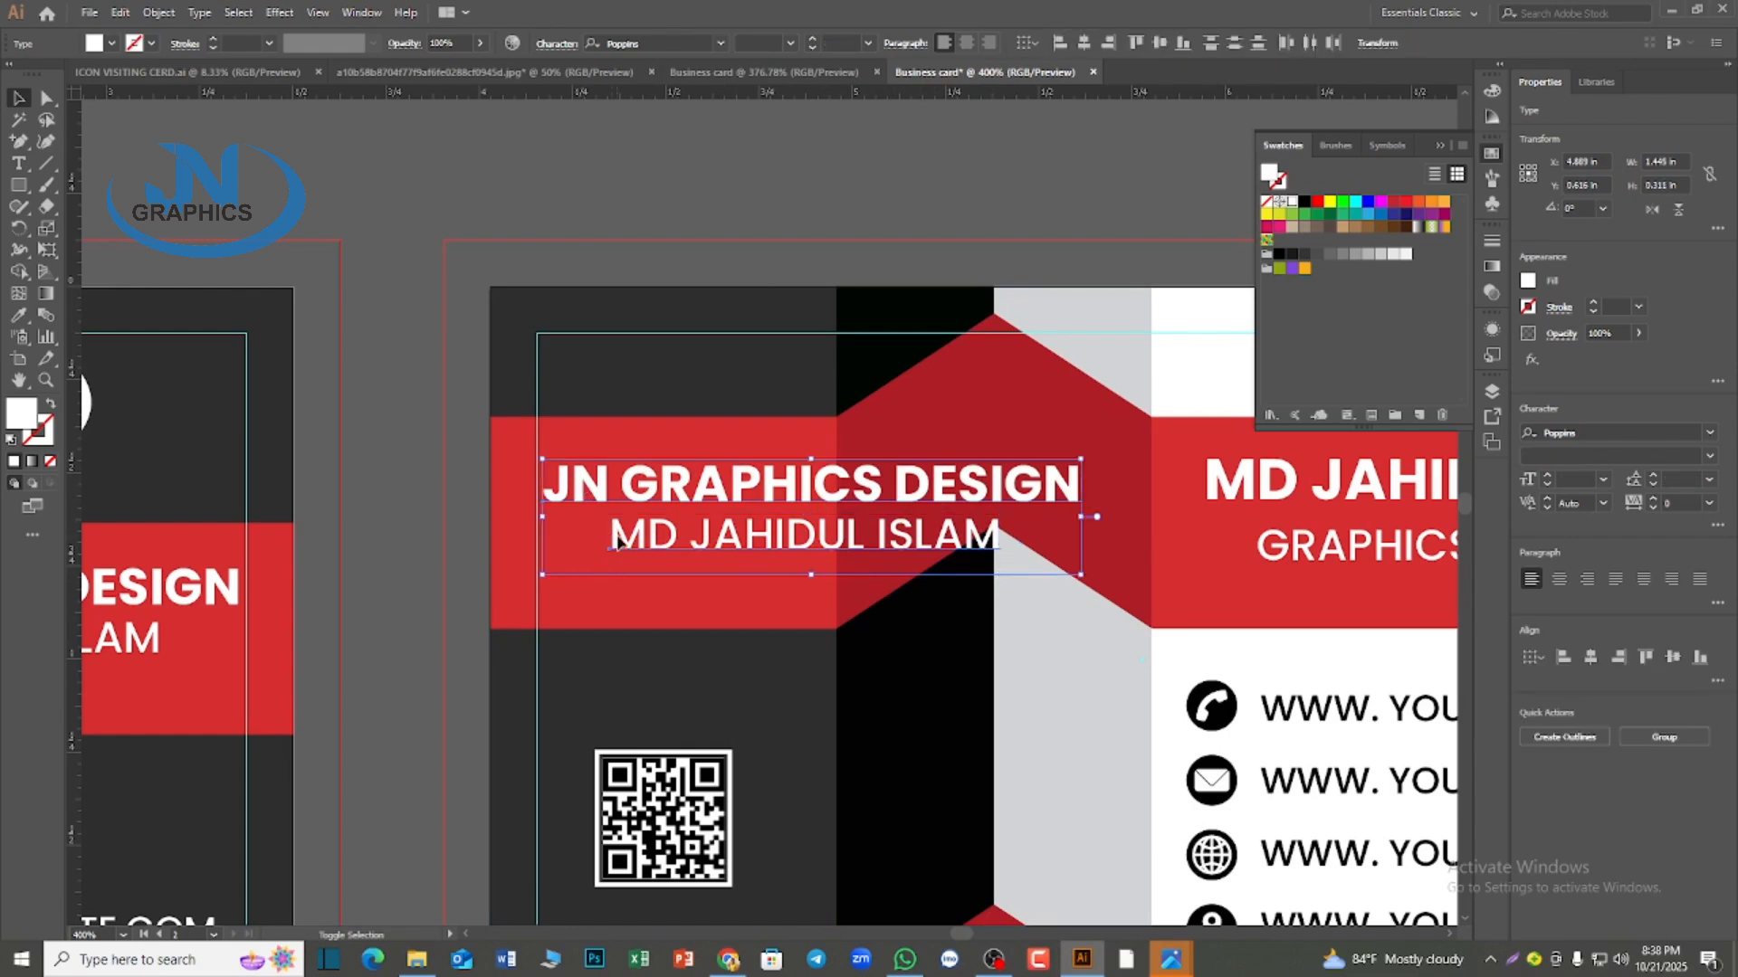
left_click(615, 538, "shift")
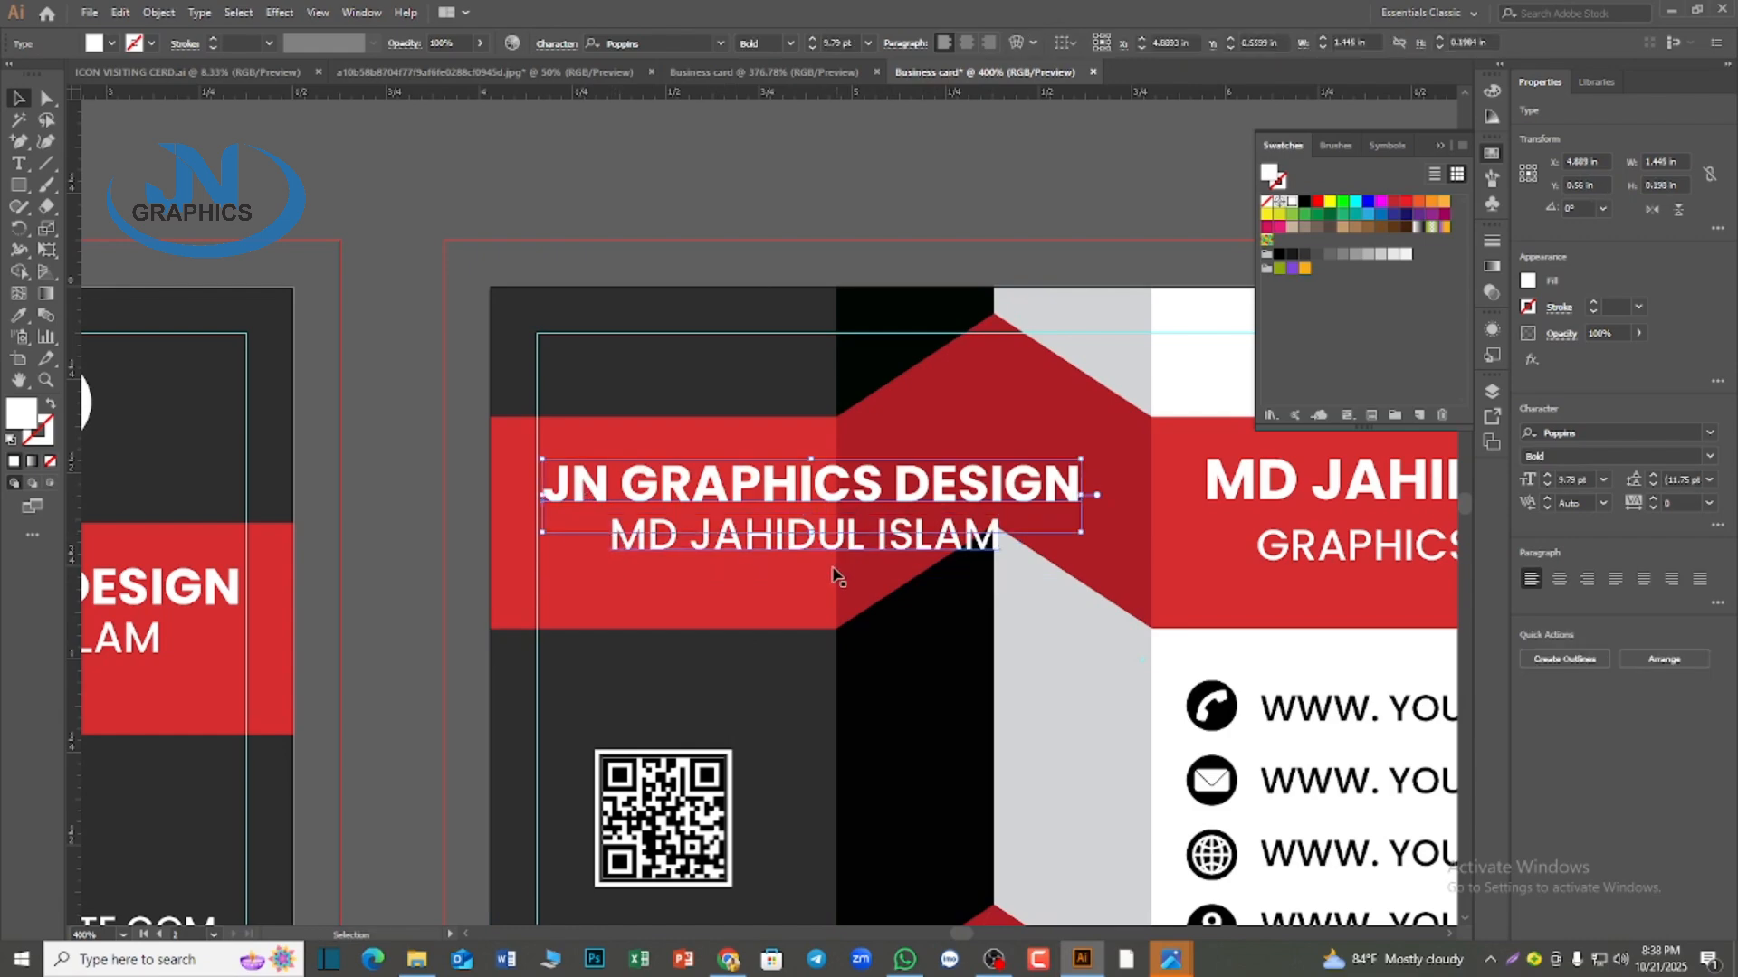
left_click(642, 554, "shift")
left_click_drag(1080, 532, 862, 549)
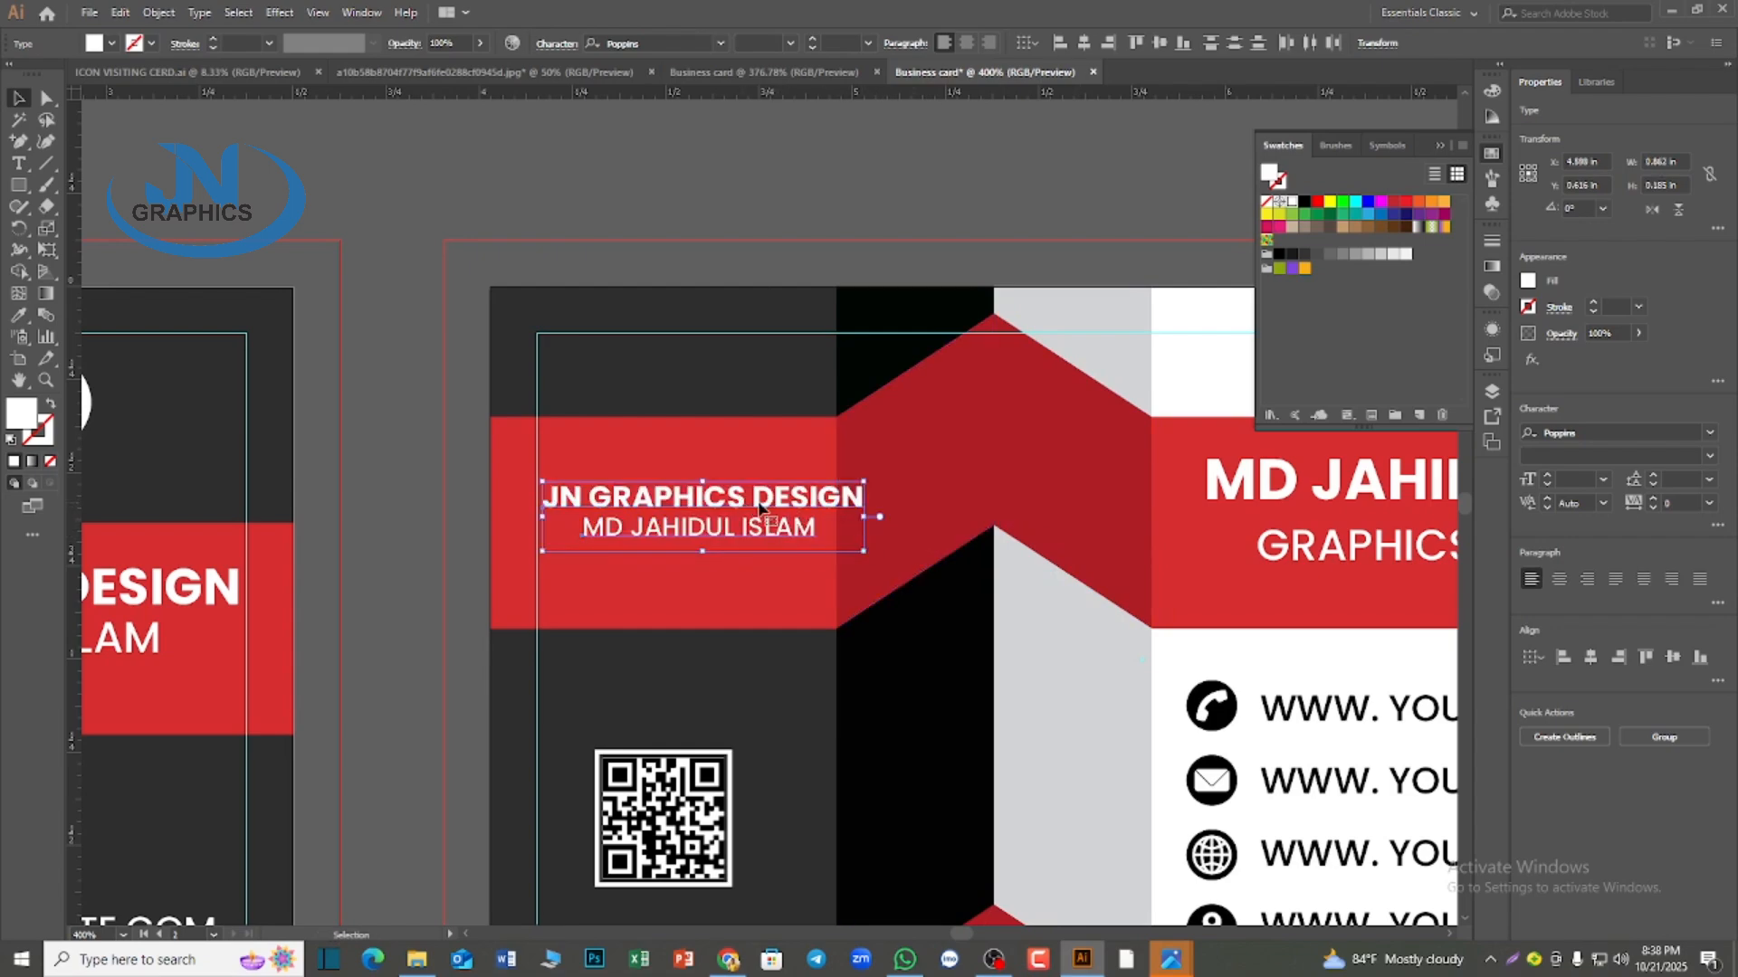
left_click_drag(760, 508, 726, 501)
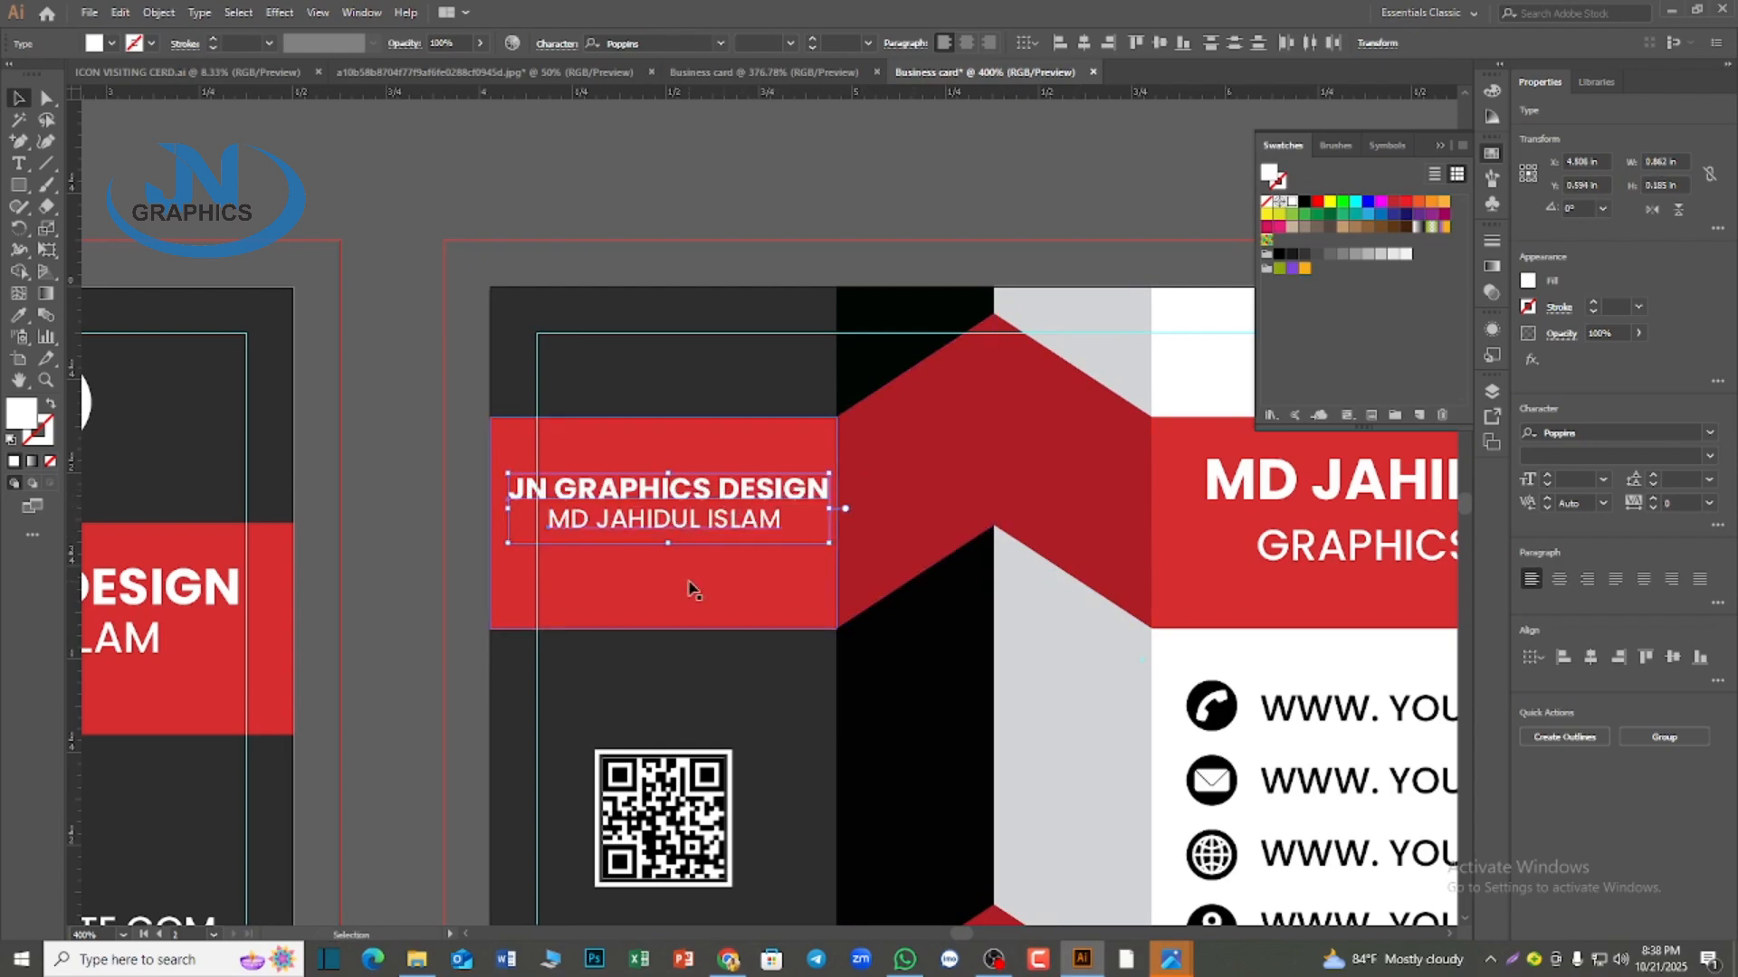
left_click_drag(829, 510, 815, 508)
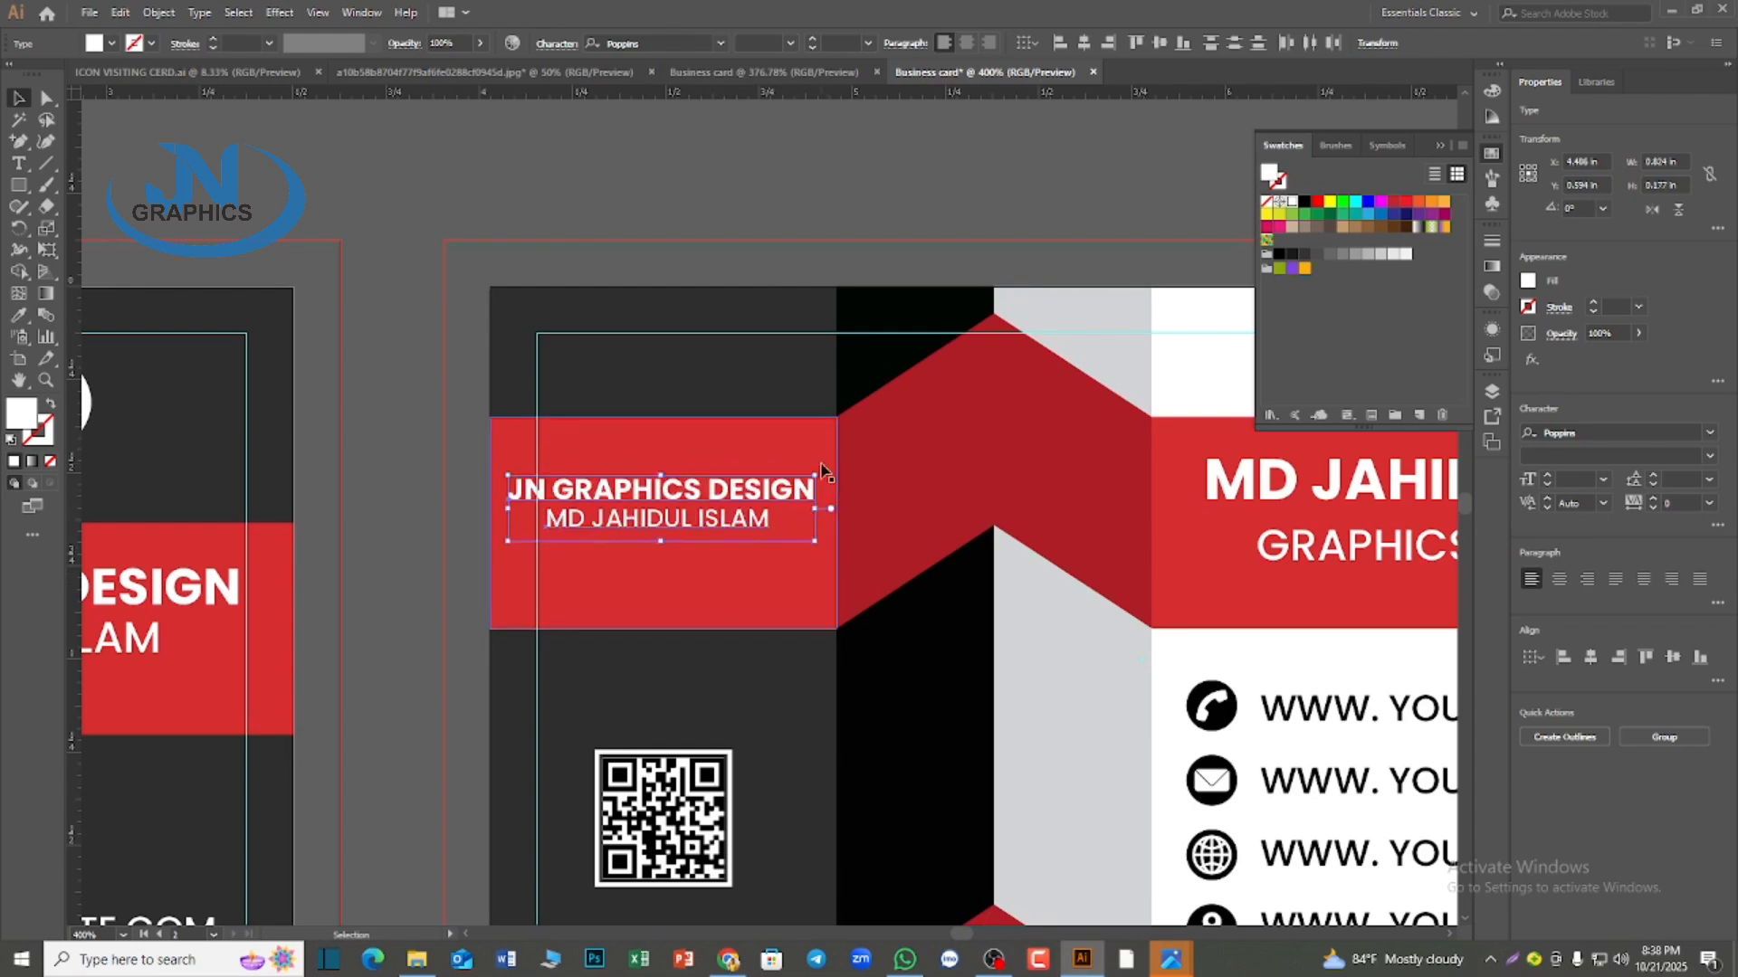
Group the two copied text lines and center the group horizontally on the second card's left red band
right_click(637, 487)
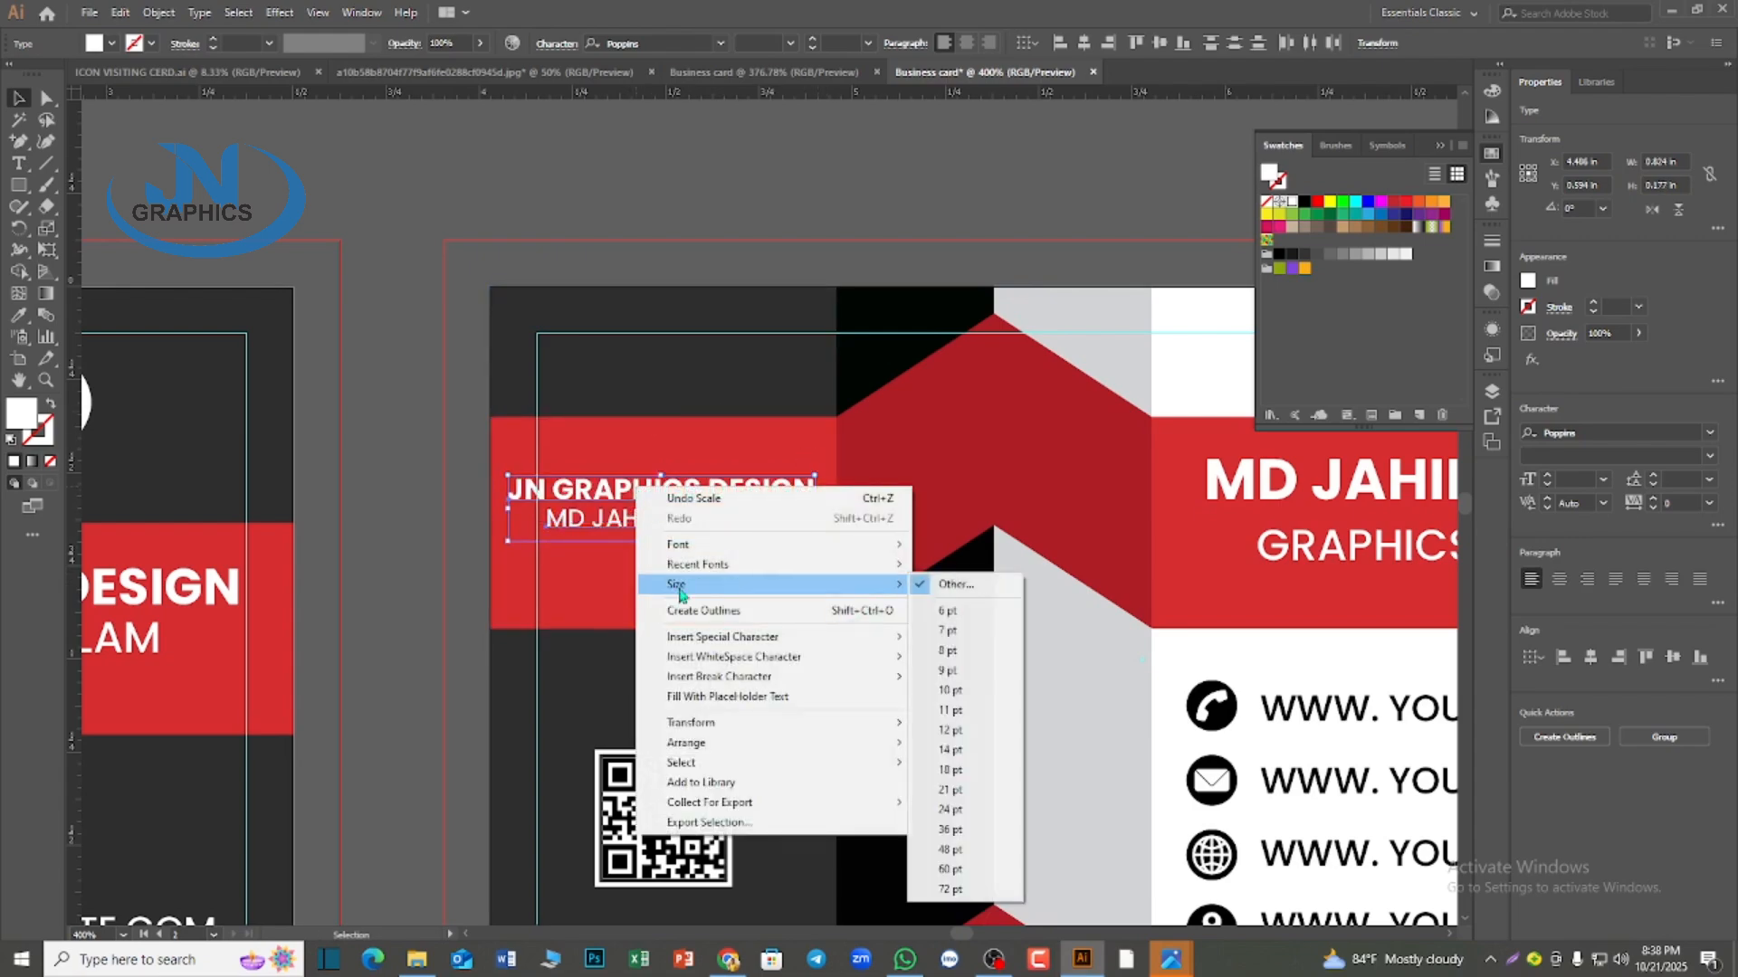
left_click(576, 508)
left_click(498, 528)
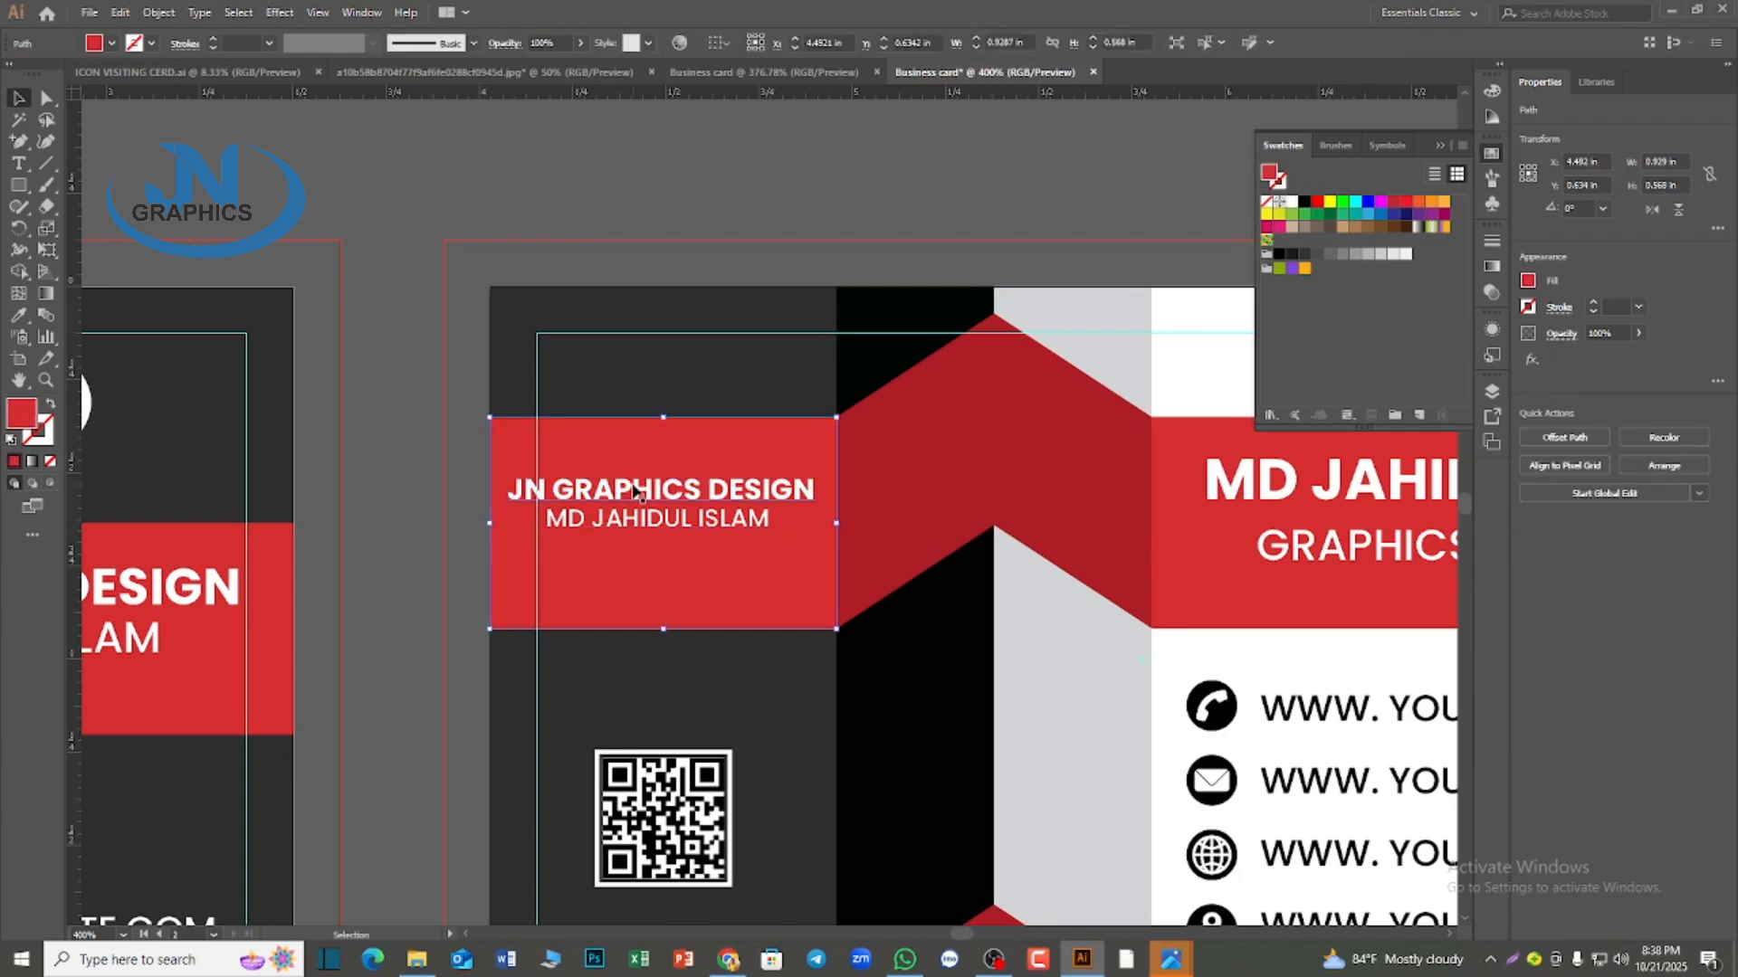
left_click(619, 488)
left_click(608, 524, "shift")
right_click(608, 524)
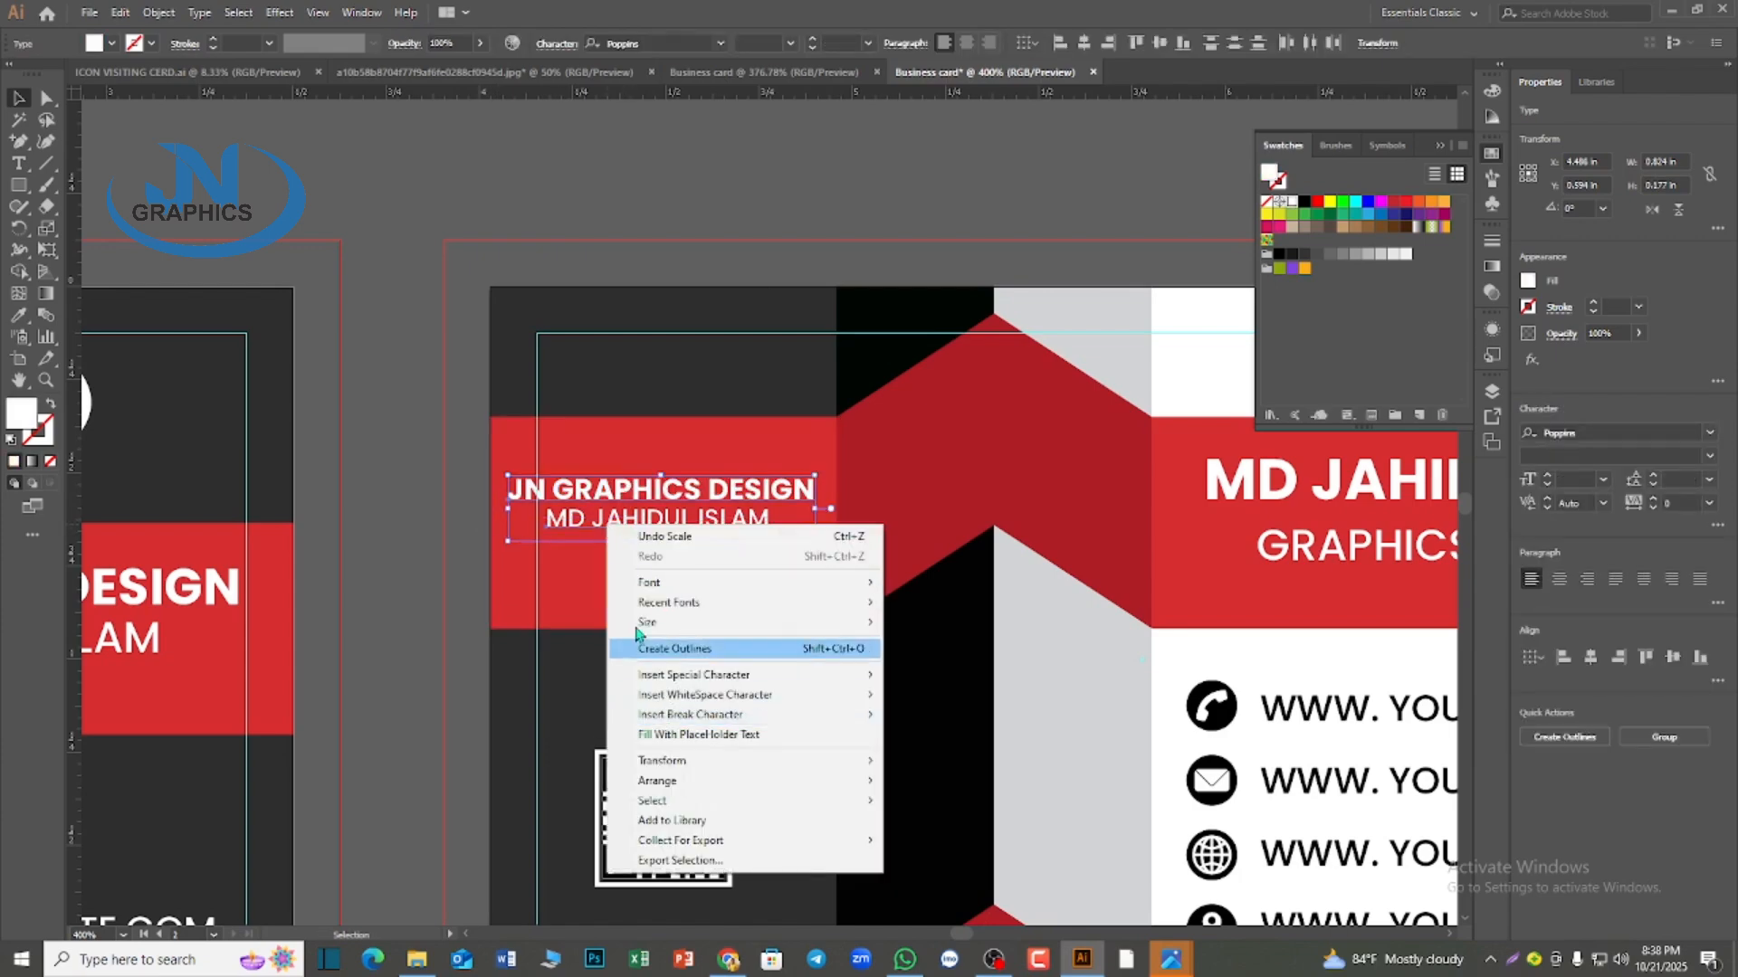
left_click(639, 505)
key("ctrl+g")
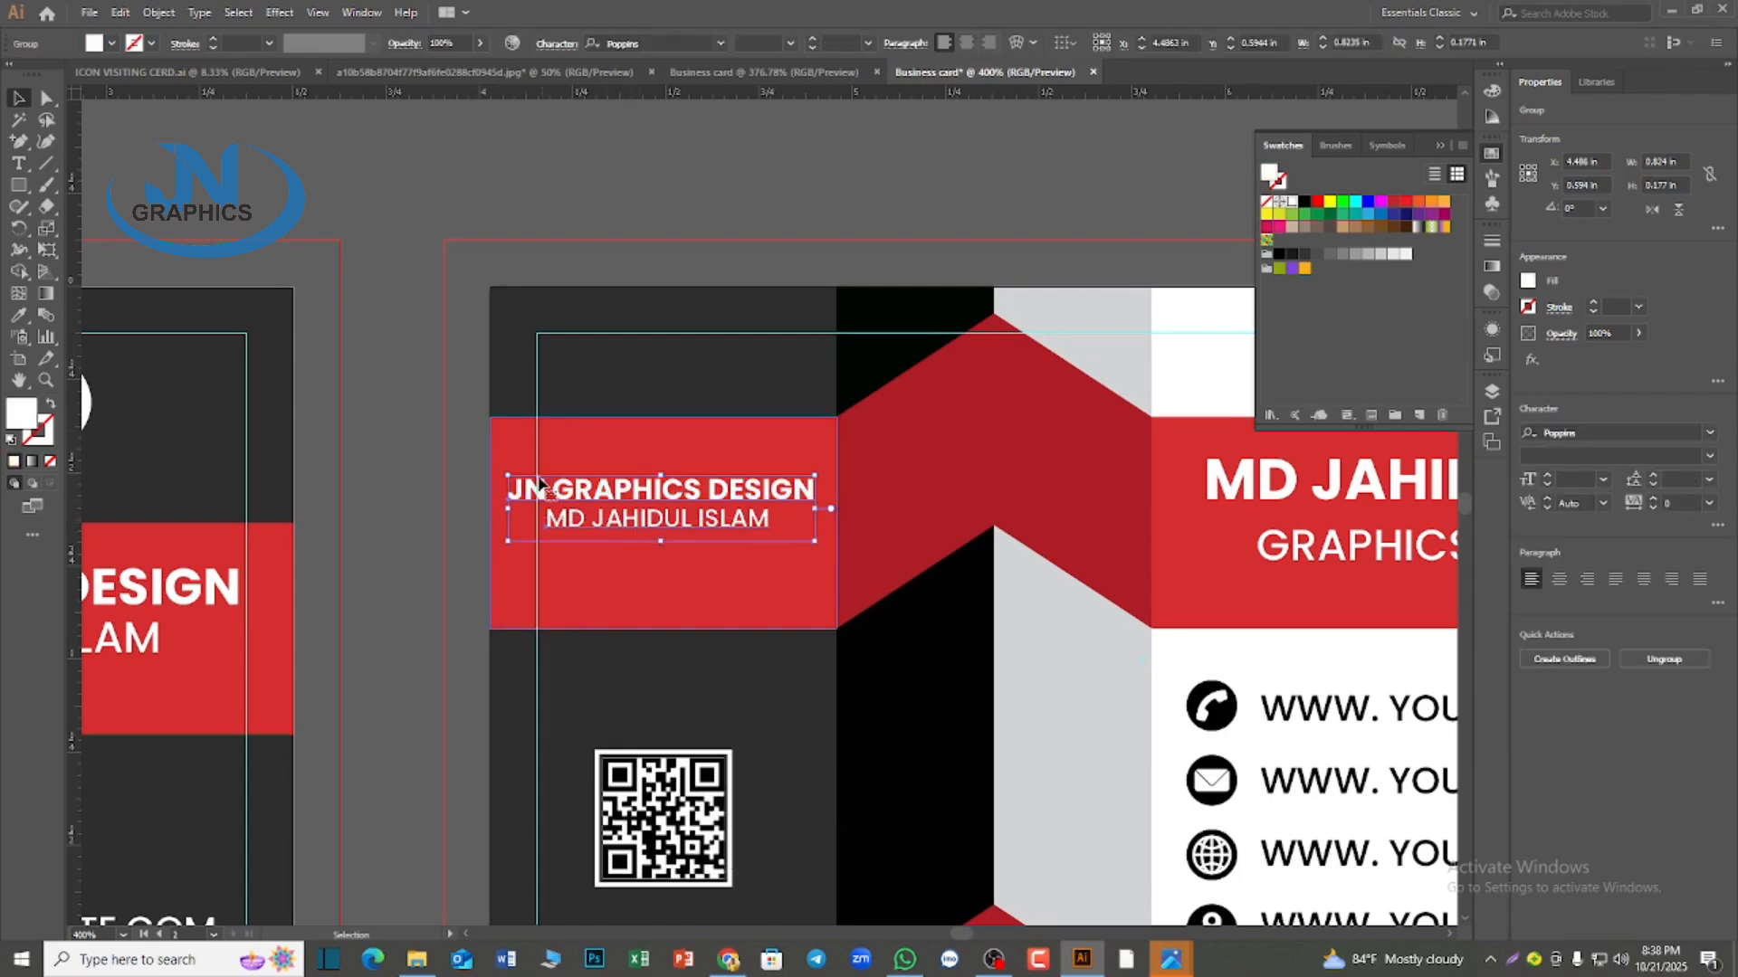
left_click(639, 562, "shift")
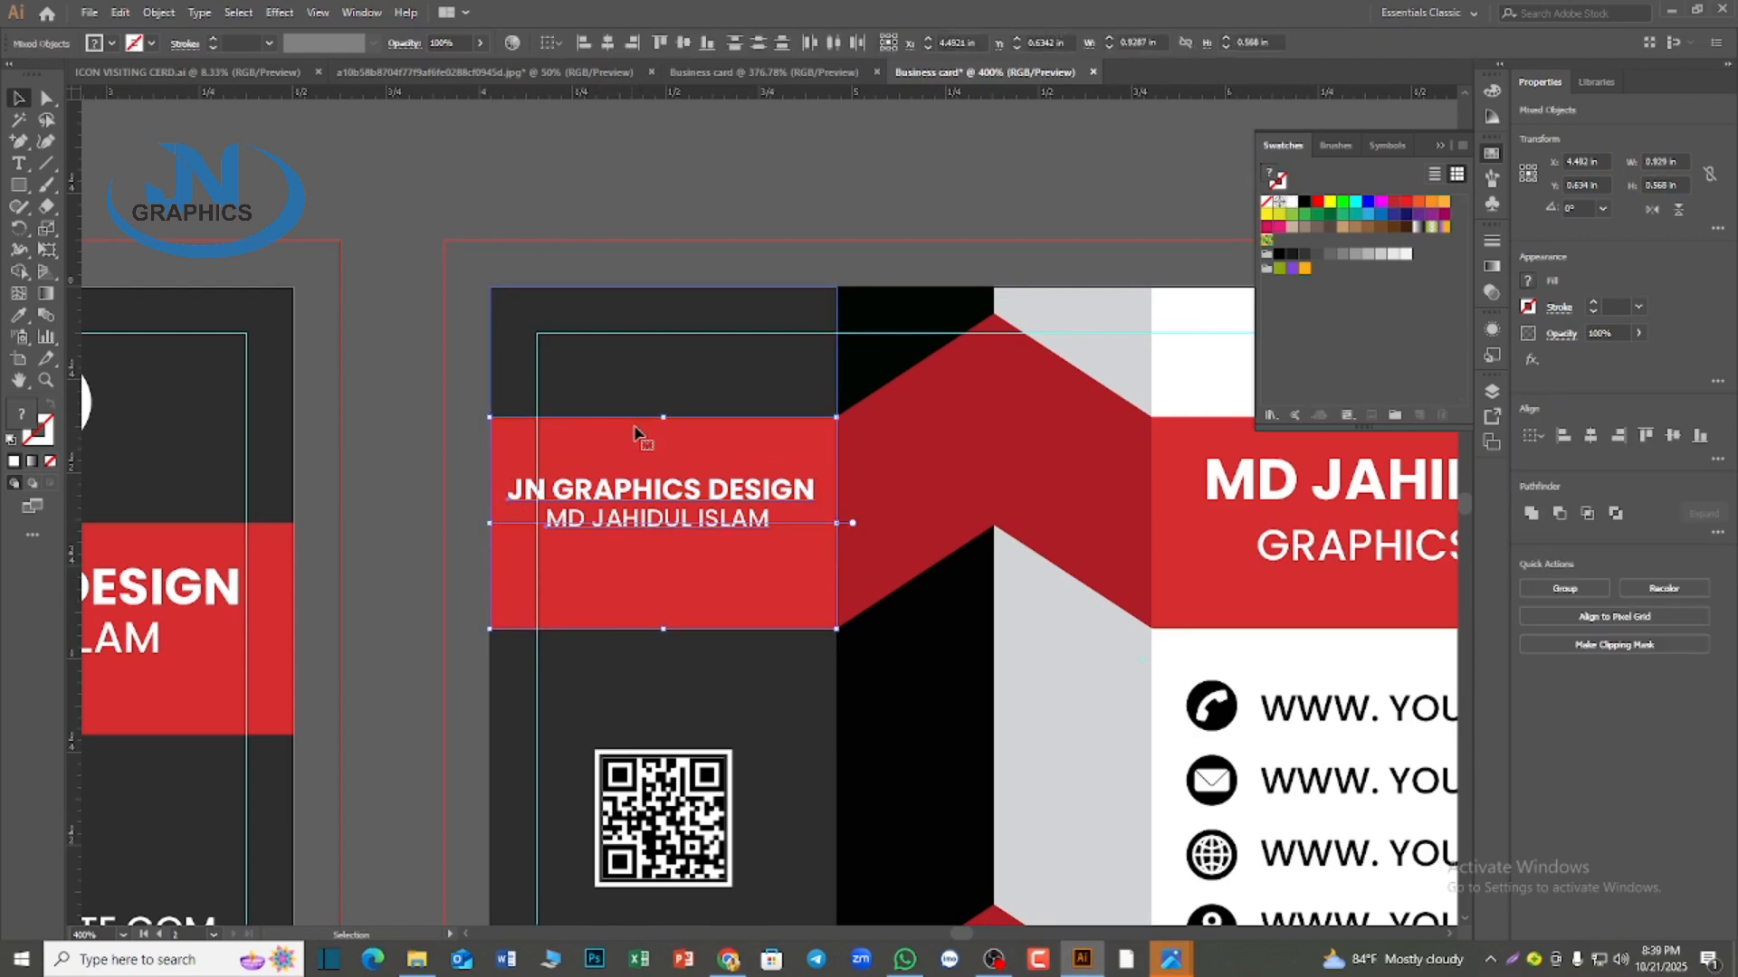
left_click(609, 42)
left_click(674, 656)
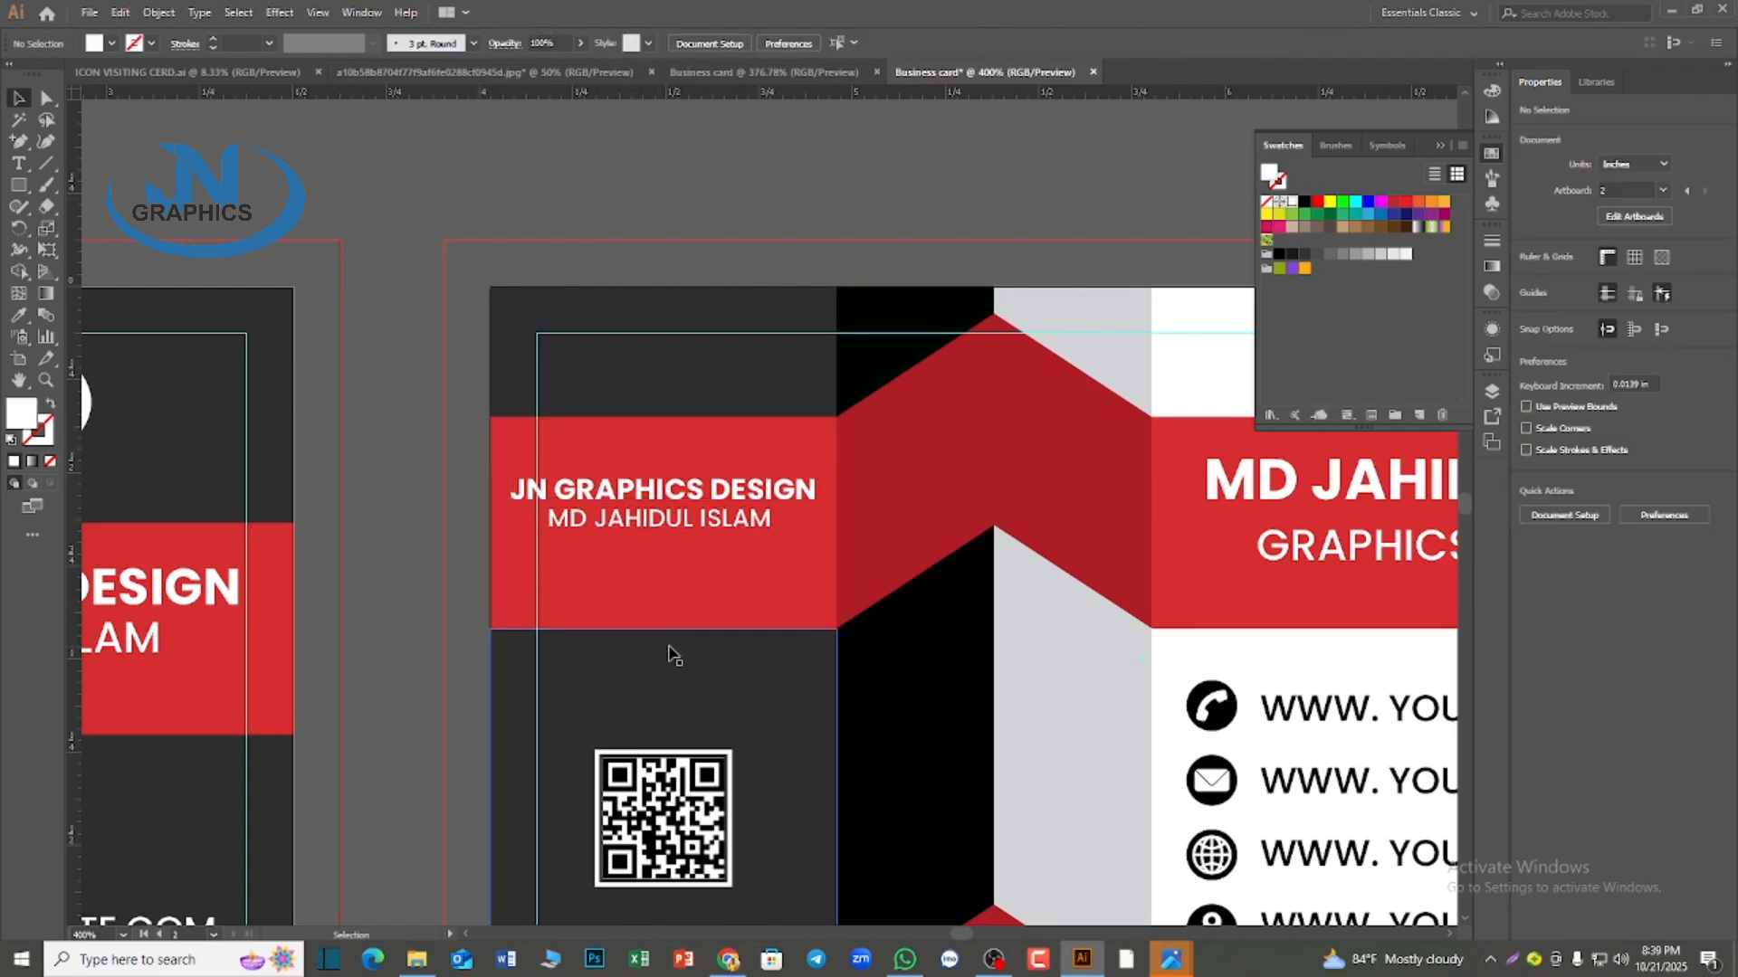
Lower the second card's QR code within the dark panel and move the grouped company and person name text directly above it
scroll(674, 656, "down", 2)
scroll(670, 652, "up", 3)
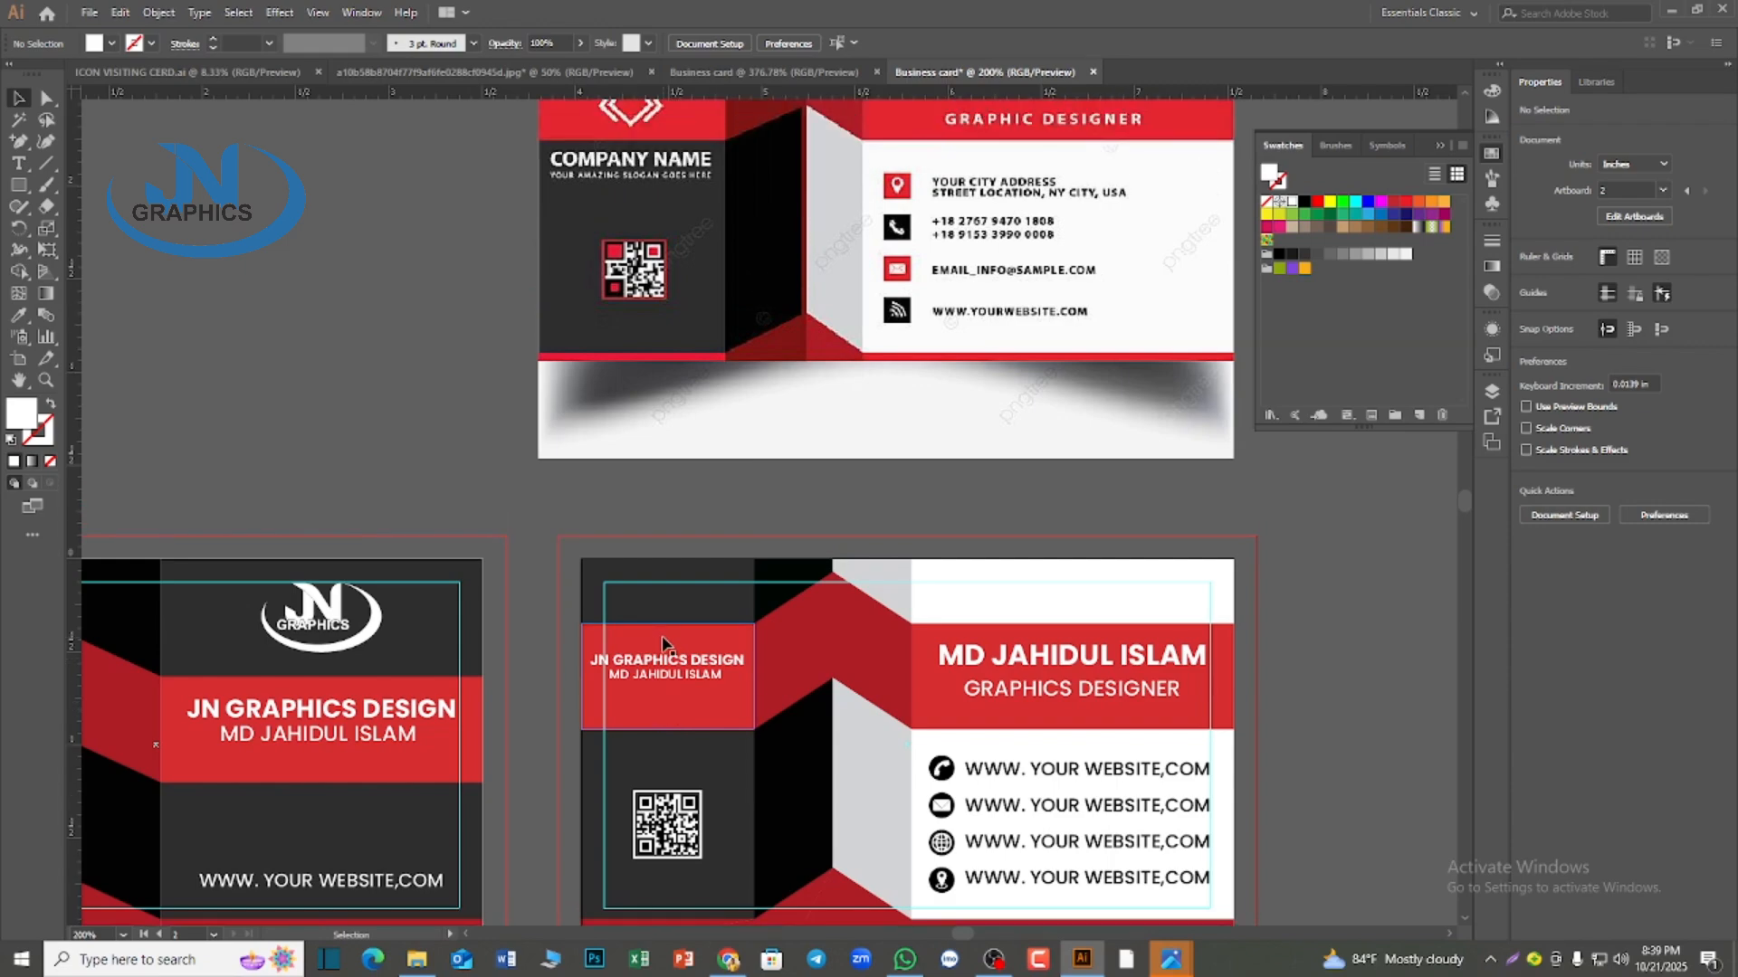
scroll(662, 644, "up", 1)
scroll(660, 636, "down", 1)
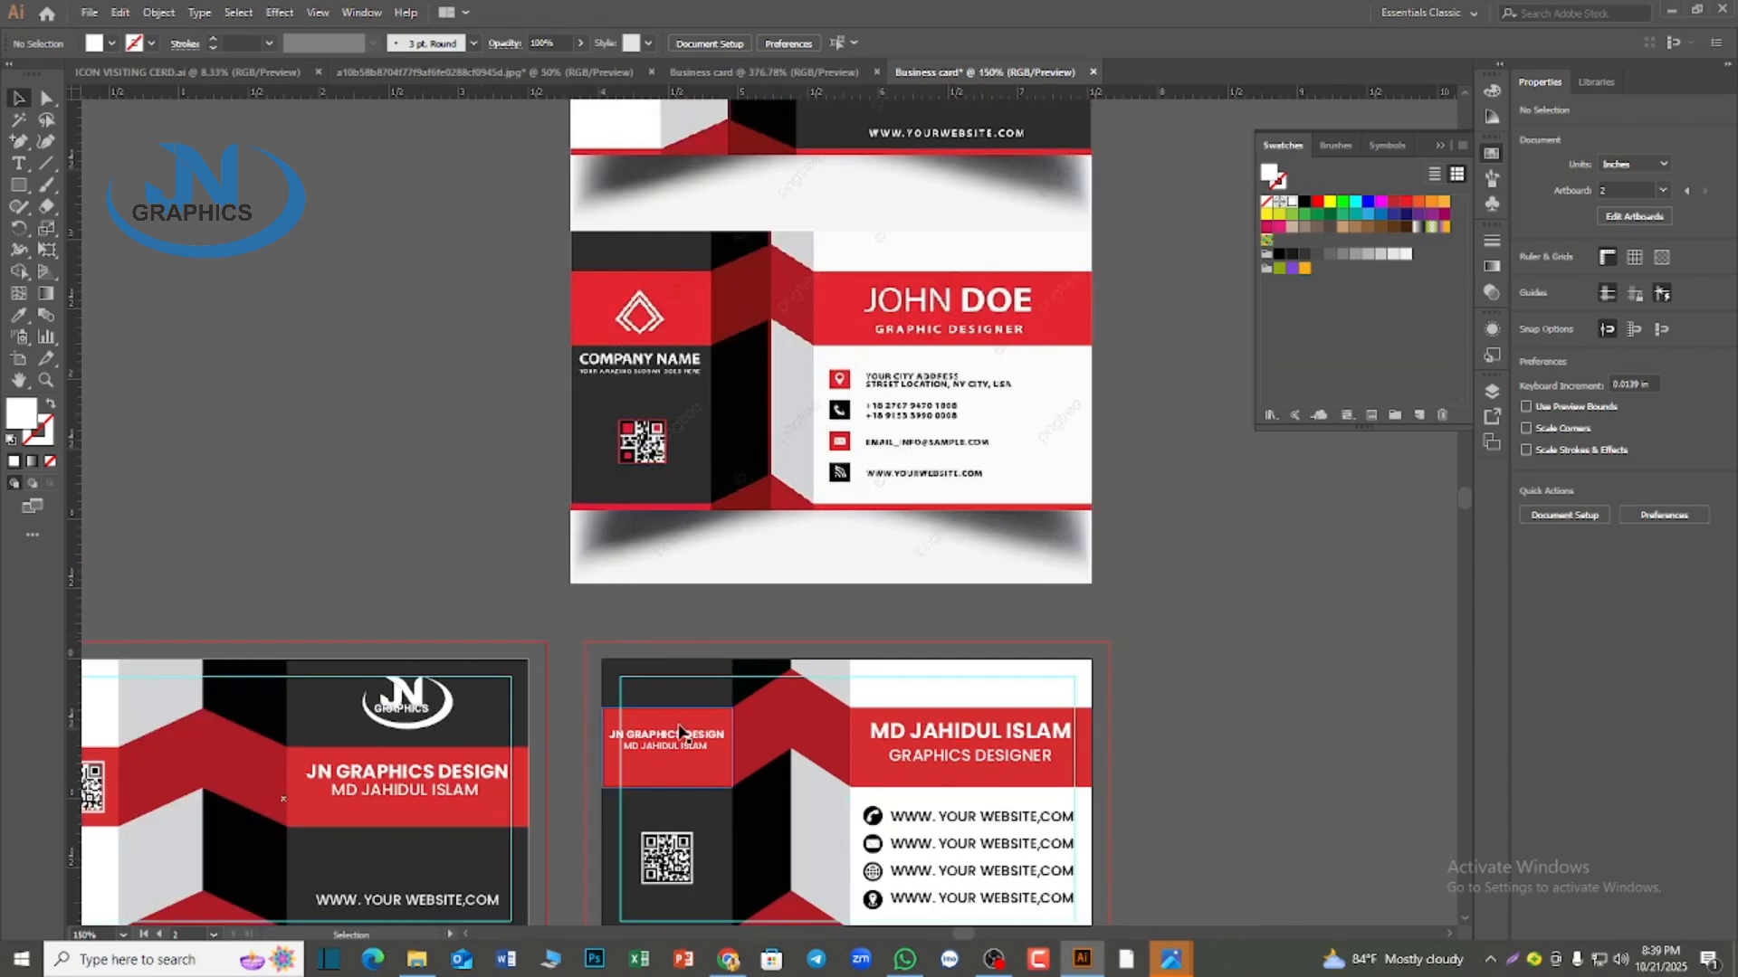
scroll(703, 812, "down", 1)
scroll(702, 812, "up", 1)
left_click_drag(663, 802, 660, 832)
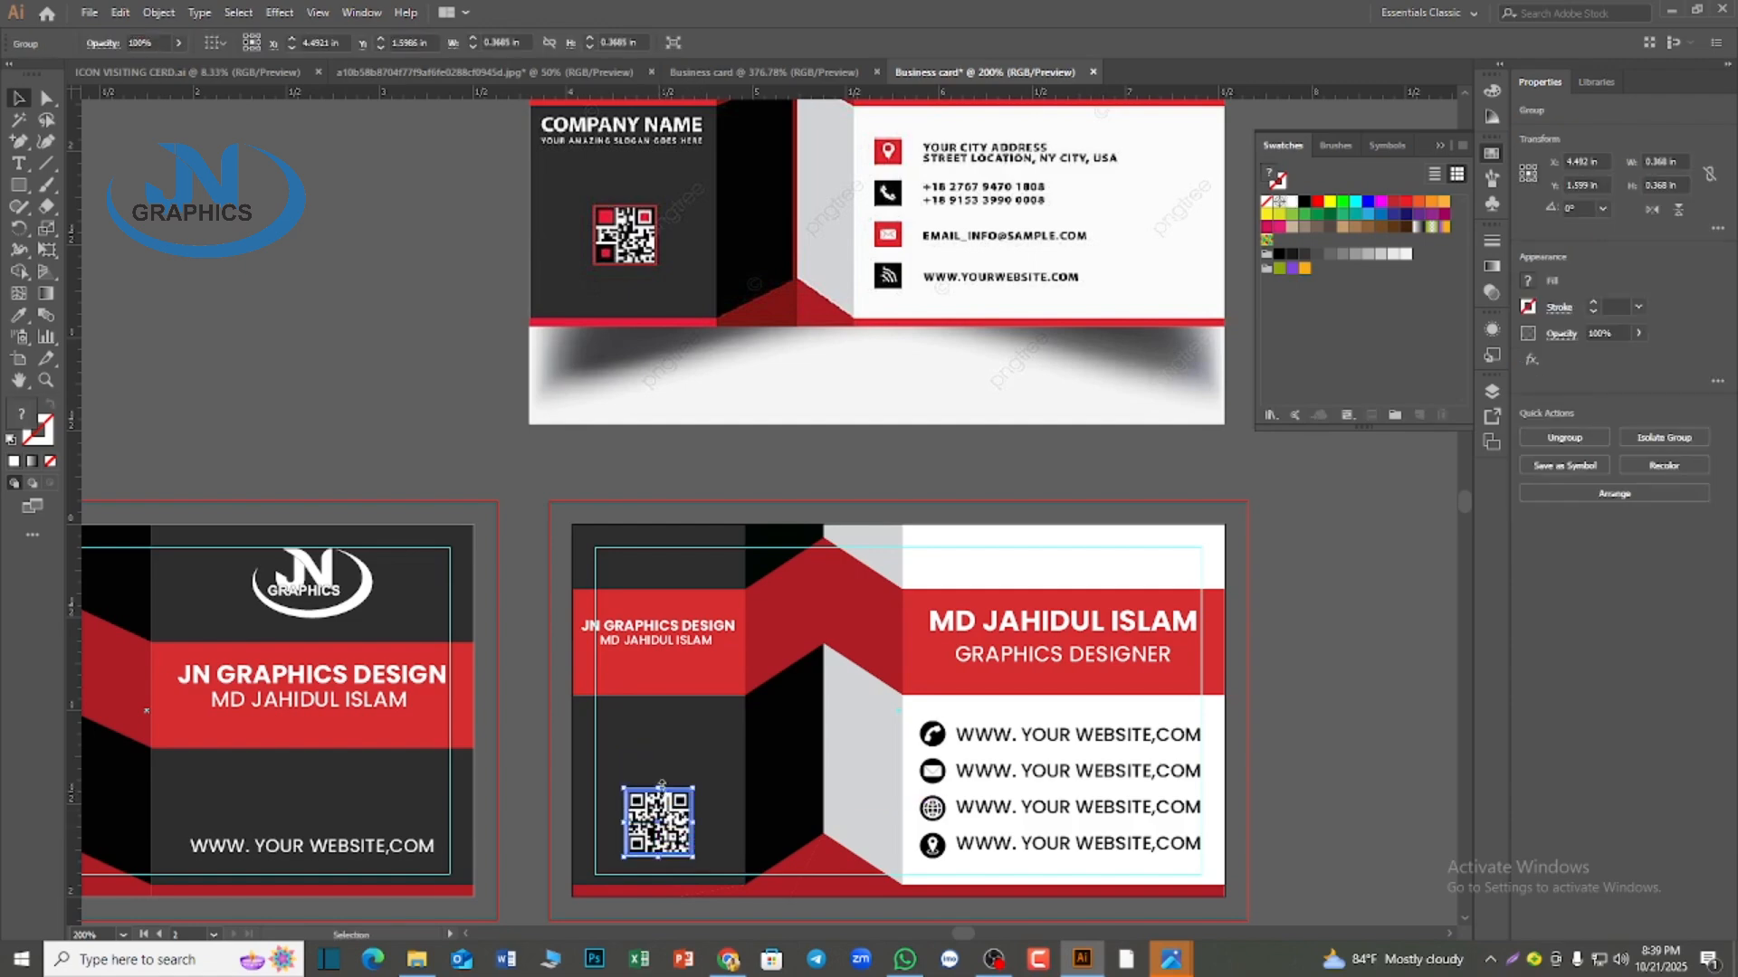
left_click_drag(631, 625, 640, 737)
left_click(380, 475)
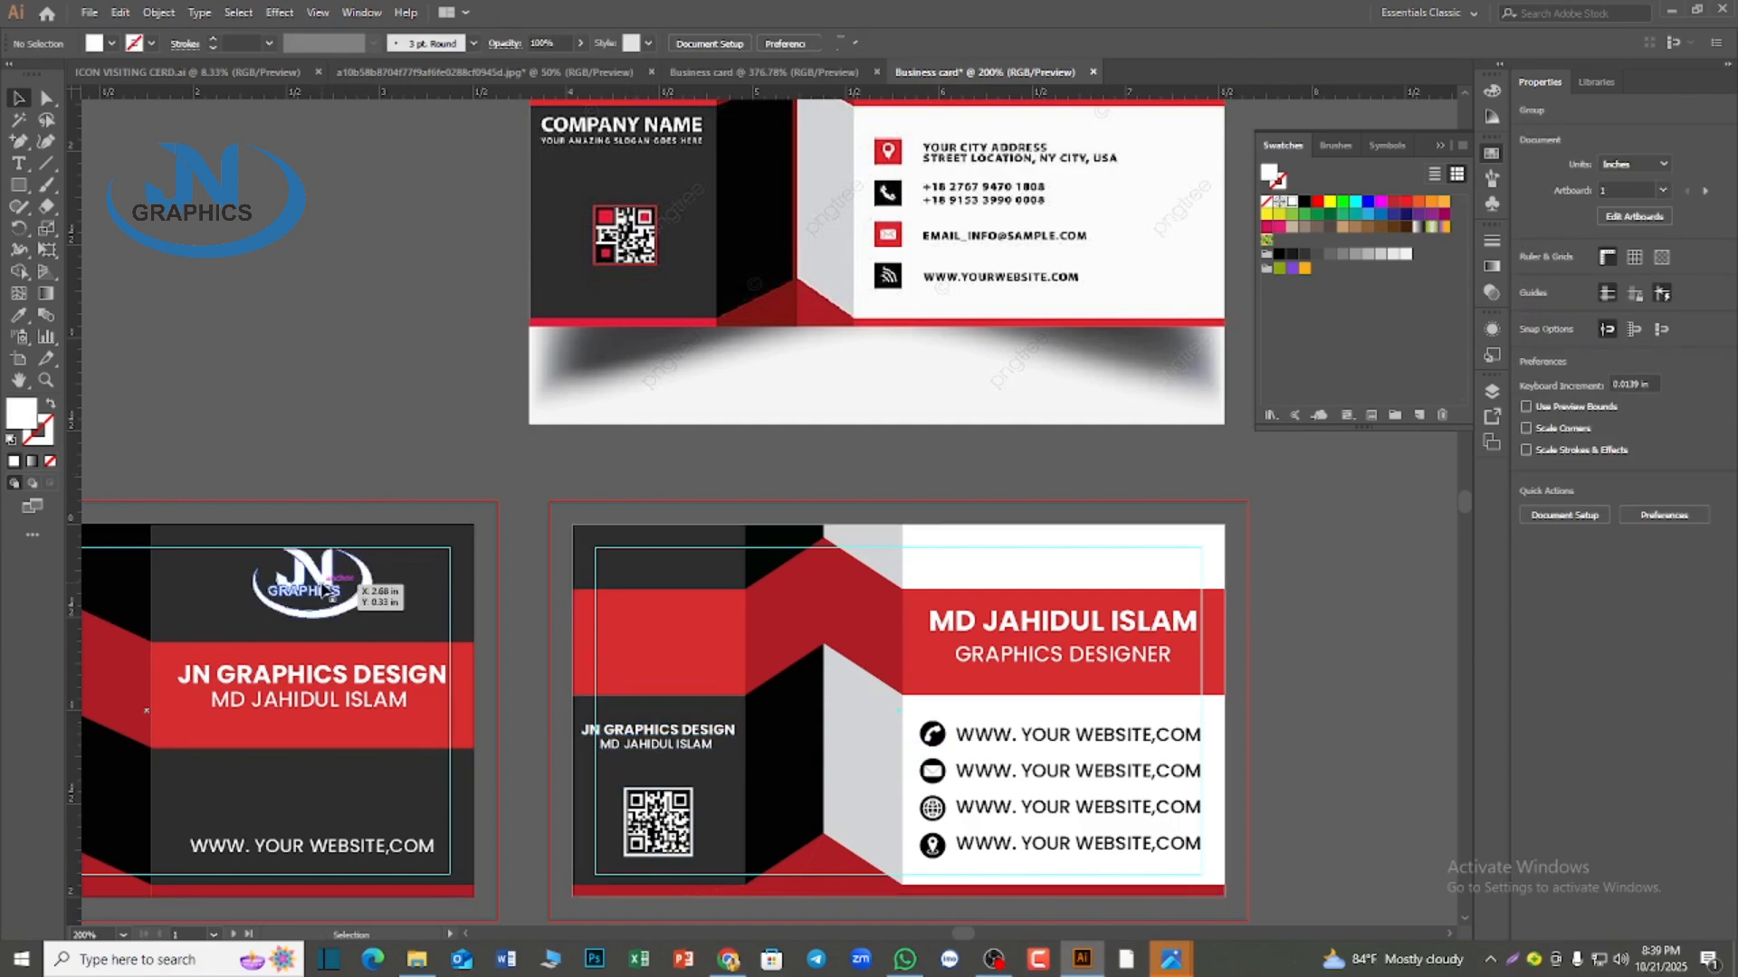
Duplicate the white JN Graphics logo from the first card onto the second card's left red band and center it horizontally there
left_click_drag(324, 592, 662, 652)
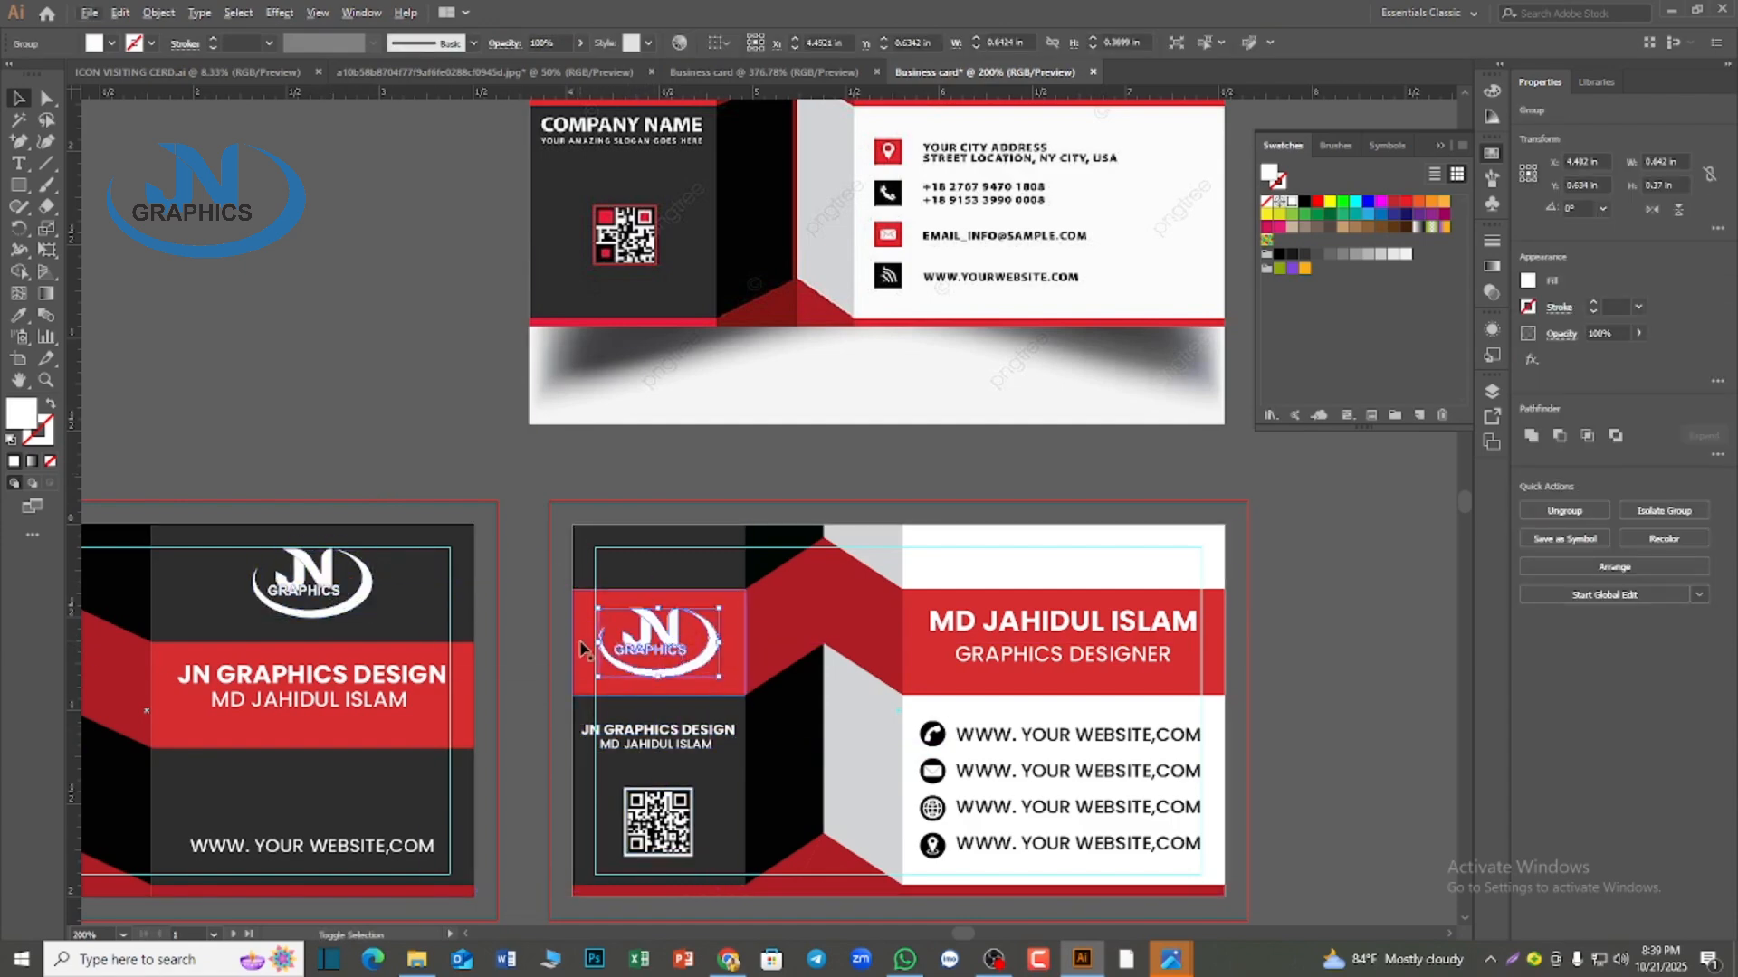
left_click(582, 649, "shift")
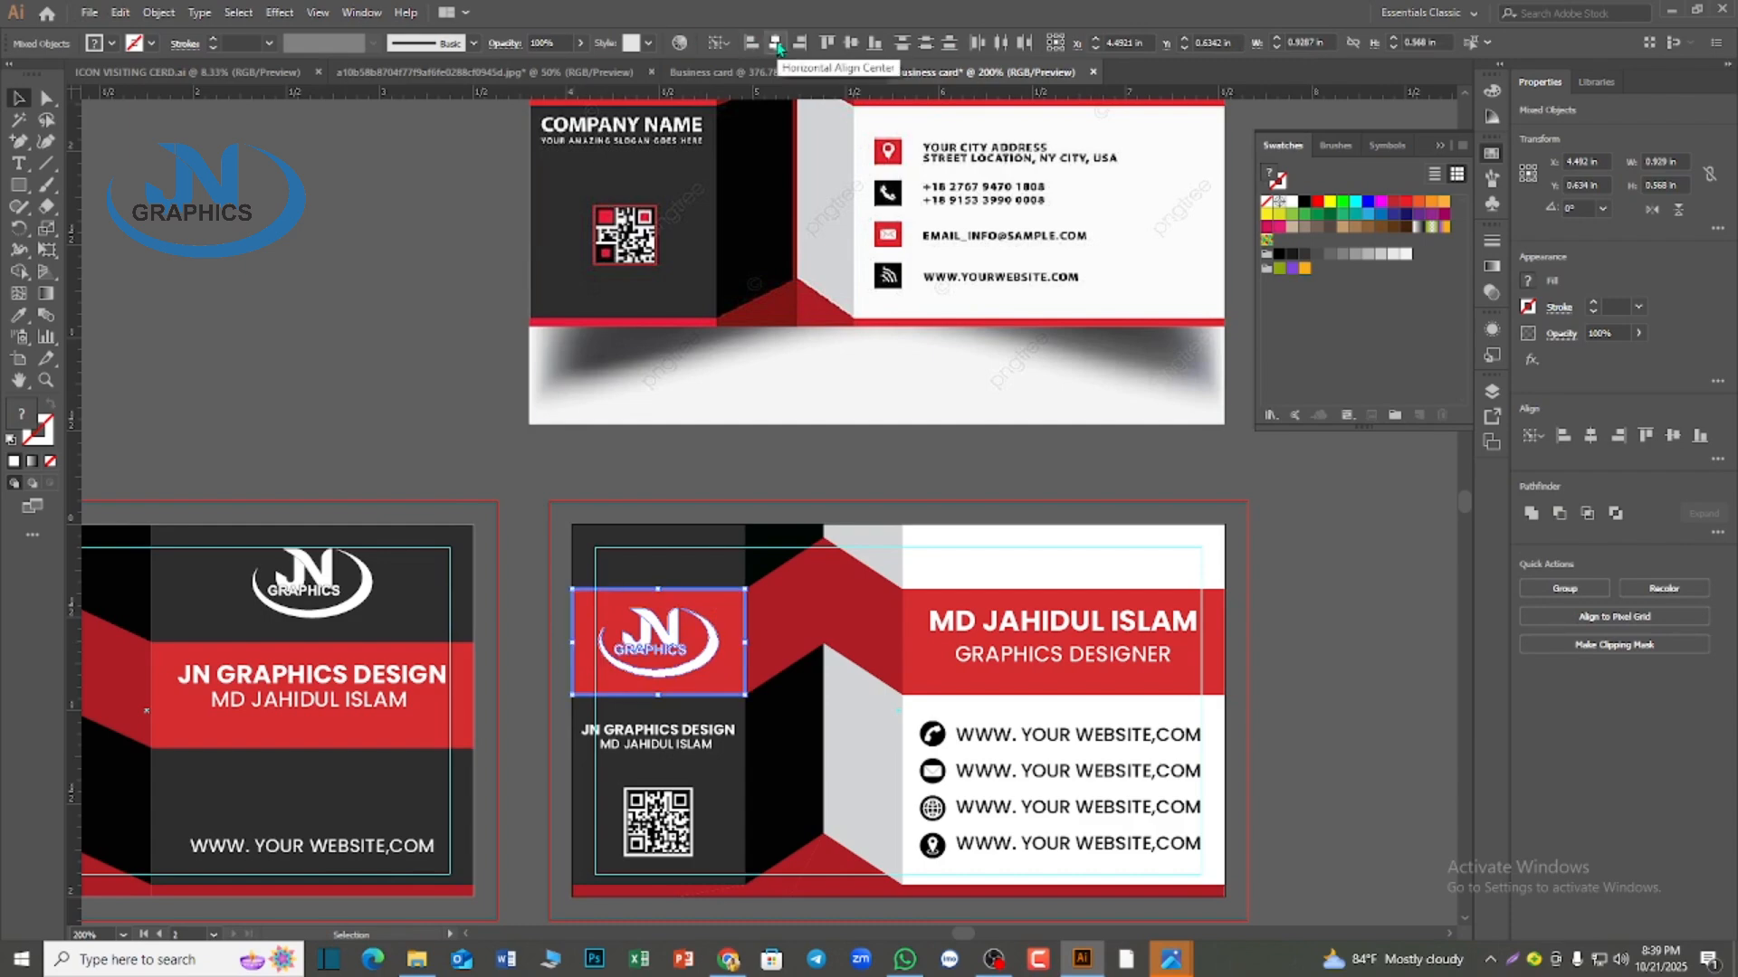
left_click(463, 434)
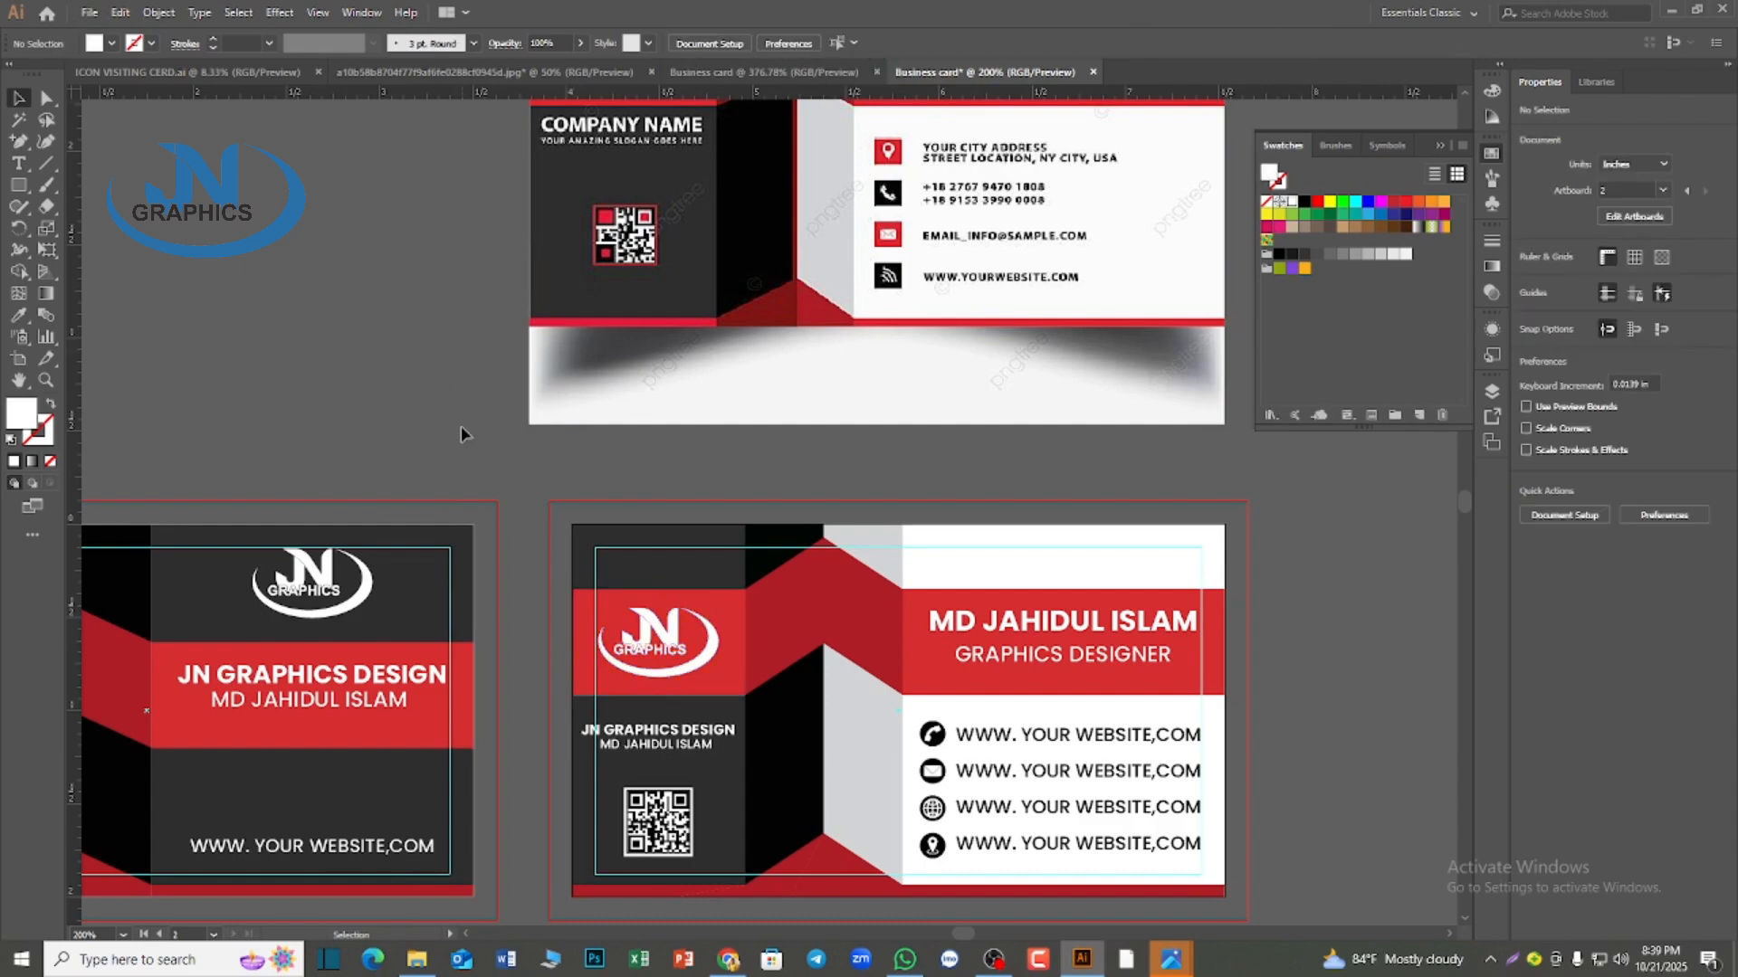
Delete the 3.25 × 1.75 in inner margin guide rectangle from the second card
scroll(463, 434, "down", 1)
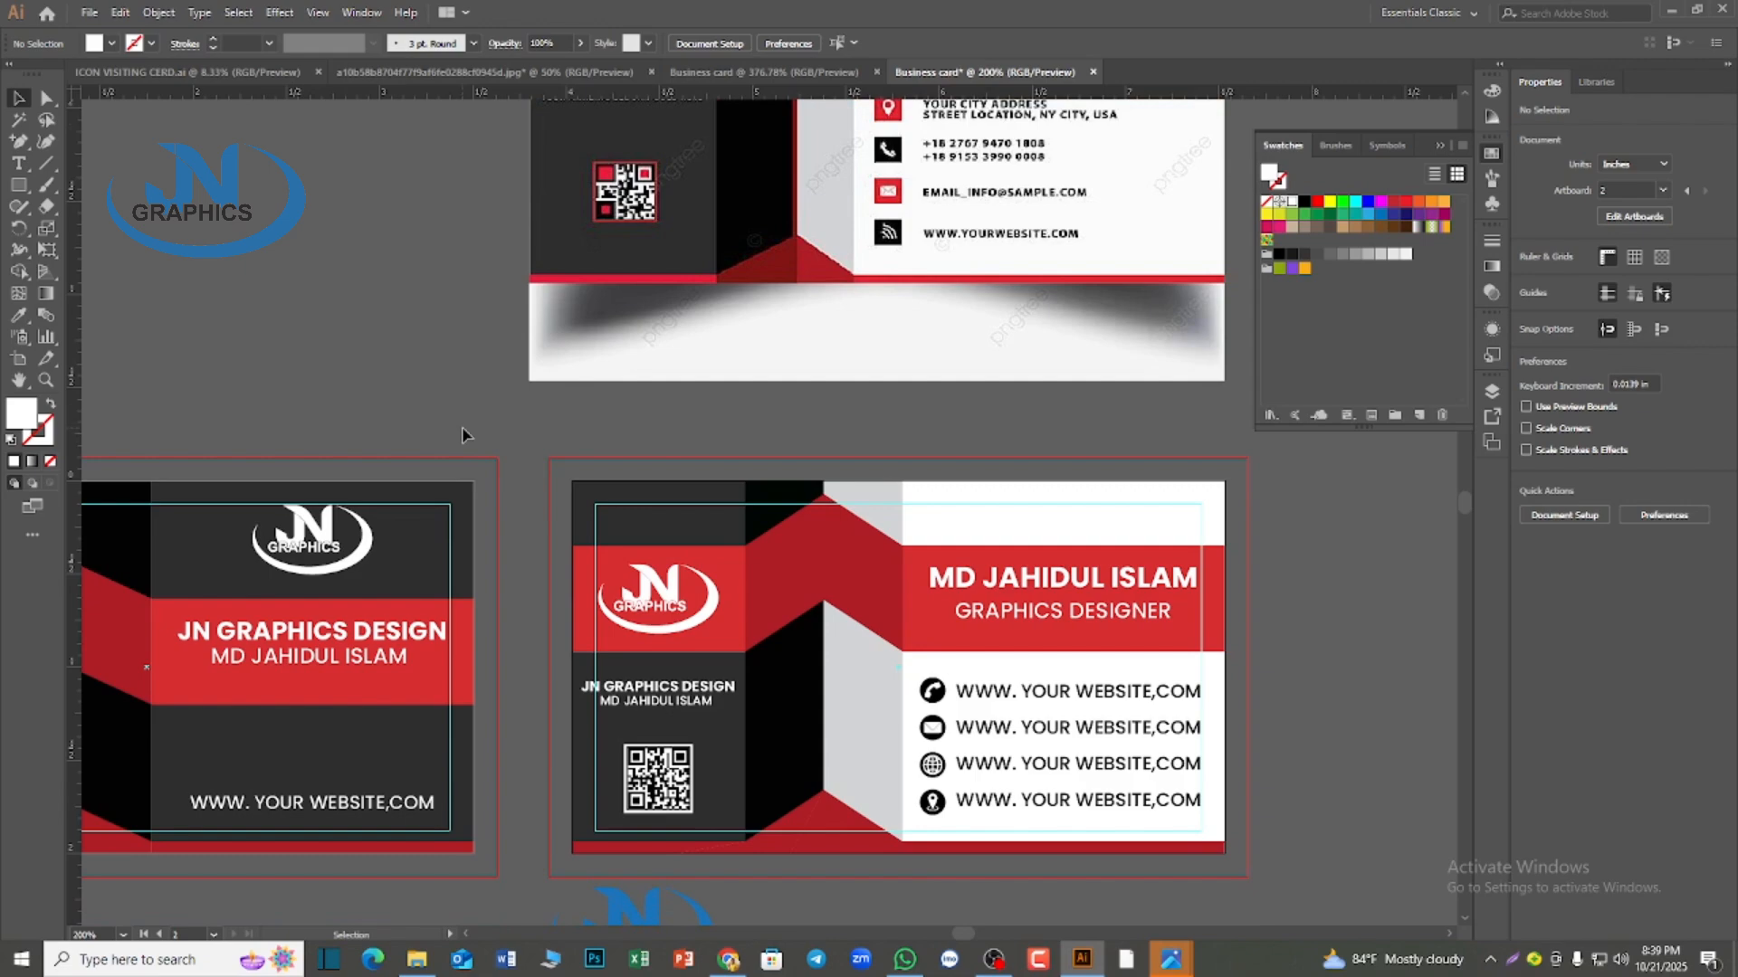
scroll(462, 435, "down", 2)
scroll(435, 488, "up", 2)
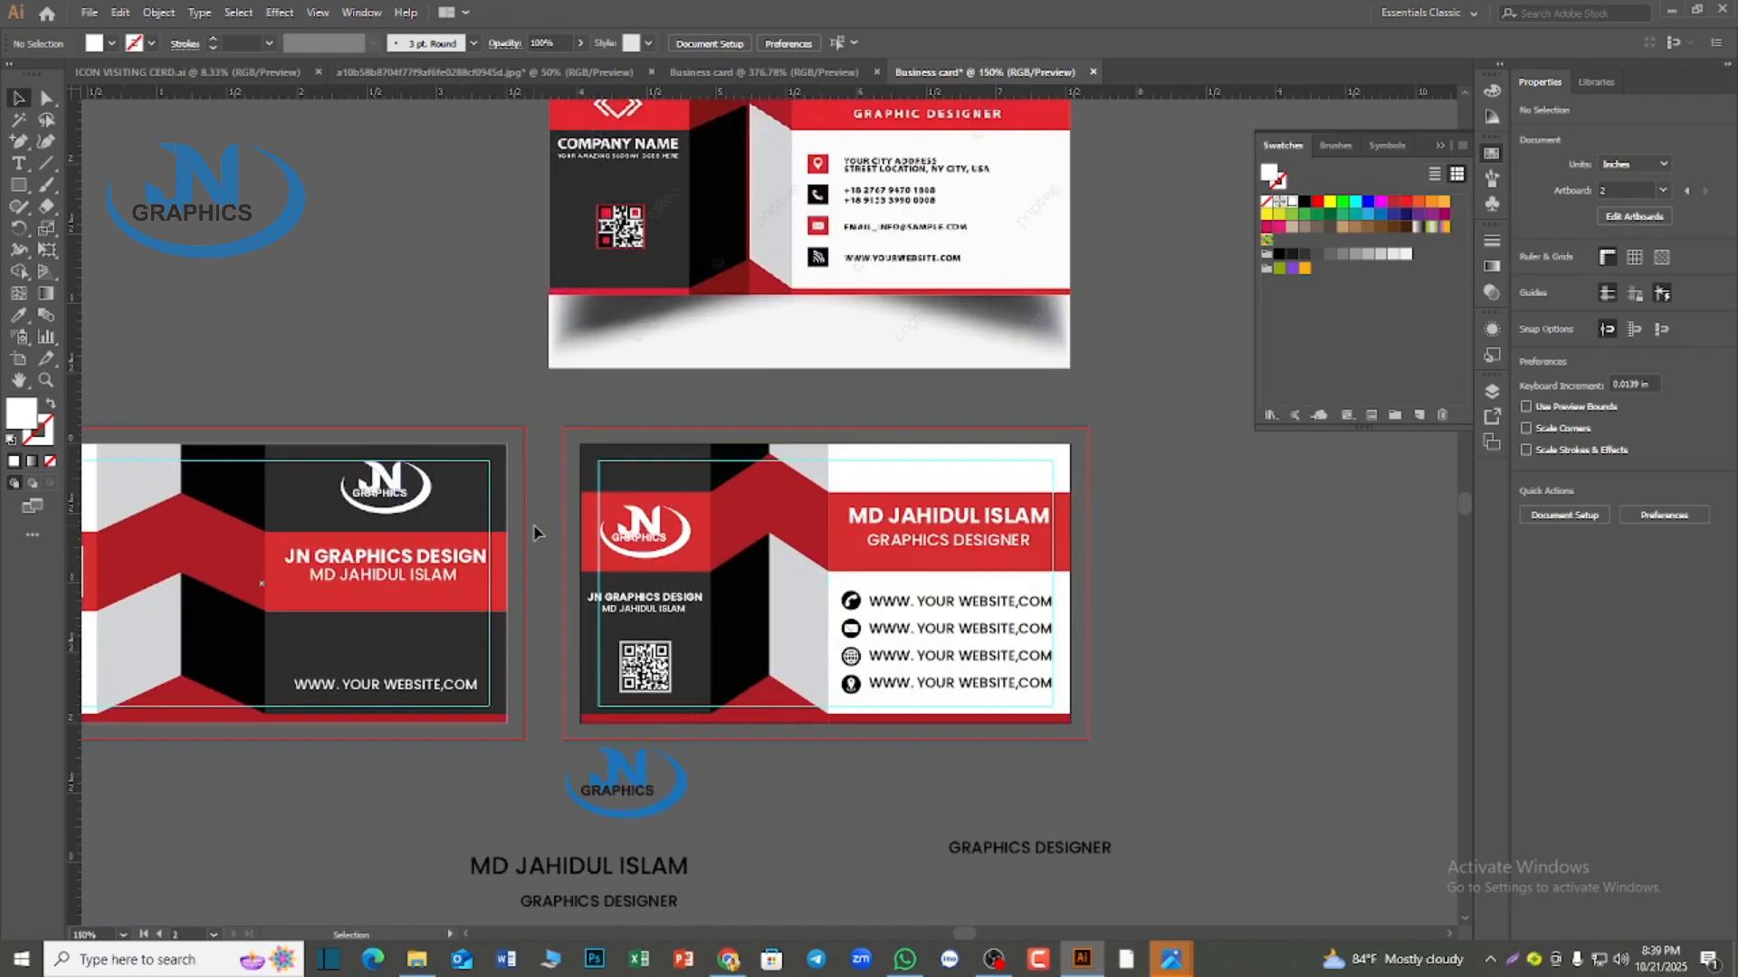
left_click(785, 768)
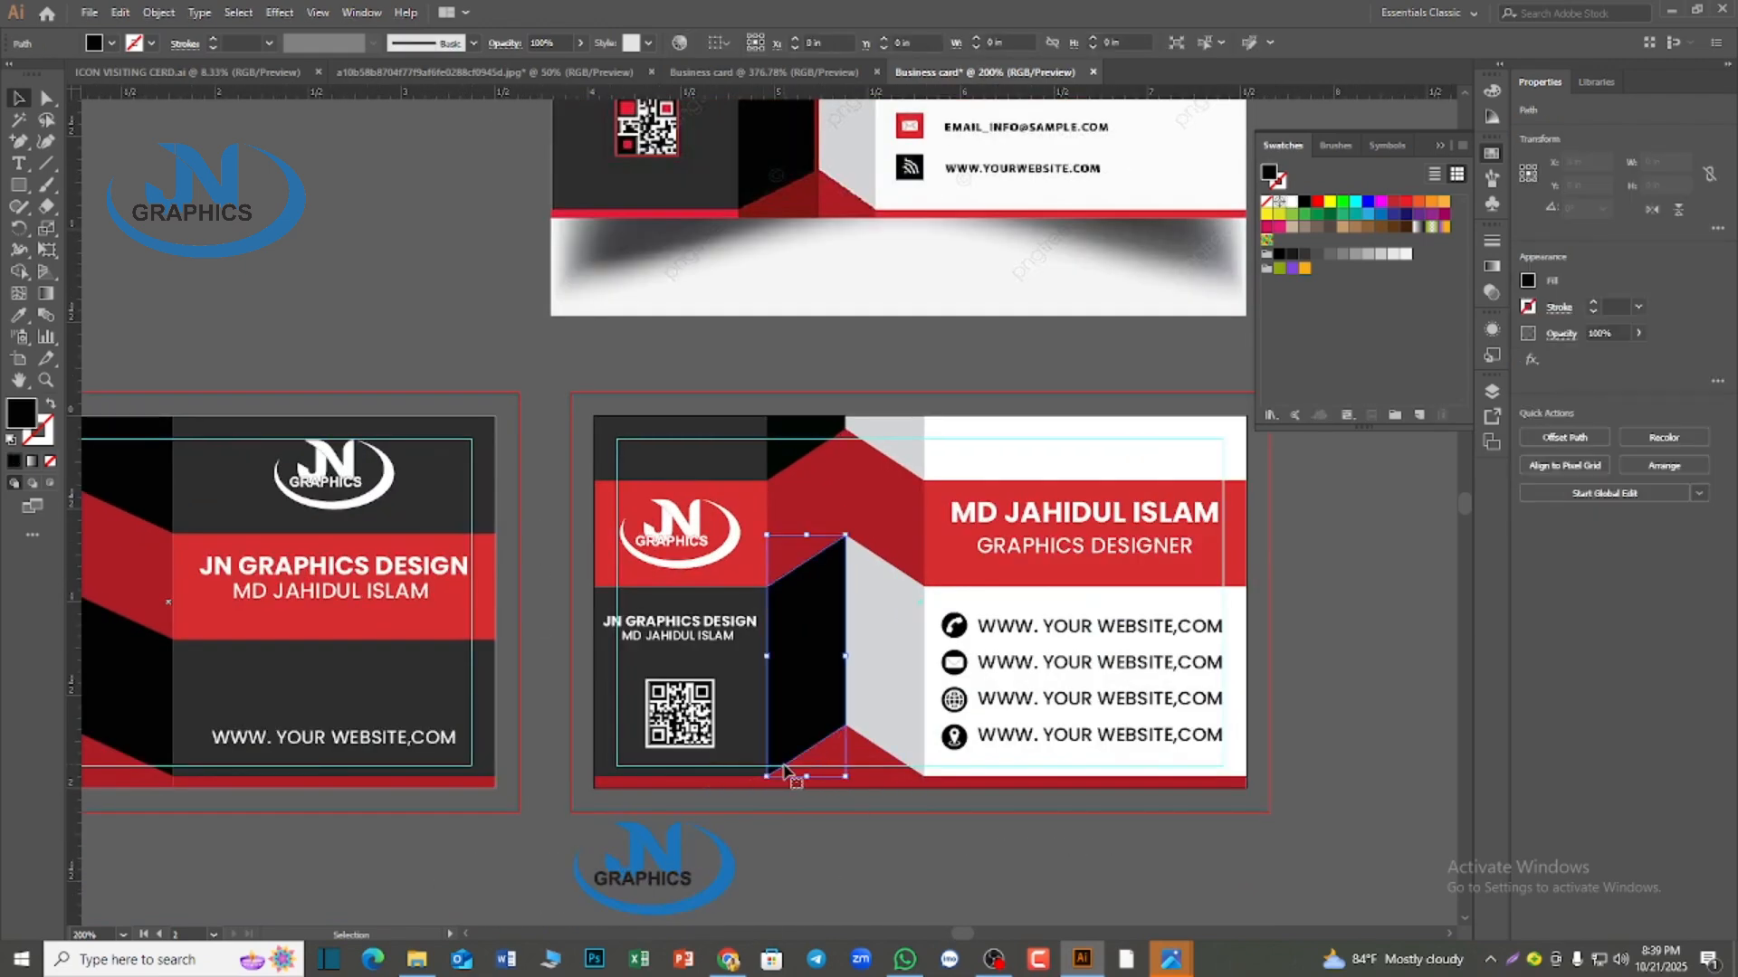
scroll(828, 903, "up", 2)
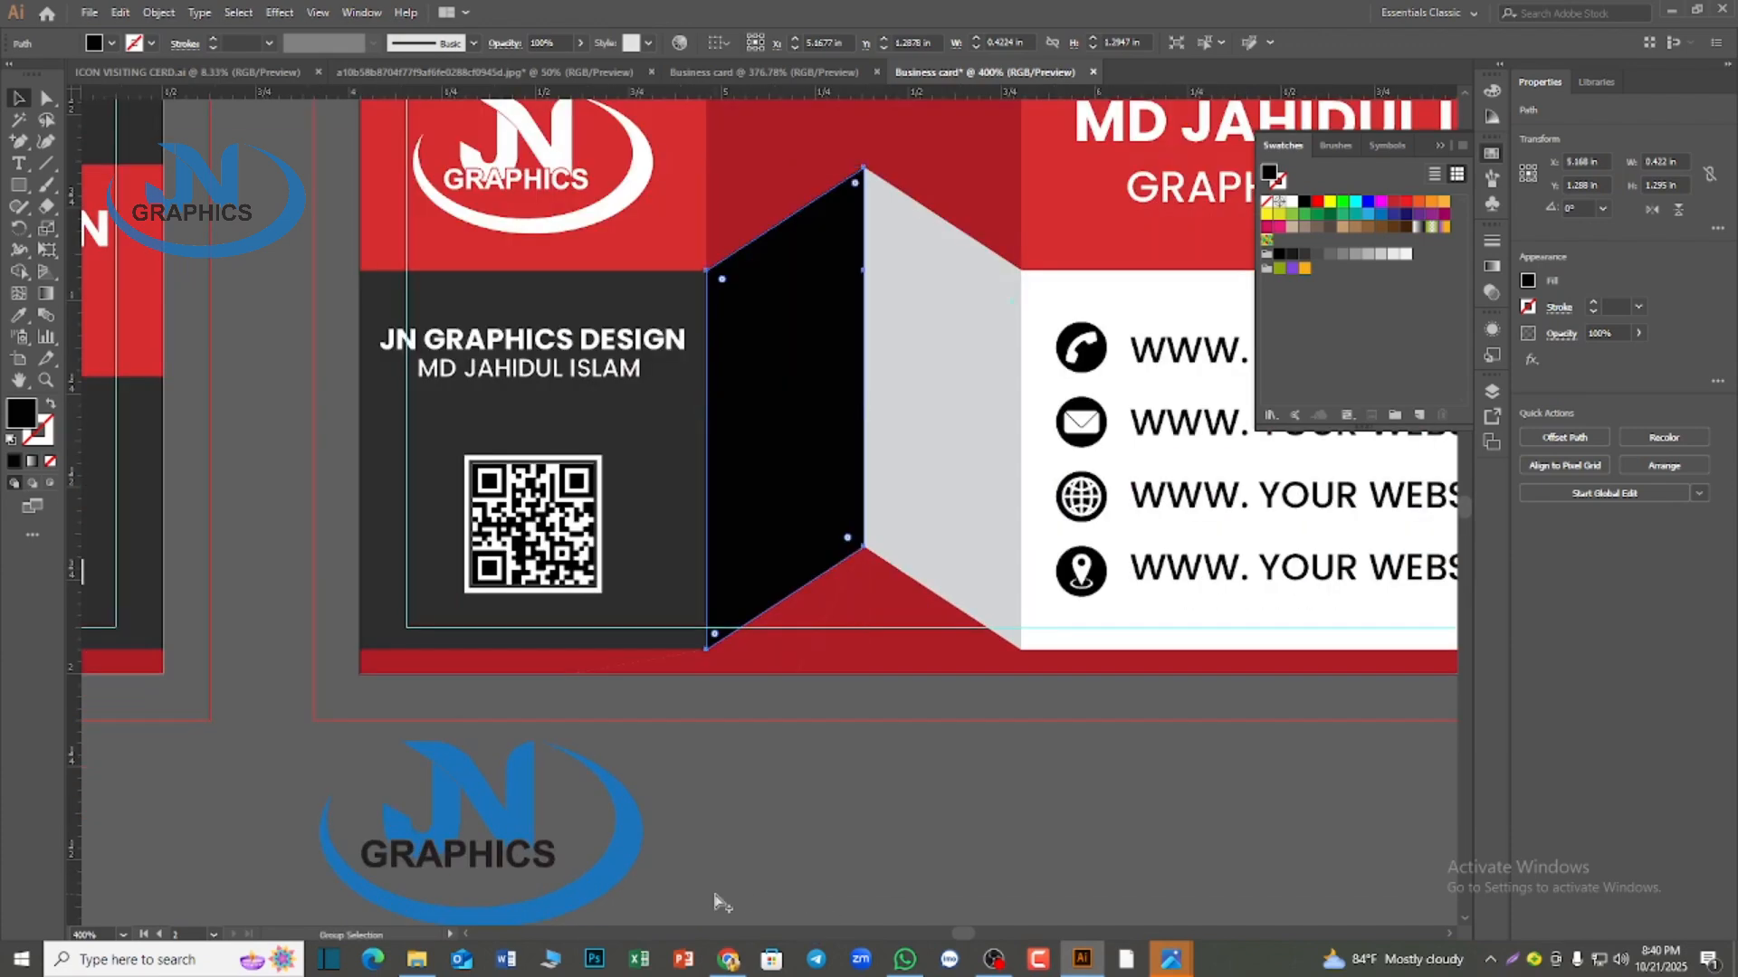
left_click(719, 898)
left_click(422, 625)
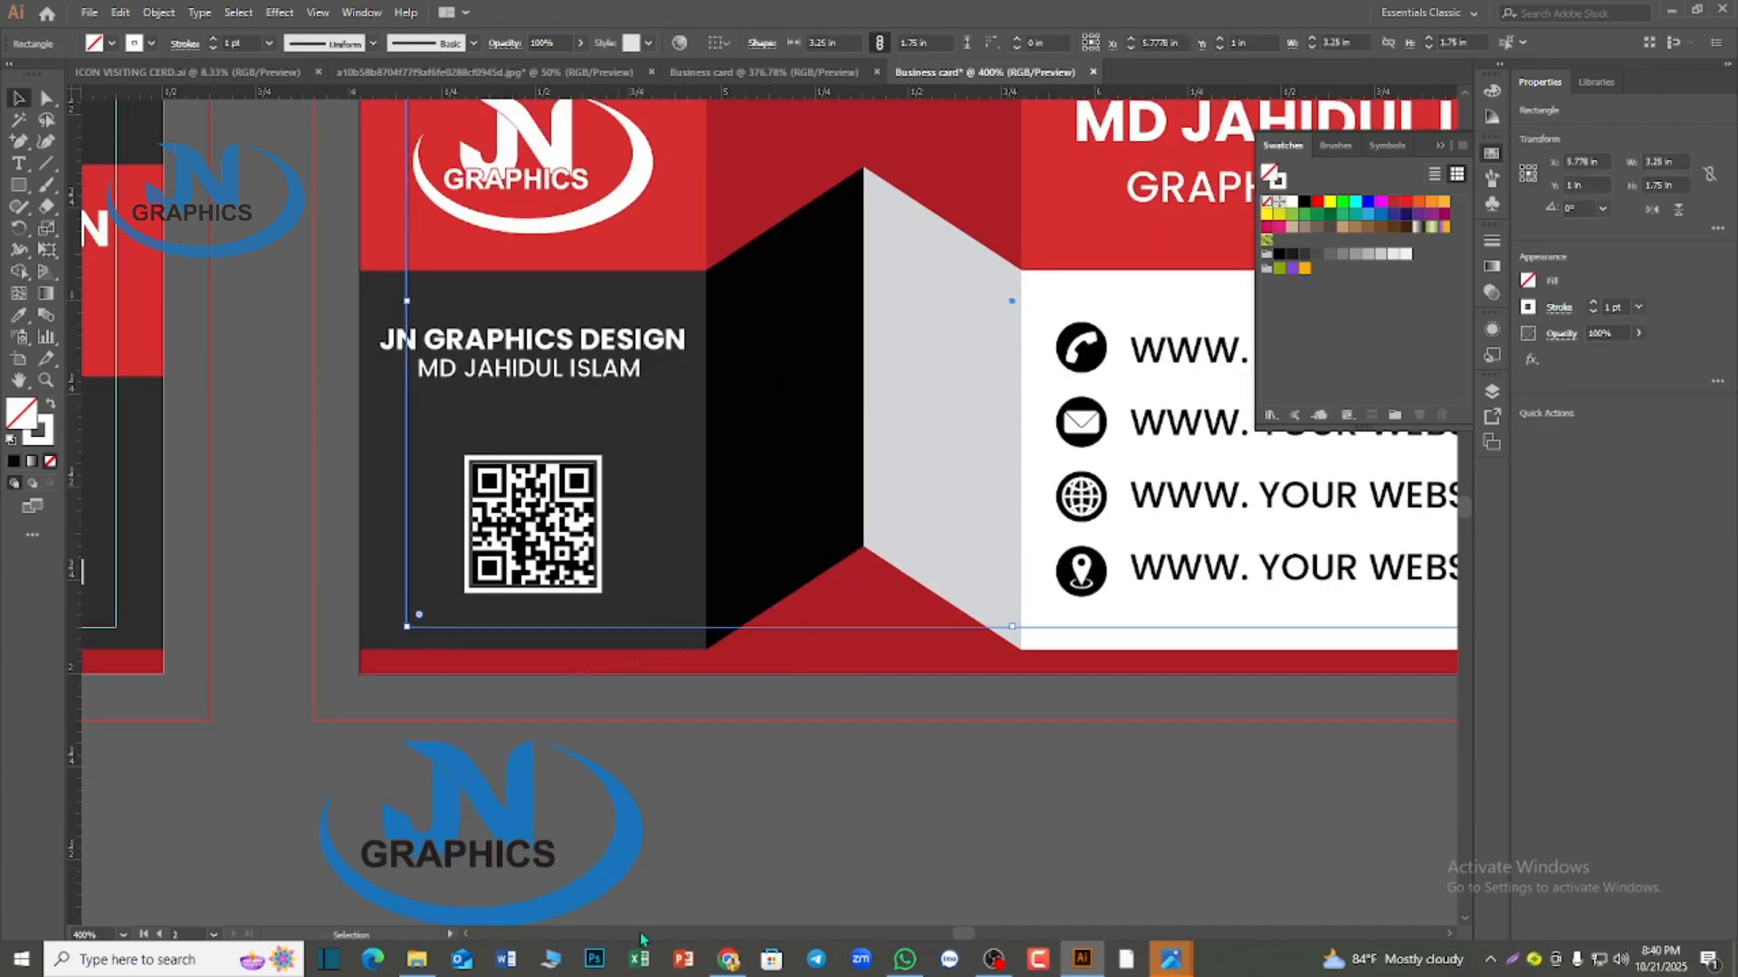
key("Delete")
Remove the 3.25 × 1.75 in inner margin guide rectangle from the first card
scroll(641, 940, "down", 3)
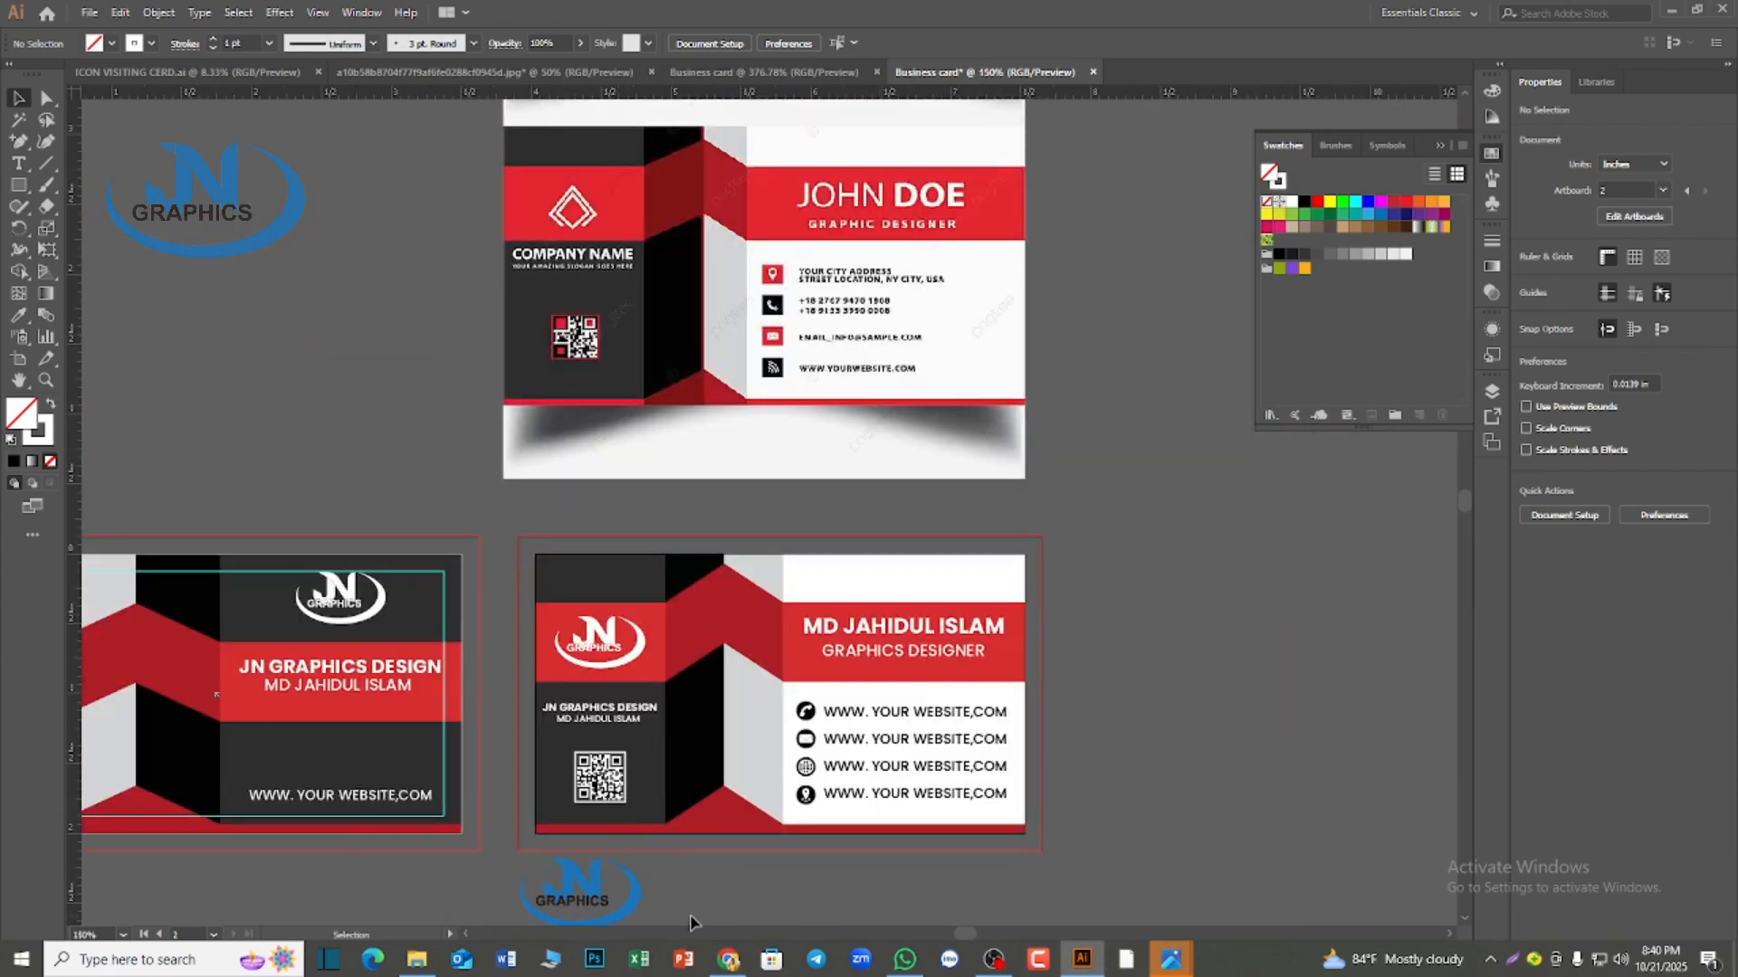
scroll(724, 907, "down", 1)
left_click(444, 486)
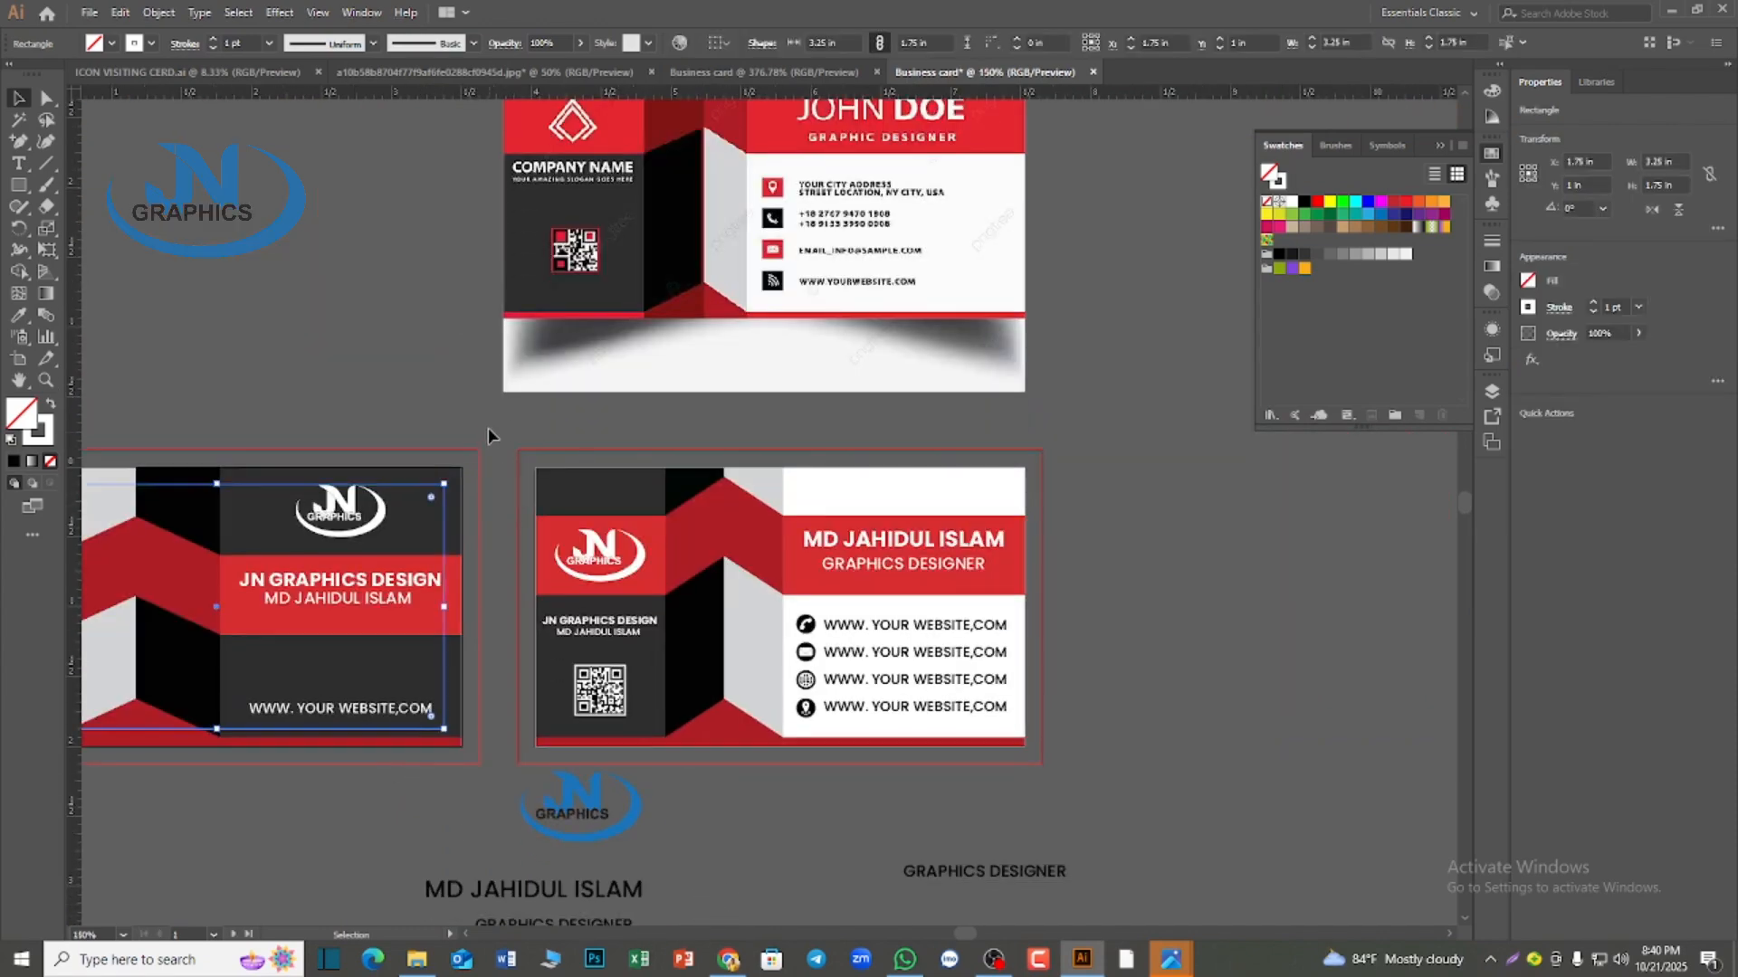
left_click(486, 421)
scroll(566, 436, "down", 2)
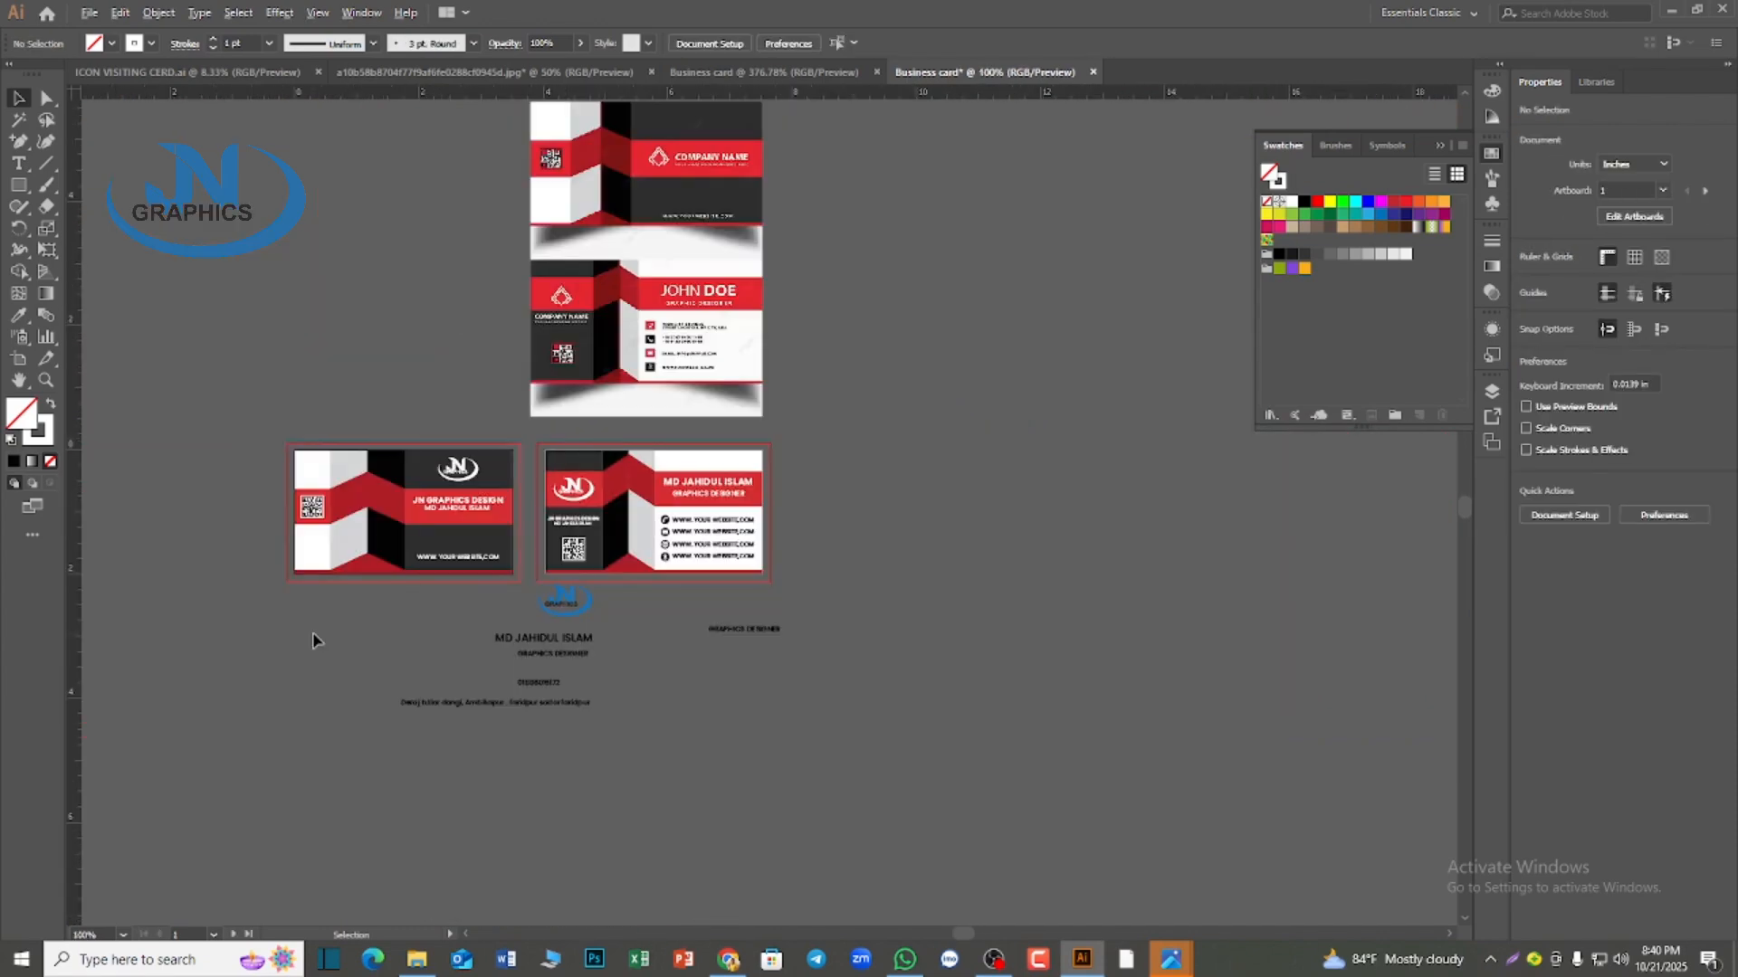
Draw a 3.75 × 2.25 in rectangle over the first card's full bleed area with a white fill and no stroke
scroll(311, 628, "up", 1)
left_click(18, 186)
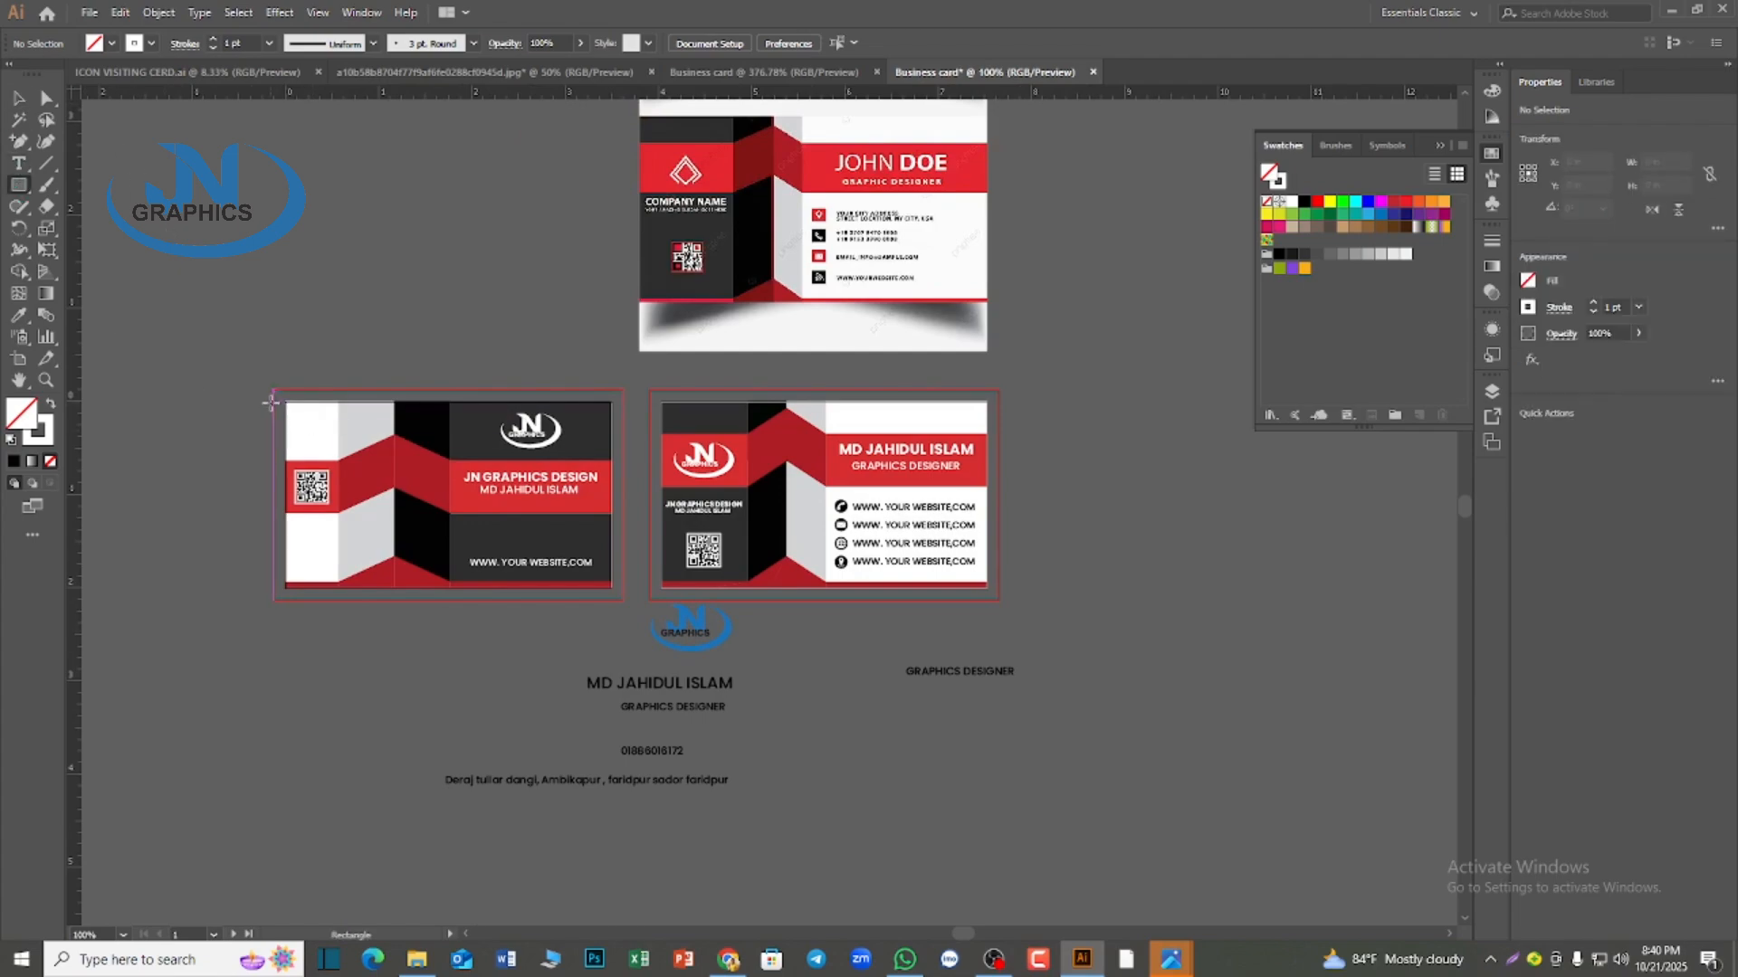
left_click_drag(271, 390, 623, 599)
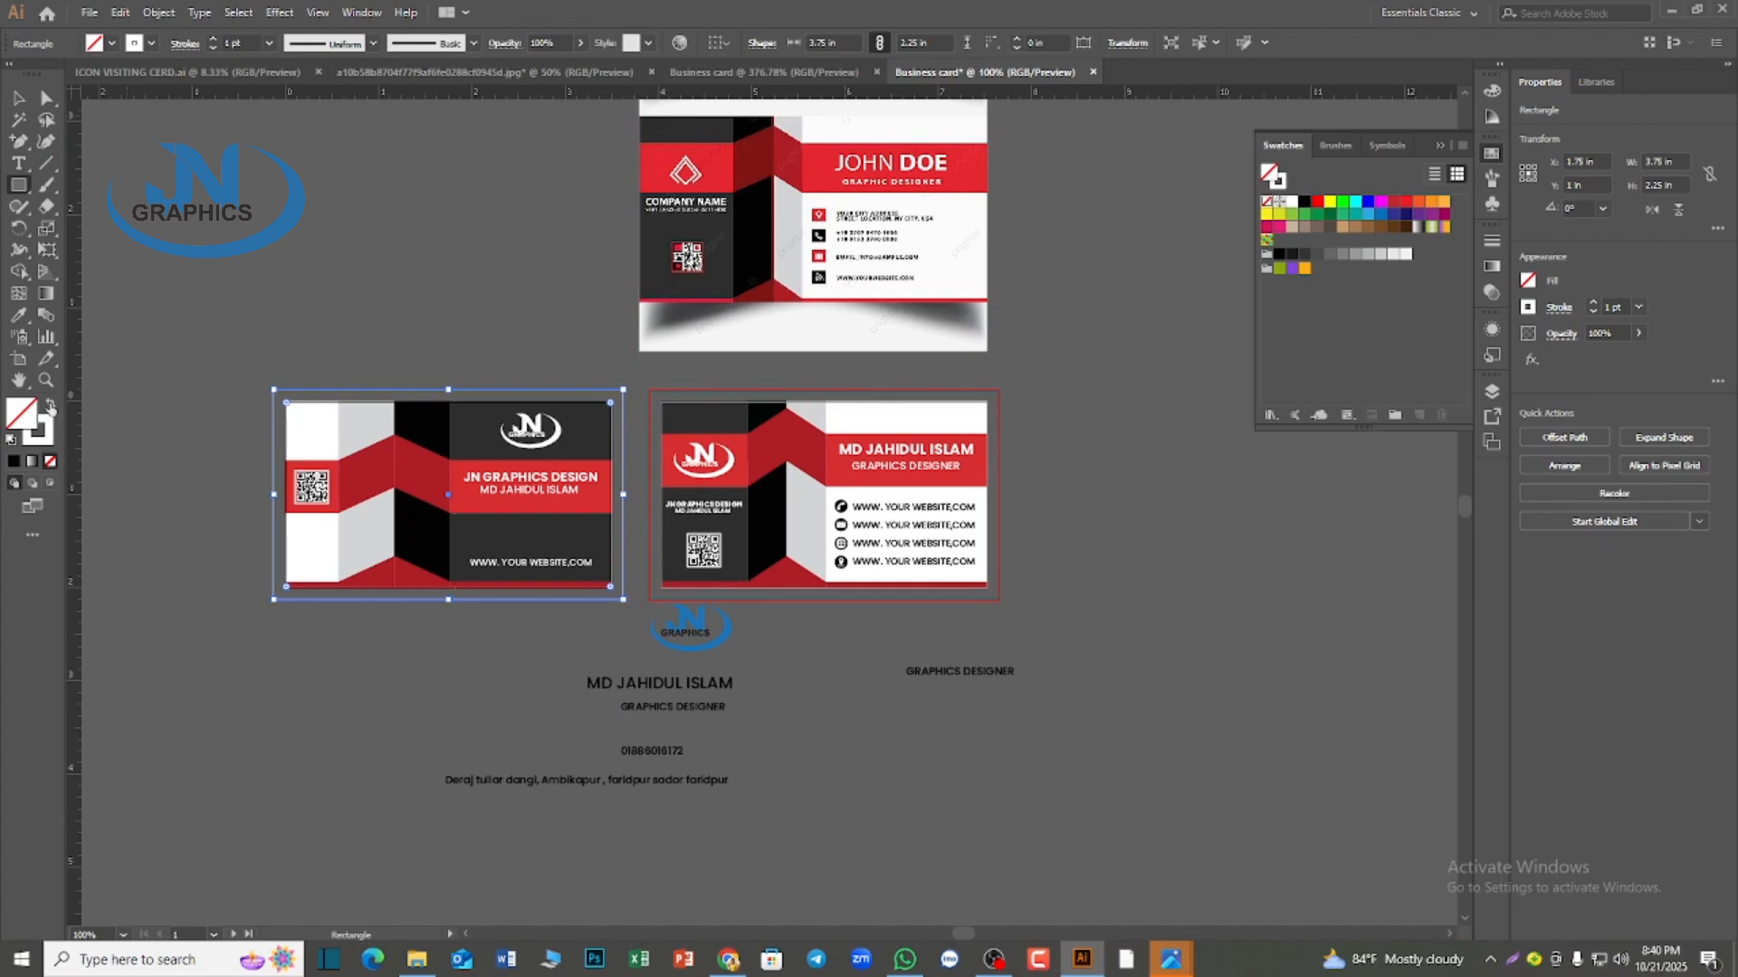
left_click(50, 405)
left_click(19, 97)
Send the white rectangle to the back, behind the first card's artwork
right_click(299, 432)
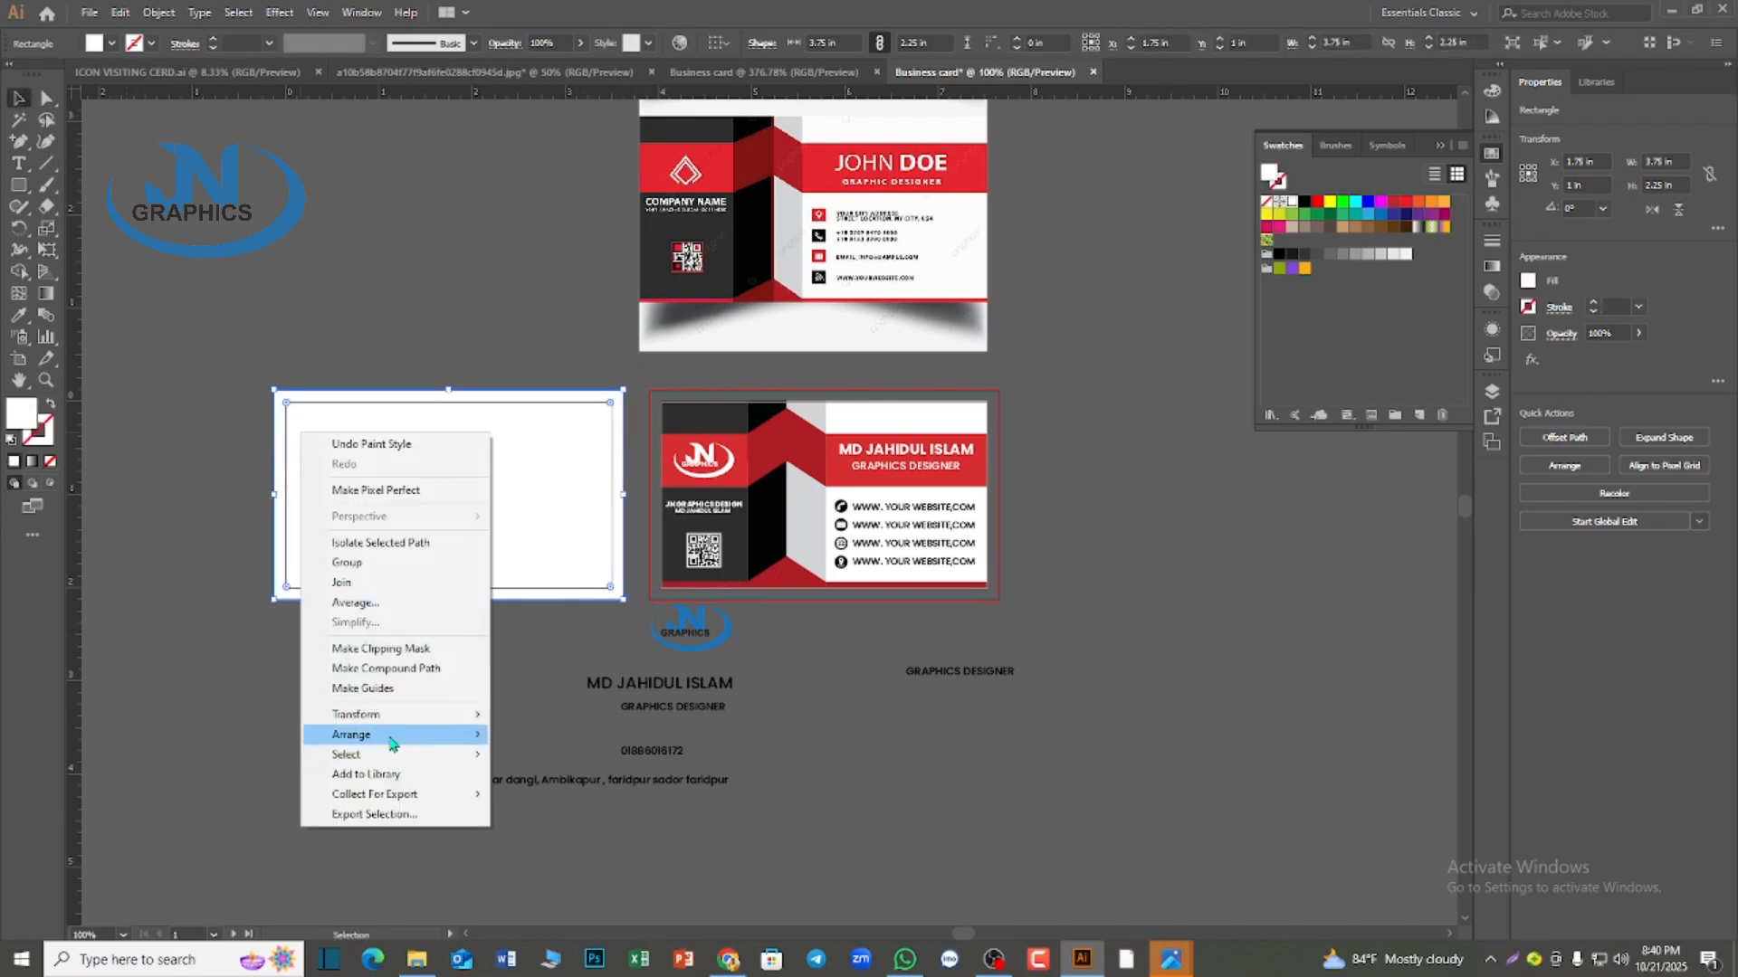
mouse_move(417, 742)
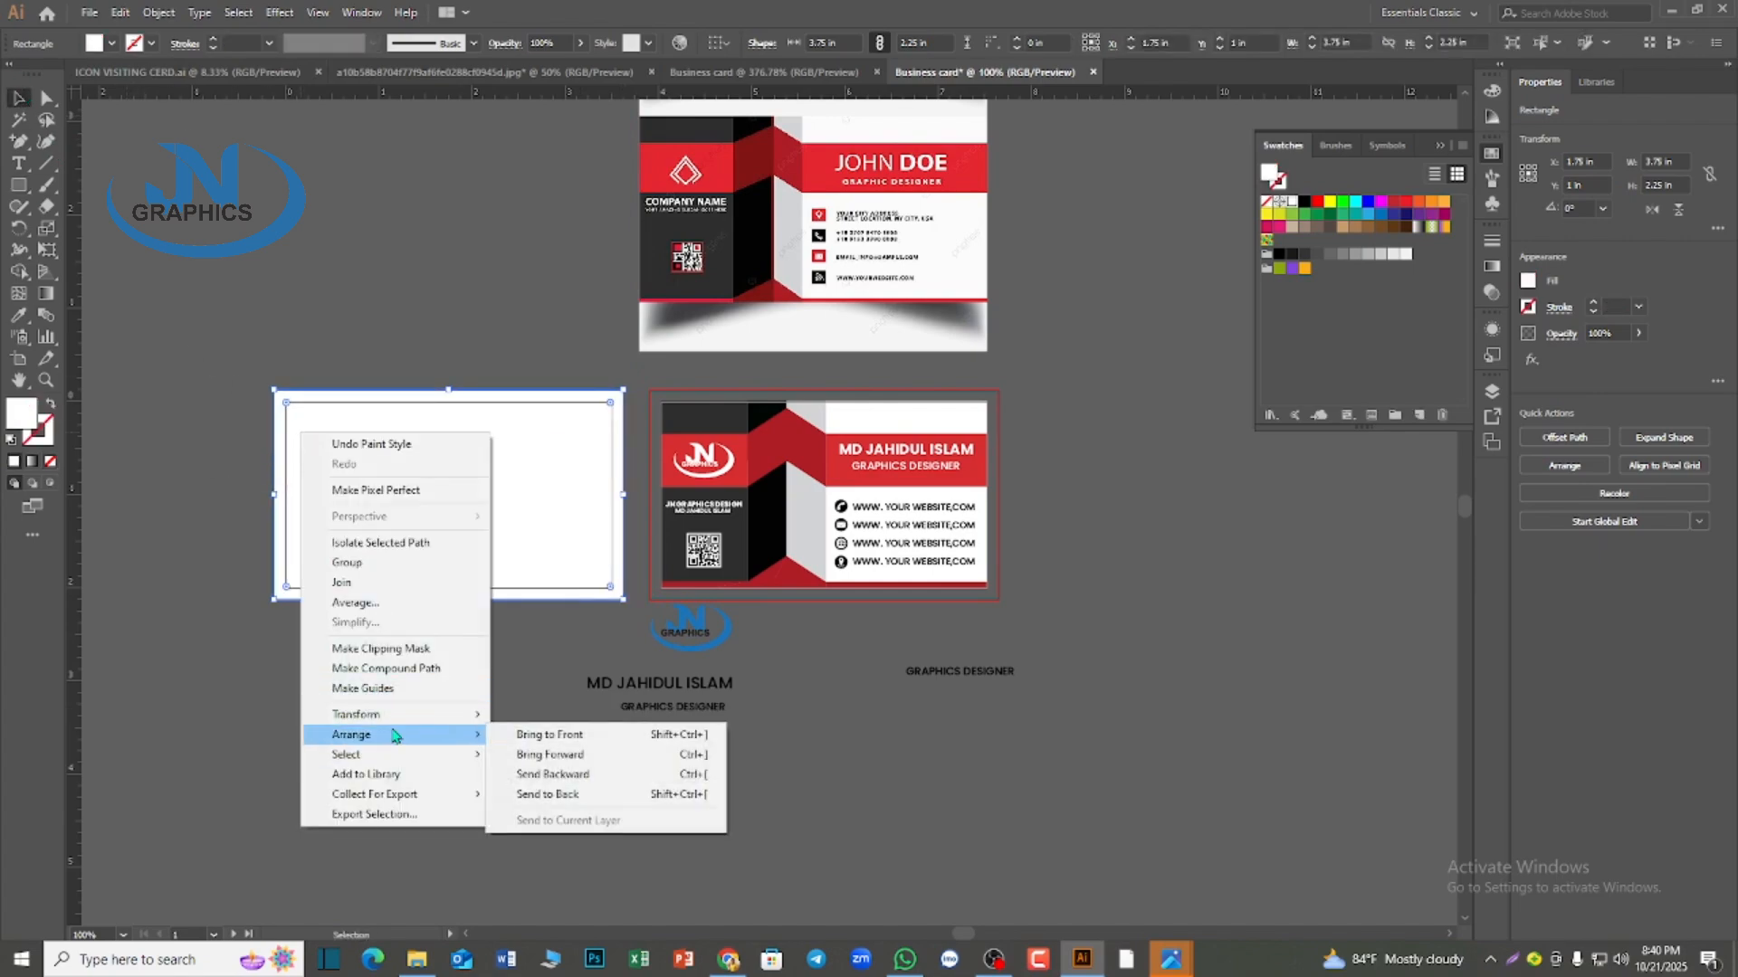
left_click(579, 798)
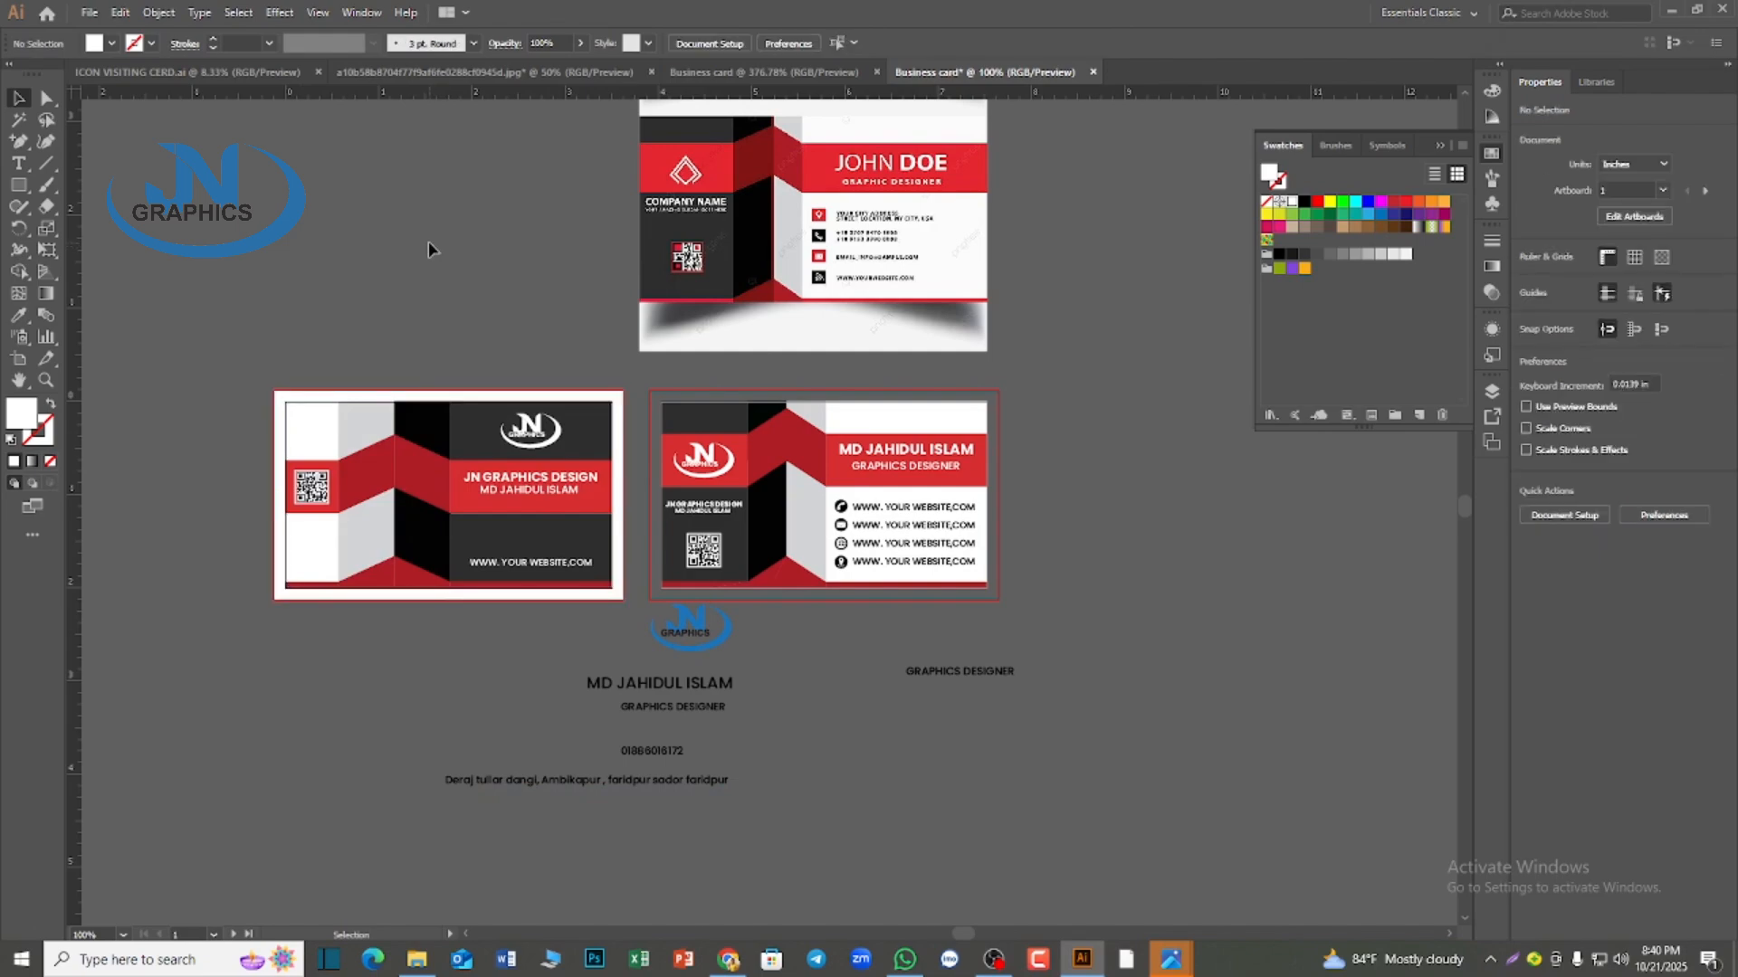
Move the white background rectangle behind the second card and duplicate it back behind the first card
left_click_drag(408, 395, 789, 423)
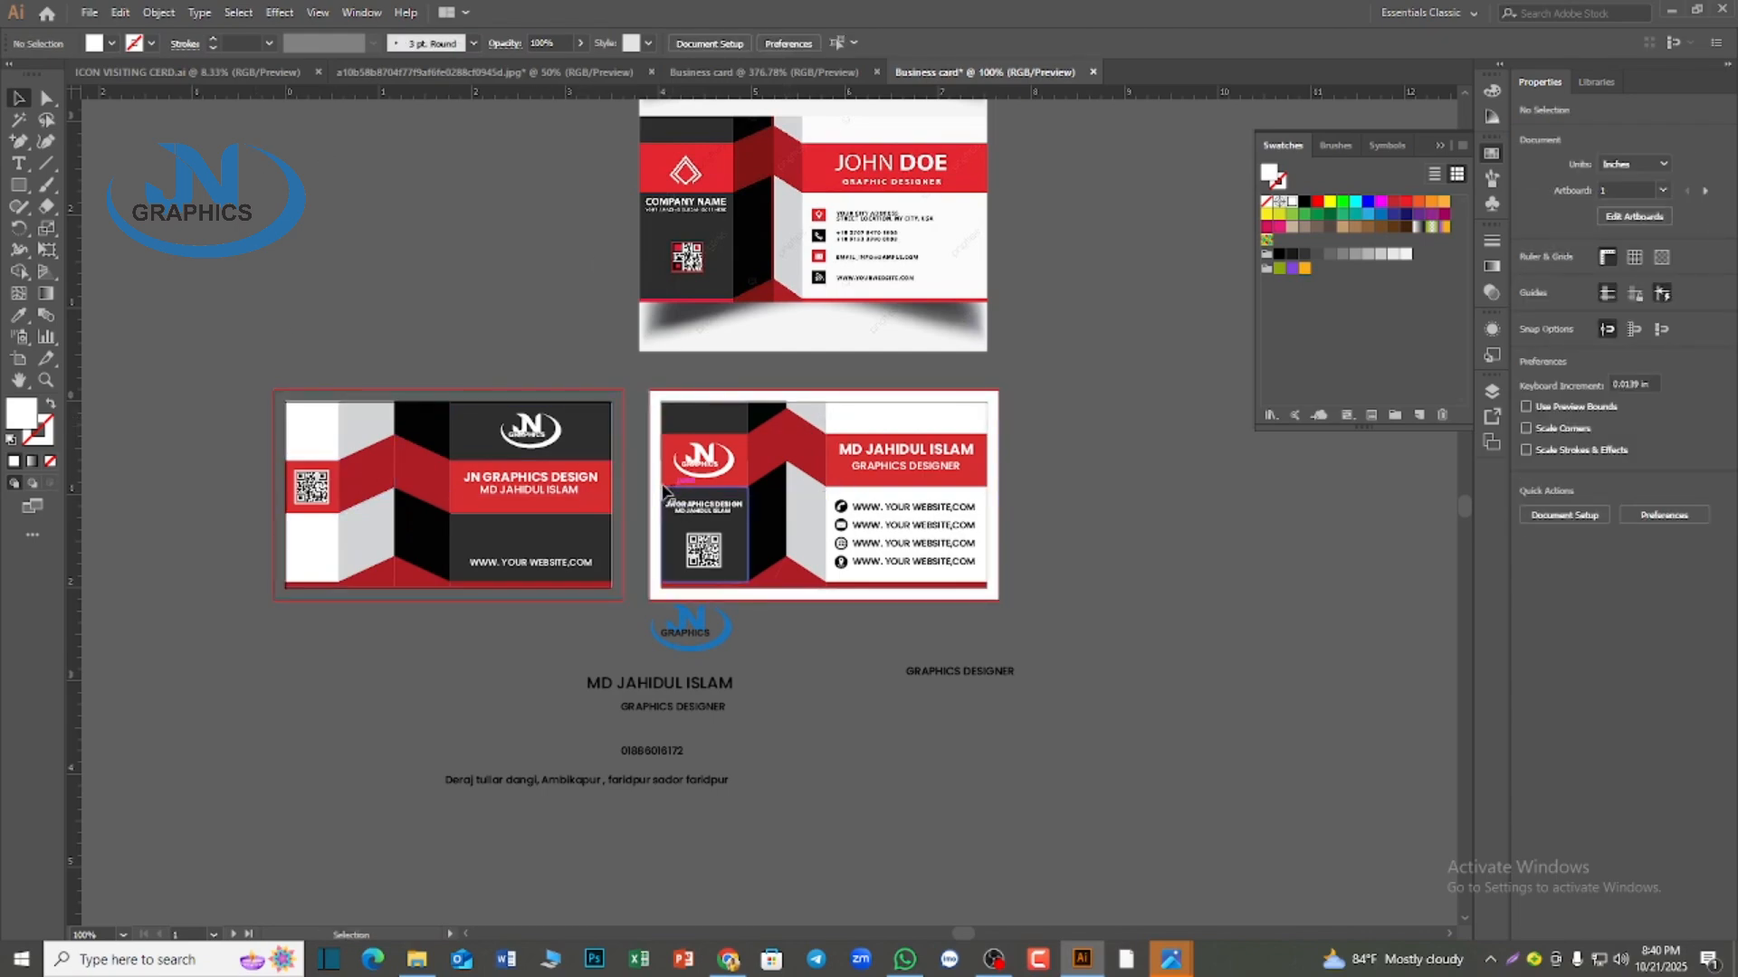
left_click_drag(666, 491, 276, 443)
left_click(298, 634)
Set alignment to the artboard and center the first card's white background rectangle horizontally on it
scroll(307, 624, "up", 2)
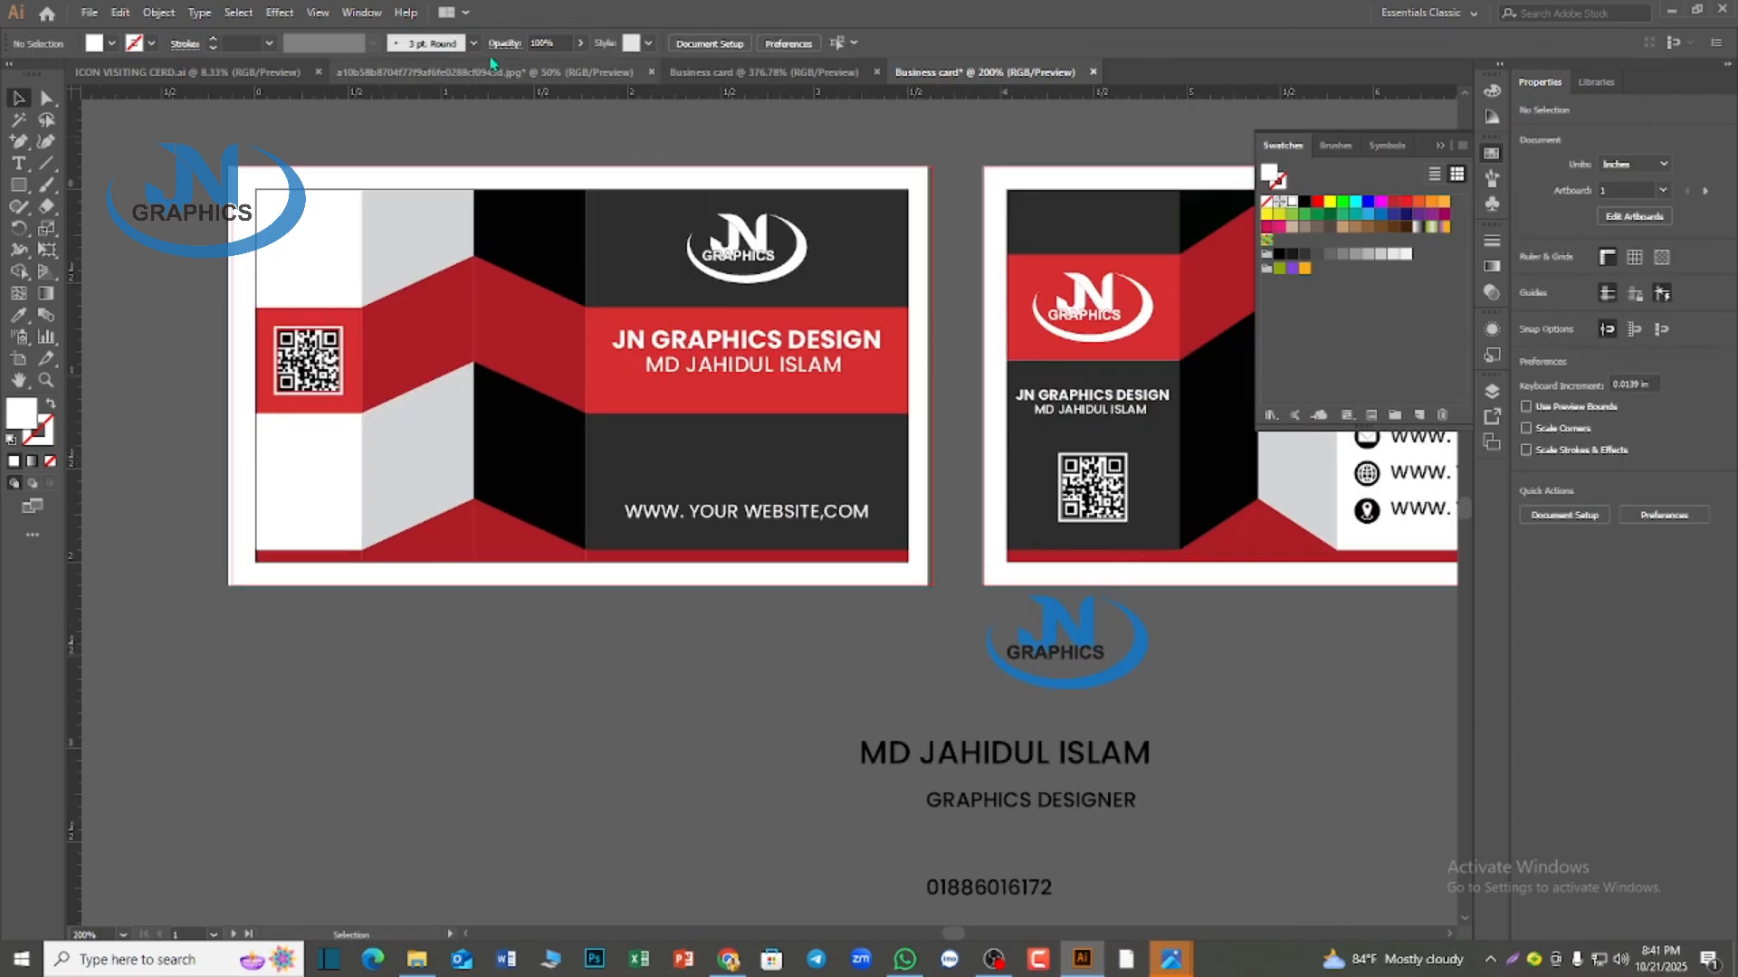
left_click(416, 253)
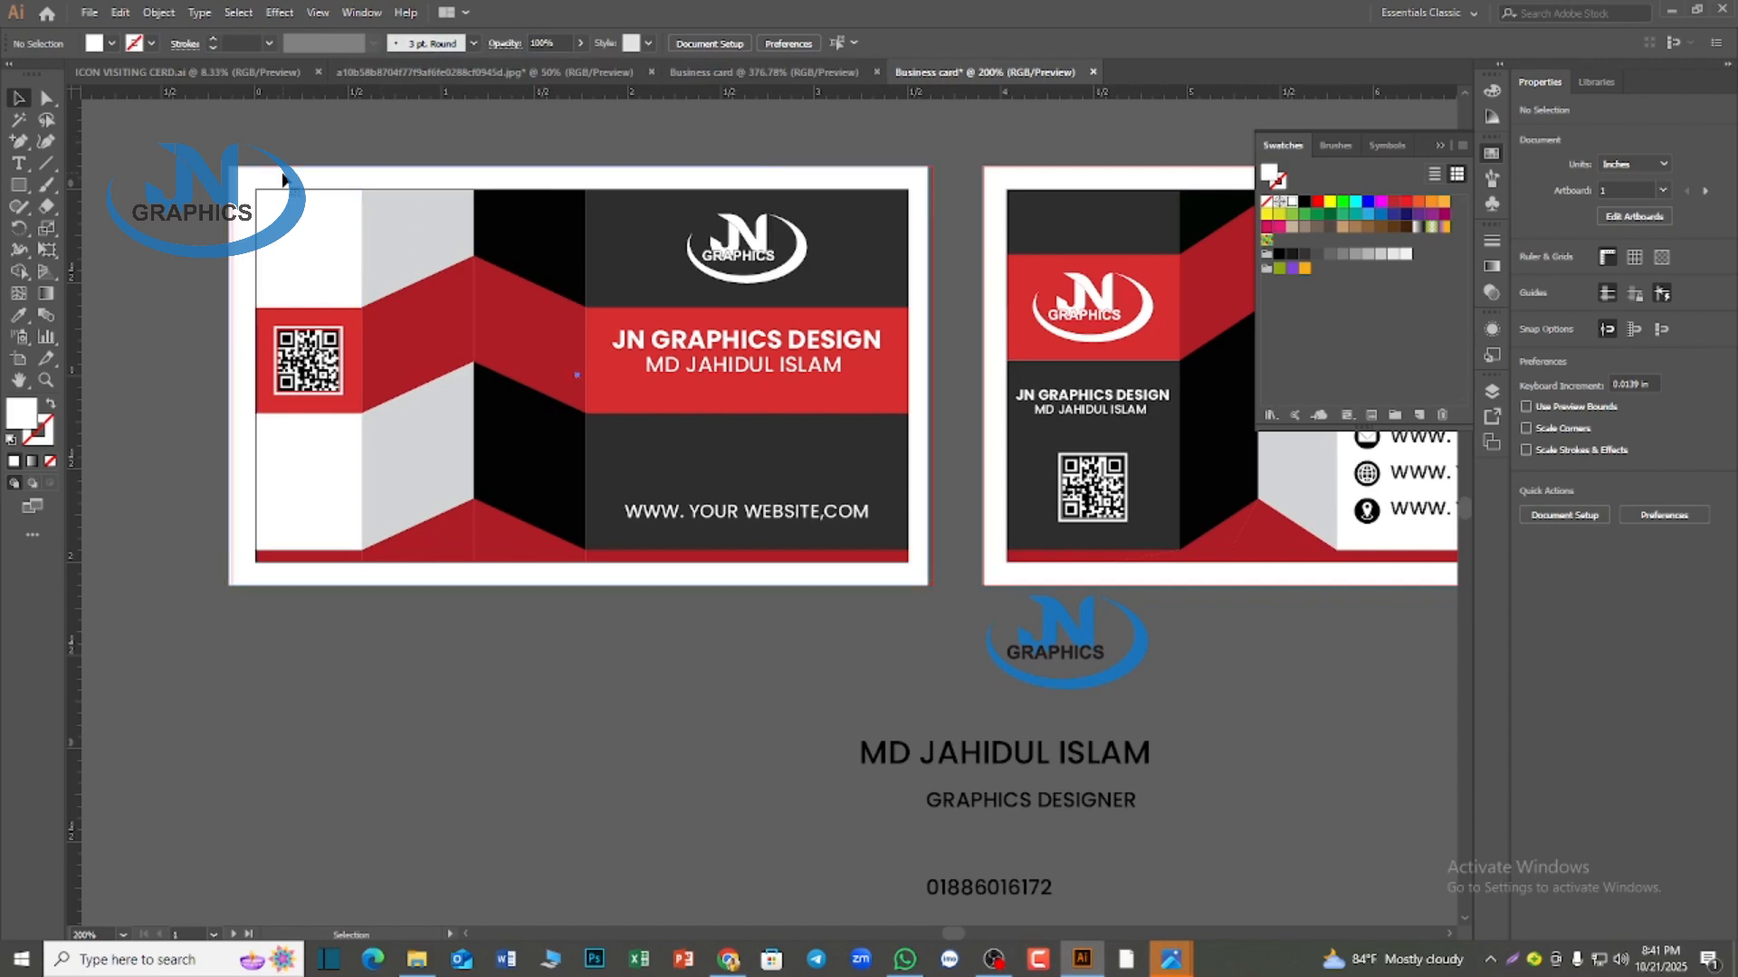
left_click(648, 45)
left_click(722, 47)
left_click(725, 49)
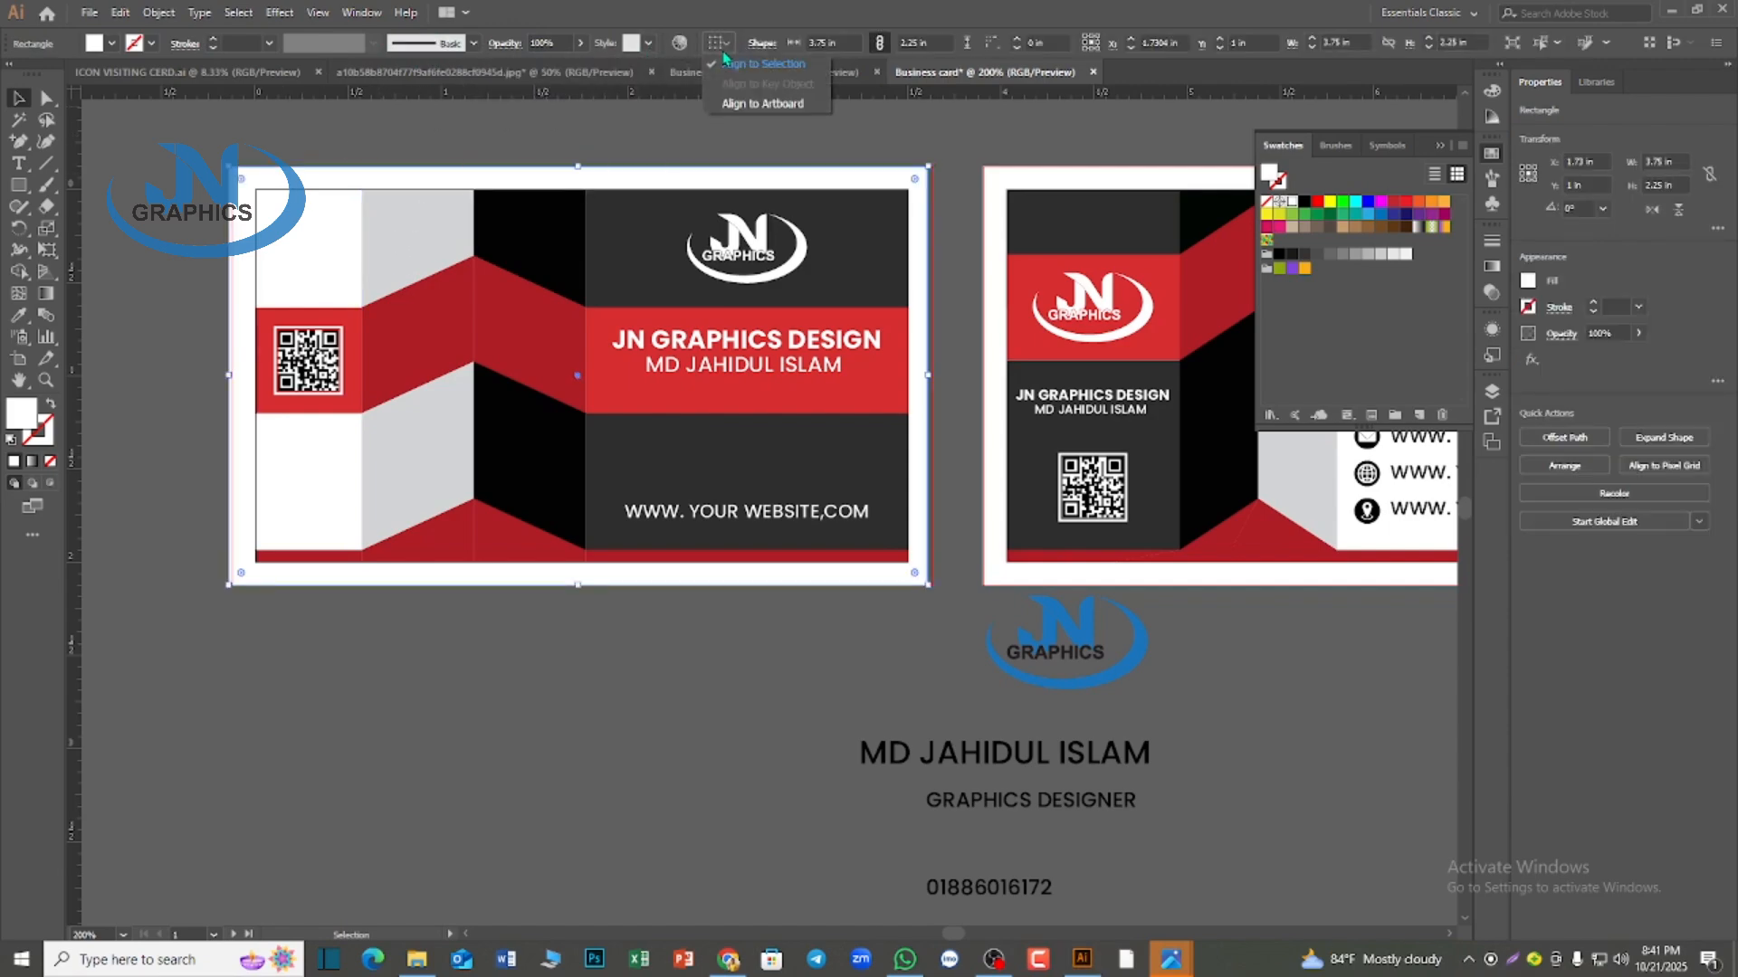
left_click(747, 104)
left_click(776, 45)
Try to center the second card's white background horizontally with the first artboard still active, and undo the alignment
left_click(998, 232)
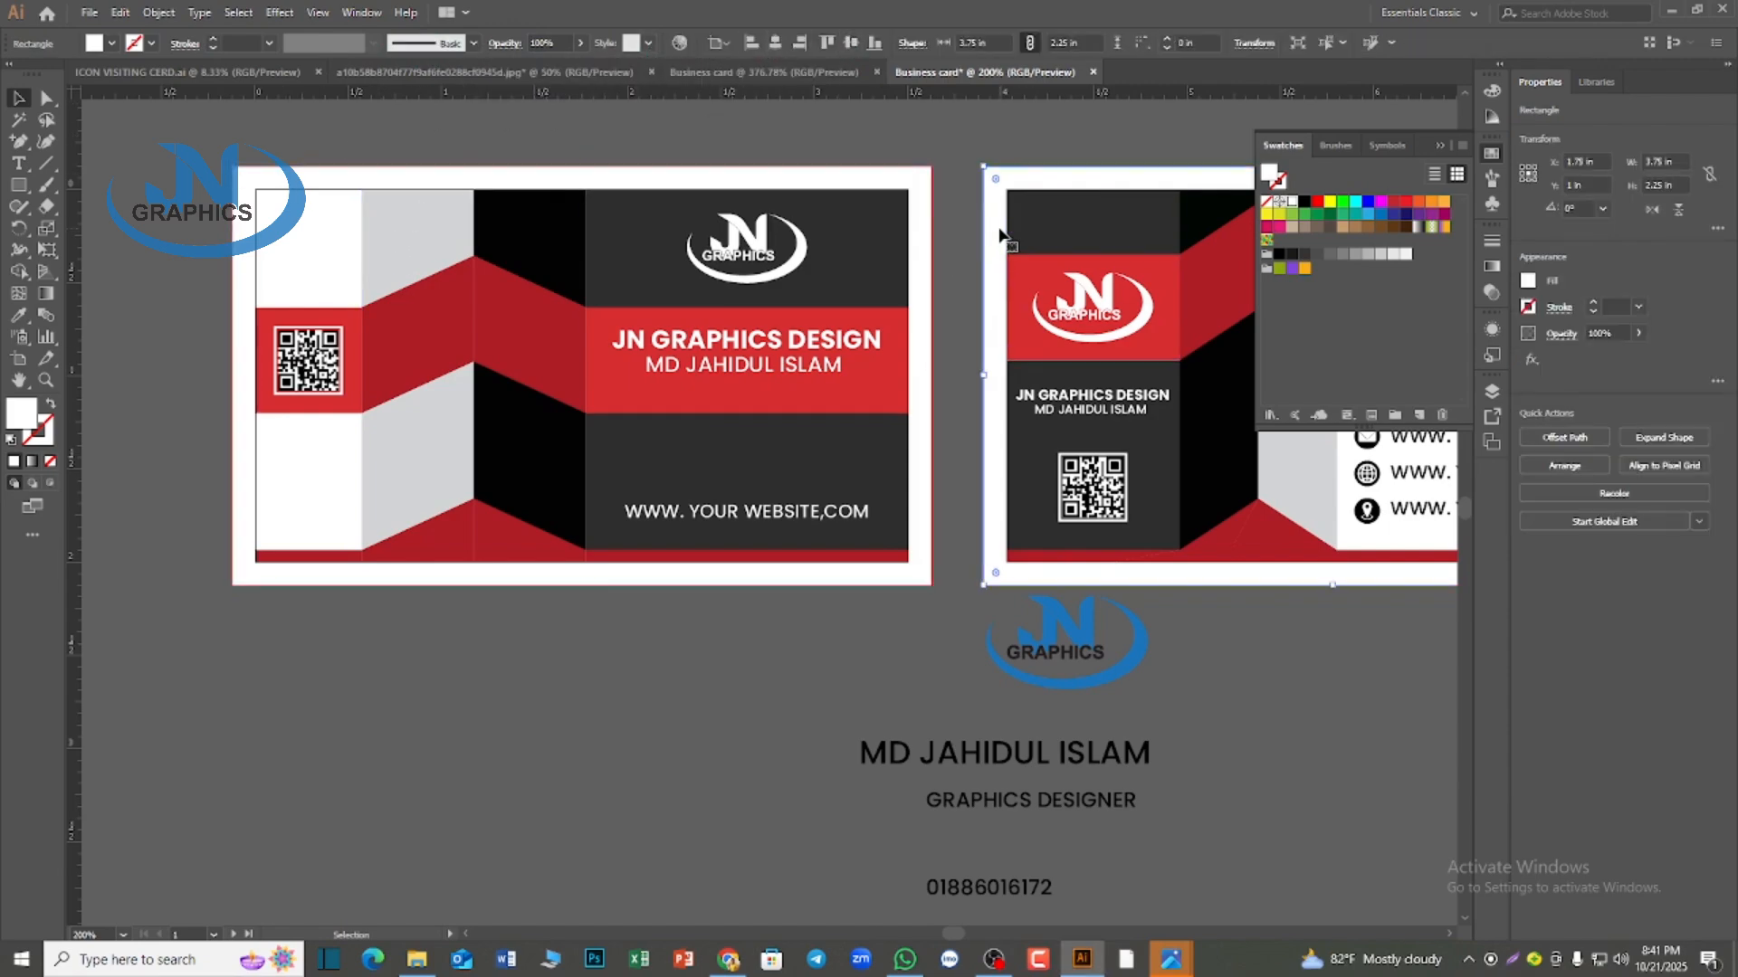
left_click(776, 45)
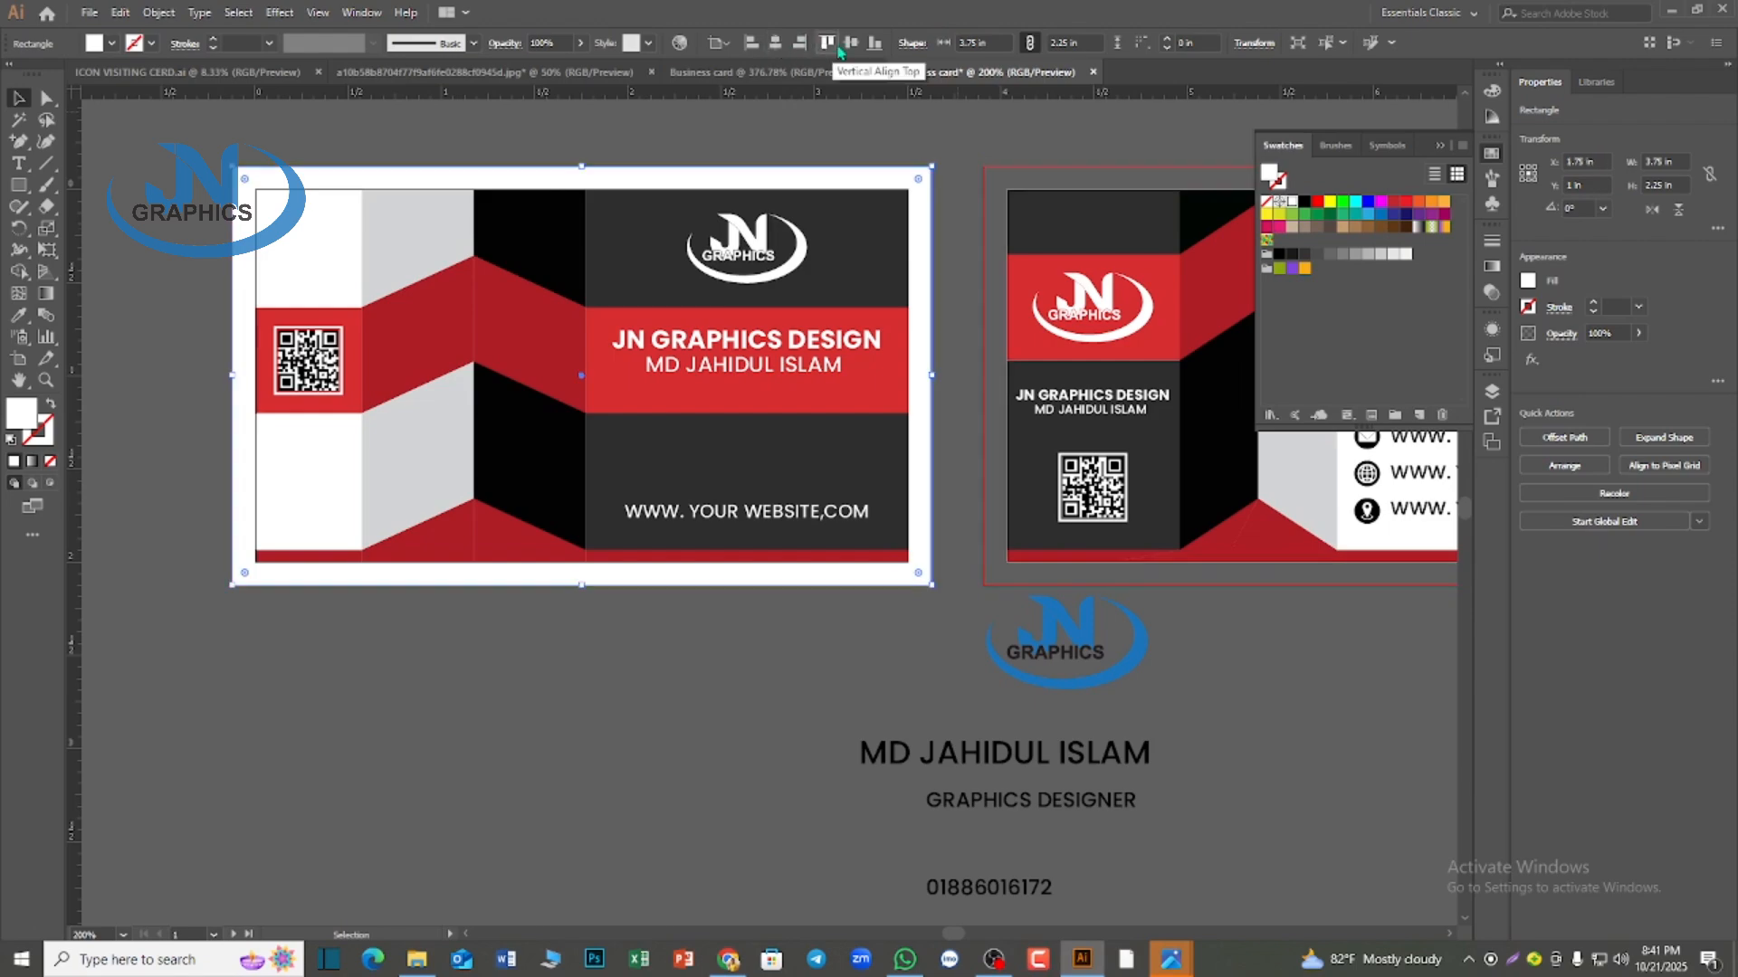
key("ctrl+z")
Make the second artboard active and center the second card's white background rectangle horizontally on it
left_click(1184, 702)
left_click(1109, 496)
left_click(1152, 632)
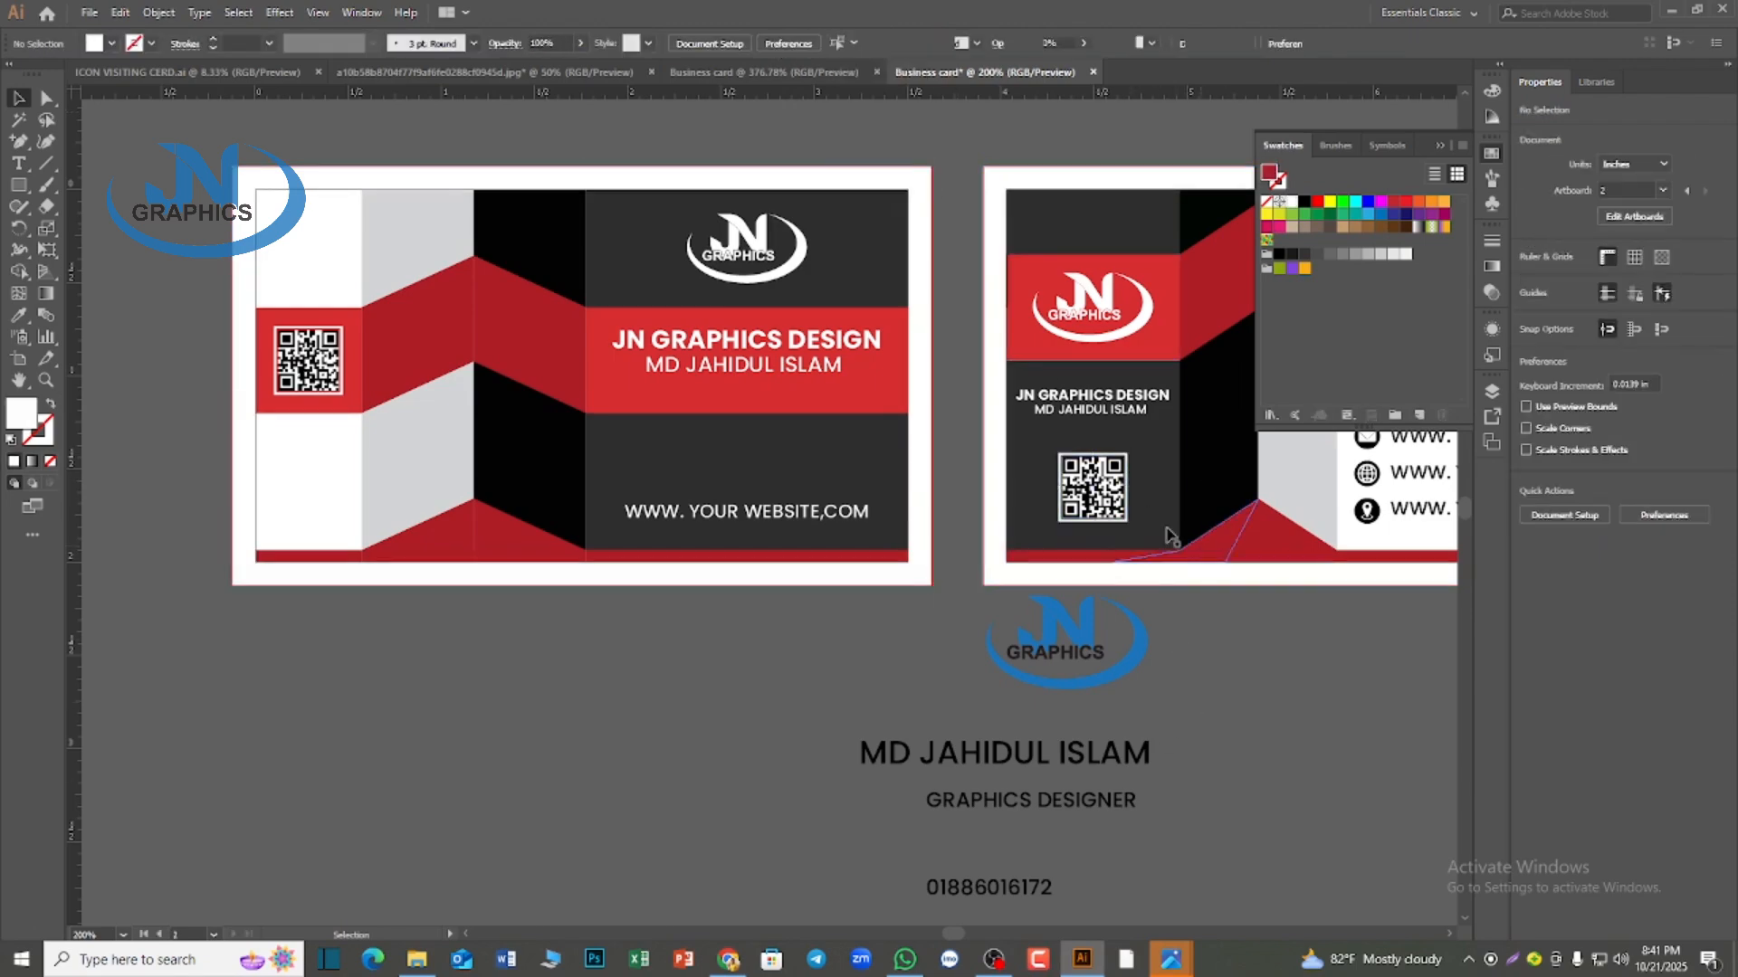
left_click(992, 424)
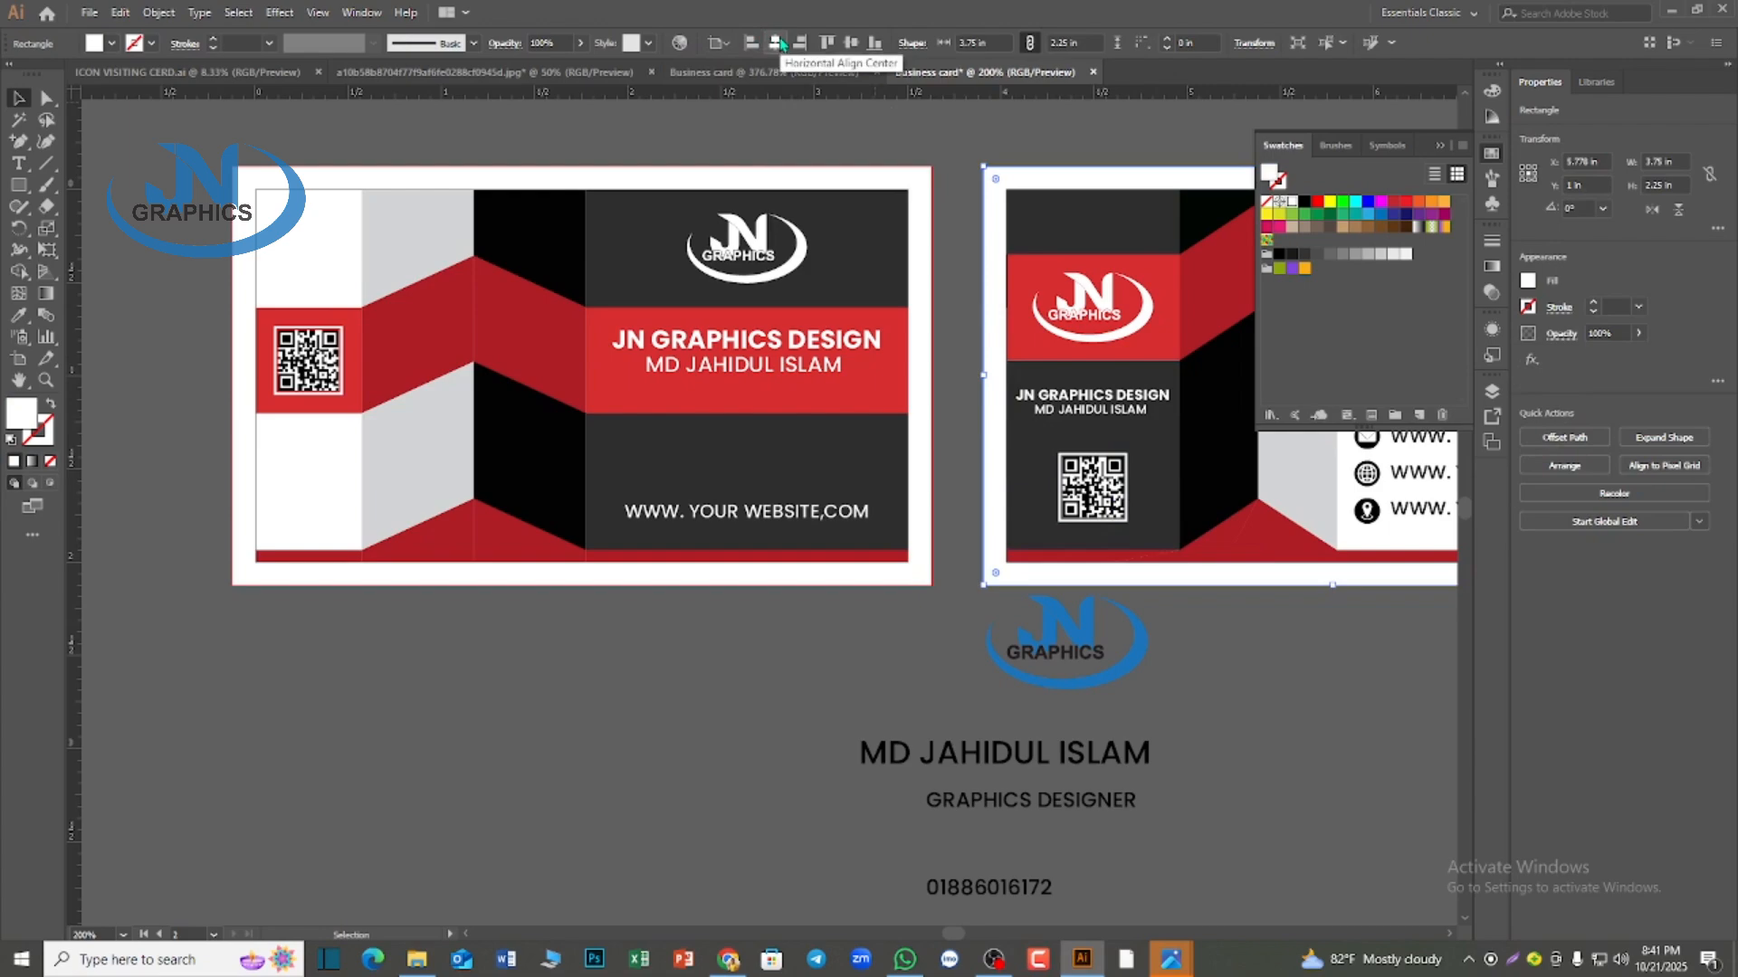
left_click(1164, 708)
scroll(1164, 706, "down", 3)
left_click_drag(1221, 763, 1124, 757)
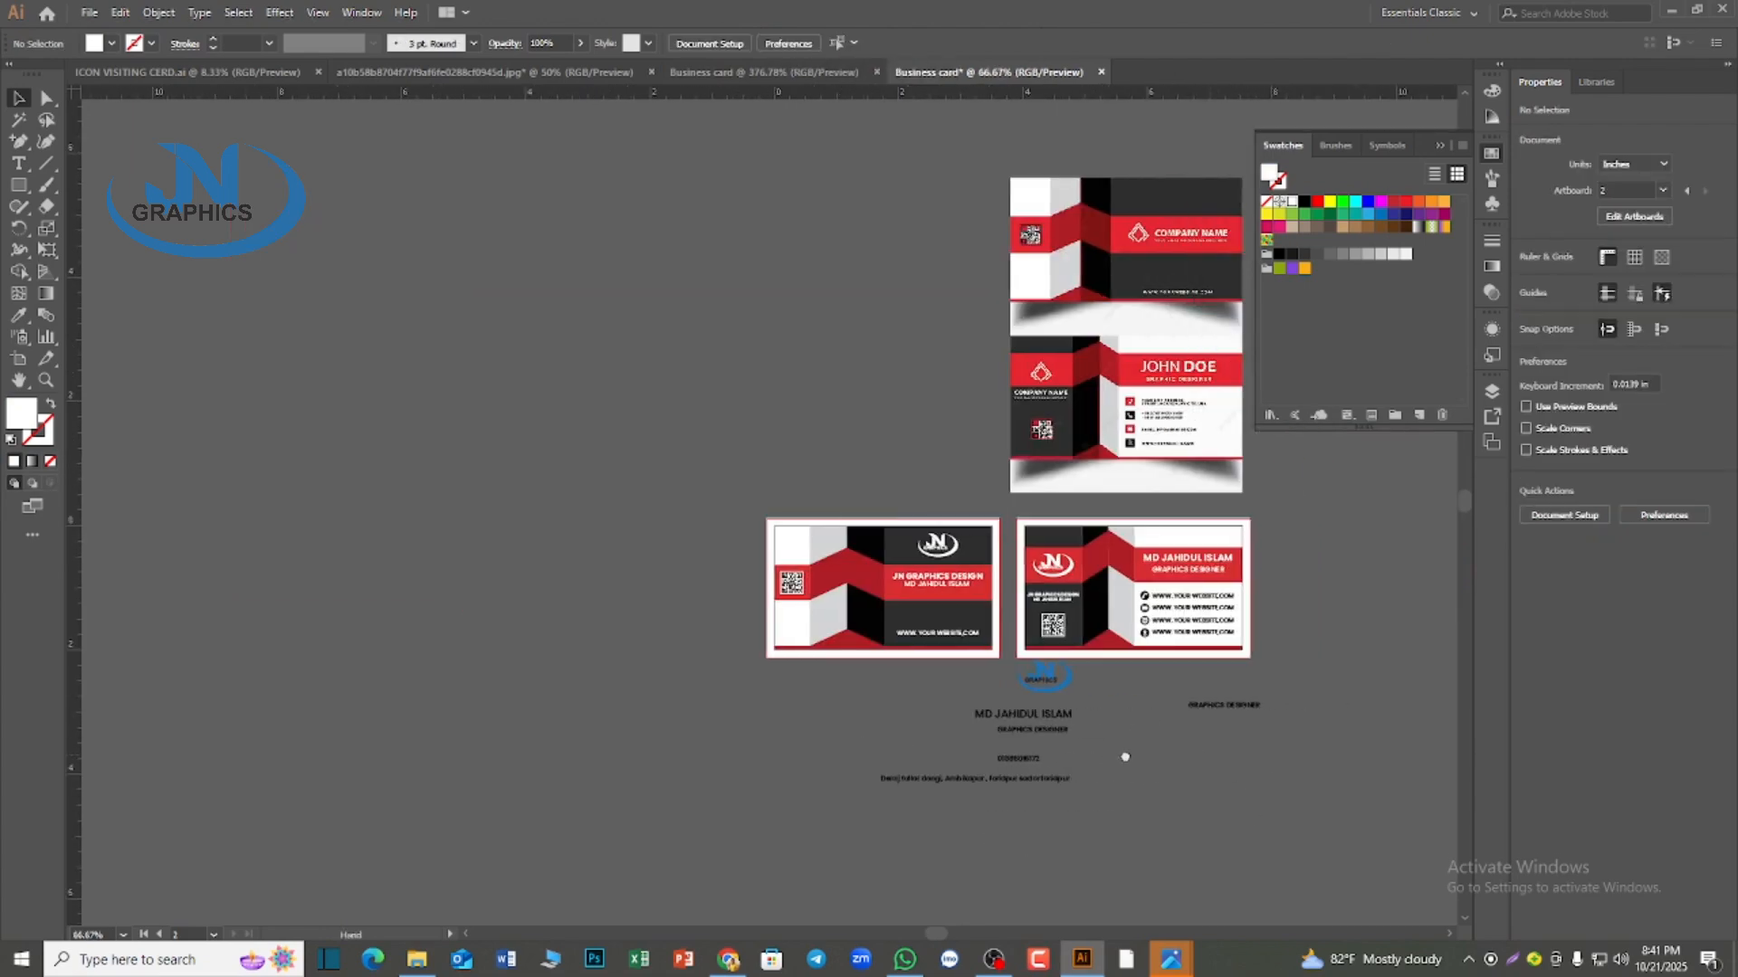
scroll(1224, 742, "up", 2)
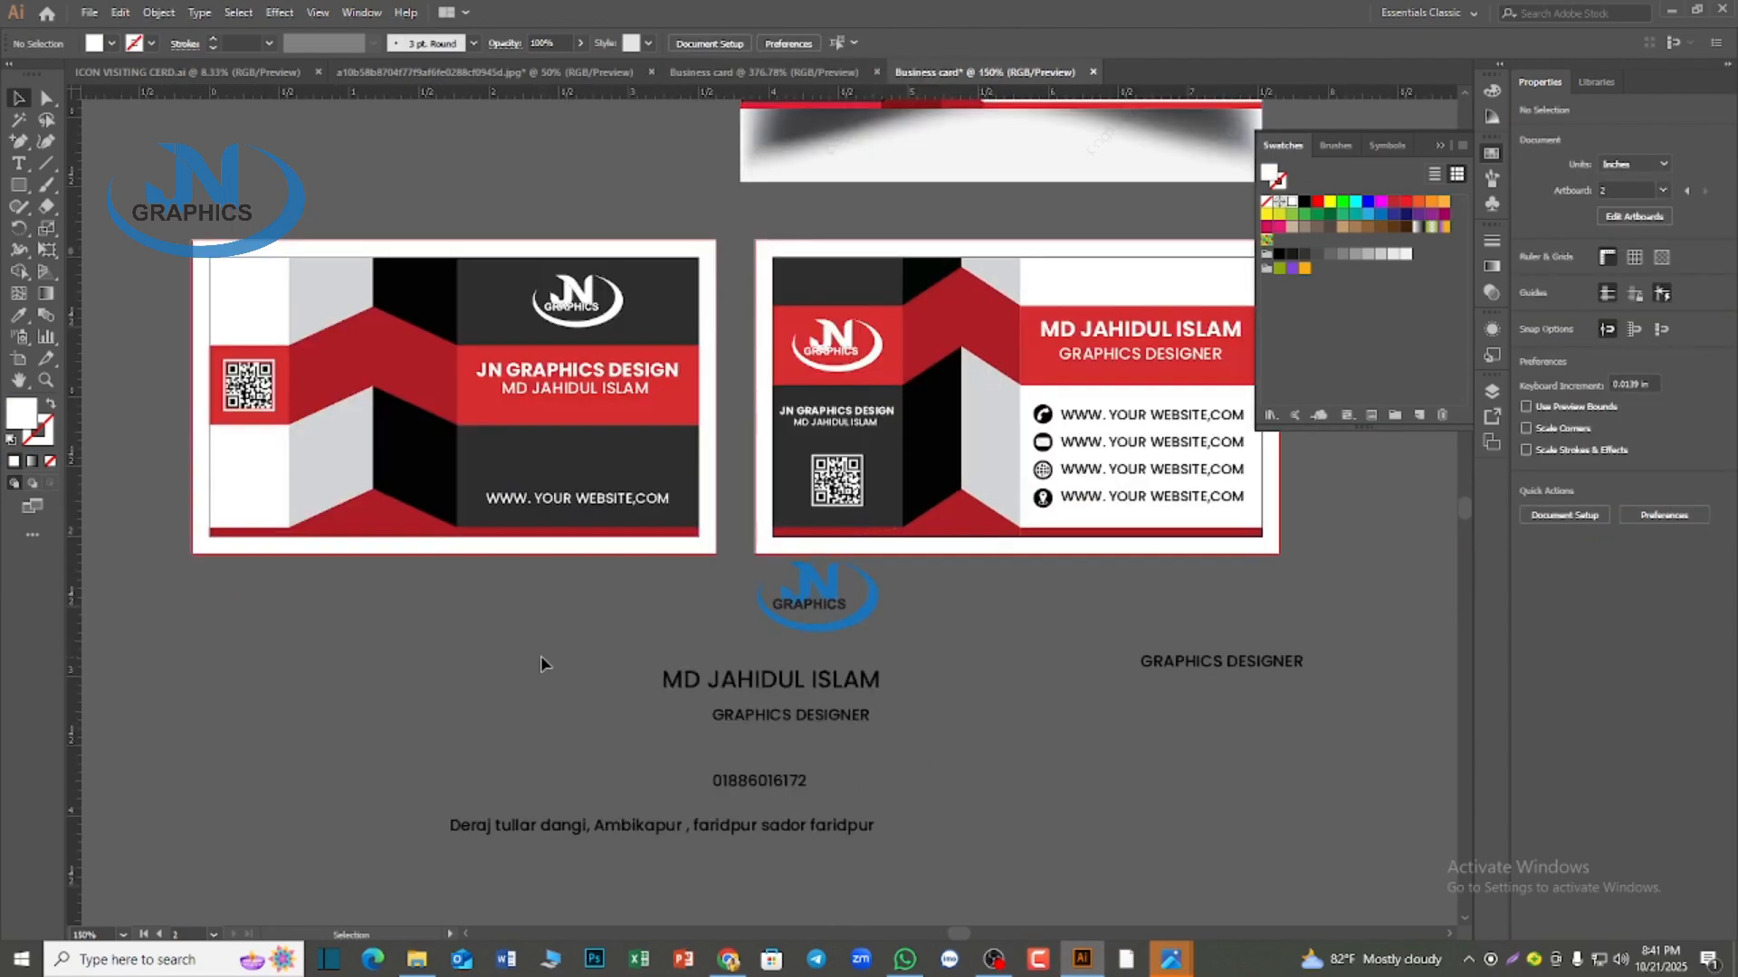